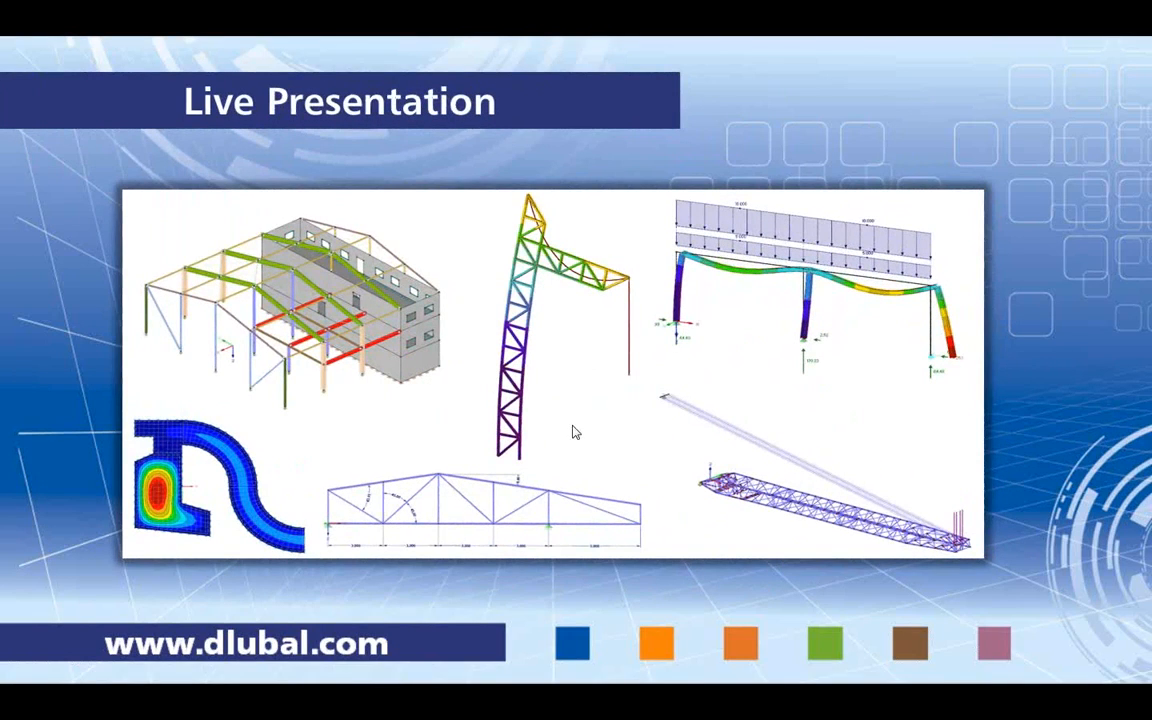
Step: Switch to RFEM and place a chained ΔX linear dimension below the five bottom chord members with an offset of about 1.9 m
{"action": "key", "text": "alt+Tab"}
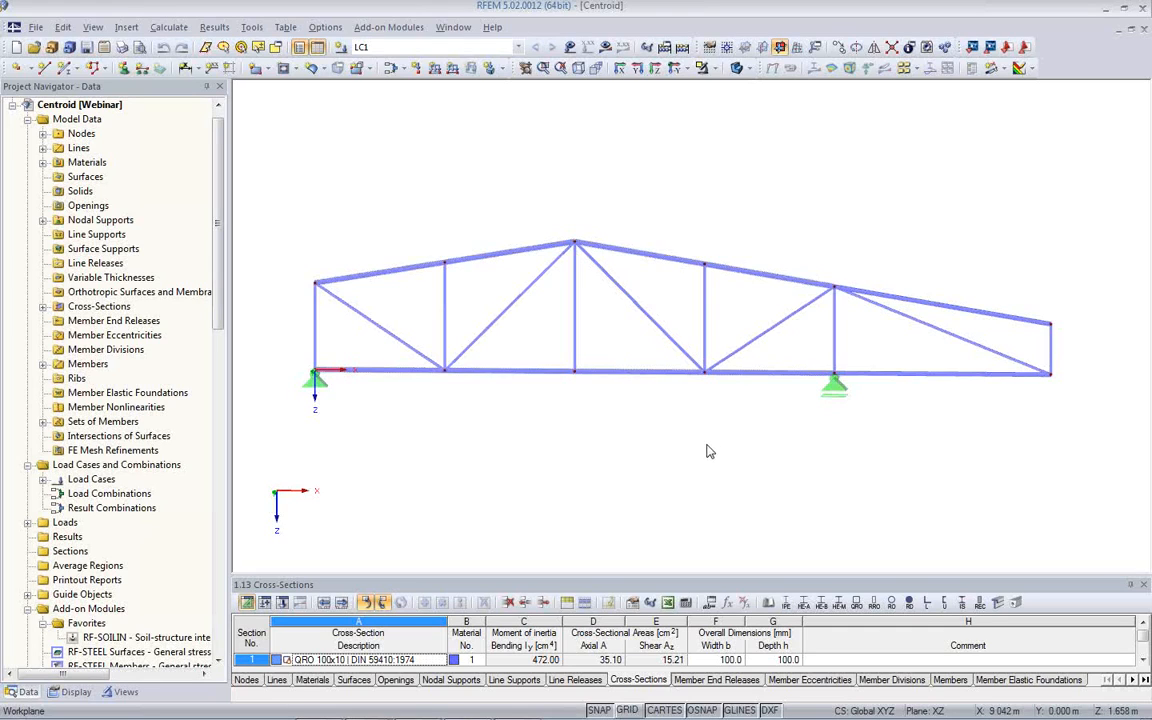
{"action": "middle_click_drag", "start_coordinate": [701, 446], "coordinate": [630, 463], "text": "ctrl"}
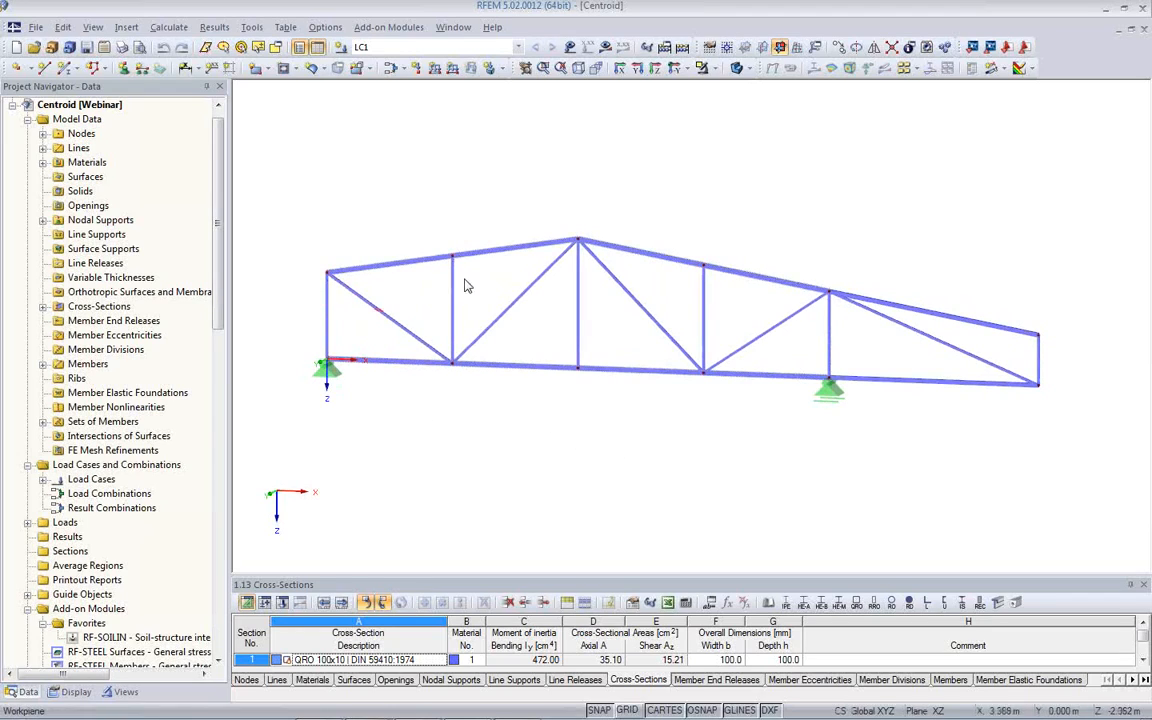
{"action": "left_click", "coordinate": [197, 68]}
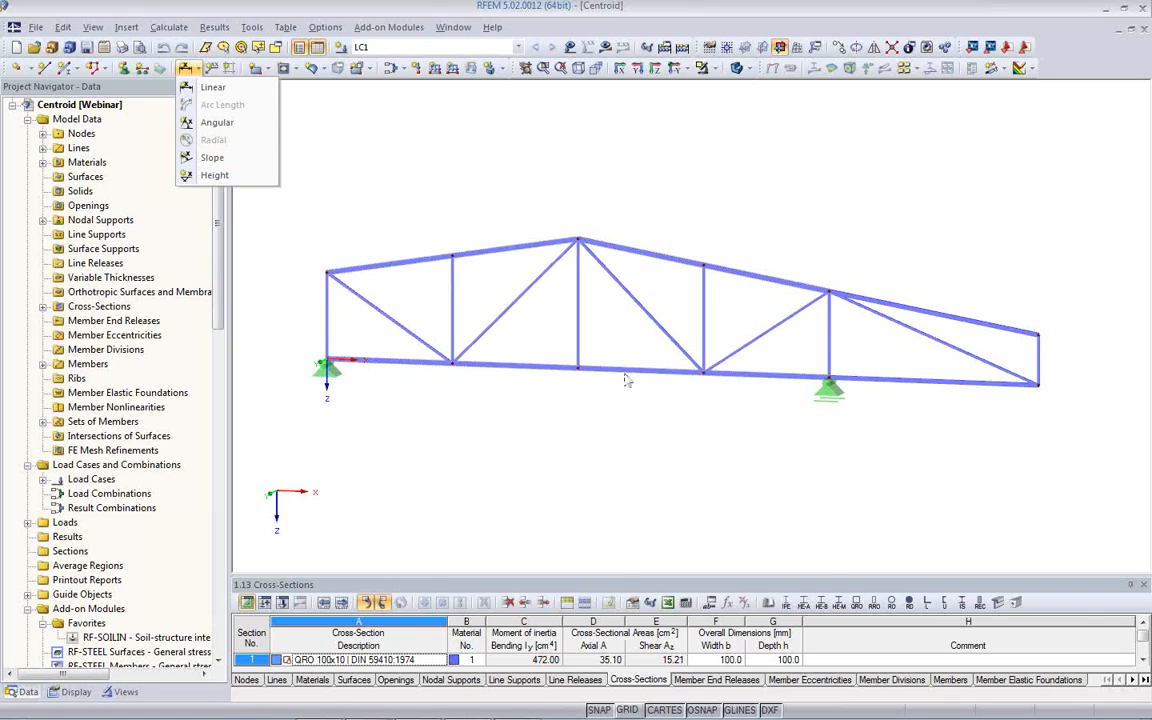
{"action": "left_click", "coordinate": [222, 93]}
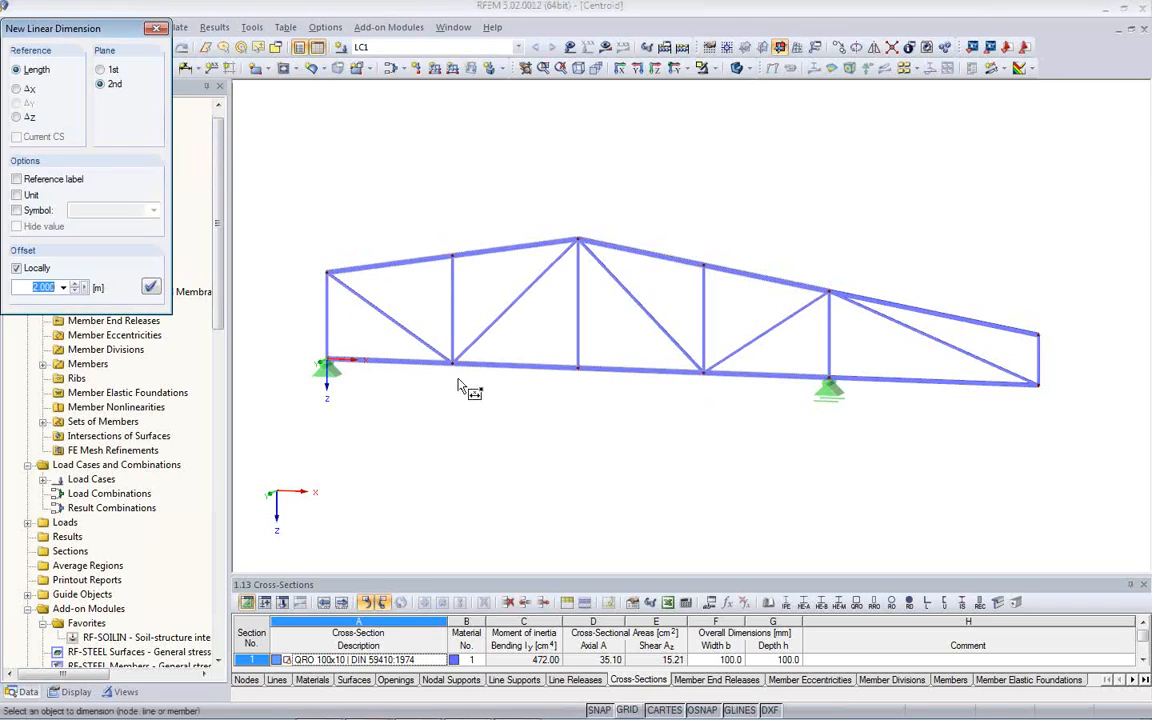
{"action": "left_click", "coordinate": [388, 364]}
{"action": "left_click", "coordinate": [506, 373]}
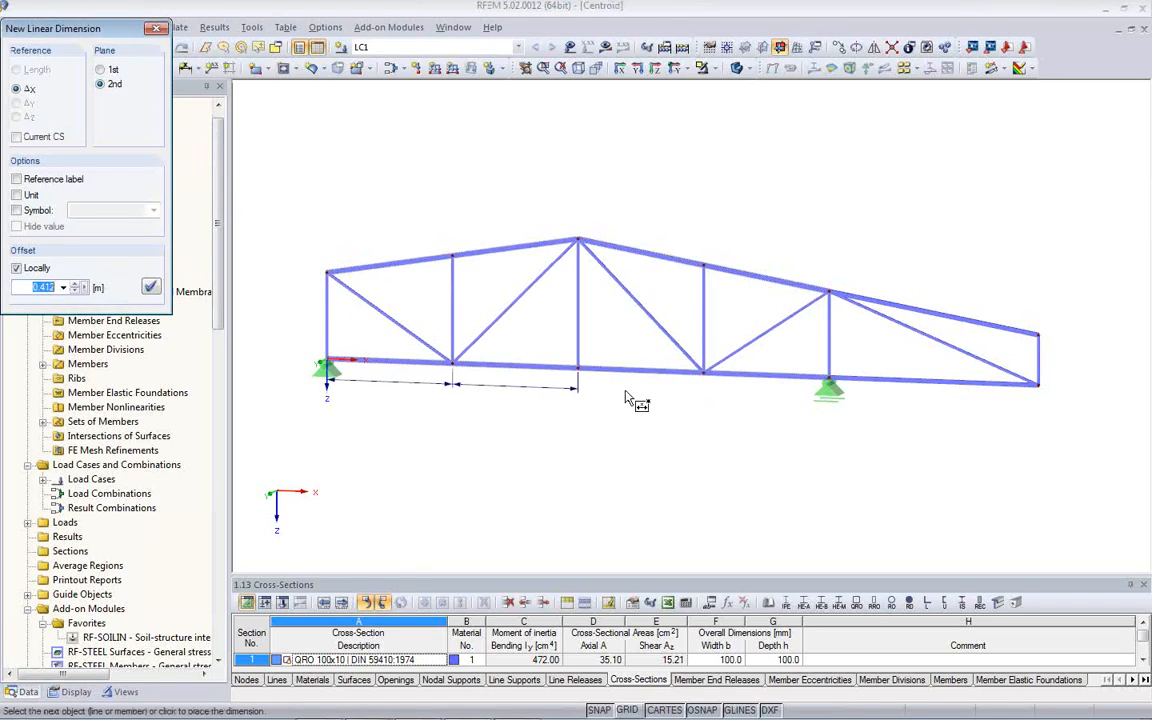
{"action": "left_click", "coordinate": [638, 372]}
{"action": "left_click", "coordinate": [780, 377]}
{"action": "left_click", "coordinate": [933, 380]}
{"action": "left_click", "coordinate": [947, 472]}
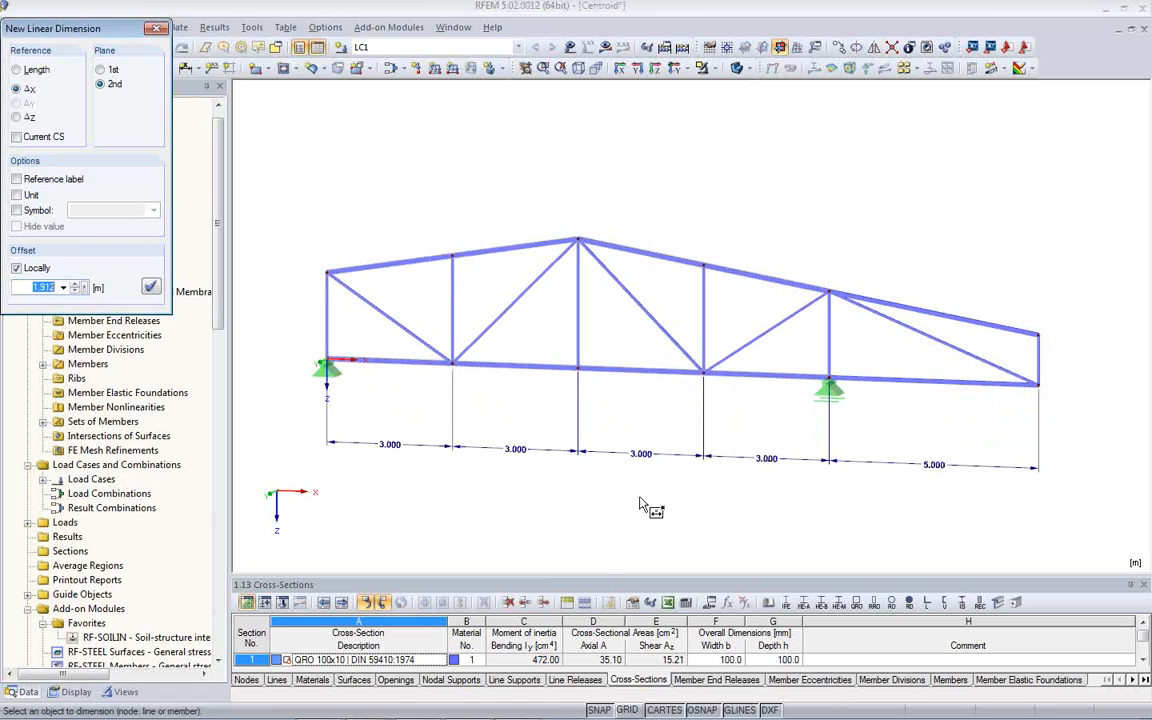
{"action": "key", "text": "Escape"}
Step: Dimension the length of the left end post between its two nodes, offset about 1.16 m outside the truss
{"action": "middle_click_drag", "start_coordinate": [438, 477], "coordinate": [521, 472], "text": "ctrl"}
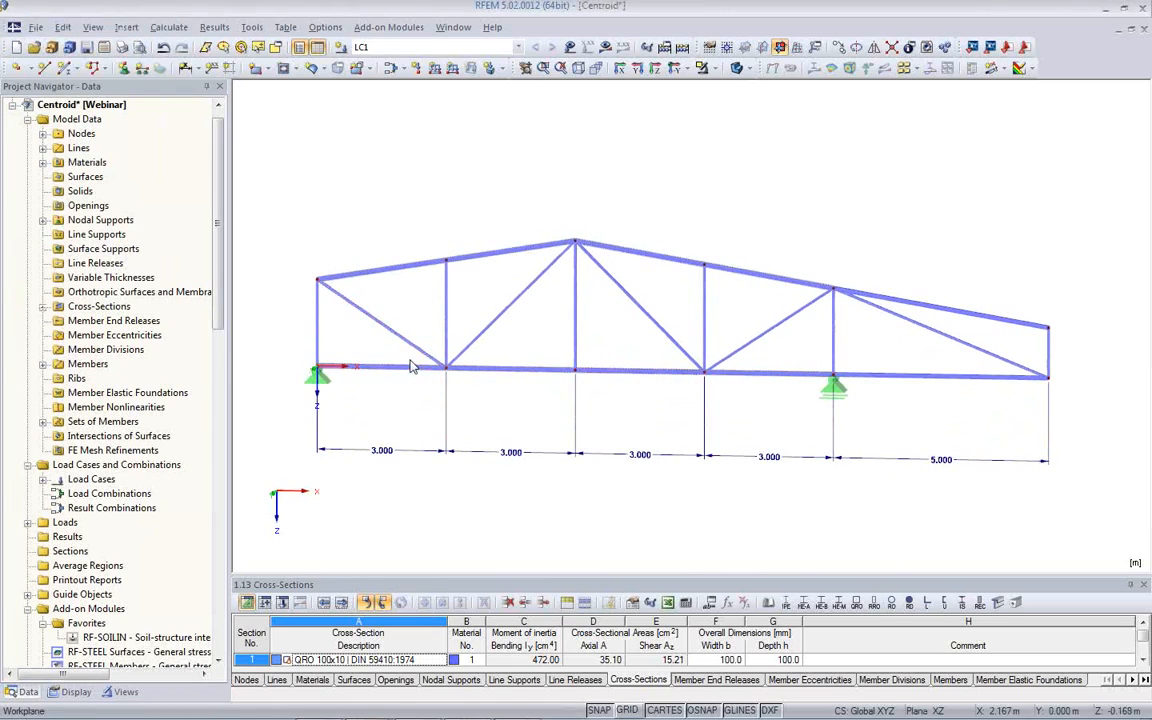
{"action": "left_click", "coordinate": [185, 68]}
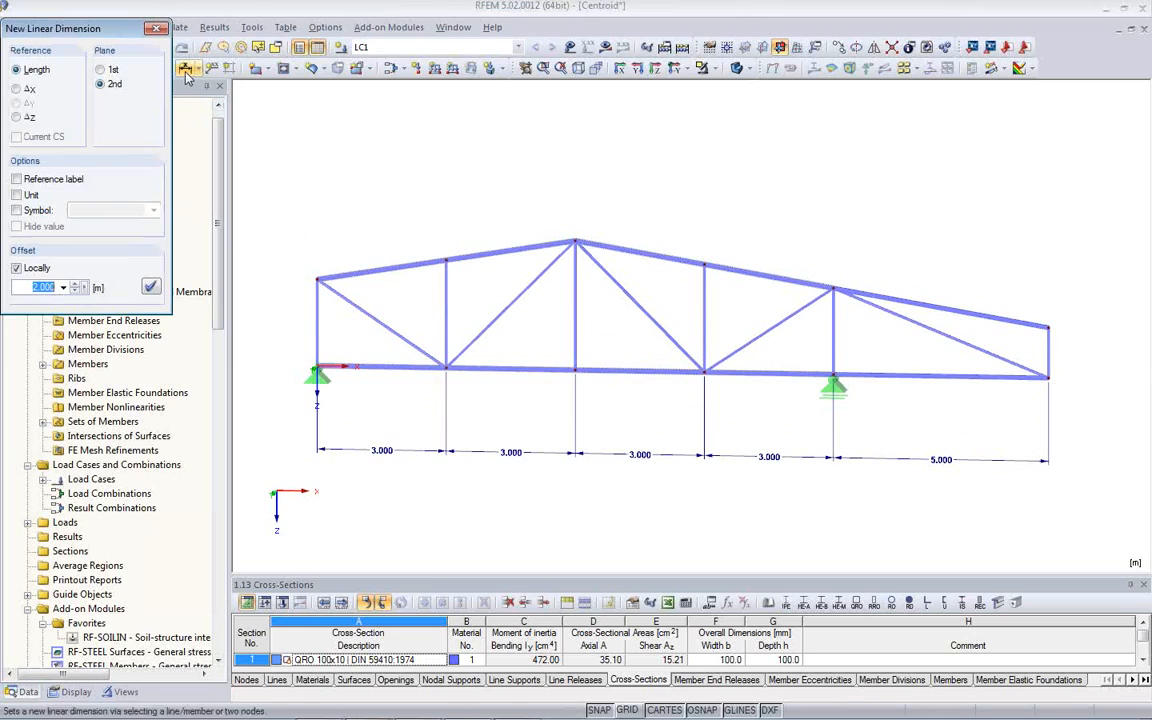
{"action": "left_click", "coordinate": [317, 367]}
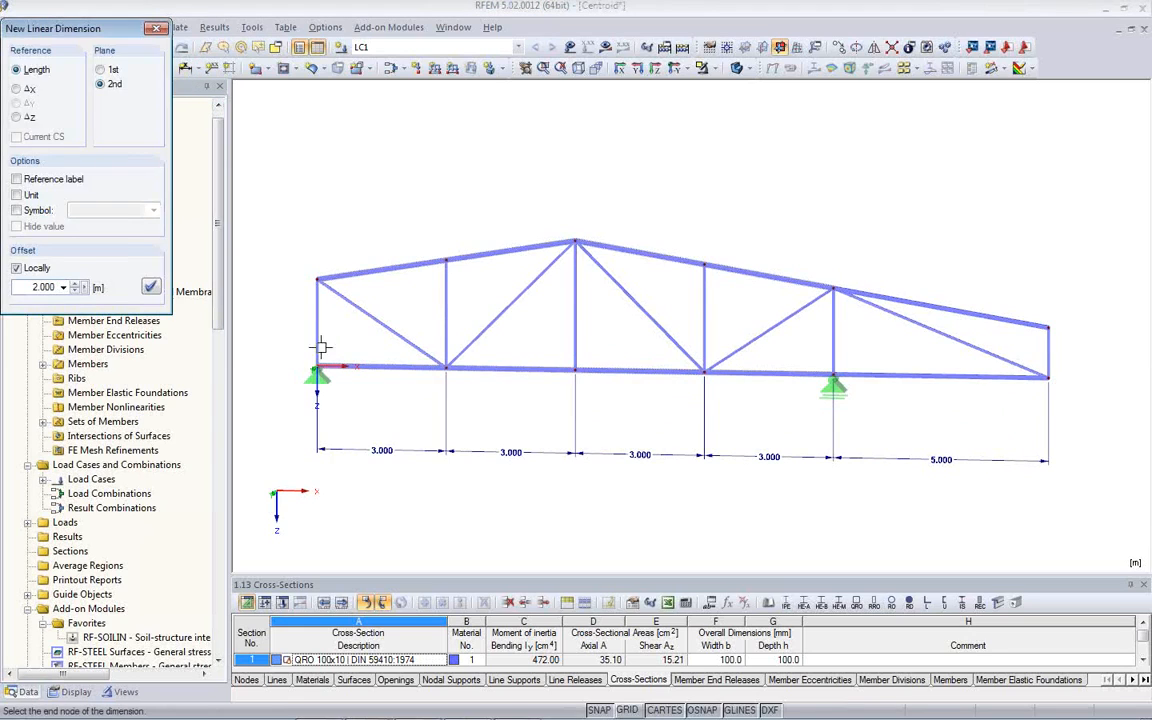
{"action": "left_click", "coordinate": [317, 279]}
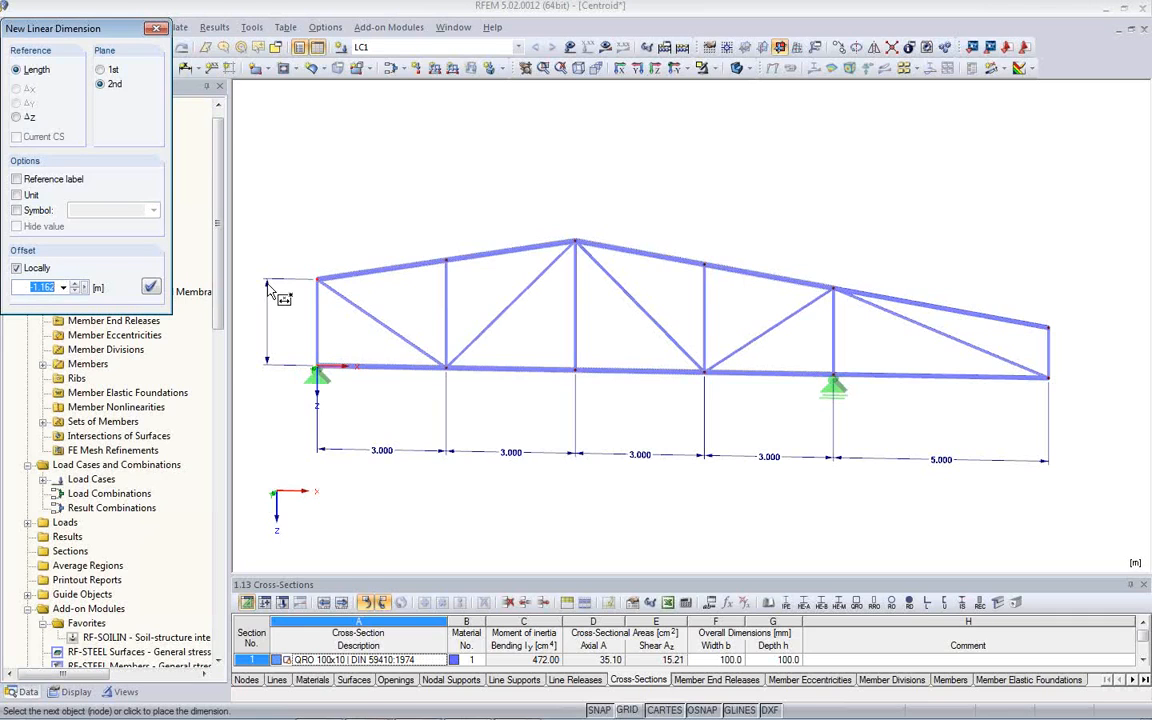
{"action": "left_click", "coordinate": [268, 288]}
{"action": "key", "text": "Escape"}
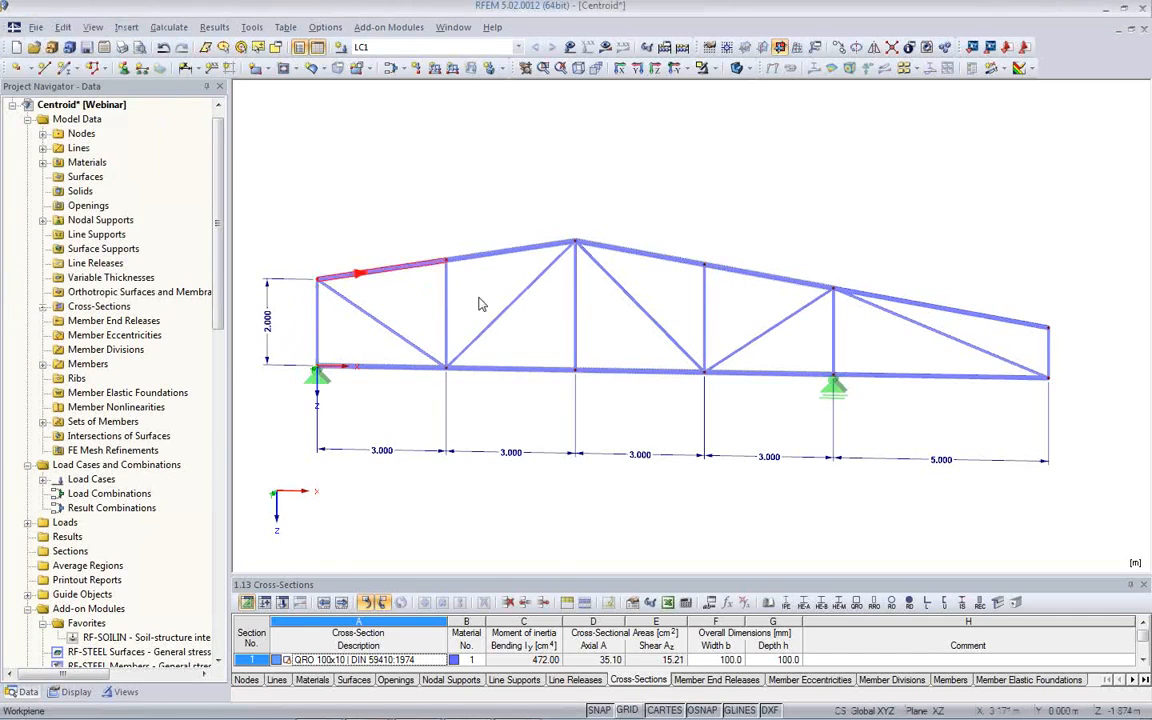
Step: Add angular dimensions between the first top chord member and first diagonal, and between the adjacent vertical and second diagonal
{"action": "left_click", "coordinate": [199, 70]}
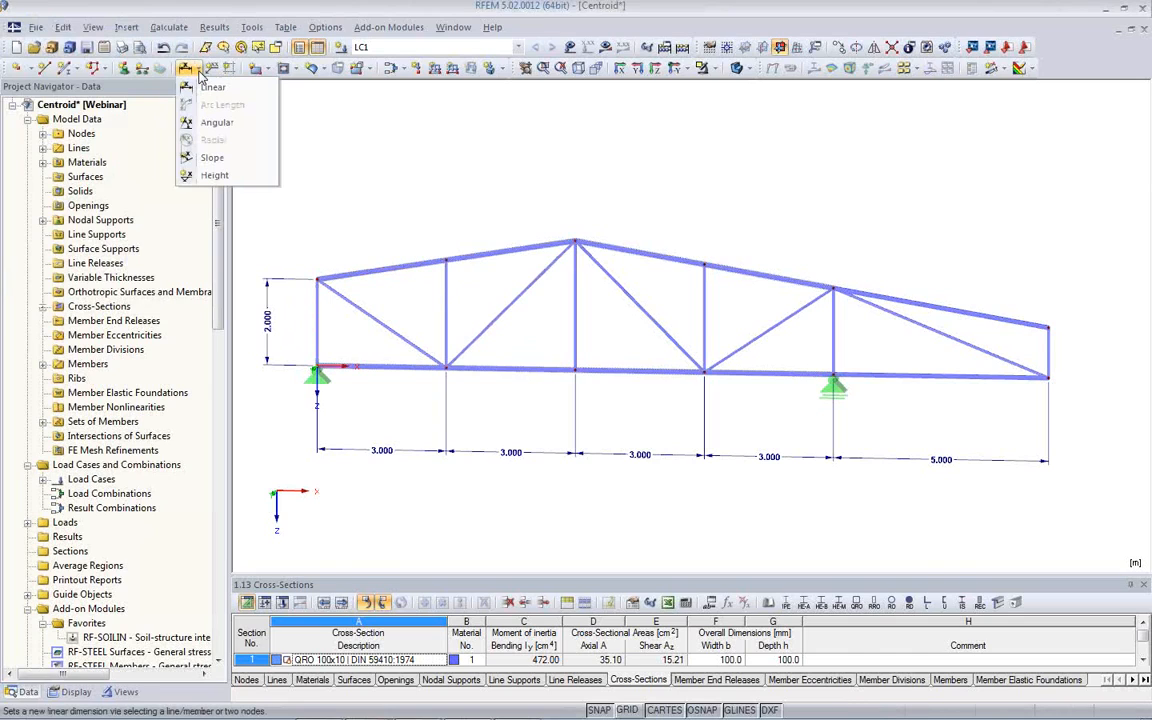
{"action": "left_click", "coordinate": [217, 123]}
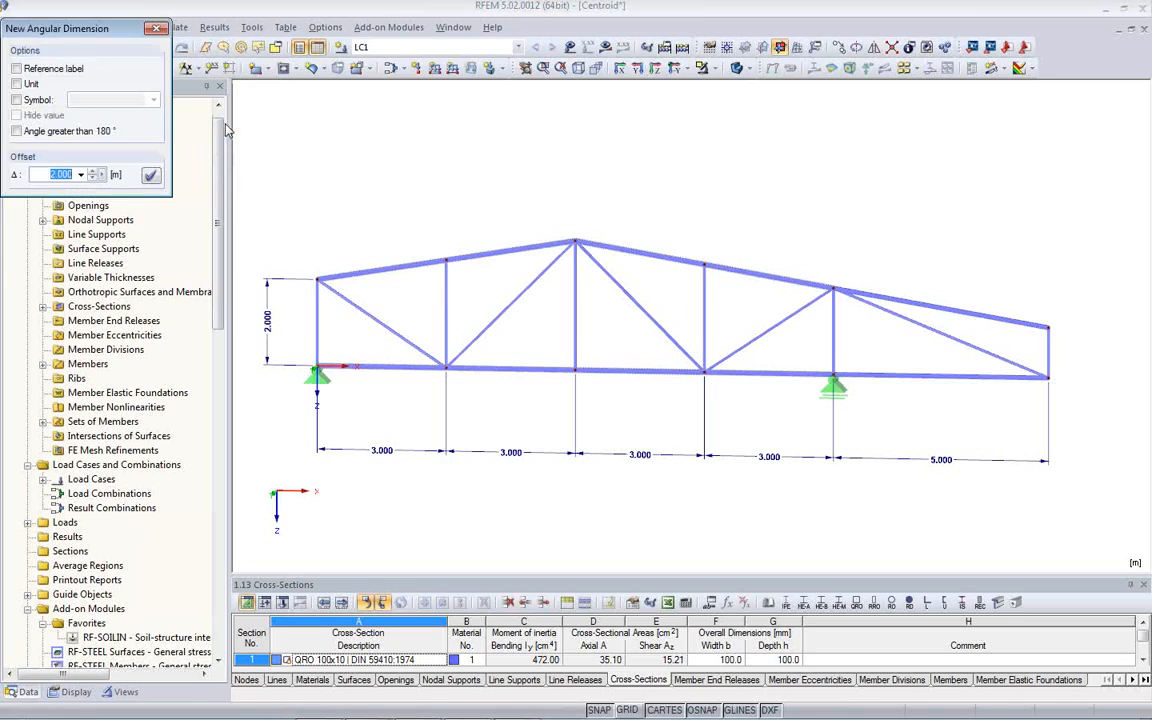
{"action": "left_click", "coordinate": [375, 268]}
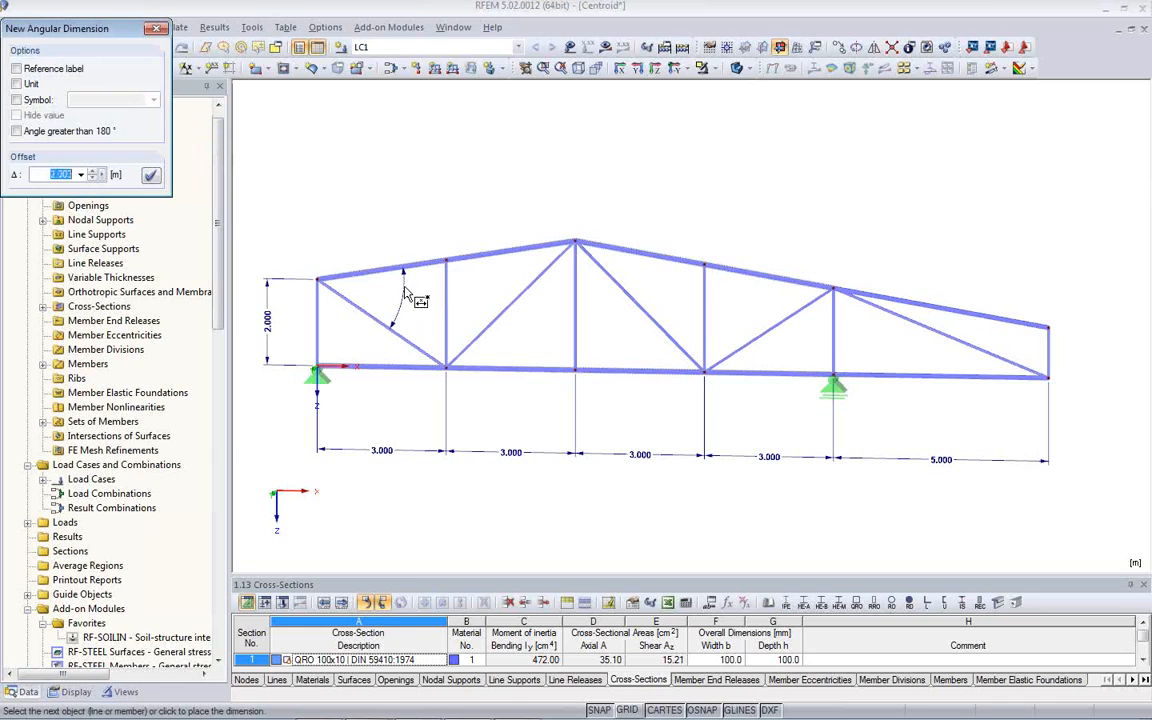
{"action": "left_click", "coordinate": [397, 300]}
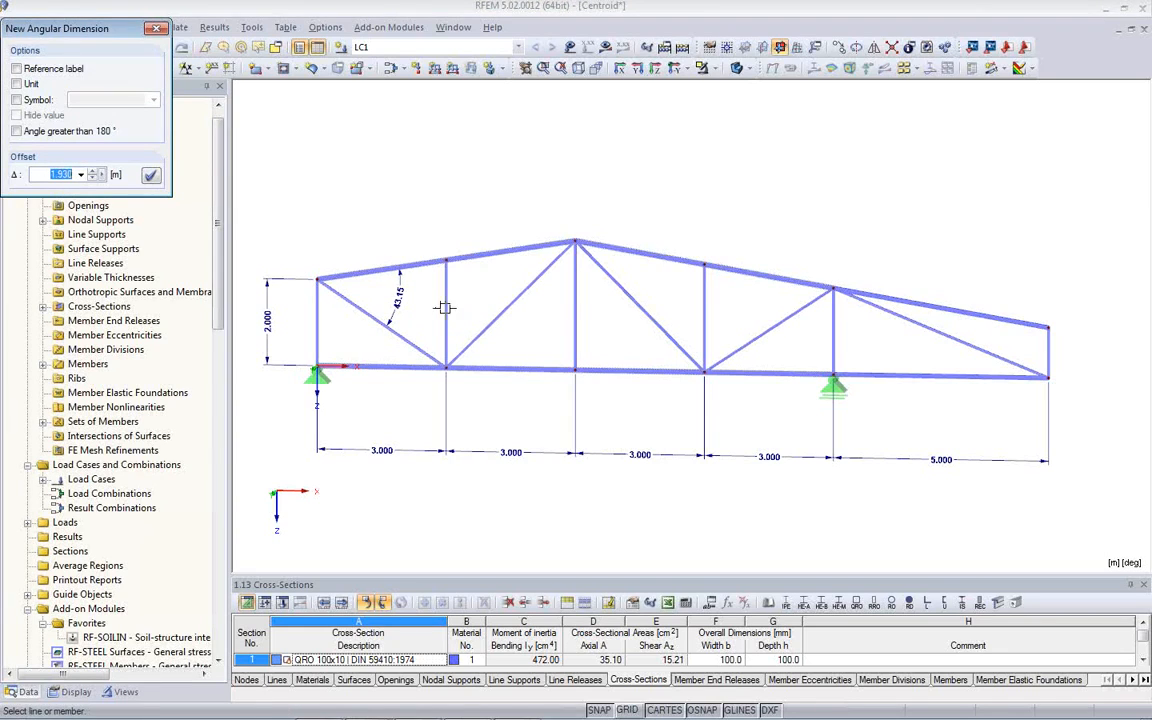
{"action": "left_click", "coordinate": [446, 313]}
{"action": "left_click", "coordinate": [430, 293]}
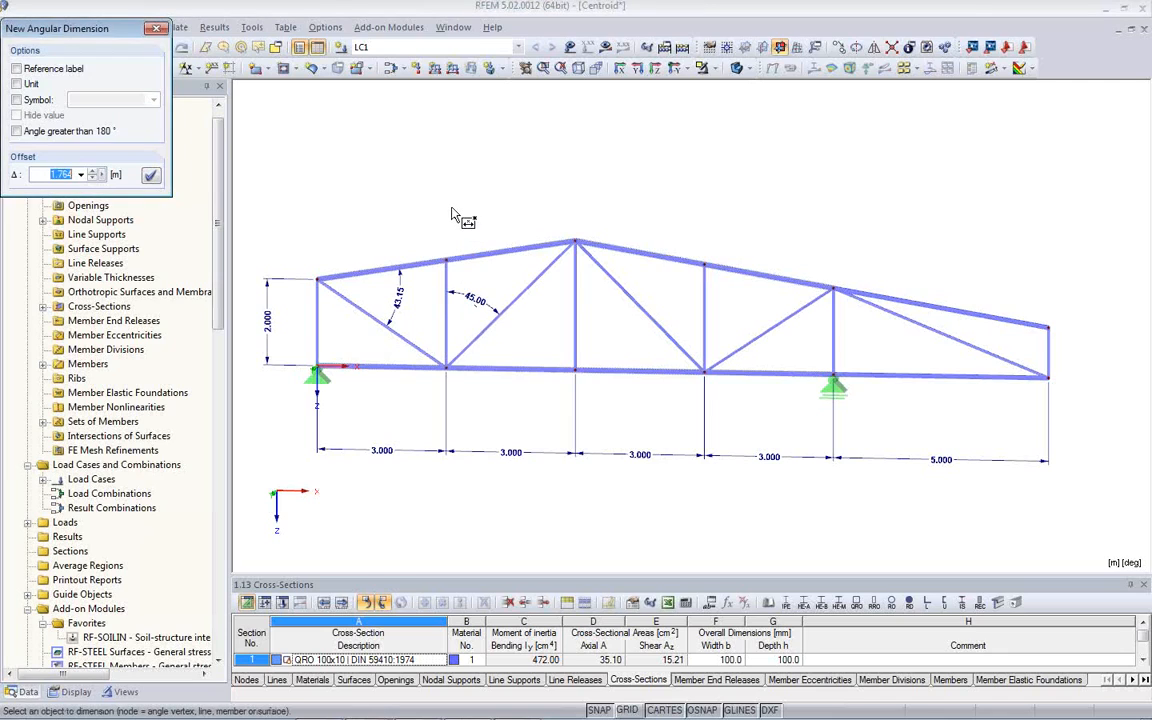
{"action": "key", "text": "Escape"}
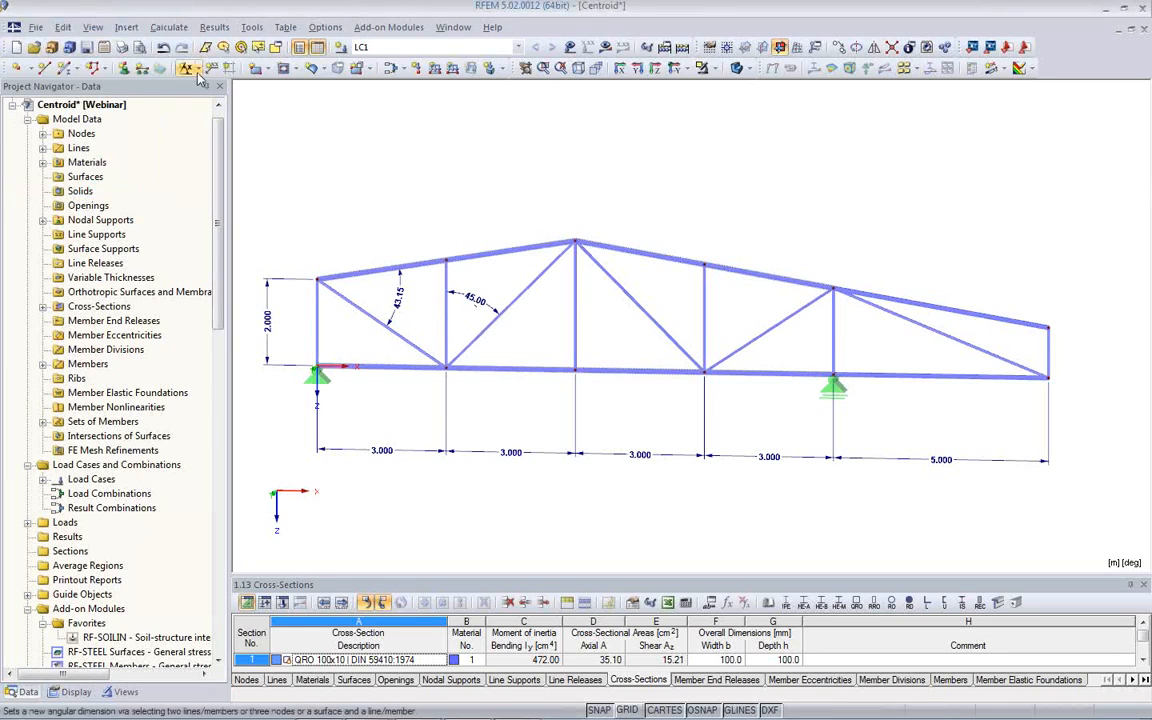
Step: Place an upward slope dimension in the X-Y plane on the right-hand top chord, offset about 4.46 m
{"action": "left_click", "coordinate": [196, 70]}
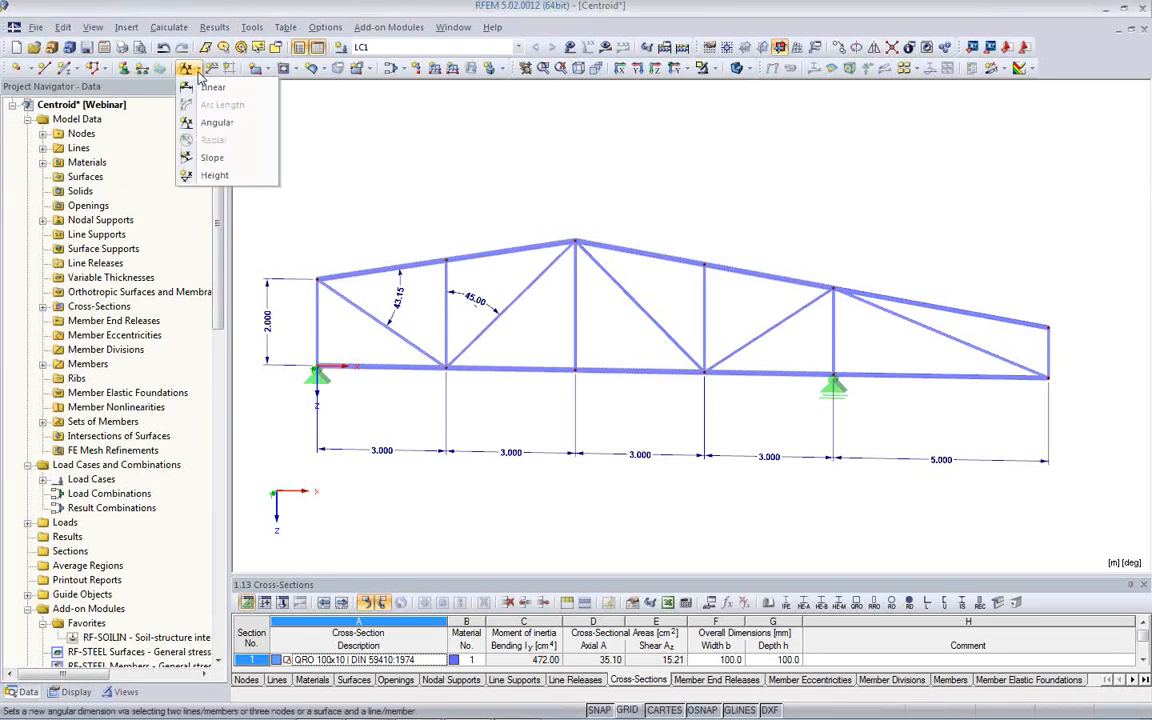
{"action": "left_click", "coordinate": [212, 159]}
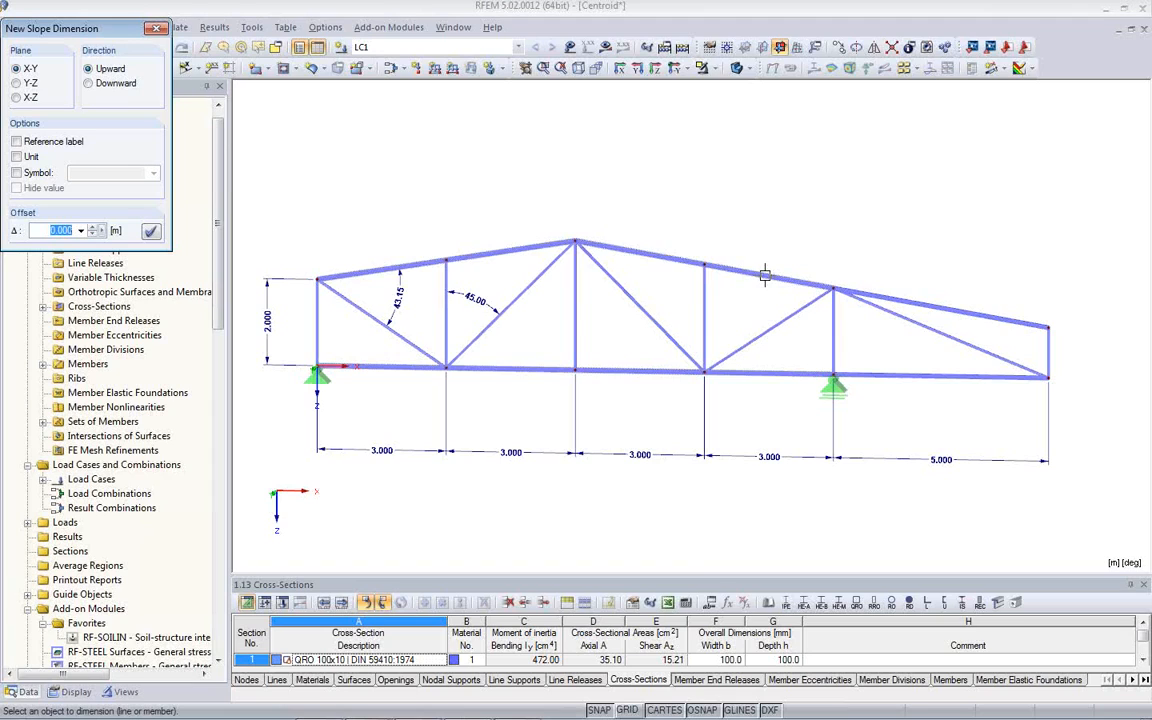
{"action": "left_click", "coordinate": [764, 275]}
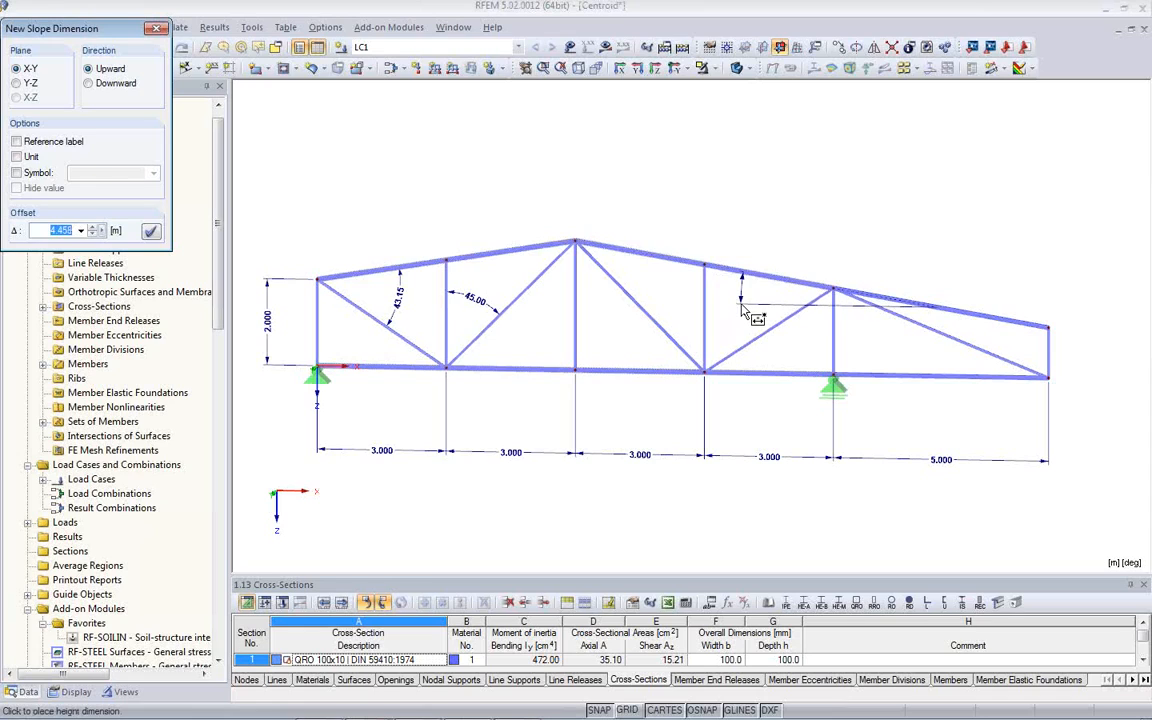
{"action": "left_click", "coordinate": [745, 314]}
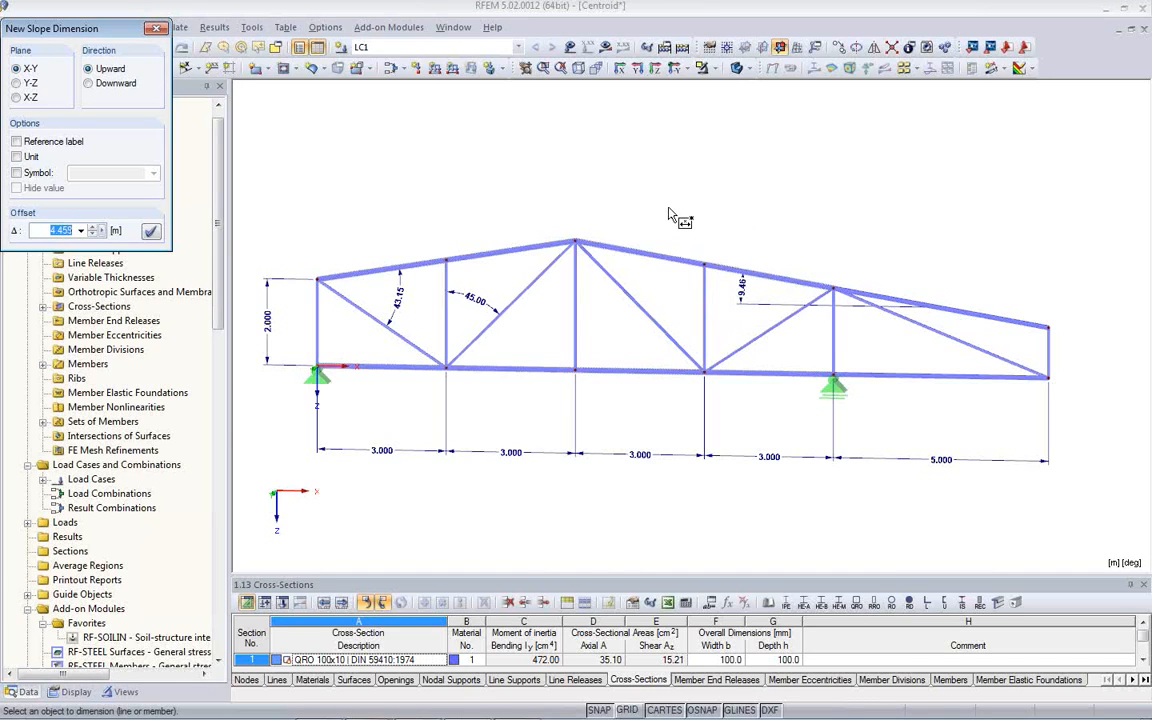
{"action": "key", "text": "Escape"}
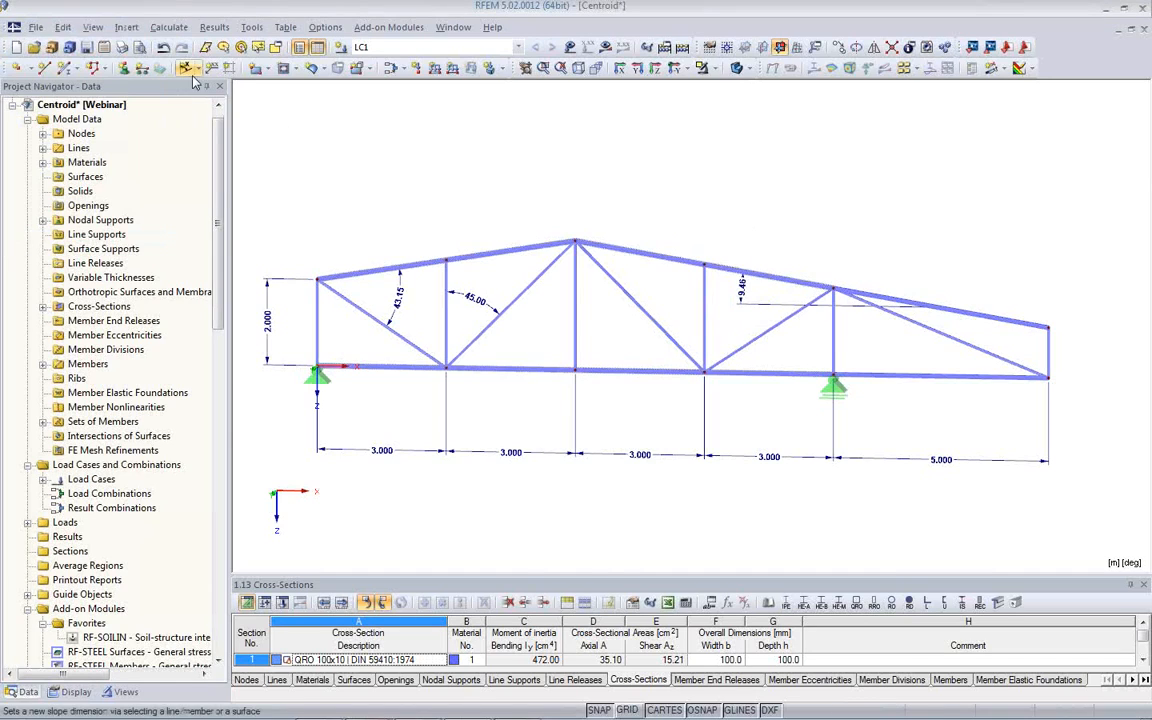
Step: Add a height dimension to the top node at the truss's right end, offset about 0.8 m outward
{"action": "left_click", "coordinate": [195, 69]}
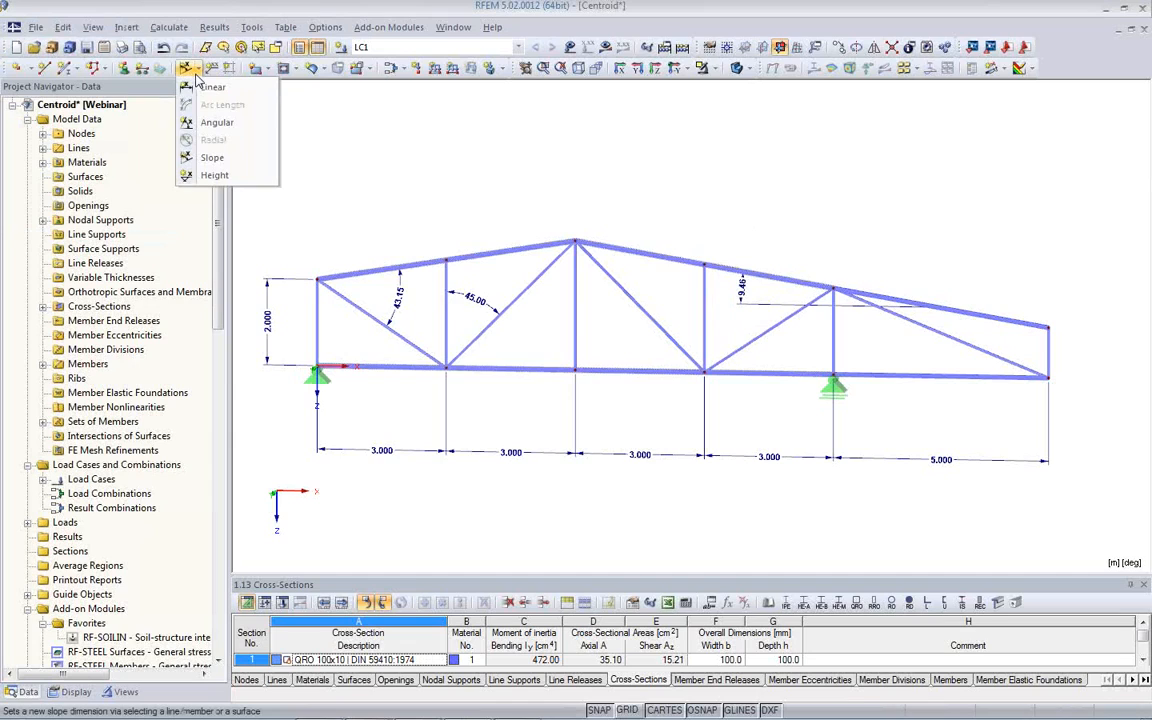
{"action": "left_click", "coordinate": [214, 176]}
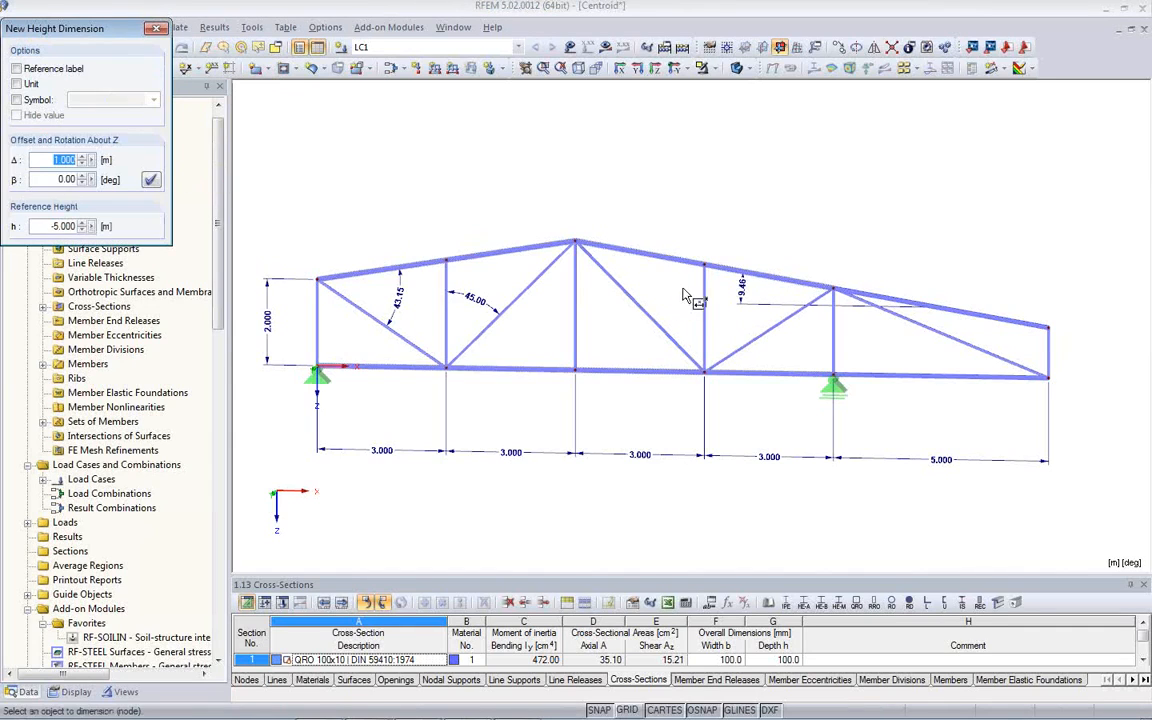
{"action": "left_click", "coordinate": [1048, 327]}
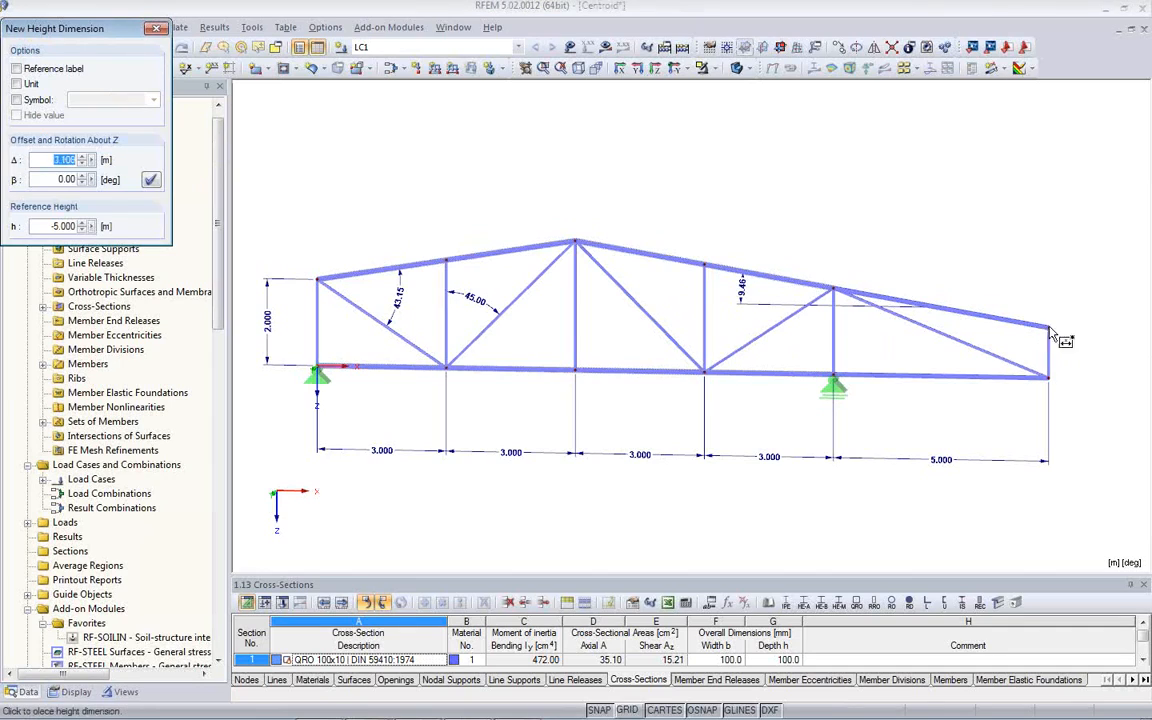
{"action": "left_click", "coordinate": [1084, 334]}
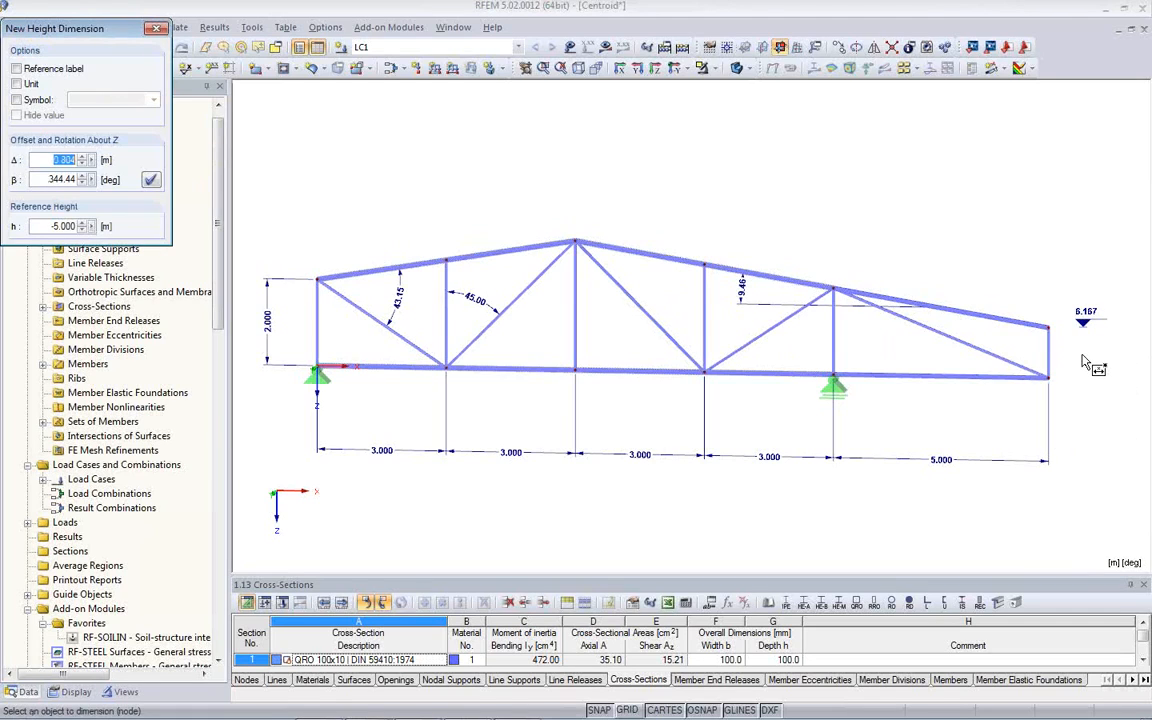
{"action": "key", "text": "Escape"}
Step: Set the reference height of the right-end height dimension to 0 m
{"action": "middle_click_drag", "start_coordinate": [1057, 376], "coordinate": [922, 356]}
{"action": "scroll", "coordinate": [931, 343], "scroll_direction": "down", "scroll_amount": 2}
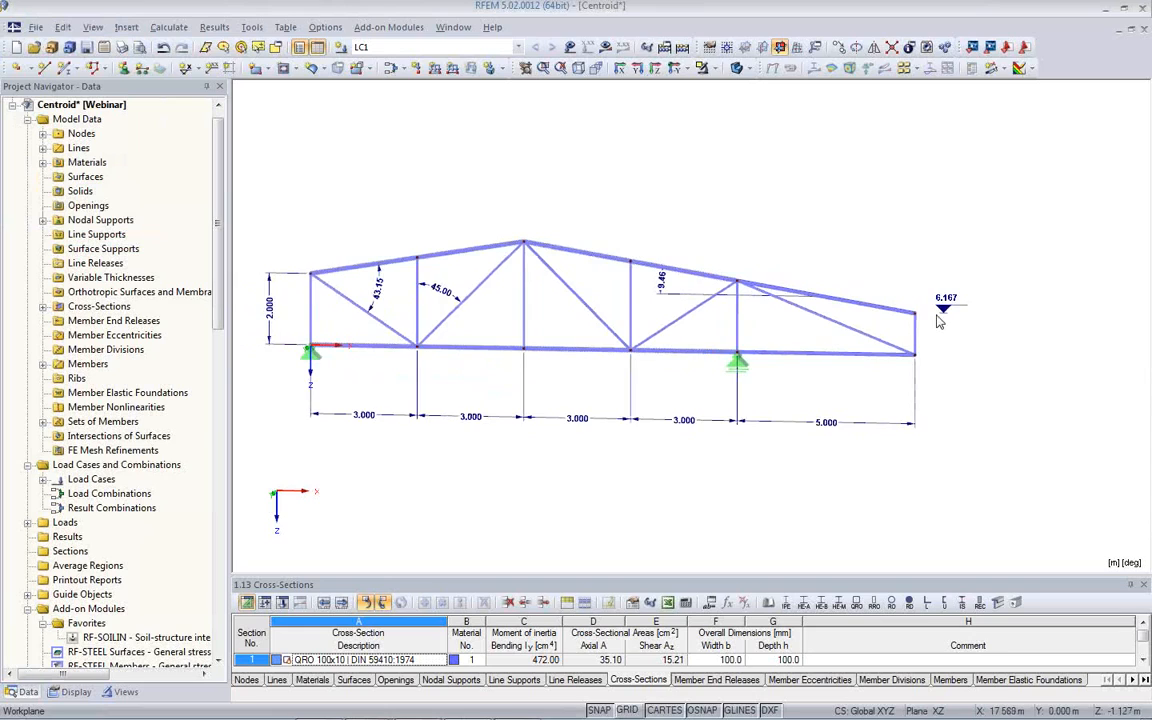
{"action": "scroll", "coordinate": [937, 315], "scroll_direction": "up", "scroll_amount": 3}
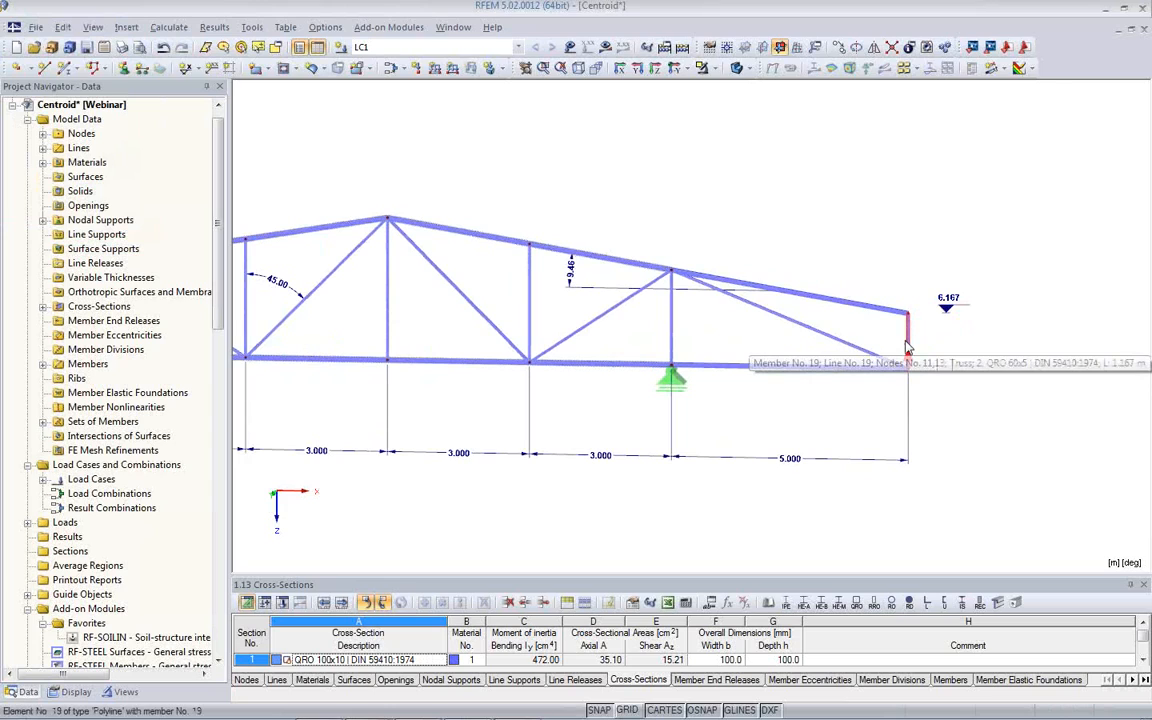
{"action": "double_click", "coordinate": [948, 311]}
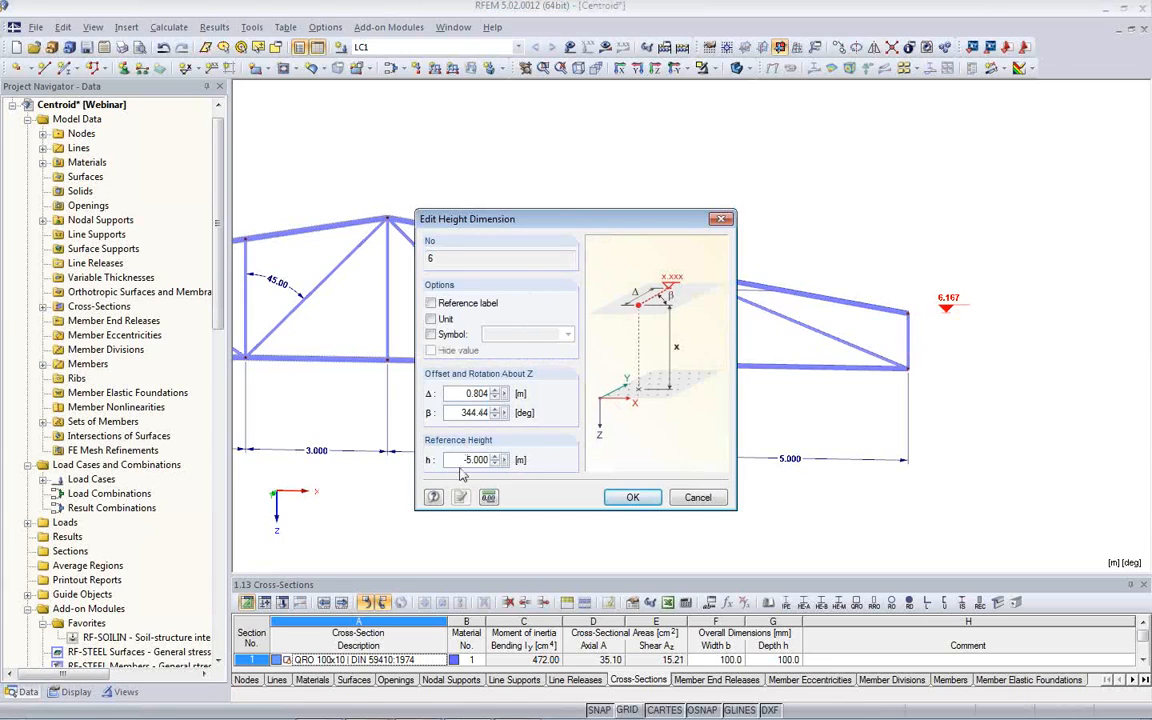
{"action": "double_click", "coordinate": [453, 460]}
{"action": "type", "text": "0"}
{"action": "left_click", "coordinate": [632, 497]}
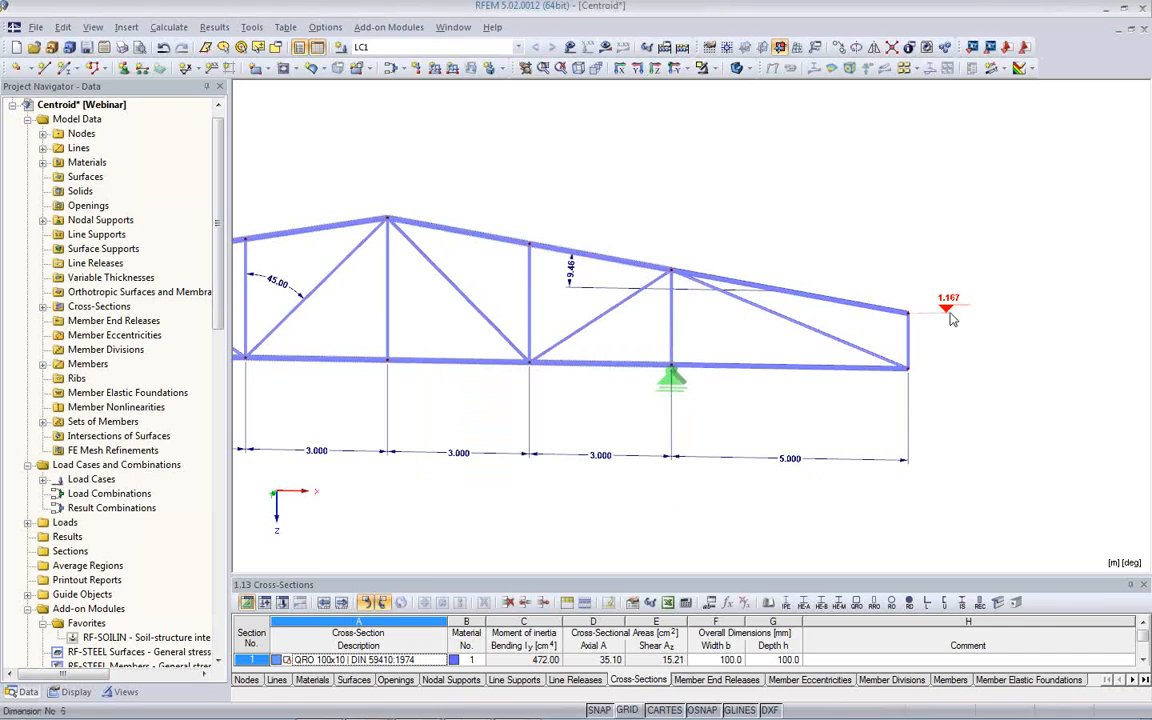
Step: Change the reference height of the right-end height dimension to -6 m
{"action": "double_click", "coordinate": [949, 313]}
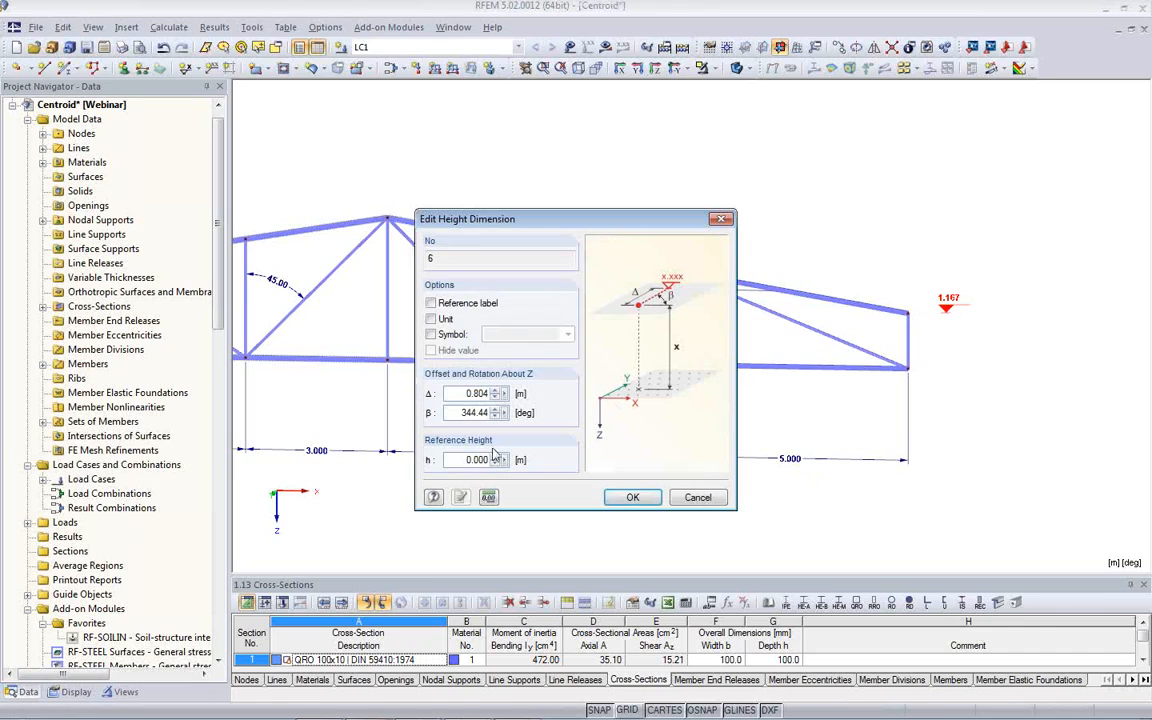
{"action": "double_click", "coordinate": [477, 459]}
{"action": "key", "text": "BackSpace"}
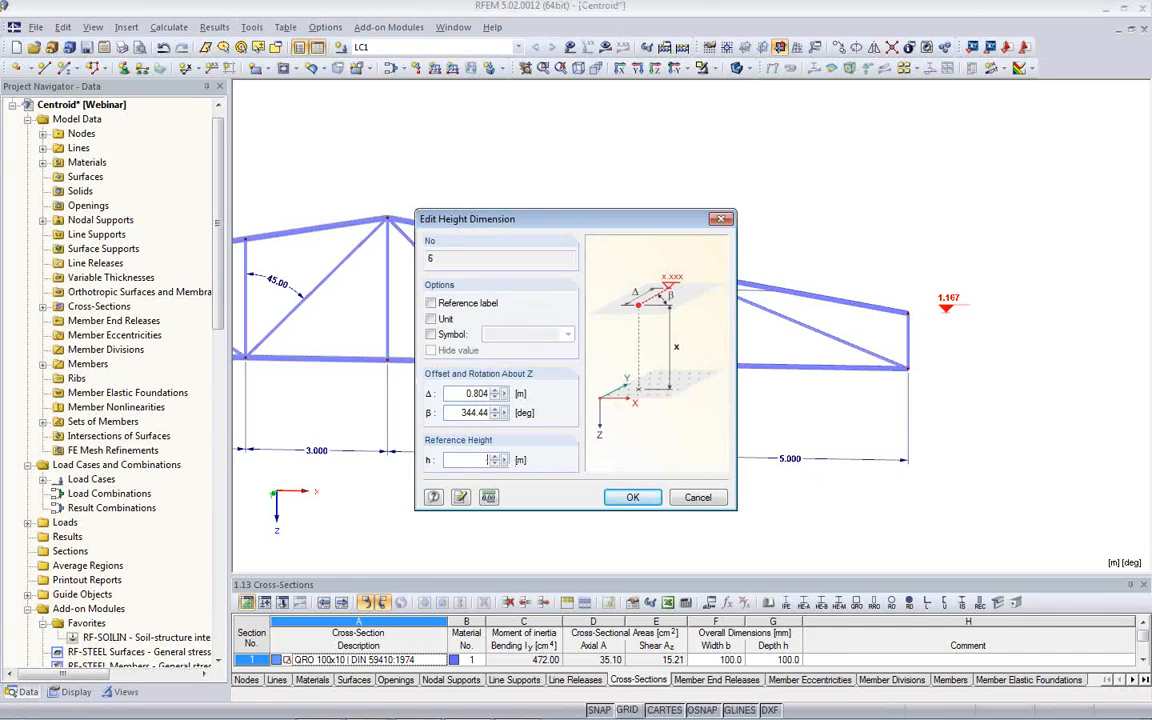
{"action": "type", "text": "-6"}
{"action": "left_click", "coordinate": [632, 498]}
{"action": "scroll", "coordinate": [935, 347], "scroll_direction": "down", "scroll_amount": 4}
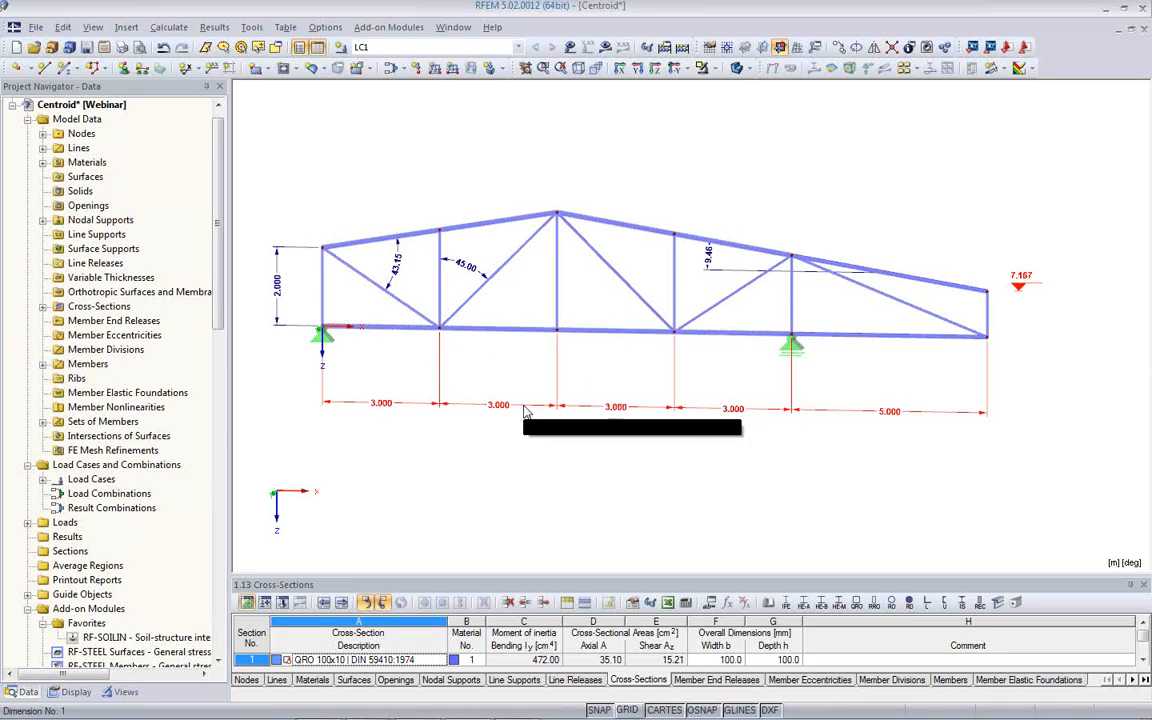
Step: Find the guide objects in the display settings and expand their dimensions to list each dimension individually
{"action": "left_click", "coordinate": [76, 691]}
{"action": "scroll", "coordinate": [125, 477], "scroll_direction": "down", "scroll_amount": 1}
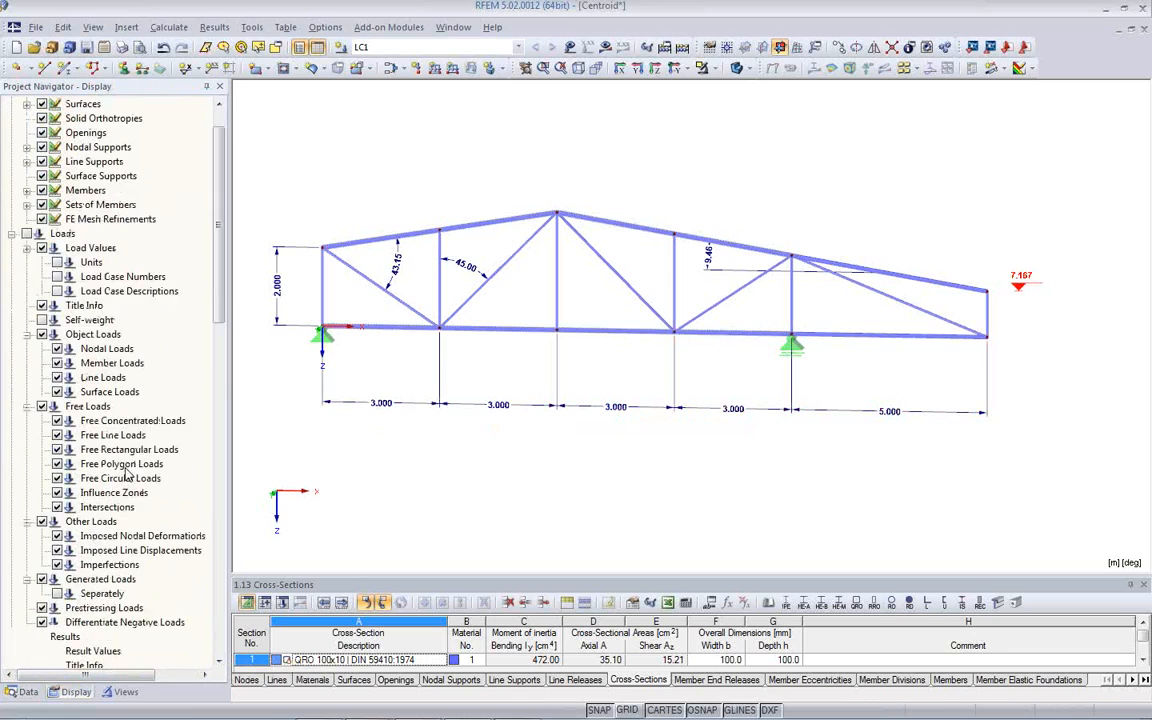
{"action": "scroll", "coordinate": [125, 477], "scroll_direction": "down", "scroll_amount": 4}
{"action": "scroll", "coordinate": [128, 478], "scroll_direction": "down", "scroll_amount": 2}
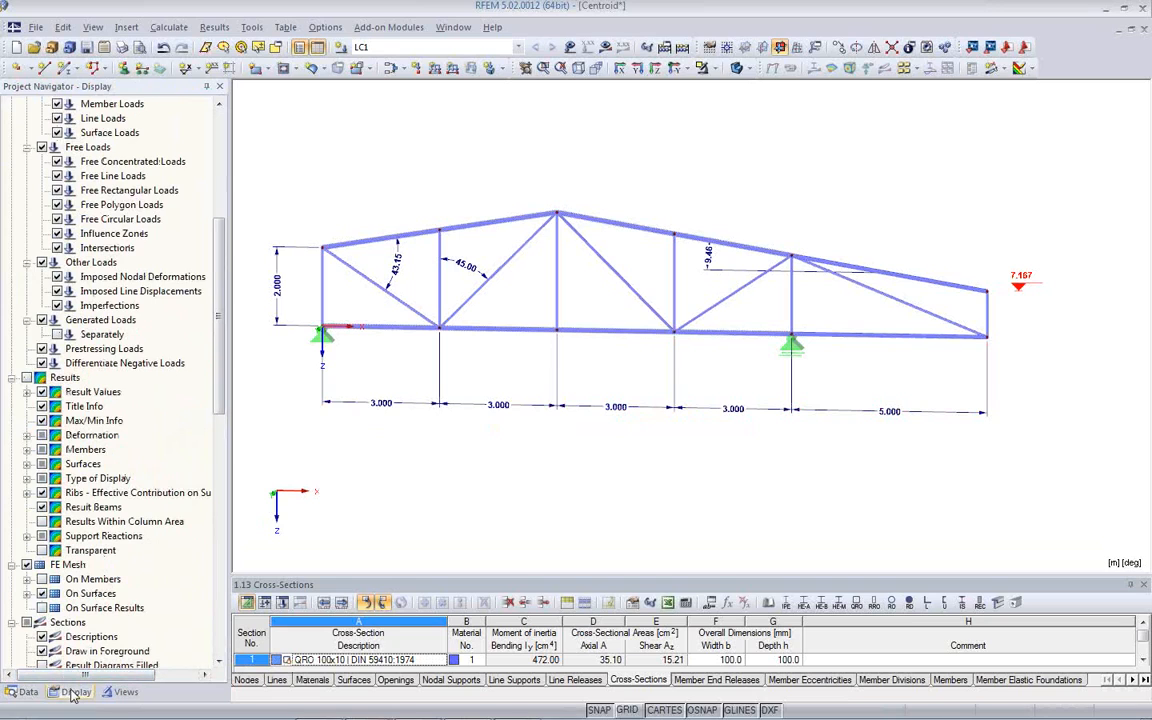
{"action": "scroll", "coordinate": [112, 410], "scroll_direction": "down", "scroll_amount": 4}
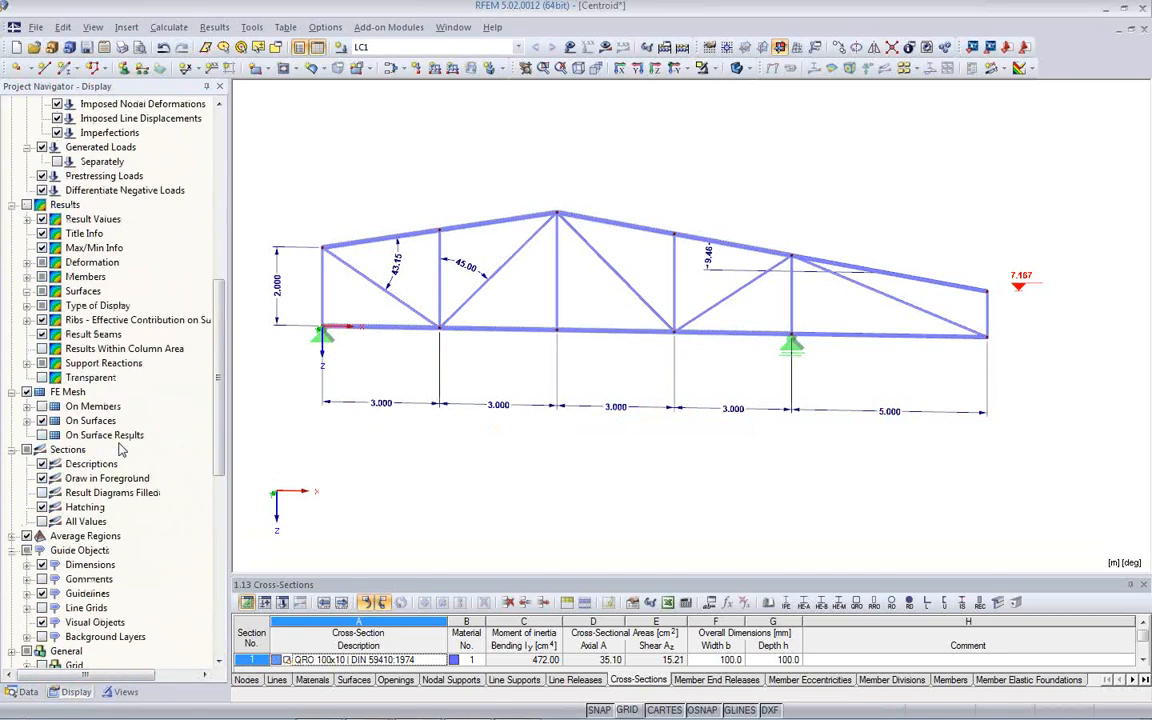
{"action": "scroll", "coordinate": [119, 449], "scroll_direction": "down", "scroll_amount": 3}
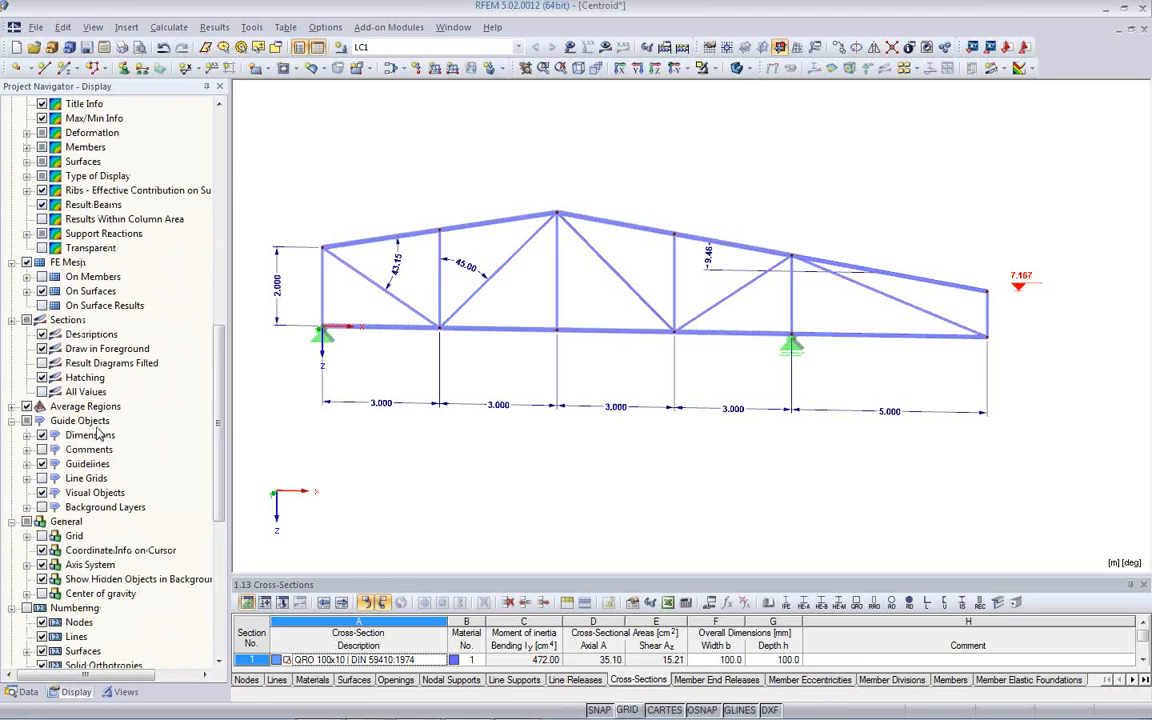
{"action": "left_click", "coordinate": [27, 436]}
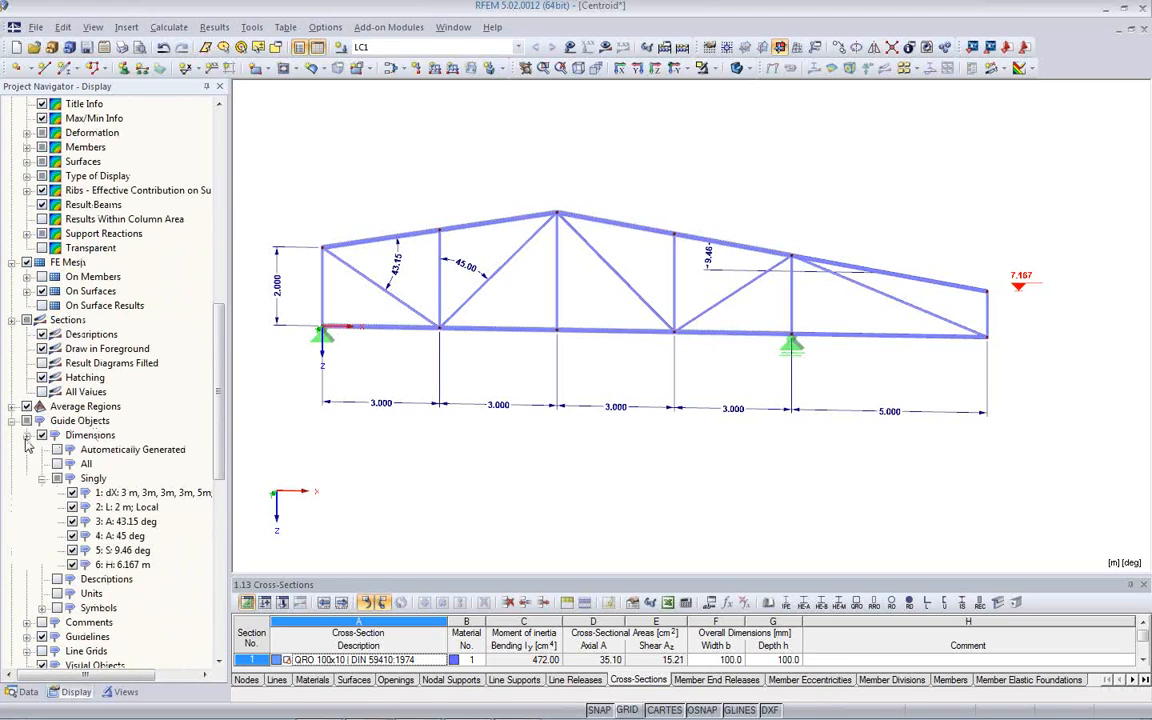
{"action": "scroll", "coordinate": [70, 410], "scroll_direction": "down", "scroll_amount": 2}
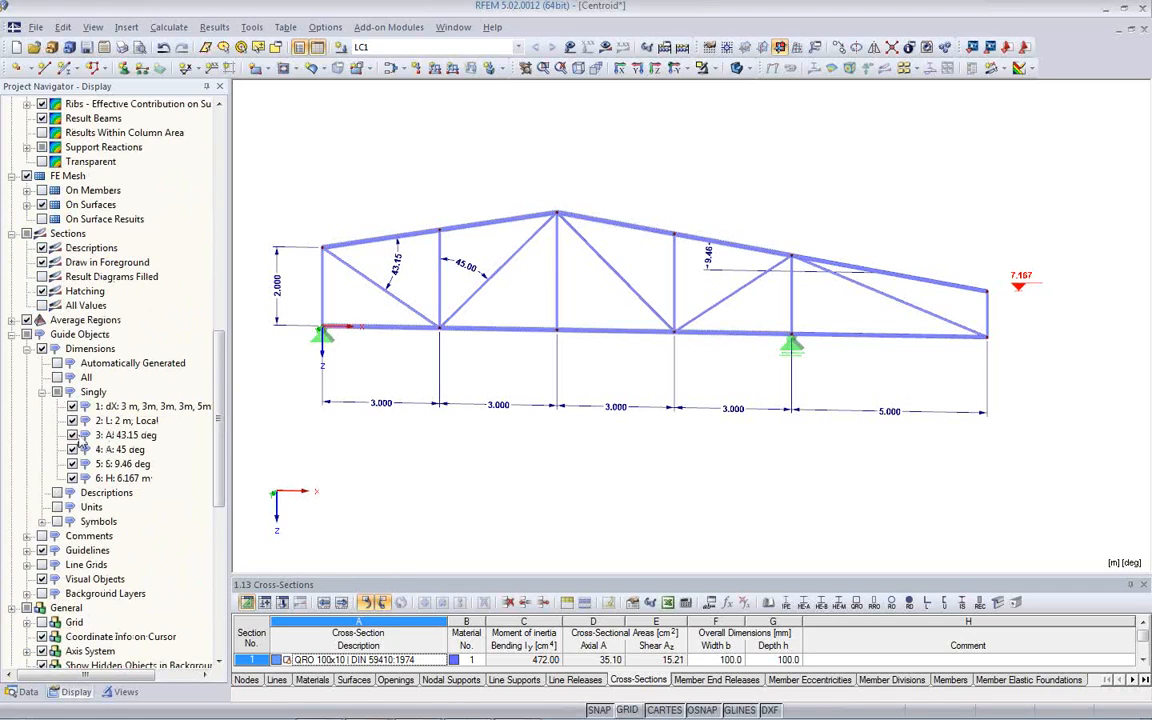
Step: Hide the bottom dimension chain, left-end length, 43.15-degree angle and height dimension individually, and show them all again
{"action": "left_click", "coordinate": [72, 406]}
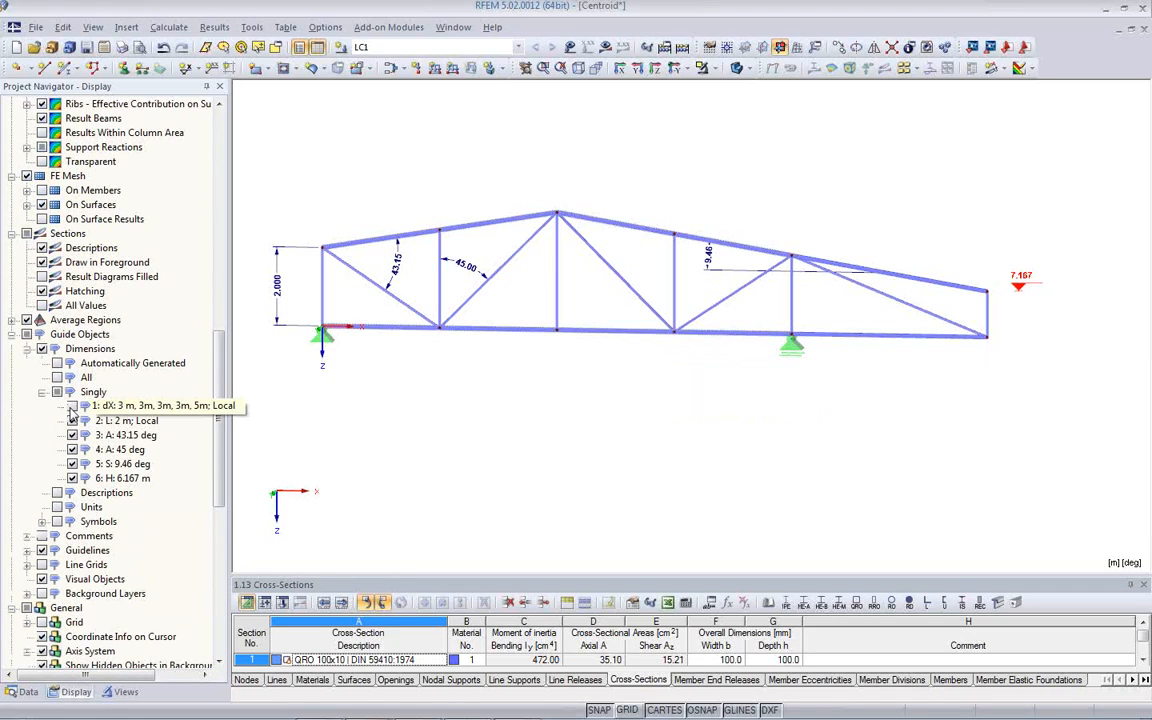
{"action": "left_click", "coordinate": [72, 420]}
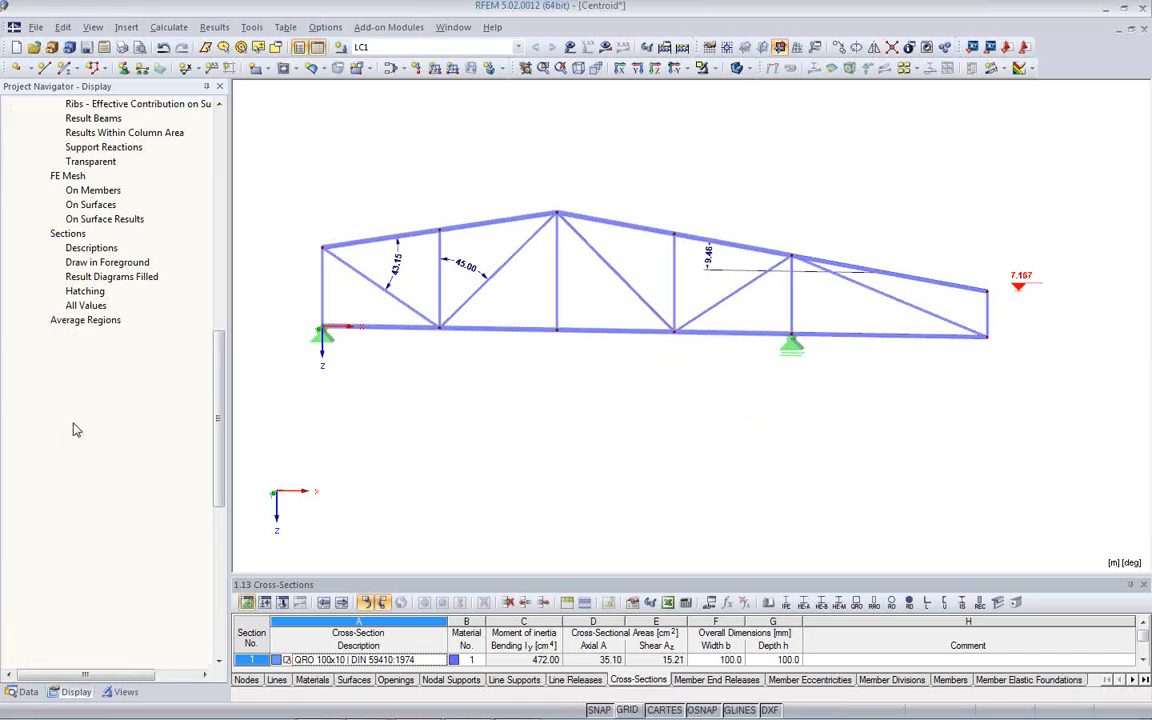
{"action": "left_click", "coordinate": [72, 435]}
{"action": "left_click", "coordinate": [72, 435]}
{"action": "left_click", "coordinate": [72, 420]}
{"action": "left_click", "coordinate": [72, 406]}
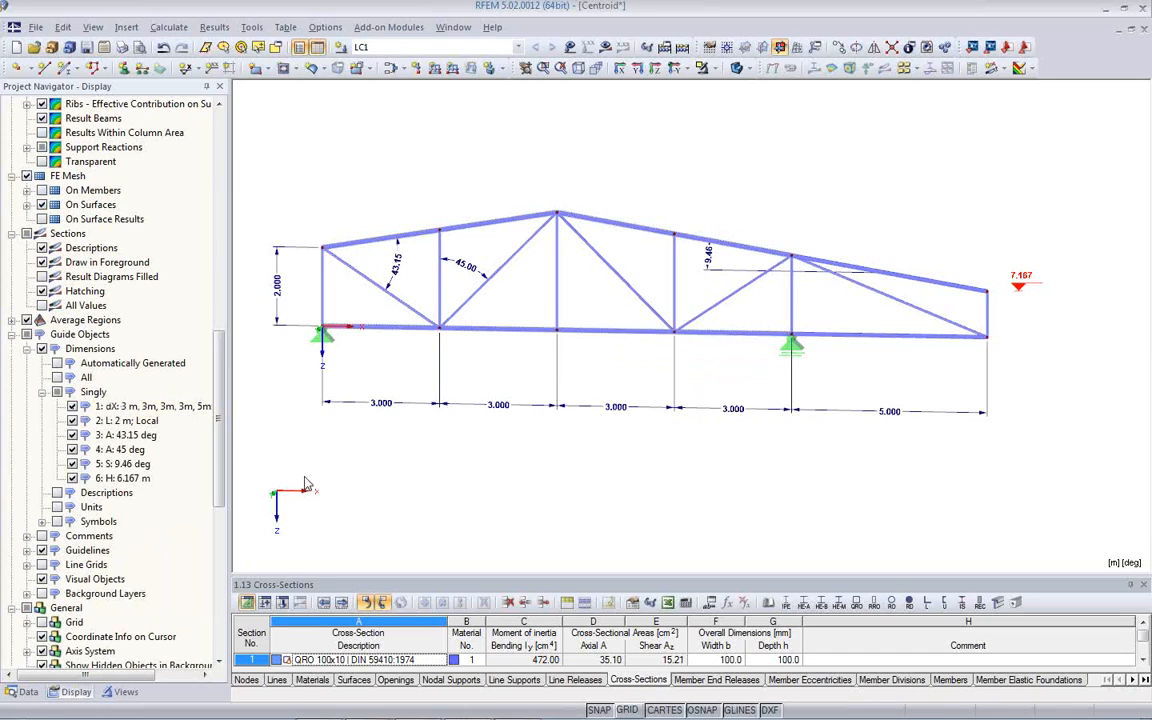
{"action": "left_click", "coordinate": [72, 478]}
{"action": "left_click", "coordinate": [72, 478]}
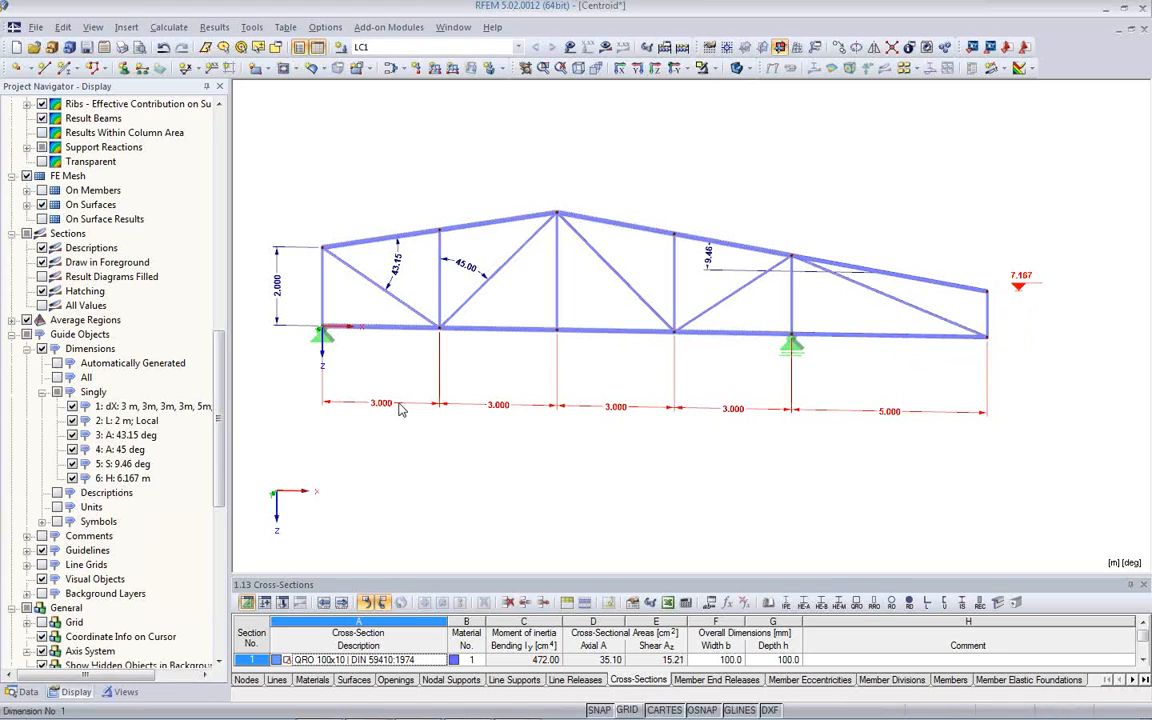
Step: Give the 45-degree angular dimension the symbol <alfa>
{"action": "double_click", "coordinate": [474, 278]}
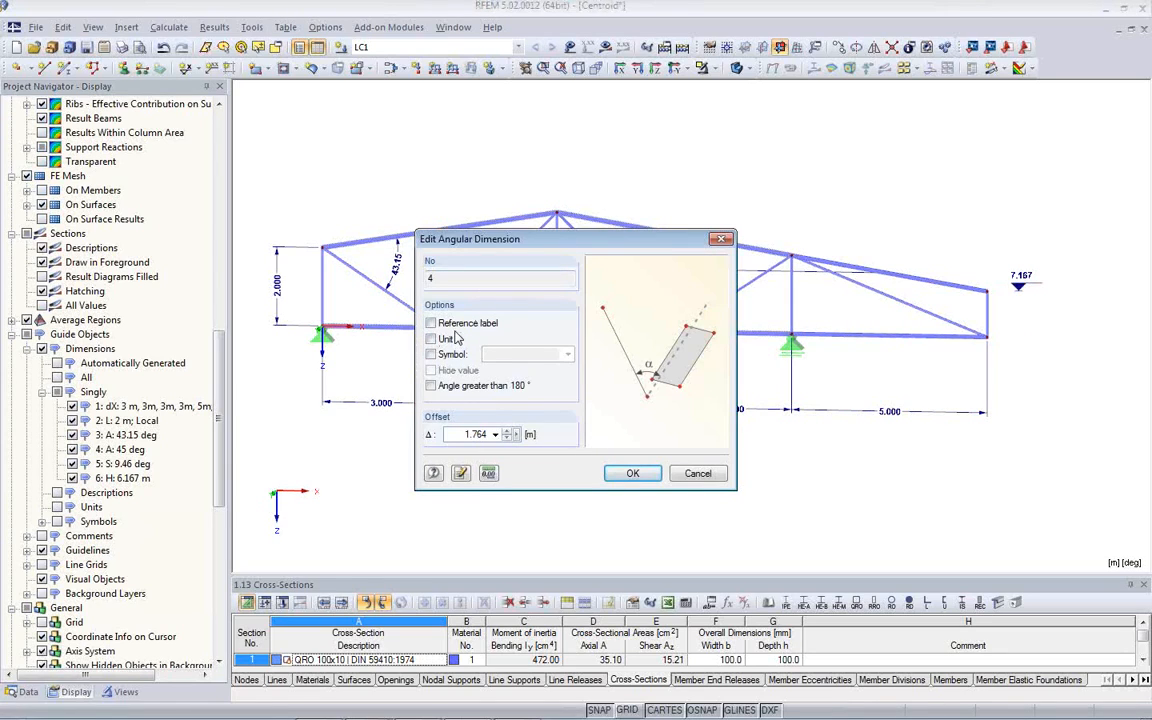
{"action": "left_click", "coordinate": [431, 355]}
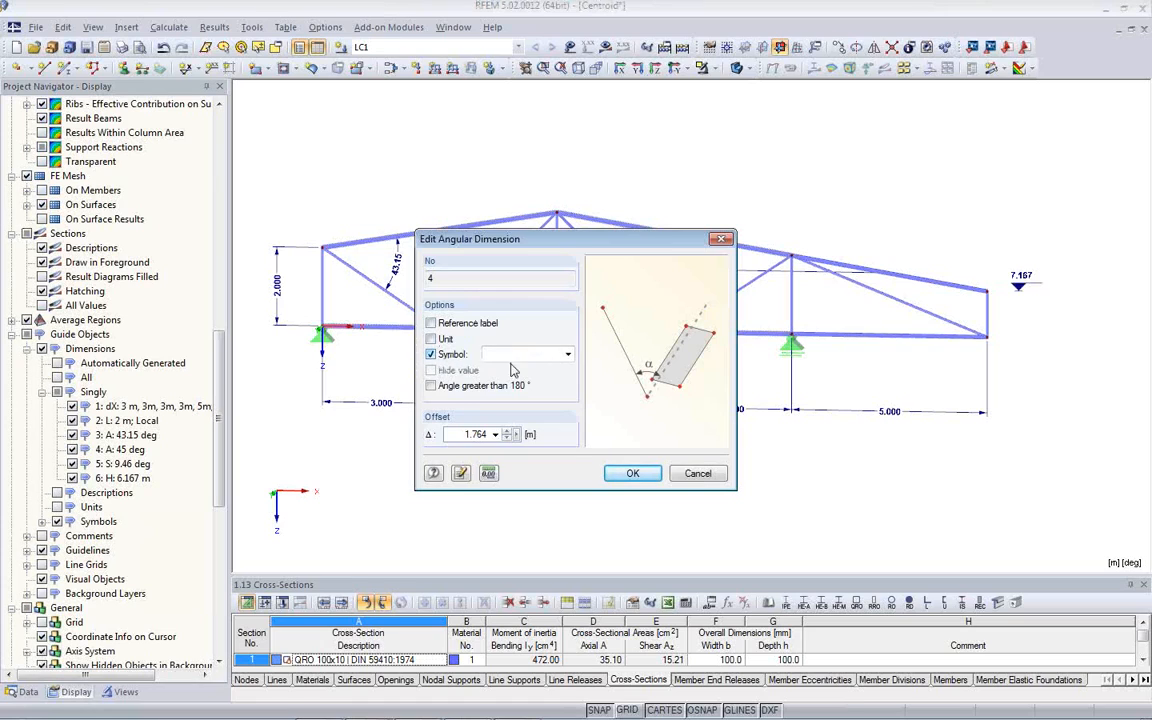
{"action": "left_click", "coordinate": [567, 354]}
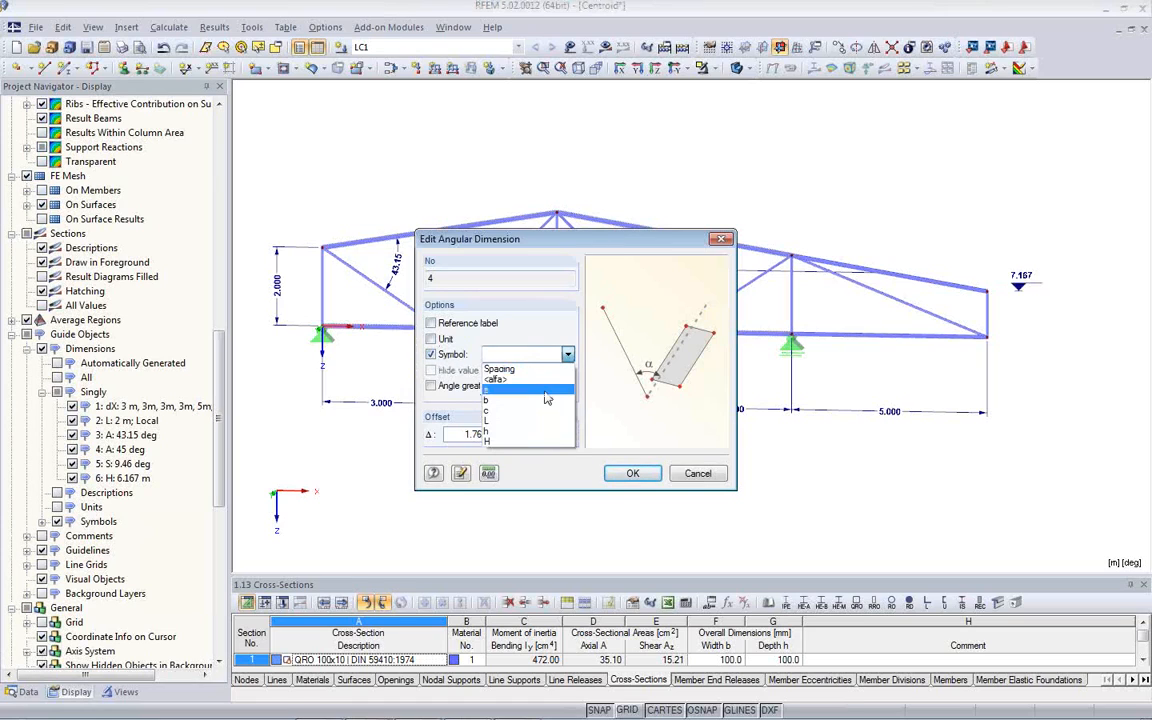
{"action": "left_click", "coordinate": [497, 378]}
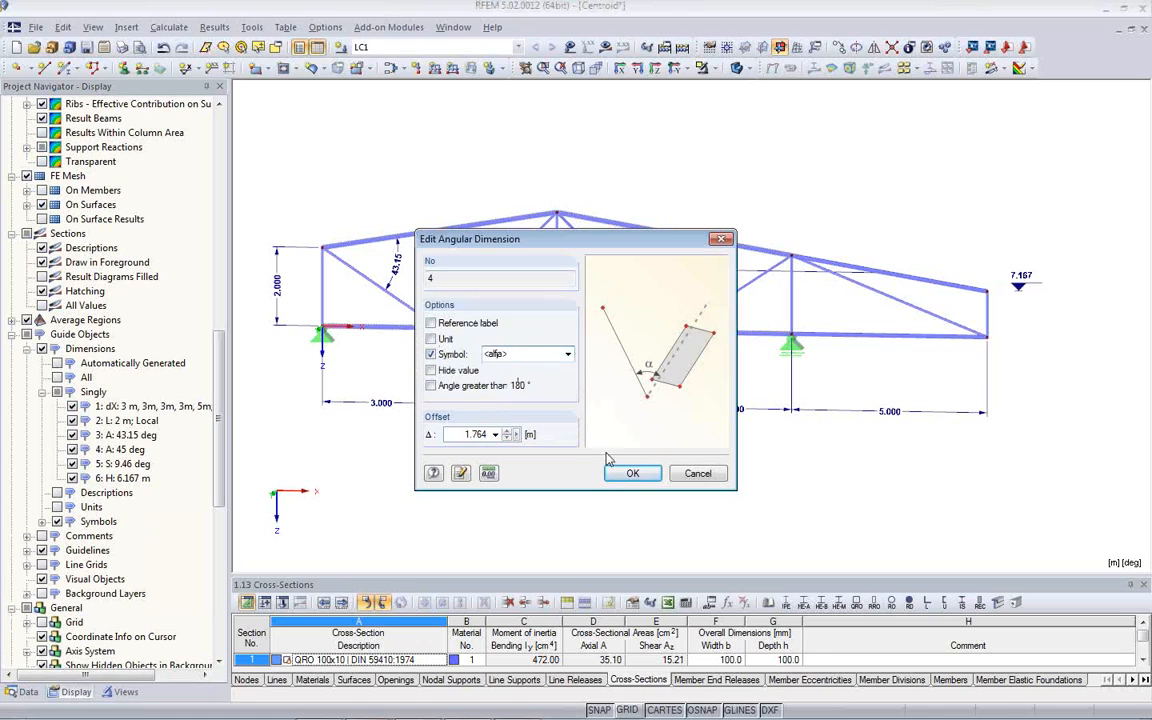
{"action": "left_click", "coordinate": [633, 473]}
{"action": "scroll", "coordinate": [475, 303], "scroll_direction": "up", "scroll_amount": 3}
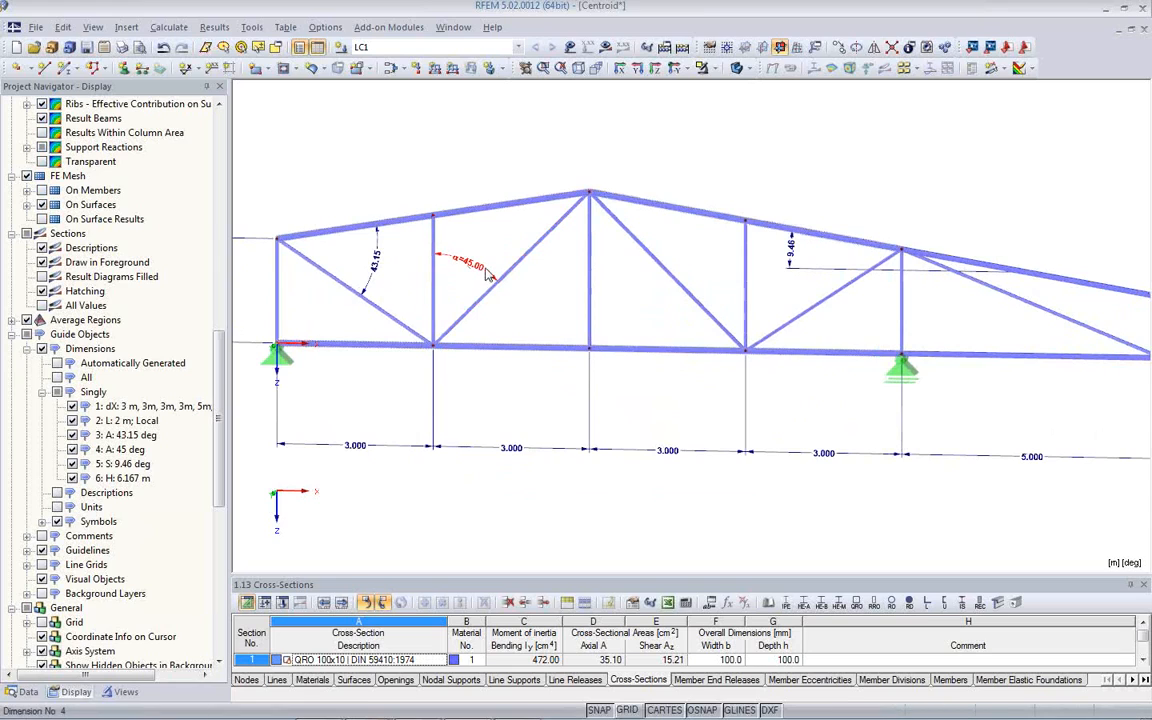
Step: Turn on the unit display through the settings of the 45-degree angular dimension, and close its dialog
{"action": "double_click", "coordinate": [445, 257]}
{"action": "left_click", "coordinate": [465, 340]}
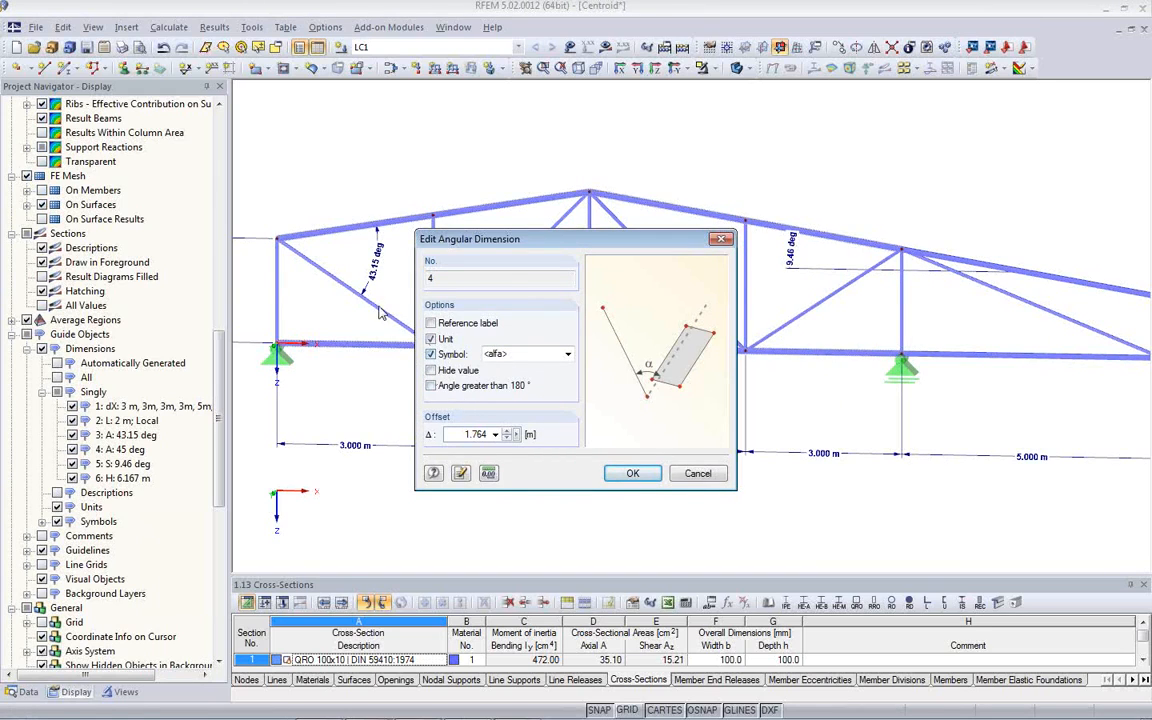
{"action": "left_click_drag", "start_coordinate": [519, 249], "coordinate": [659, 225]}
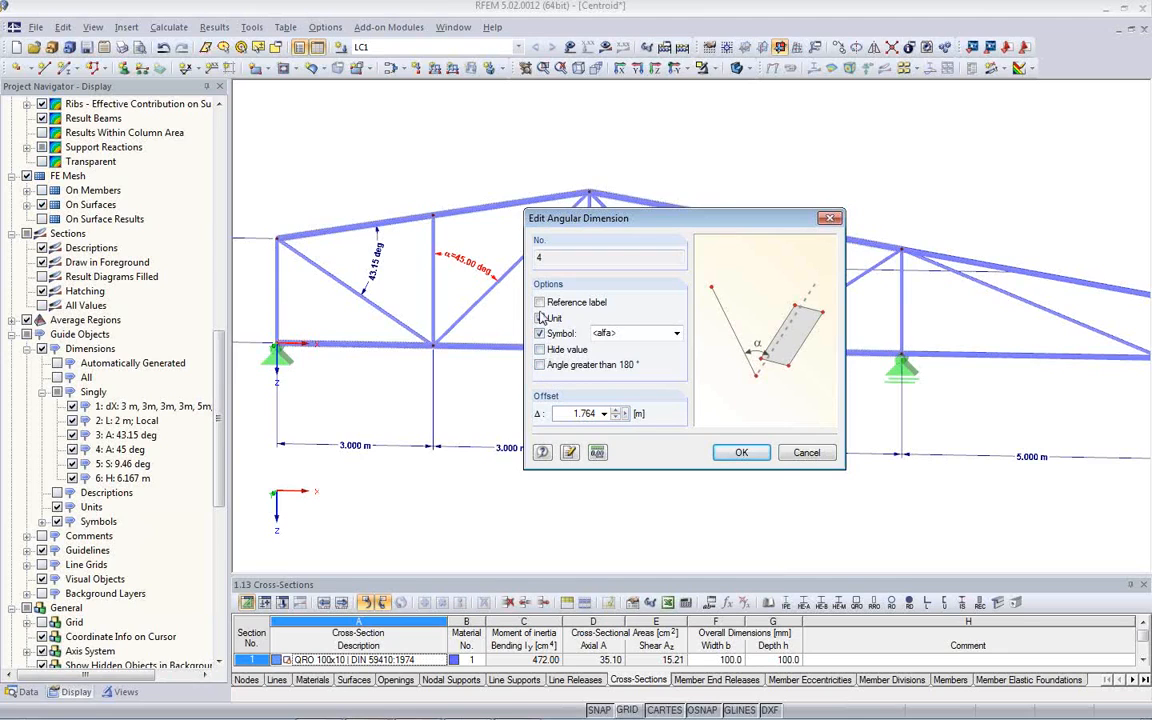
{"action": "left_click", "coordinate": [805, 453]}
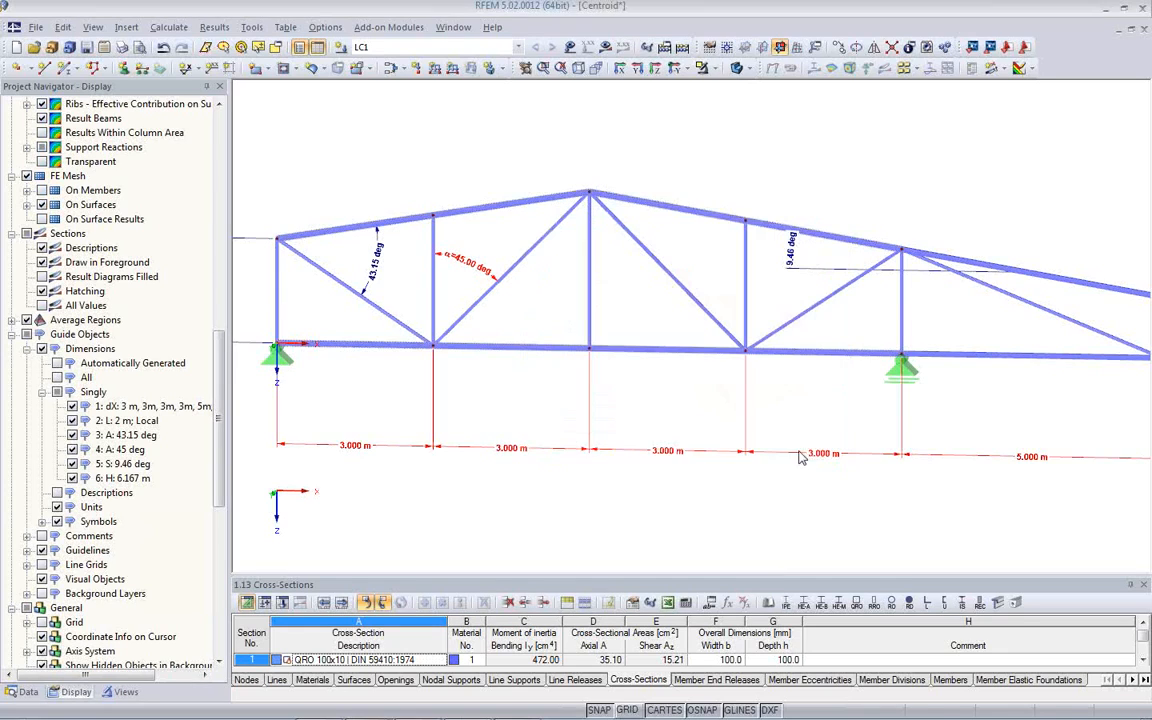
Step: Try the reference label on the linear dimension chain below the truss, and replace it with the custom symbol "Length"
{"action": "double_click", "coordinate": [516, 451]}
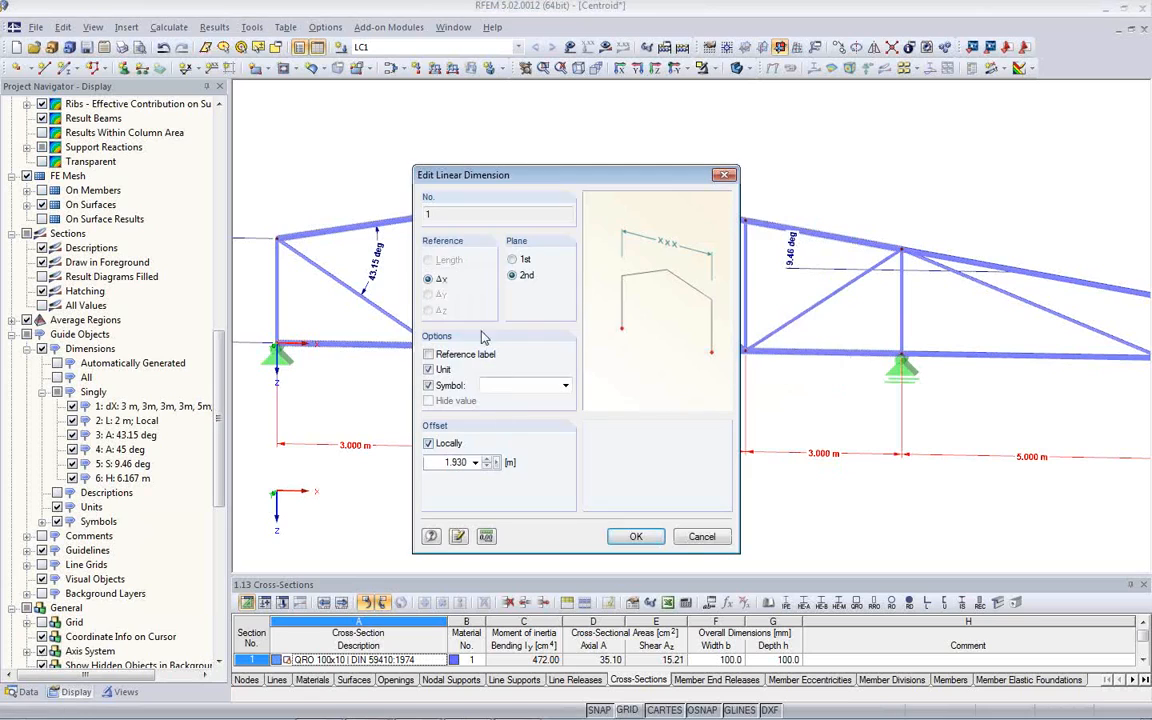
{"action": "left_click", "coordinate": [430, 355]}
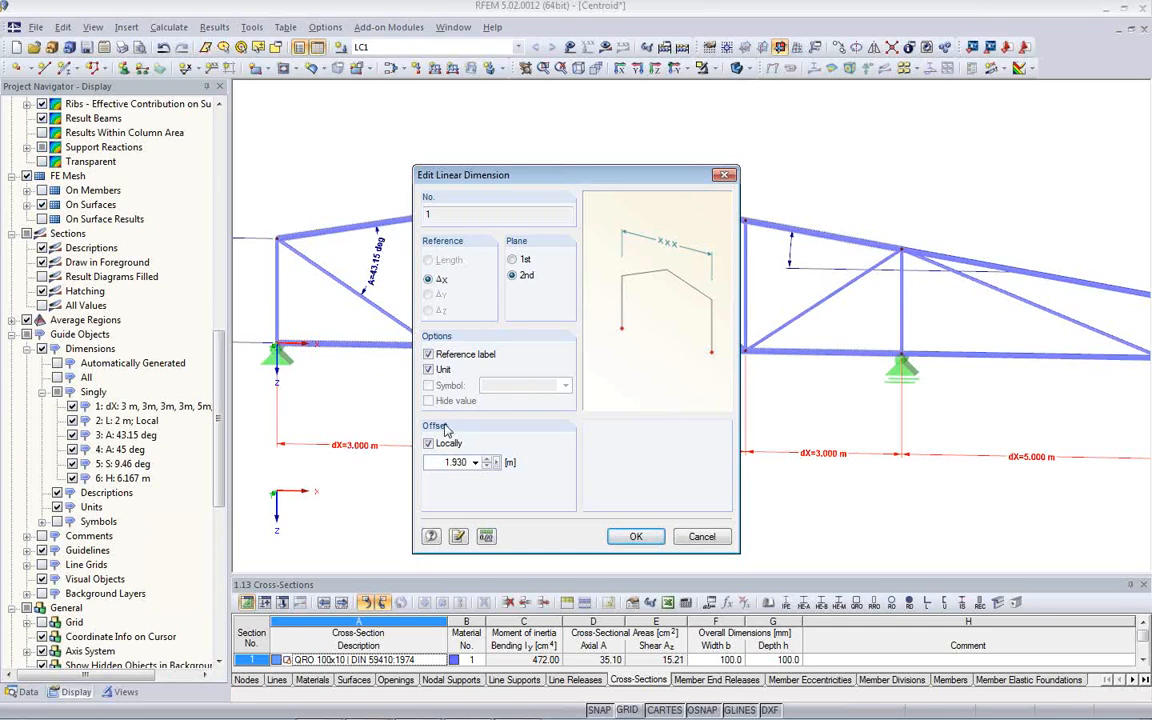
{"action": "left_click", "coordinate": [428, 354]}
{"action": "left_click", "coordinate": [429, 386]}
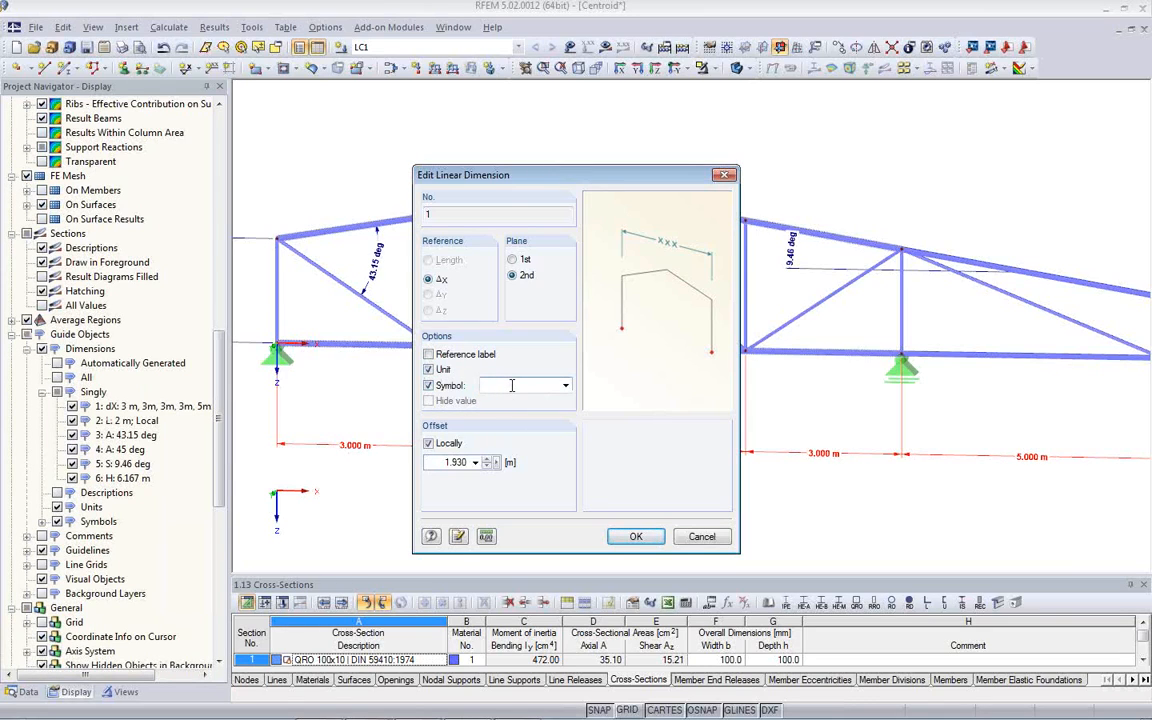
{"action": "type", "text": "Length"}
{"action": "left_click", "coordinate": [640, 536]}
{"action": "left_click", "coordinate": [393, 467]}
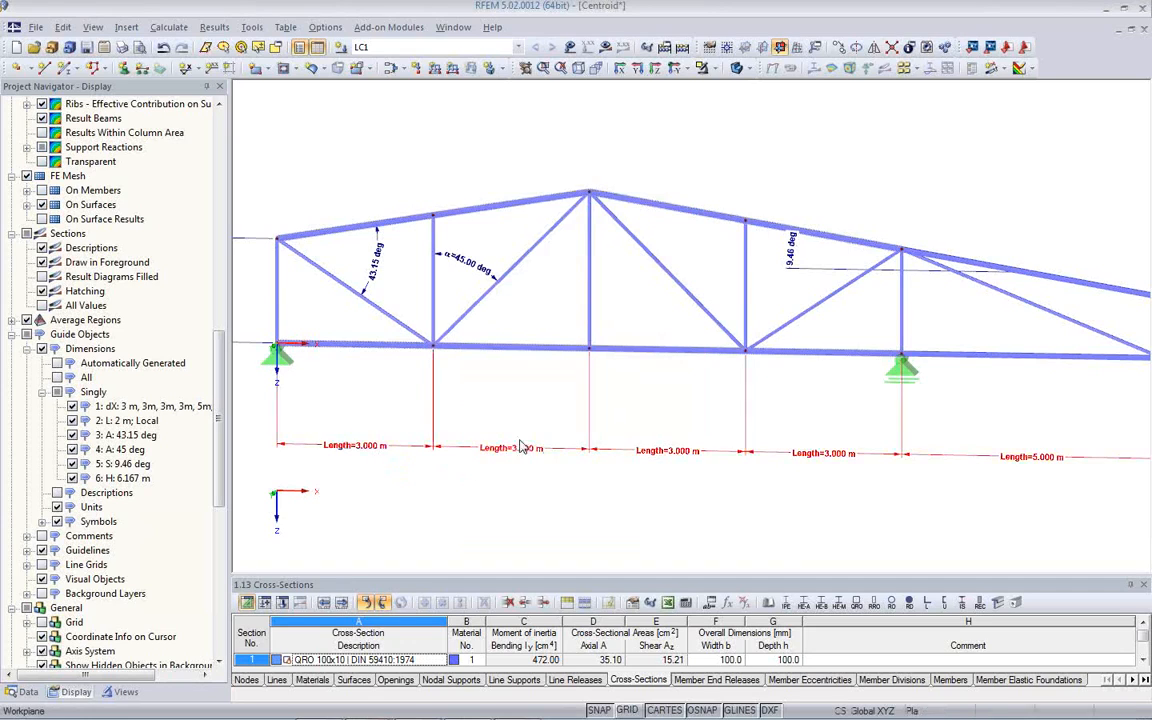
Step: Measure the angle between the diagonal descending right from the ridge and the vertical member at its lower end
{"action": "left_click", "coordinate": [253, 28]}
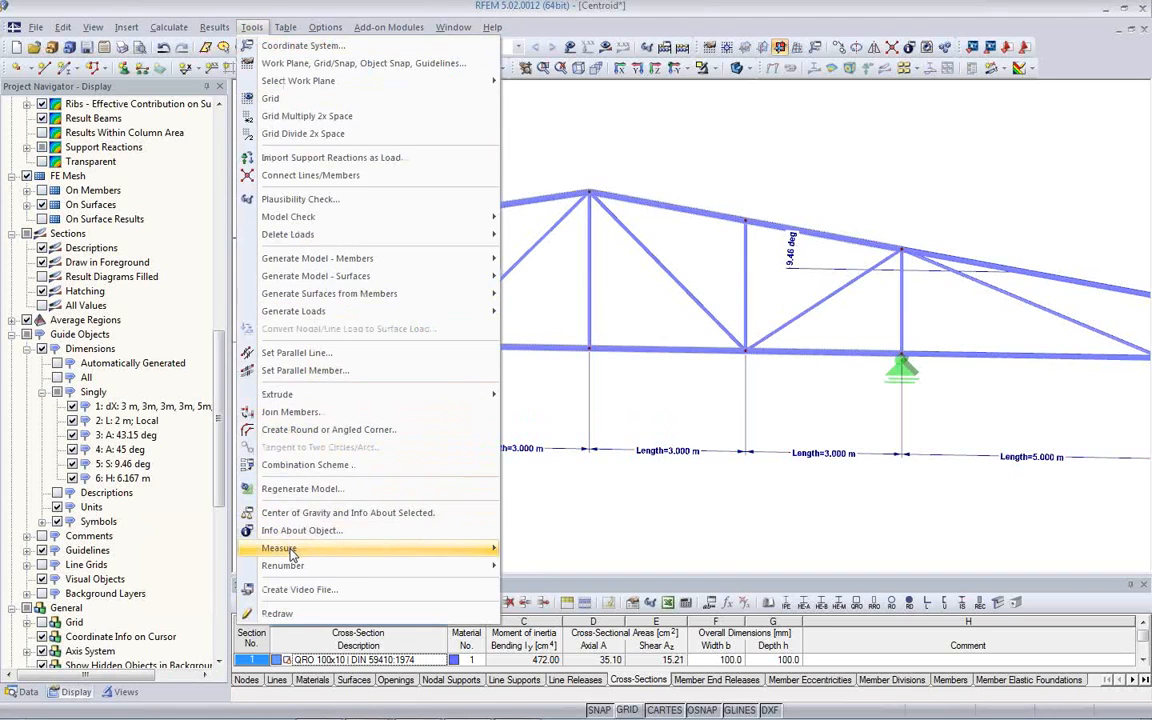
{"action": "mouse_move", "coordinate": [291, 554]}
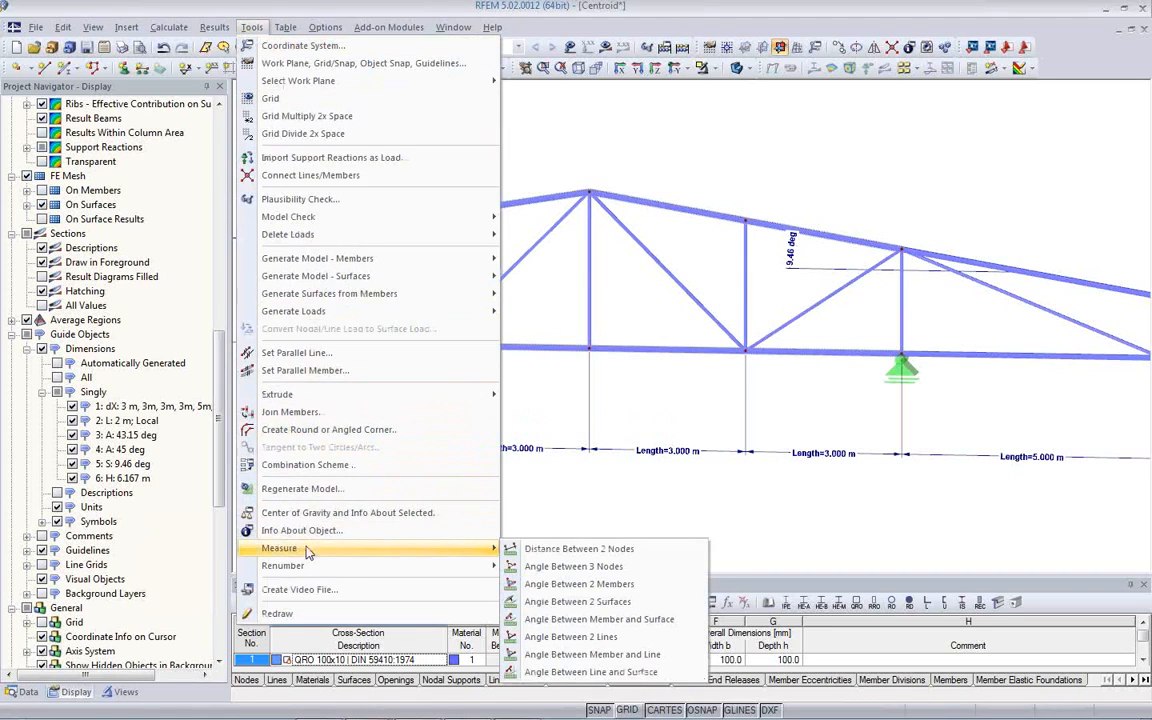
{"action": "left_click", "coordinate": [608, 585]}
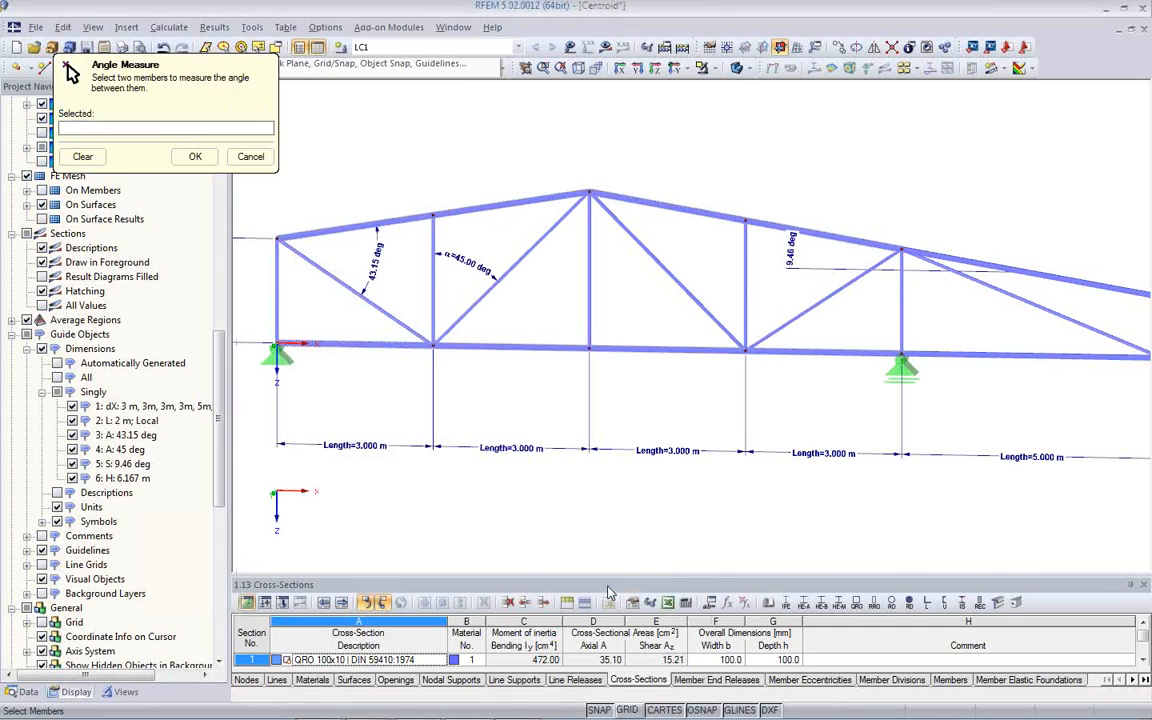
{"action": "left_click", "coordinate": [688, 291]}
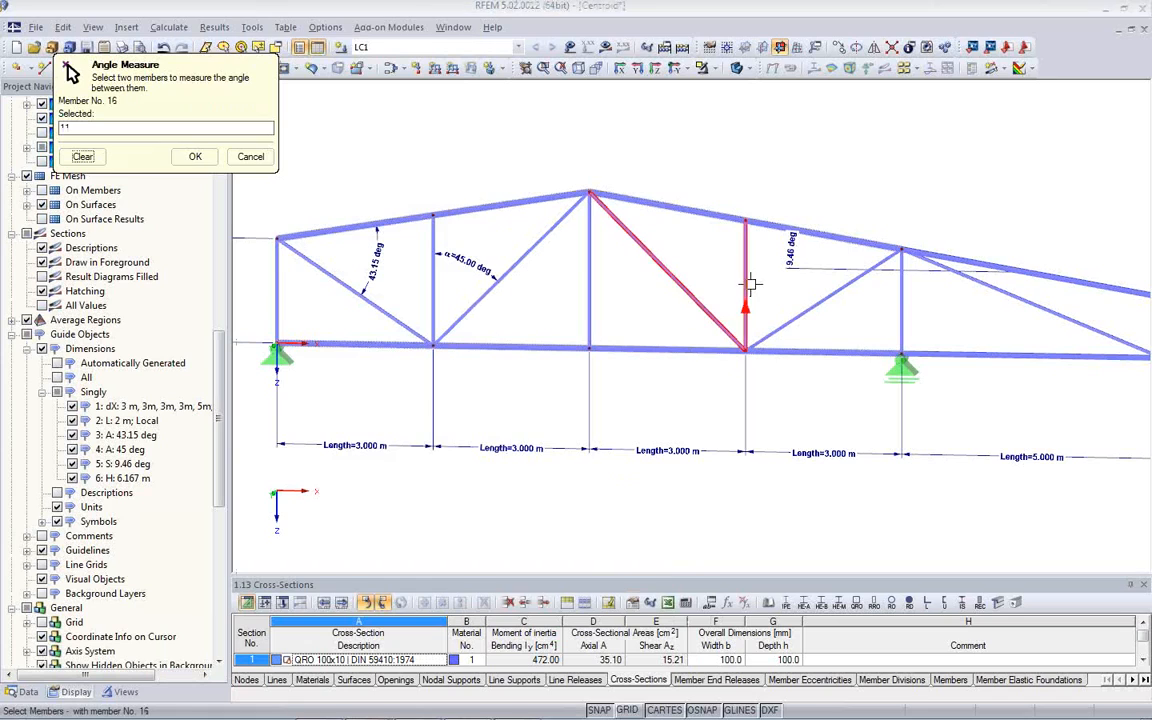
{"action": "left_click", "coordinate": [750, 287]}
{"action": "left_click_drag", "start_coordinate": [553, 222], "coordinate": [449, 216]}
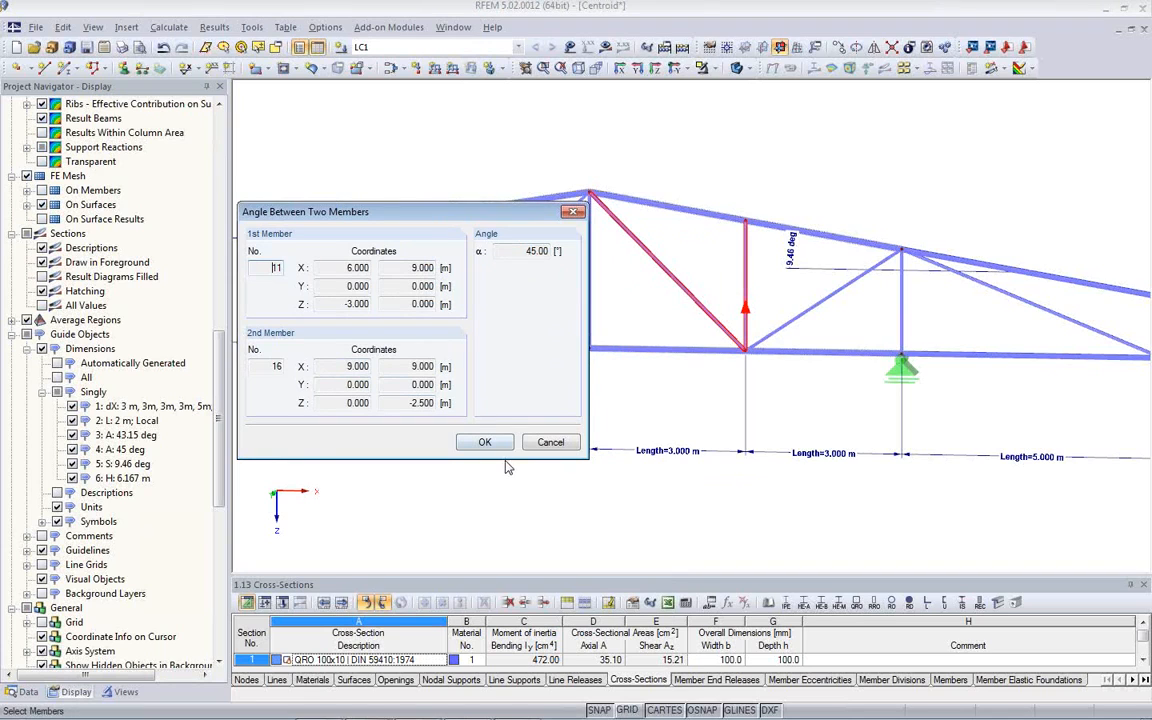
{"action": "left_click", "coordinate": [551, 443]}
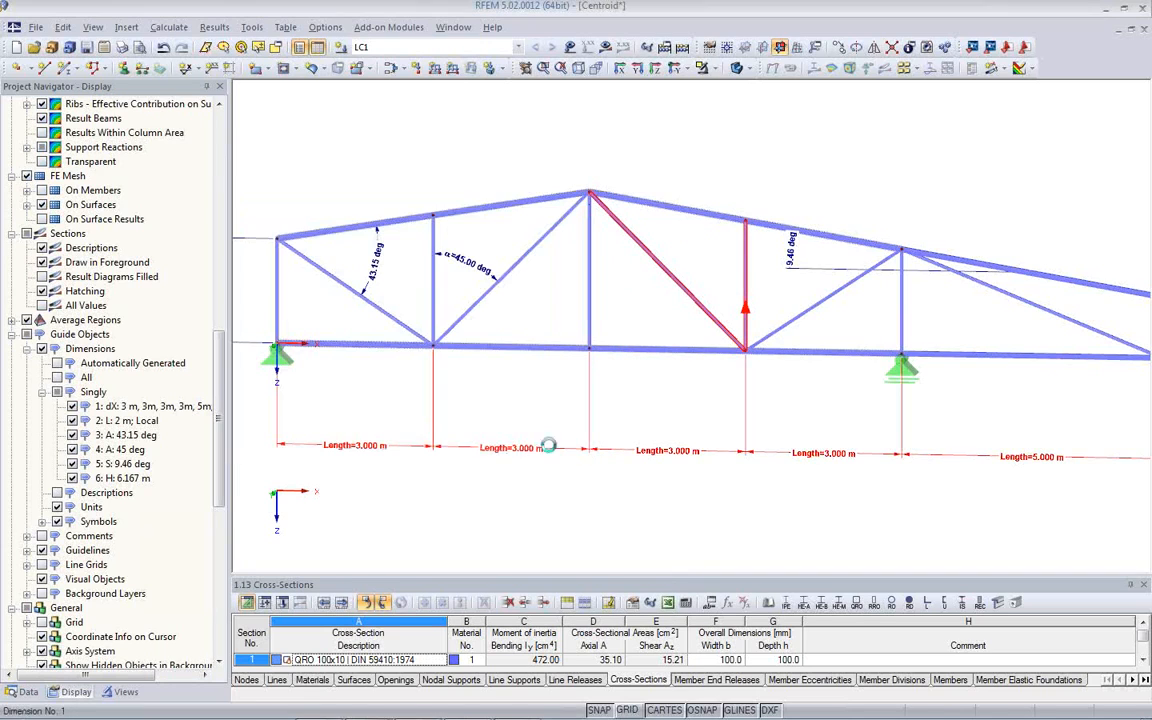
Step: Hide all dimensions of the truss through the display settings
{"action": "scroll", "coordinate": [545, 415], "scroll_direction": "down", "scroll_amount": 1}
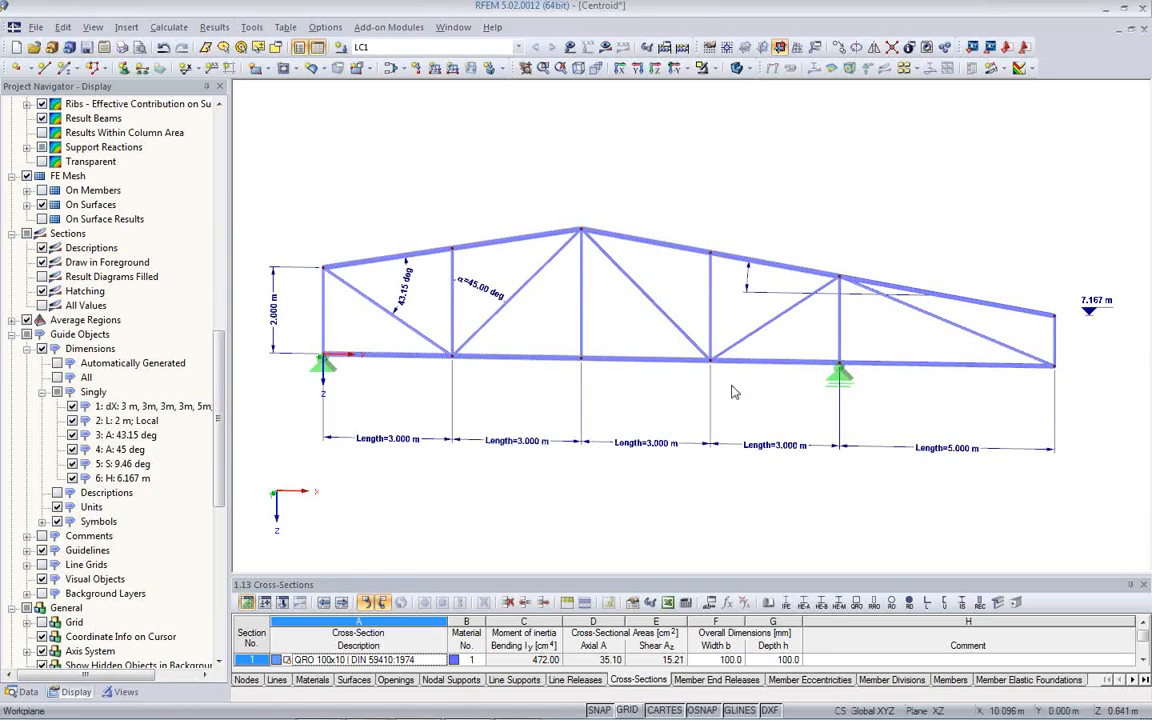
{"action": "scroll", "coordinate": [577, 385], "scroll_direction": "up", "scroll_amount": 2}
{"action": "scroll", "coordinate": [577, 385], "scroll_direction": "down", "scroll_amount": 2}
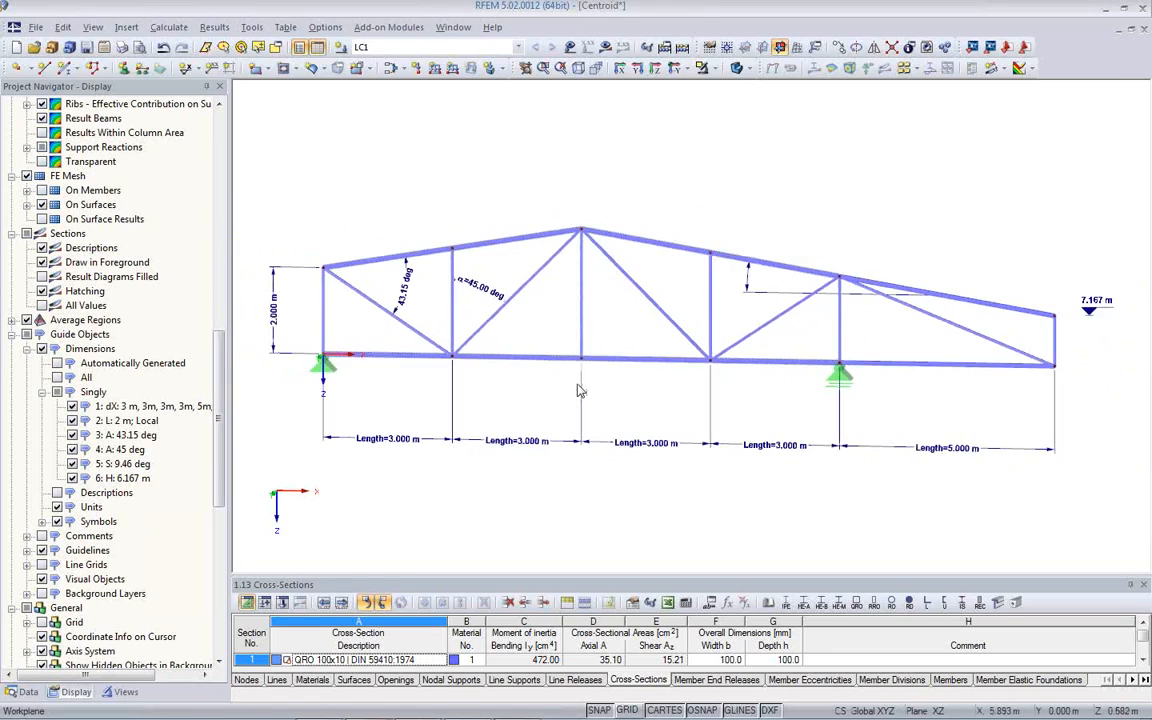
{"action": "left_click", "coordinate": [42, 349]}
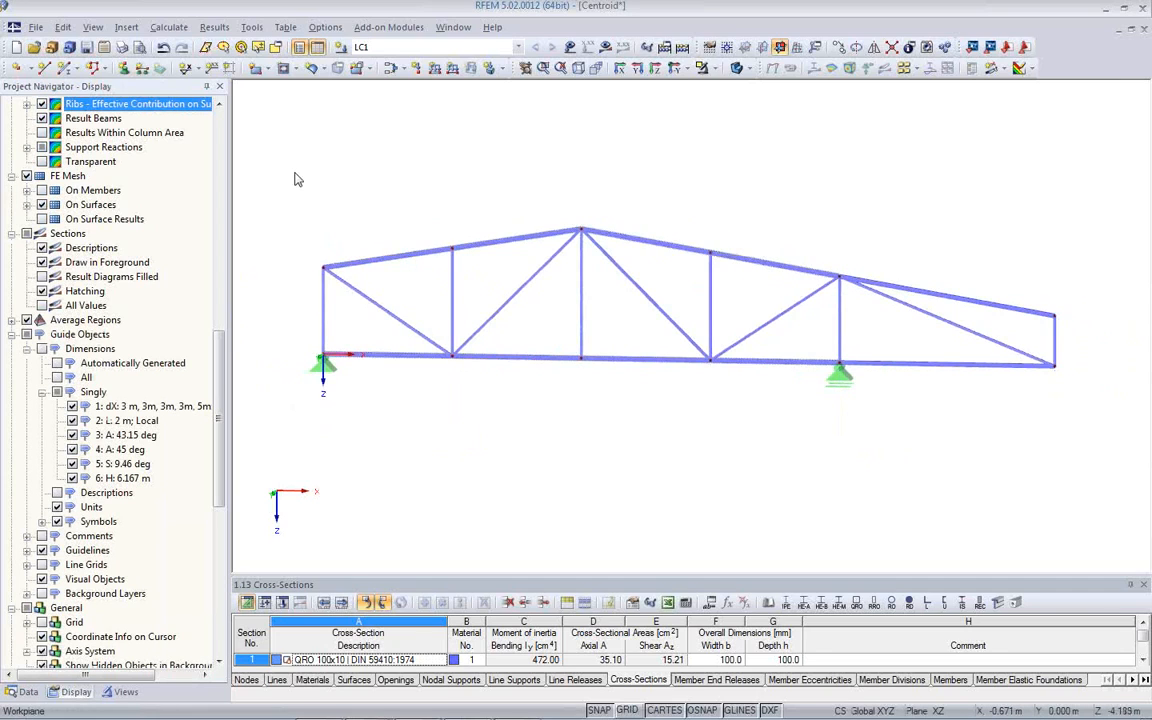
Step: Determine the center of gravity of the entire truss and create a new node at that point
{"action": "left_click_drag", "start_coordinate": [285, 155], "coordinate": [1080, 452]}
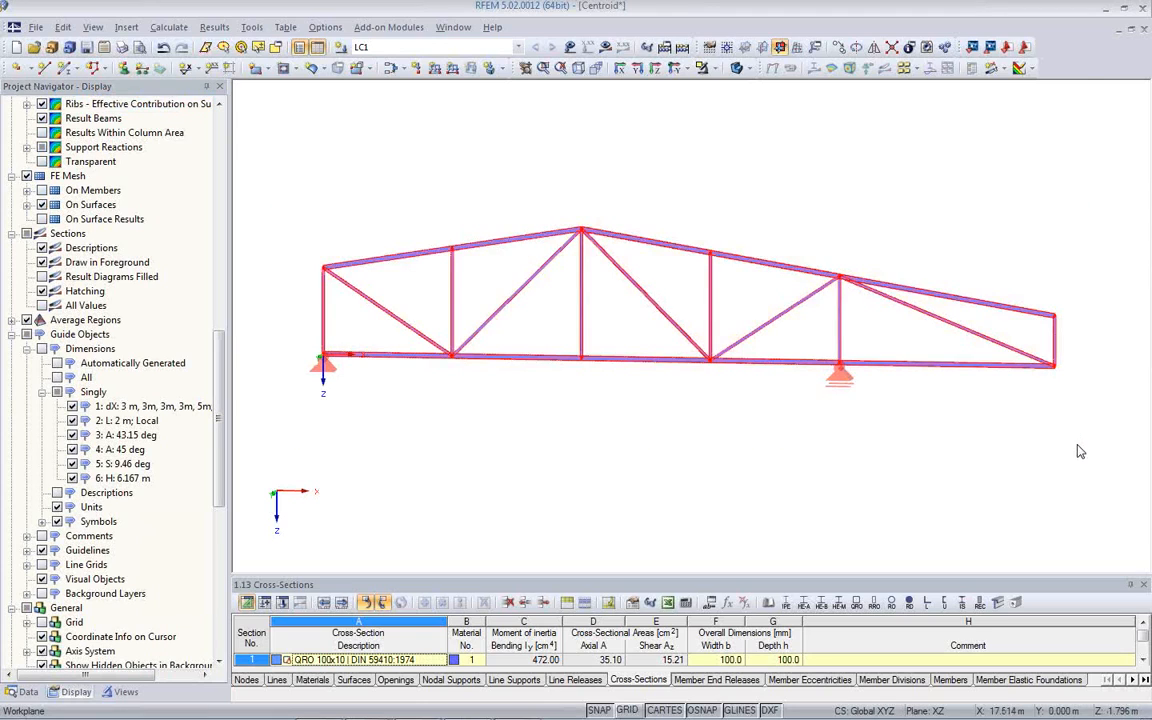
{"action": "right_click", "coordinate": [467, 249]}
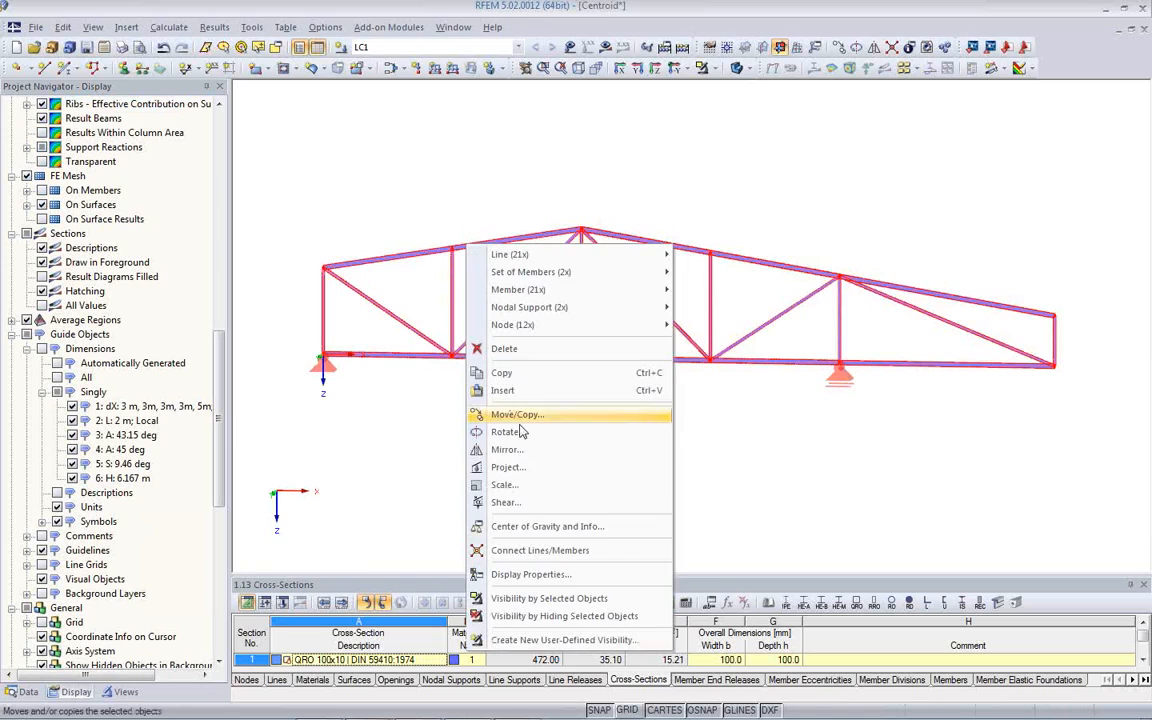
{"action": "left_click", "coordinate": [553, 526]}
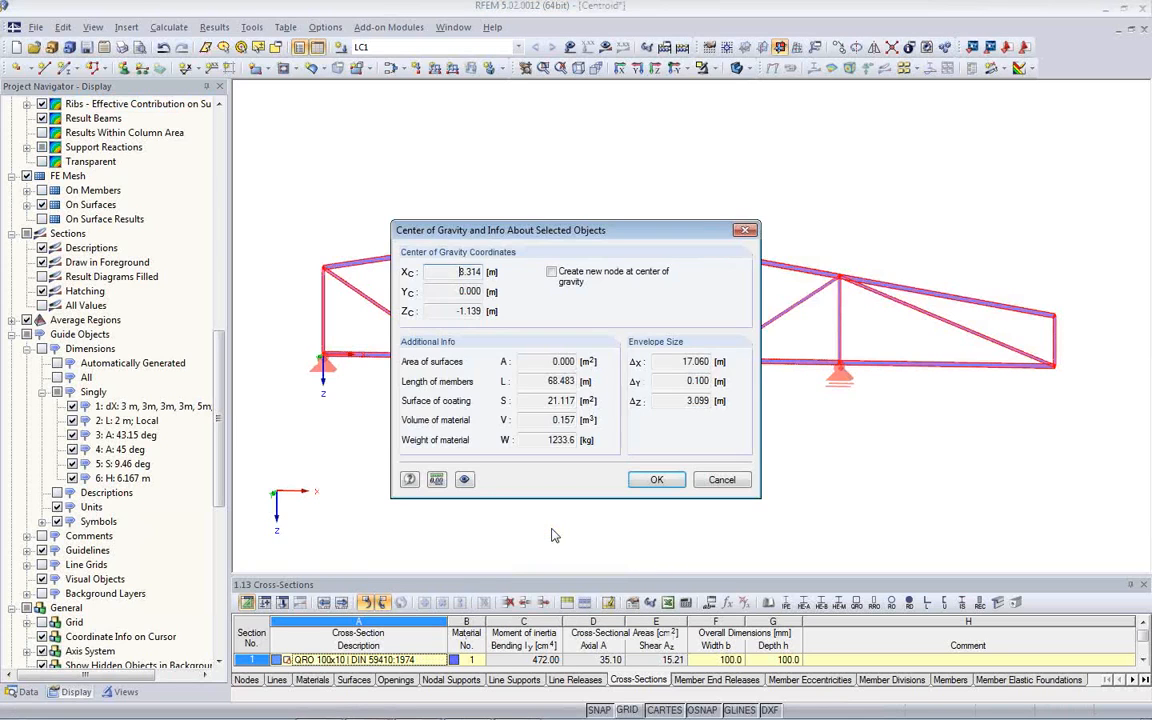
{"action": "left_click_drag", "start_coordinate": [604, 192], "coordinate": [265, 126]}
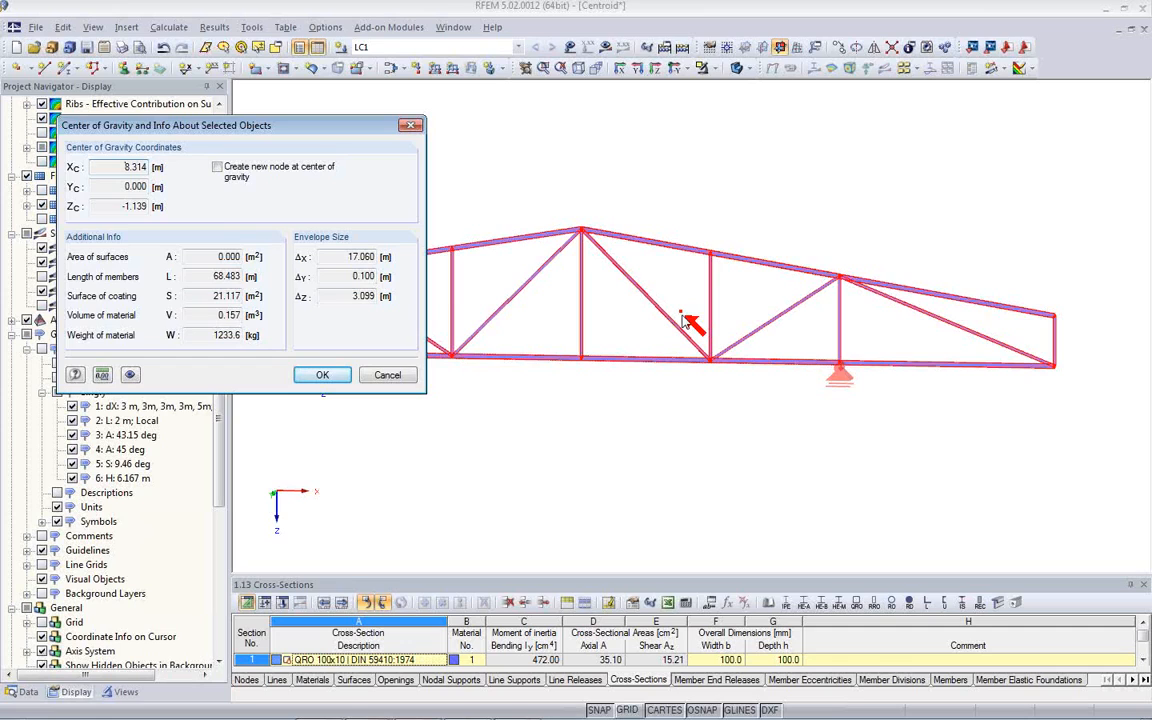
{"action": "left_click", "coordinate": [217, 167]}
{"action": "left_click", "coordinate": [317, 377]}
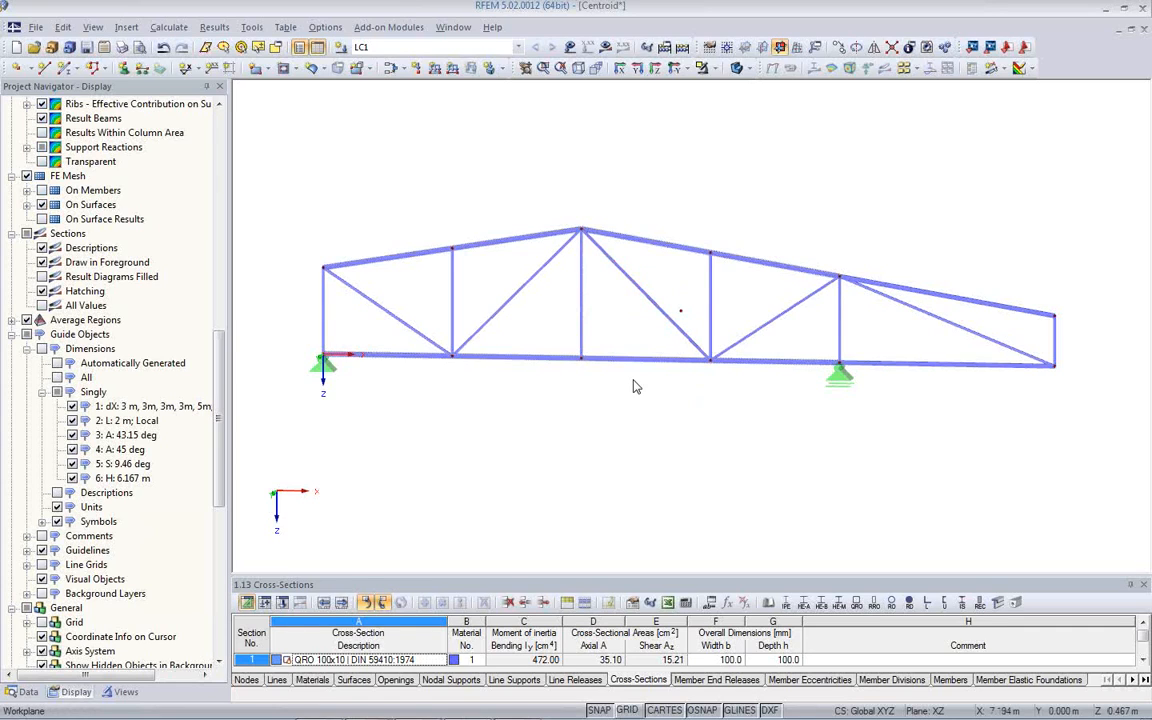
Step: Check the center of gravity and object info of only the truss's first bay at the pinned support, without creating a node
{"action": "left_click_drag", "start_coordinate": [294, 207], "coordinate": [478, 382]}
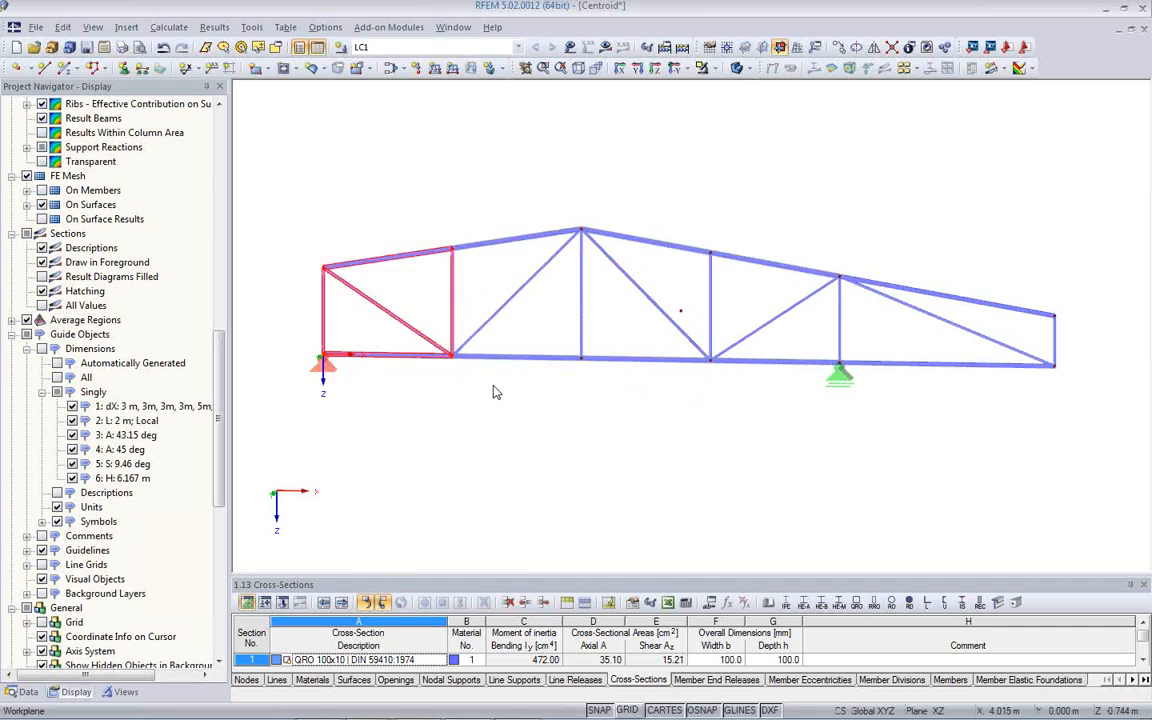
{"action": "right_click", "coordinate": [389, 262]}
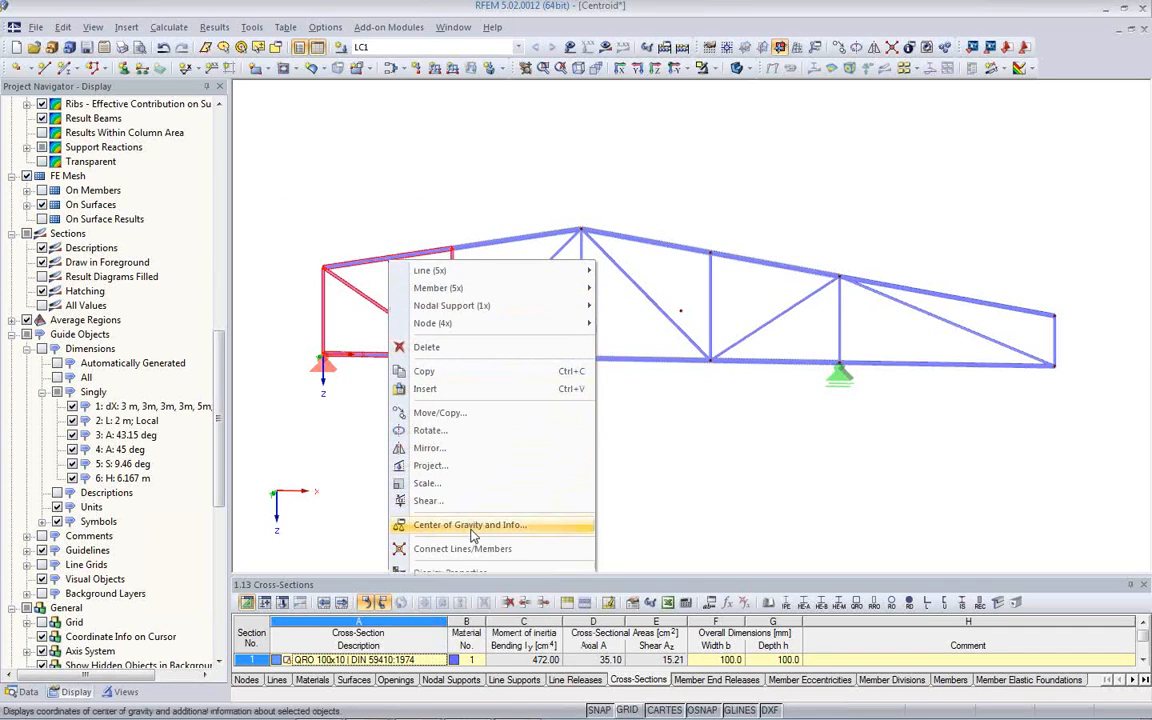
{"action": "left_click", "coordinate": [473, 525]}
{"action": "left_click_drag", "start_coordinate": [548, 200], "coordinate": [822, 238]}
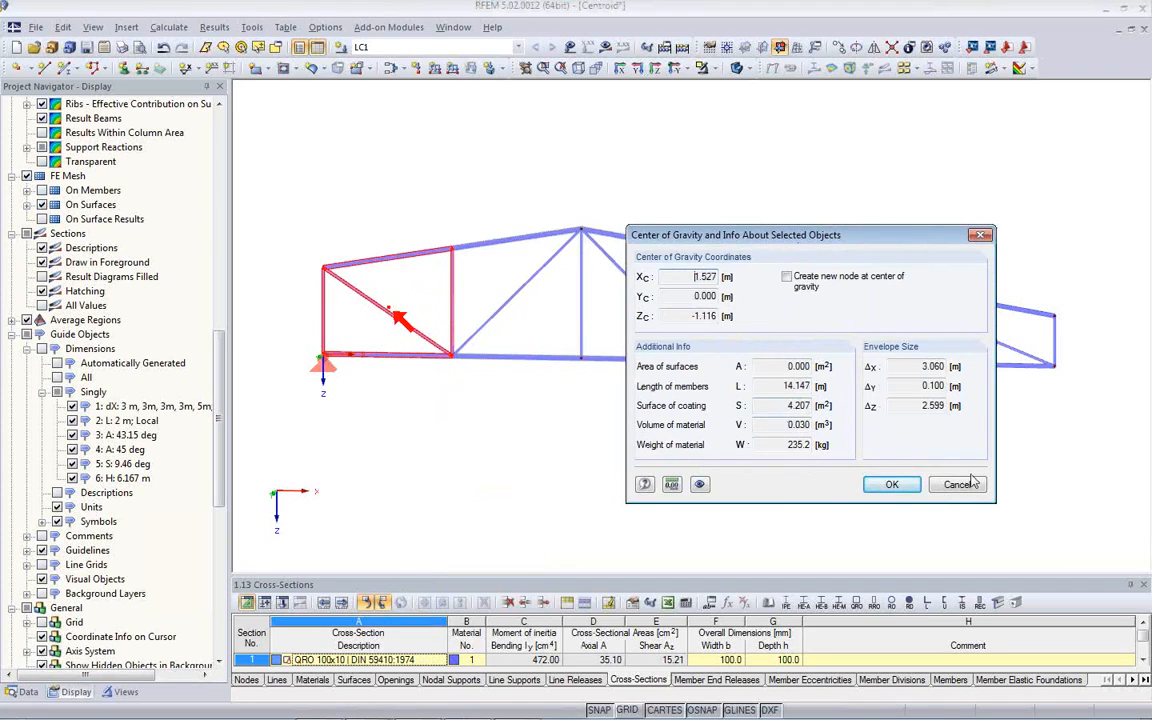
{"action": "left_click", "coordinate": [890, 484]}
{"action": "left_click", "coordinate": [760, 475]}
{"action": "scroll", "coordinate": [747, 472], "scroll_direction": "down", "scroll_amount": 1}
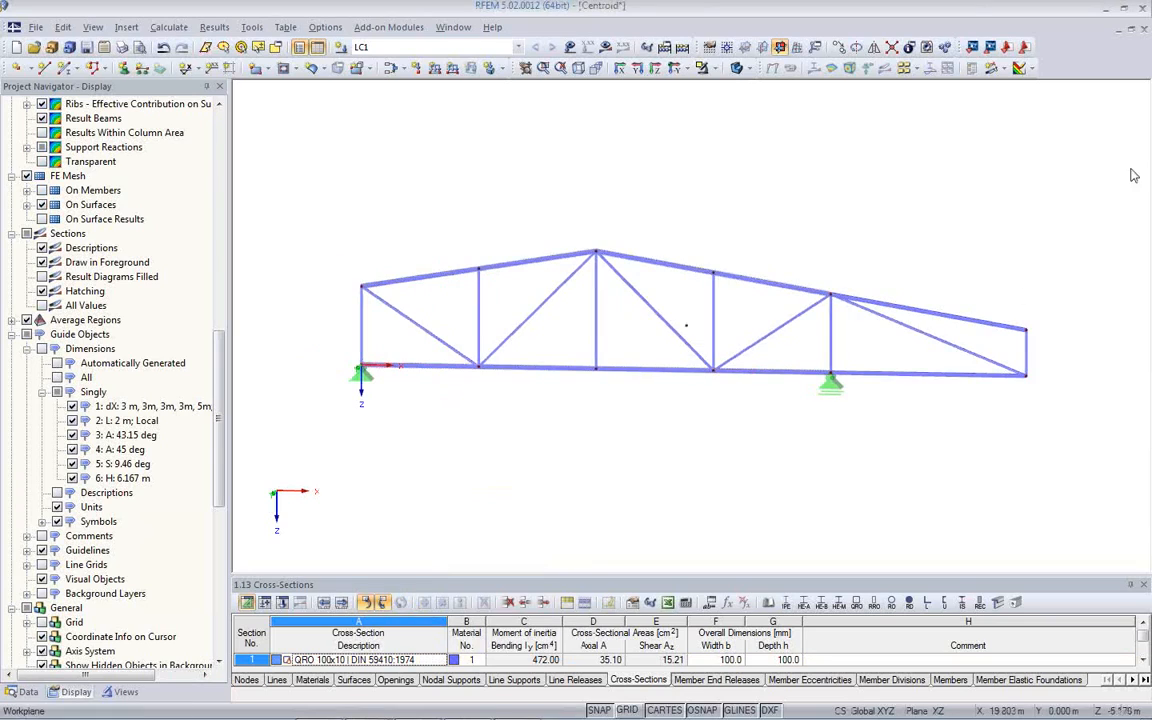
Step: Close the truss model with its changes saved, and open the model Centroid_Surface from the Webinar project
{"action": "left_click", "coordinate": [1144, 30]}
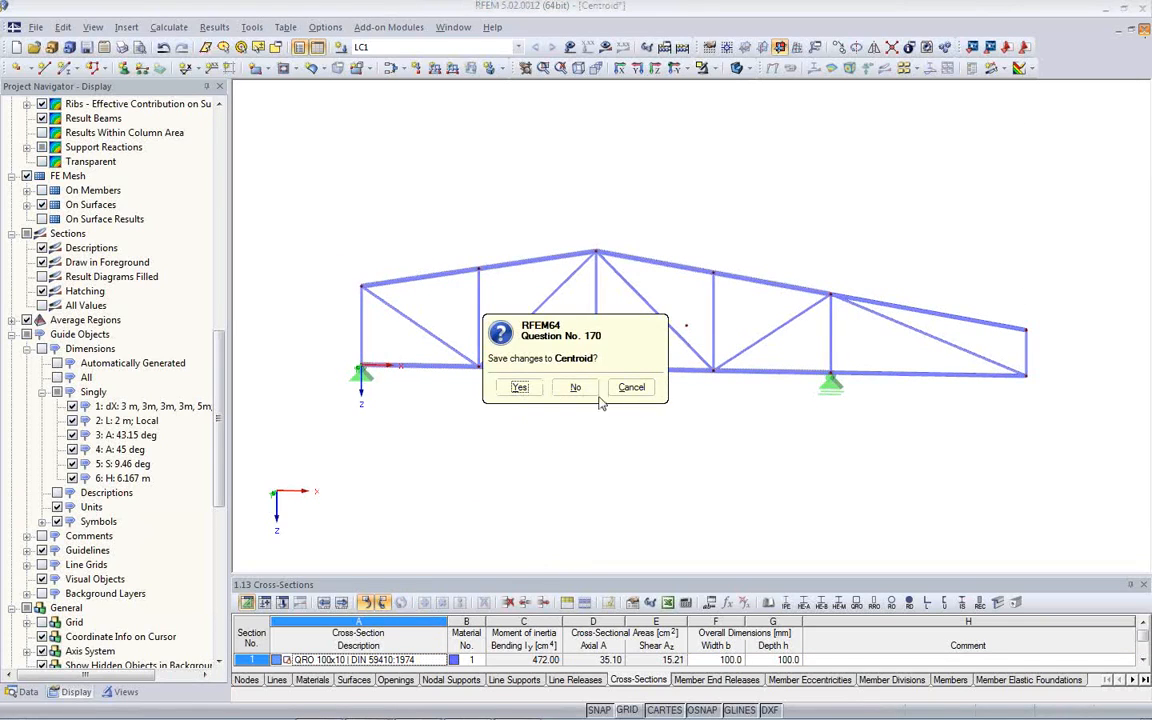
{"action": "left_click", "coordinate": [520, 388]}
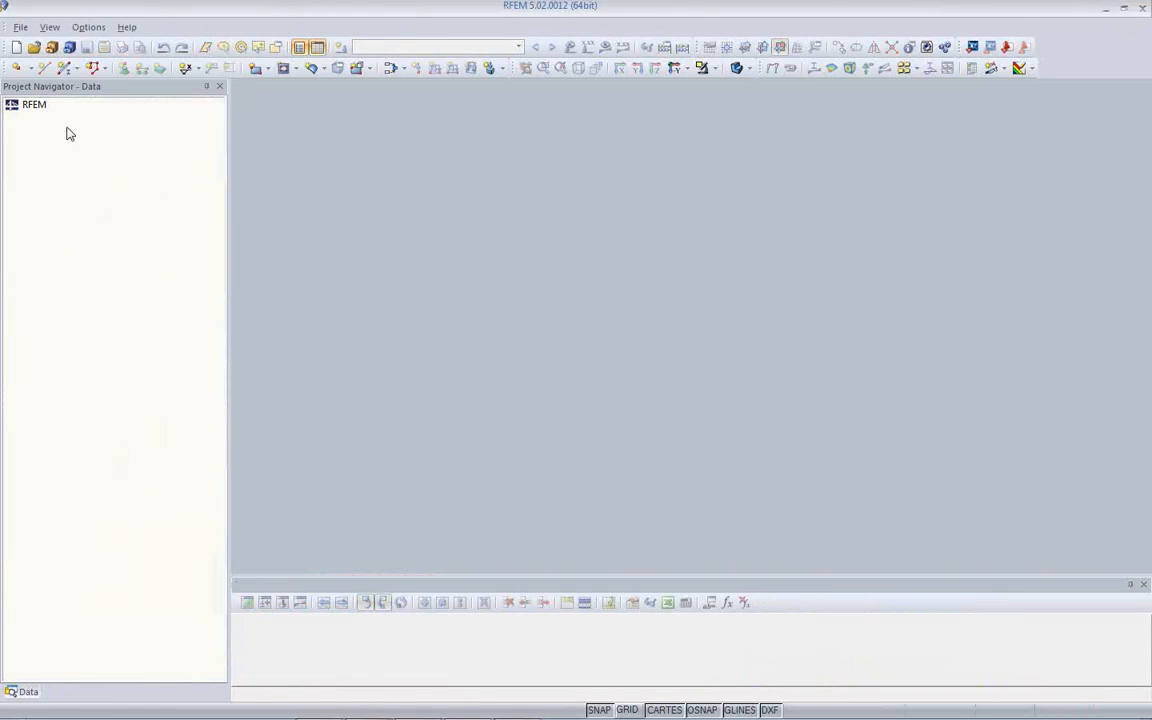
{"action": "left_click", "coordinate": [92, 67]}
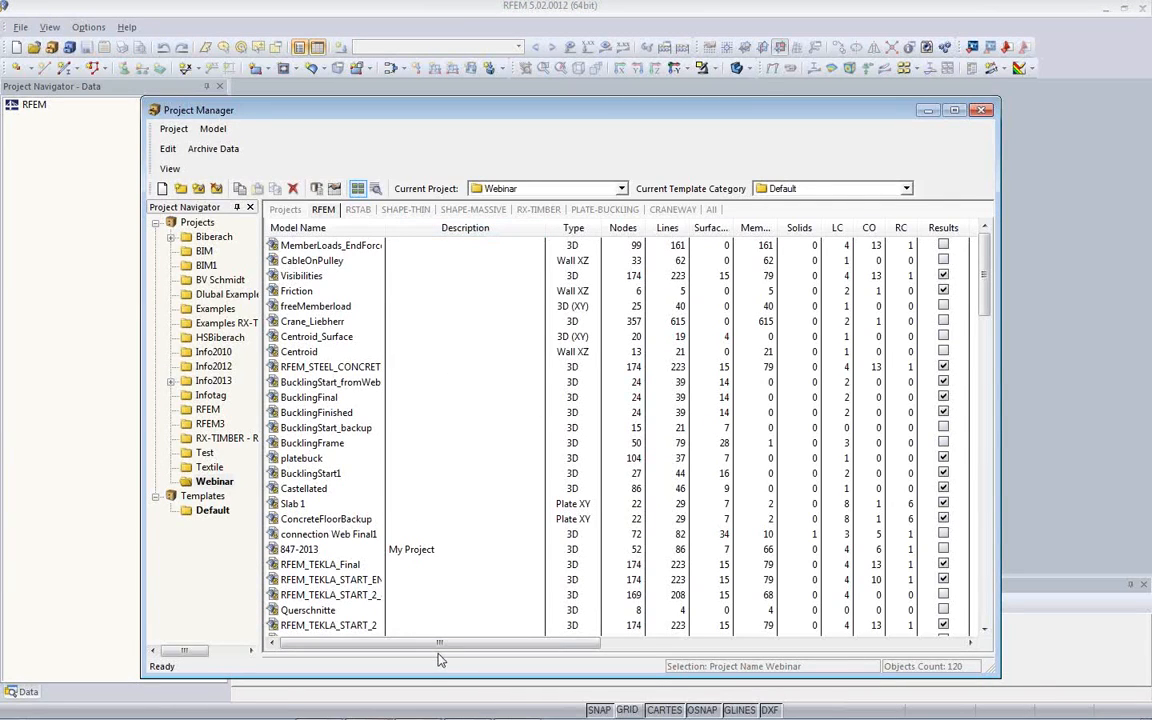
{"action": "left_click_drag", "start_coordinate": [437, 653], "coordinate": [445, 476]}
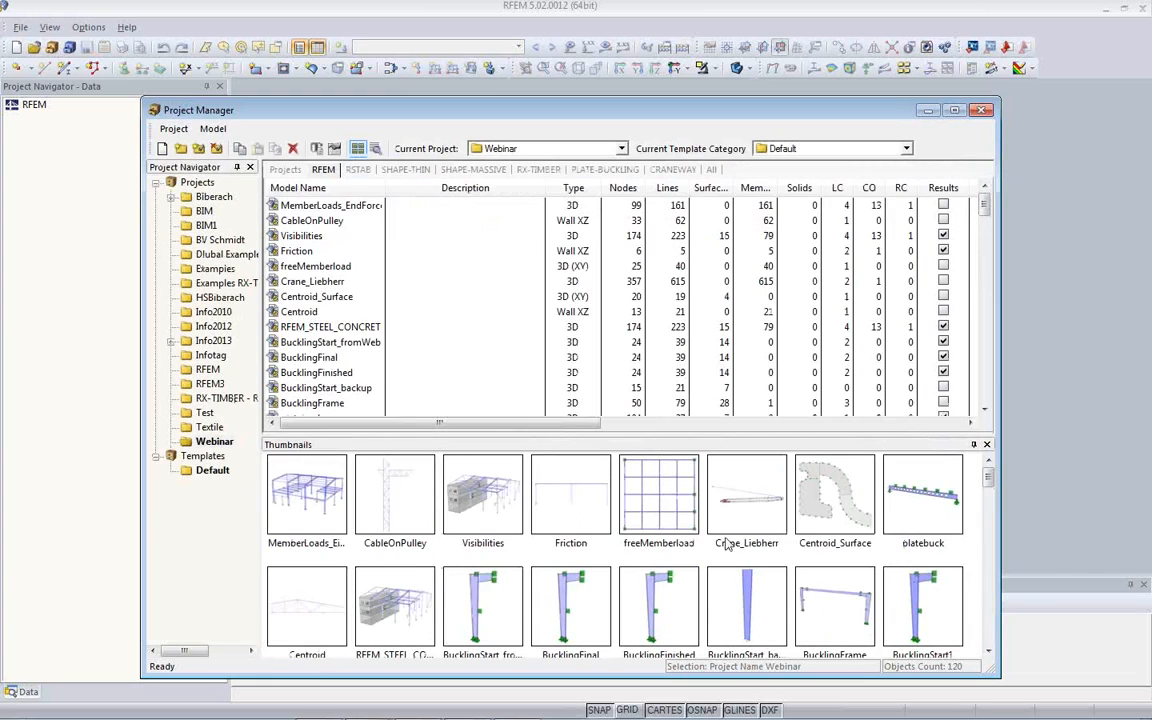
{"action": "left_click", "coordinate": [852, 541]}
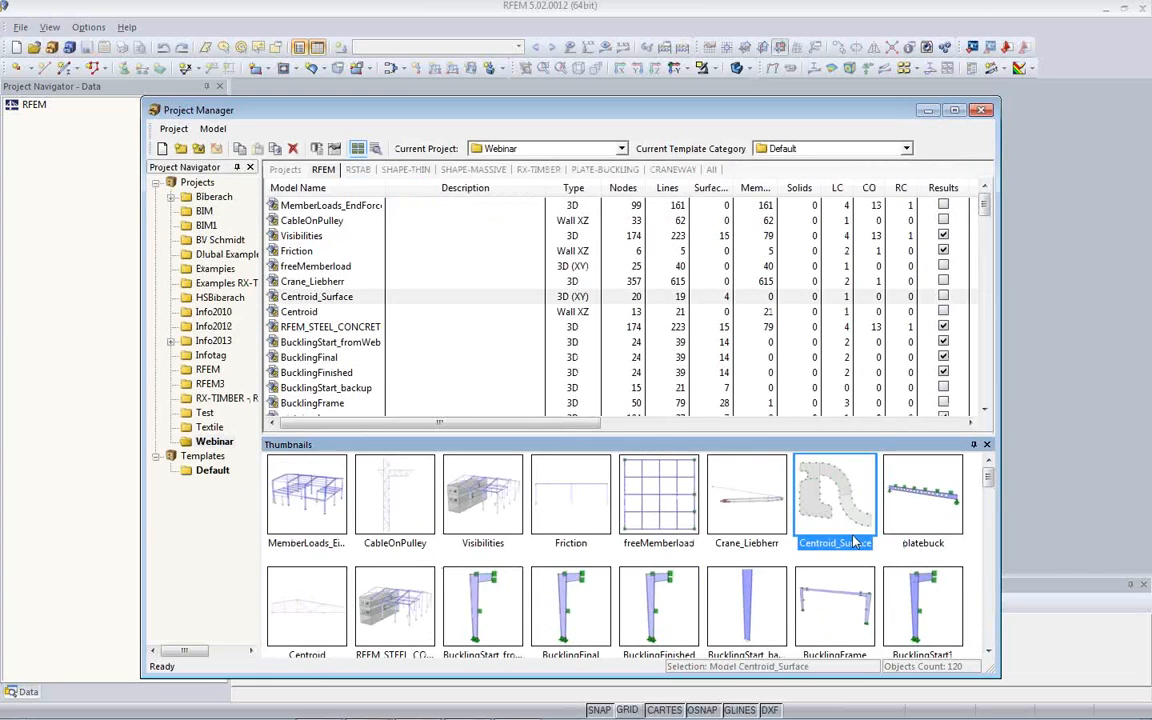
{"action": "double_click", "coordinate": [828, 516]}
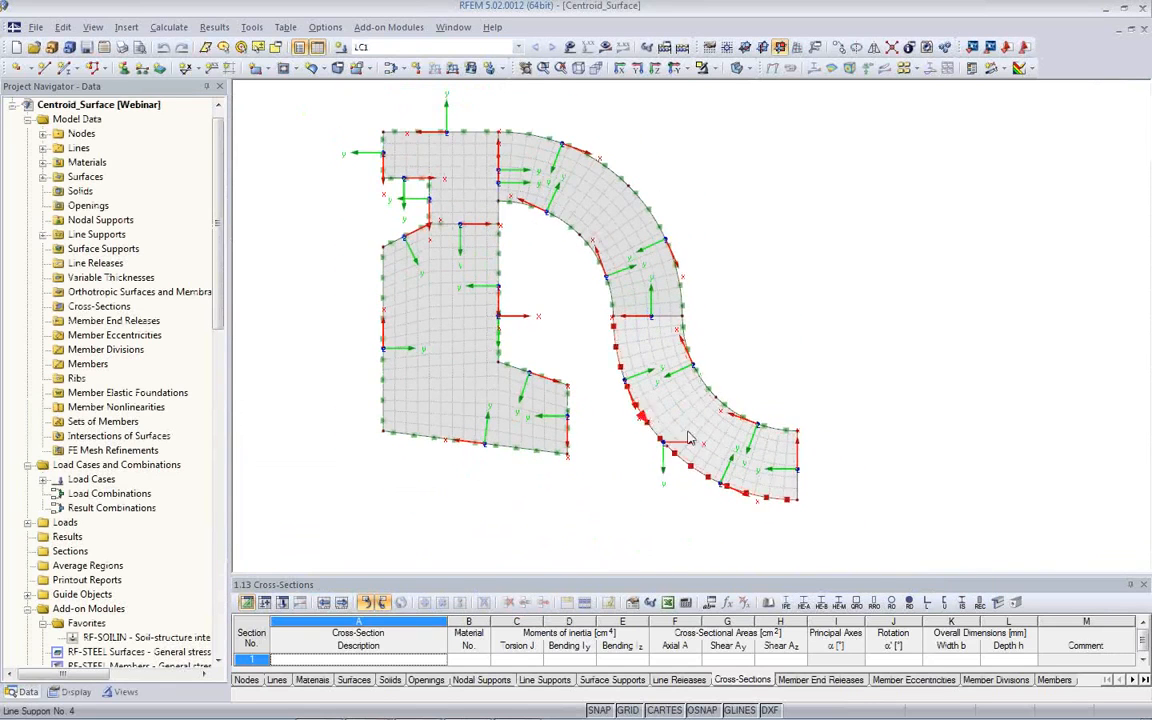
Step: Check the center of gravity and object info of the lower curved surface, without creating a node
{"action": "left_click_drag", "start_coordinate": [910, 529], "coordinate": [642, 412]}
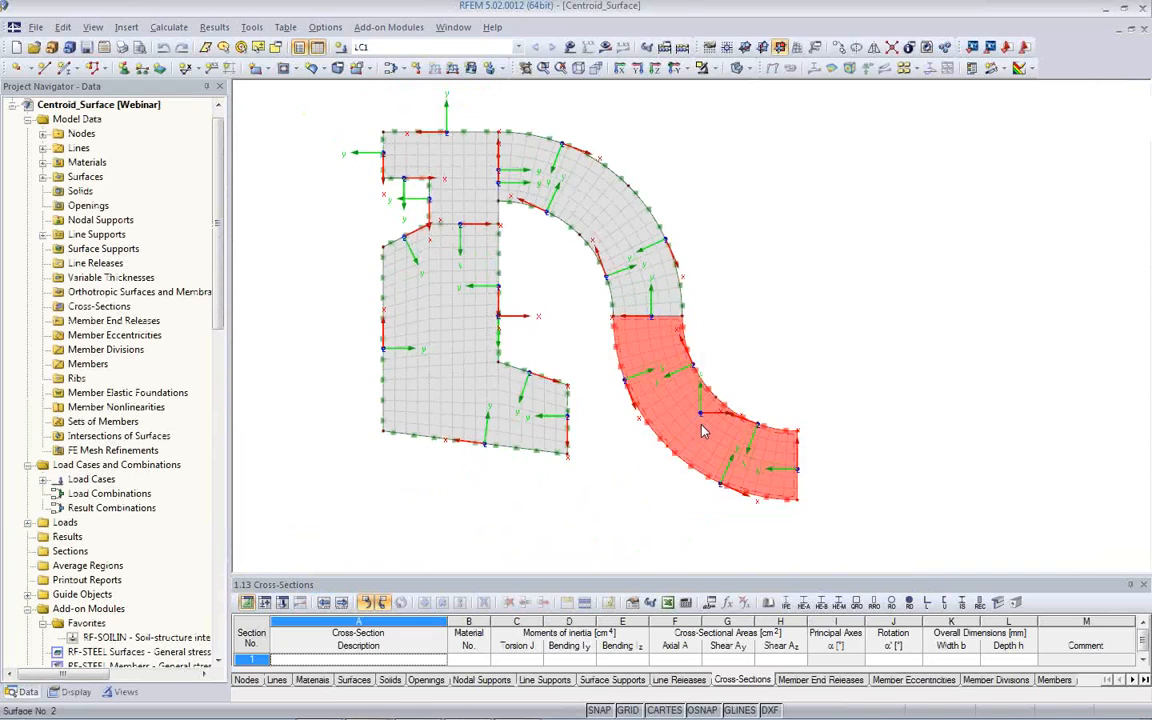
{"action": "right_click", "coordinate": [703, 437]}
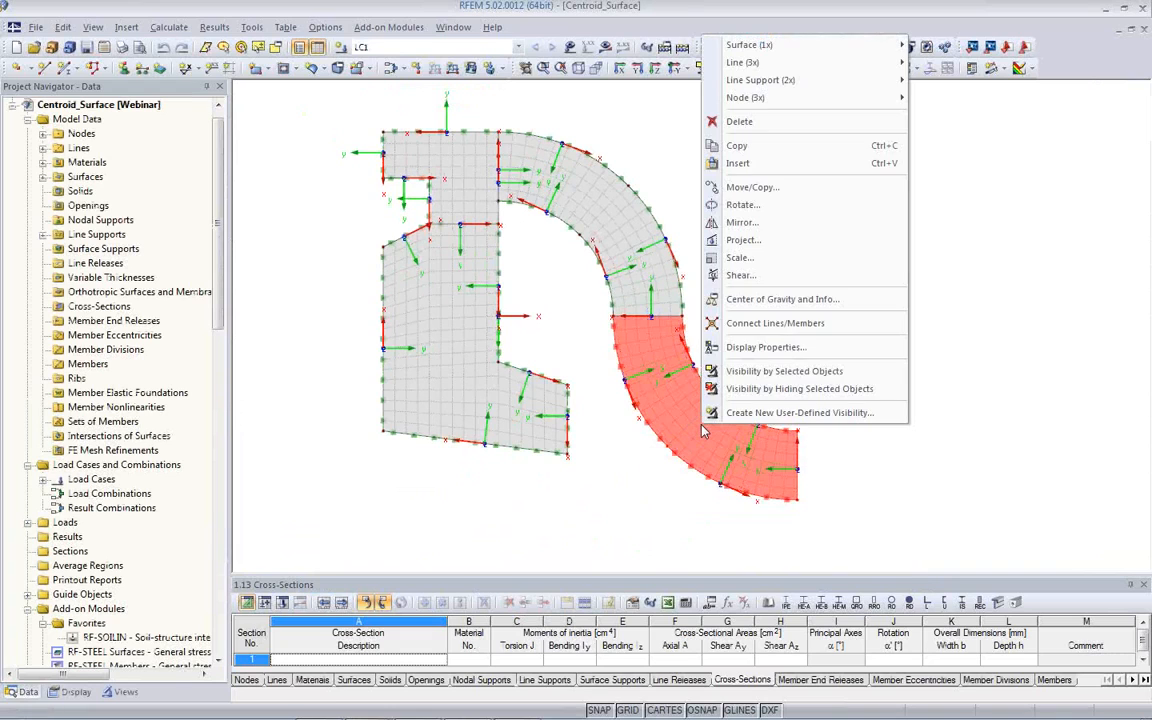
{"action": "left_click", "coordinate": [770, 299]}
{"action": "left_click_drag", "start_coordinate": [572, 230], "coordinate": [356, 202]}
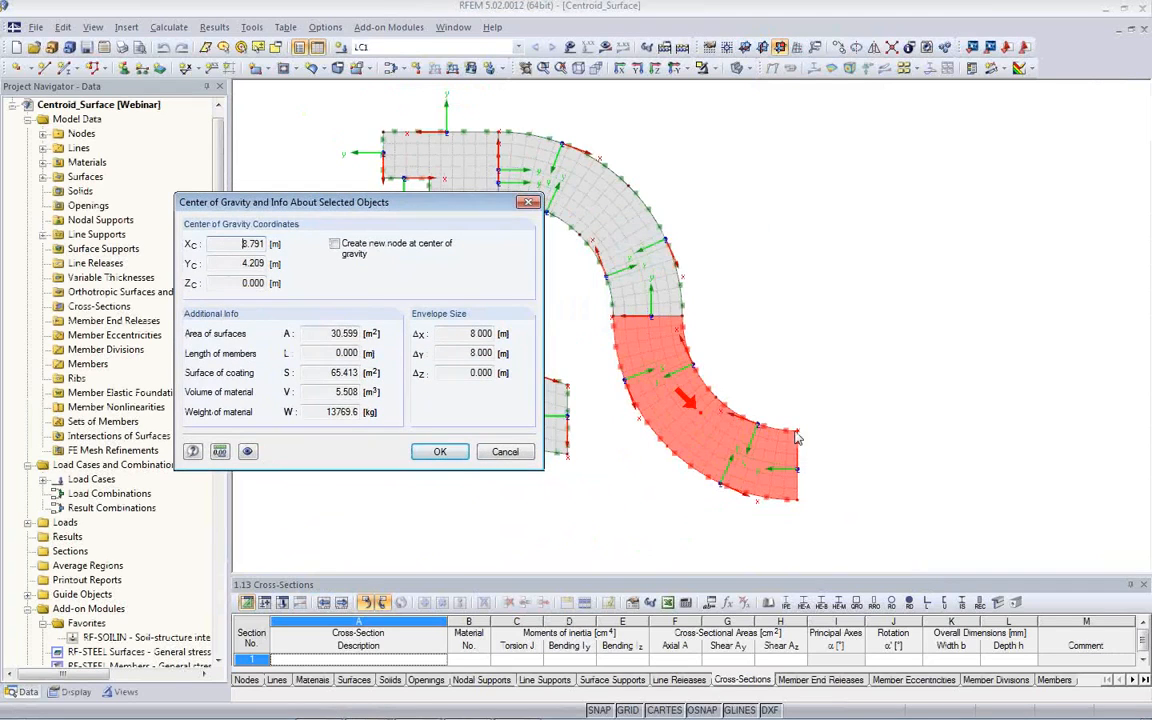
{"action": "left_click", "coordinate": [505, 452]}
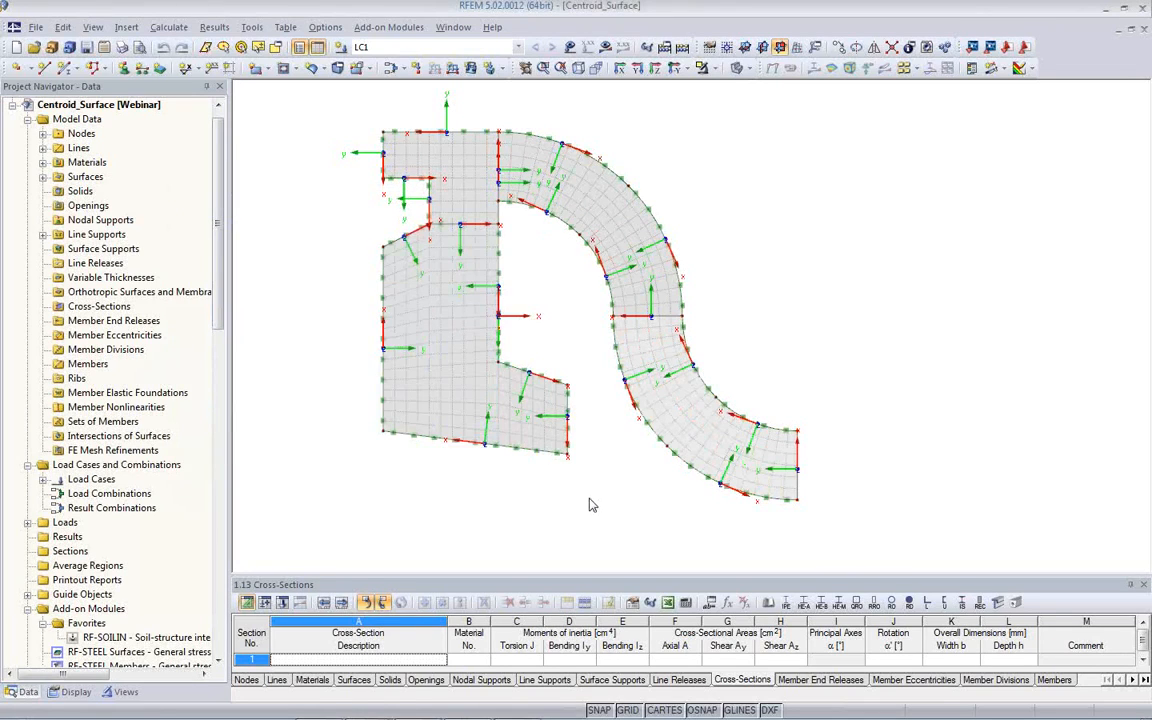
Step: Show the local x,y,z axis systems of the surfaces, and expand the display options of the line axis systems
{"action": "middle_click_drag", "start_coordinate": [569, 465], "coordinate": [717, 361], "text": "ctrl"}
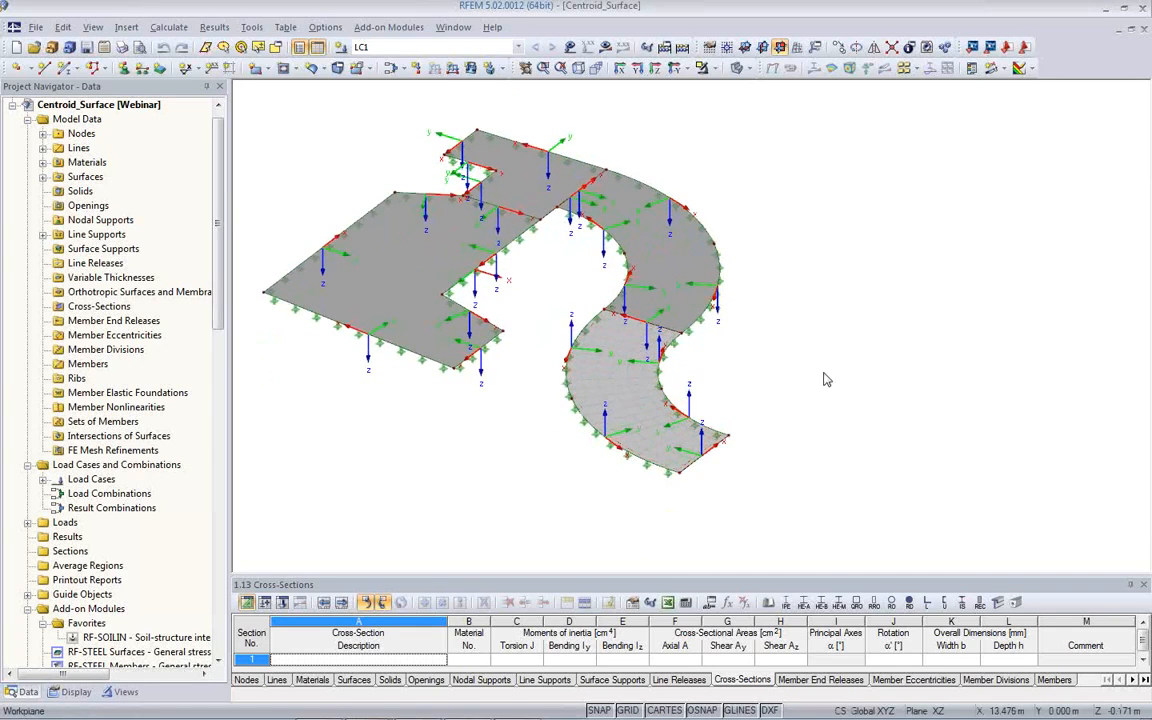
{"action": "middle_click_drag", "start_coordinate": [757, 413], "coordinate": [907, 486], "text": "ctrl"}
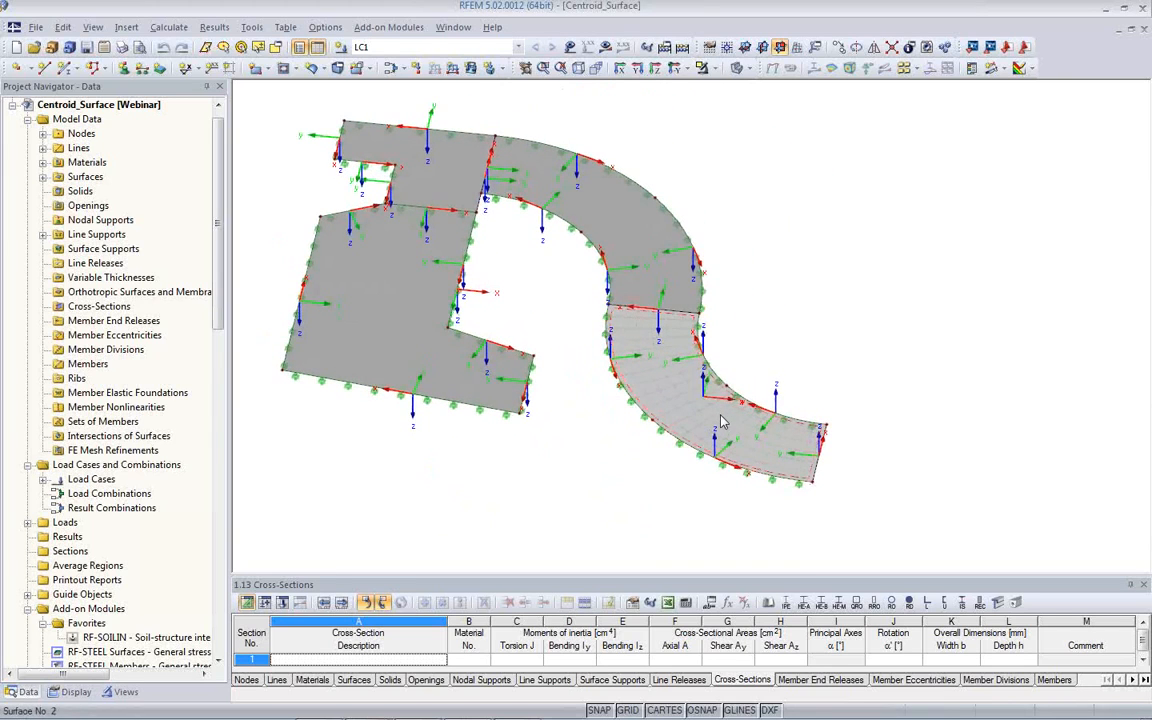
{"action": "left_click", "coordinate": [70, 692]}
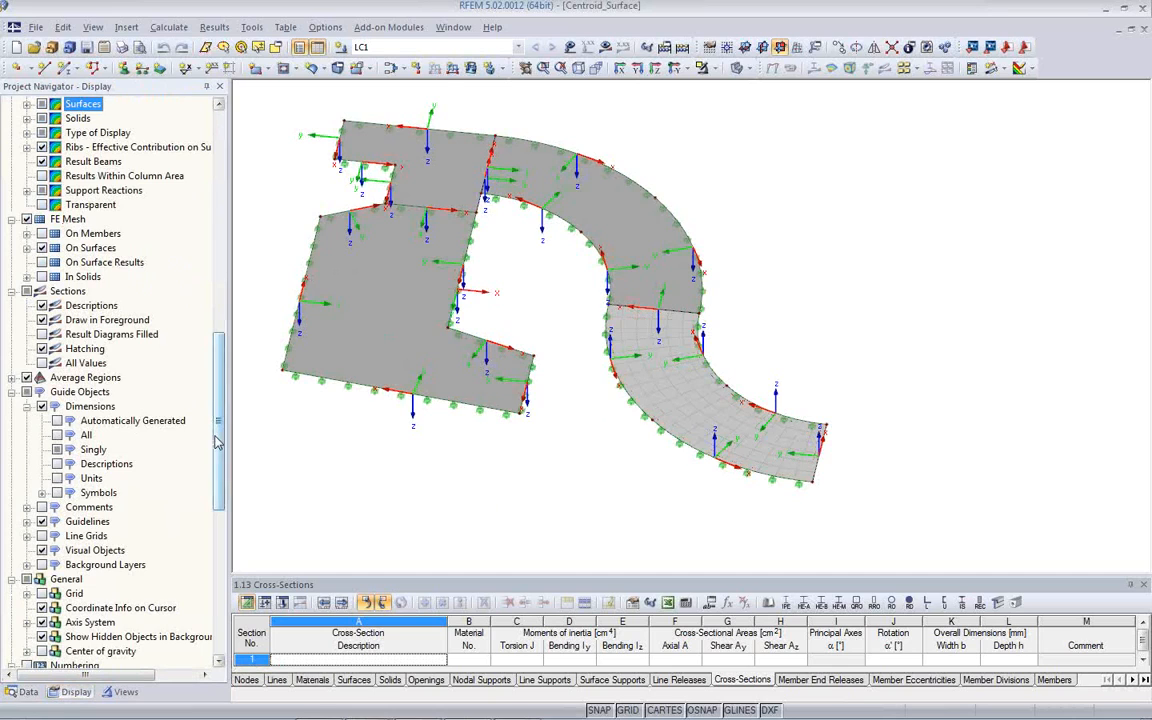
{"action": "scroll", "coordinate": [190, 420], "scroll_direction": "up", "scroll_amount": 15}
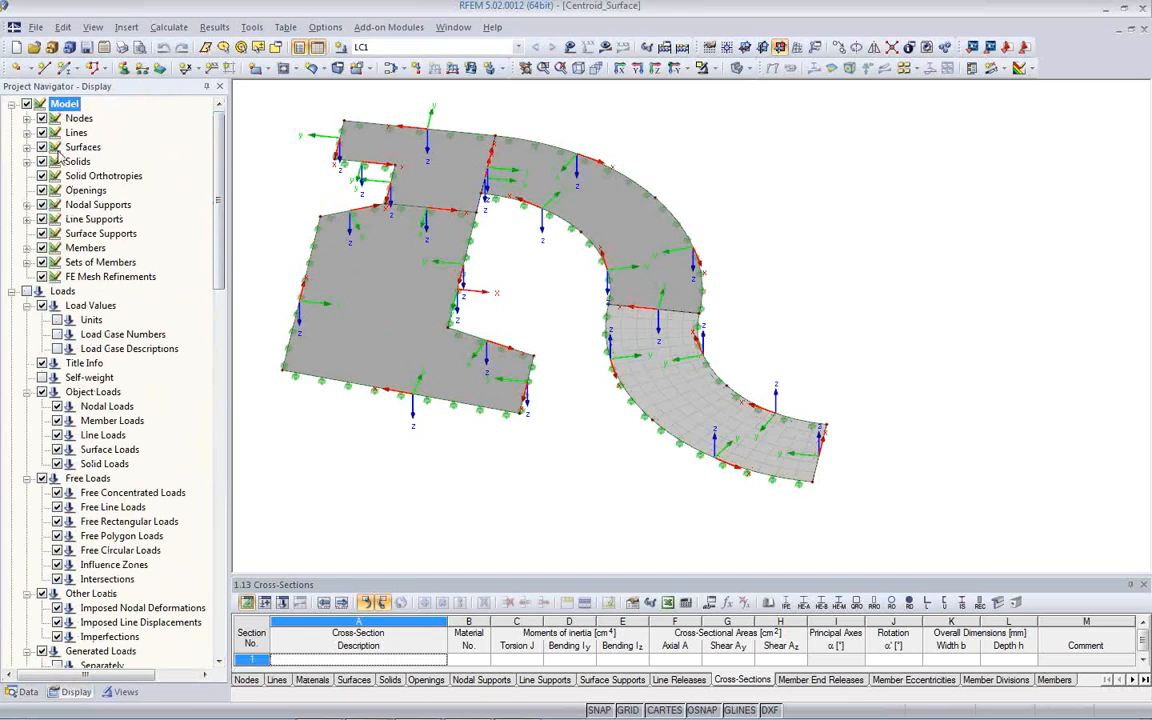
{"action": "left_click", "coordinate": [27, 147]}
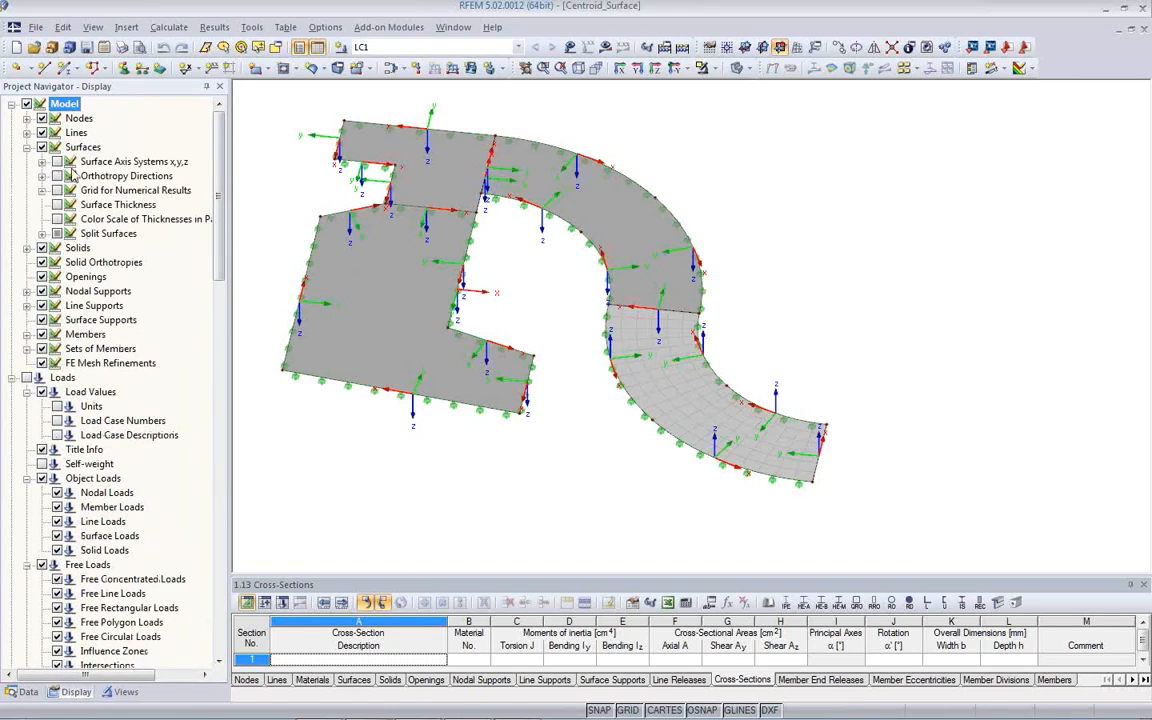
{"action": "left_click", "coordinate": [57, 162]}
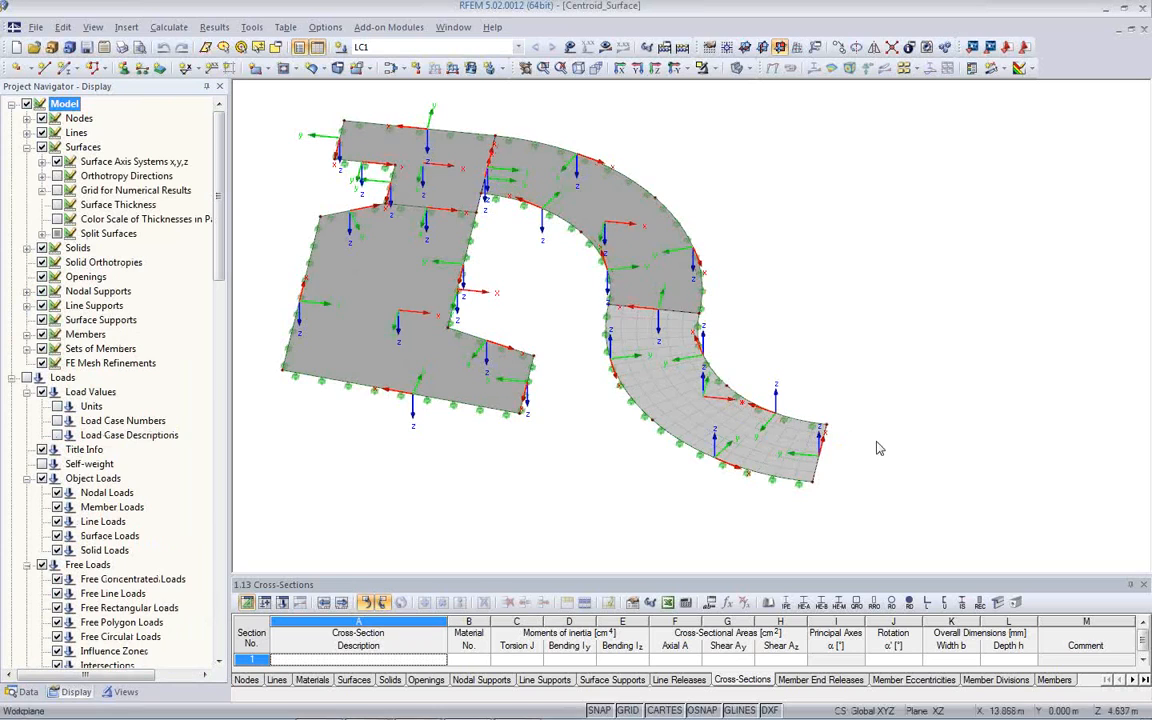
{"action": "left_click", "coordinate": [27, 133]}
{"action": "left_click", "coordinate": [42, 147]}
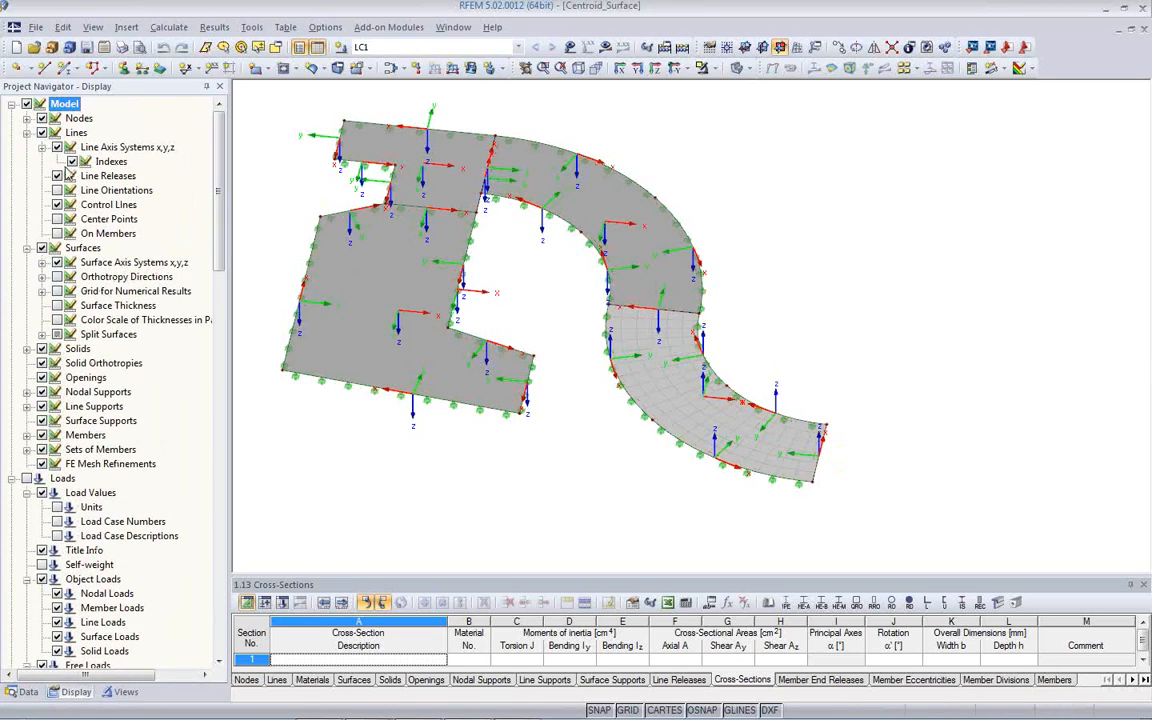
Step: Calculate load case LC1 and display its results on the slab model
{"action": "middle_click_drag", "start_coordinate": [571, 468], "coordinate": [458, 384], "text": "ctrl"}
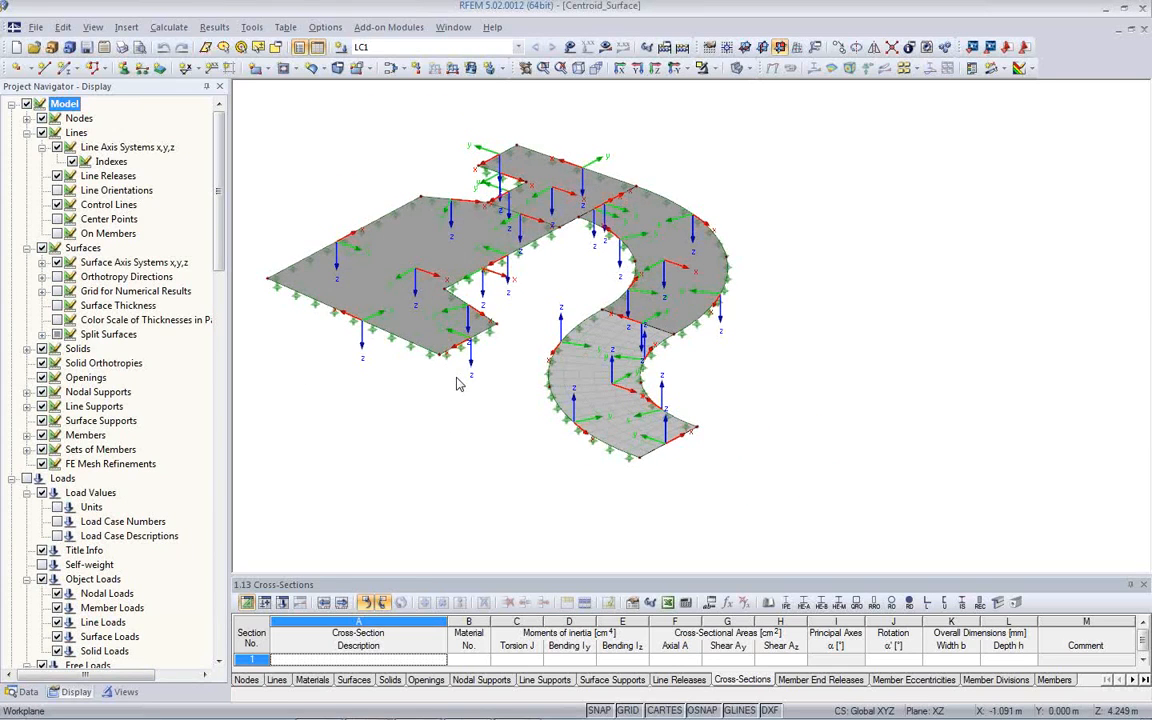
{"action": "middle_click_drag", "start_coordinate": [472, 378], "coordinate": [485, 394]}
{"action": "scroll", "coordinate": [553, 383], "scroll_direction": "up", "scroll_amount": 2}
{"action": "scroll", "coordinate": [555, 390], "scroll_direction": "down", "scroll_amount": 2}
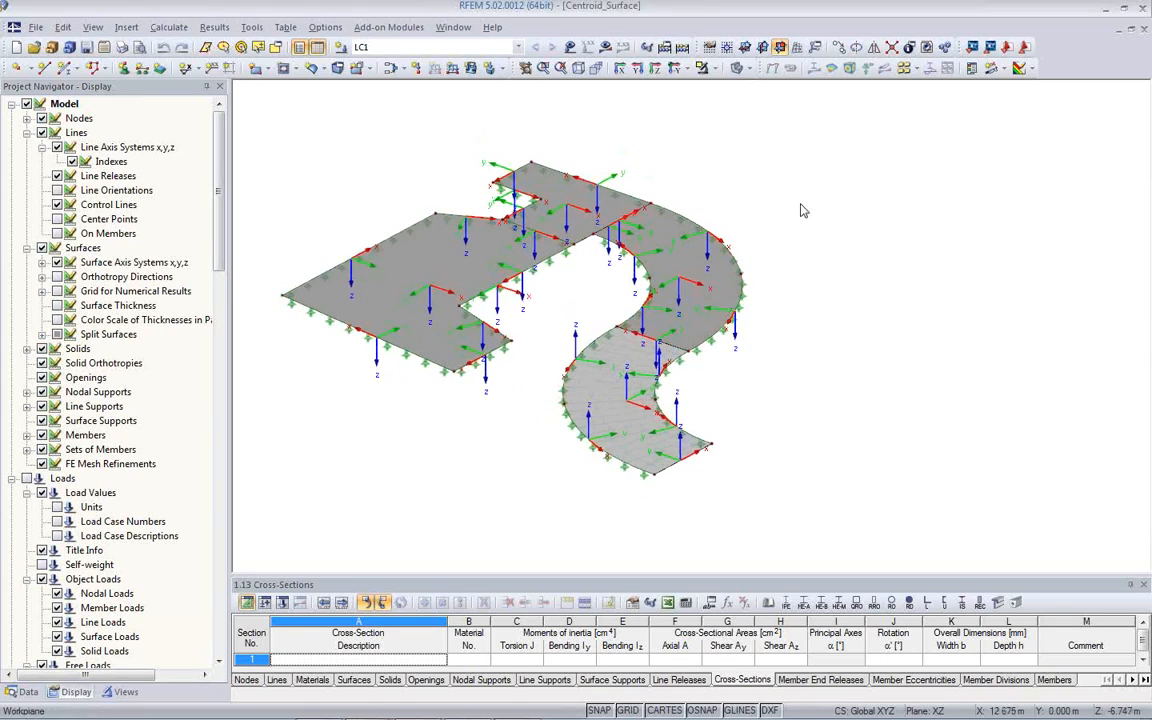
{"action": "left_click", "coordinate": [605, 47]}
{"action": "left_click", "coordinate": [547, 402]}
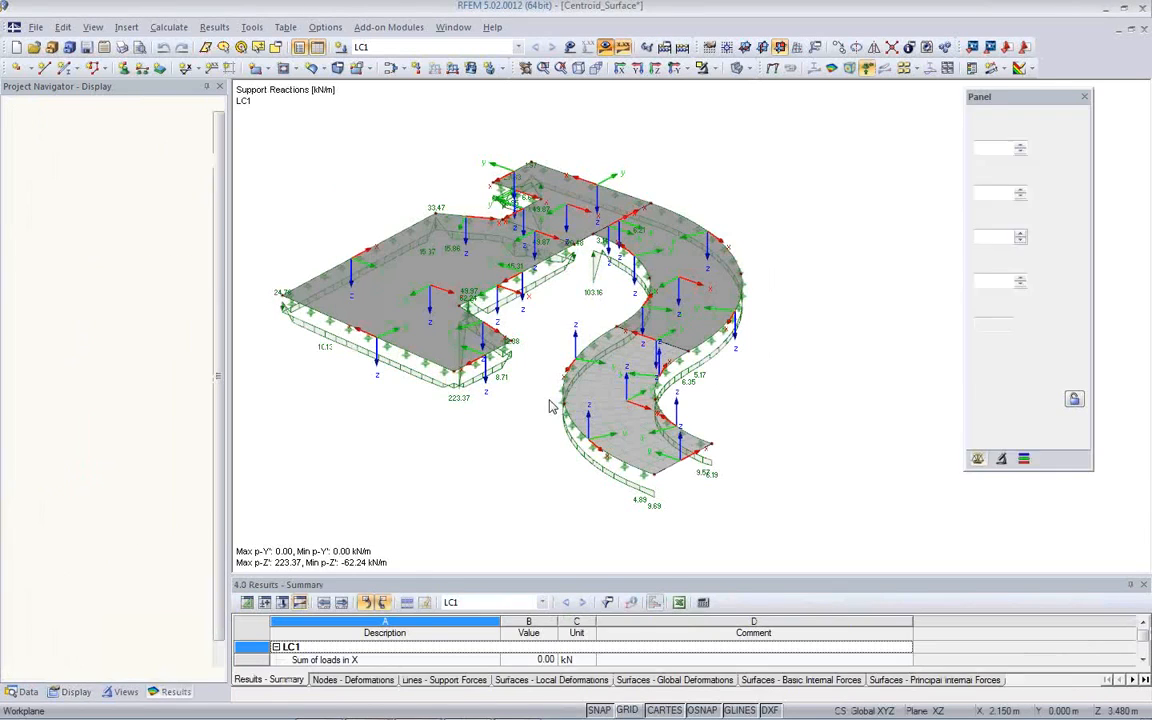
Step: Hide the support reactions and display the basic internal force mx on the surfaces
{"action": "left_click", "coordinate": [866, 76]}
{"action": "middle_click_drag", "start_coordinate": [599, 372], "coordinate": [755, 540], "text": "ctrl"}
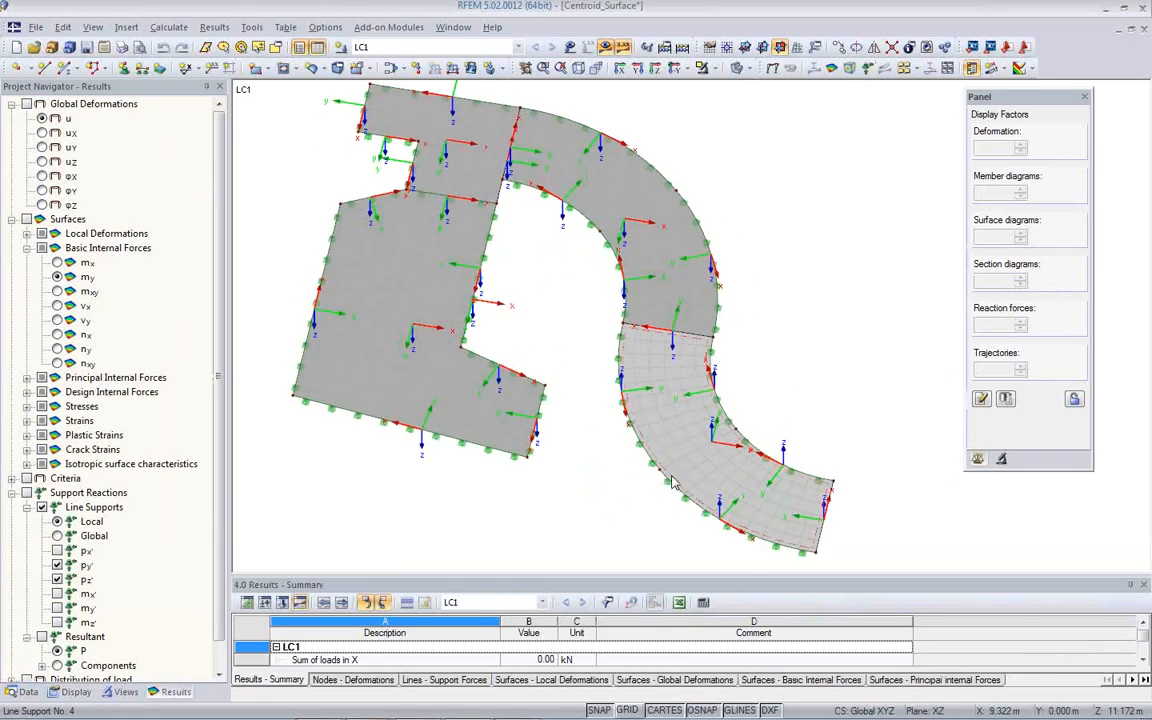
{"action": "left_click", "coordinate": [57, 262]}
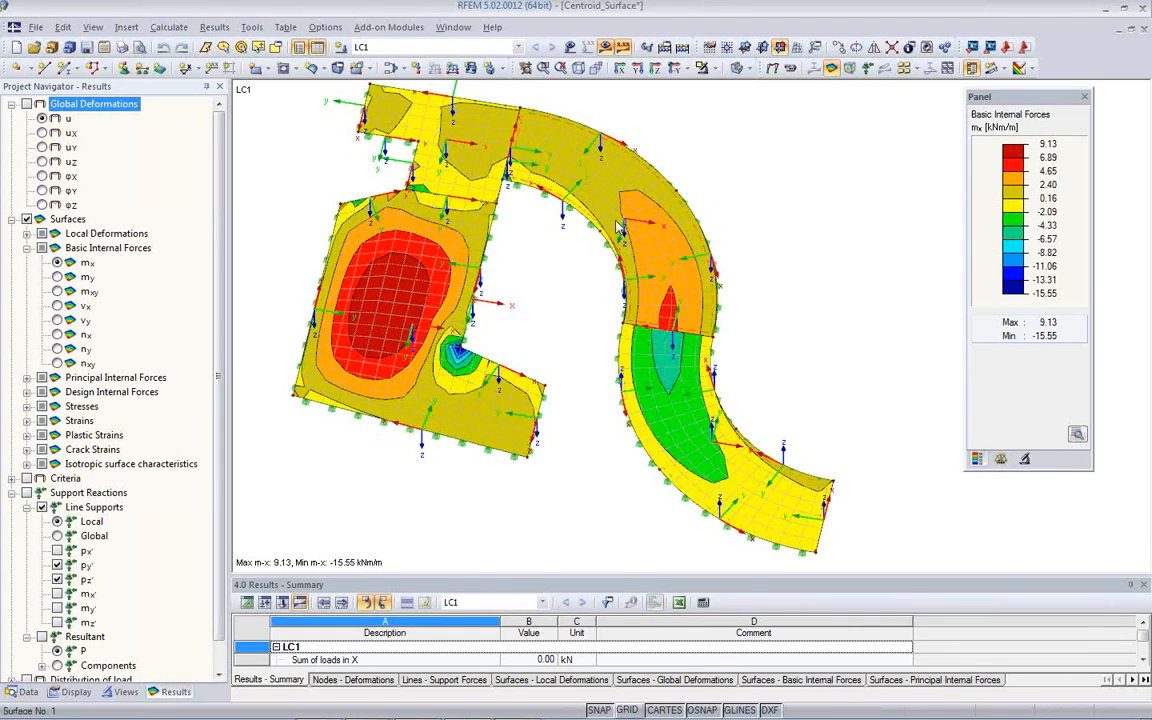
Step: Examine the mx distribution where the two curved surfaces meet, together with the local axes of the lower surface
{"action": "middle_click_drag", "start_coordinate": [613, 464], "coordinate": [588, 468]}
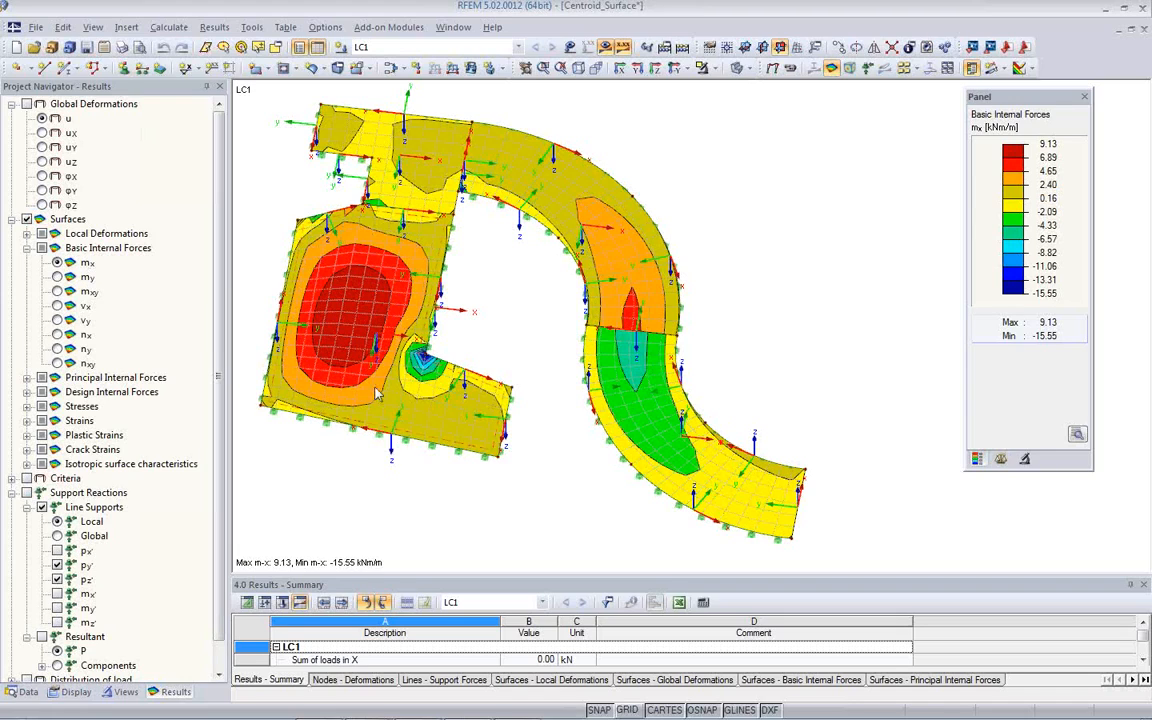
{"action": "middle_click_drag", "start_coordinate": [616, 417], "coordinate": [636, 307], "text": "ctrl"}
{"action": "scroll", "coordinate": [636, 307], "scroll_direction": "up", "scroll_amount": 6}
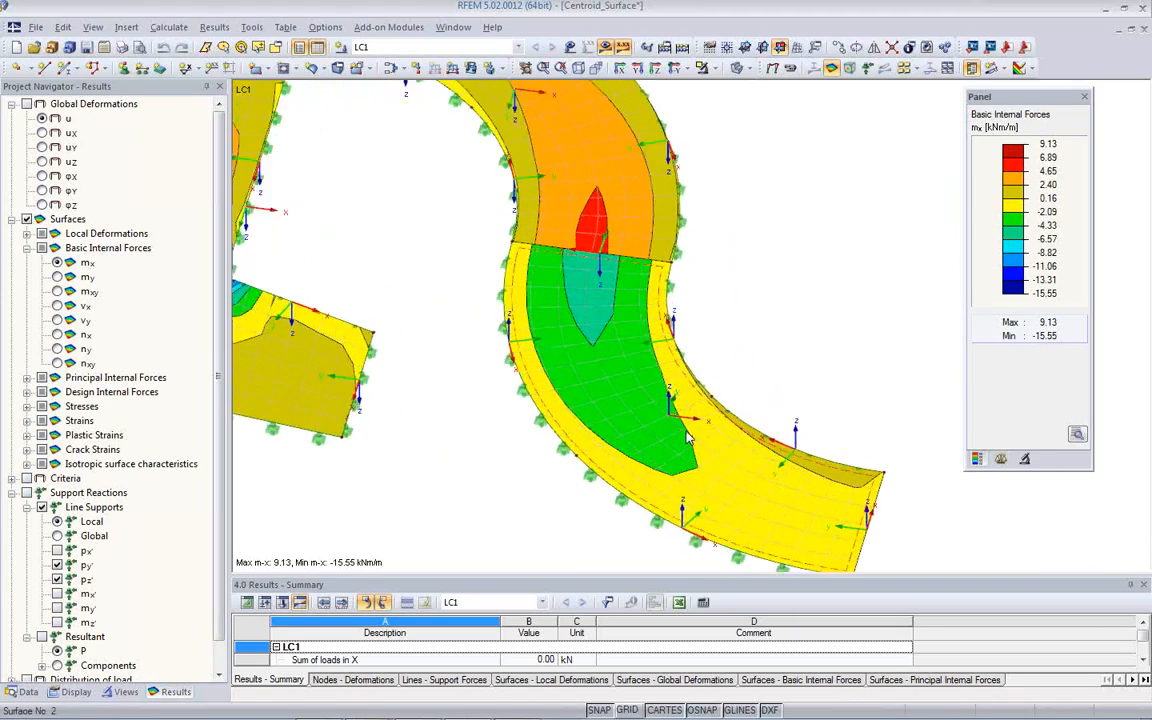
{"action": "middle_click_drag", "start_coordinate": [688, 437], "coordinate": [675, 427], "text": "ctrl"}
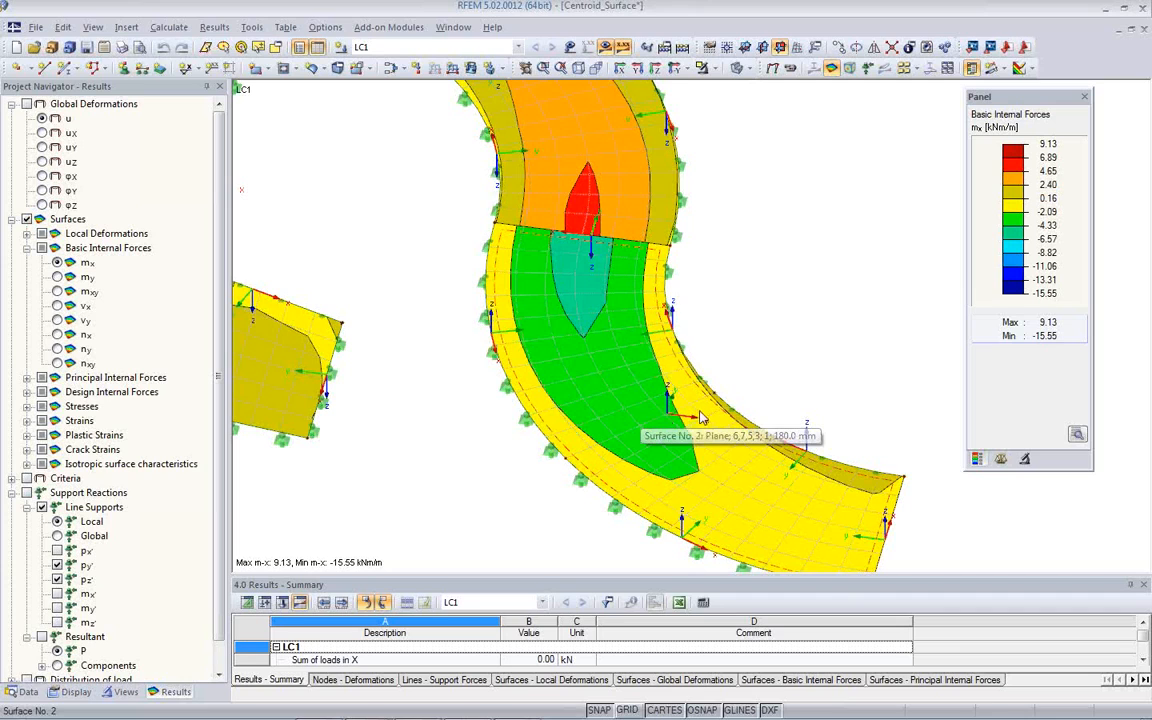
{"action": "left_click", "coordinate": [722, 423]}
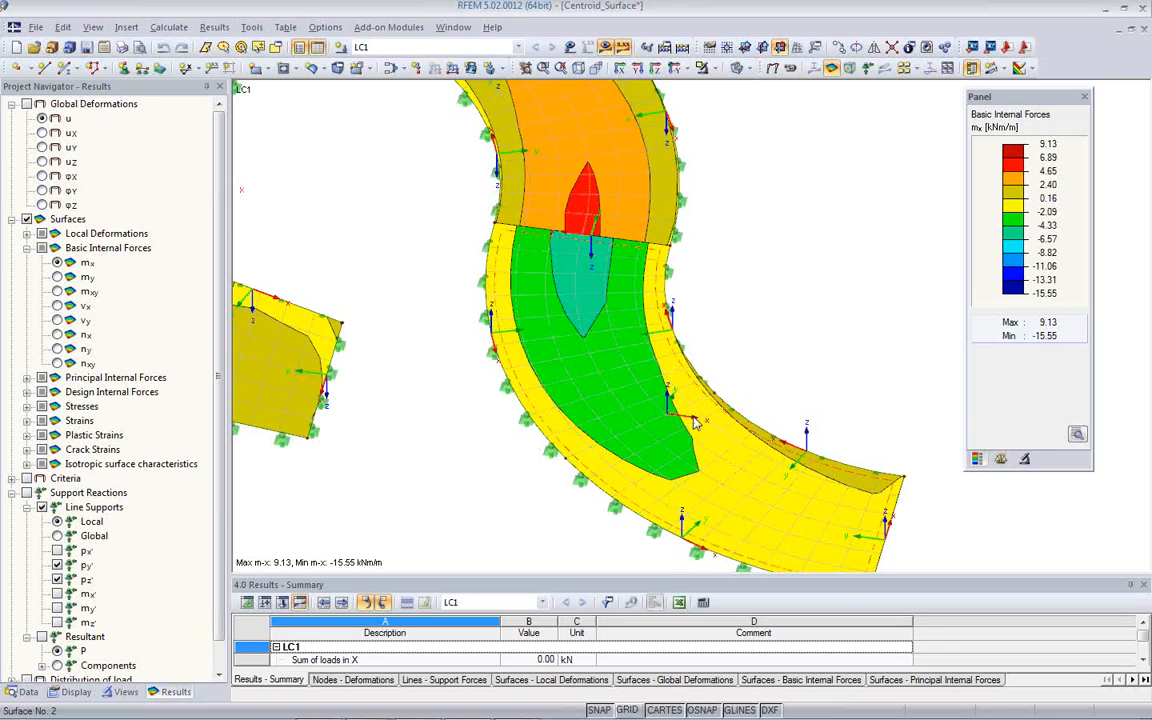
Step: Reverse the local axis system of the lower curved surface, accepting the deletion of all results and the FE mesh
{"action": "scroll", "coordinate": [600, 390], "scroll_direction": "down", "scroll_amount": 3}
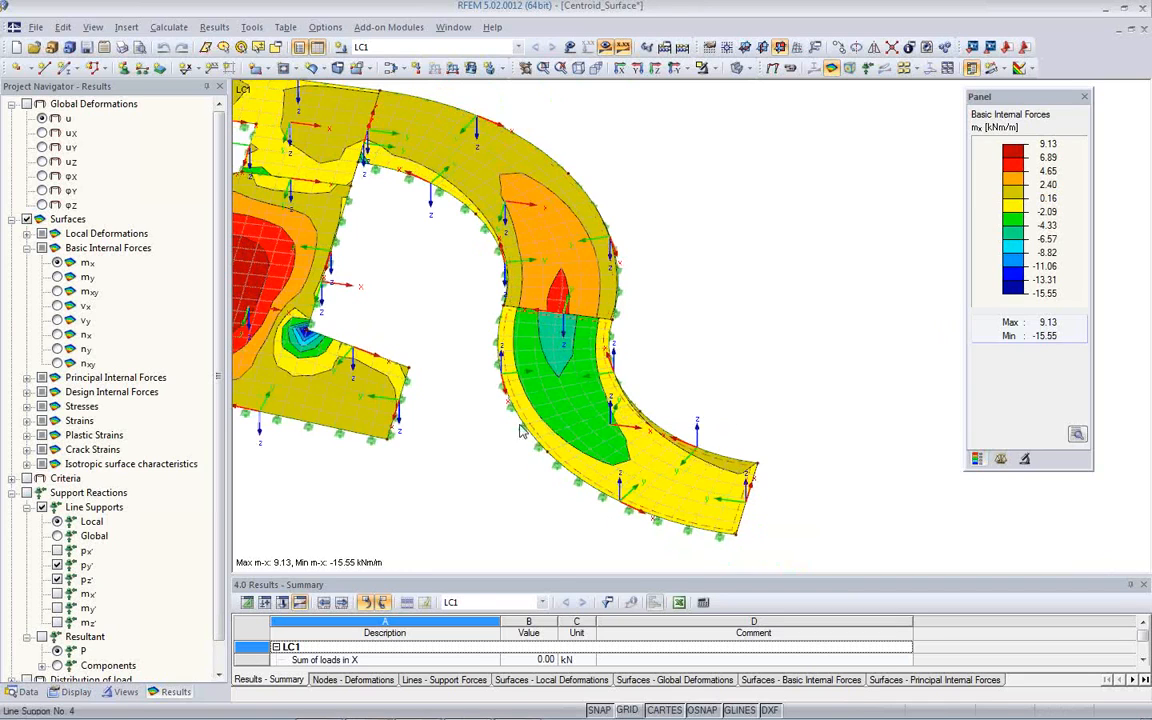
{"action": "middle_click_drag", "start_coordinate": [450, 420], "coordinate": [372, 404], "text": "ctrl"}
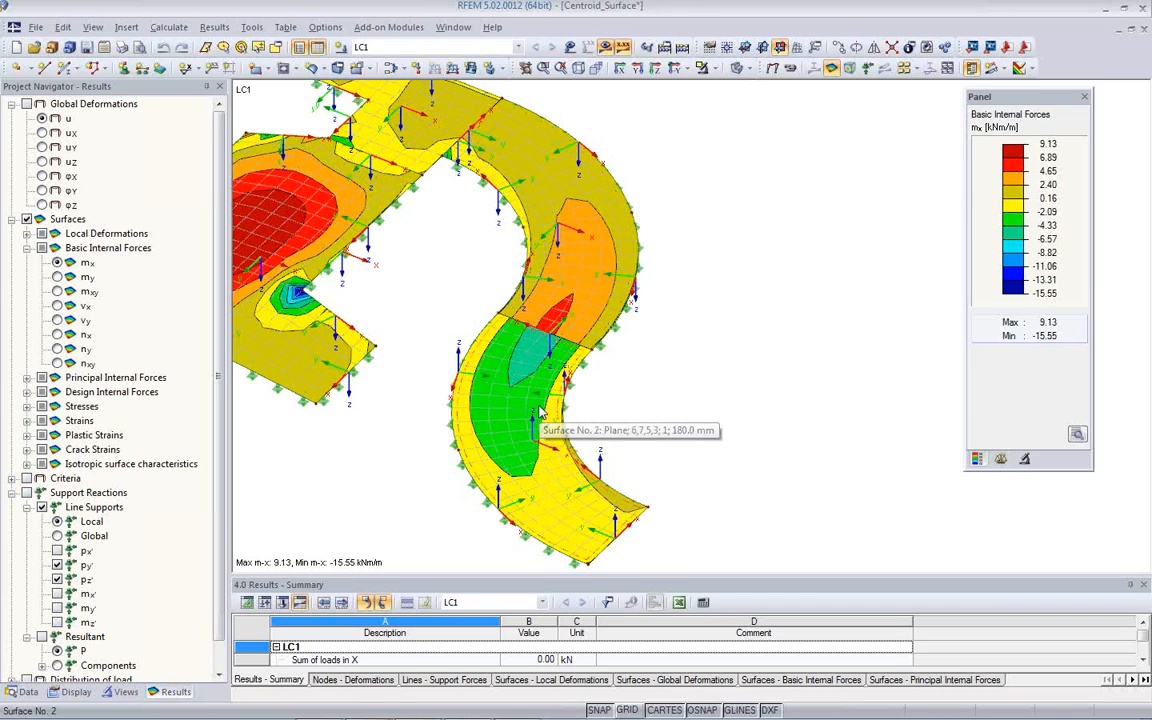
{"action": "middle_click_drag", "start_coordinate": [597, 450], "coordinate": [797, 393], "text": "ctrl"}
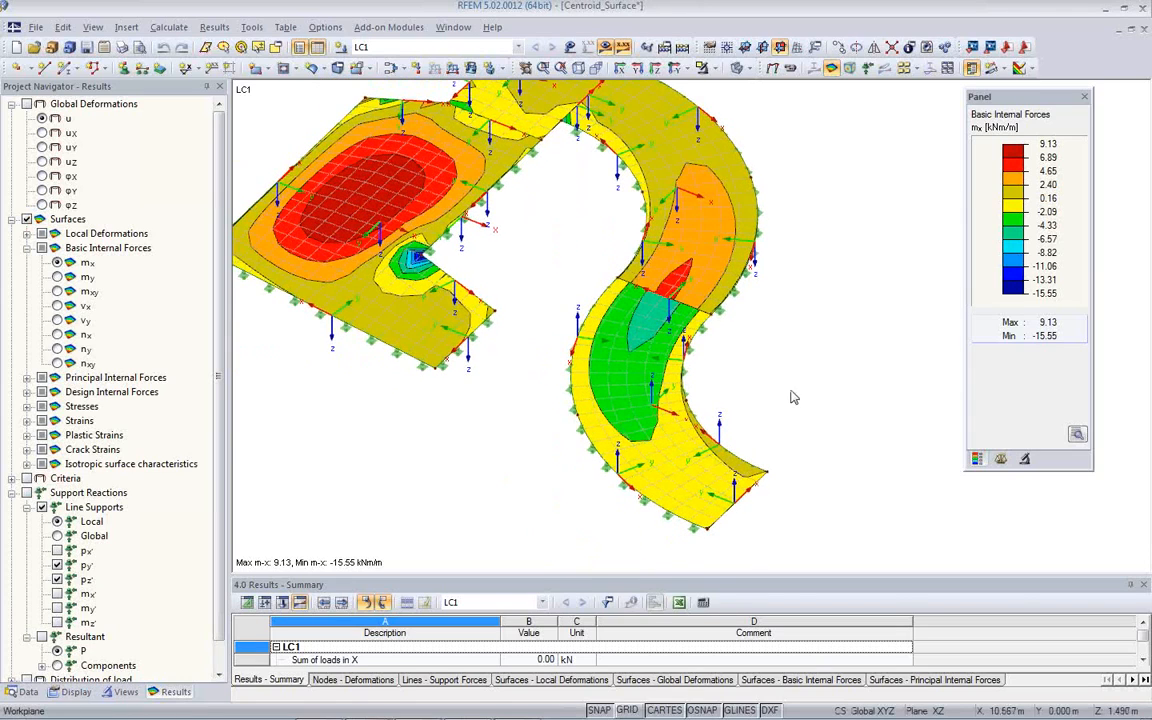
{"action": "left_click", "coordinate": [603, 440]}
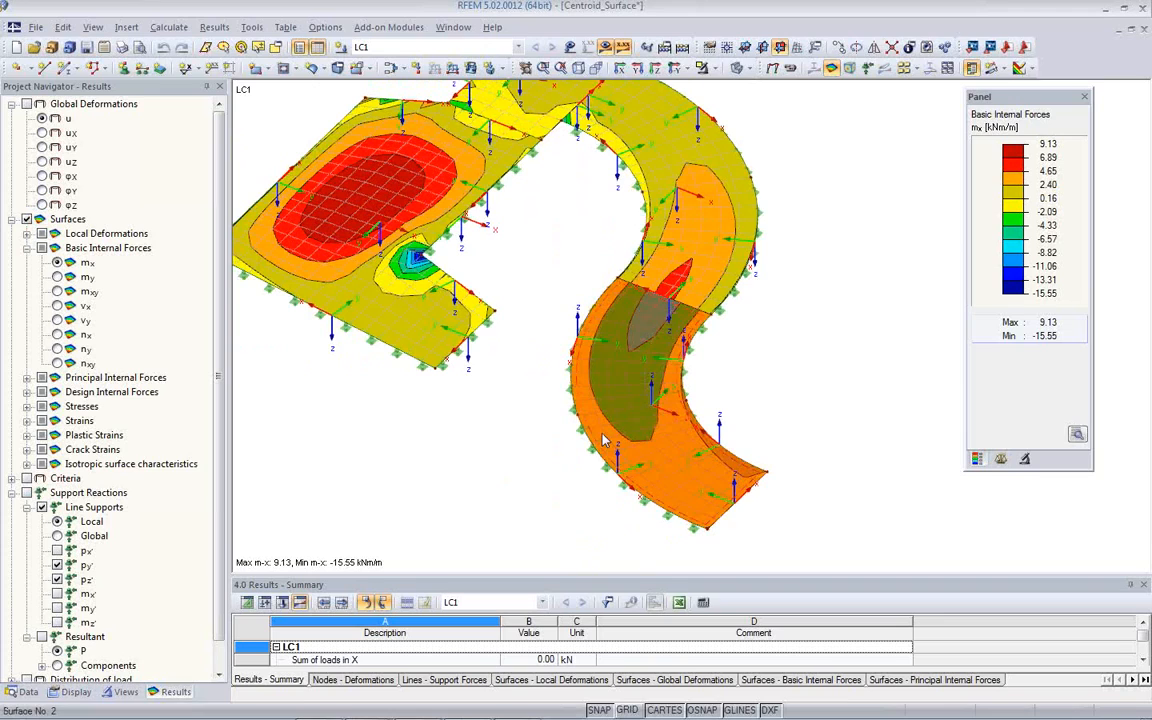
{"action": "right_click", "coordinate": [603, 440]}
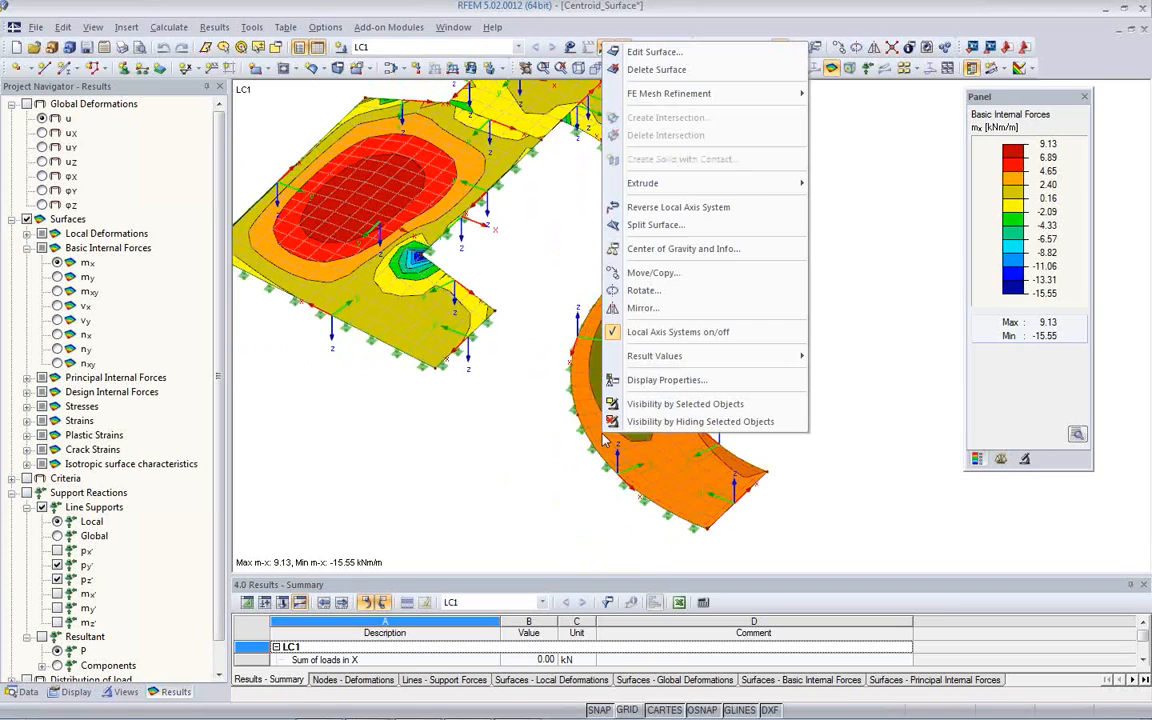
{"action": "left_click", "coordinate": [663, 208]}
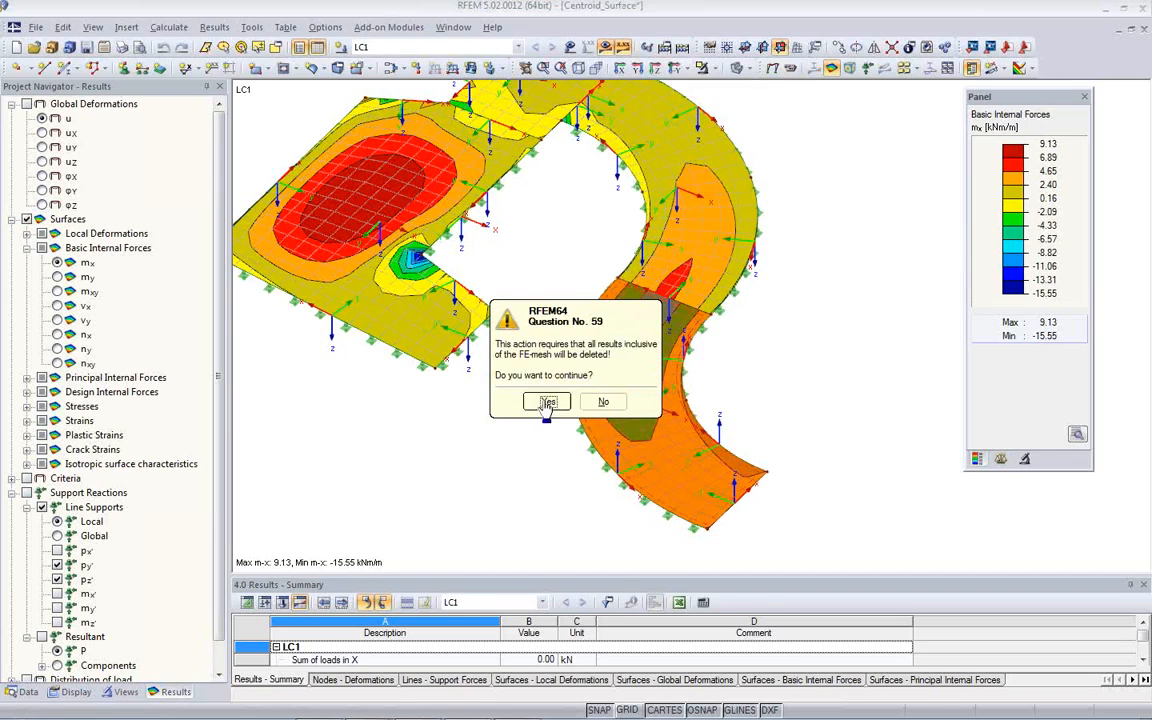
{"action": "left_click", "coordinate": [545, 401]}
Step: Reverse the line orientation of the lower curved surface's shorter inner arc, line 5
{"action": "middle_click_drag", "start_coordinate": [864, 424], "coordinate": [660, 424], "text": "ctrl"}
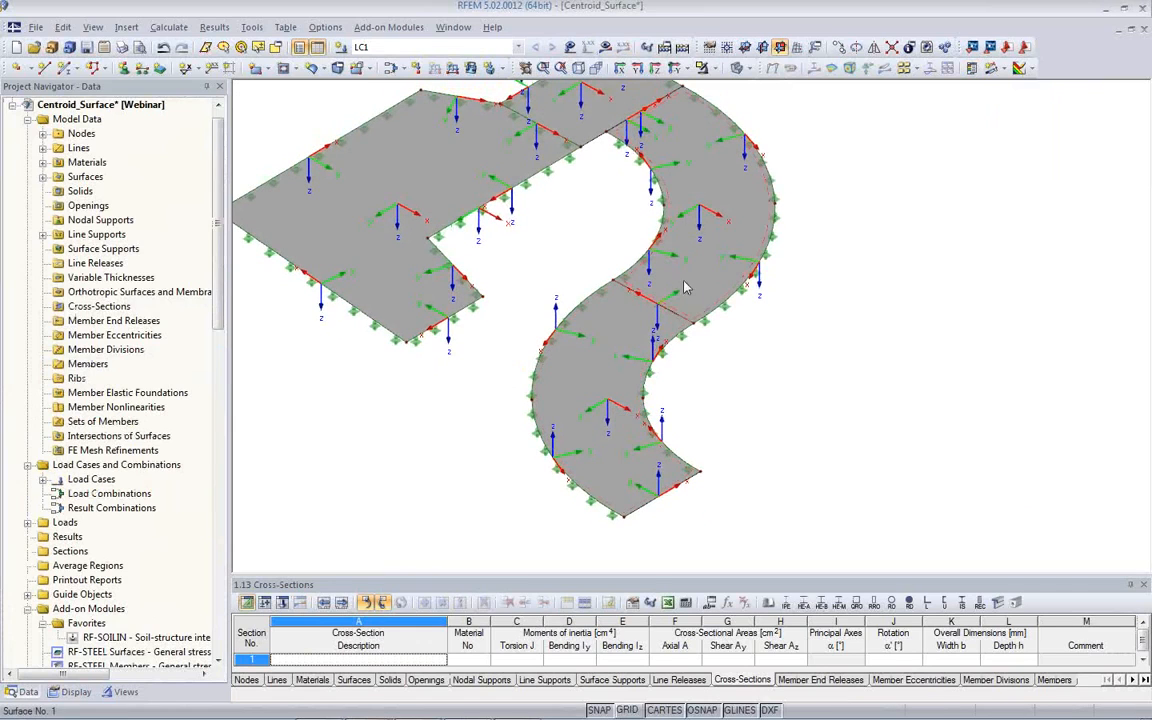
{"action": "middle_click_drag", "start_coordinate": [605, 407], "coordinate": [522, 463], "text": "ctrl"}
{"action": "scroll", "coordinate": [606, 436], "scroll_direction": "up", "scroll_amount": 2}
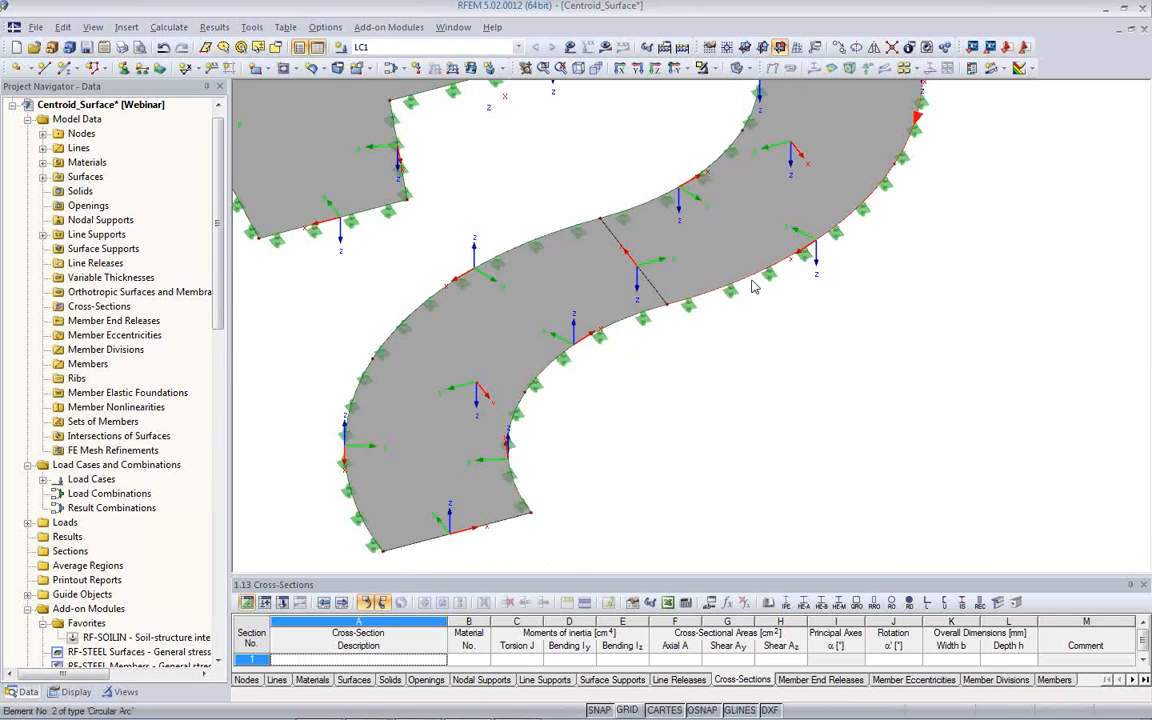
{"action": "middle_click_drag", "start_coordinate": [864, 301], "coordinate": [665, 390], "text": "ctrl"}
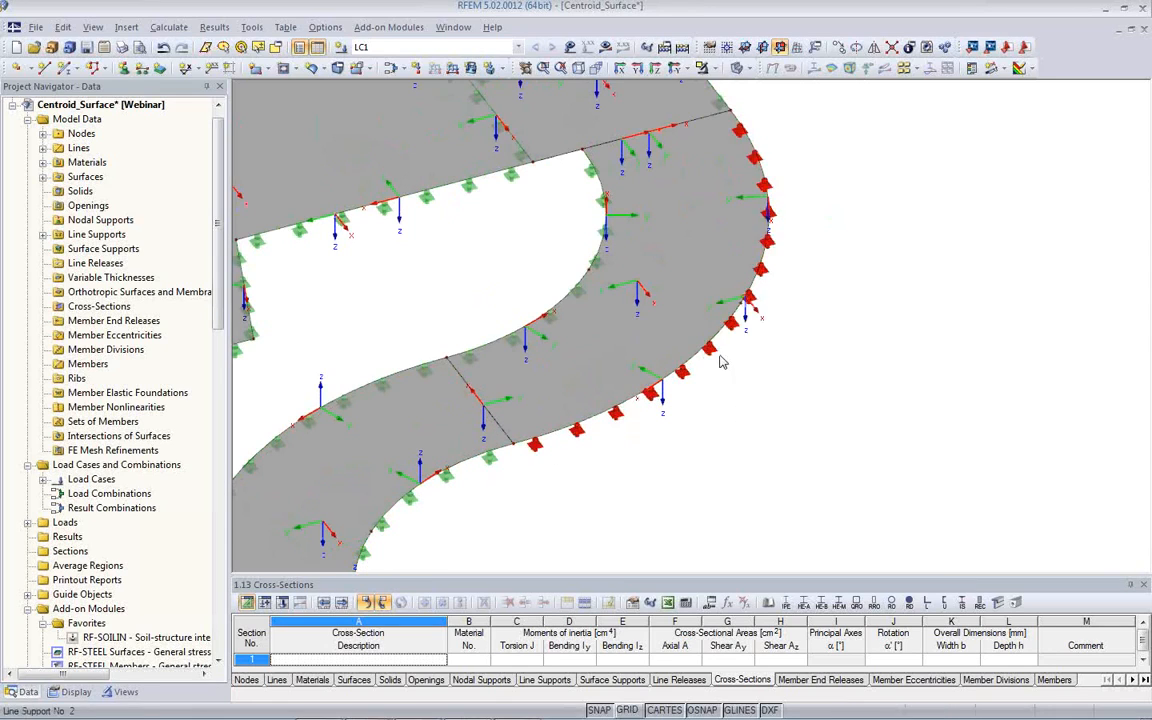
{"action": "middle_click_drag", "start_coordinate": [404, 517], "coordinate": [504, 391]}
{"action": "right_click", "coordinate": [494, 378]}
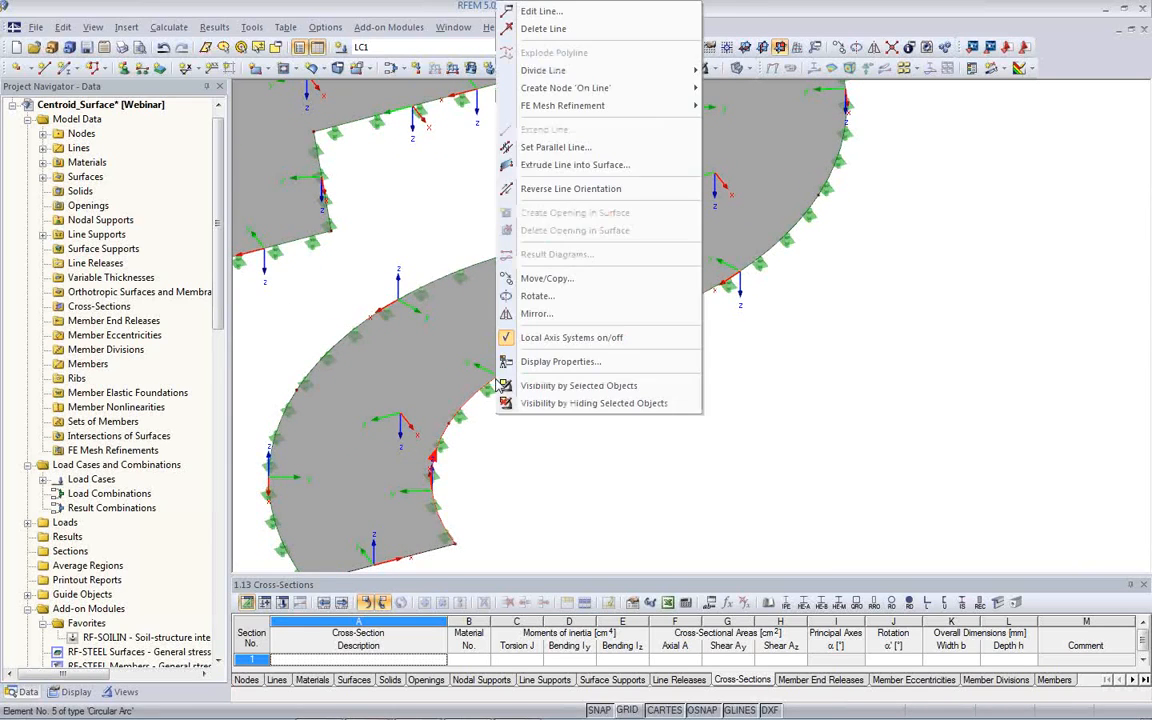
{"action": "left_click", "coordinate": [575, 190]}
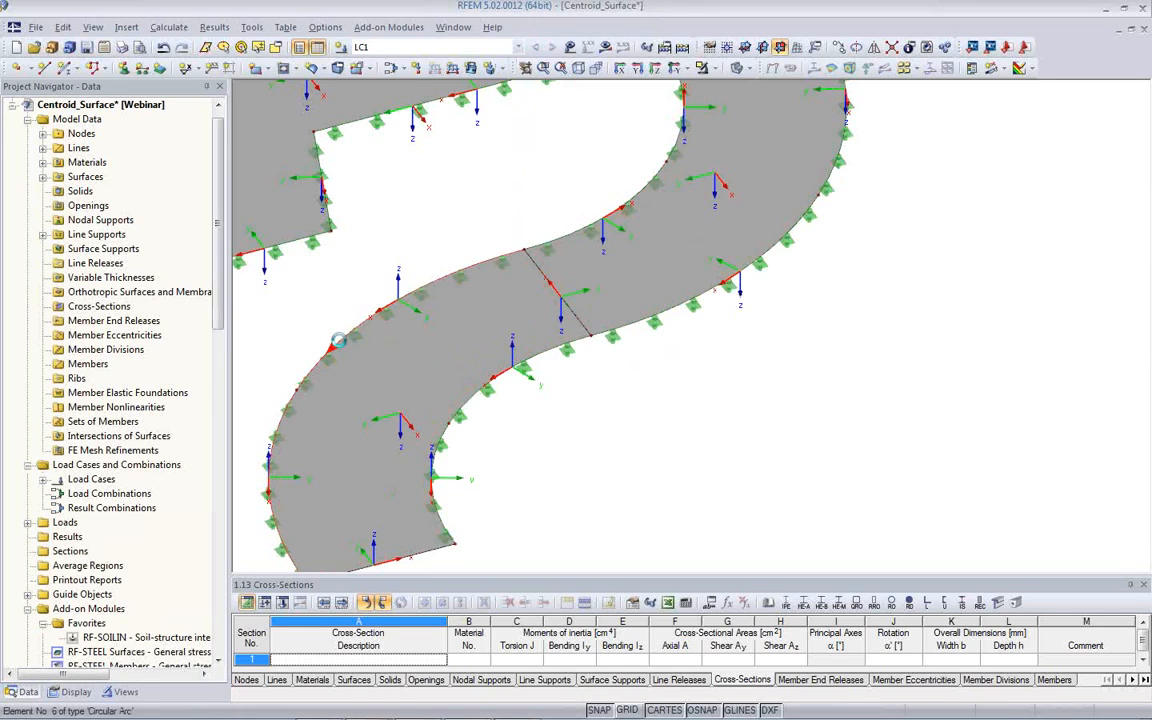
Step: Reverse the line orientation of the lower curved surface's longer outer arc, line 6
{"action": "middle_click_drag", "start_coordinate": [340, 345], "coordinate": [506, 411]}
{"action": "scroll", "coordinate": [597, 255], "scroll_direction": "up", "scroll_amount": 3}
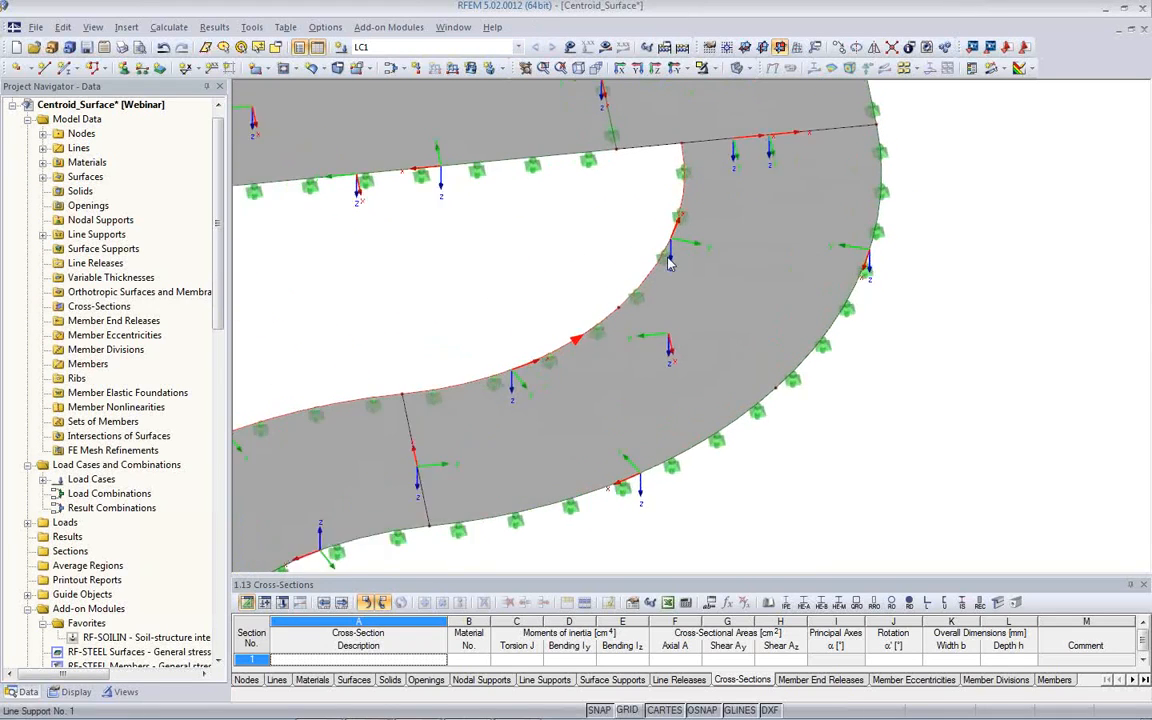
{"action": "scroll", "coordinate": [675, 255], "scroll_direction": "down", "scroll_amount": 3}
{"action": "middle_click_drag", "start_coordinate": [445, 327], "coordinate": [458, 417]}
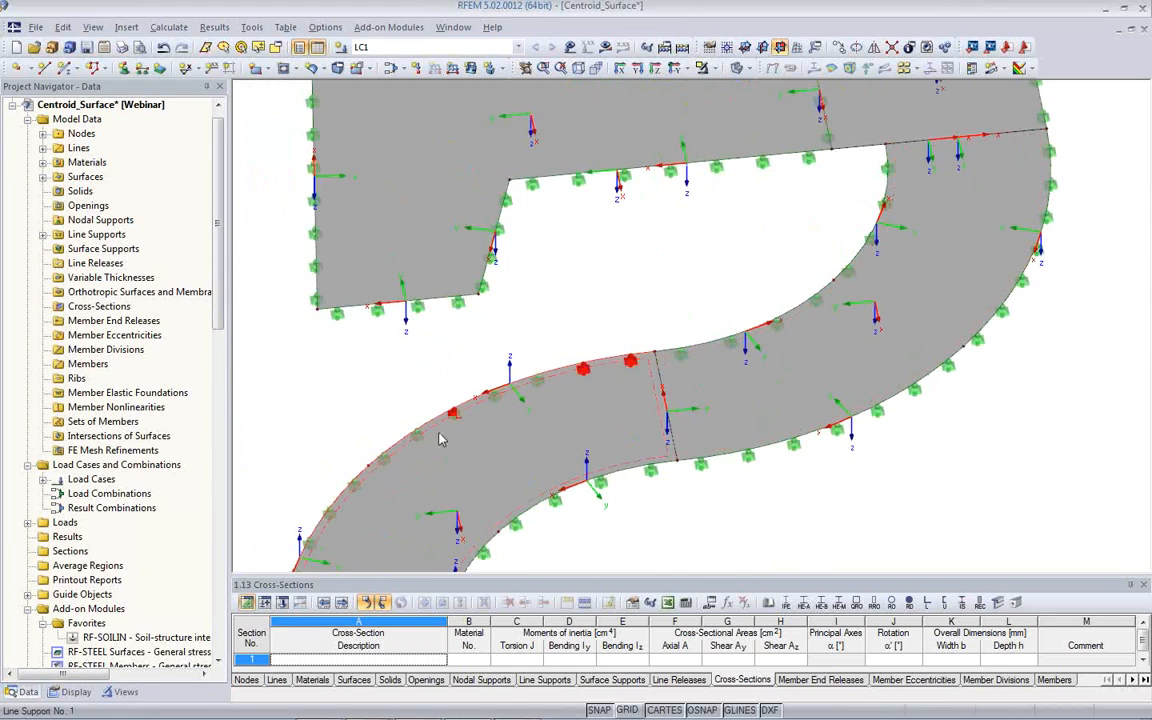
{"action": "right_click", "coordinate": [462, 413]}
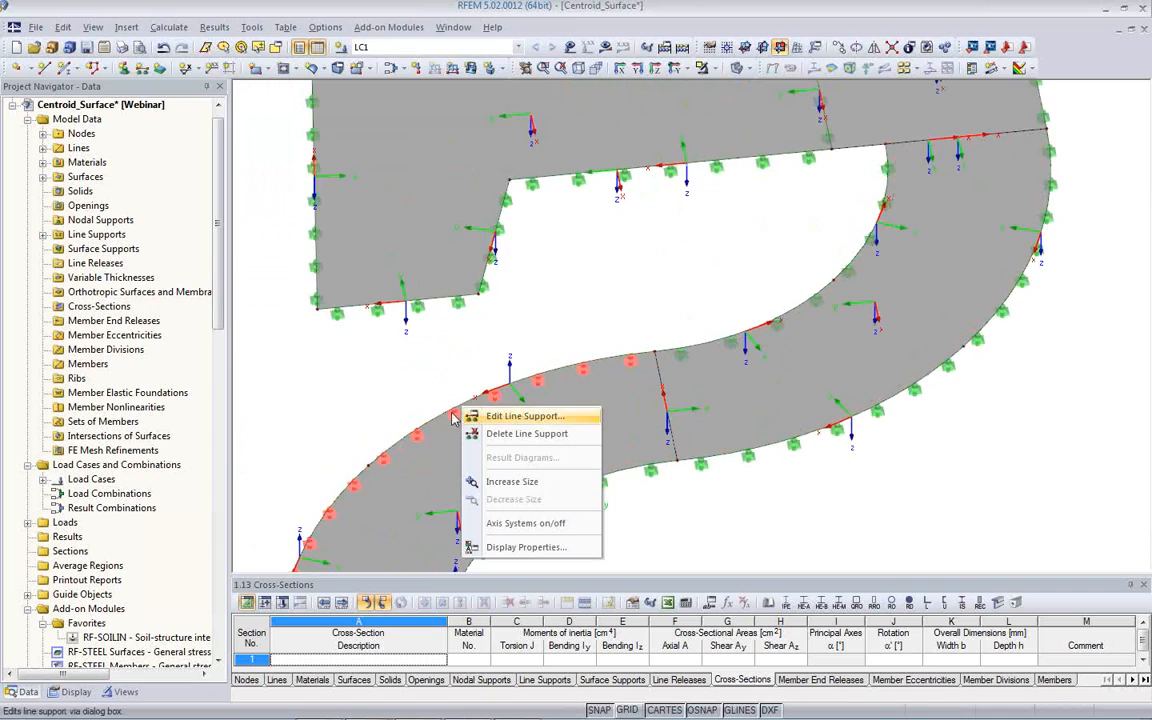
{"action": "right_click", "coordinate": [436, 427]}
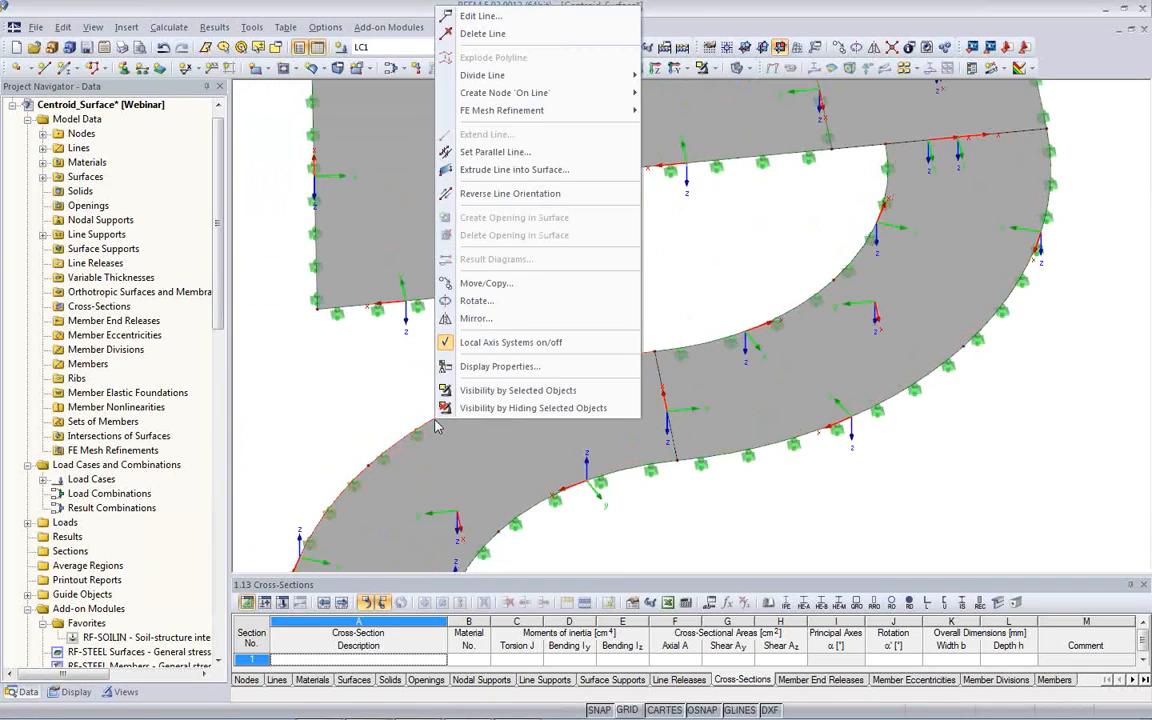
{"action": "left_click", "coordinate": [512, 193]}
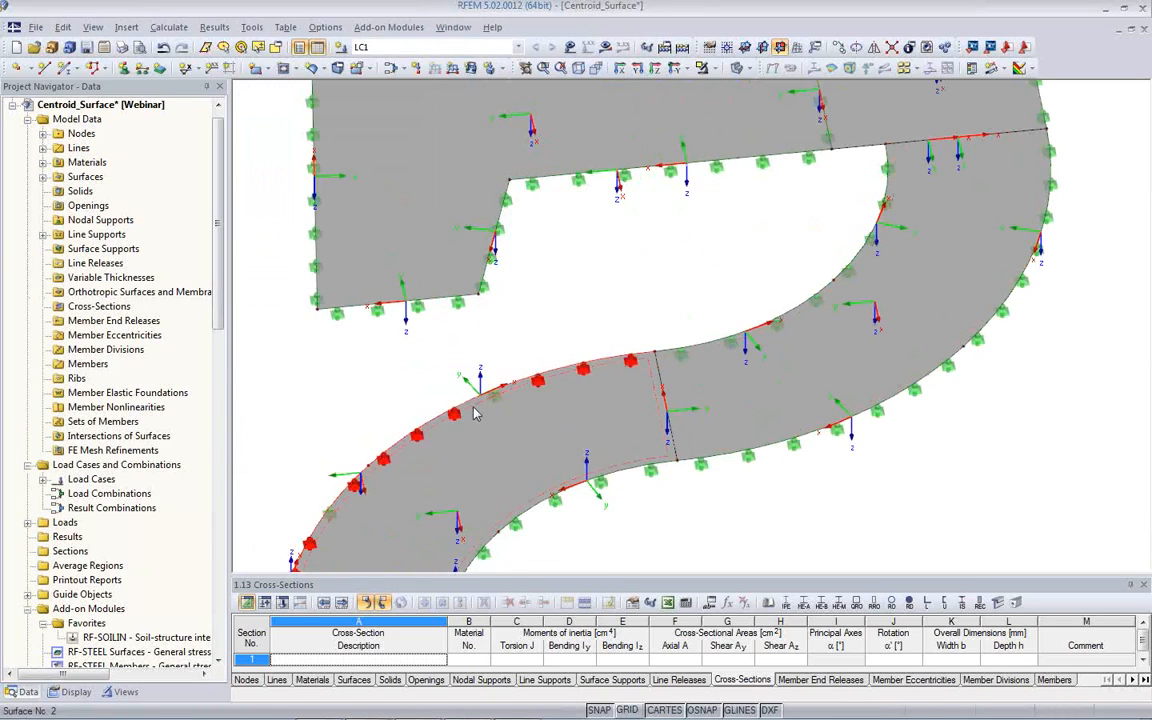
Step: Set the rotation angle β of the lower surface's outer arc, line 6, to 0°
{"action": "middle_click_drag", "start_coordinate": [759, 552], "coordinate": [799, 469]}
{"action": "scroll", "coordinate": [766, 471], "scroll_direction": "down", "scroll_amount": 1}
{"action": "scroll", "coordinate": [574, 364], "scroll_direction": "up", "scroll_amount": 3}
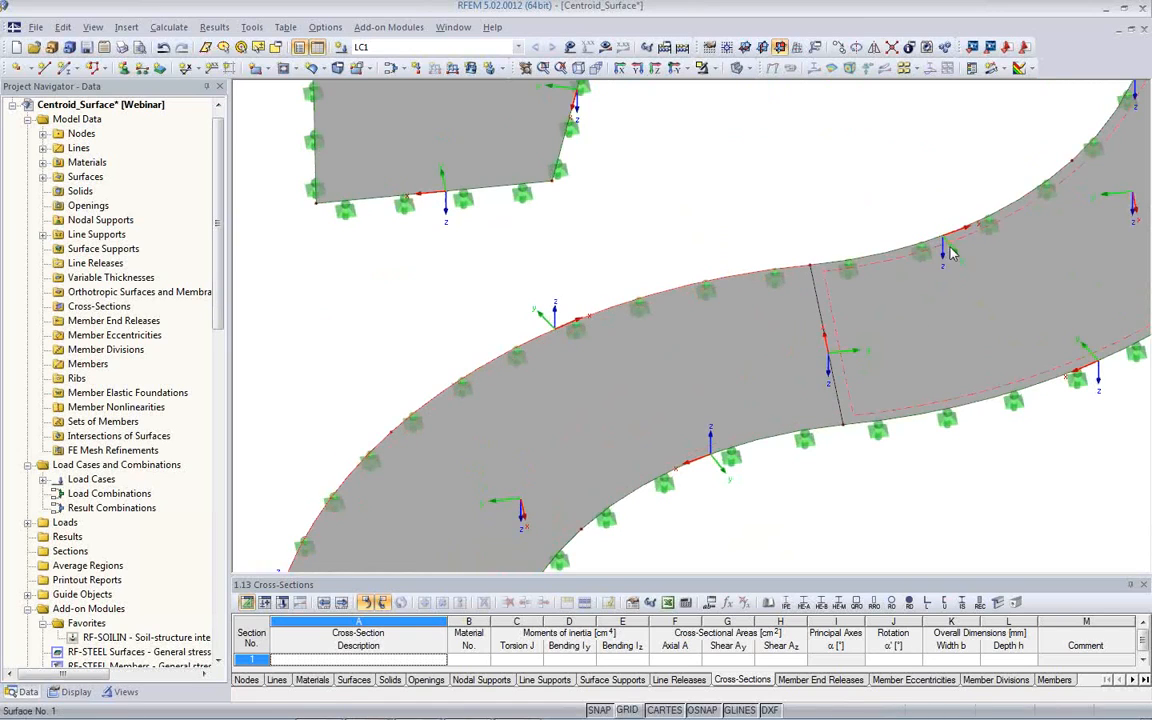
{"action": "double_click", "coordinate": [543, 343]}
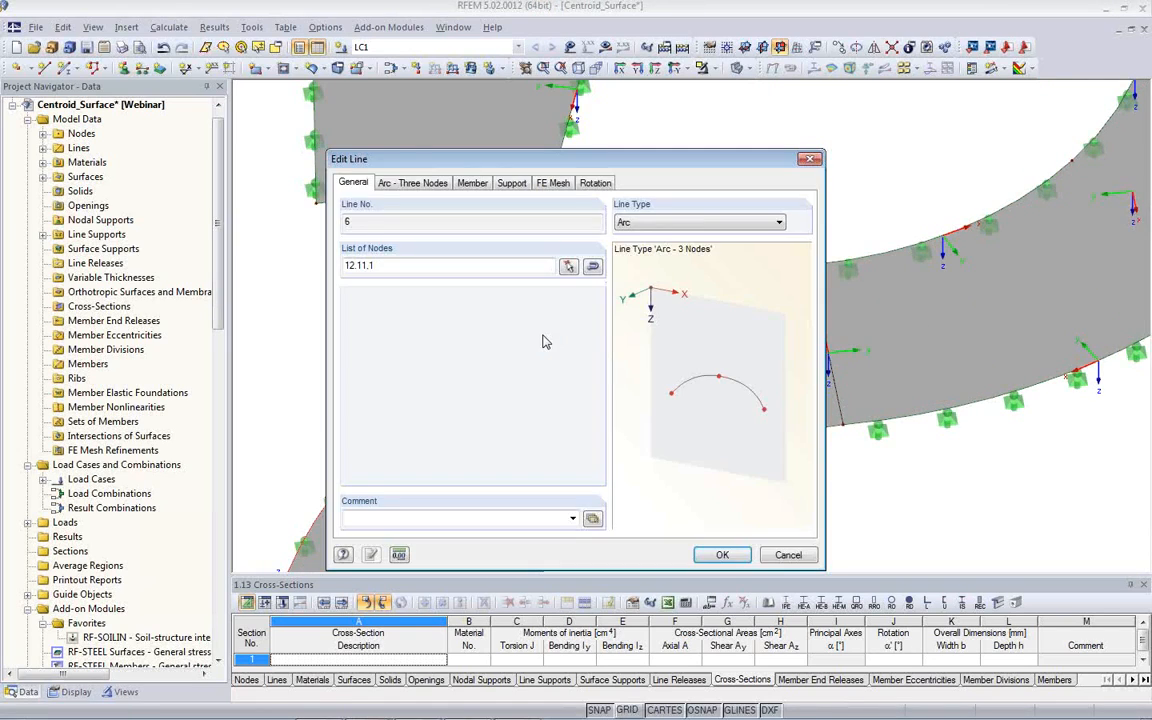
{"action": "left_click", "coordinate": [595, 182]}
{"action": "left_click_drag", "start_coordinate": [444, 270], "coordinate": [500, 267]}
{"action": "type", "text": "0"}
{"action": "left_click", "coordinate": [720, 554]}
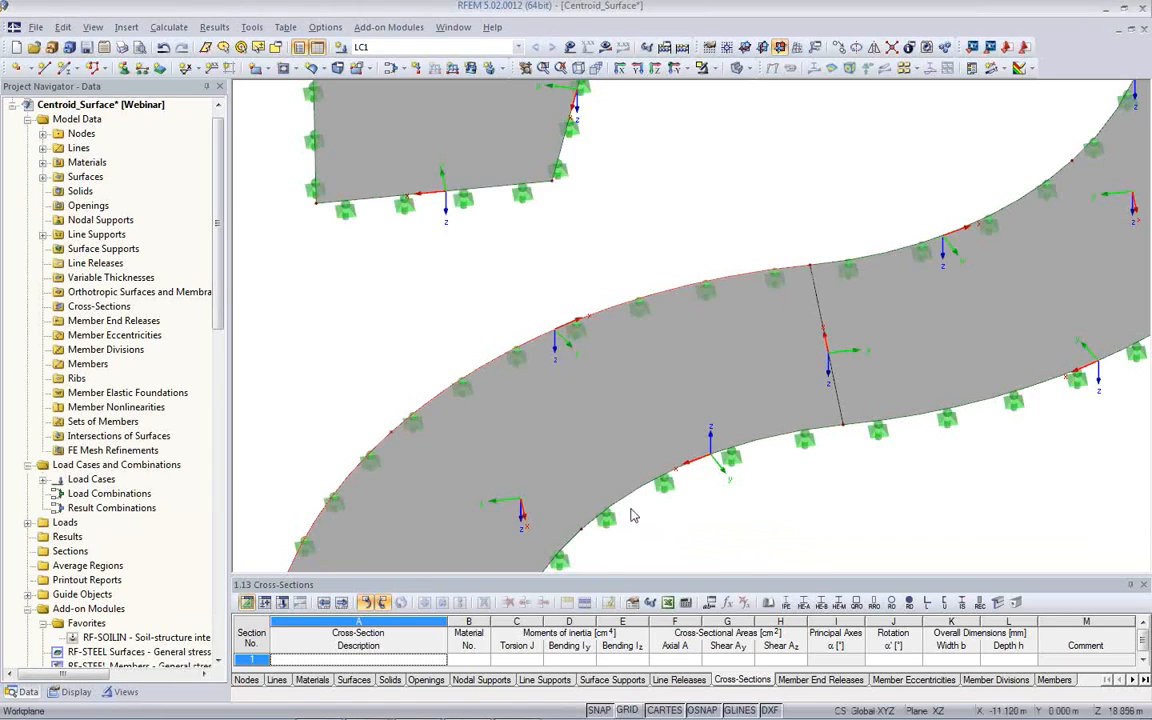
Step: Set the rotation angle β of the lower surface's inner arc, line 5, to 0°
{"action": "double_click", "coordinate": [627, 505]}
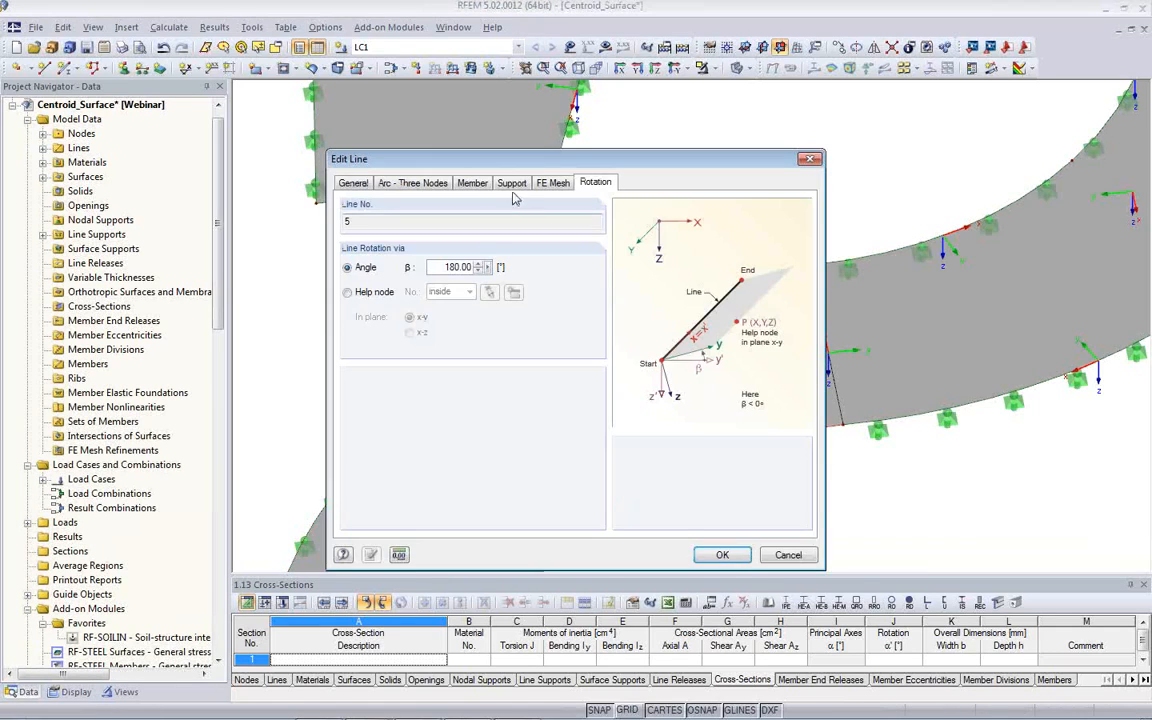
{"action": "double_click", "coordinate": [450, 267]}
{"action": "type", "text": "0"}
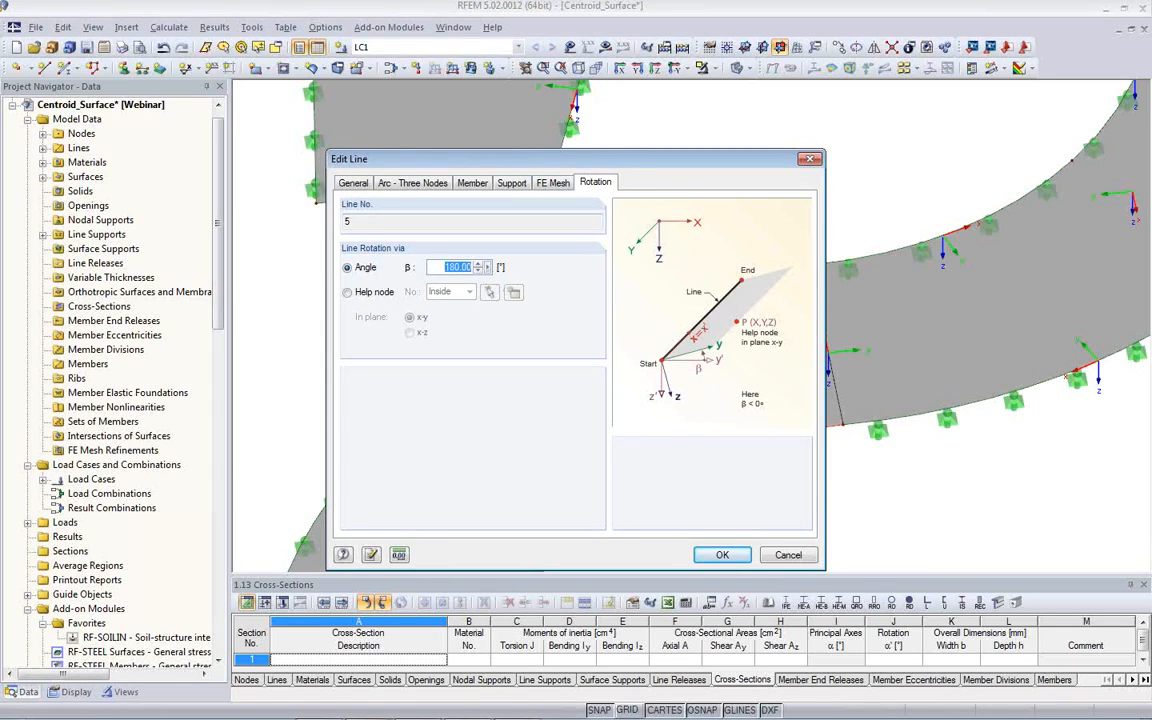
{"action": "left_click", "coordinate": [718, 555]}
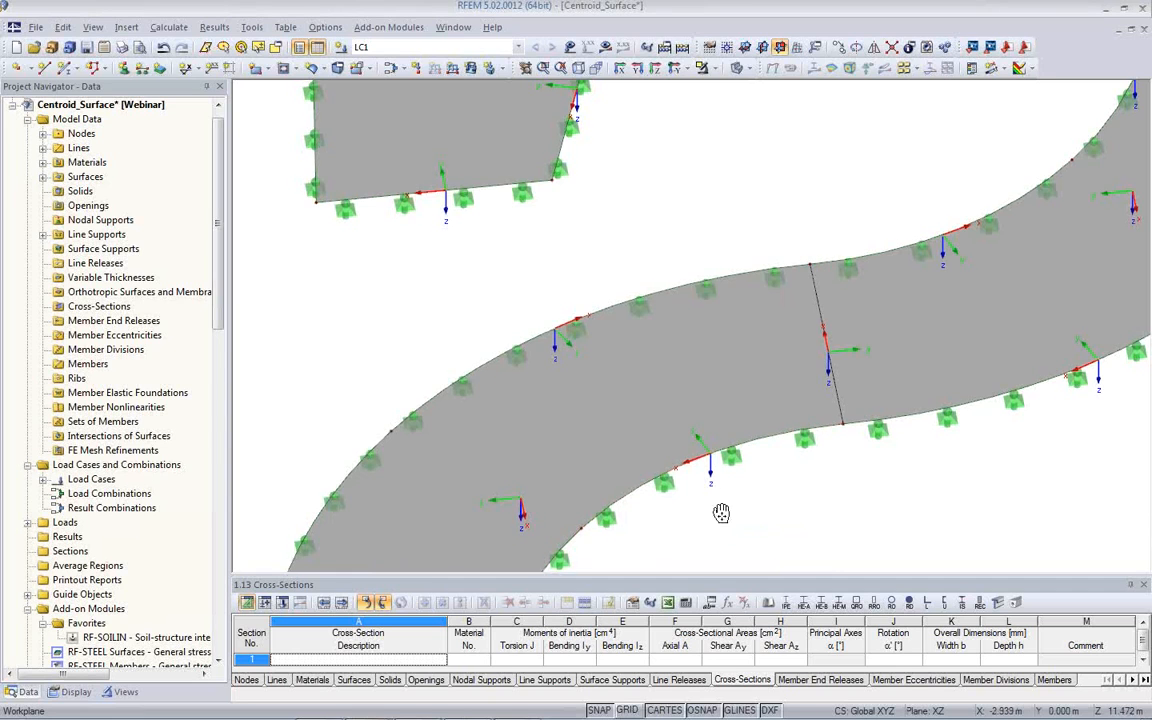
Step: Examine the local axis directions of the two curved surfaces and their boundary lines, then of the whole slab
{"action": "scroll", "coordinate": [600, 345], "scroll_direction": "up", "scroll_amount": 3}
{"action": "scroll", "coordinate": [645, 384], "scroll_direction": "down", "scroll_amount": 1}
{"action": "middle_click_drag", "start_coordinate": [643, 400], "coordinate": [665, 425], "text": "ctrl"}
{"action": "scroll", "coordinate": [611, 449], "scroll_direction": "down", "scroll_amount": 2}
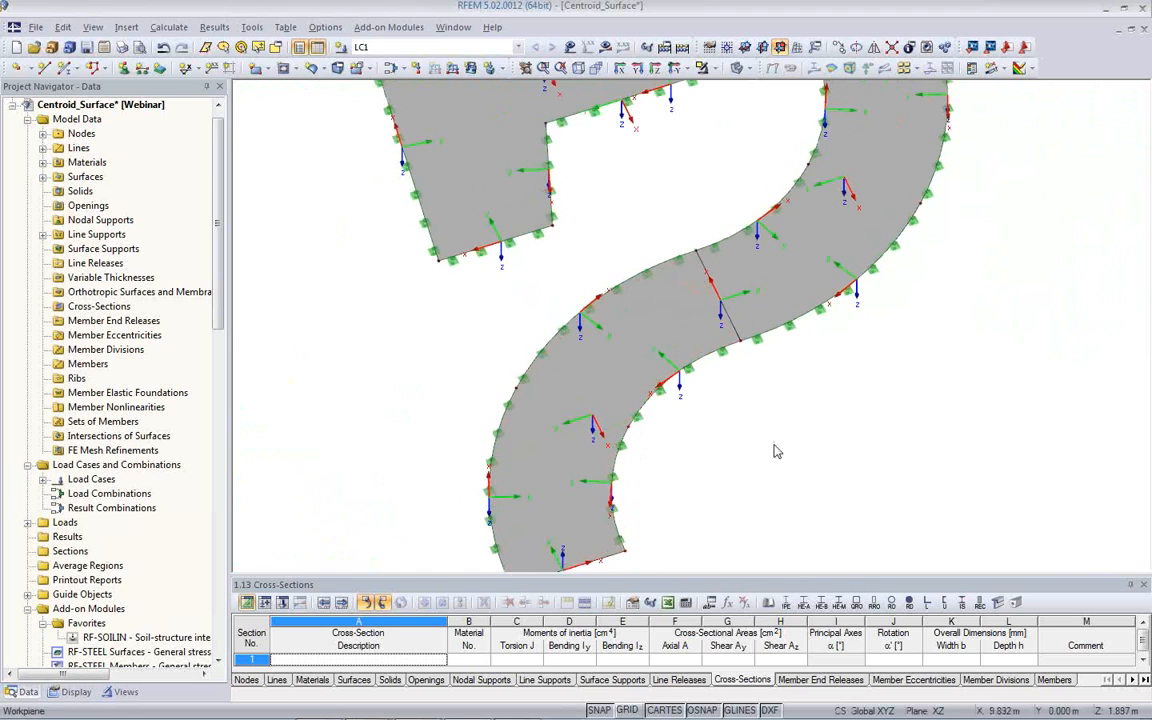
{"action": "middle_click_drag", "start_coordinate": [589, 474], "coordinate": [811, 469], "text": "ctrl"}
{"action": "scroll", "coordinate": [778, 436], "scroll_direction": "down", "scroll_amount": 1}
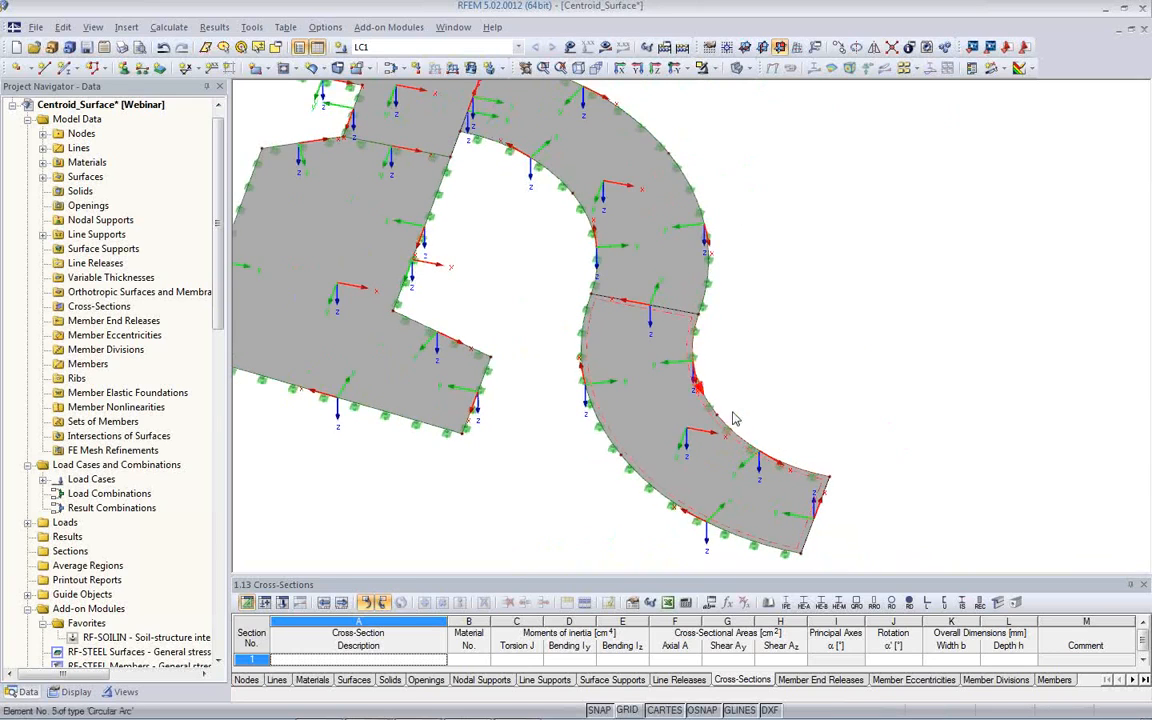
{"action": "middle_click_drag", "start_coordinate": [786, 302], "coordinate": [778, 344]}
{"action": "scroll", "coordinate": [783, 320], "scroll_direction": "down", "scroll_amount": 1}
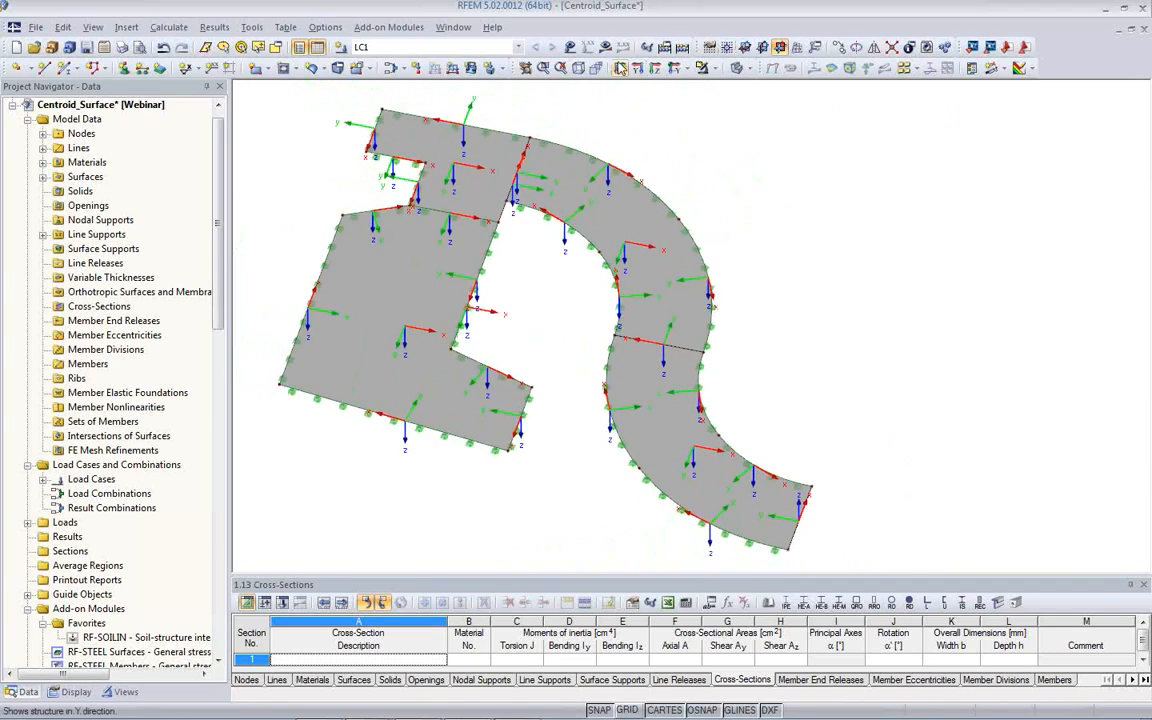
Step: Recalculate load case LC1 and inspect the mx distribution across the joint between the two curved surfaces
{"action": "left_click", "coordinate": [605, 47]}
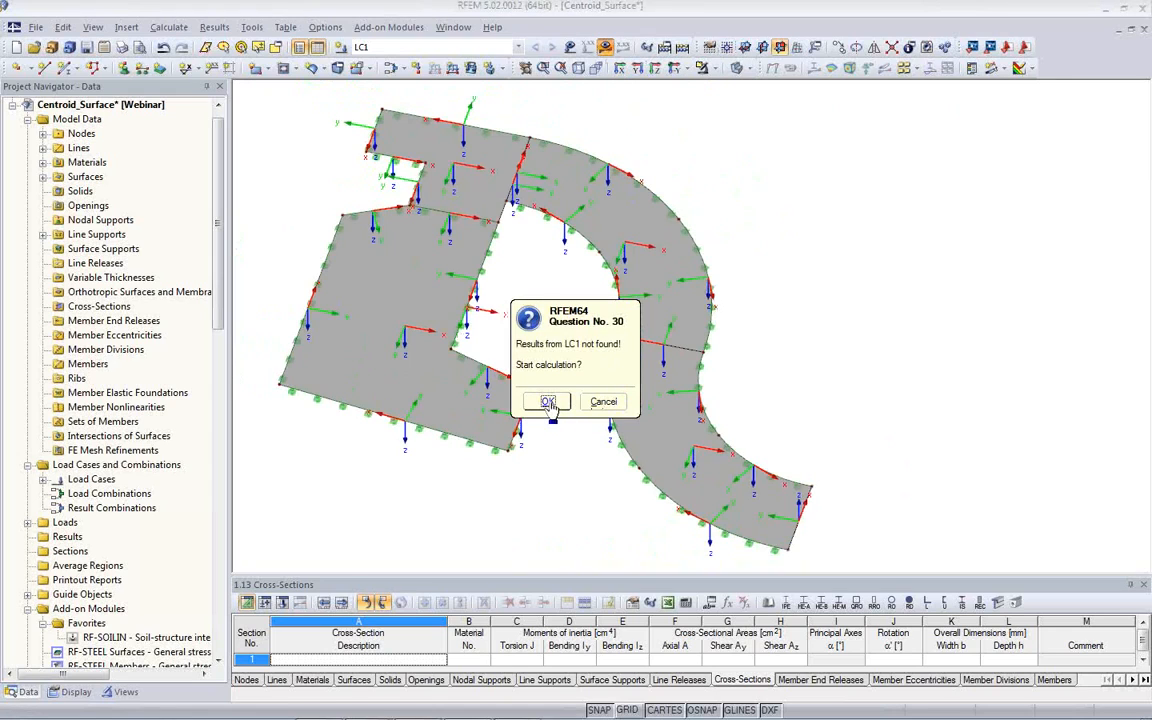
{"action": "left_click", "coordinate": [548, 402]}
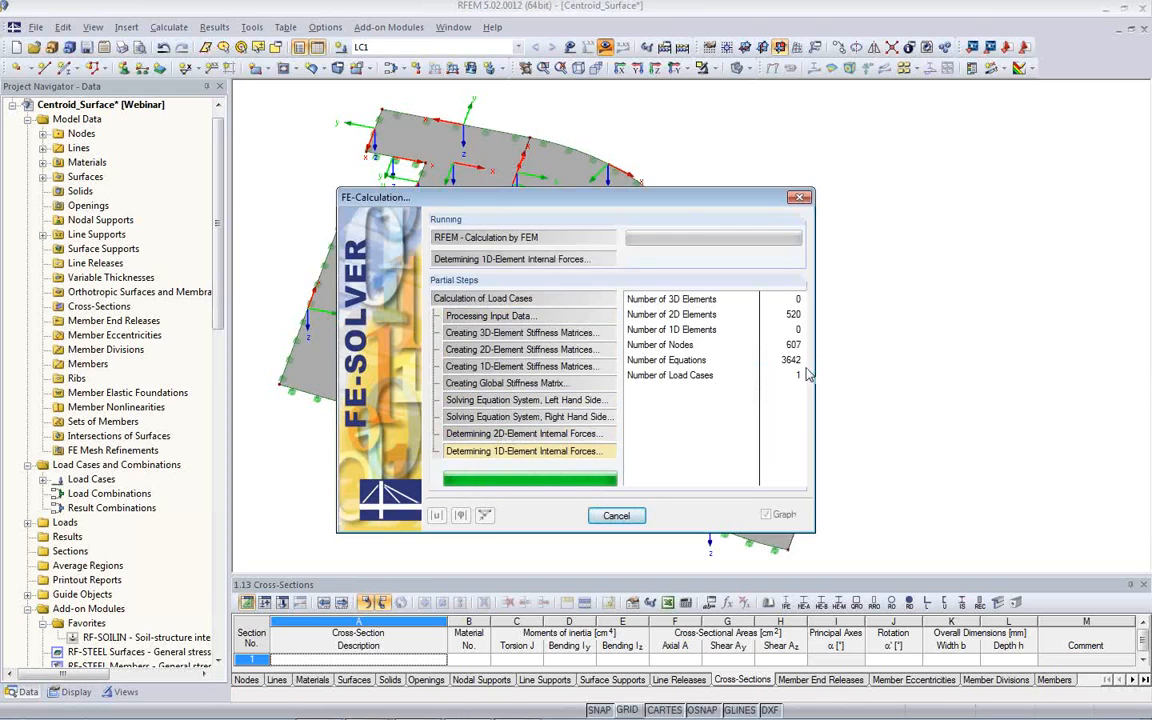
{"action": "middle_click_drag", "start_coordinate": [601, 443], "coordinate": [539, 394], "text": "ctrl"}
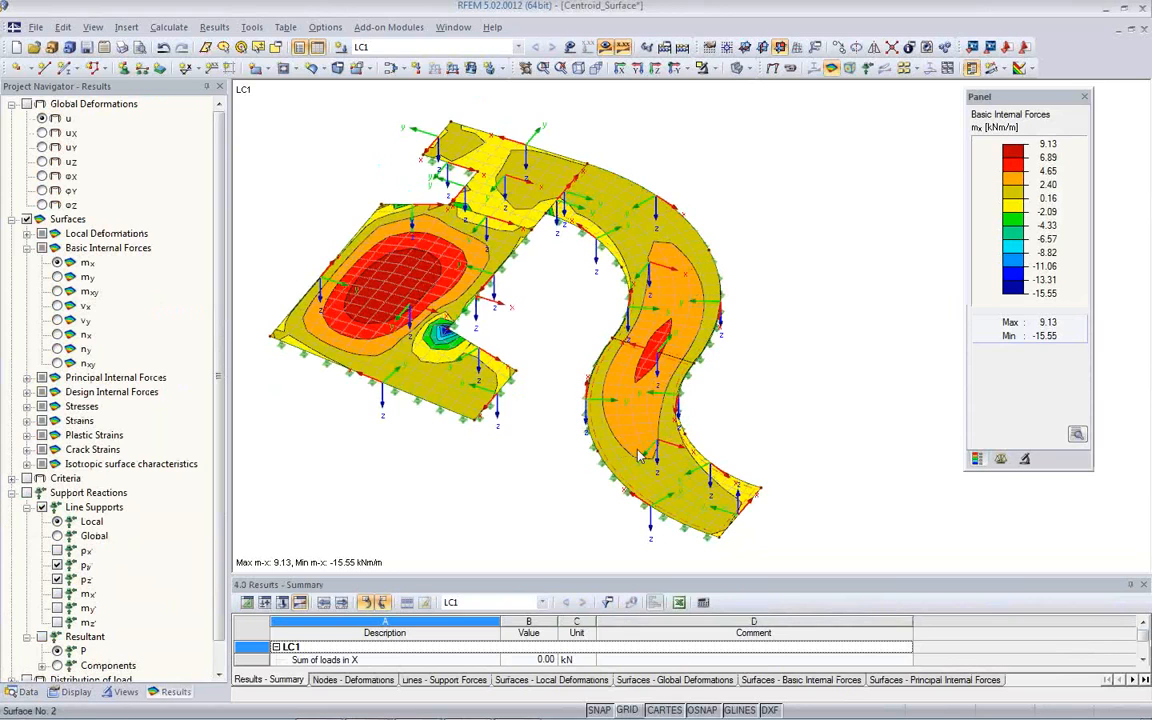
{"action": "middle_click_drag", "start_coordinate": [533, 456], "coordinate": [445, 530], "text": "ctrl"}
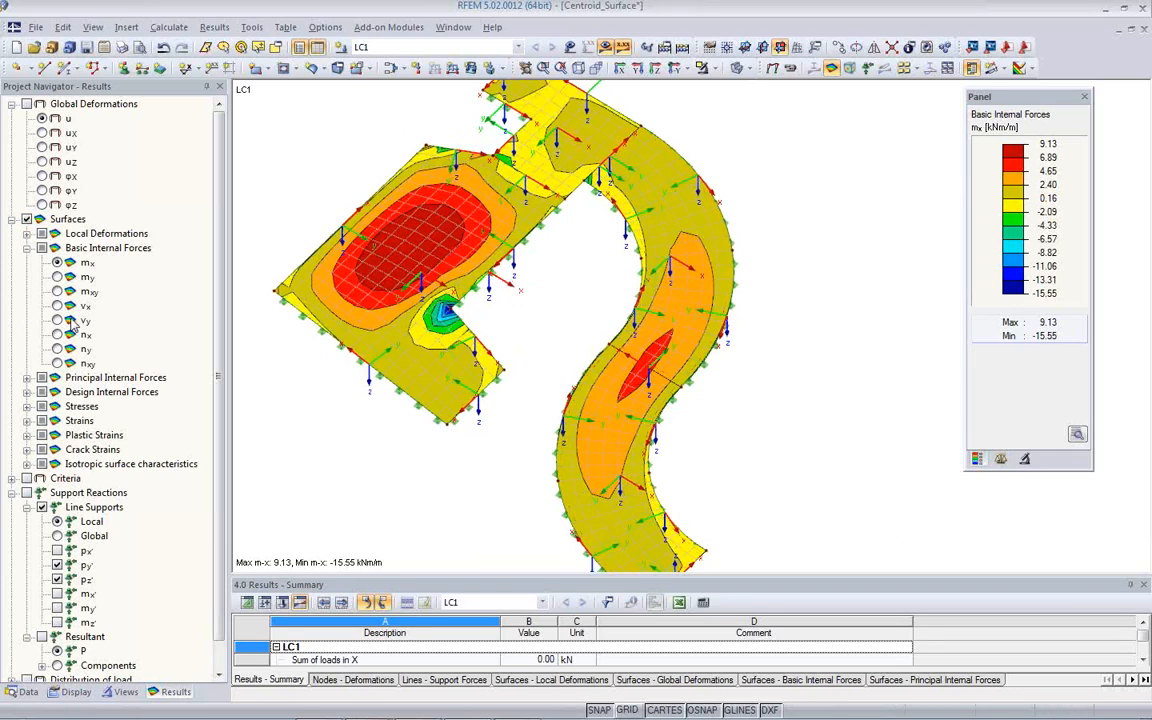
{"action": "middle_click_drag", "start_coordinate": [650, 405], "coordinate": [892, 442], "text": "ctrl"}
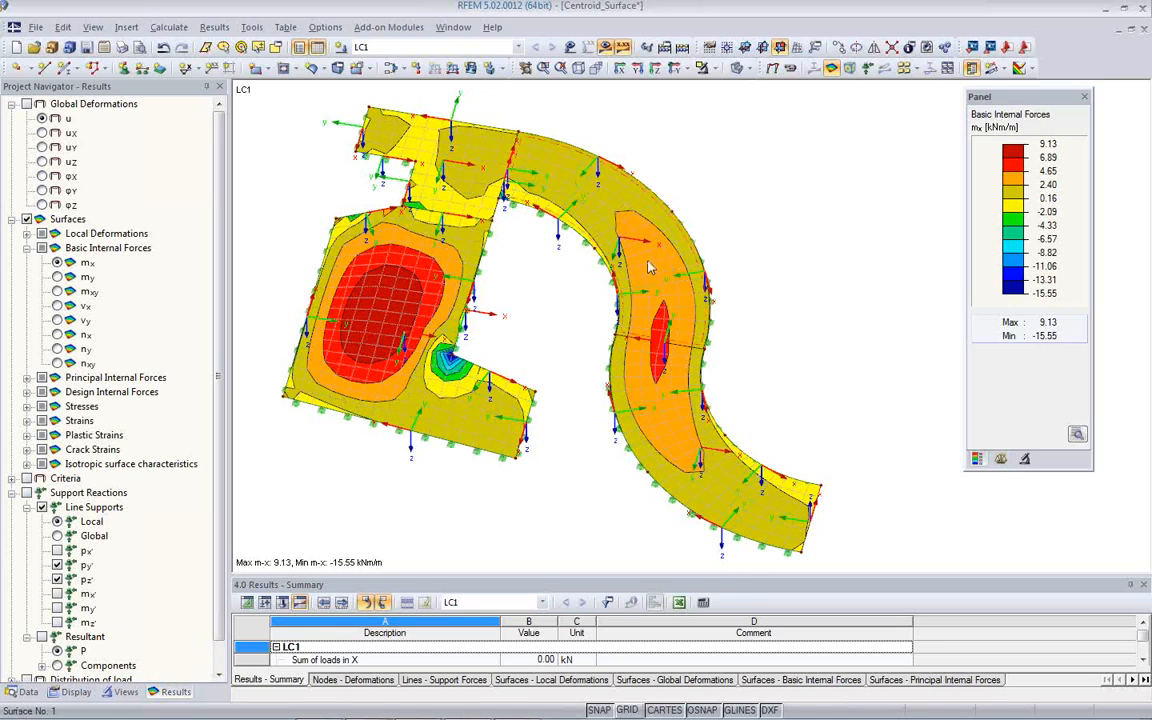
{"action": "scroll", "coordinate": [600, 468], "scroll_direction": "up", "scroll_amount": 3}
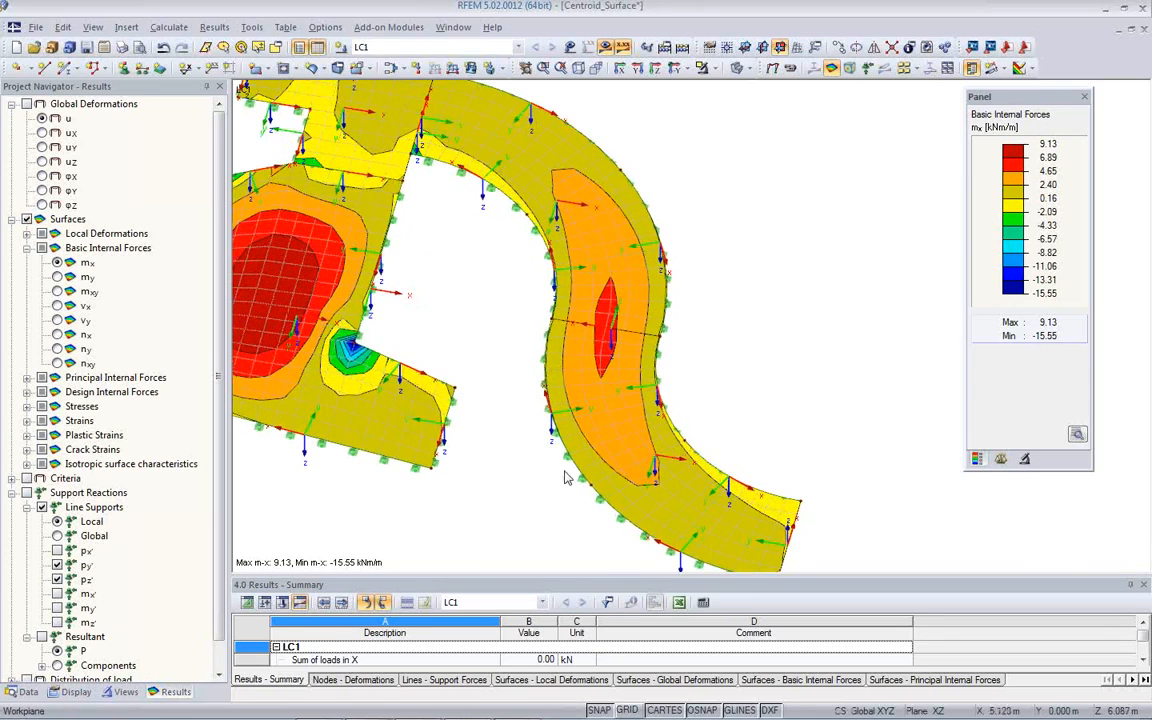
Step: Align the input x-axis of the lower curved surface, surface 2, parallel to line 5, accepting deletion of the results
{"action": "double_click", "coordinate": [617, 435]}
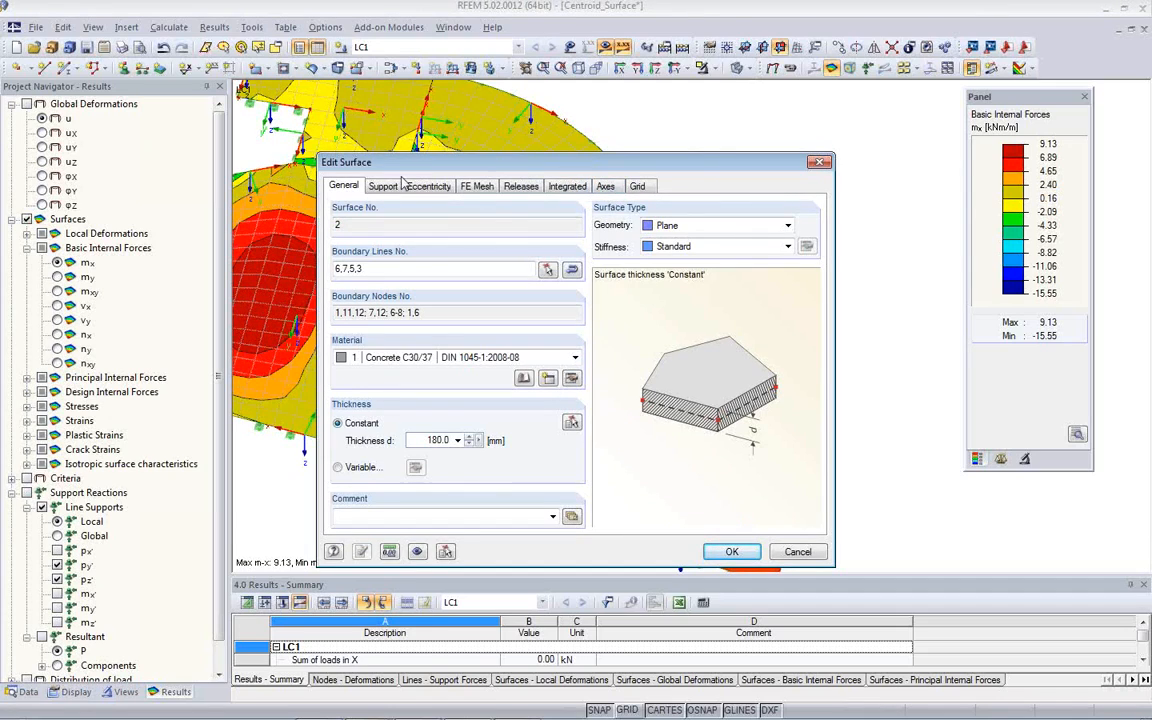
{"action": "left_click", "coordinate": [606, 187]}
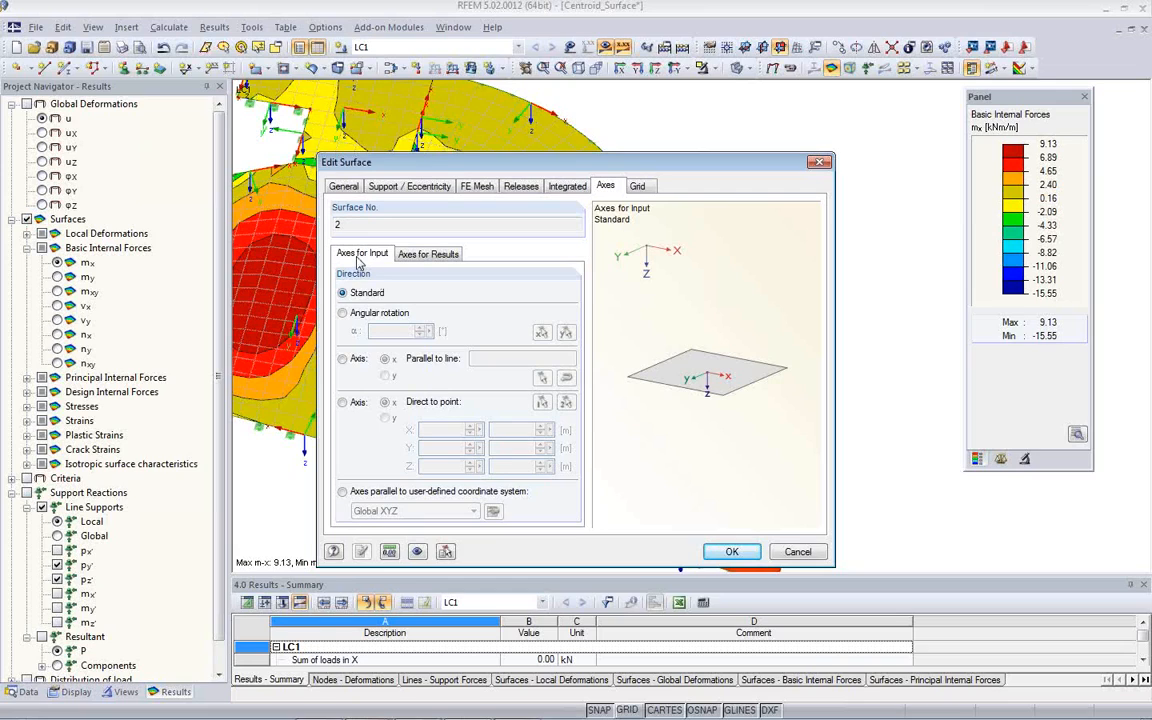
{"action": "left_click", "coordinate": [428, 256]}
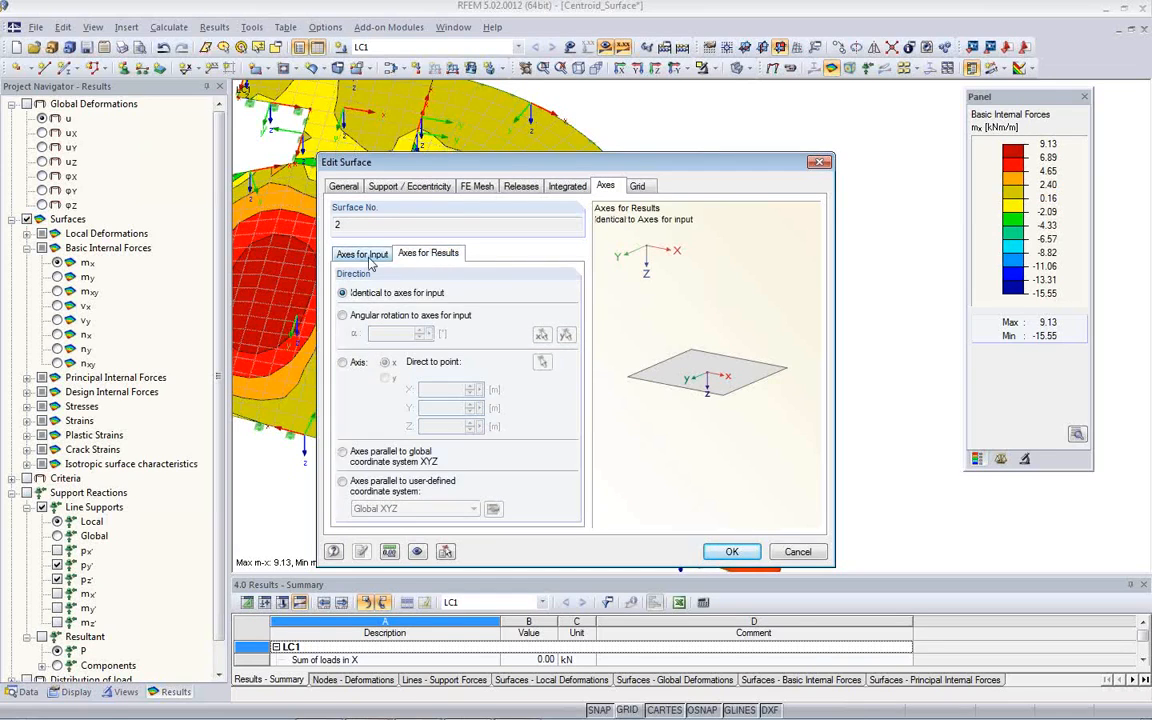
{"action": "left_click", "coordinate": [366, 256]}
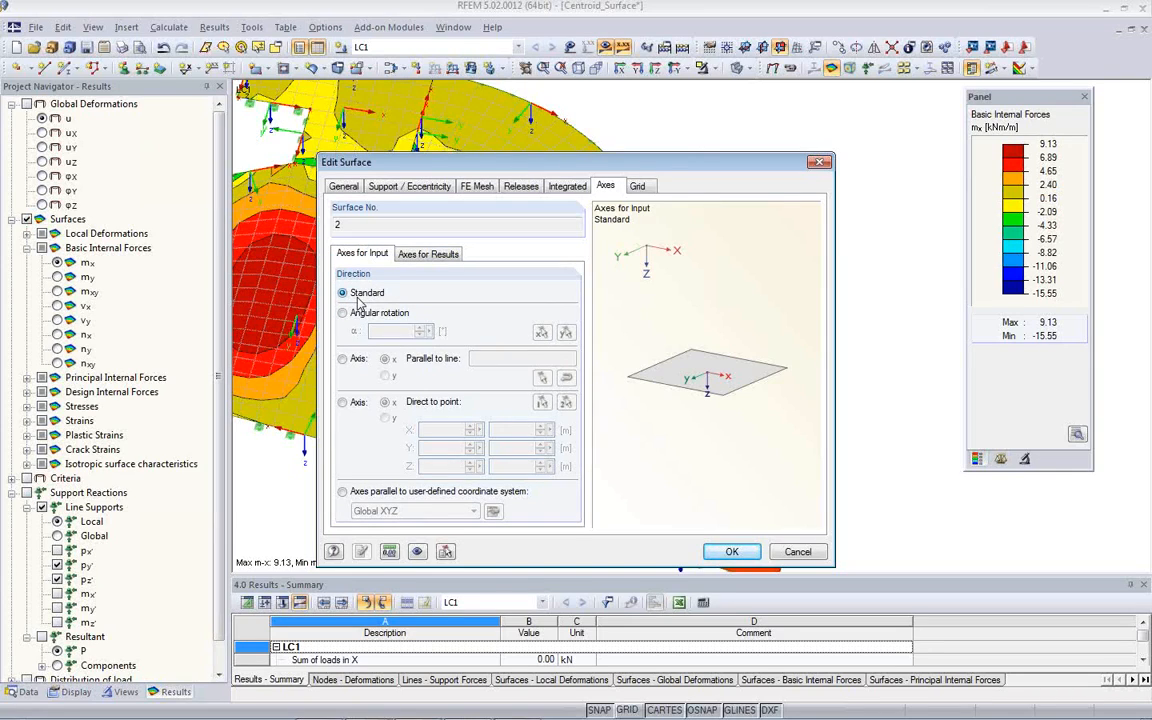
{"action": "left_click", "coordinate": [342, 360]}
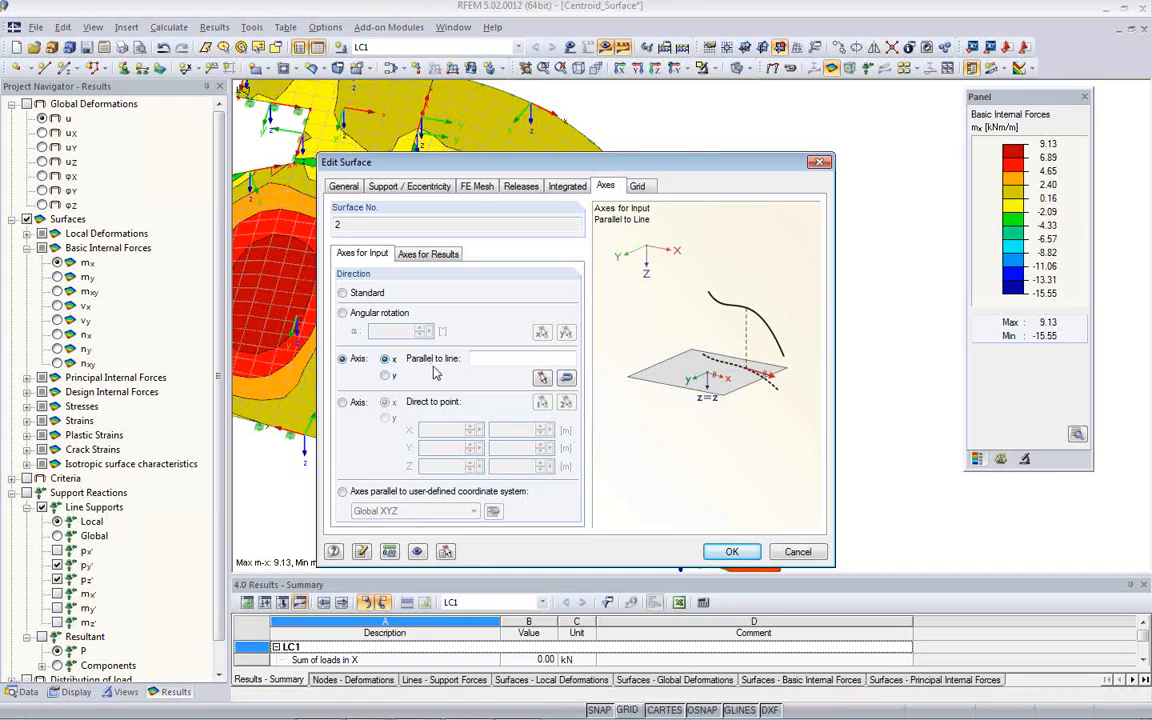
{"action": "left_click", "coordinate": [542, 379]}
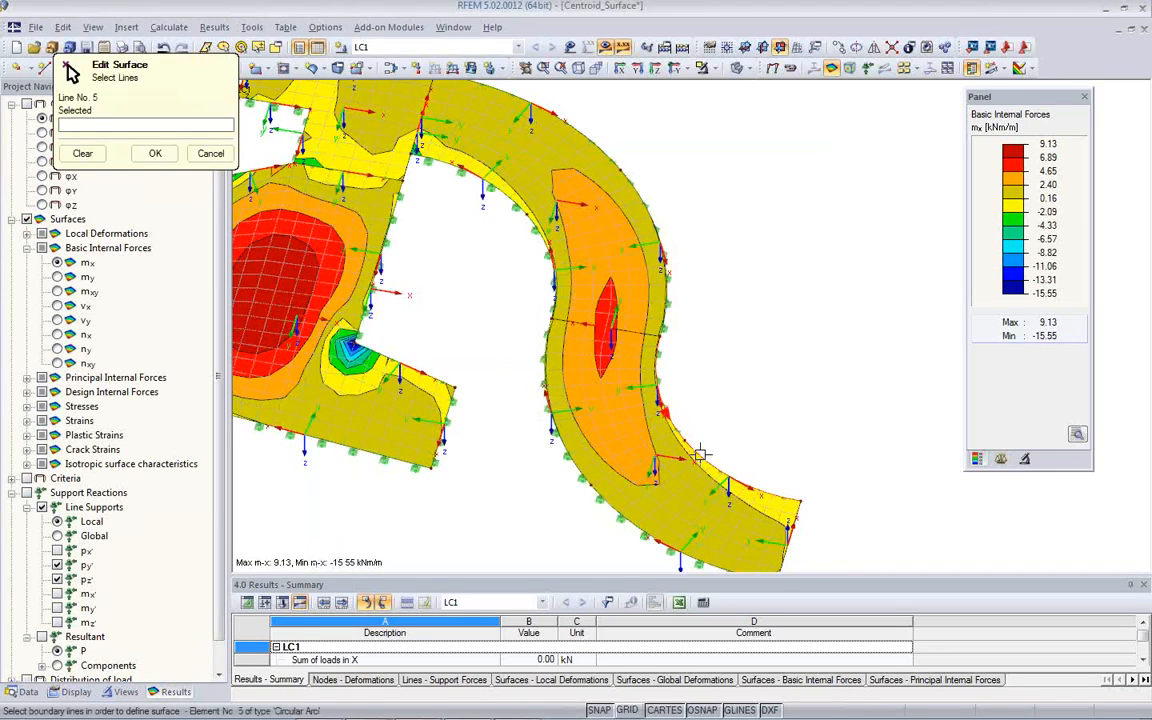
{"action": "left_click", "coordinate": [155, 153]}
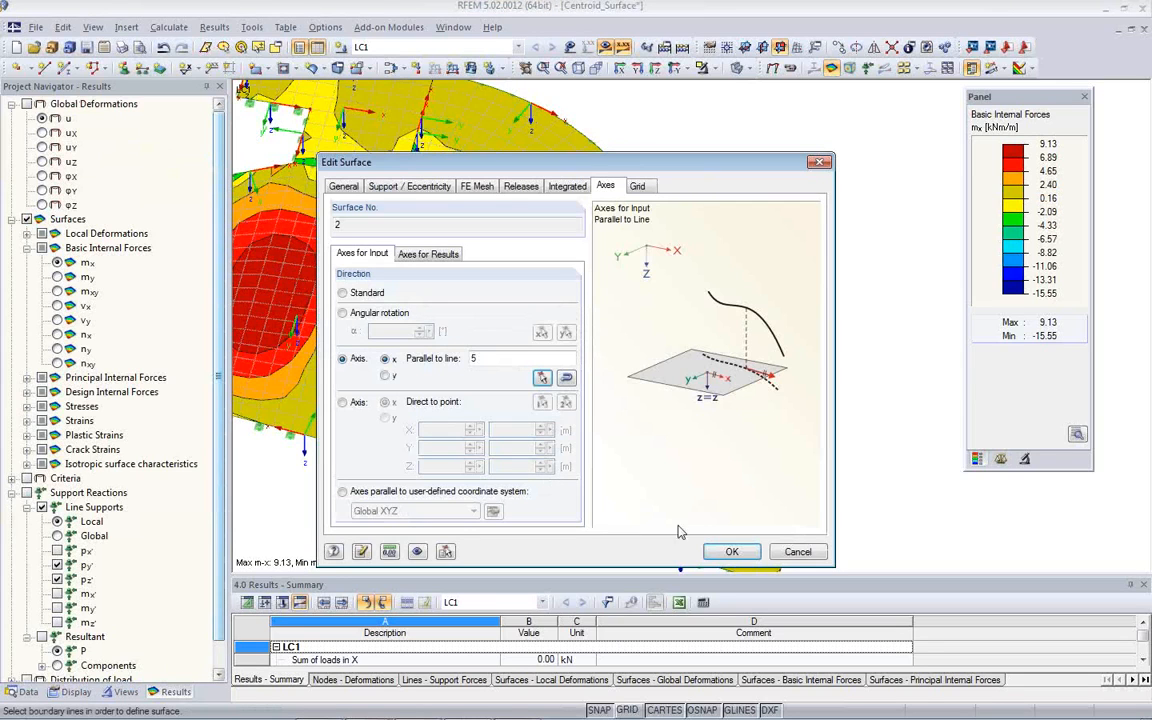
{"action": "left_click", "coordinate": [732, 551]}
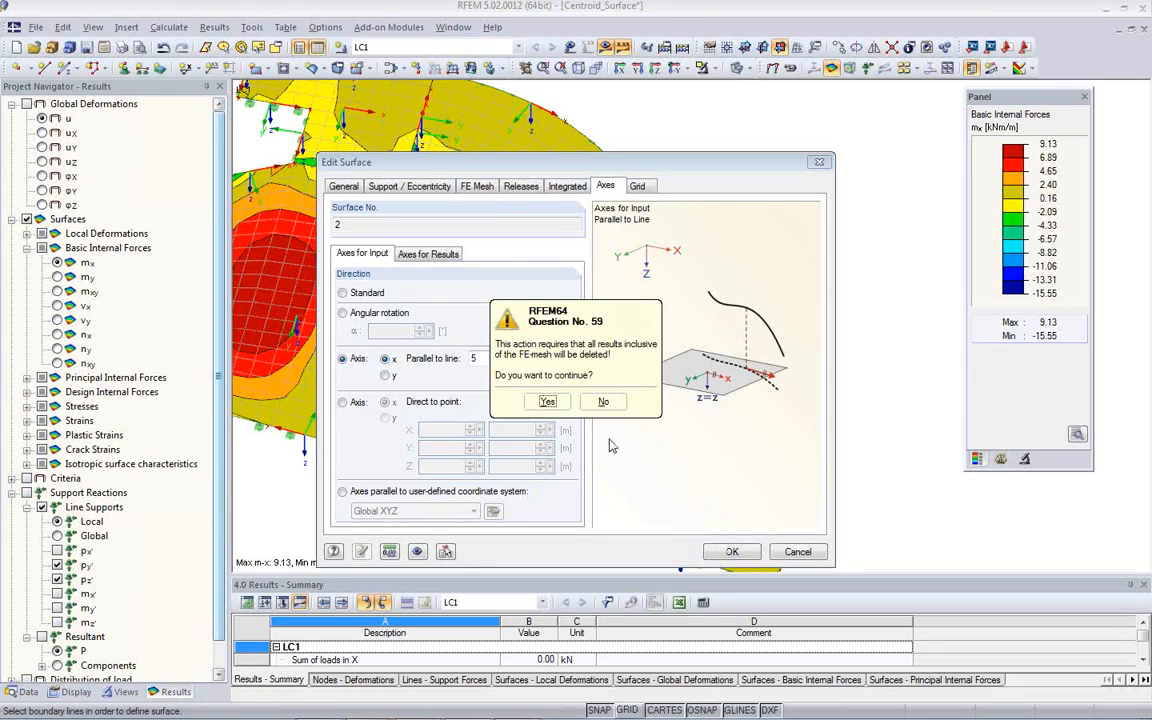
{"action": "left_click", "coordinate": [541, 402]}
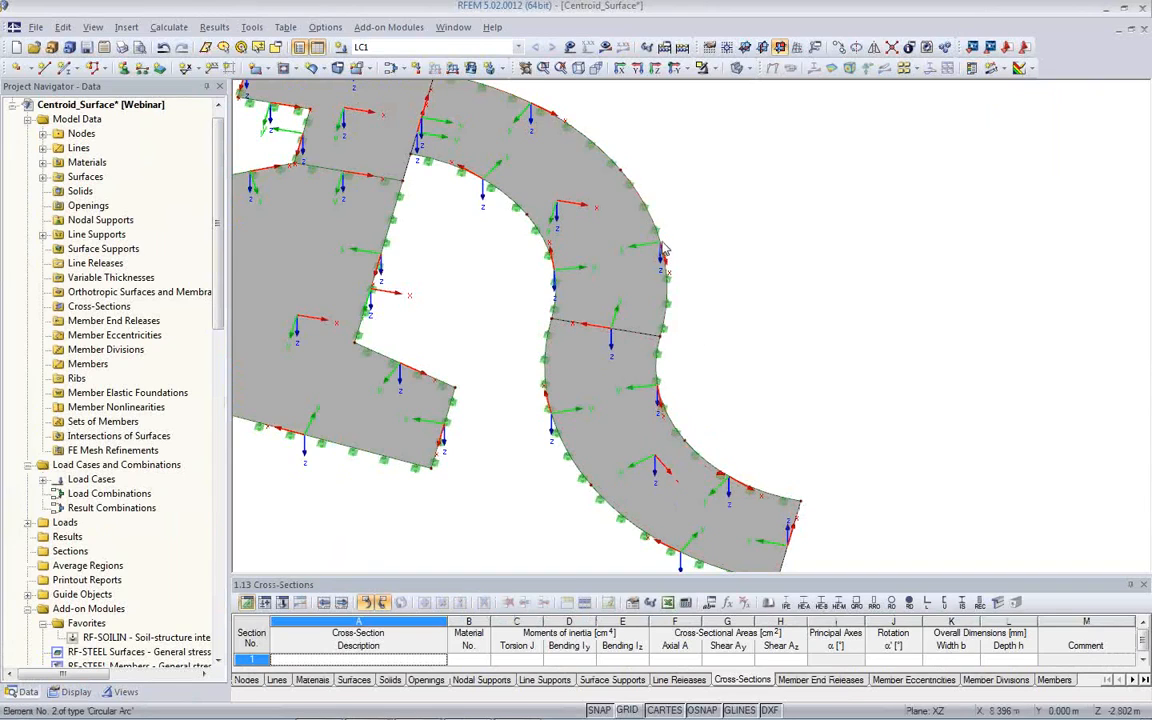
Step: Align the input x-axis of the upper curved surface, surface 1, parallel to line 2
{"action": "double_click", "coordinate": [624, 209]}
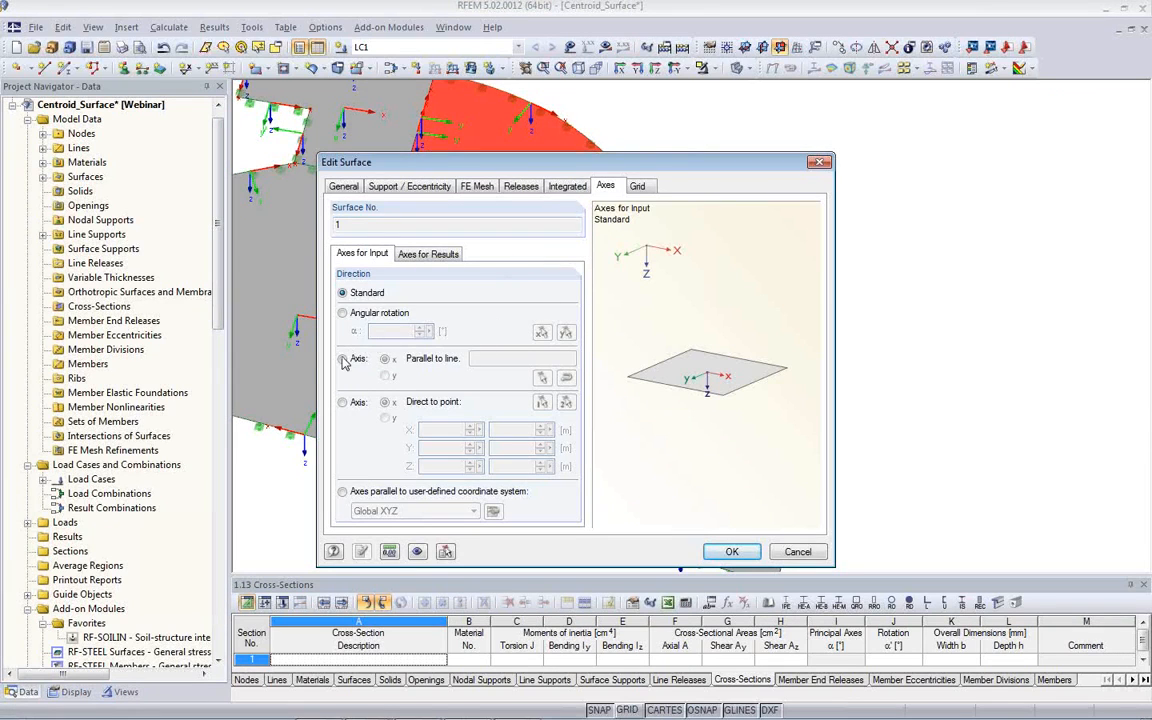
{"action": "left_click", "coordinate": [342, 359]}
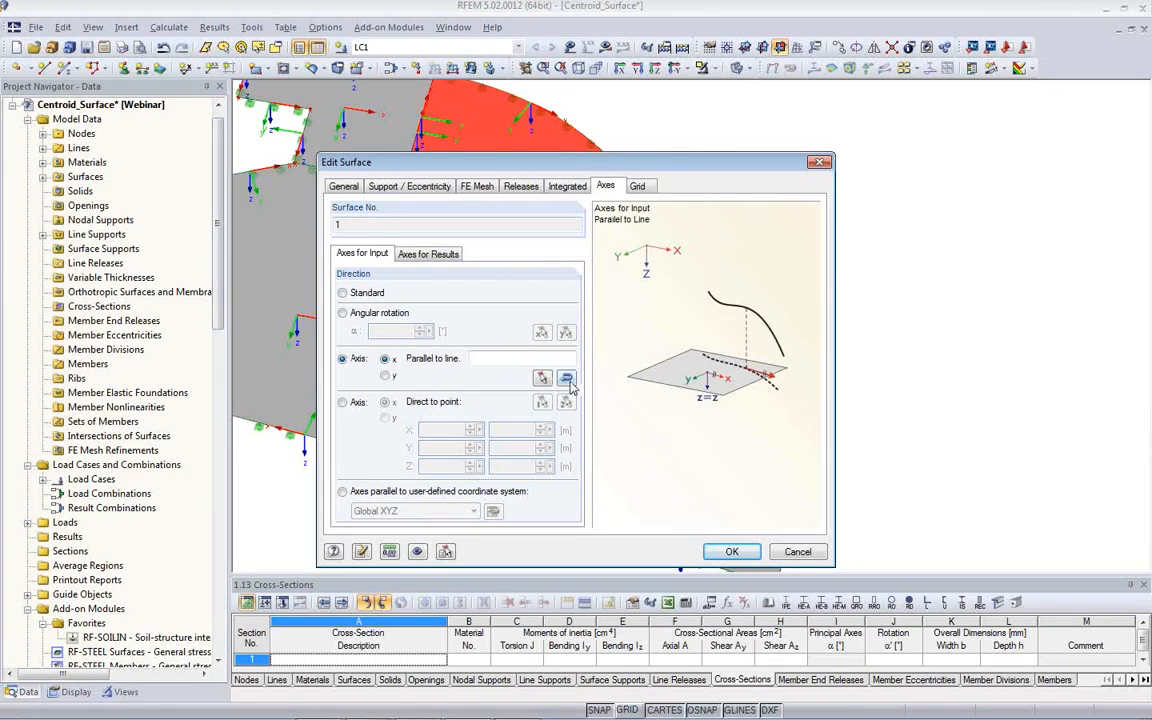
{"action": "left_click", "coordinate": [566, 378]}
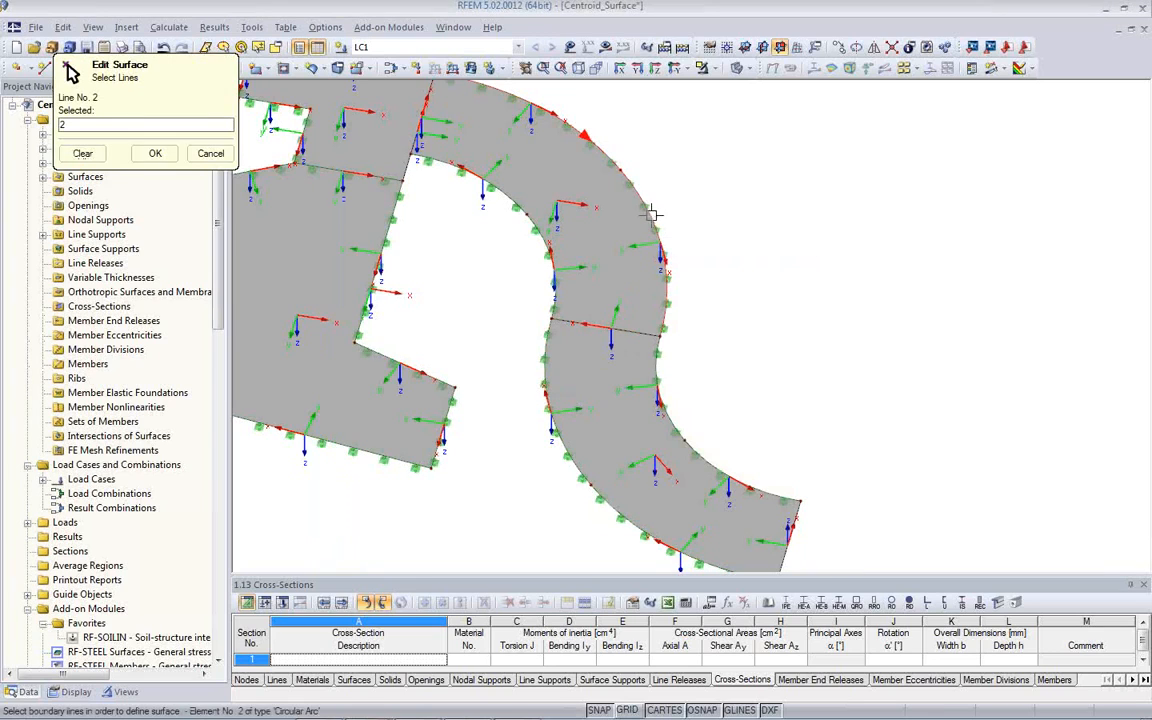
{"action": "left_click", "coordinate": [155, 153]}
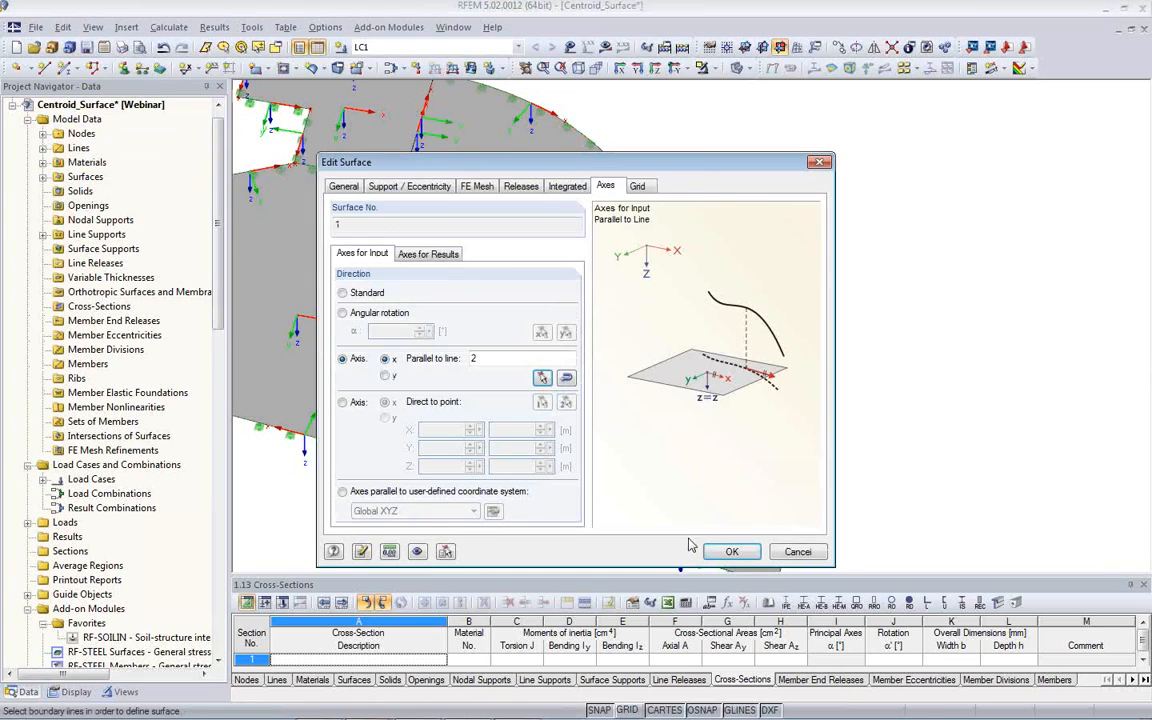
{"action": "left_click", "coordinate": [735, 550]}
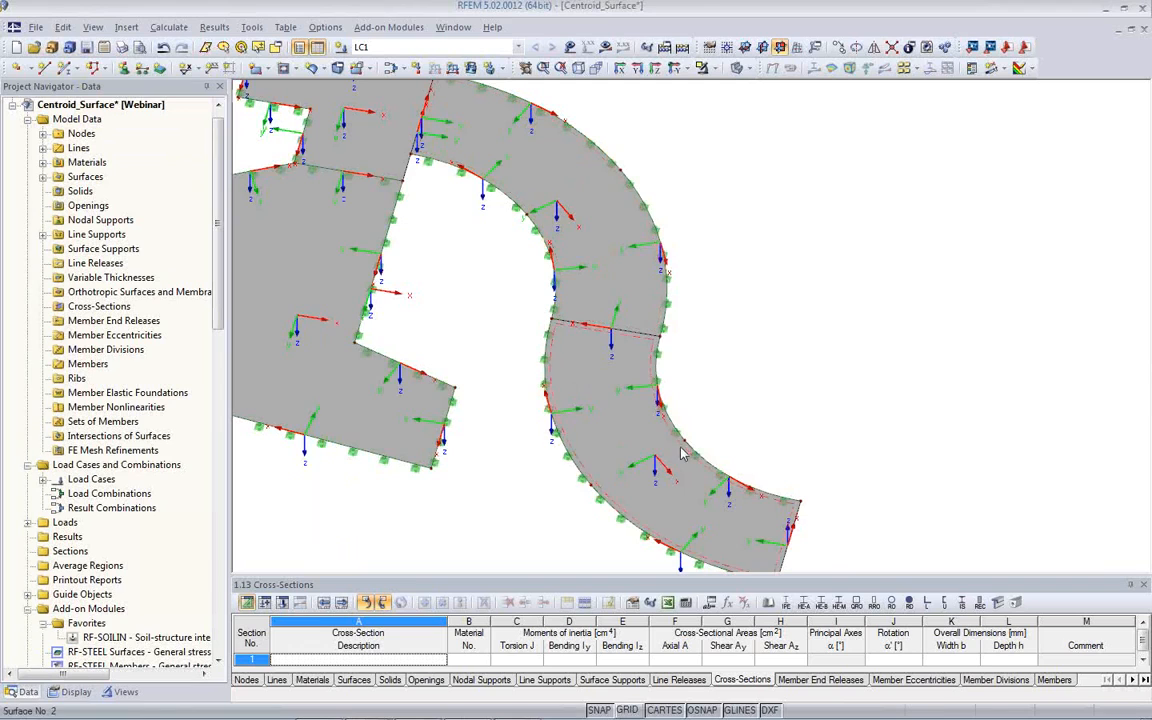
Step: Recalculate load case LC1 and display the basic internal force my across the two curved surfaces
{"action": "left_click", "coordinate": [605, 47]}
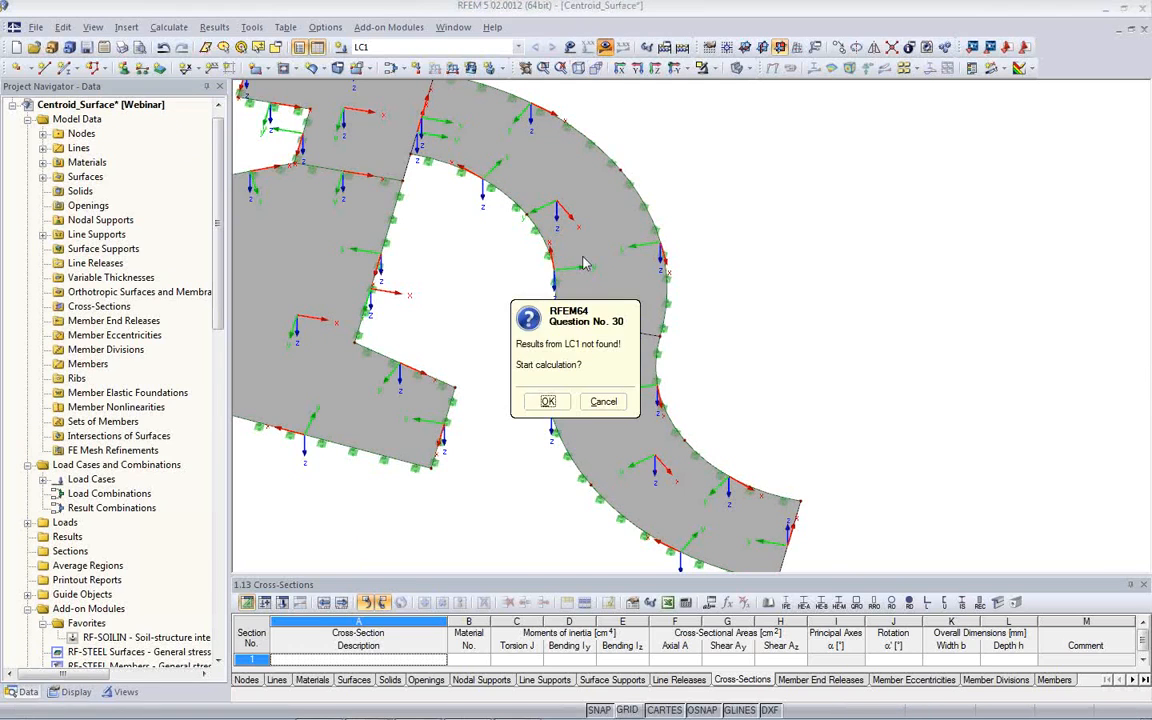
{"action": "left_click", "coordinate": [530, 401]}
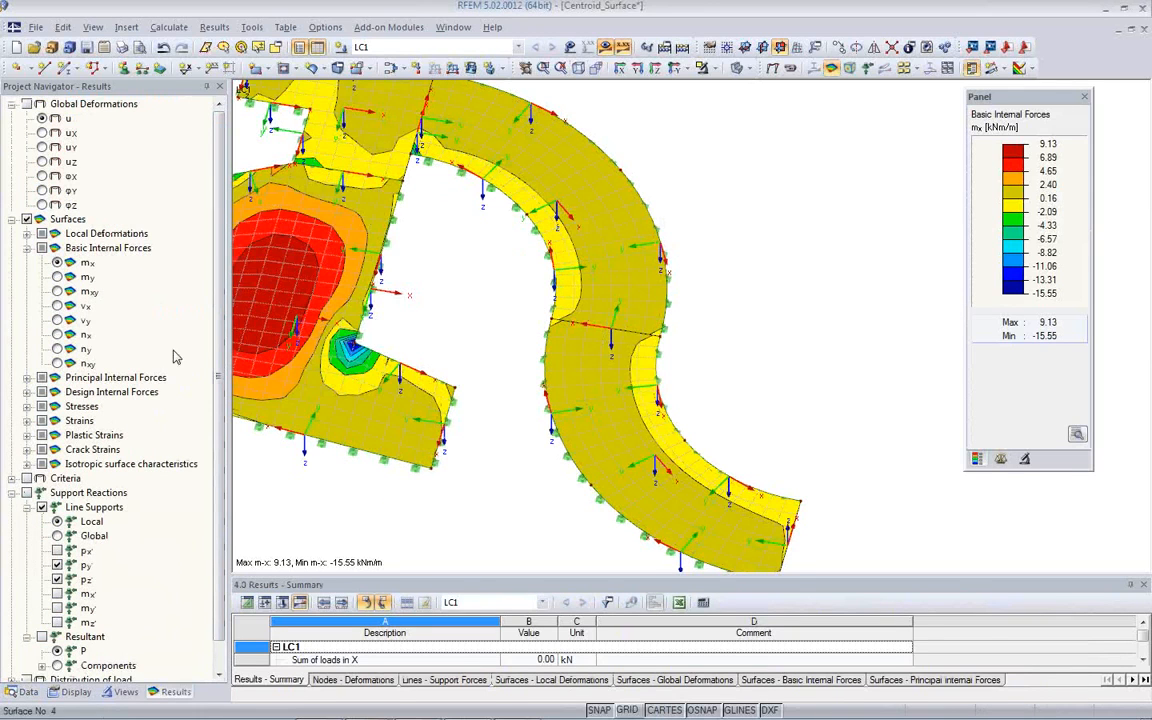
{"action": "left_click", "coordinate": [57, 277]}
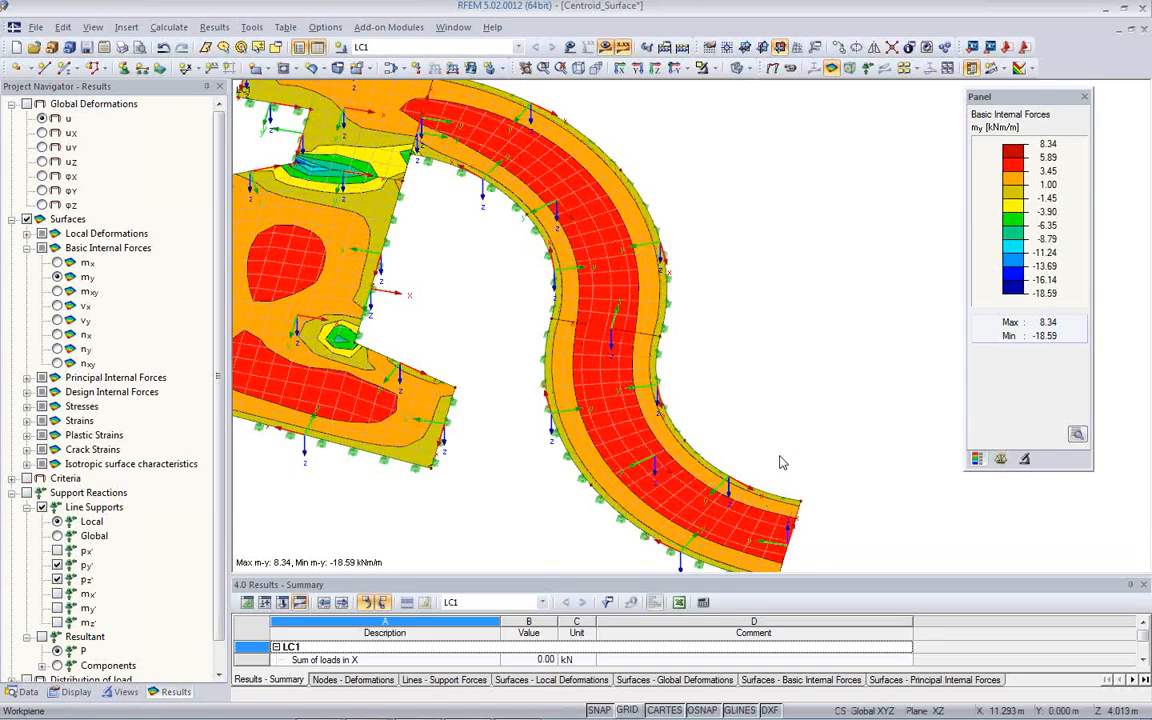
{"action": "middle_click_drag", "start_coordinate": [687, 422], "coordinate": [773, 398]}
{"action": "scroll", "coordinate": [697, 420], "scroll_direction": "down", "scroll_amount": 1}
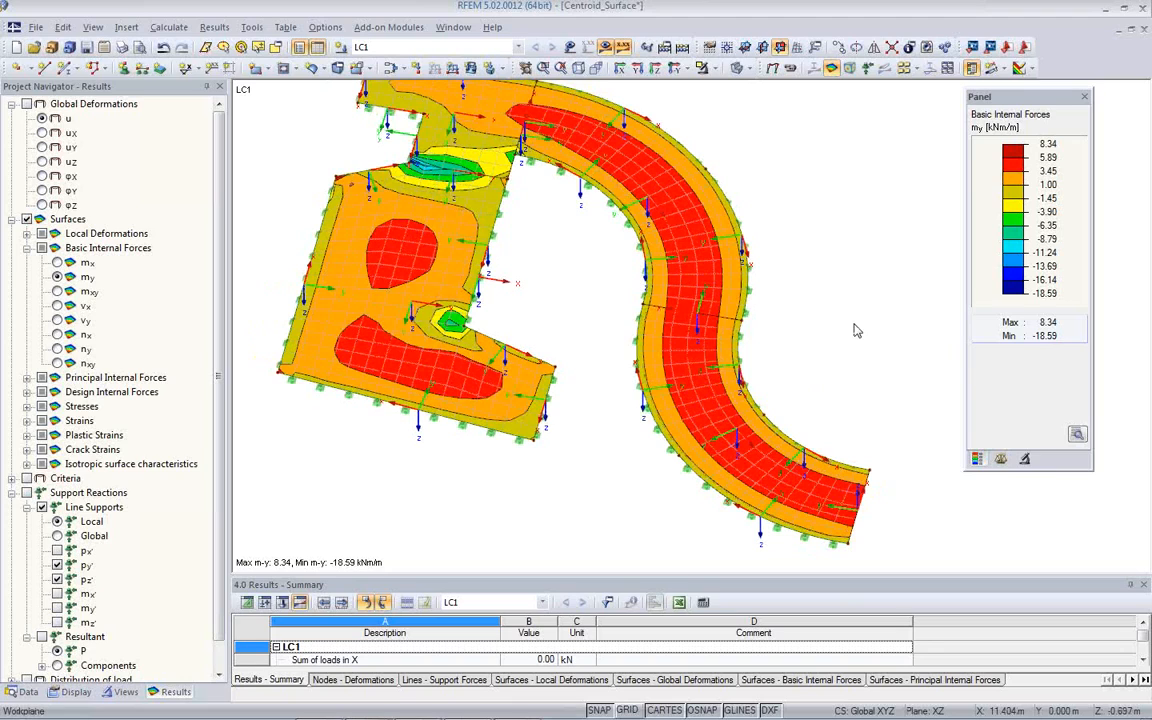
{"action": "middle_click_drag", "start_coordinate": [856, 330], "coordinate": [785, 410], "text": "ctrl"}
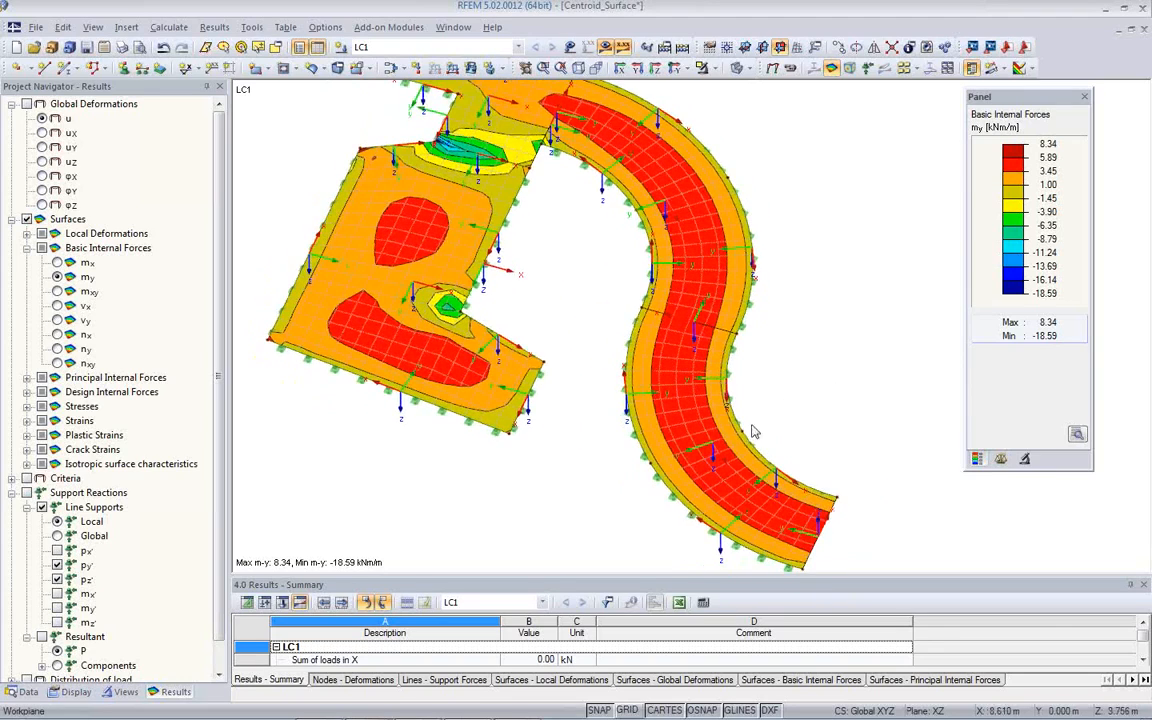
Step: Change the reference system of line support type 1 from global axes to local line axes x,y,z
{"action": "scroll", "coordinate": [785, 410], "scroll_direction": "up", "scroll_amount": 4}
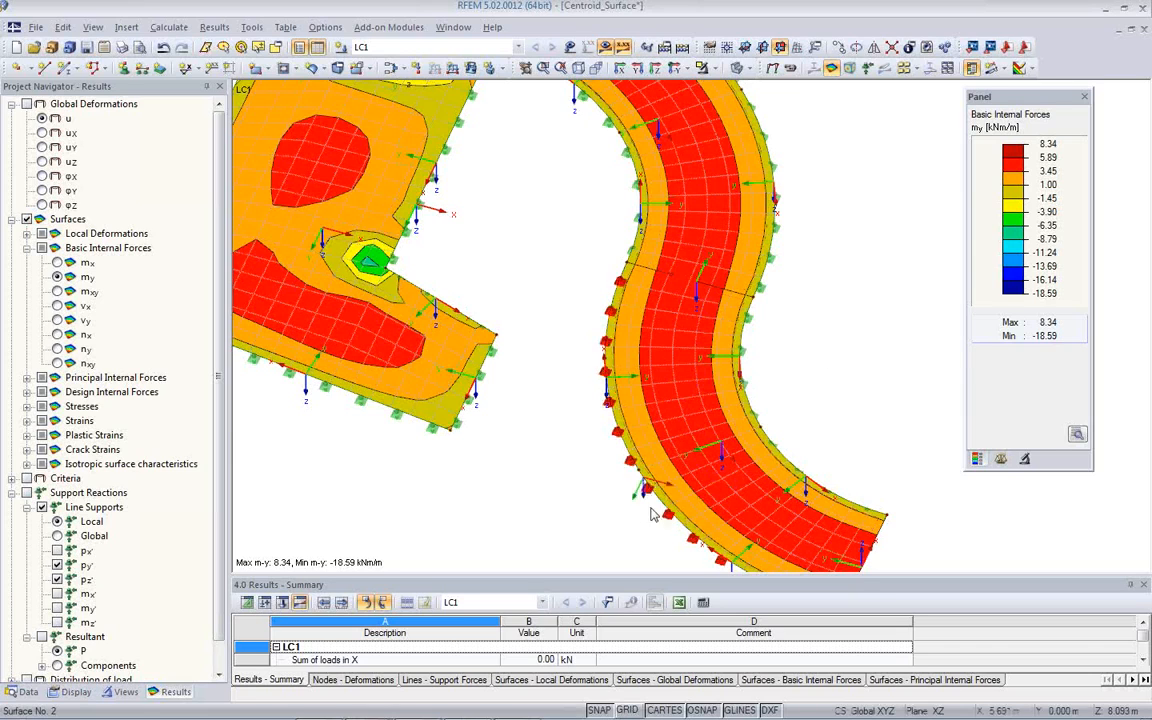
{"action": "scroll", "coordinate": [650, 470], "scroll_direction": "up", "scroll_amount": 5}
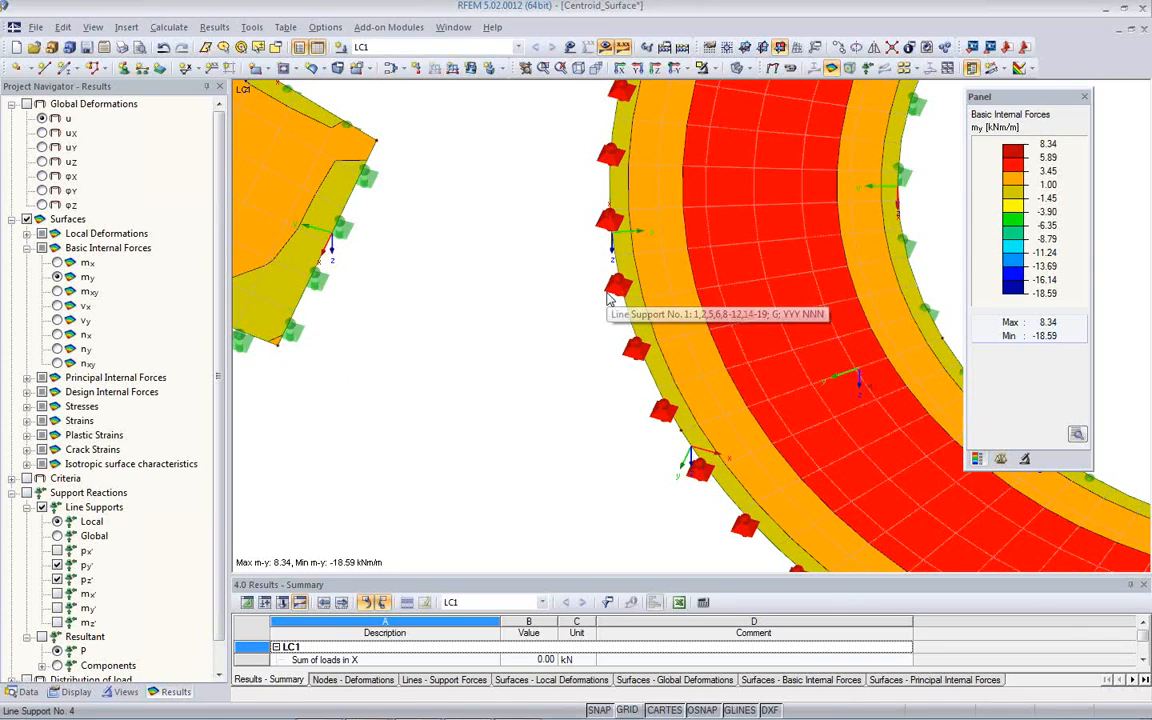
{"action": "double_click", "coordinate": [607, 298]}
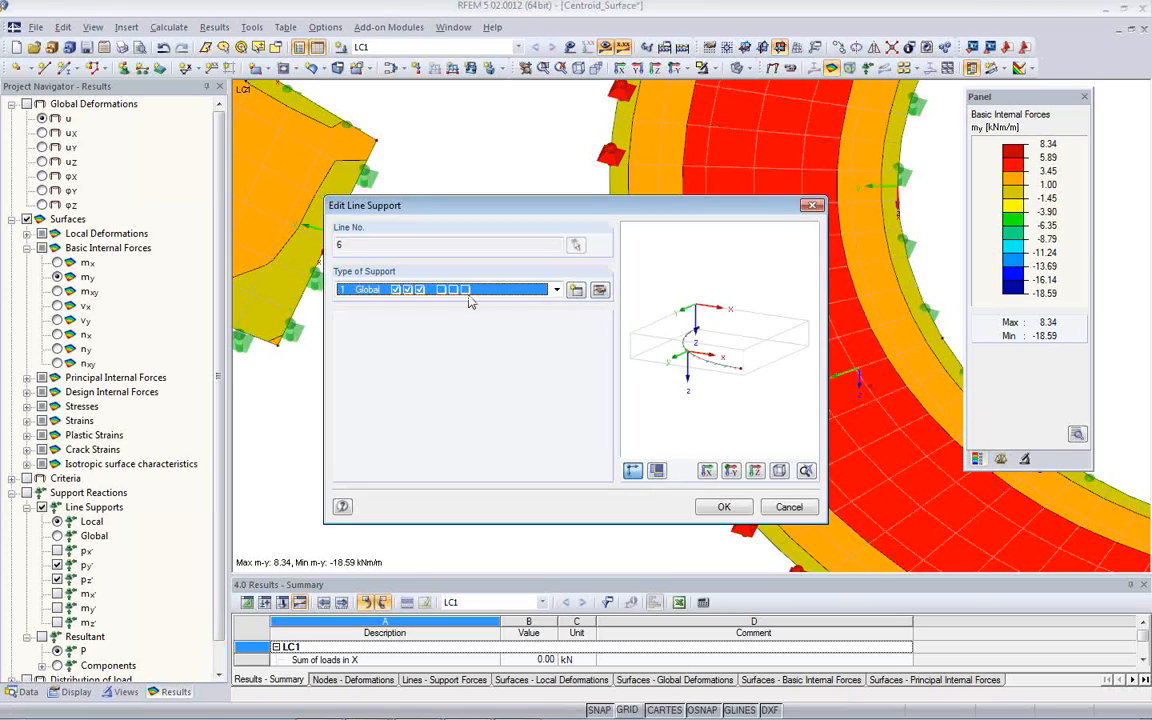
{"action": "left_click", "coordinate": [599, 289]}
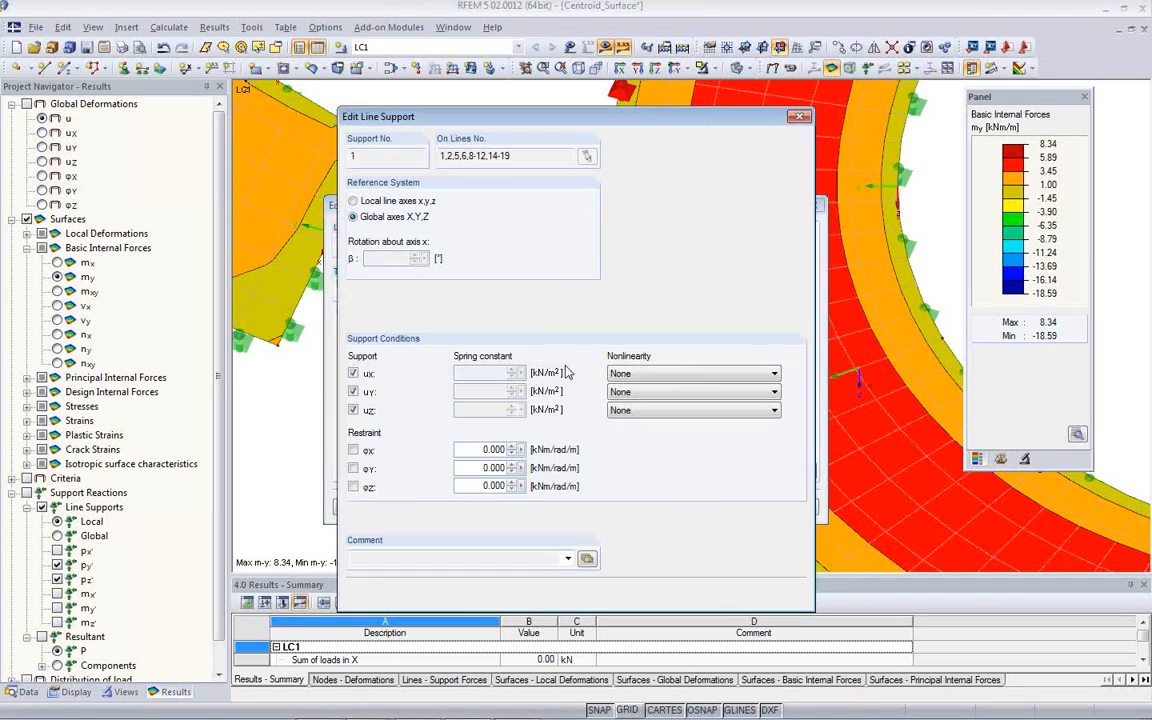
{"action": "left_click", "coordinate": [358, 201]}
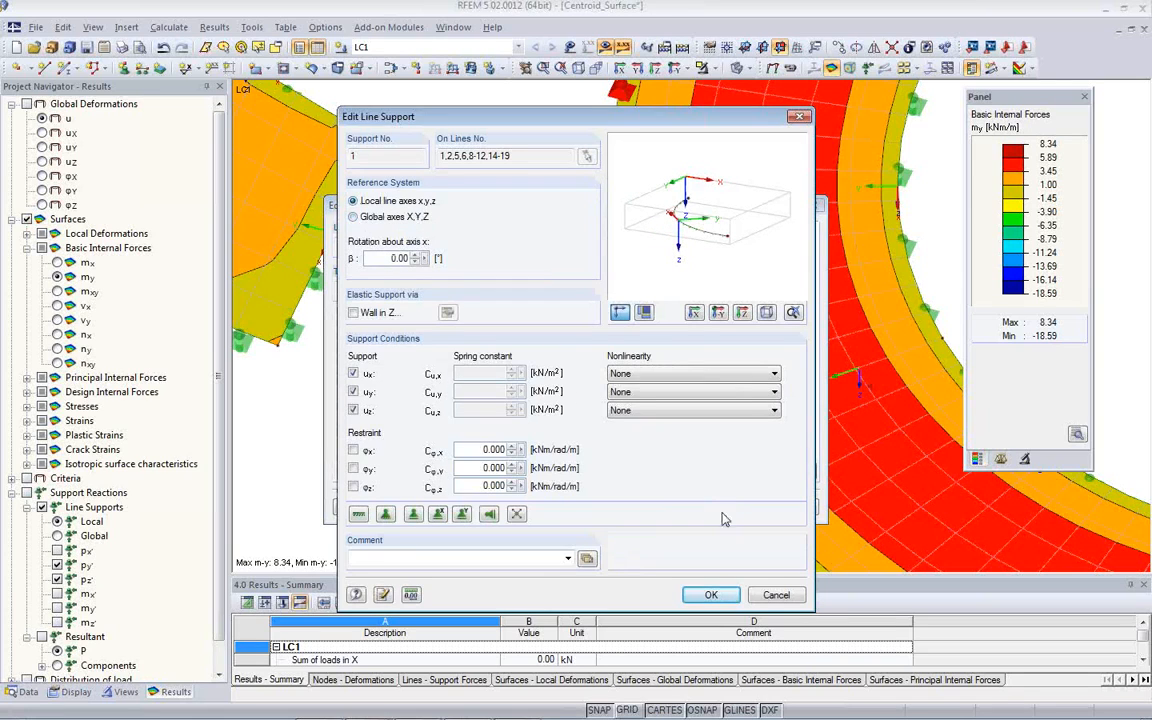
{"action": "left_click", "coordinate": [709, 594]}
{"action": "left_click", "coordinate": [548, 408]}
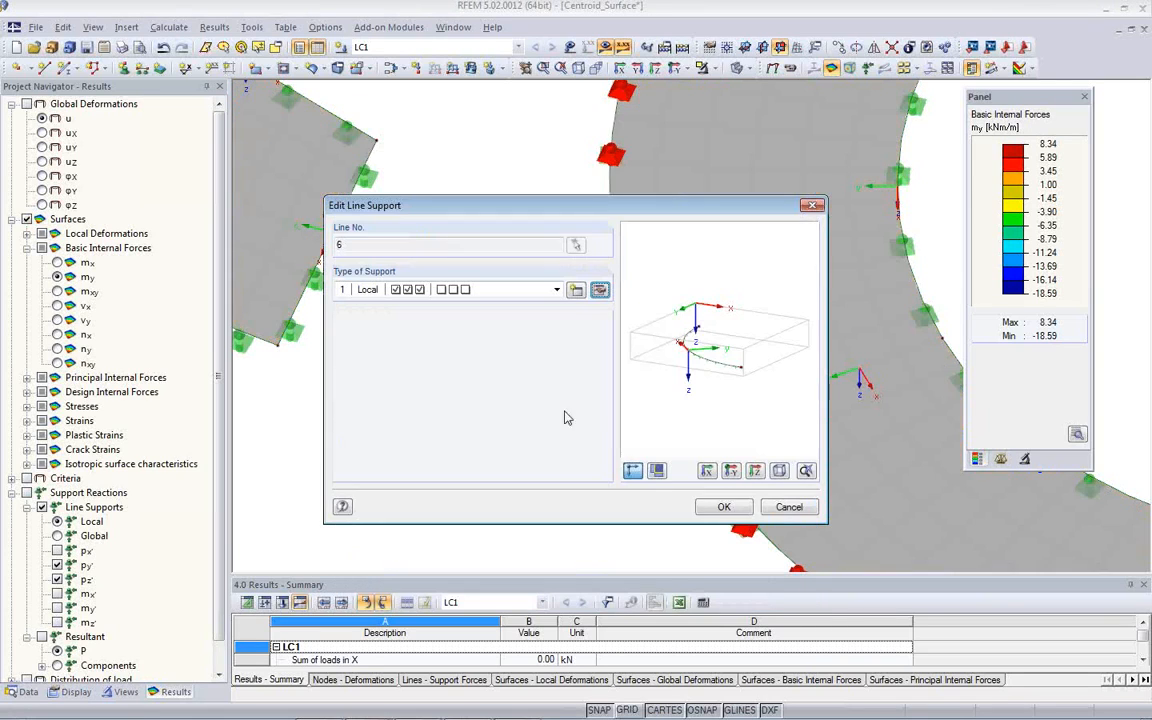
{"action": "left_click", "coordinate": [725, 506]}
Step: Recalculate load case LC1 with the locally oriented line supports and inspect the my distribution over the whole slab
{"action": "middle_click_drag", "start_coordinate": [654, 464], "coordinate": [494, 434]}
{"action": "scroll", "coordinate": [503, 432], "scroll_direction": "down", "scroll_amount": 3}
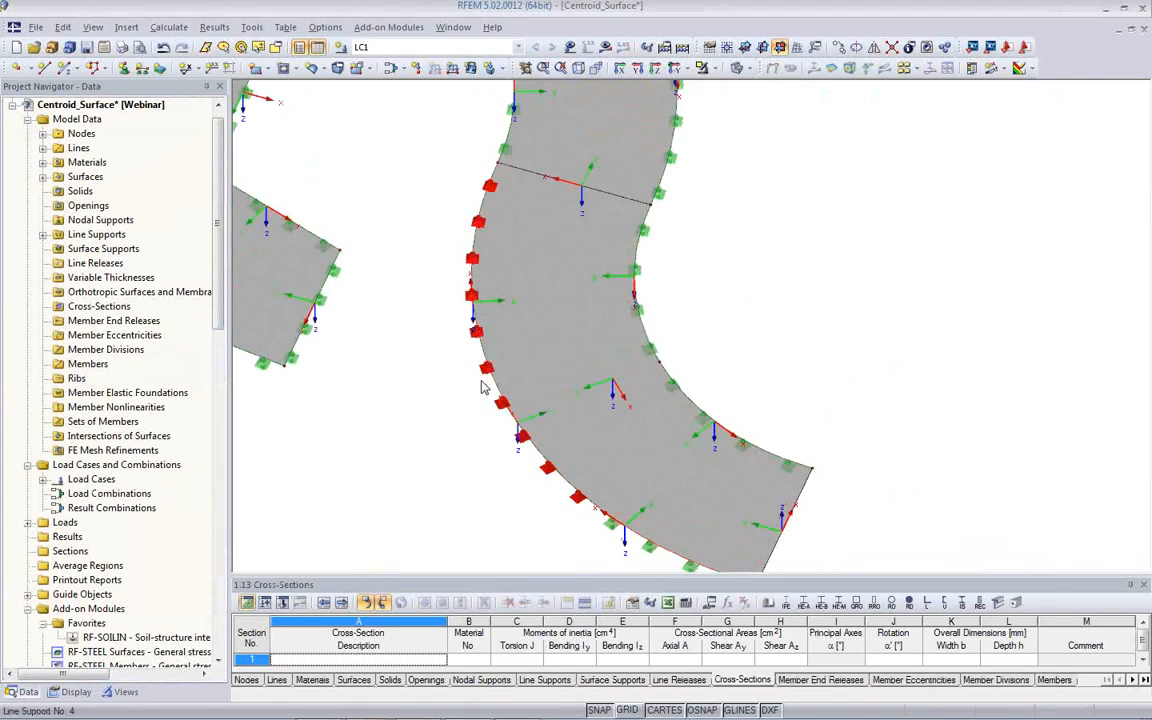
{"action": "scroll", "coordinate": [456, 362], "scroll_direction": "down", "scroll_amount": 3}
{"action": "middle_click_drag", "start_coordinate": [453, 386], "coordinate": [468, 480]}
{"action": "scroll", "coordinate": [468, 480], "scroll_direction": "down", "scroll_amount": 2}
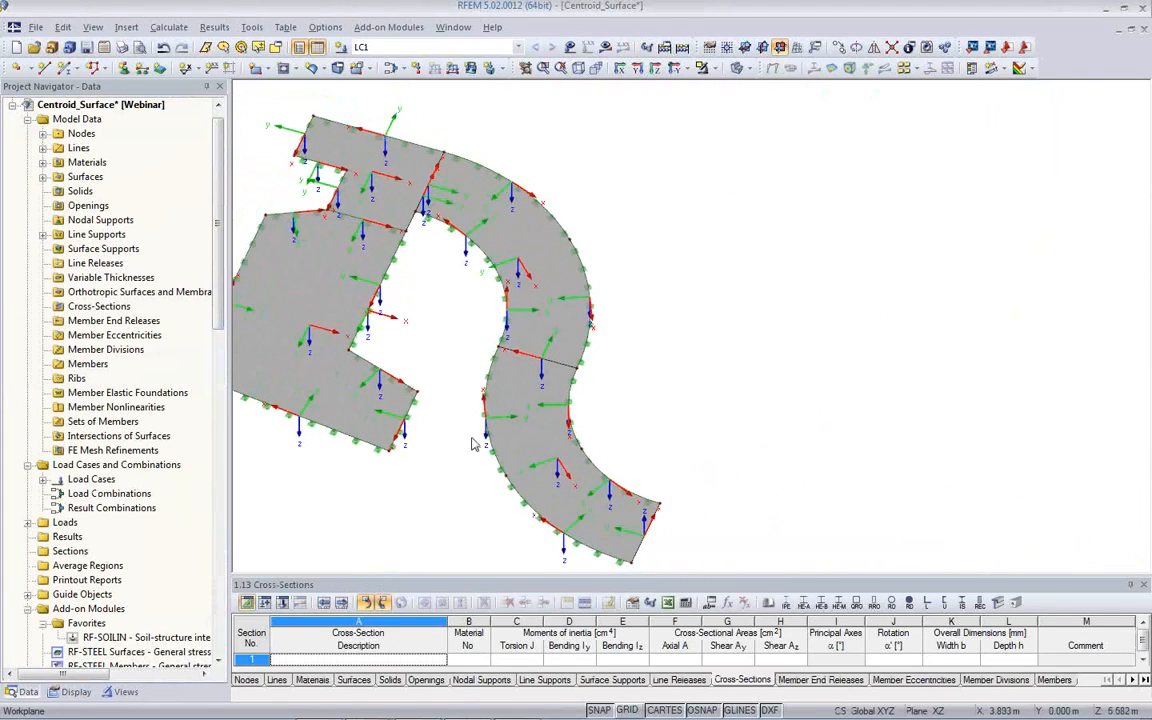
{"action": "left_click", "coordinate": [605, 47]}
{"action": "left_click", "coordinate": [548, 401]}
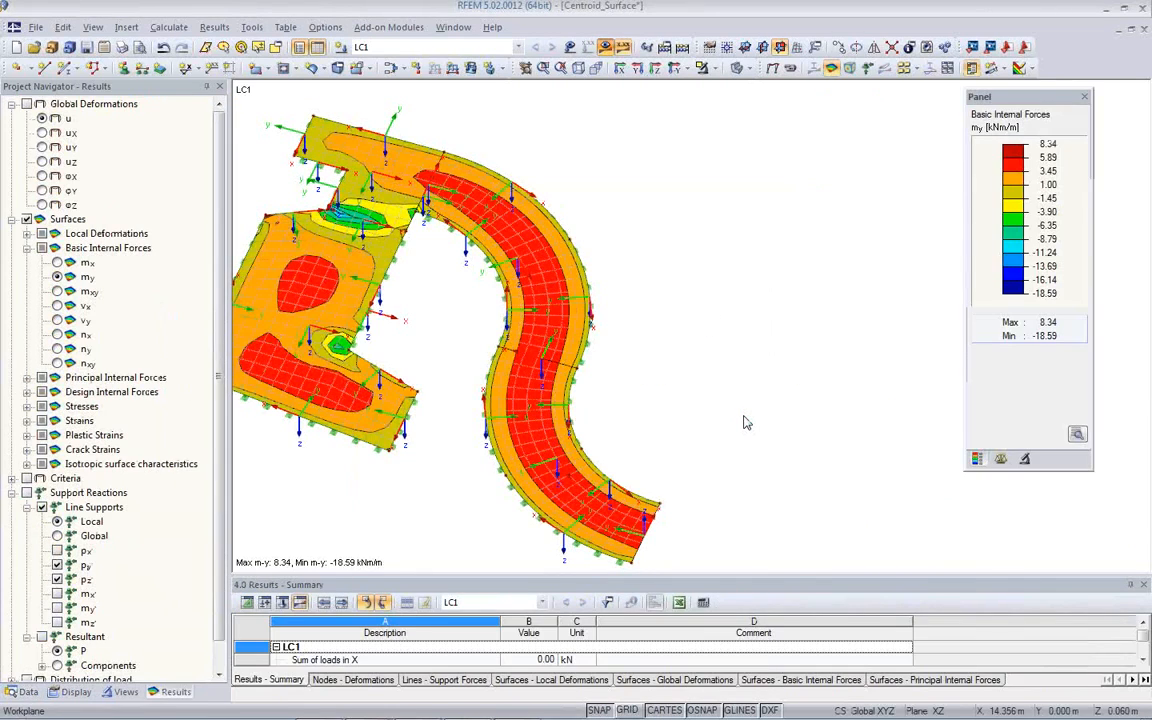
{"action": "middle_click_drag", "start_coordinate": [689, 408], "coordinate": [803, 396]}
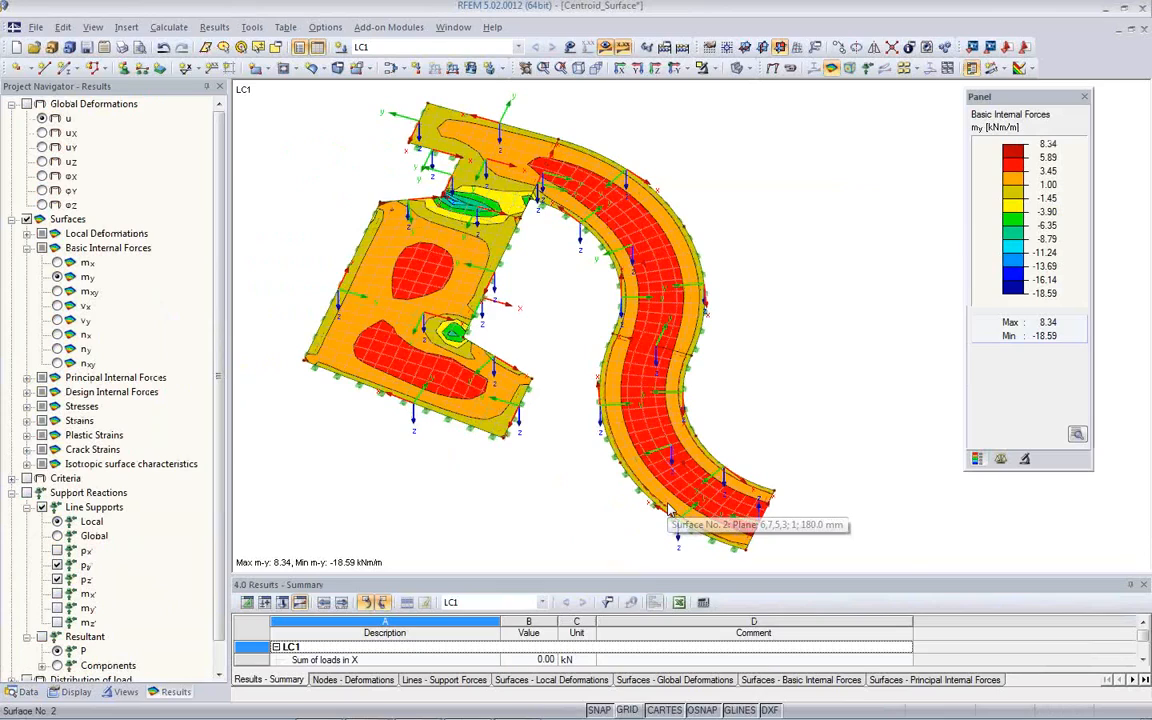
{"action": "middle_click_drag", "start_coordinate": [869, 478], "coordinate": [600, 418], "text": "ctrl"}
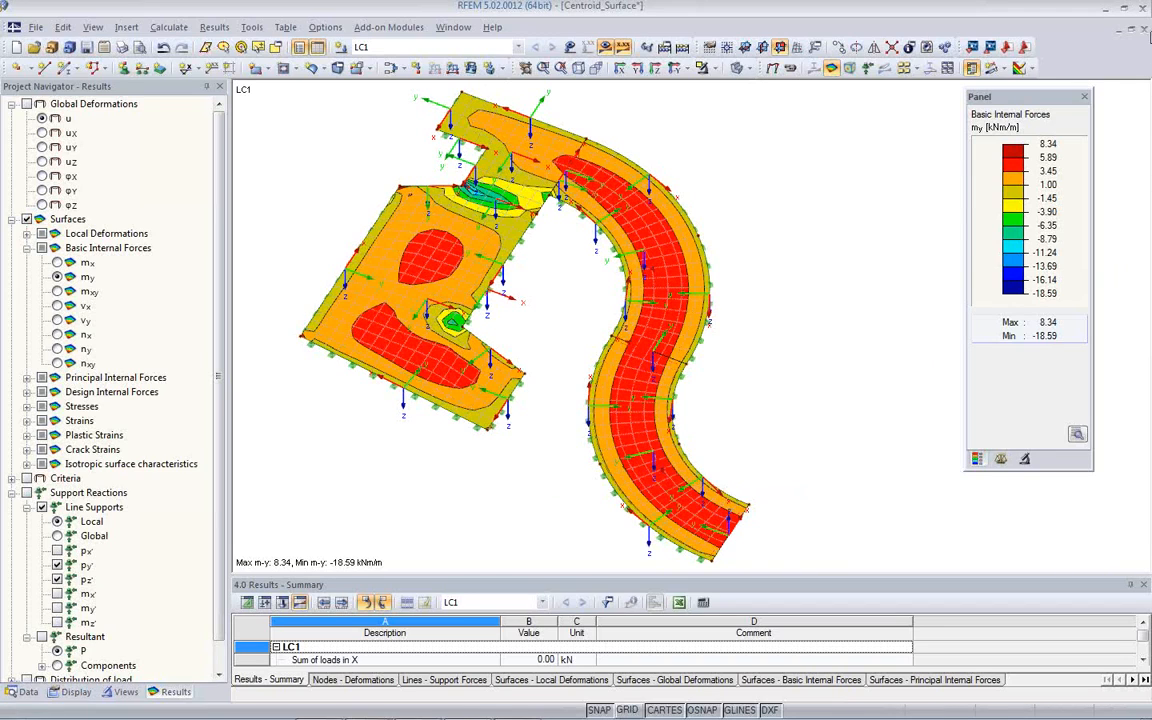
Step: Save and close the Centroid_Surface model, and open the Friction model from the Webinar project
{"action": "left_click", "coordinate": [1144, 29]}
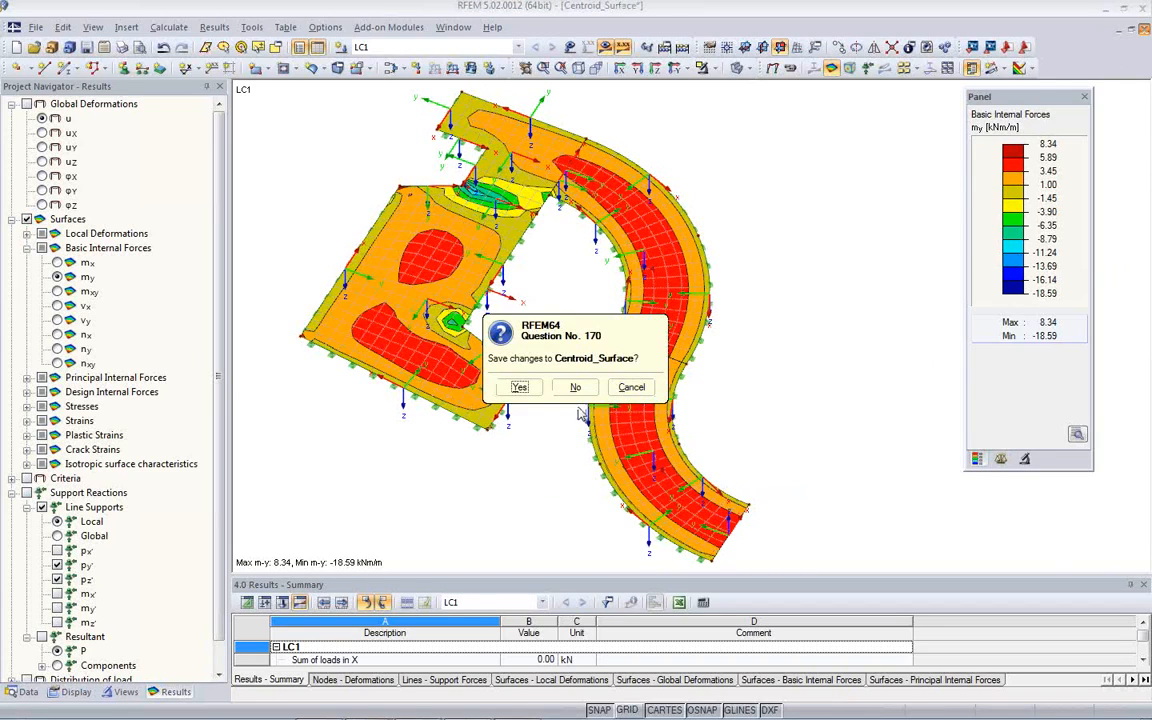
{"action": "left_click", "coordinate": [521, 388]}
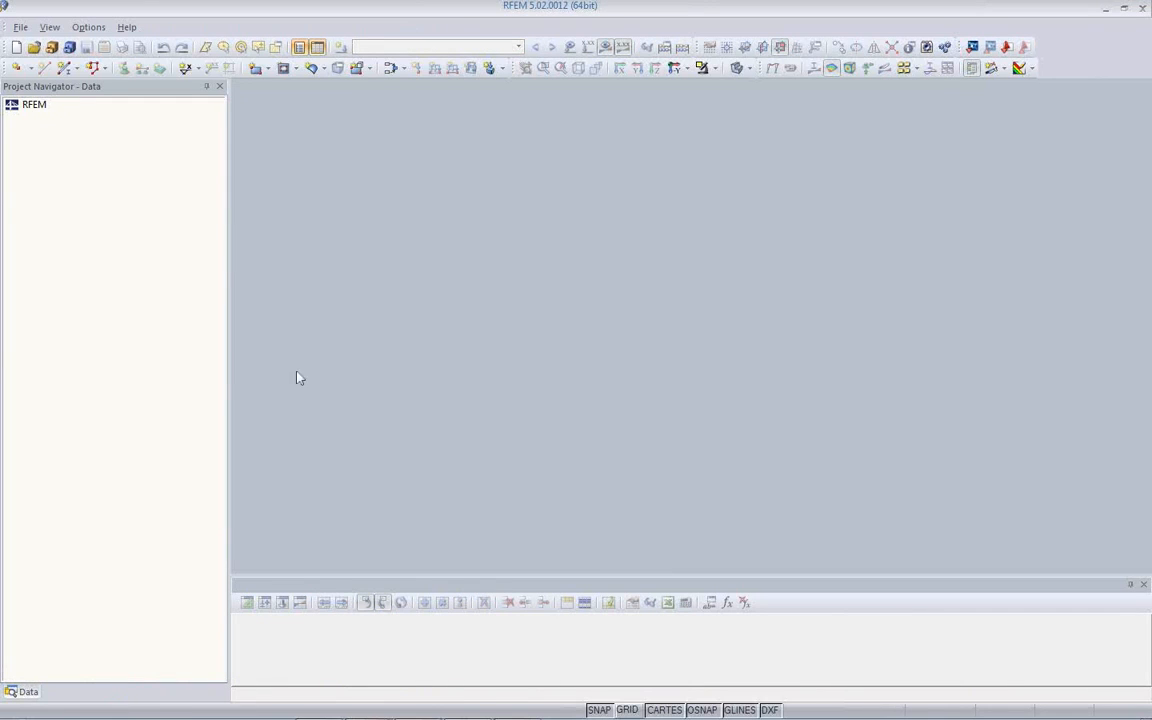
{"action": "left_click", "coordinate": [51, 47]}
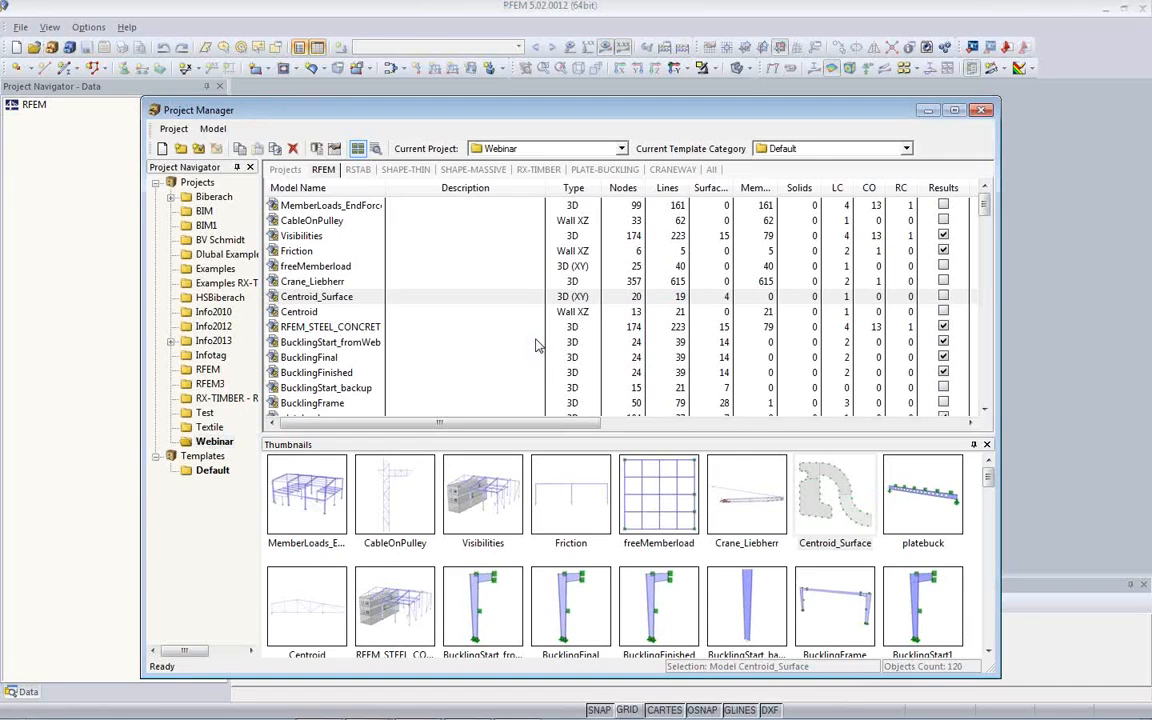
{"action": "double_click", "coordinate": [578, 503]}
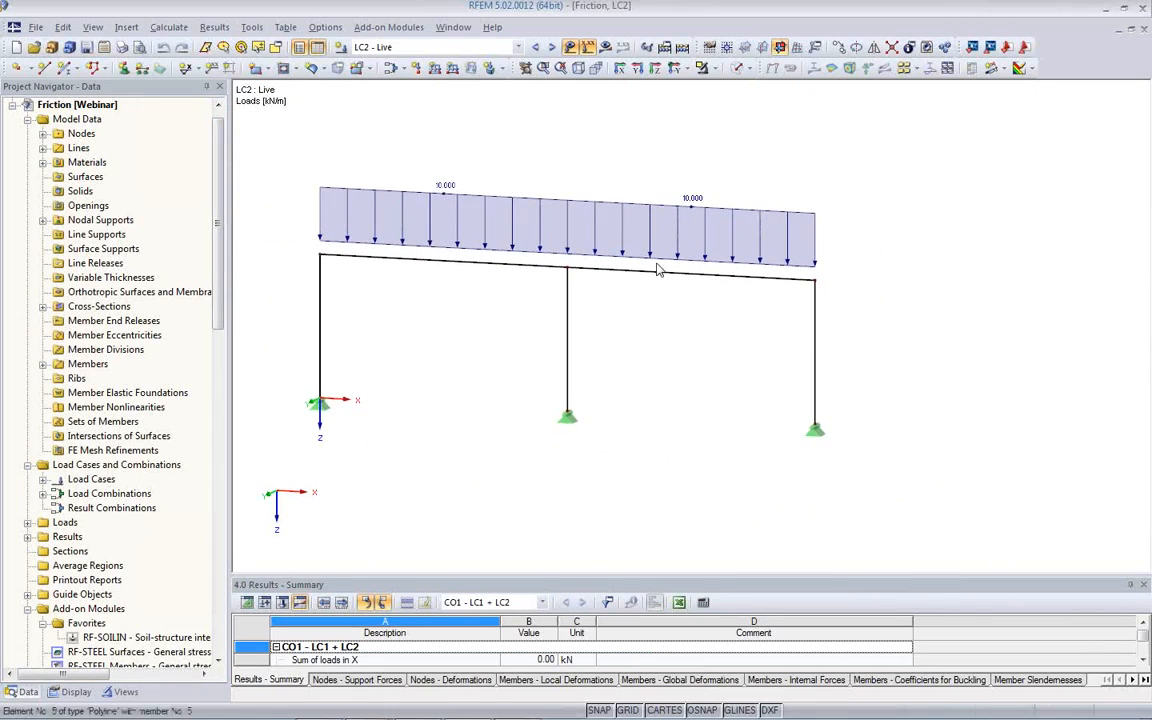
Step: Review the frame loads of LC1 - Gravity, LC2 - Live and load combination CO1 in turn
{"action": "left_click", "coordinate": [470, 47]}
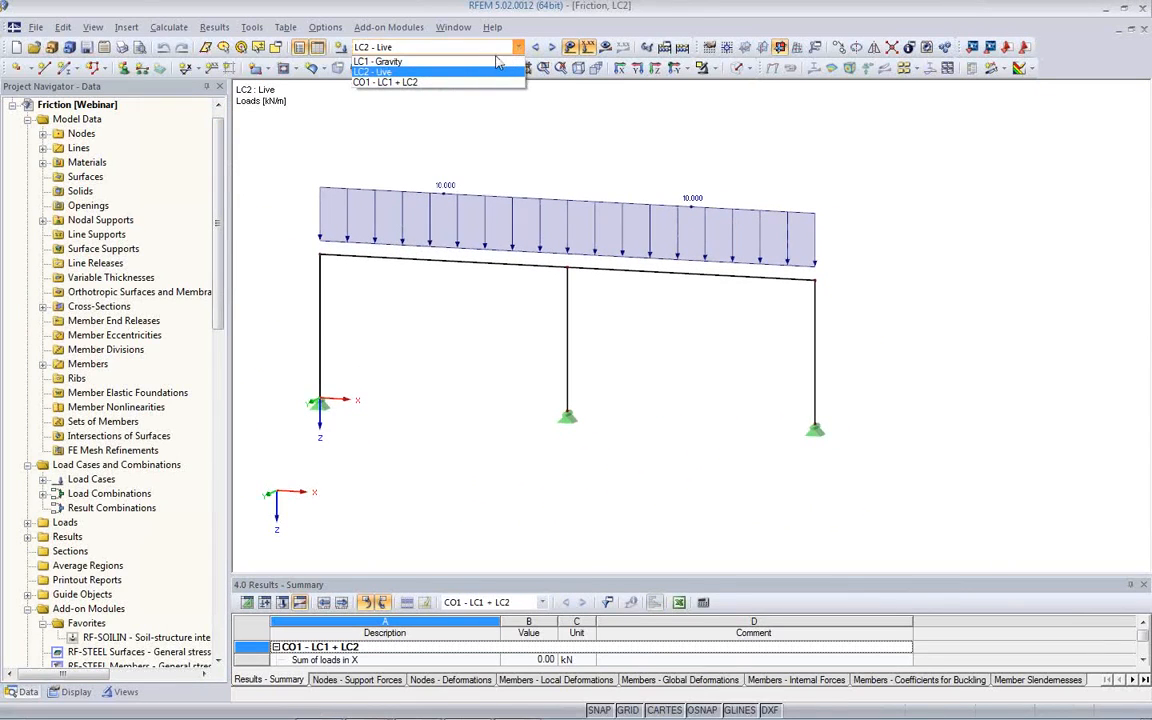
{"action": "left_click", "coordinate": [448, 61]}
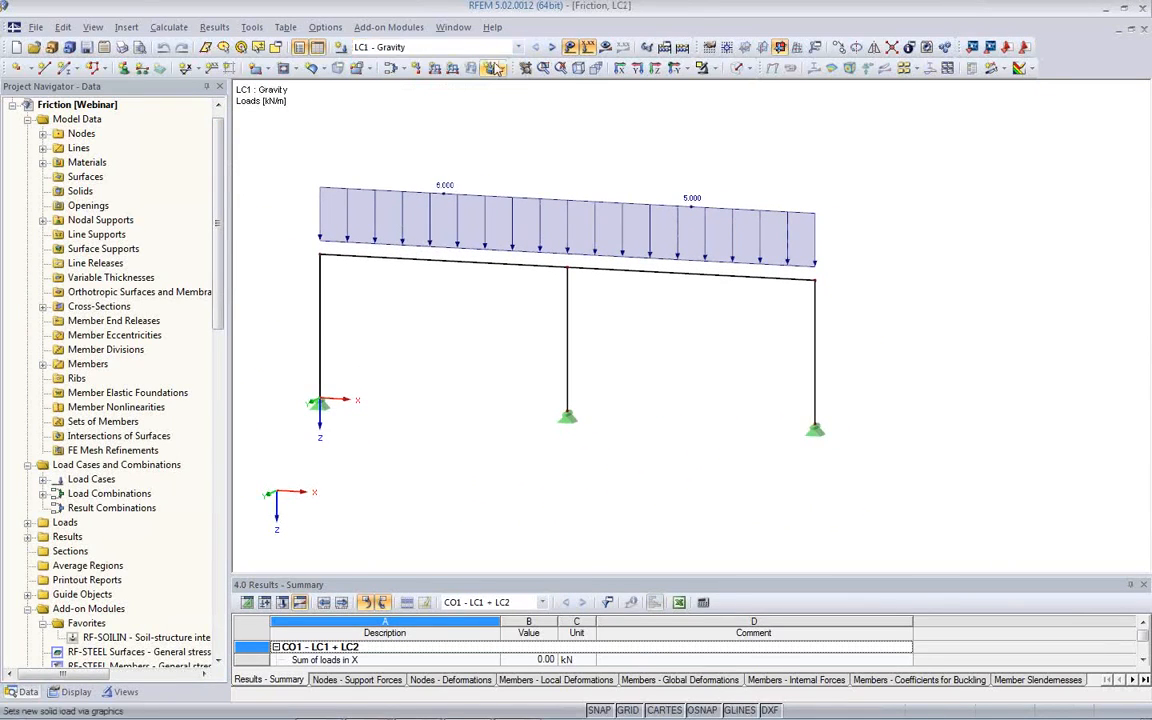
{"action": "left_click", "coordinate": [555, 48]}
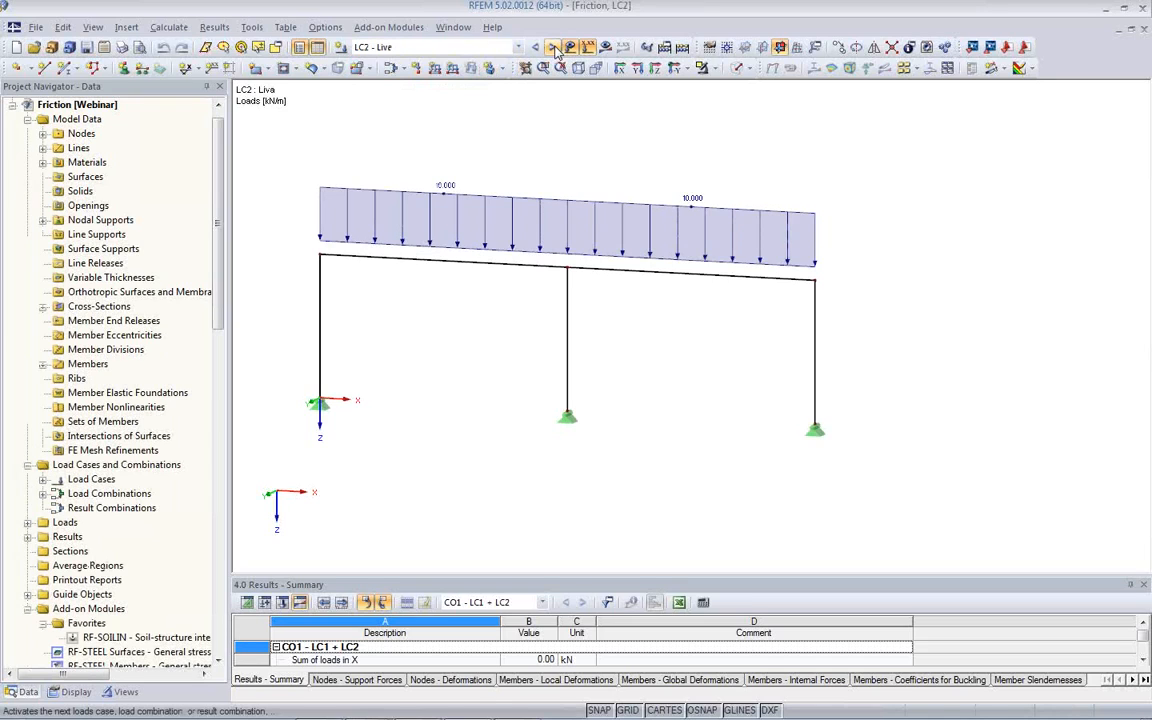
{"action": "left_click", "coordinate": [553, 48]}
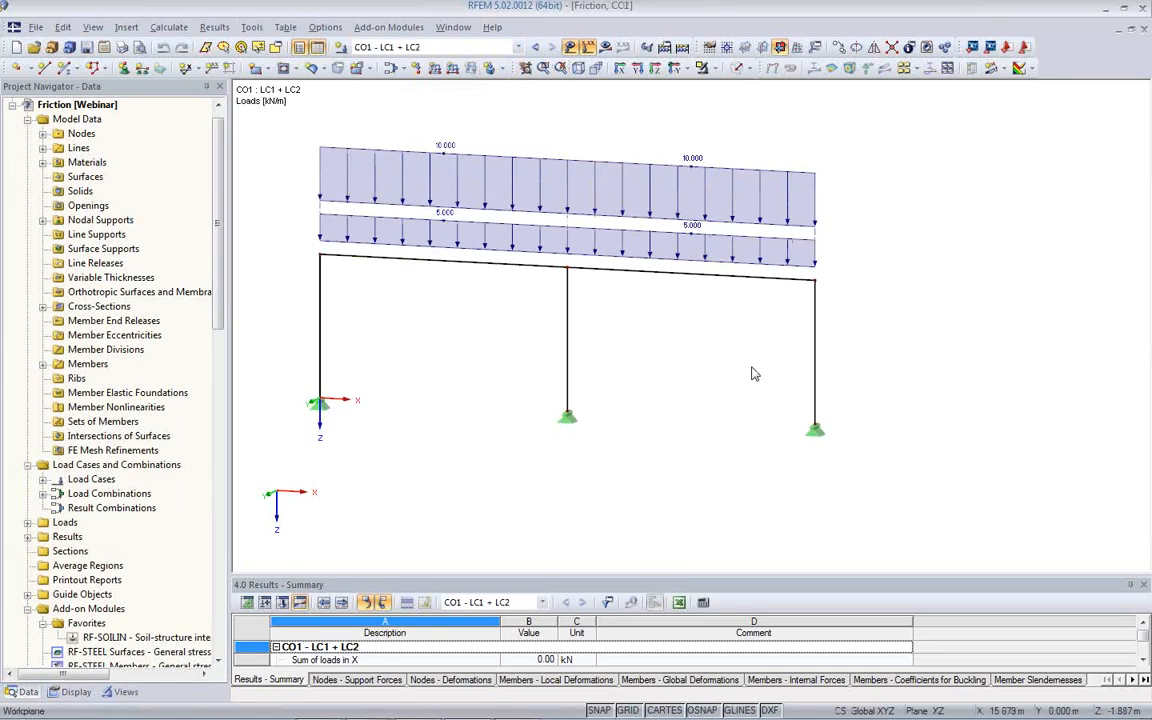
{"action": "middle_click_drag", "start_coordinate": [755, 374], "coordinate": [666, 383], "text": "ctrl"}
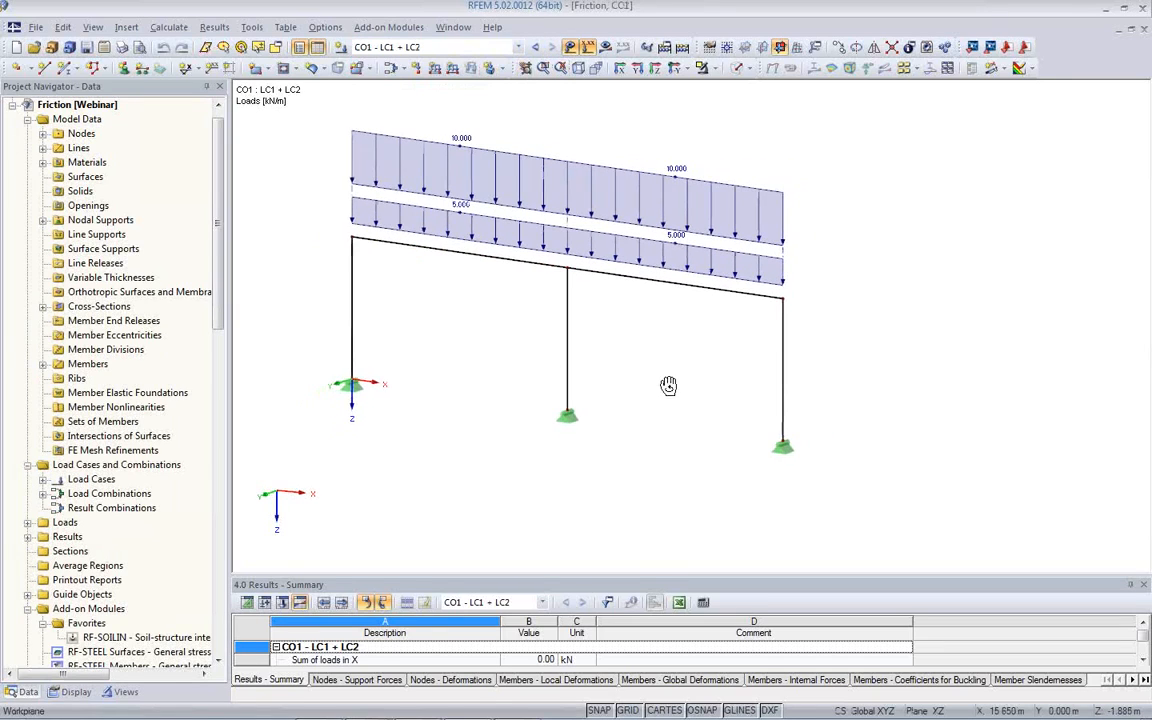
Step: Display the CO1 results and inspect the deformations and support reactions at the outer column base on node 5
{"action": "left_click", "coordinate": [605, 47]}
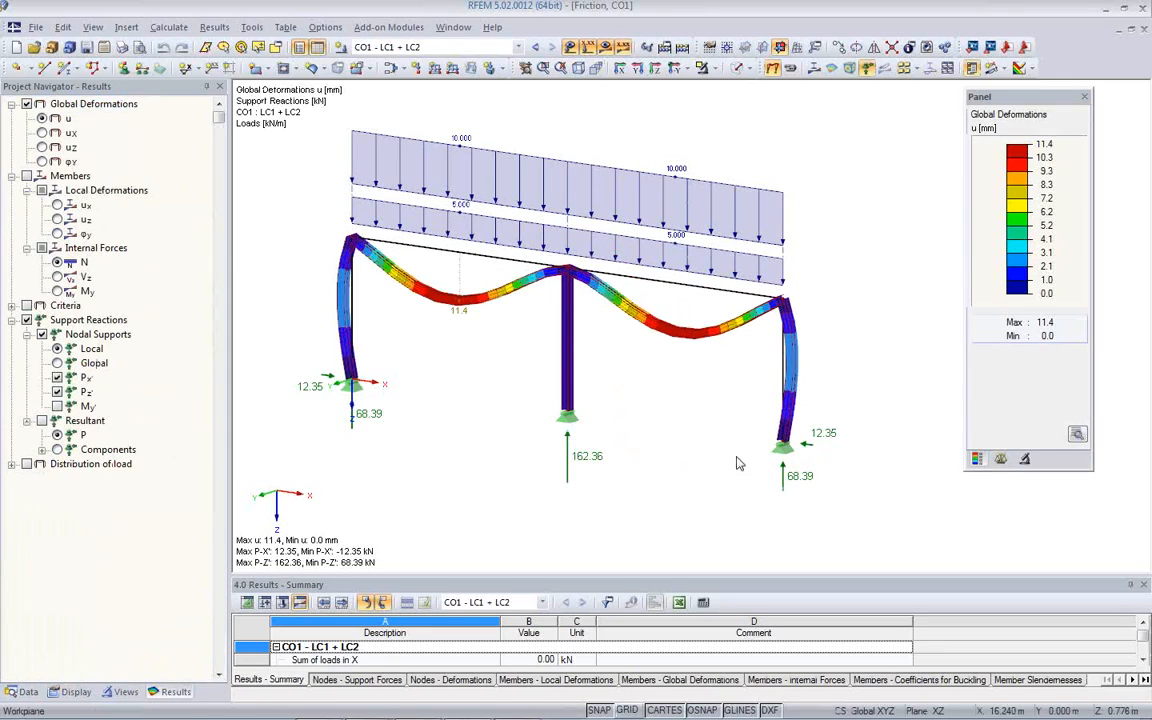
{"action": "middle_click_drag", "start_coordinate": [730, 452], "coordinate": [685, 442]}
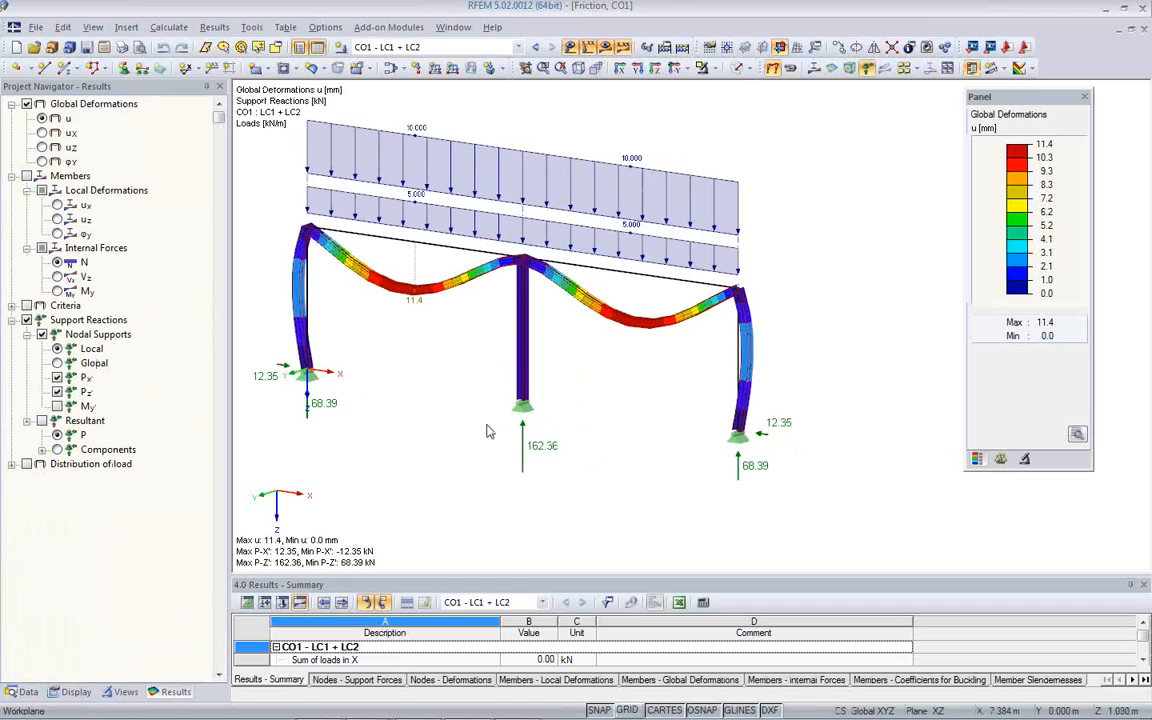
{"action": "scroll", "coordinate": [643, 418], "scroll_direction": "up", "scroll_amount": 1}
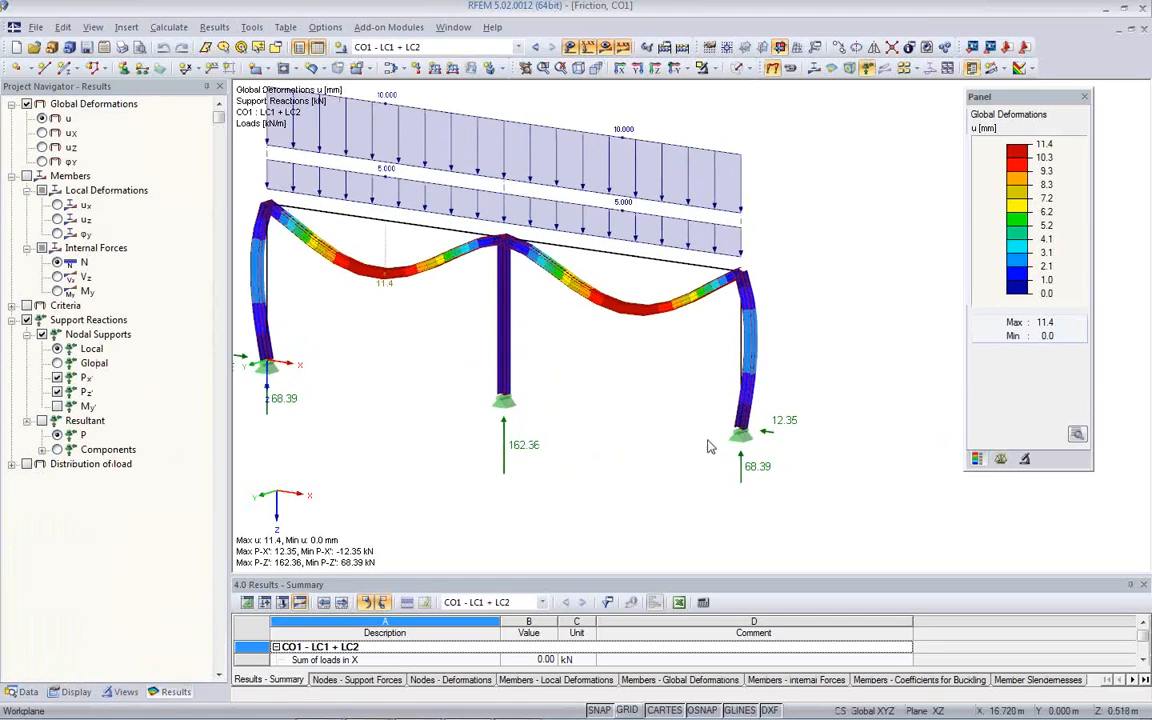
{"action": "scroll", "coordinate": [690, 400], "scroll_direction": "up", "scroll_amount": 5}
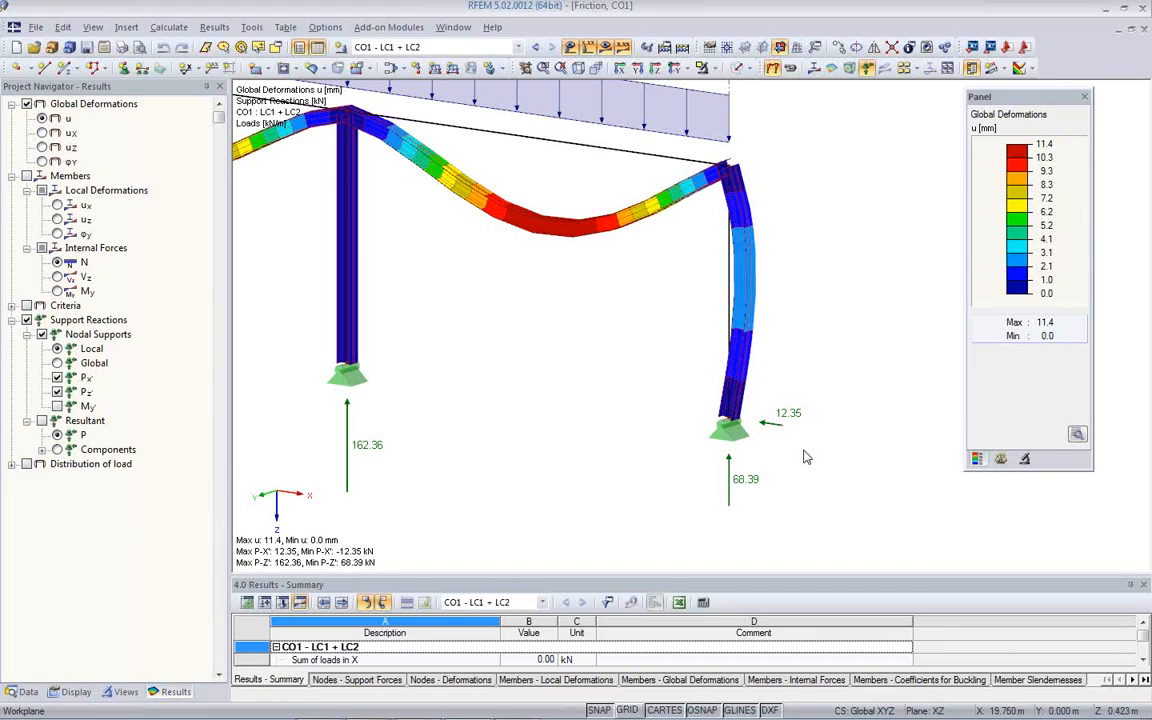
Step: Create a new nodal support type for node 5 with nonlinearity Friction PZ' for the uX' support
{"action": "double_click", "coordinate": [735, 443]}
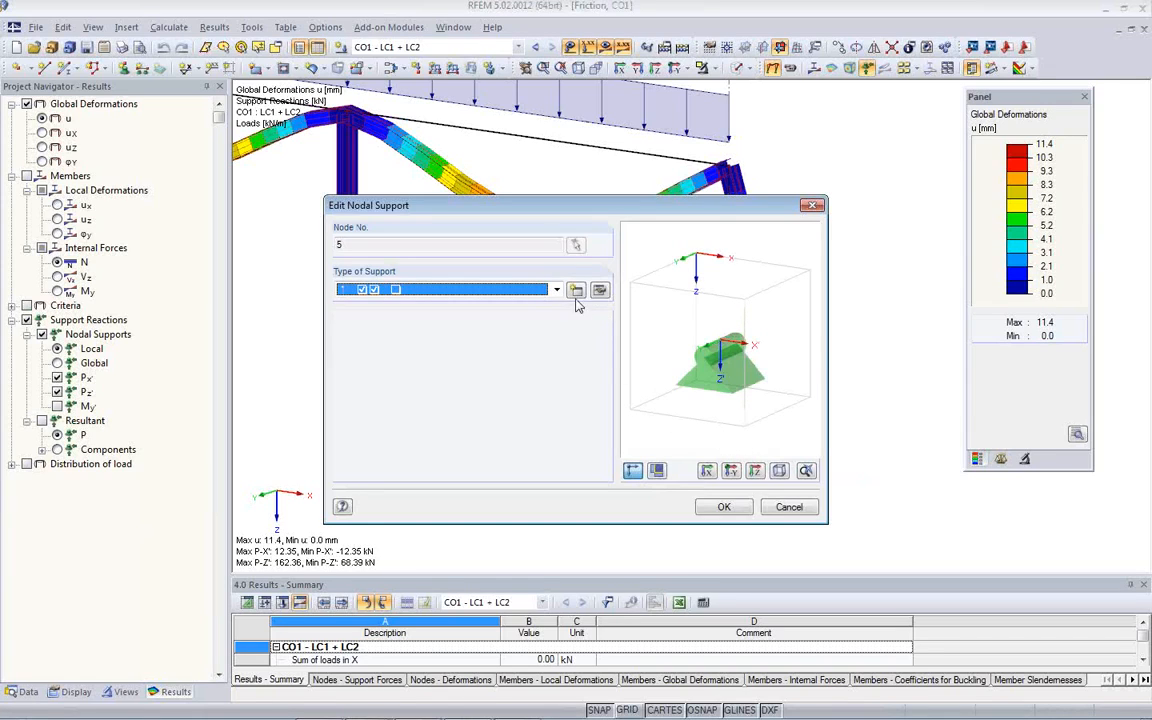
{"action": "left_click", "coordinate": [576, 292]}
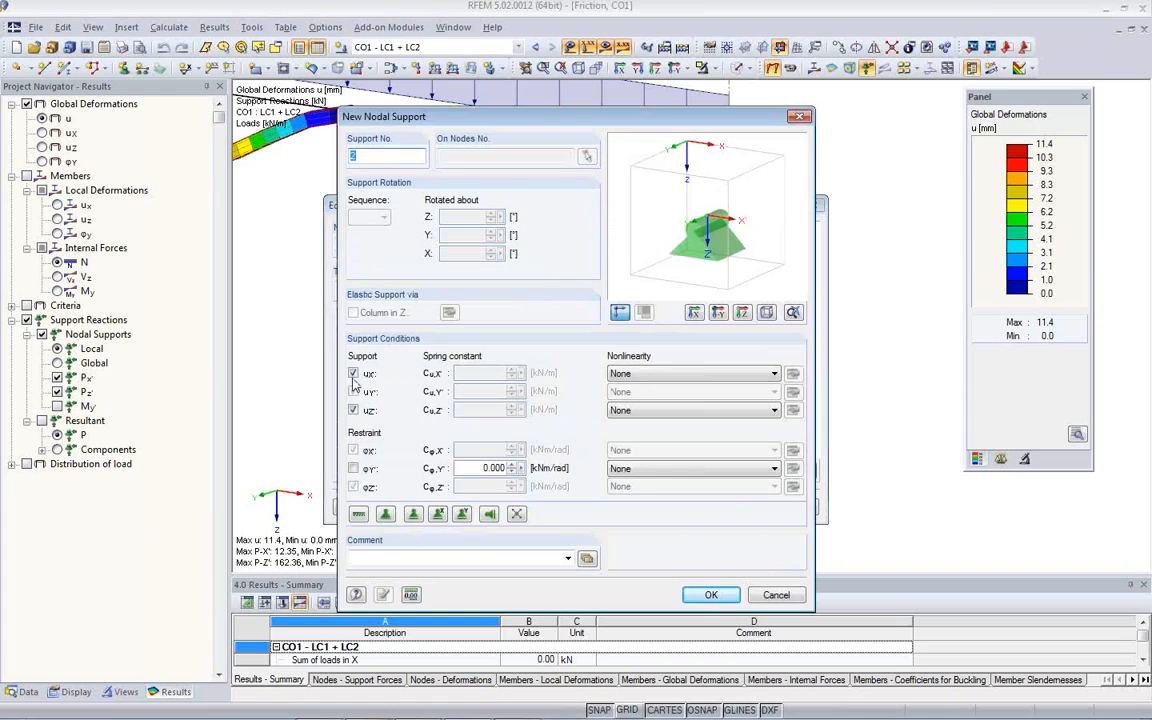
{"action": "left_click", "coordinate": [695, 376]}
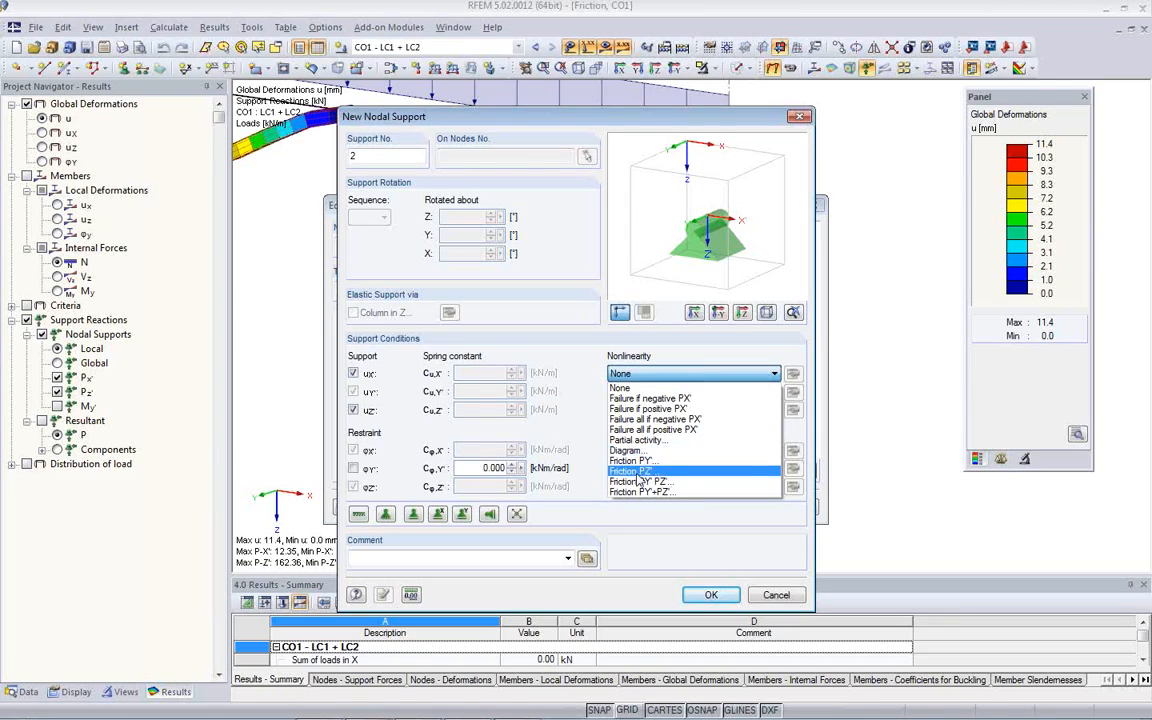
{"action": "left_click", "coordinate": [657, 472]}
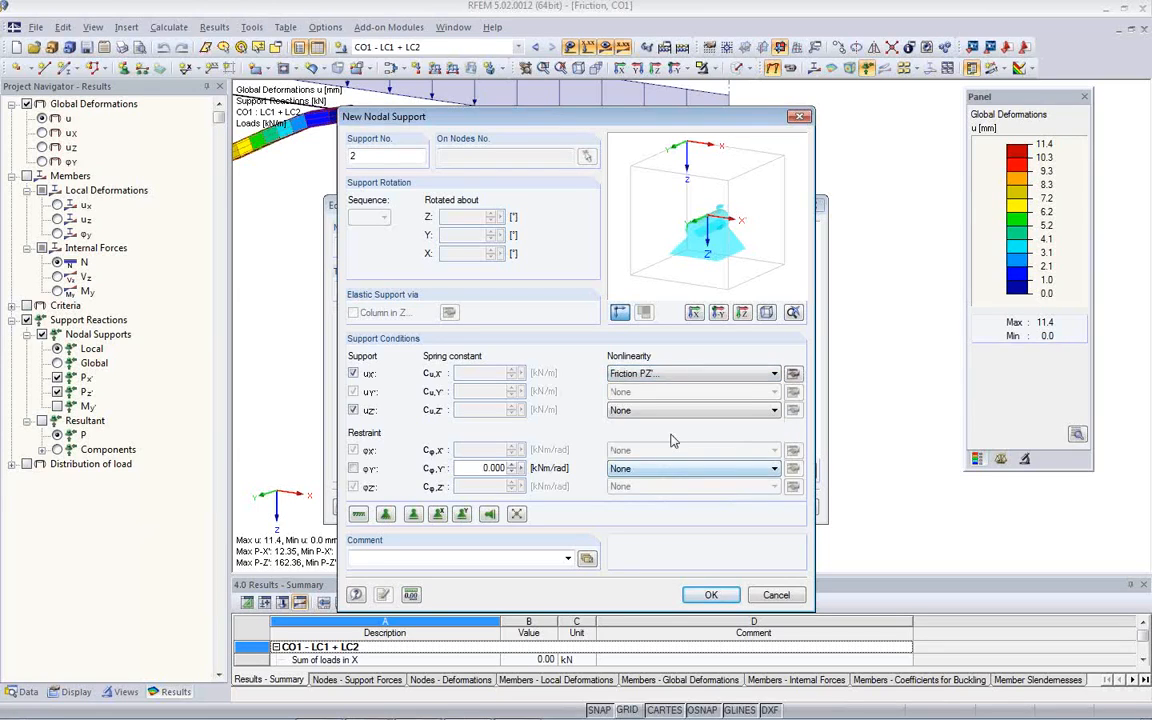
Step: Accept the friction coefficient µx of 0.10 and assign the new support type to node 5
{"action": "left_click", "coordinate": [792, 374]}
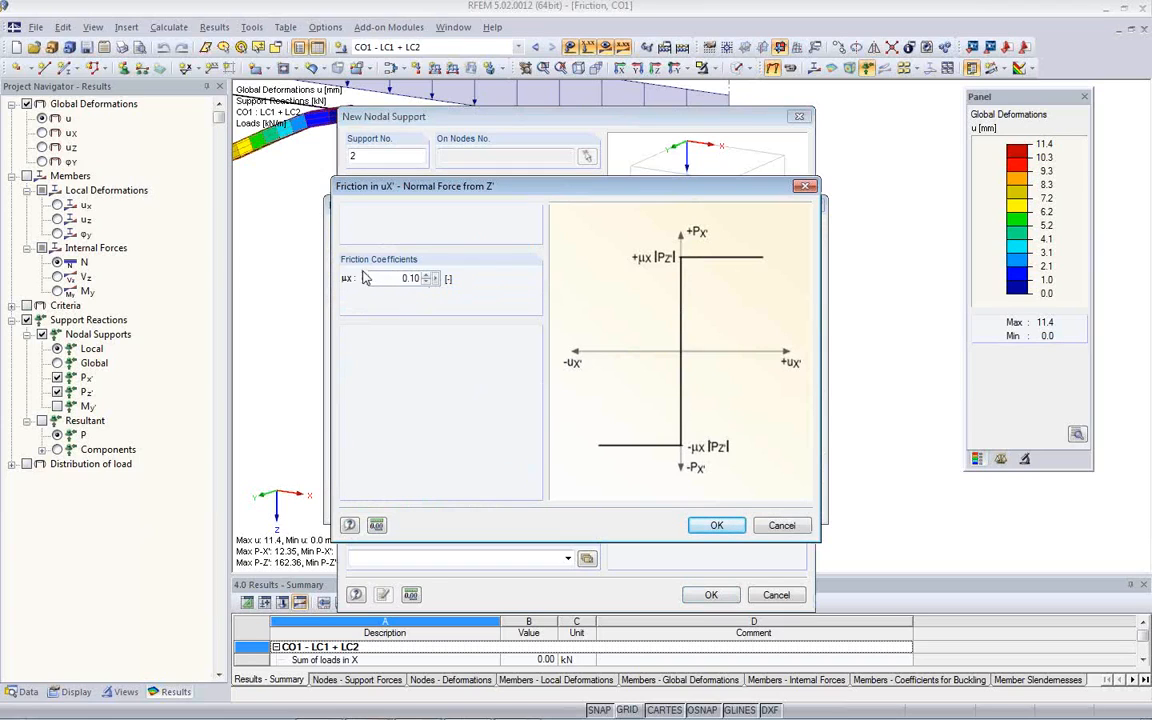
{"action": "left_click_drag", "start_coordinate": [388, 277], "coordinate": [437, 280]}
{"action": "left_click", "coordinate": [381, 282]}
{"action": "left_click", "coordinate": [716, 524]}
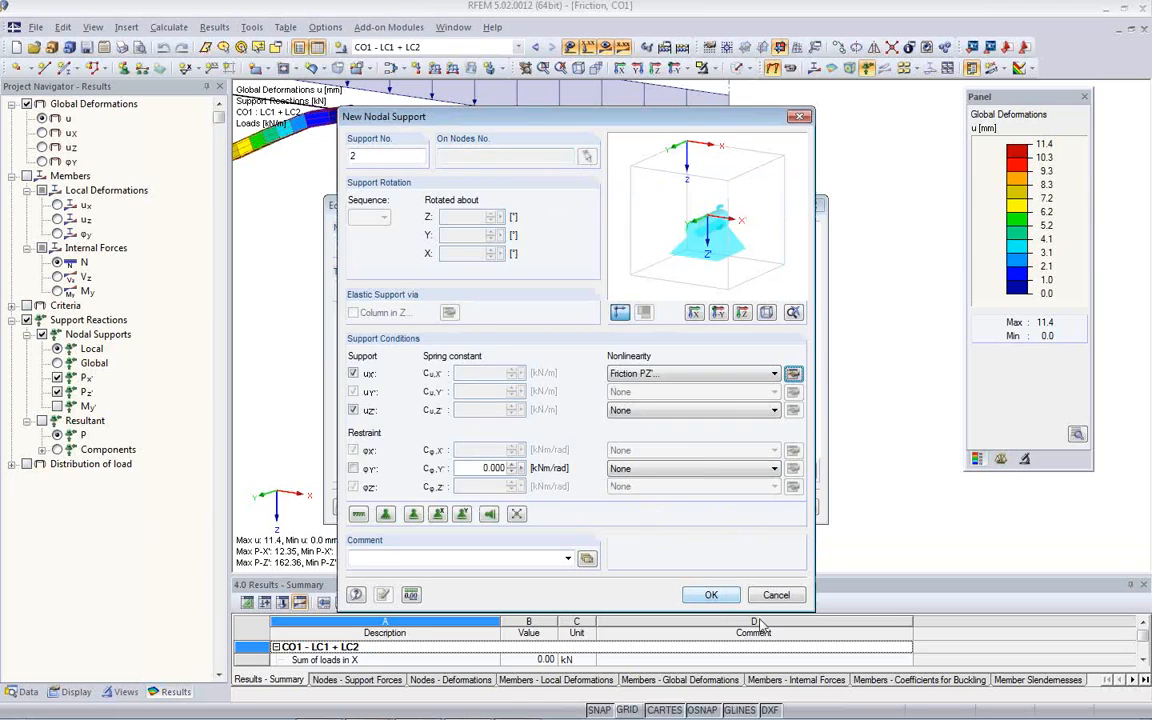
{"action": "left_click", "coordinate": [710, 595]}
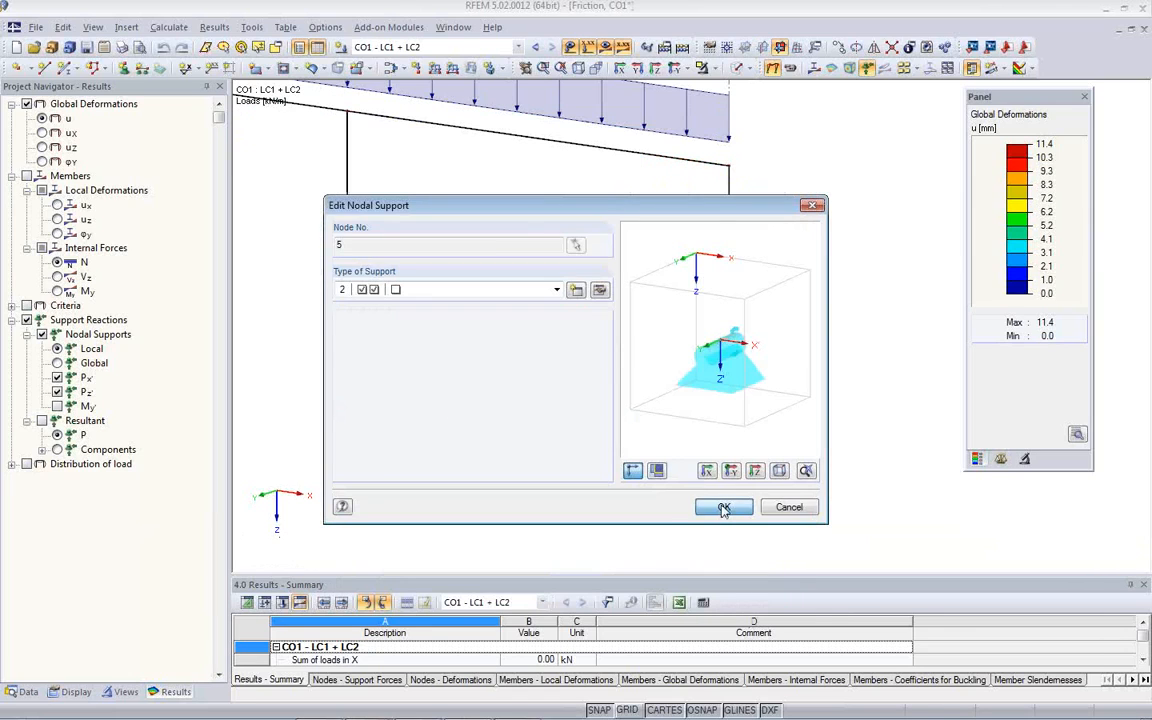
{"action": "left_click", "coordinate": [724, 509]}
Step: Inspect the friction support on node 5 and recalculate load combination CO1
{"action": "scroll", "coordinate": [745, 421], "scroll_direction": "up", "scroll_amount": 3}
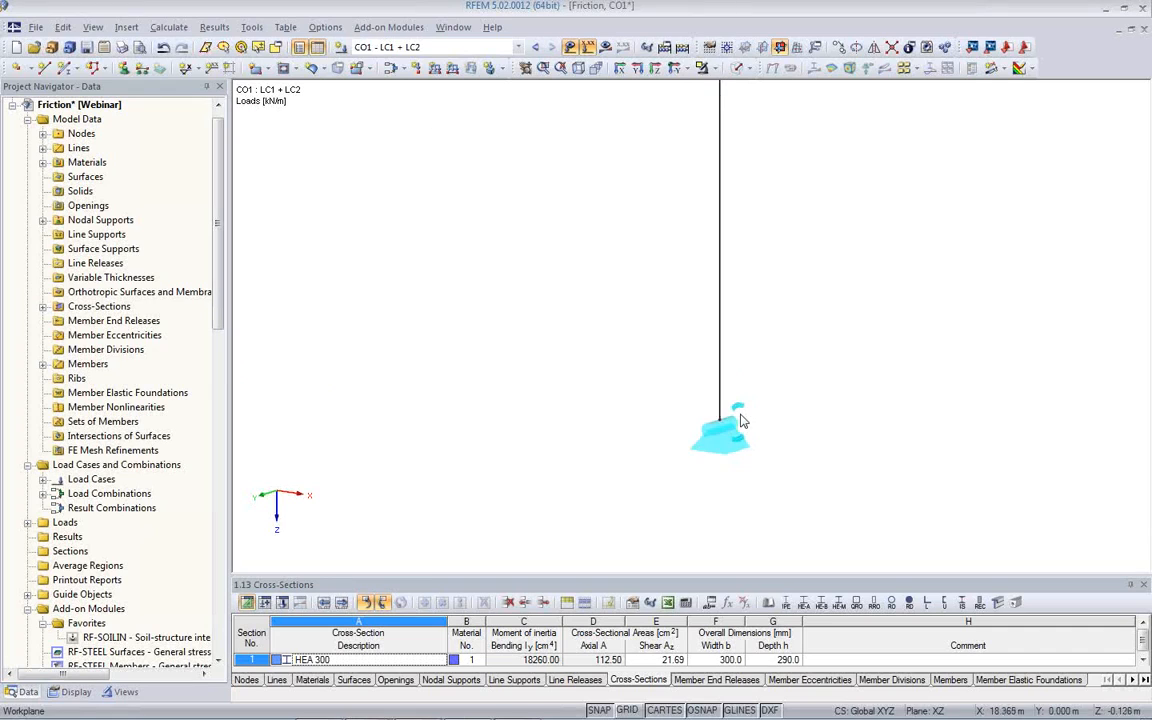
{"action": "left_click", "coordinate": [733, 440]}
{"action": "scroll", "coordinate": [660, 478], "scroll_direction": "down", "scroll_amount": 2}
{"action": "middle_click_drag", "start_coordinate": [641, 456], "coordinate": [620, 437]}
{"action": "scroll", "coordinate": [616, 438], "scroll_direction": "down", "scroll_amount": 3}
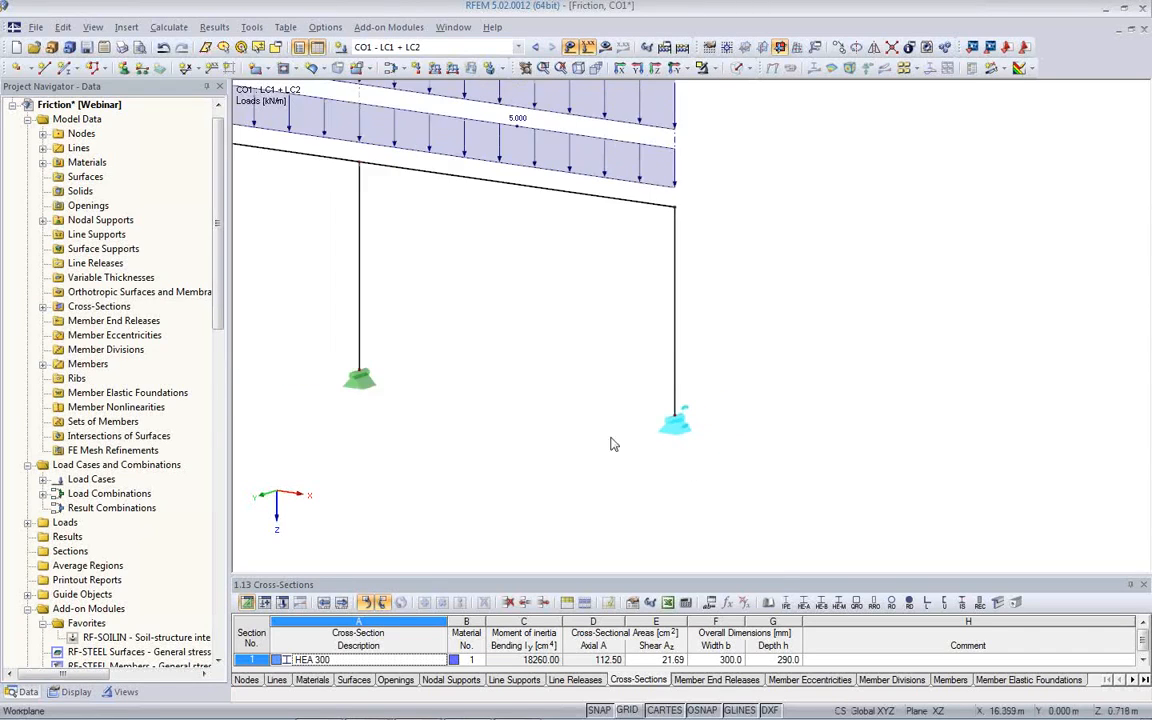
{"action": "left_click", "coordinate": [605, 48]}
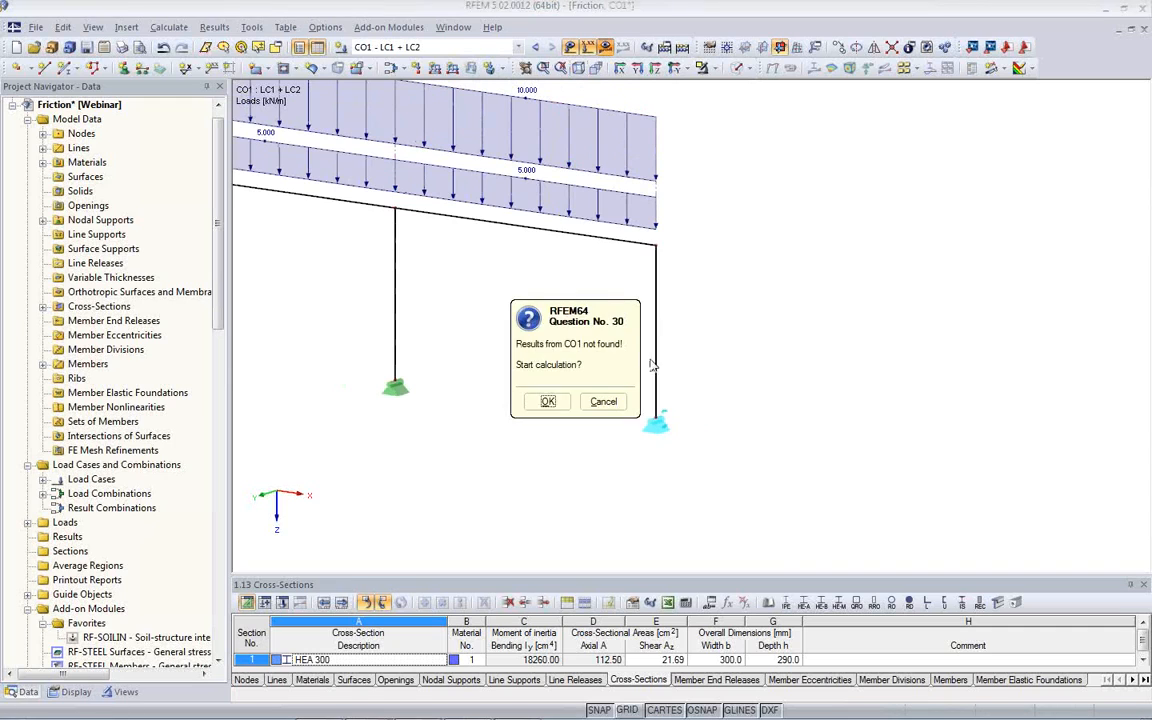
{"action": "left_click", "coordinate": [553, 403]}
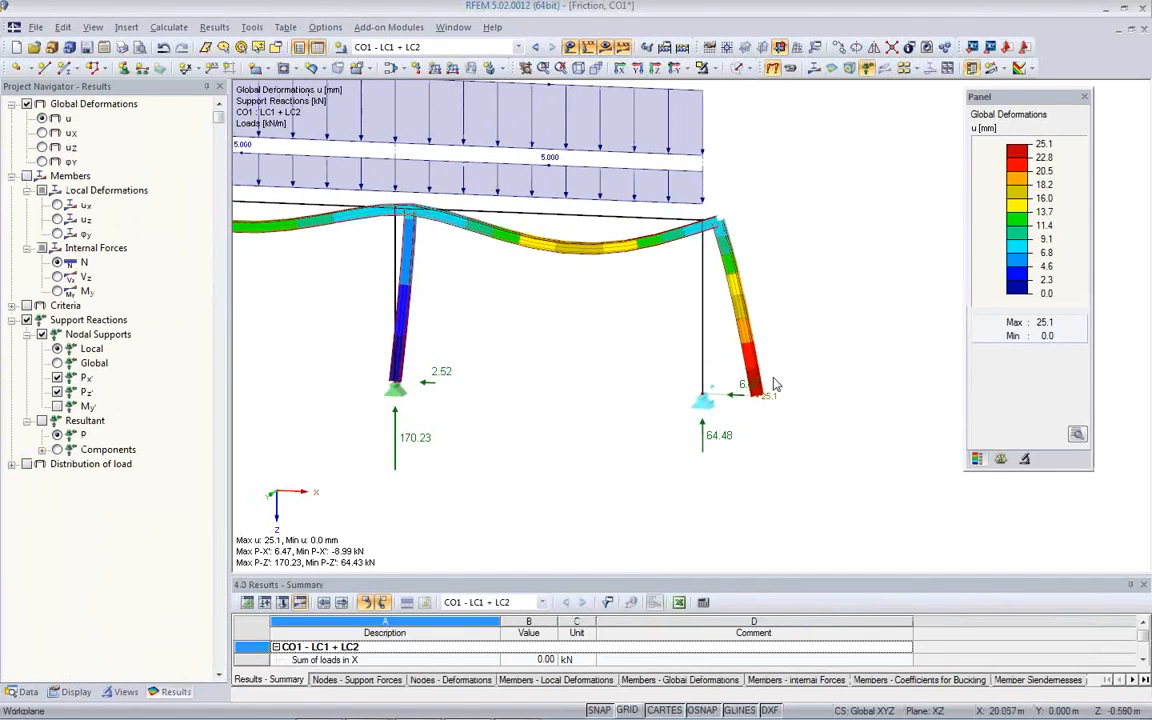
Step: Examine the CO1 horizontal and vertical reactions and the column base displacement at the friction support
{"action": "scroll", "coordinate": [757, 408], "scroll_direction": "up", "scroll_amount": 3}
{"action": "scroll", "coordinate": [757, 408], "scroll_direction": "up", "scroll_amount": 2}
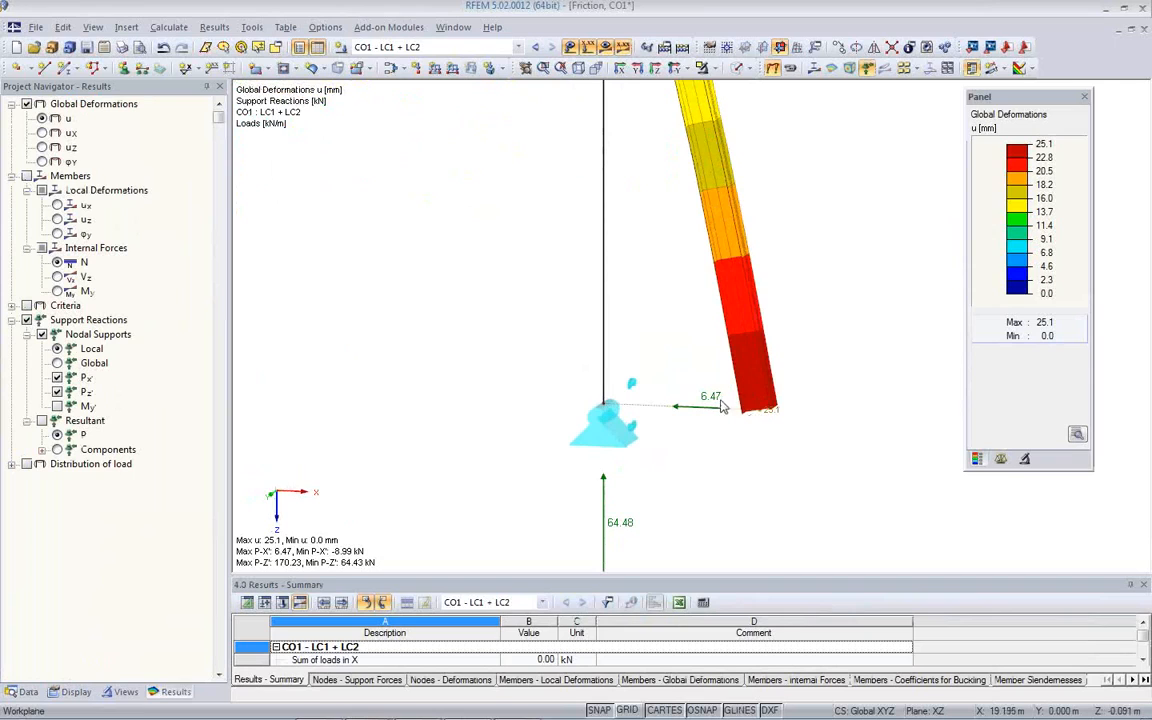
{"action": "middle_click_drag", "start_coordinate": [682, 473], "coordinate": [647, 356]}
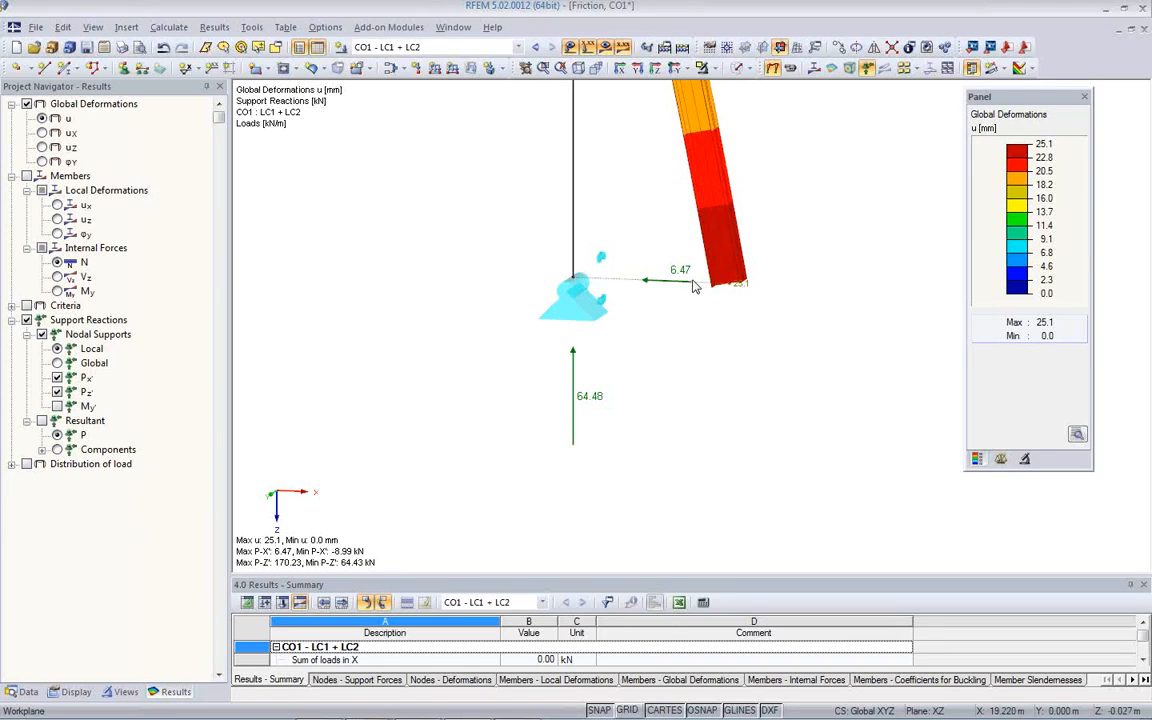
{"action": "scroll", "coordinate": [676, 340], "scroll_direction": "down", "scroll_amount": 2}
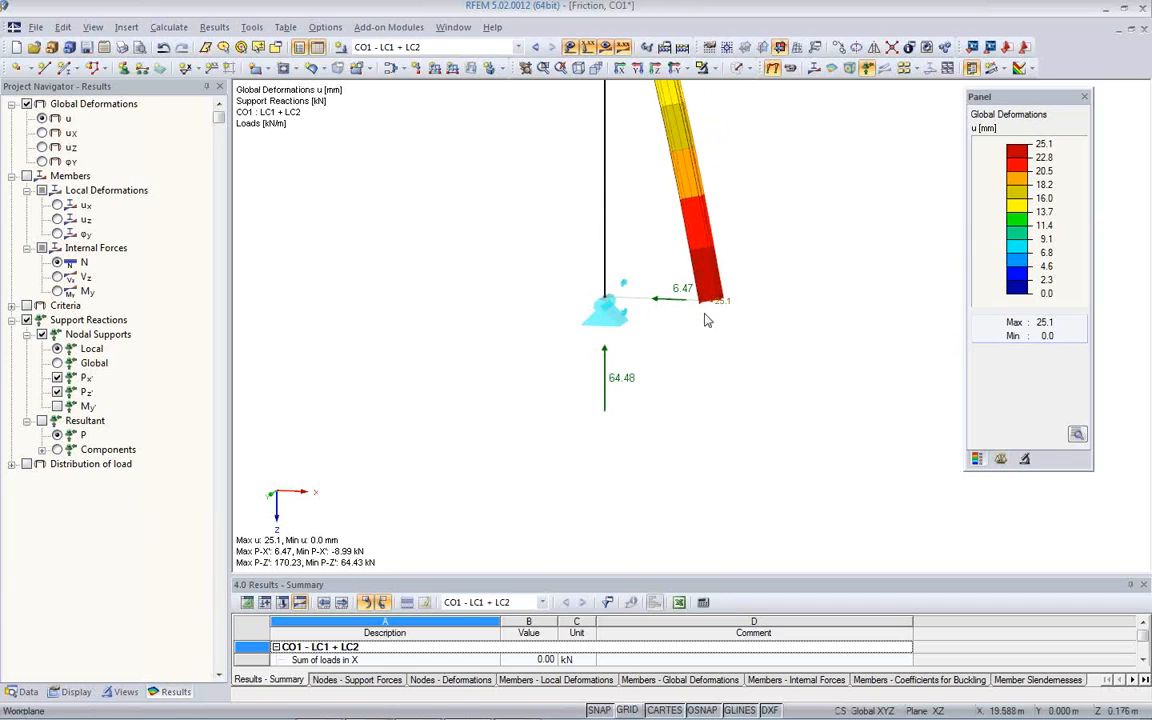
{"action": "middle_click_drag", "start_coordinate": [699, 314], "coordinate": [716, 461]}
{"action": "scroll", "coordinate": [735, 425], "scroll_direction": "down", "scroll_amount": 3}
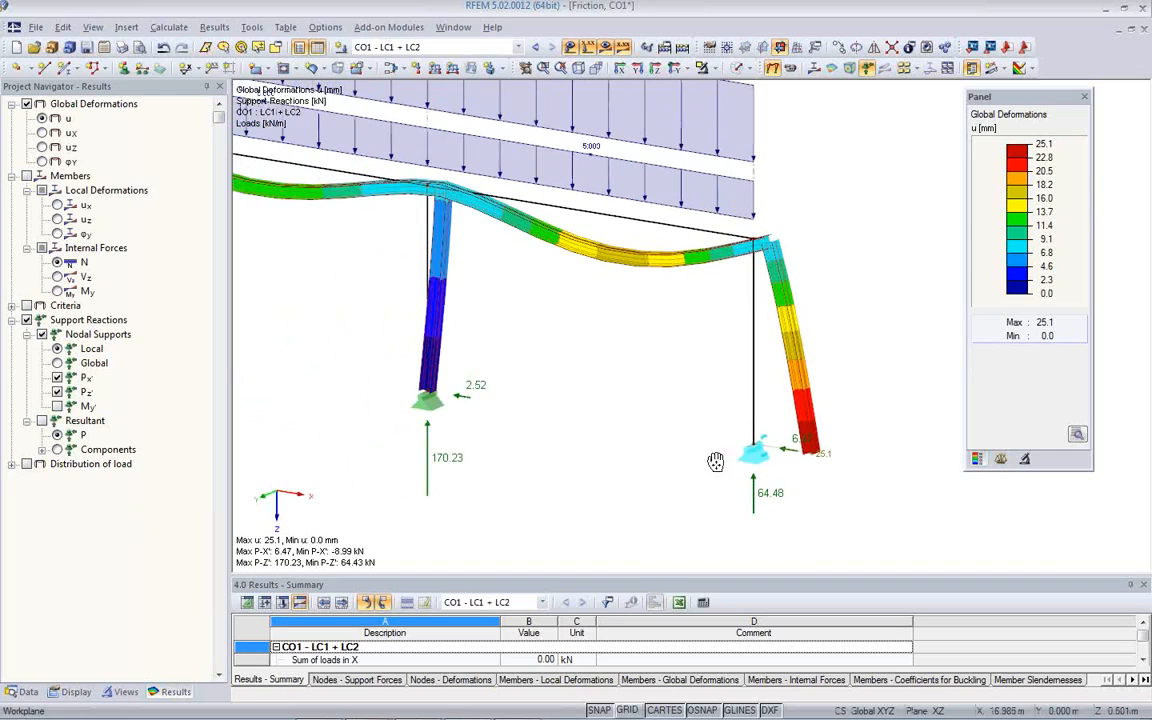
Step: Activate load case LC2 - Live and calculate its results
{"action": "left_click", "coordinate": [520, 50]}
{"action": "left_click", "coordinate": [505, 64]}
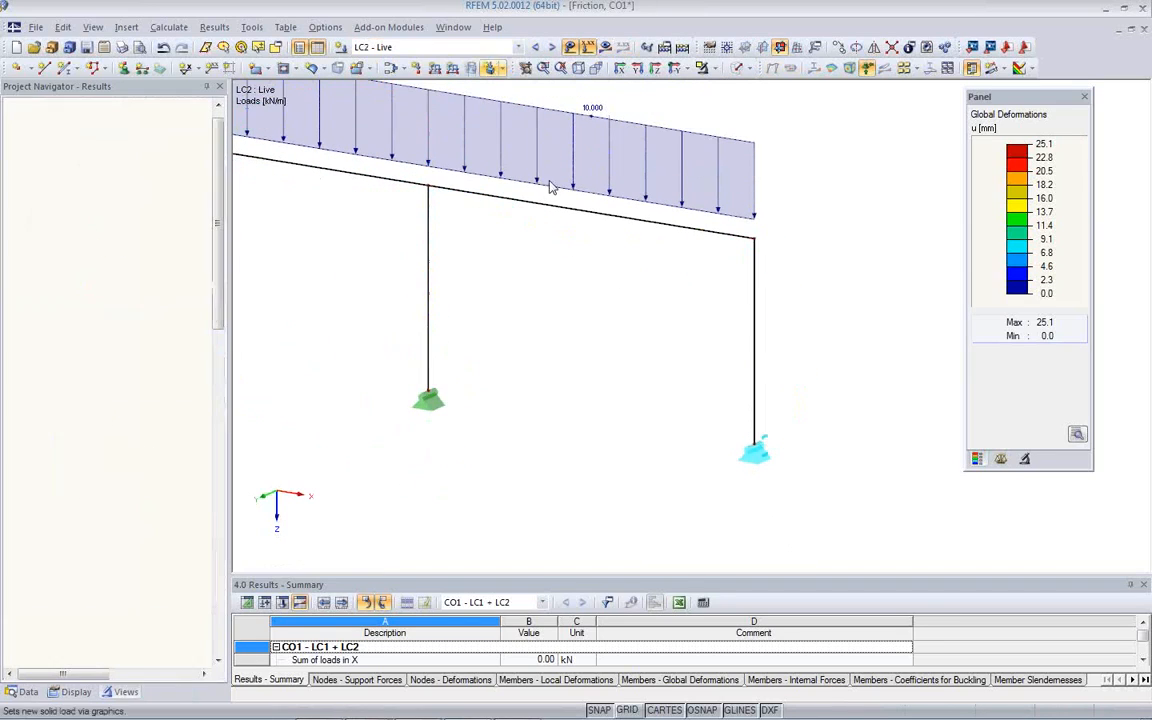
{"action": "left_click", "coordinate": [588, 47]}
{"action": "left_click", "coordinate": [548, 402]}
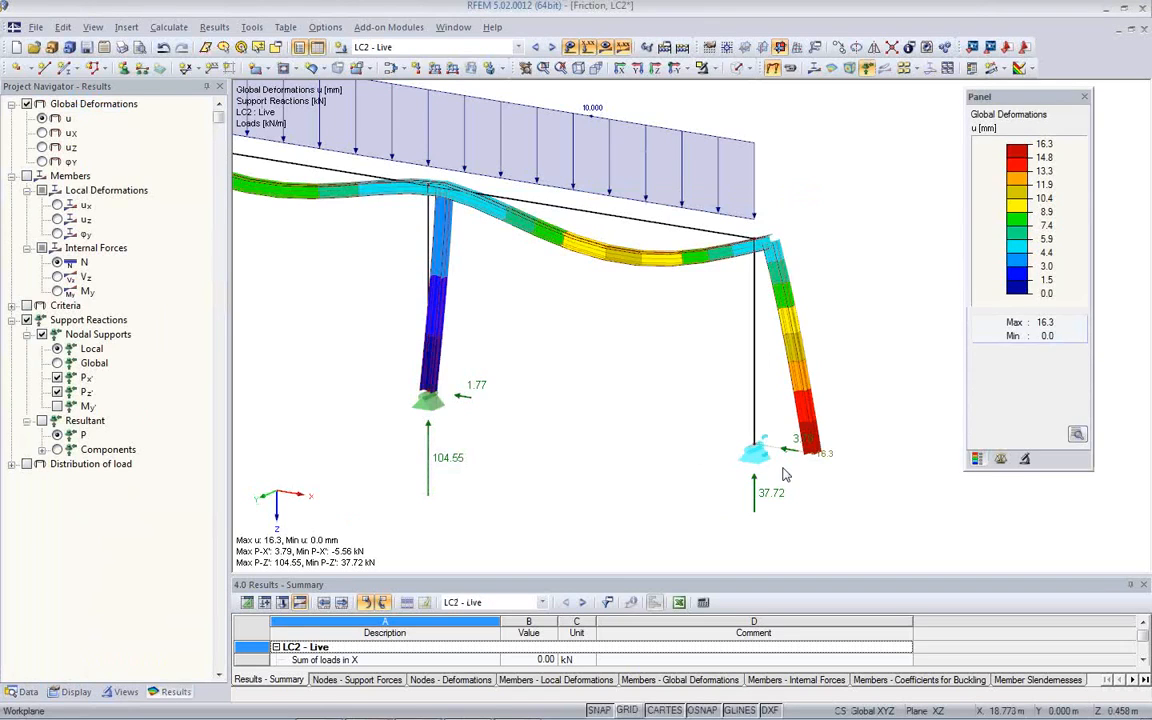
Step: Compare the LC2 horizontal friction reaction with the vertical reaction at the support on node 5
{"action": "scroll", "coordinate": [790, 470], "scroll_direction": "up", "scroll_amount": 5}
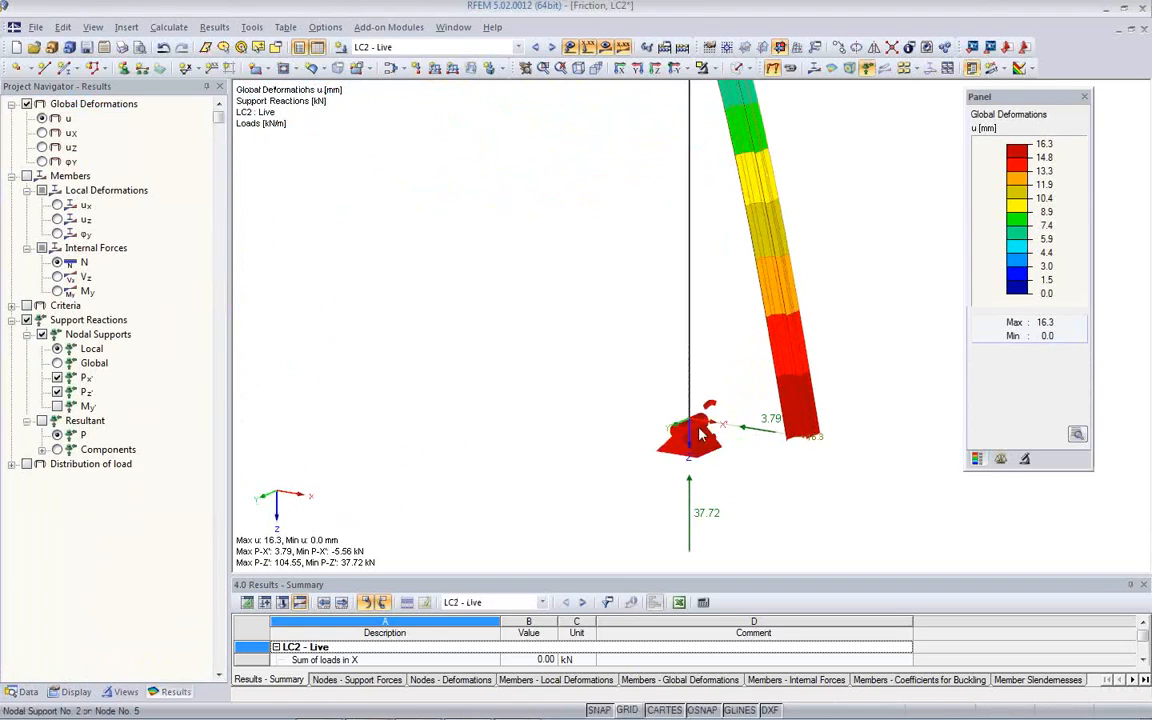
{"action": "middle_click_drag", "start_coordinate": [738, 473], "coordinate": [632, 442]}
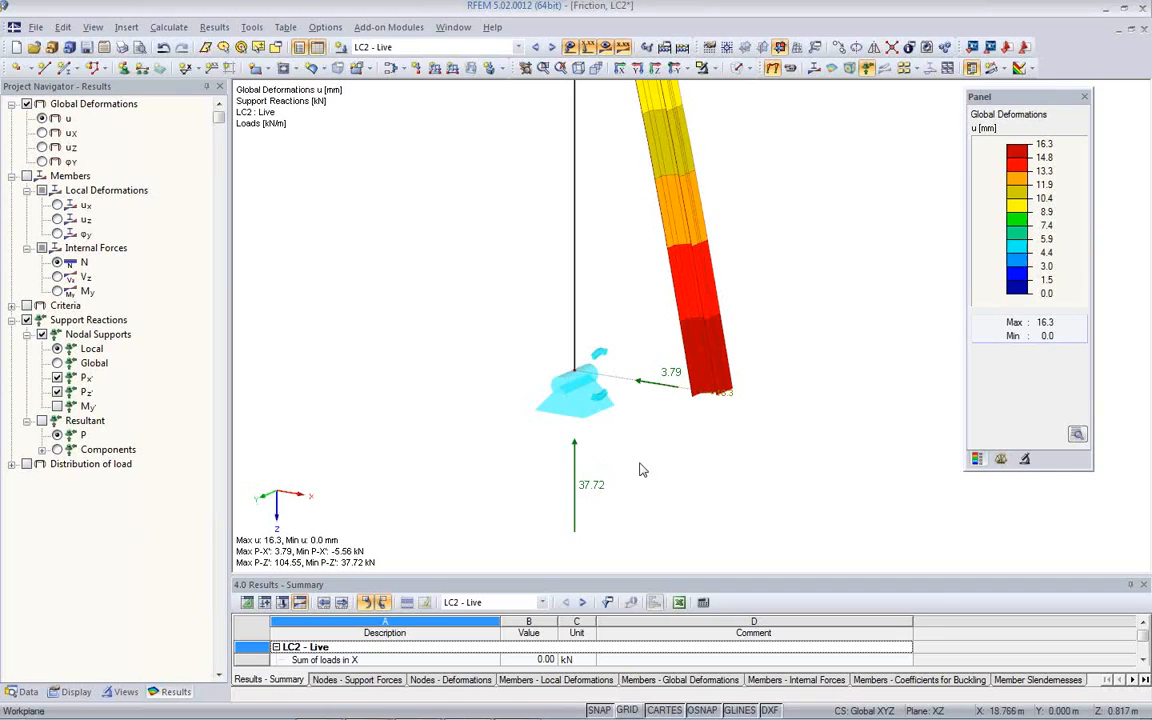
{"action": "scroll", "coordinate": [633, 458], "scroll_direction": "down", "scroll_amount": 3}
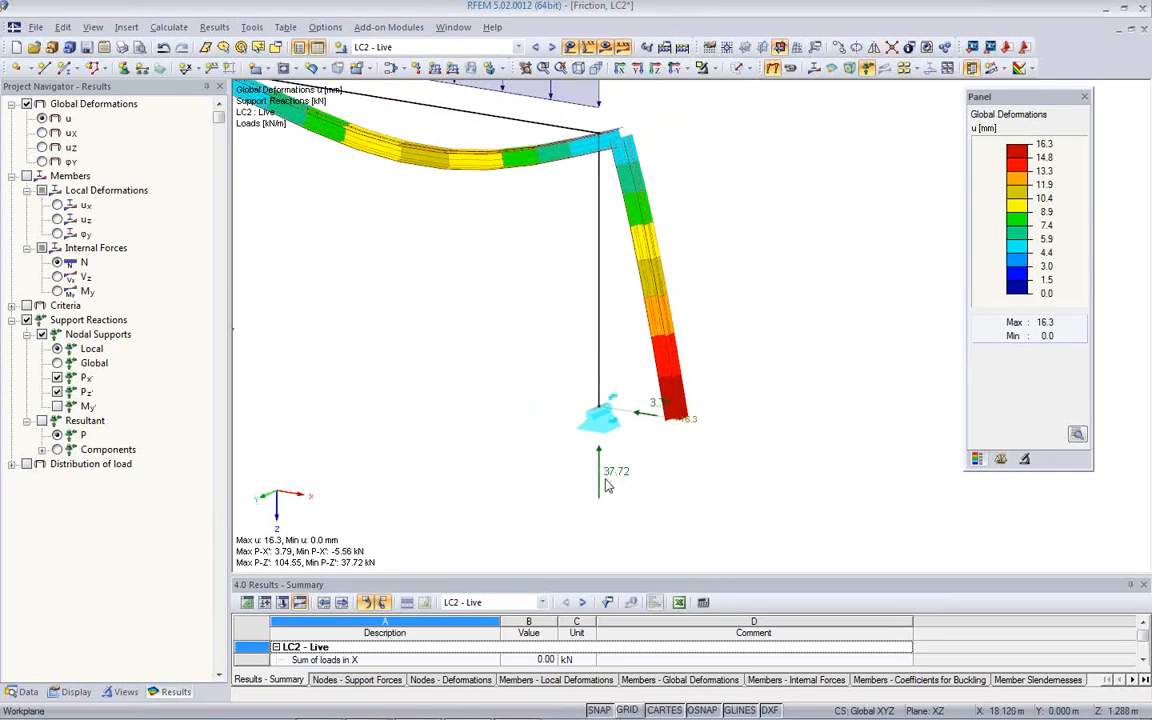
{"action": "scroll", "coordinate": [620, 465], "scroll_direction": "up", "scroll_amount": 3}
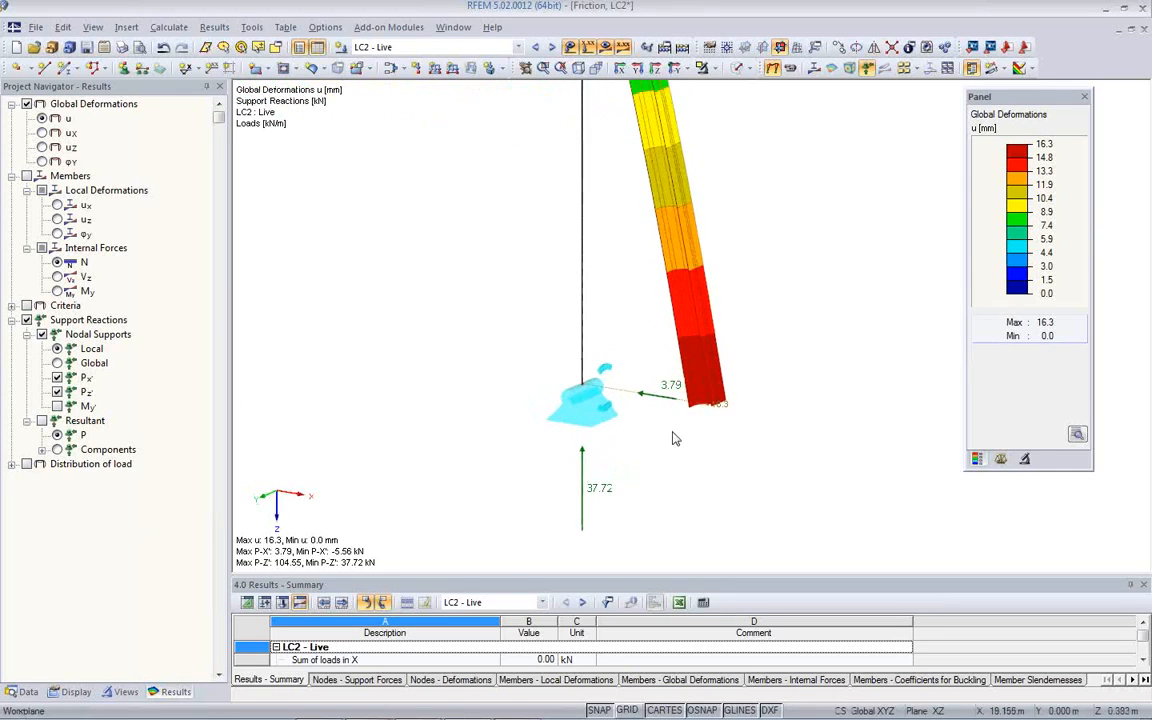
{"action": "scroll", "coordinate": [673, 439], "scroll_direction": "down", "scroll_amount": 3}
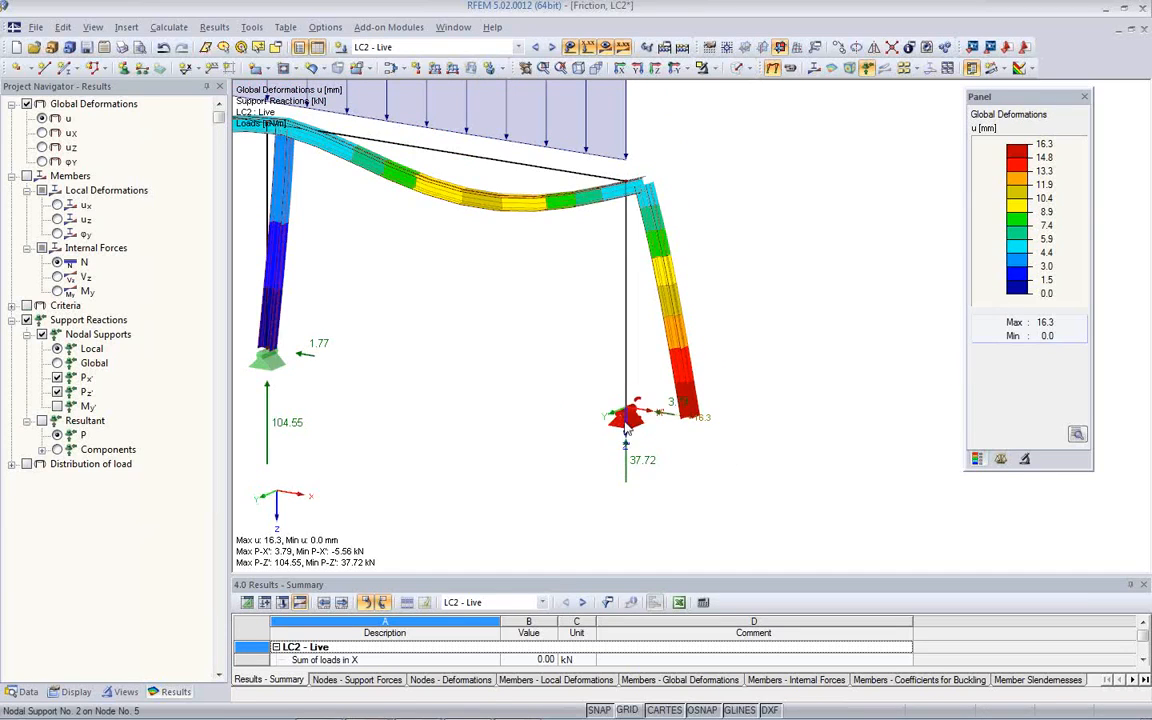
Step: Set the uX' nonlinearity of the support on node 5 to Friction PY' PZ' and inspect its friction coefficient definition
{"action": "double_click", "coordinate": [627, 424]}
{"action": "left_click", "coordinate": [601, 290]}
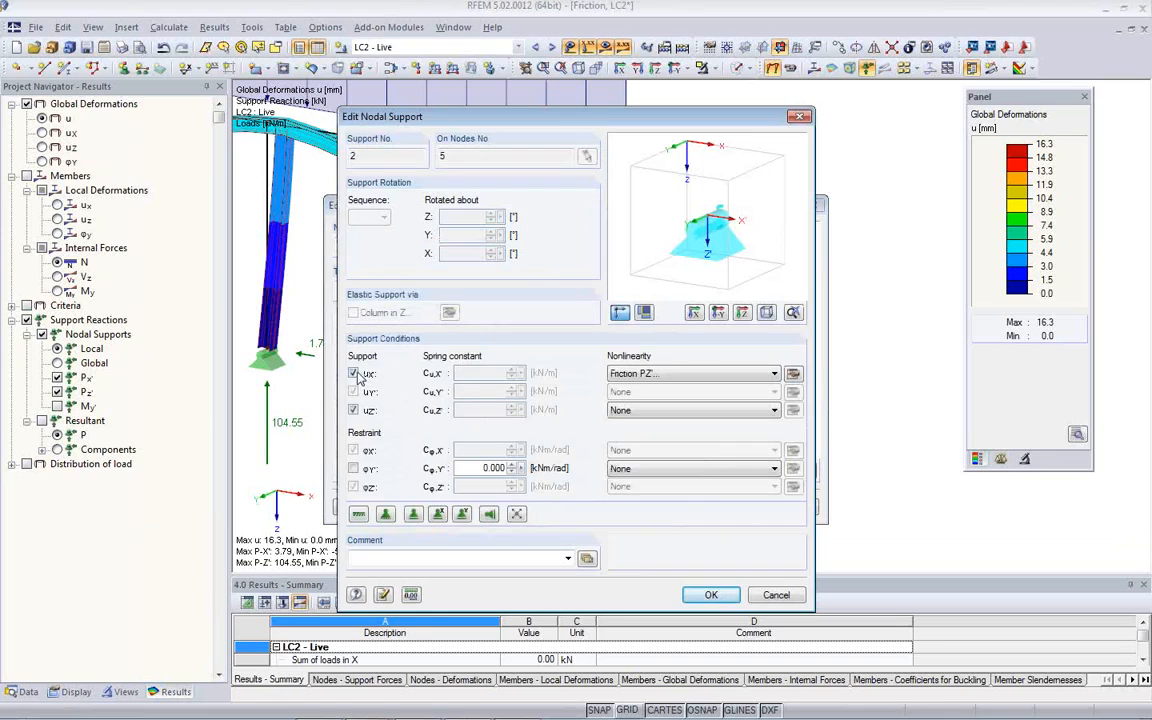
{"action": "left_click", "coordinate": [771, 378]}
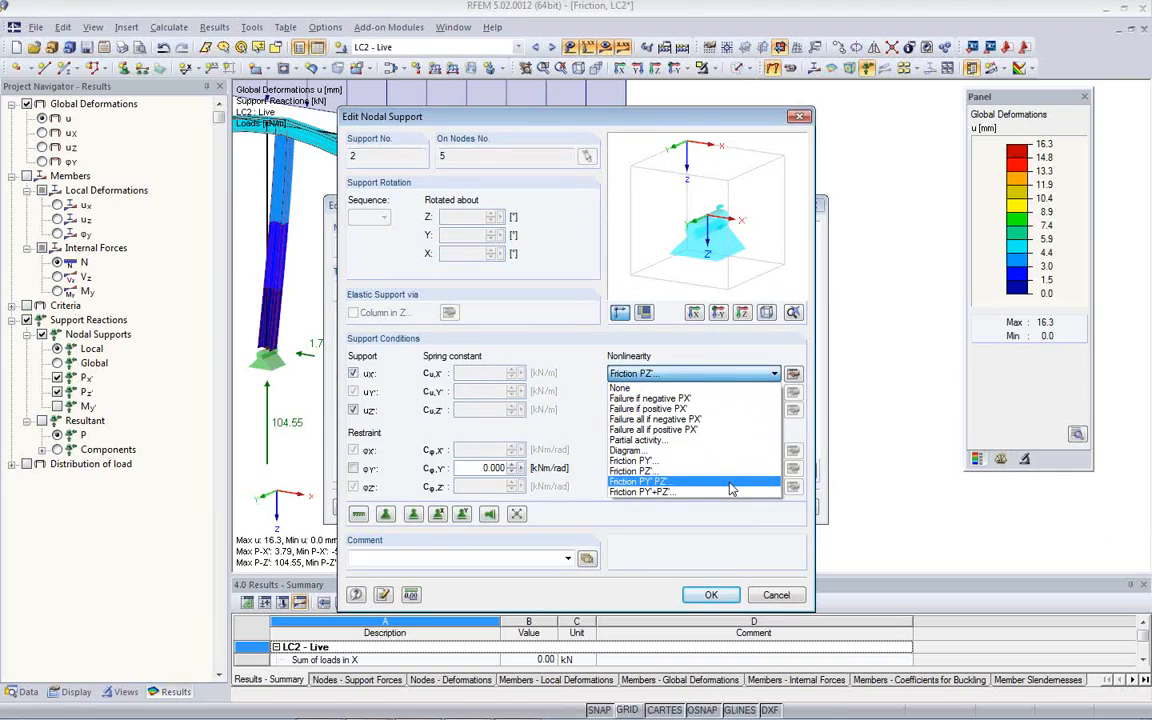
{"action": "left_click", "coordinate": [645, 490]}
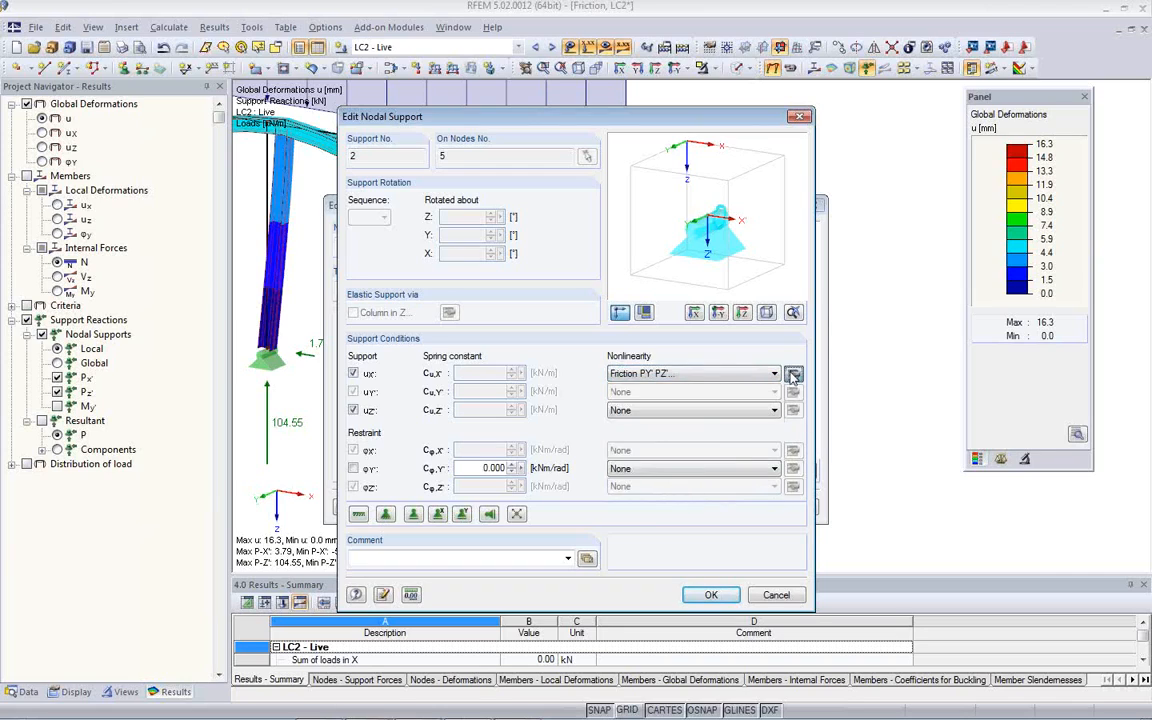
{"action": "left_click", "coordinate": [793, 373]}
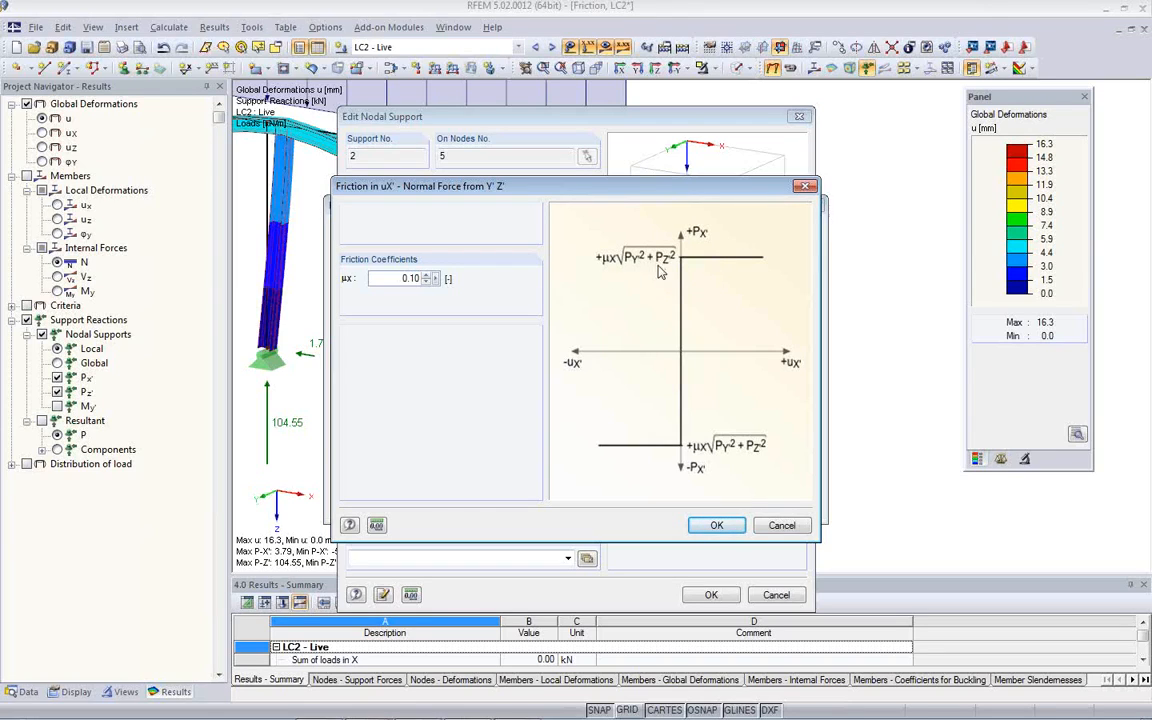
{"action": "left_click", "coordinate": [780, 525]}
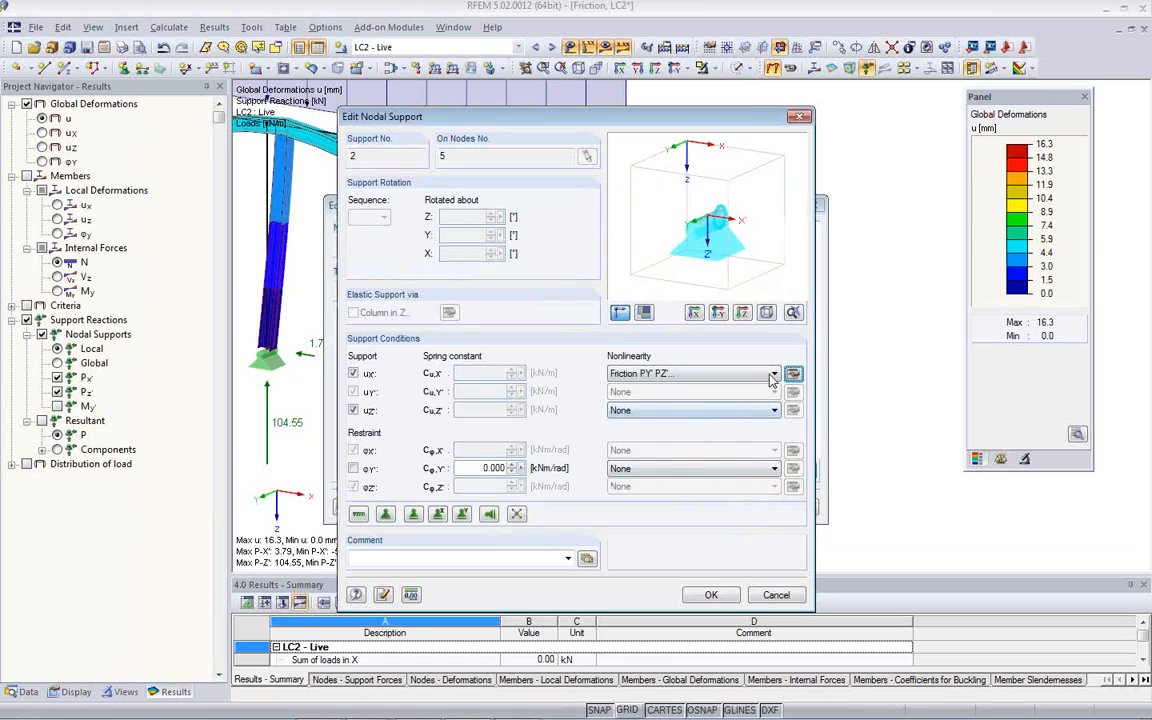
Step: Switch the uX' nonlinearity to Friction PY'+PZ' and inspect its friction coefficients and force diagram
{"action": "left_click", "coordinate": [774, 373]}
{"action": "left_click", "coordinate": [711, 490]}
{"action": "left_click", "coordinate": [793, 373]}
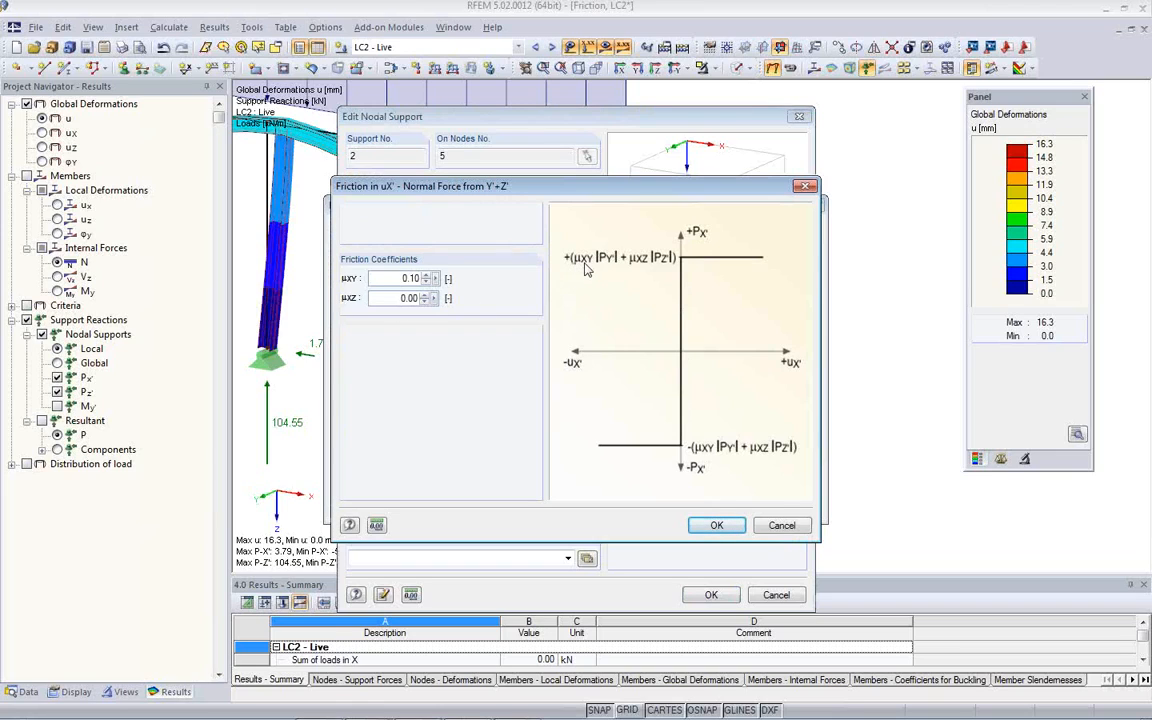
{"action": "left_click", "coordinate": [781, 525]}
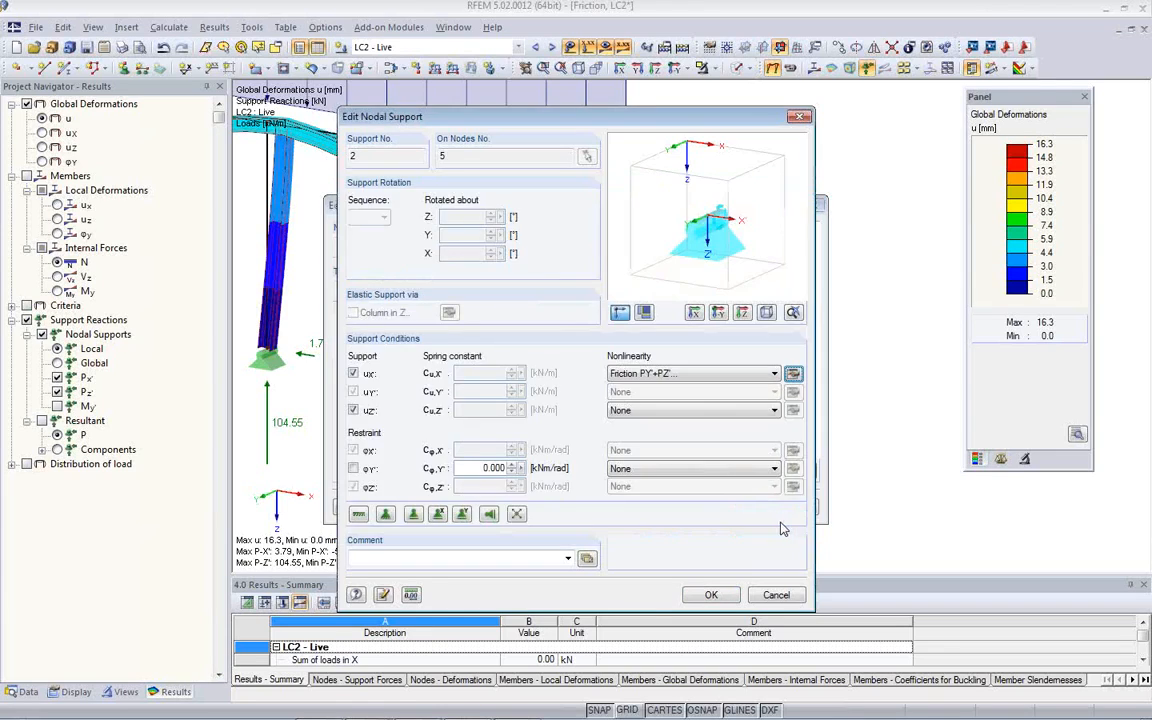
Step: Switch the uX' nonlinearity to Diagram, open the diagram definition and check for saved diagram data to load
{"action": "left_click", "coordinate": [774, 374]}
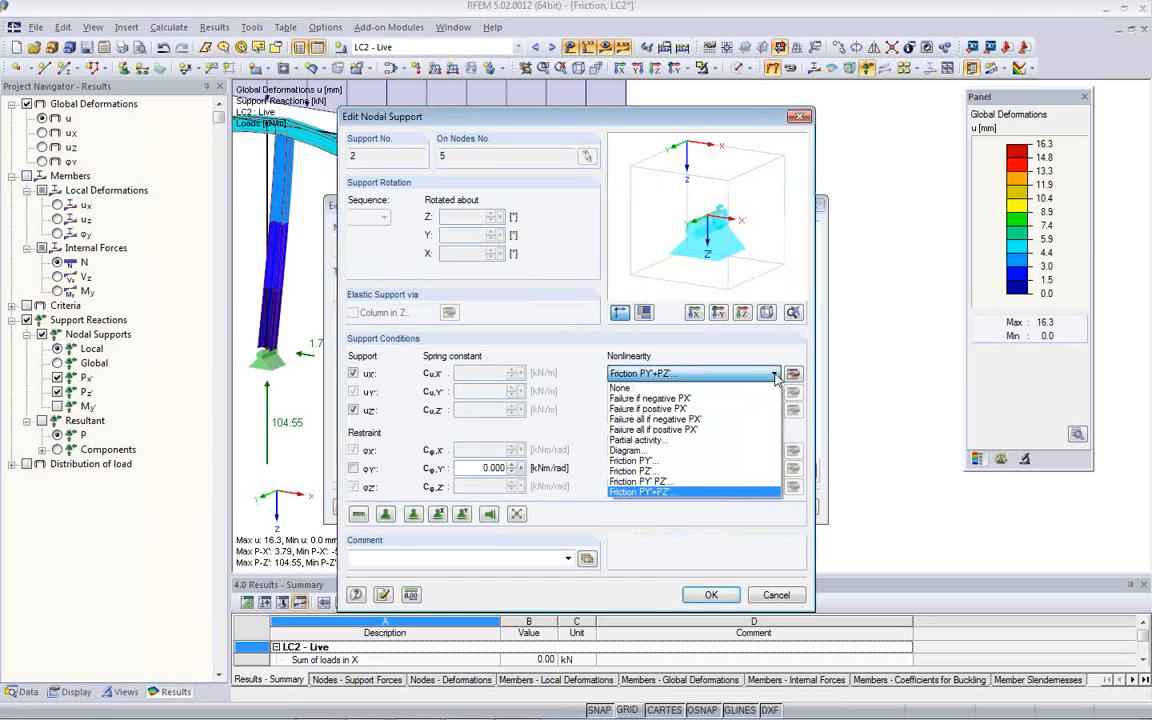
{"action": "left_click", "coordinate": [731, 452]}
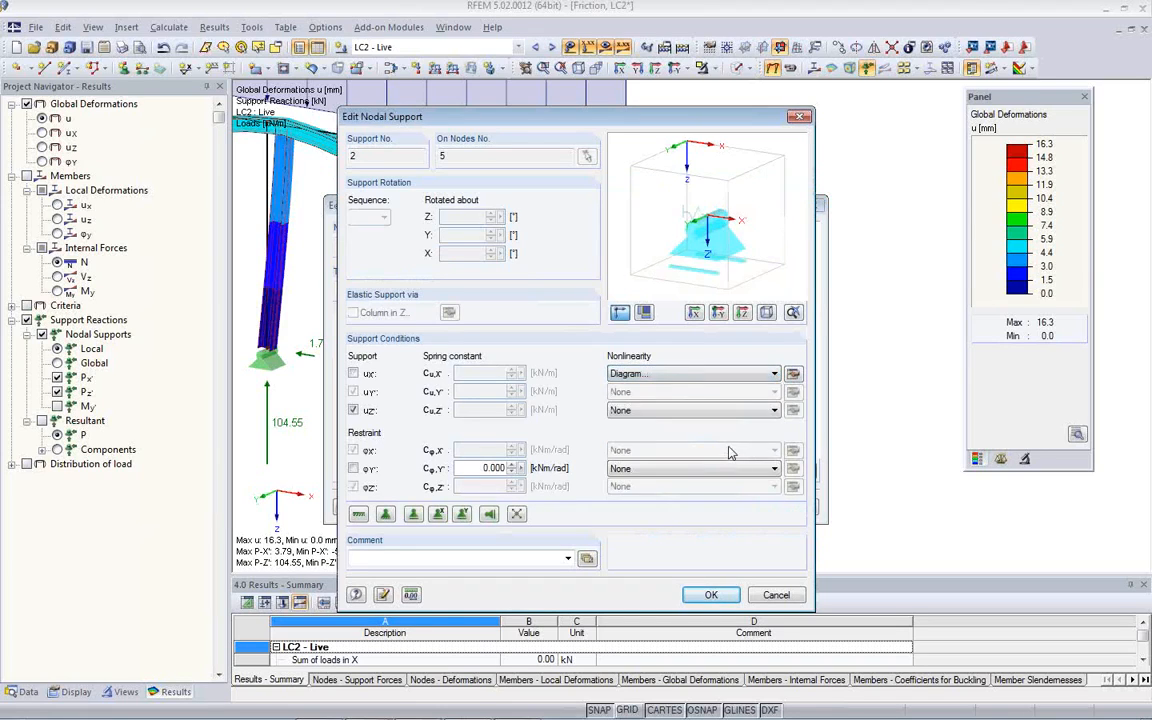
{"action": "left_click", "coordinate": [792, 376]}
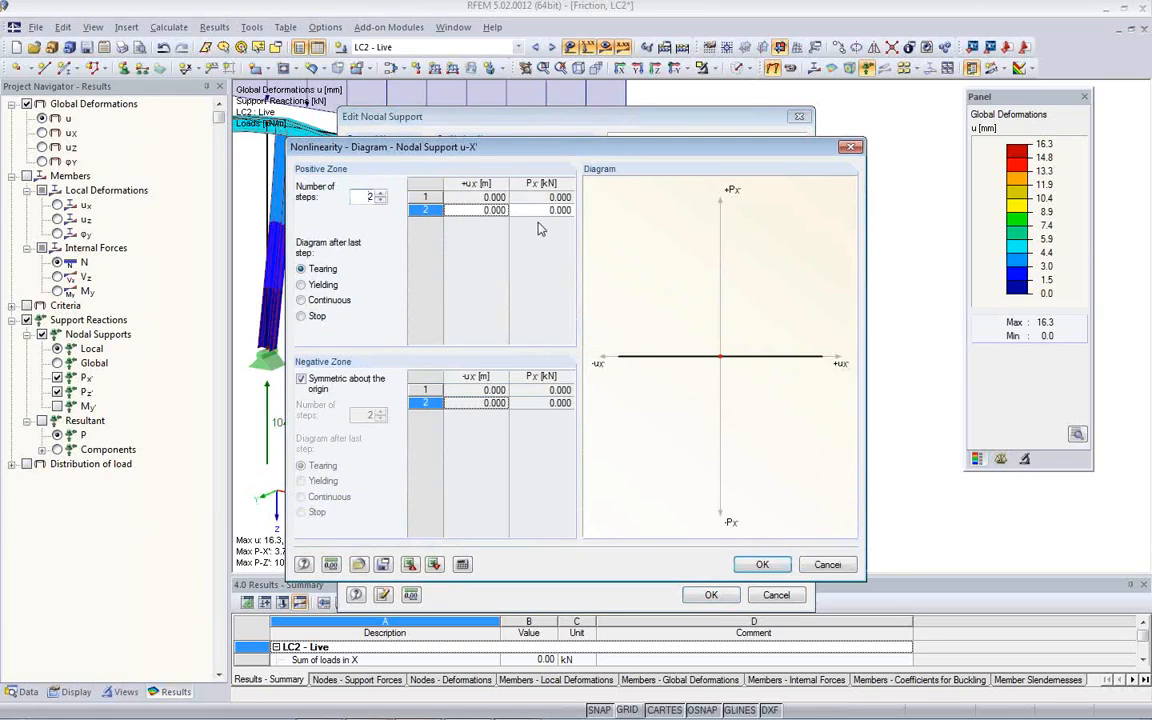
{"action": "left_click", "coordinate": [359, 565]}
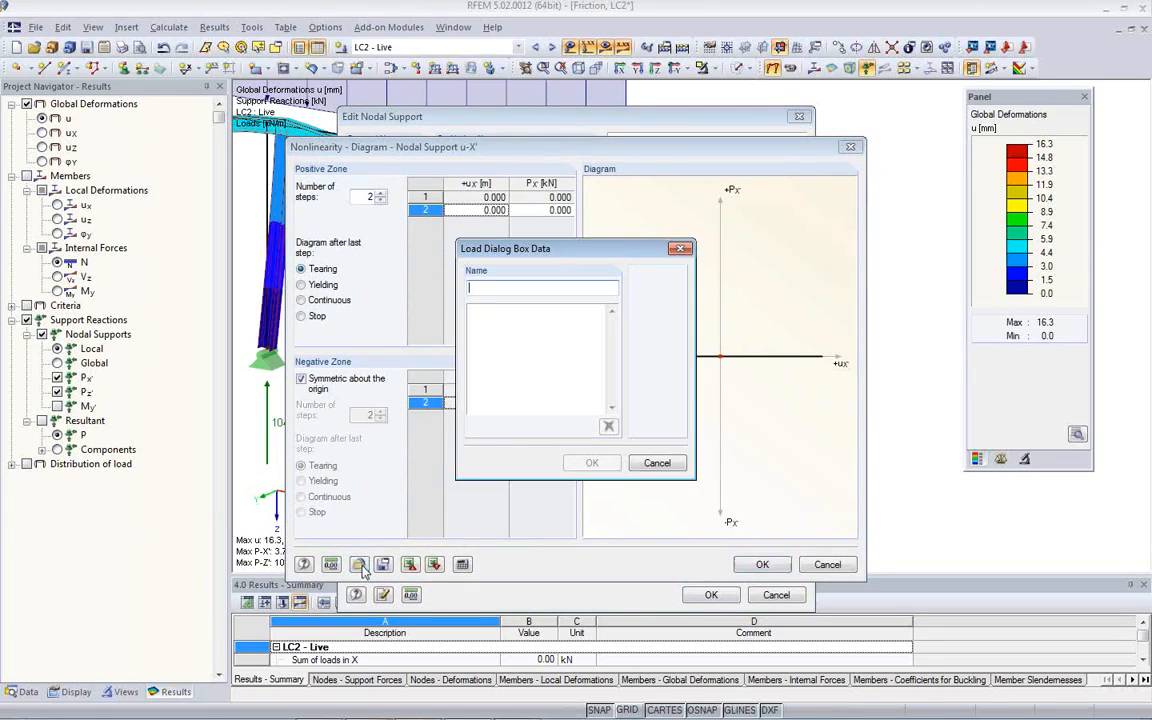
{"action": "left_click", "coordinate": [657, 463]}
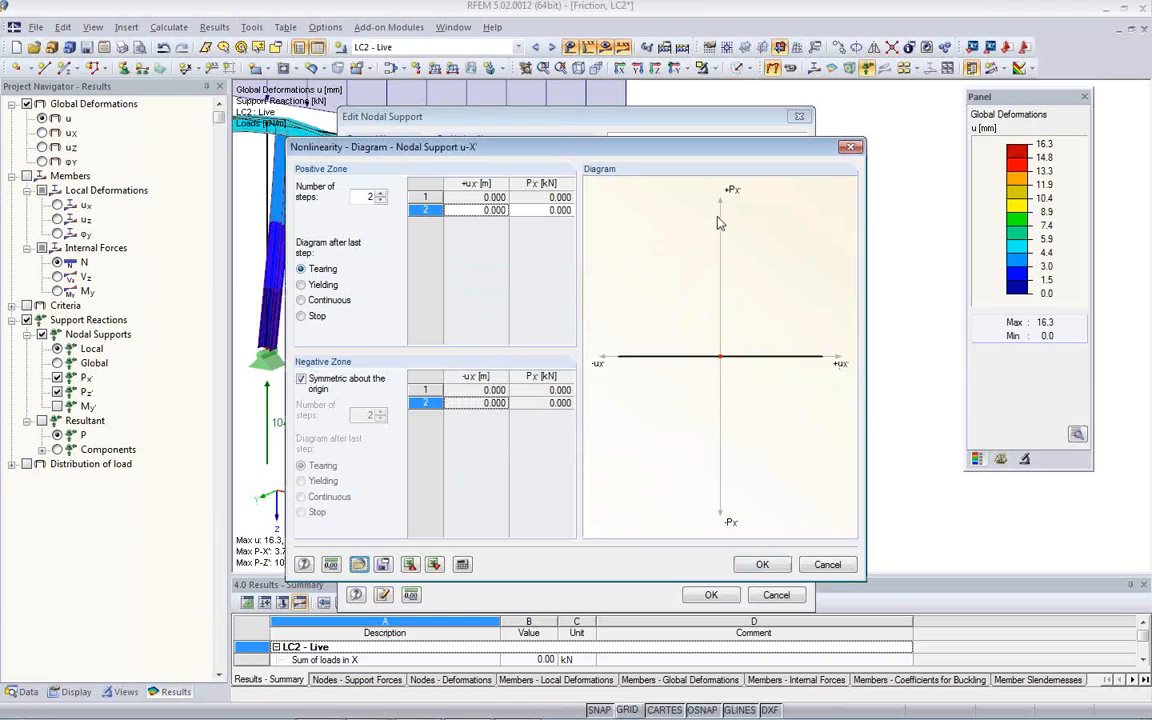
Step: Define a three-step positive zone for the support diagram with 10 kN at 0.1 m and 13 kN at 0.2 m
{"action": "double_click", "coordinate": [488, 209]}
{"action": "type", "text": "0"}
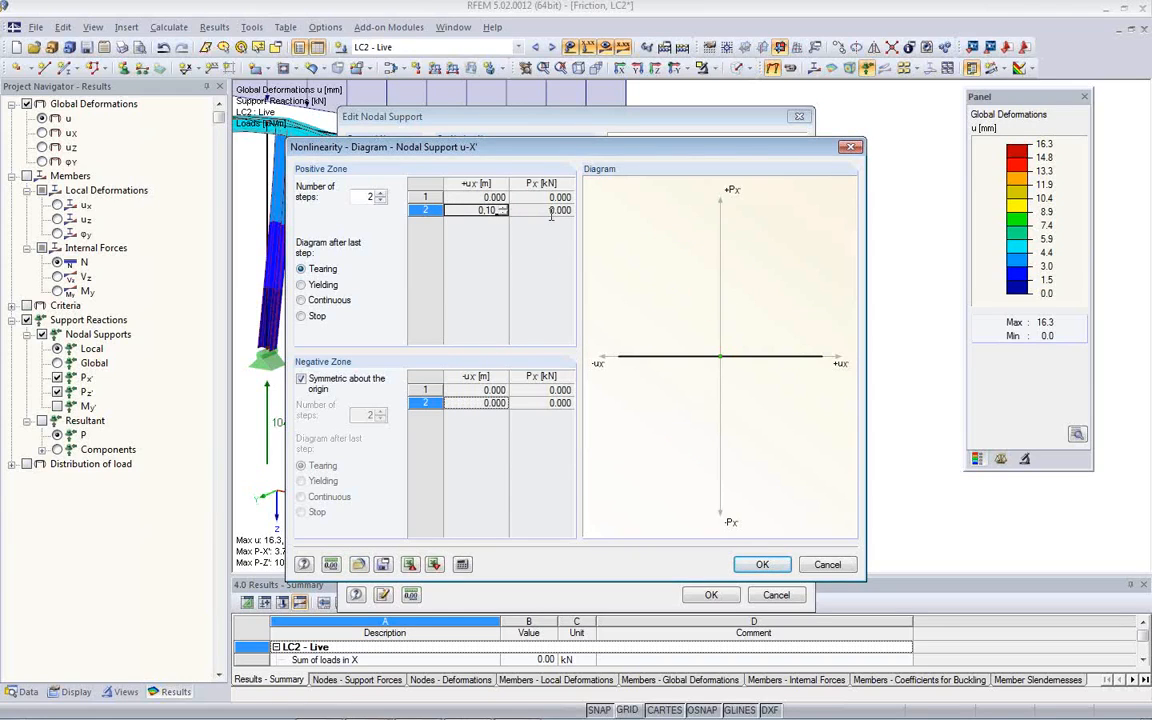
{"action": "left_click", "coordinate": [381, 194]}
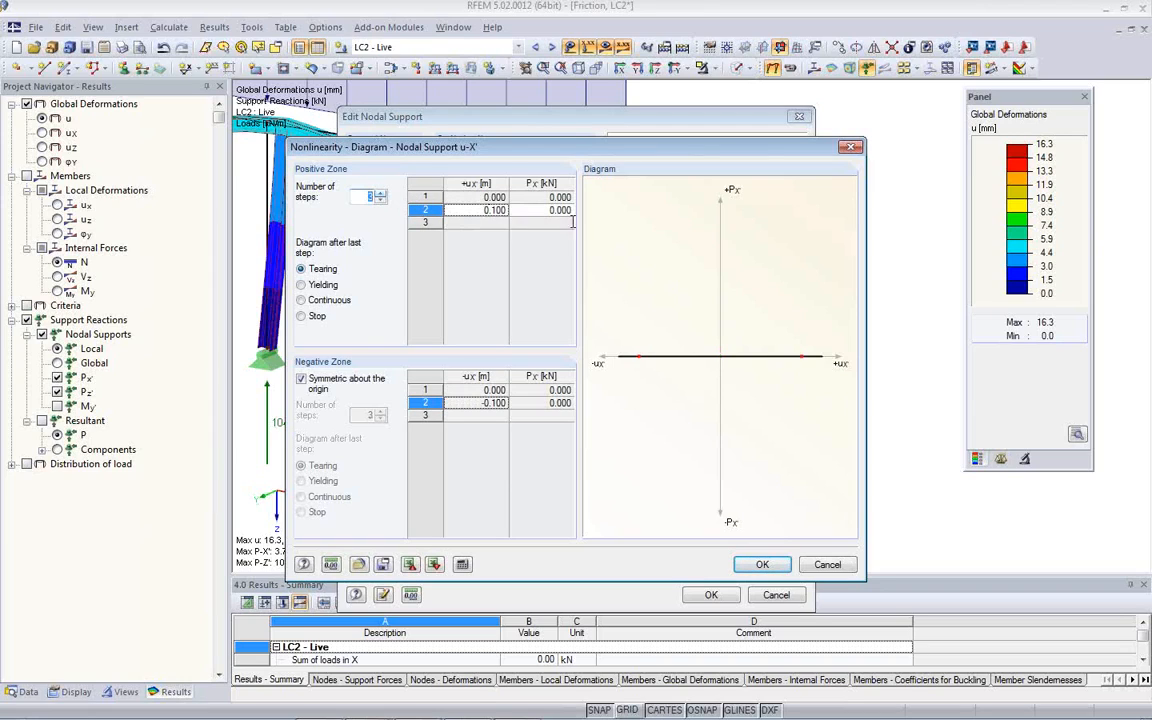
{"action": "double_click", "coordinate": [540, 210]}
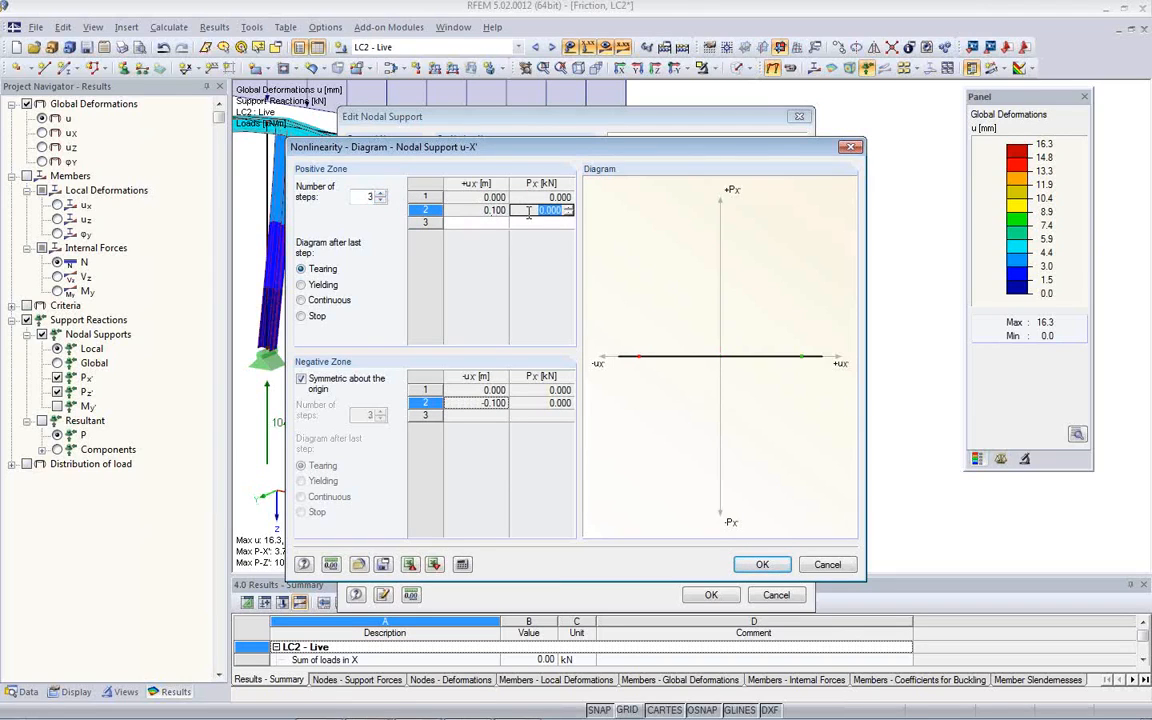
{"action": "type", "text": "10"}
{"action": "left_click", "coordinate": [488, 222]}
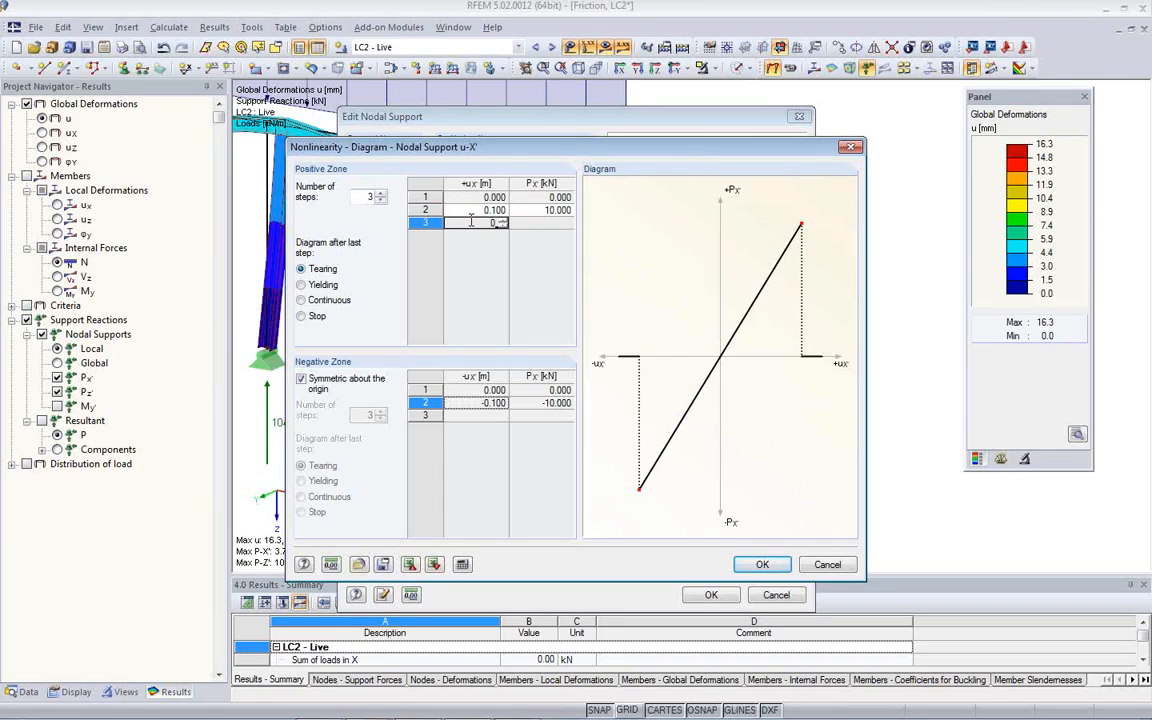
{"action": "type", "text": "0.2"}
{"action": "left_click", "coordinate": [541, 224]}
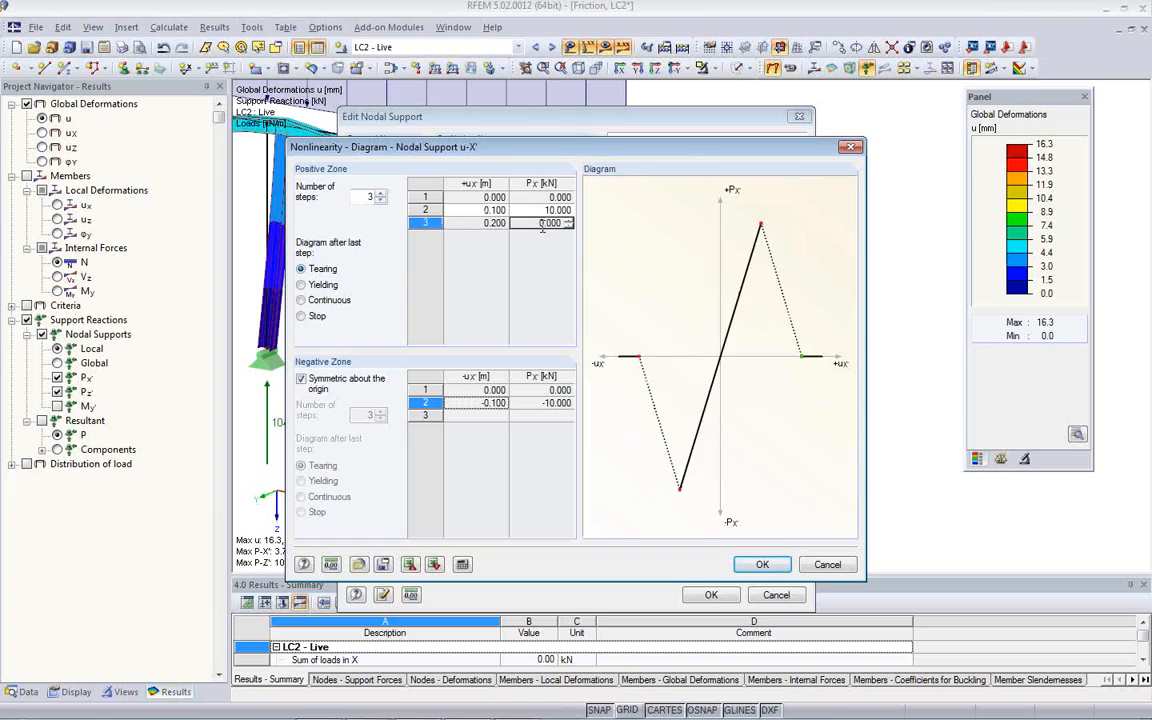
{"action": "type", "text": "13"}
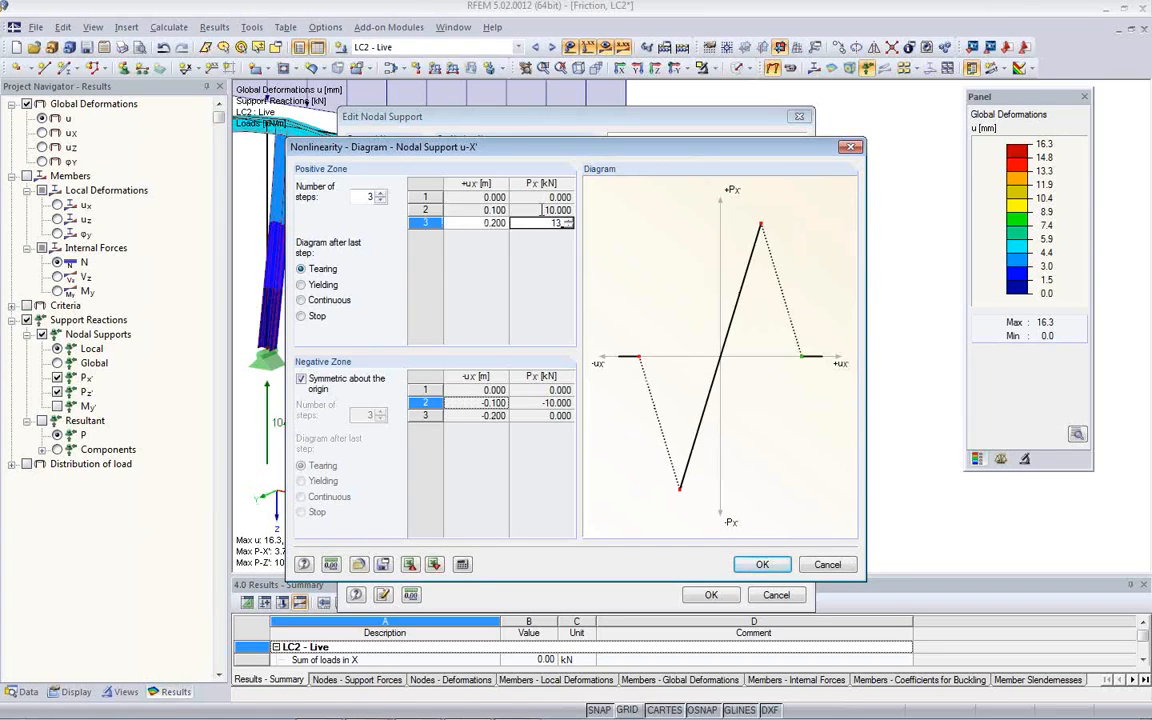
{"action": "key", "text": "Up"}
Step: Compare the Yielding, Continuous, Stop and Tearing options after the last diagram step and check the negative zone's symmetry option
{"action": "left_click", "coordinate": [301, 285]}
{"action": "left_click", "coordinate": [301, 300]}
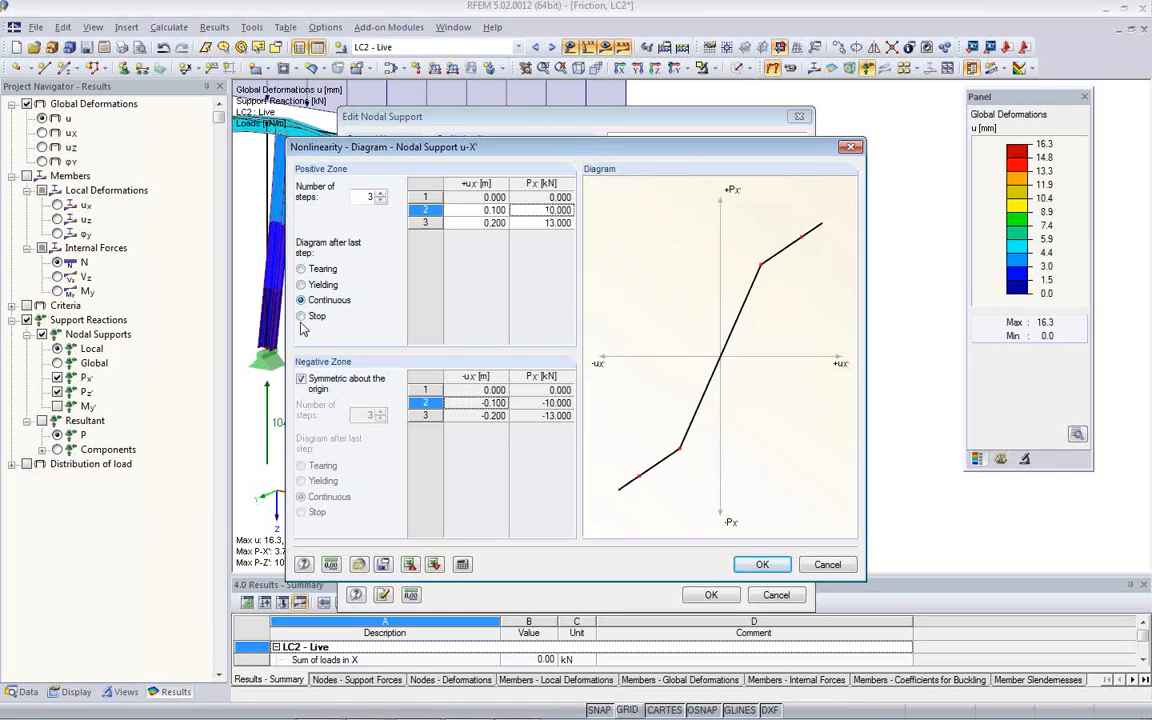
{"action": "left_click", "coordinate": [301, 316]}
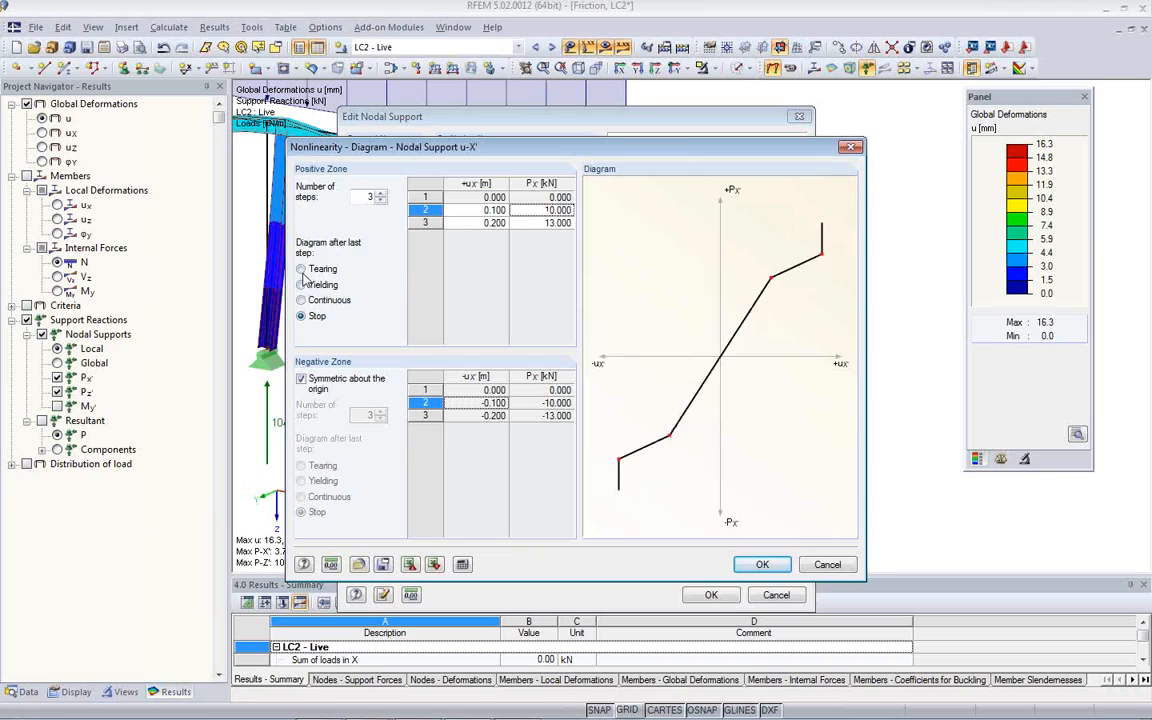
{"action": "left_click", "coordinate": [301, 269]}
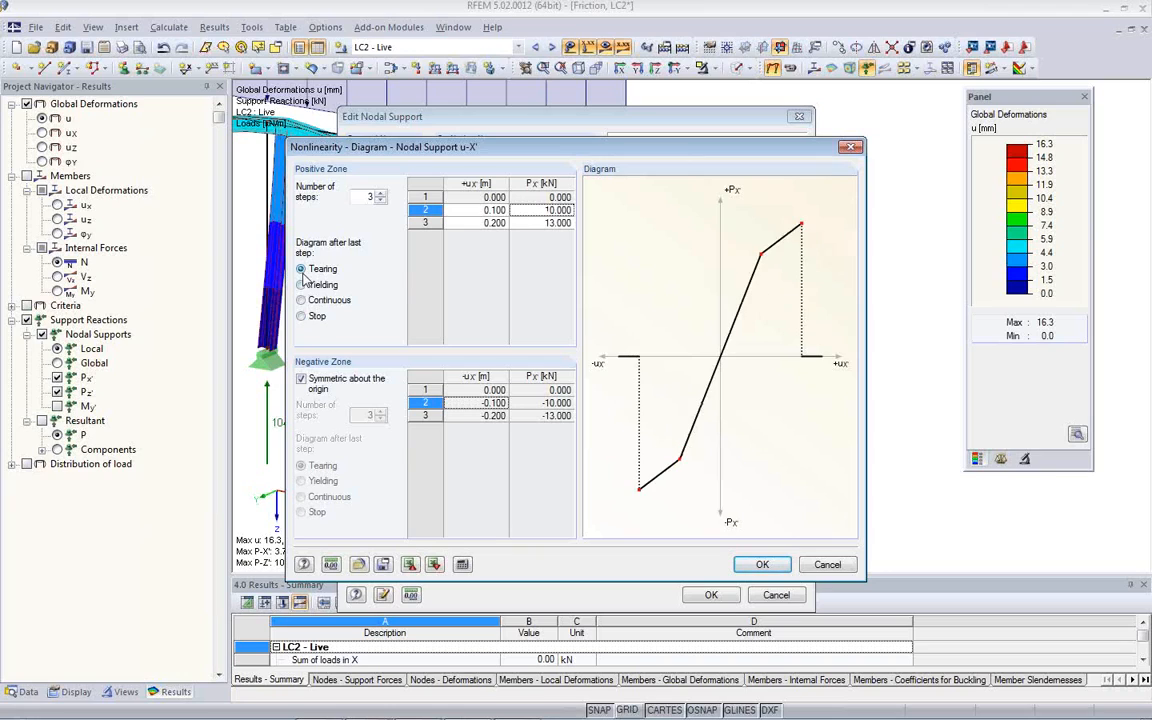
{"action": "left_click", "coordinate": [538, 211]}
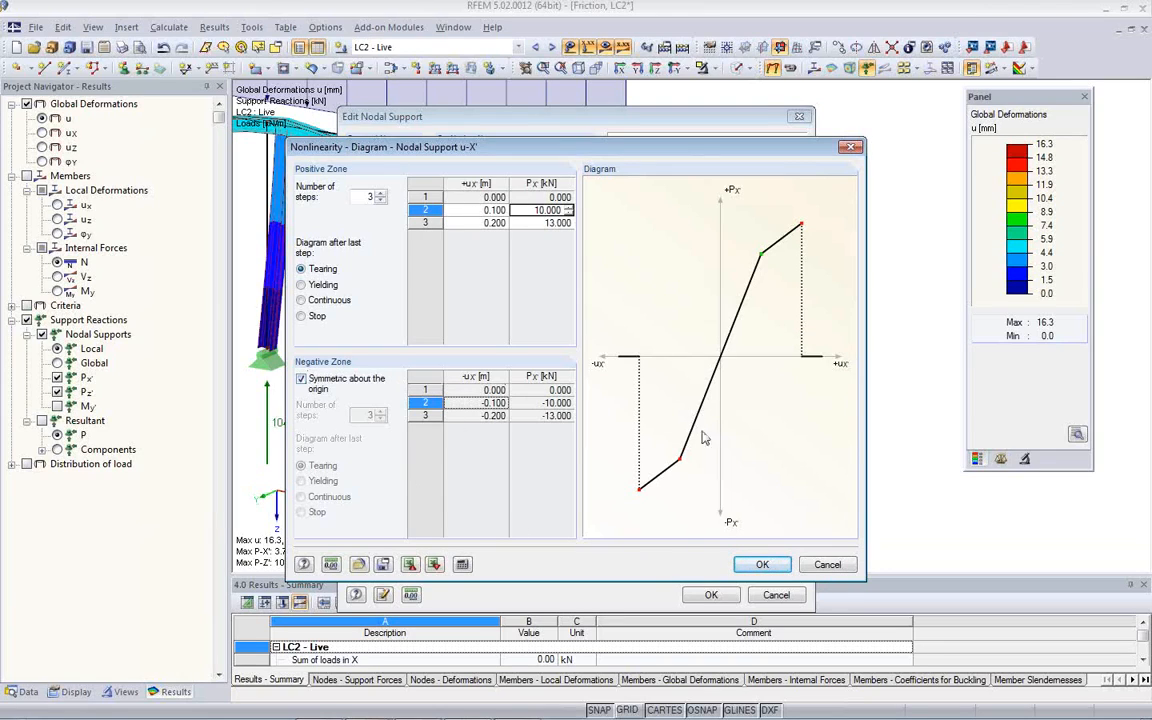
{"action": "left_click", "coordinate": [301, 379]}
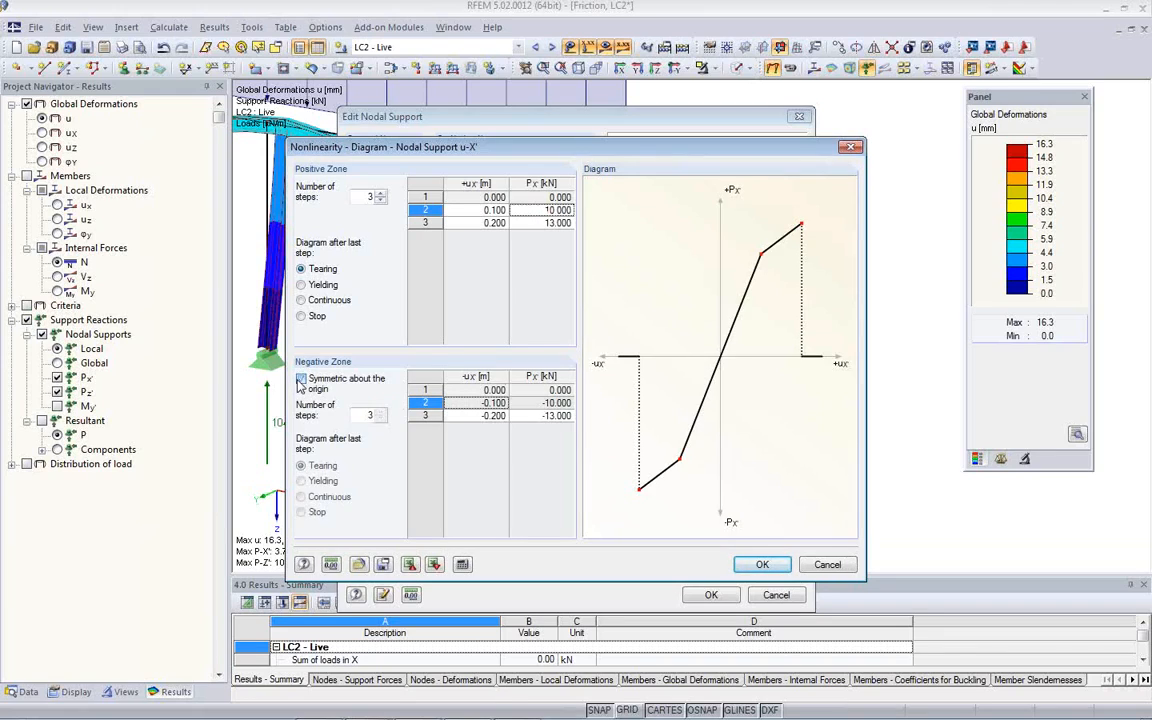
{"action": "left_click", "coordinate": [301, 380]}
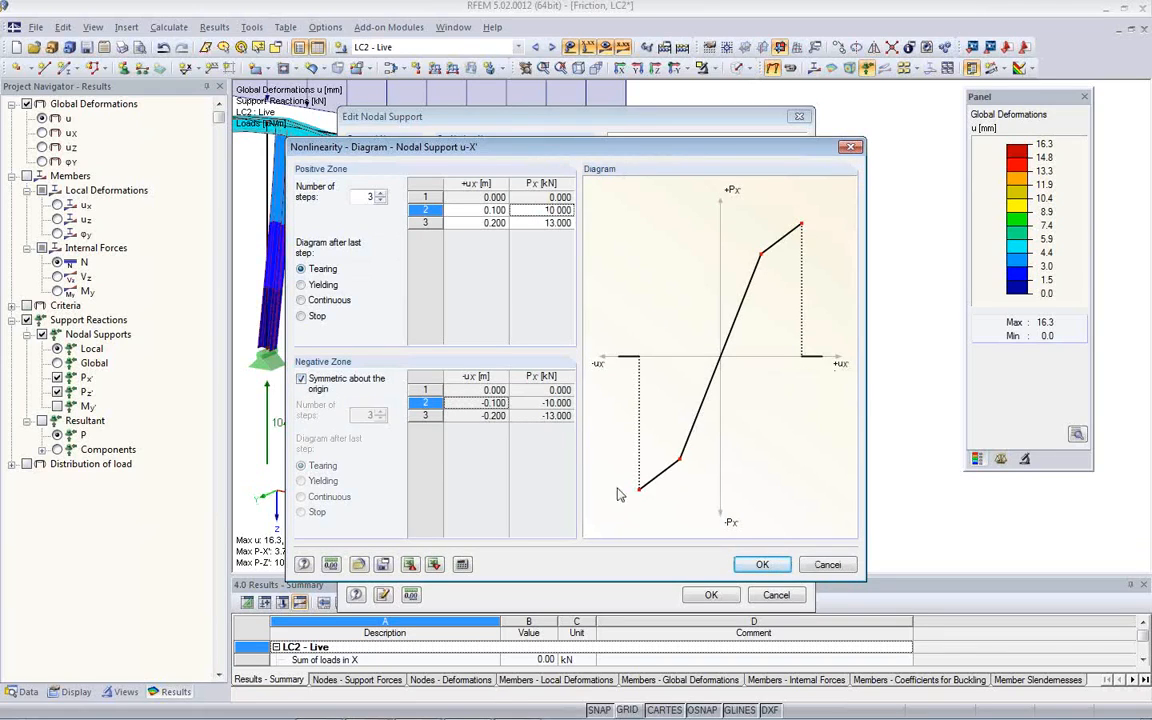
Step: Discard the diagram and leave the editing of the nodal support on node 5 without applying any changes
{"action": "left_click", "coordinate": [827, 565]}
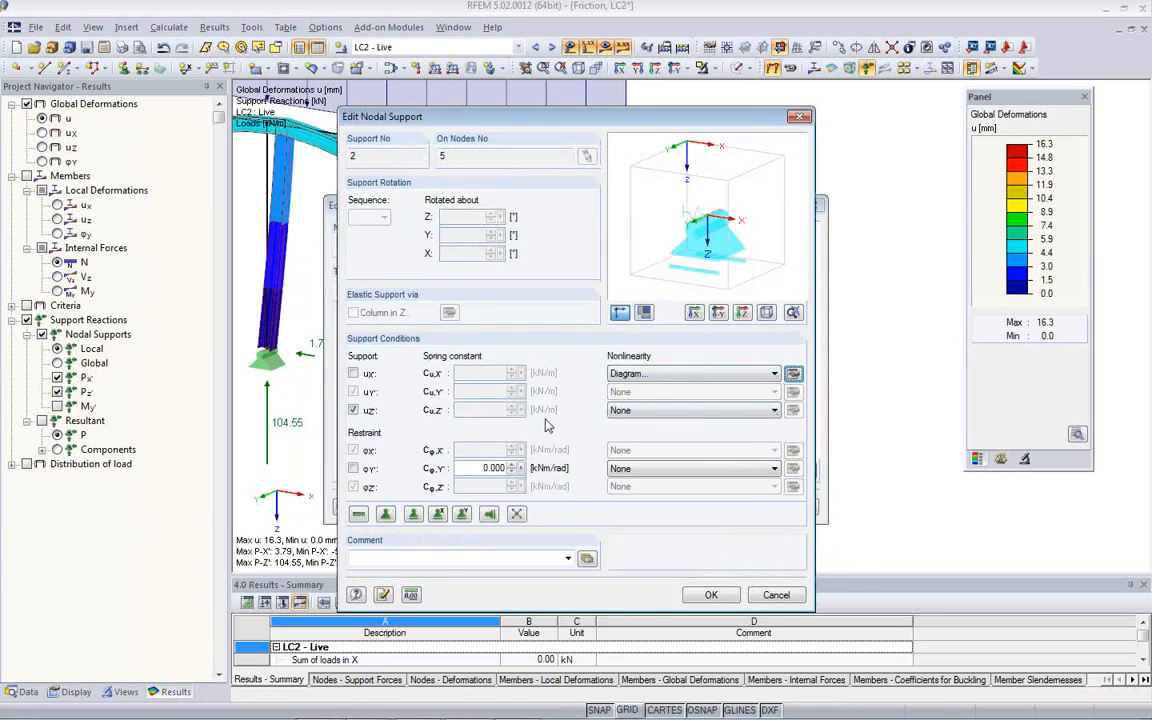
{"action": "left_click", "coordinate": [776, 374]}
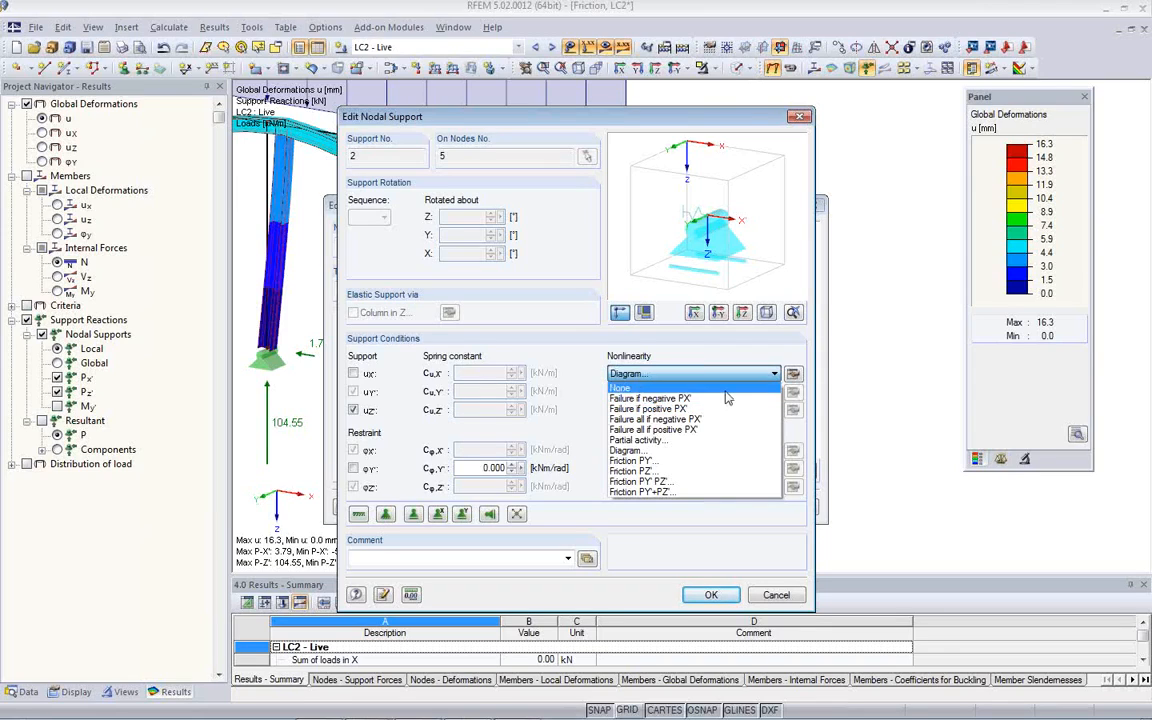
{"action": "left_click", "coordinate": [787, 598]}
{"action": "left_click", "coordinate": [787, 598]}
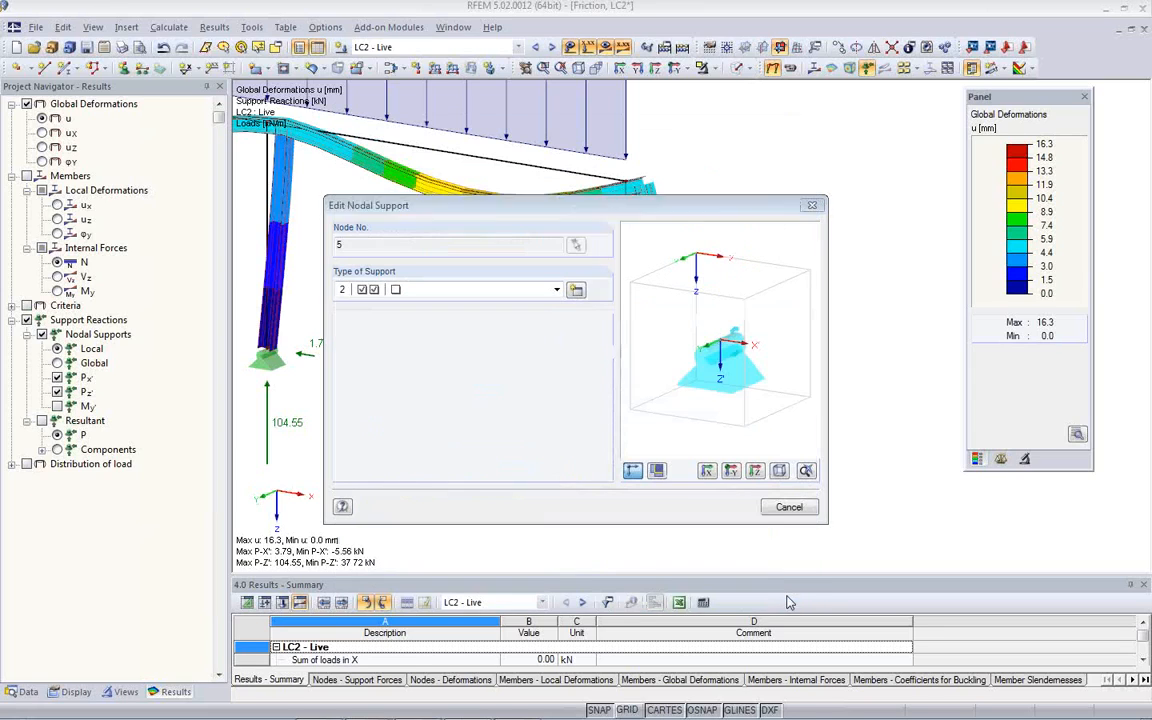
{"action": "left_click", "coordinate": [788, 508]}
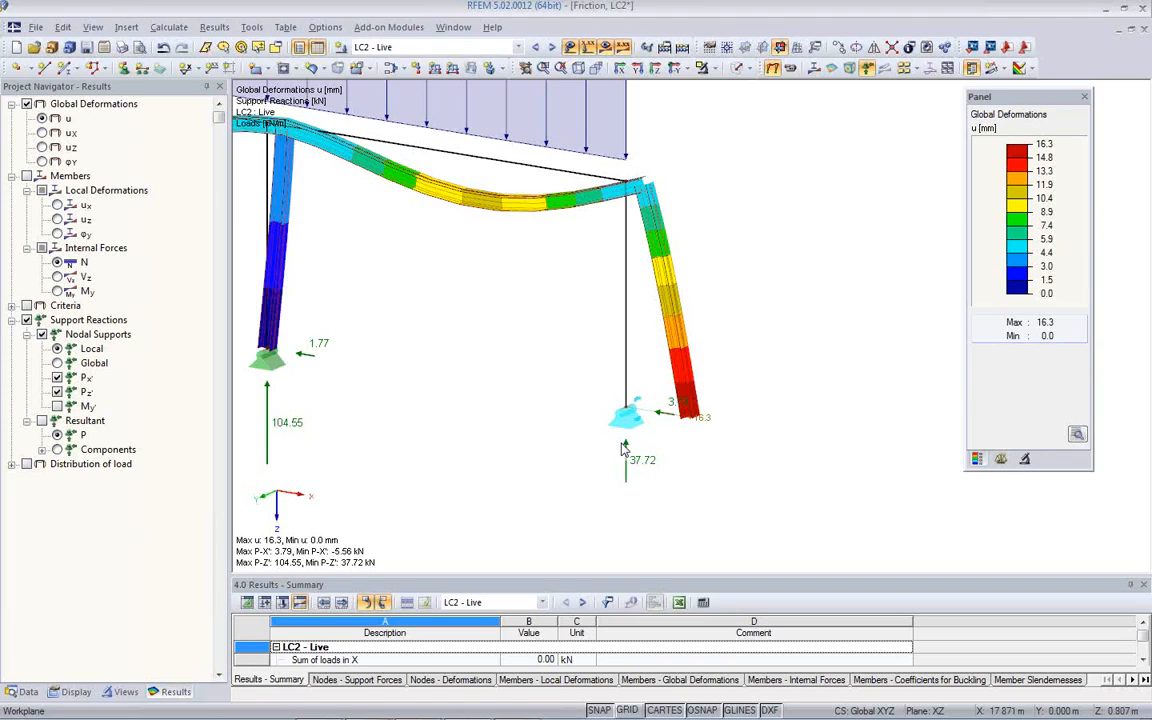
Step: Close the Friction model and open the CableOnPulley model from the Webinar project
{"action": "left_click", "coordinate": [1143, 29]}
{"action": "left_click", "coordinate": [576, 389]}
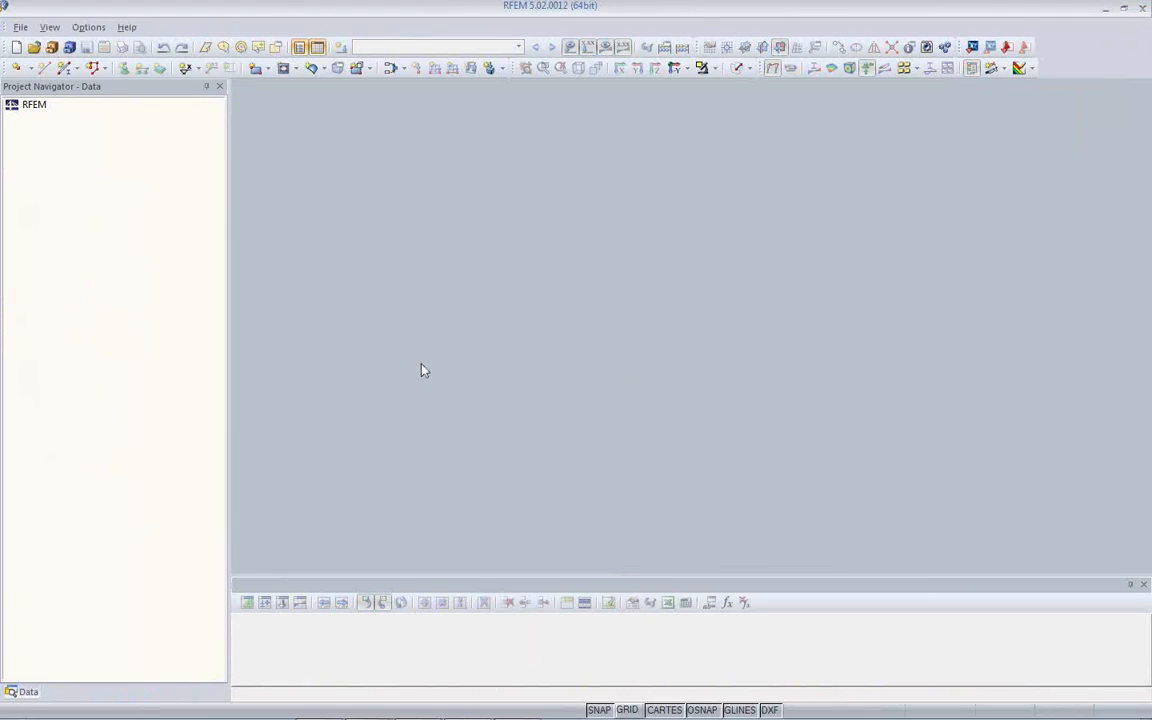
{"action": "left_click", "coordinate": [52, 47]}
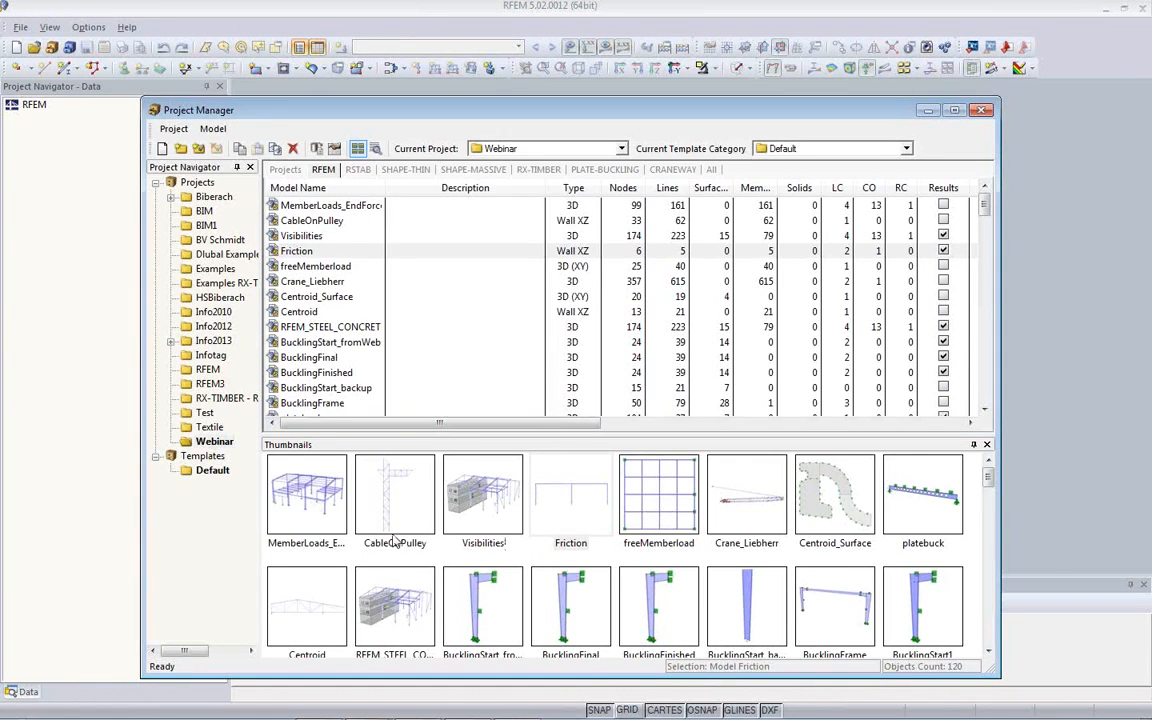
{"action": "left_click", "coordinate": [393, 531]}
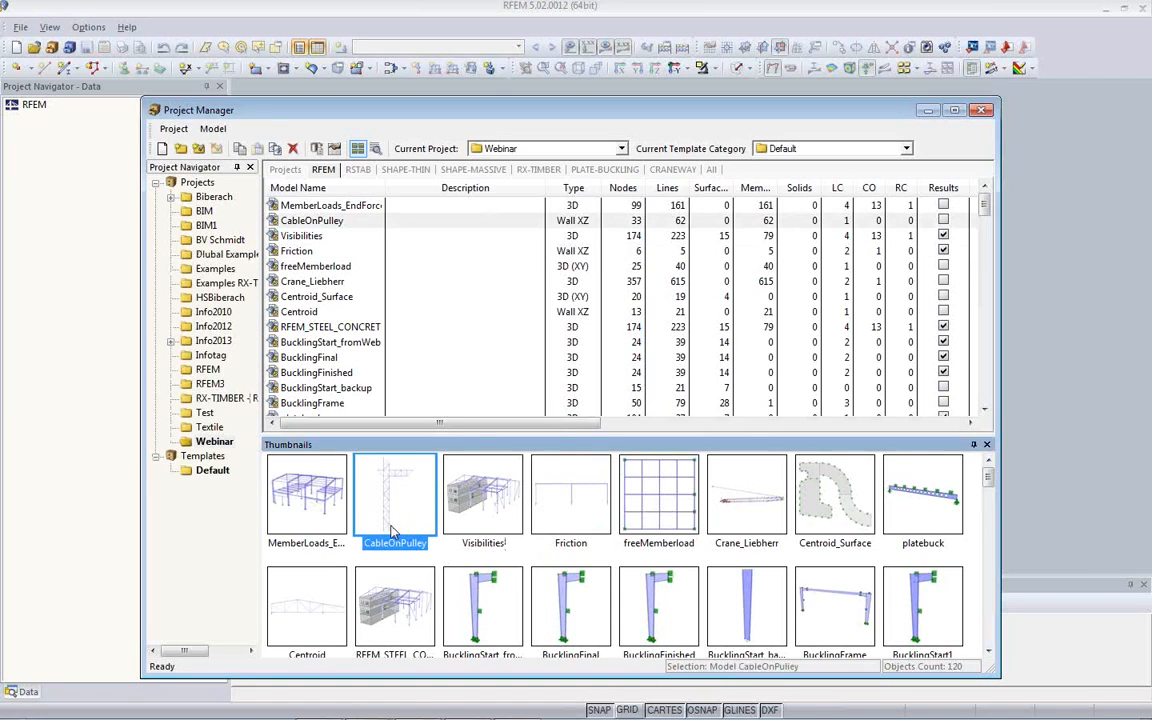
{"action": "double_click", "coordinate": [393, 531]}
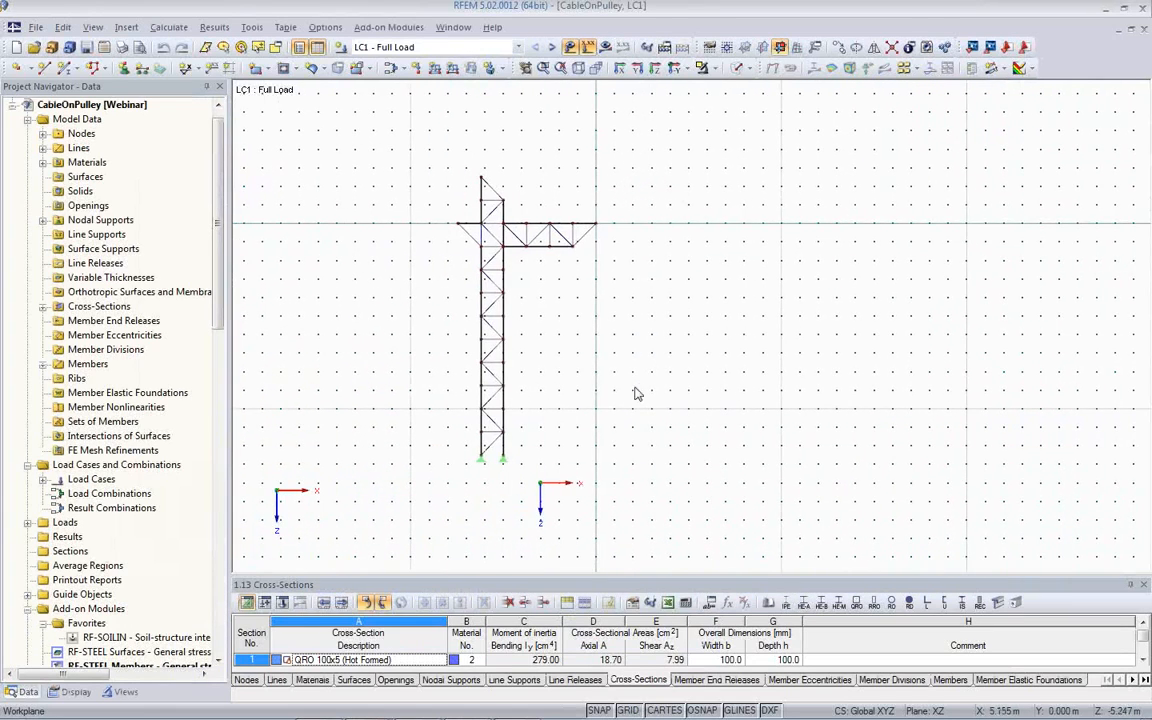
Step: Draw a polyline from the mast's left base support over the rear jib end, mast top and front jib tip, ending below the tip
{"action": "scroll", "coordinate": [535, 437], "scroll_direction": "up", "scroll_amount": 1}
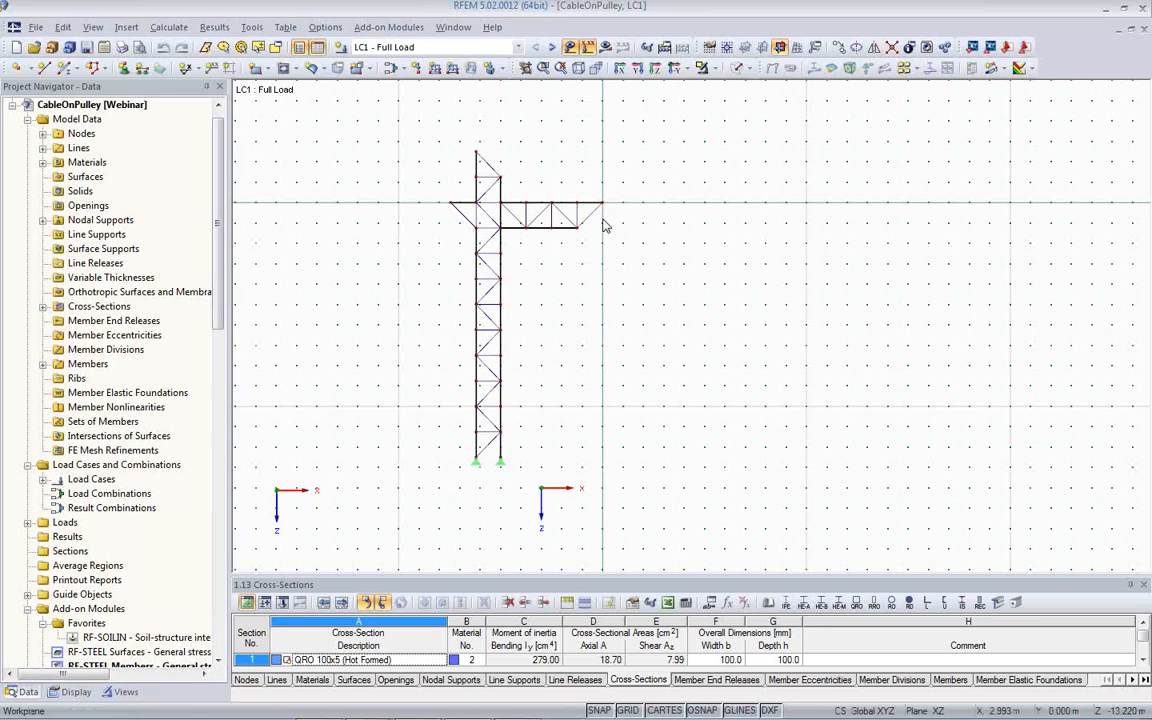
{"action": "middle_click_drag", "start_coordinate": [633, 361], "coordinate": [575, 384]}
{"action": "scroll", "coordinate": [531, 387], "scroll_direction": "up", "scroll_amount": 1}
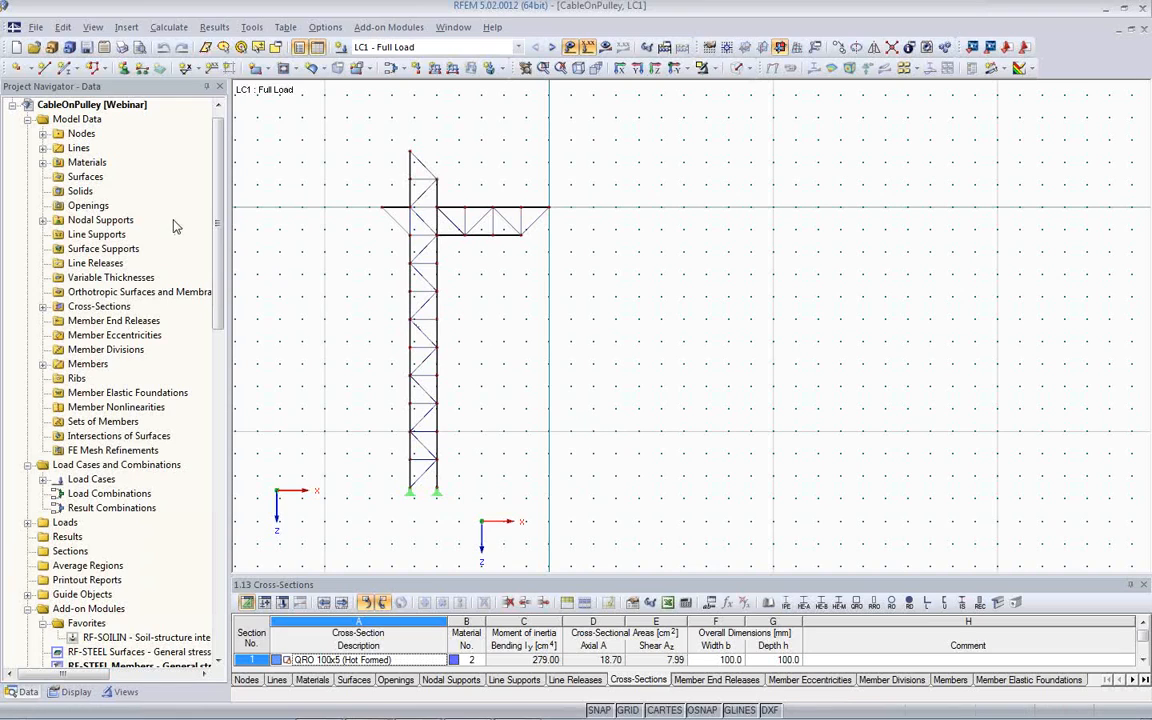
{"action": "left_click", "coordinate": [92, 68]}
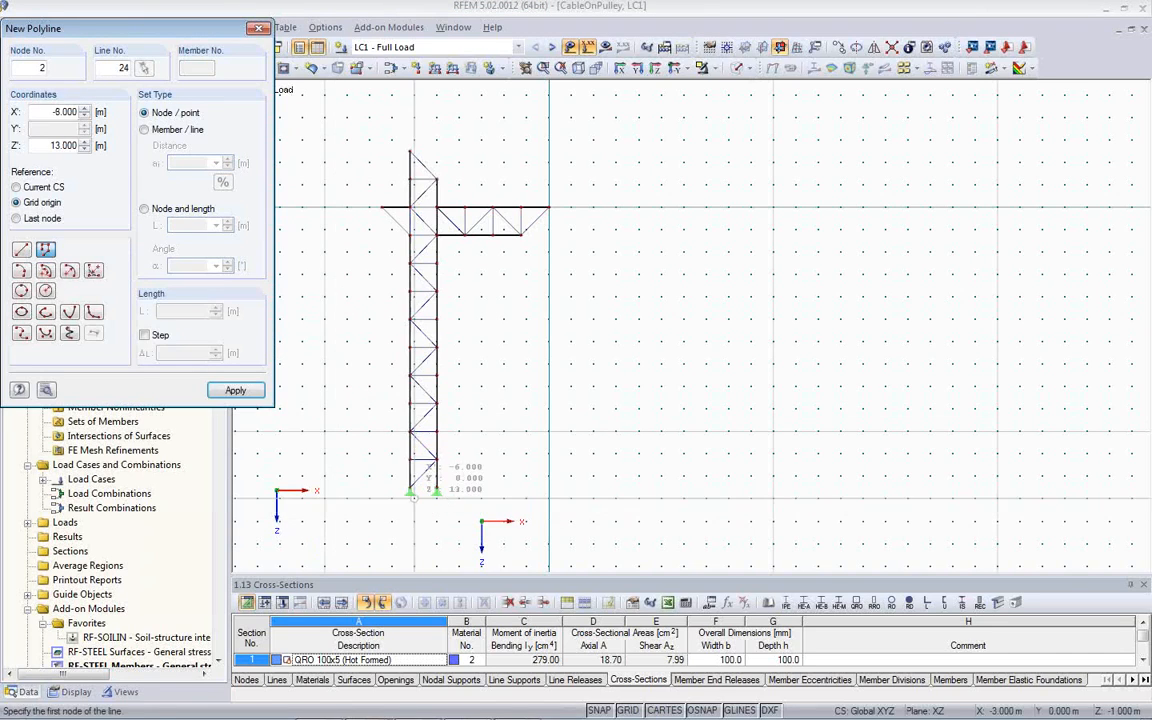
{"action": "left_click", "coordinate": [411, 490]}
{"action": "left_click", "coordinate": [426, 463]}
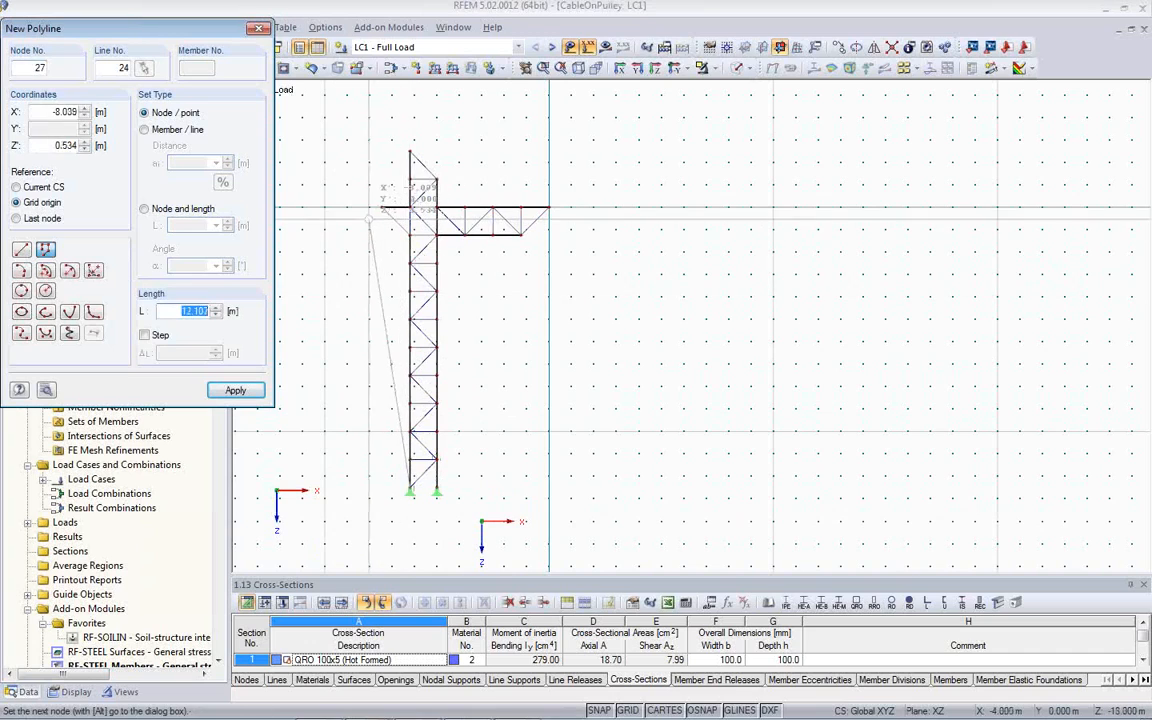
{"action": "left_click", "coordinate": [381, 207]}
{"action": "left_click", "coordinate": [410, 152]}
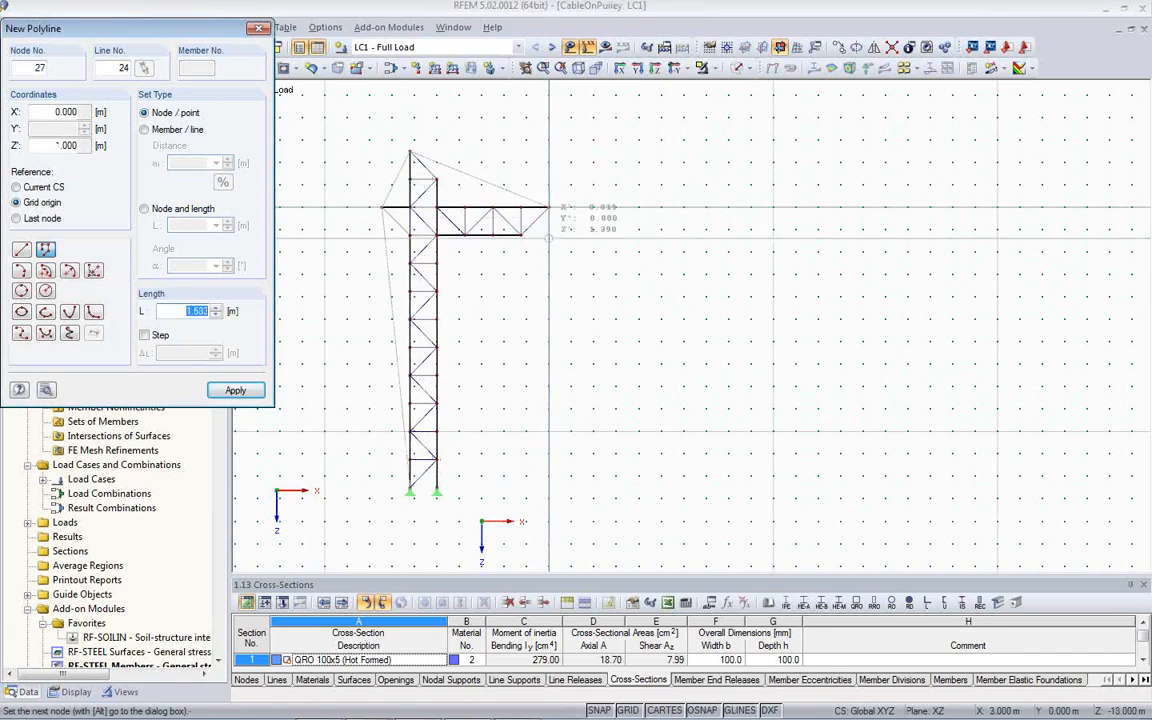
{"action": "left_click", "coordinate": [548, 297]}
{"action": "right_click", "coordinate": [570, 351]}
{"action": "right_click", "coordinate": [570, 351]}
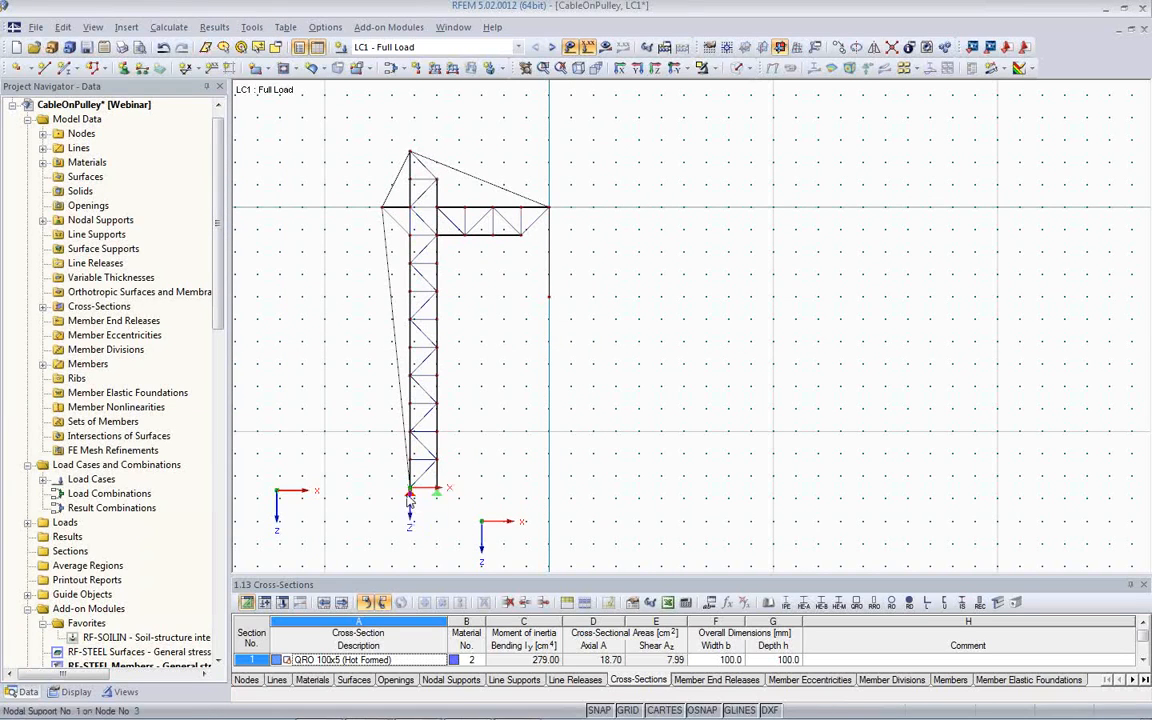
Step: Assign a Cable on Pulleys member with cross-section 2 RD 40, Steel S 235, to the new polyline
{"action": "left_click", "coordinate": [409, 493]}
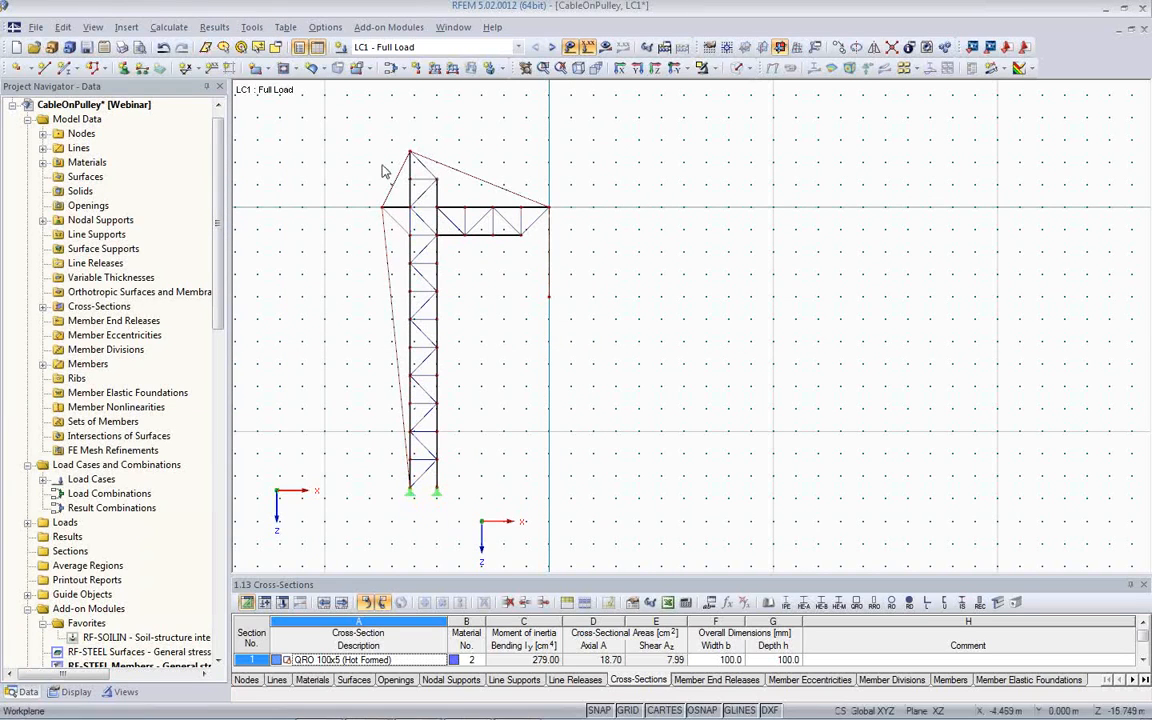
{"action": "double_click", "coordinate": [394, 335]}
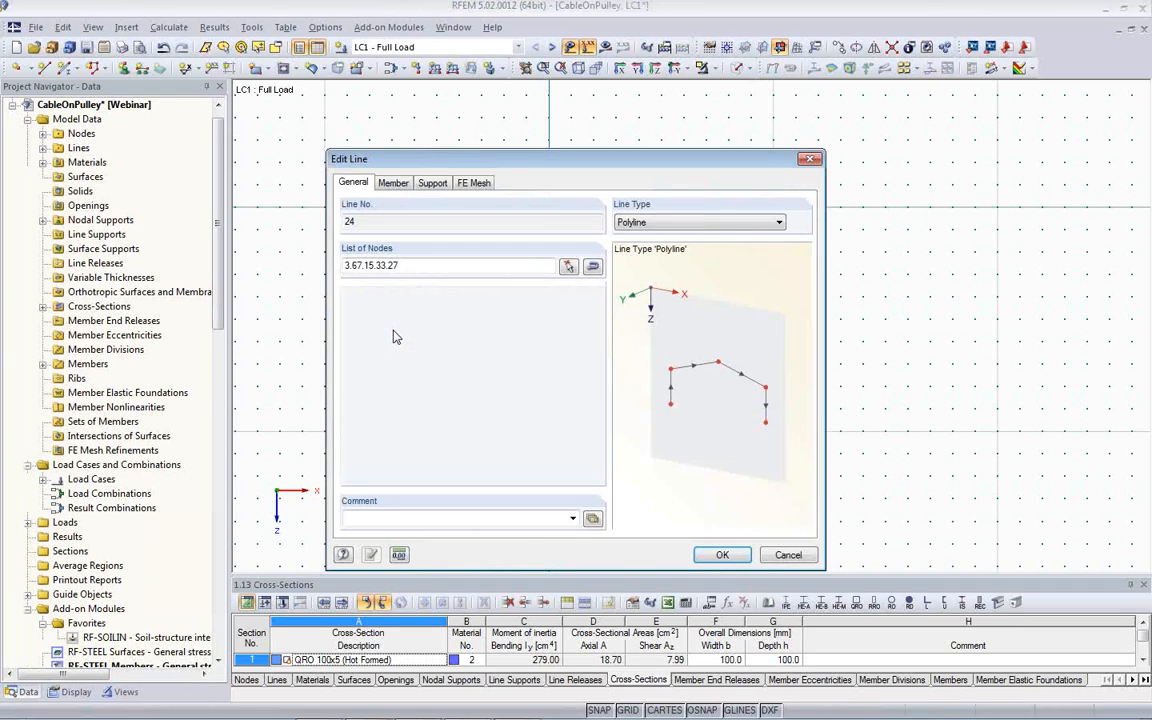
{"action": "left_click", "coordinate": [393, 184]}
{"action": "left_click", "coordinate": [348, 267]}
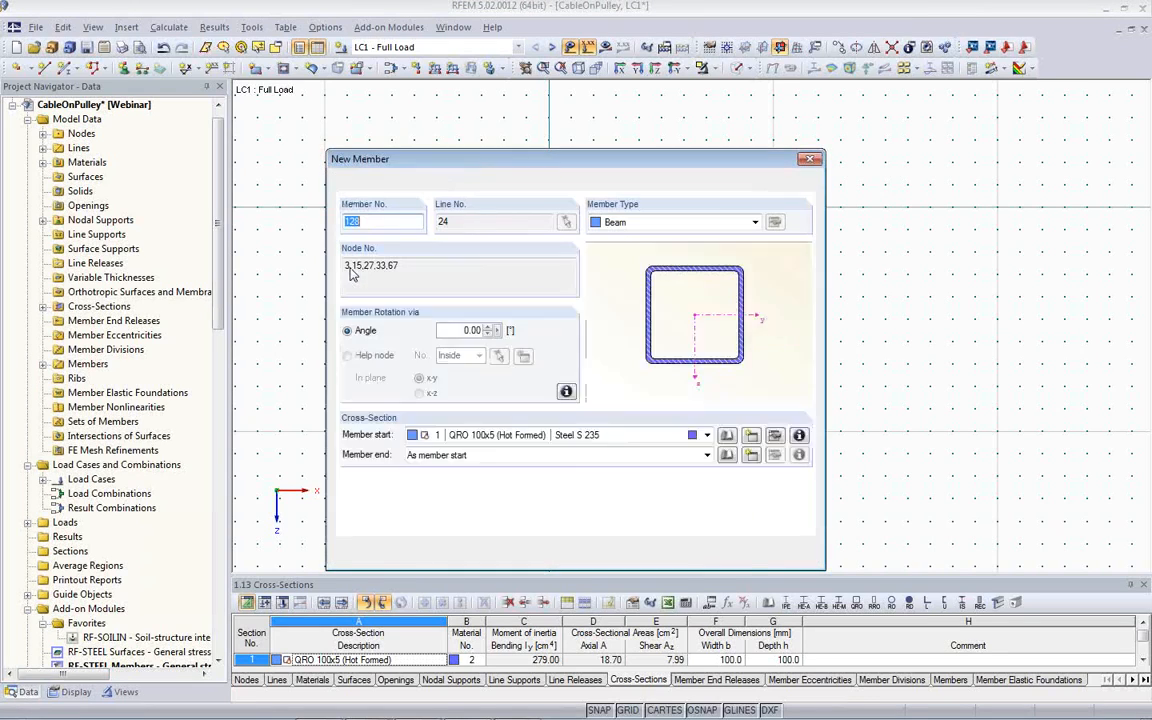
{"action": "left_click", "coordinate": [630, 435]}
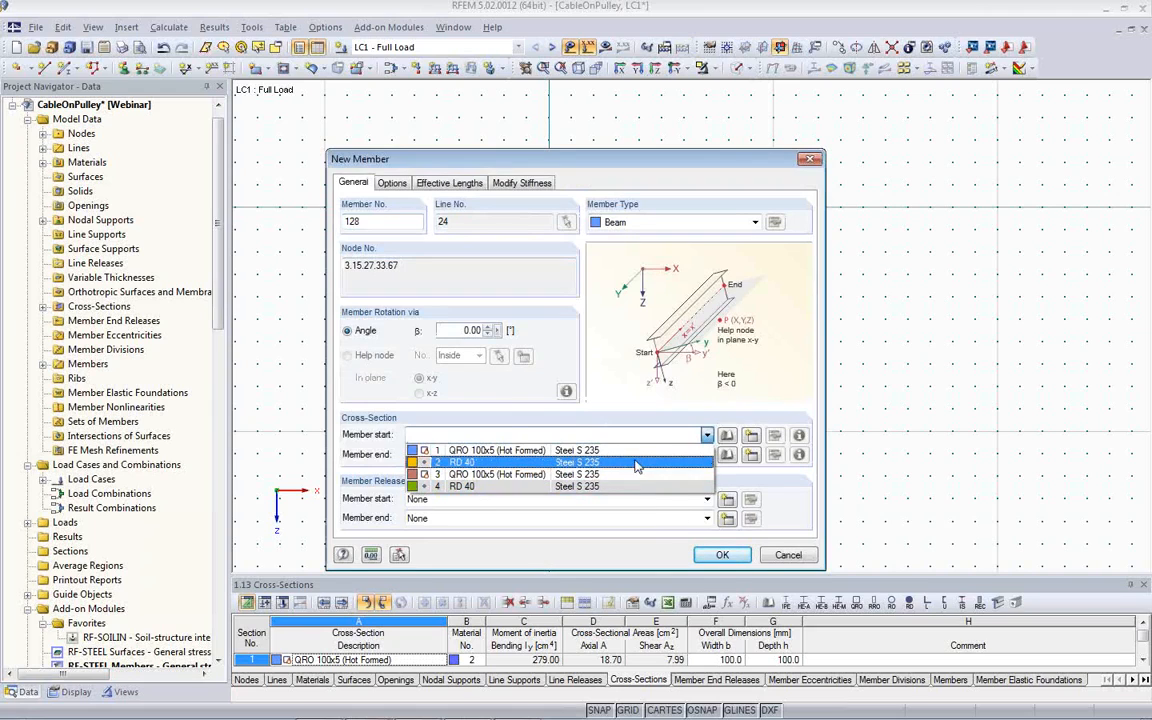
{"action": "left_click", "coordinate": [525, 463]}
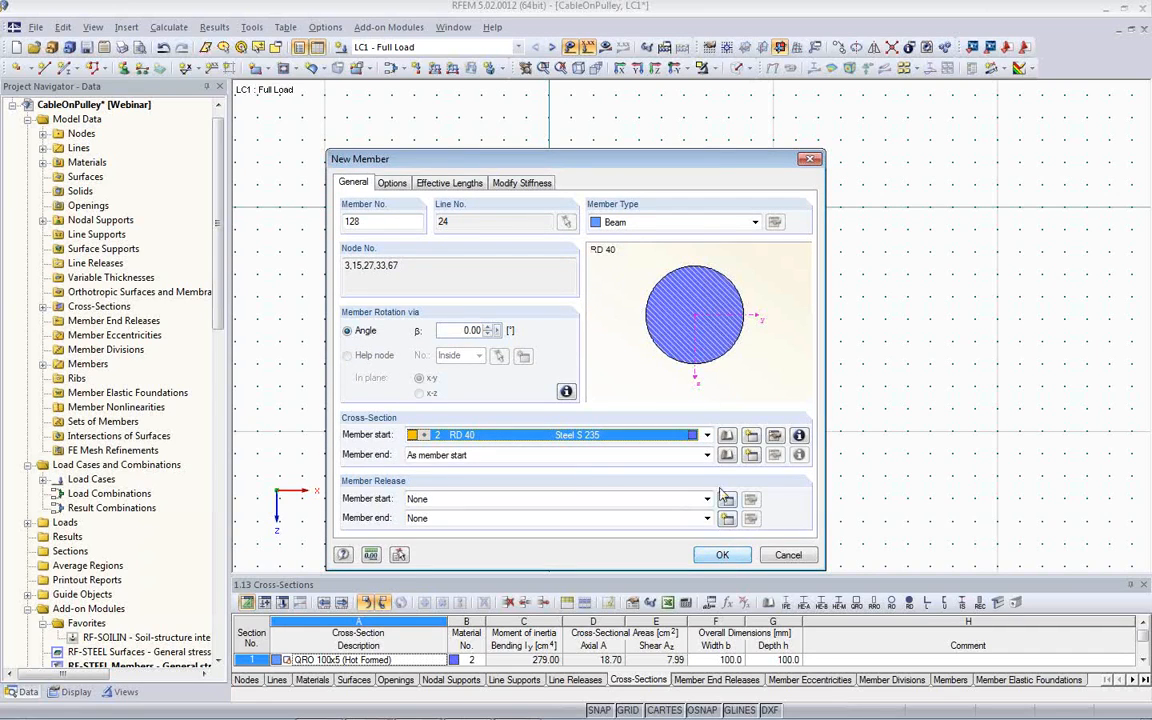
{"action": "left_click", "coordinate": [708, 224]}
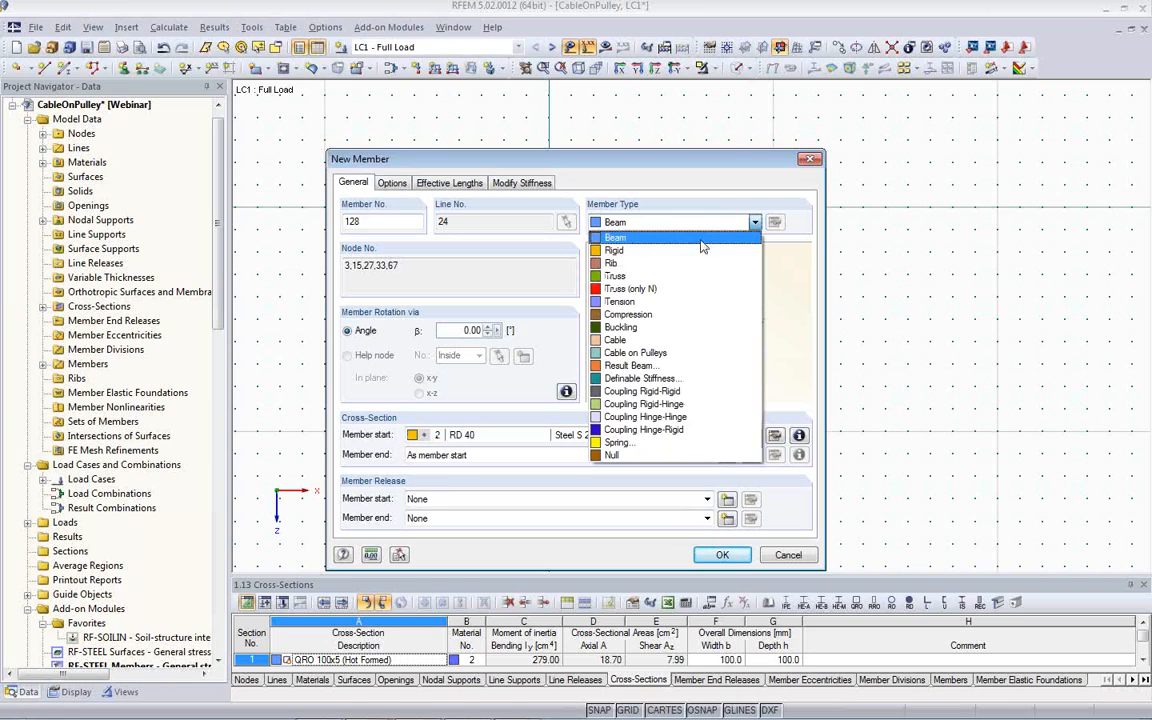
{"action": "left_click", "coordinate": [683, 356]}
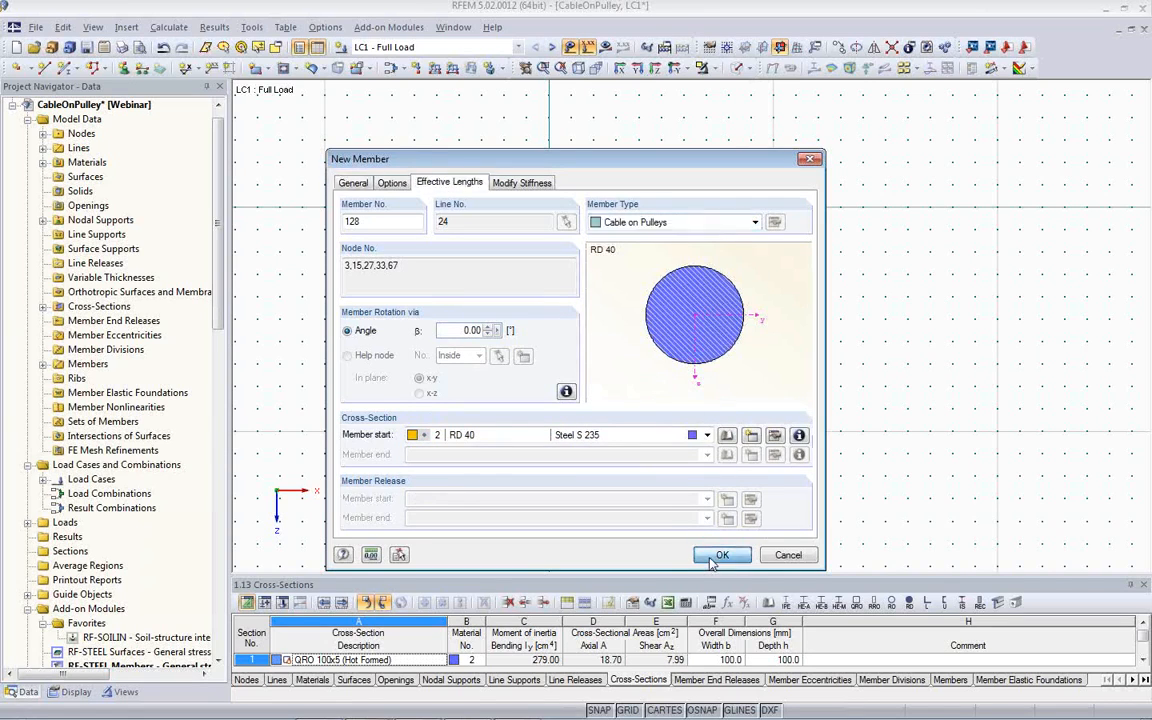
{"action": "left_click", "coordinate": [709, 562]}
{"action": "left_click", "coordinate": [712, 558]}
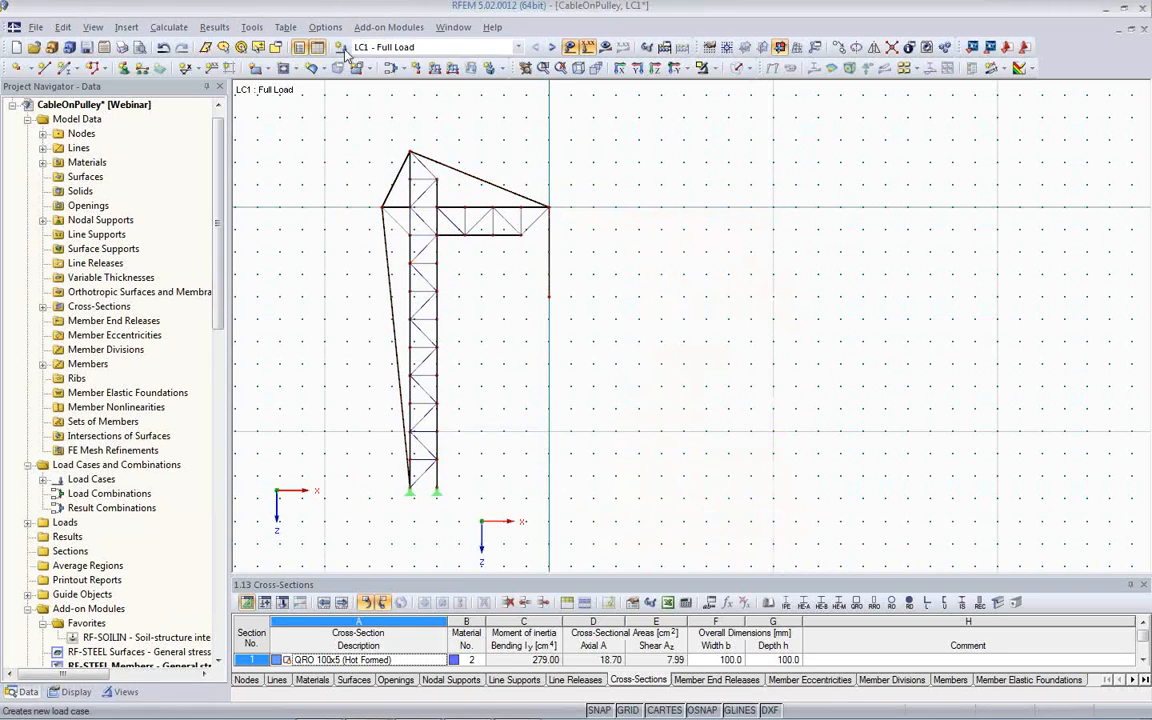
Step: Apply a vertical nodal load PZ of 100 kN to the free lower end of the cable
{"action": "left_click", "coordinate": [417, 67]}
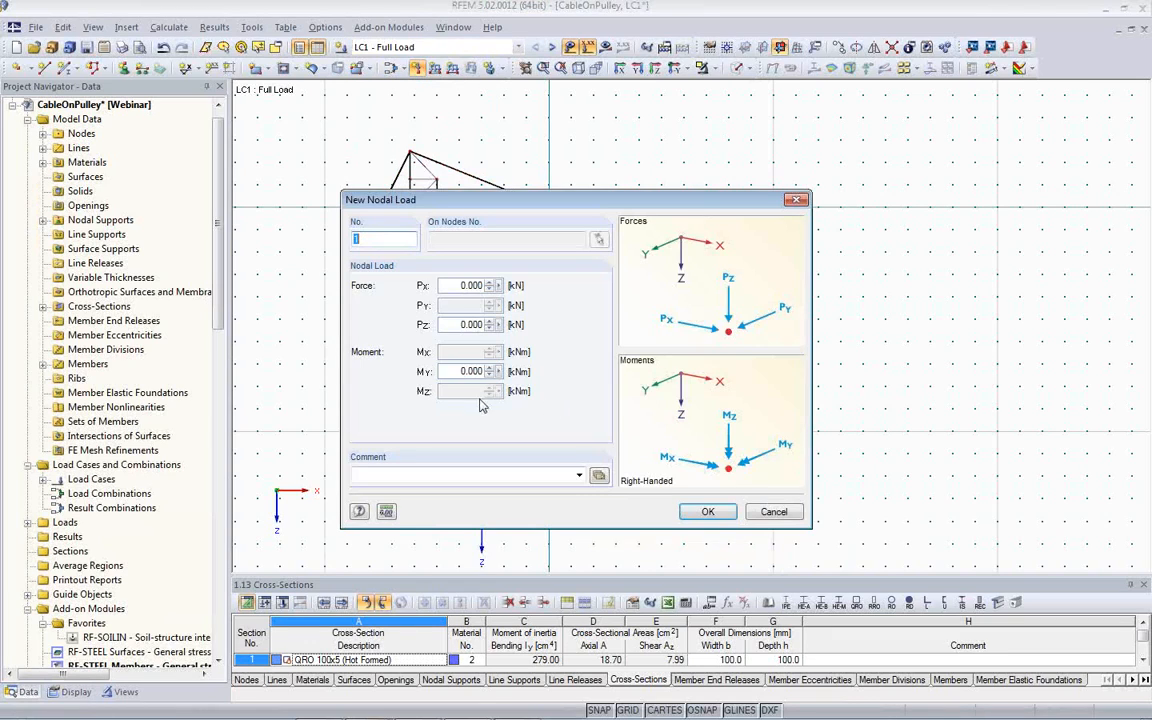
{"action": "left_click", "coordinate": [450, 324]}
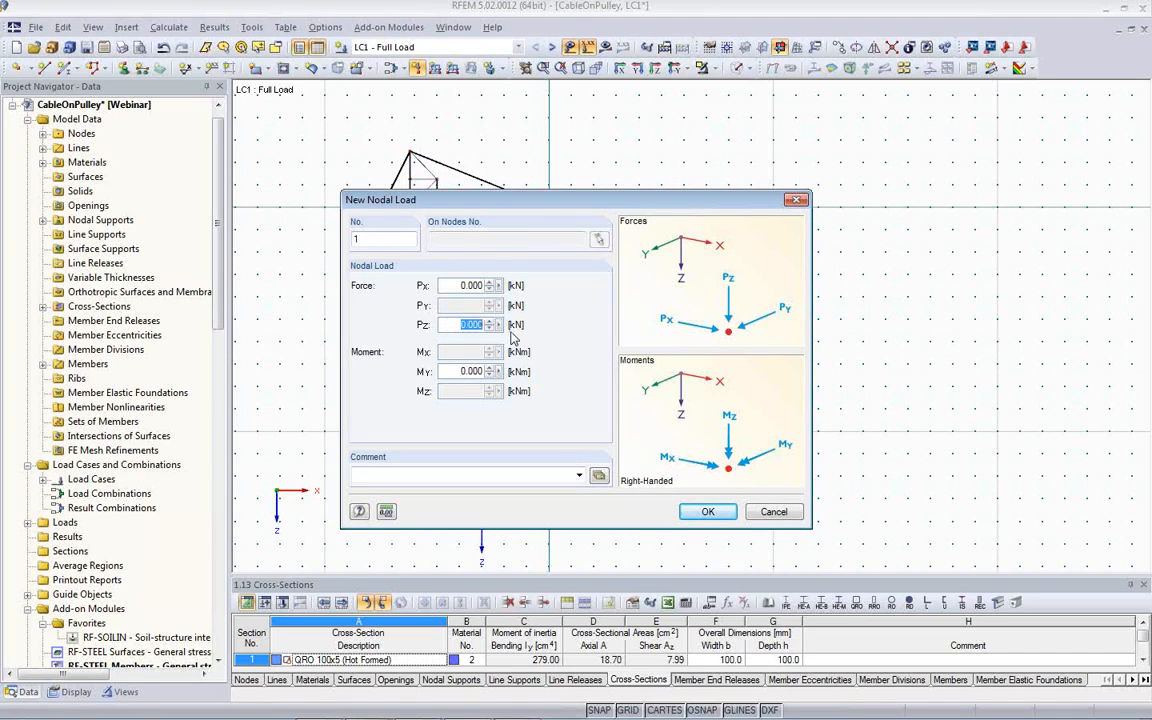
{"action": "type", "text": "100"}
{"action": "left_click", "coordinate": [704, 511]}
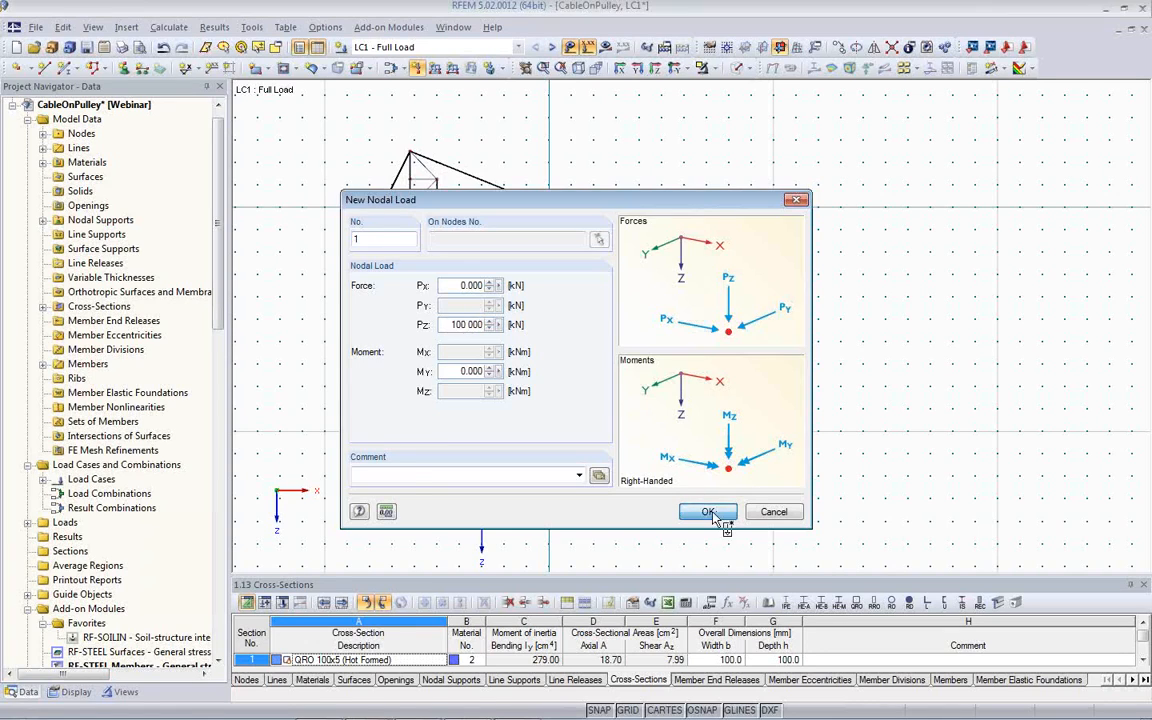
{"action": "left_click", "coordinate": [548, 296]}
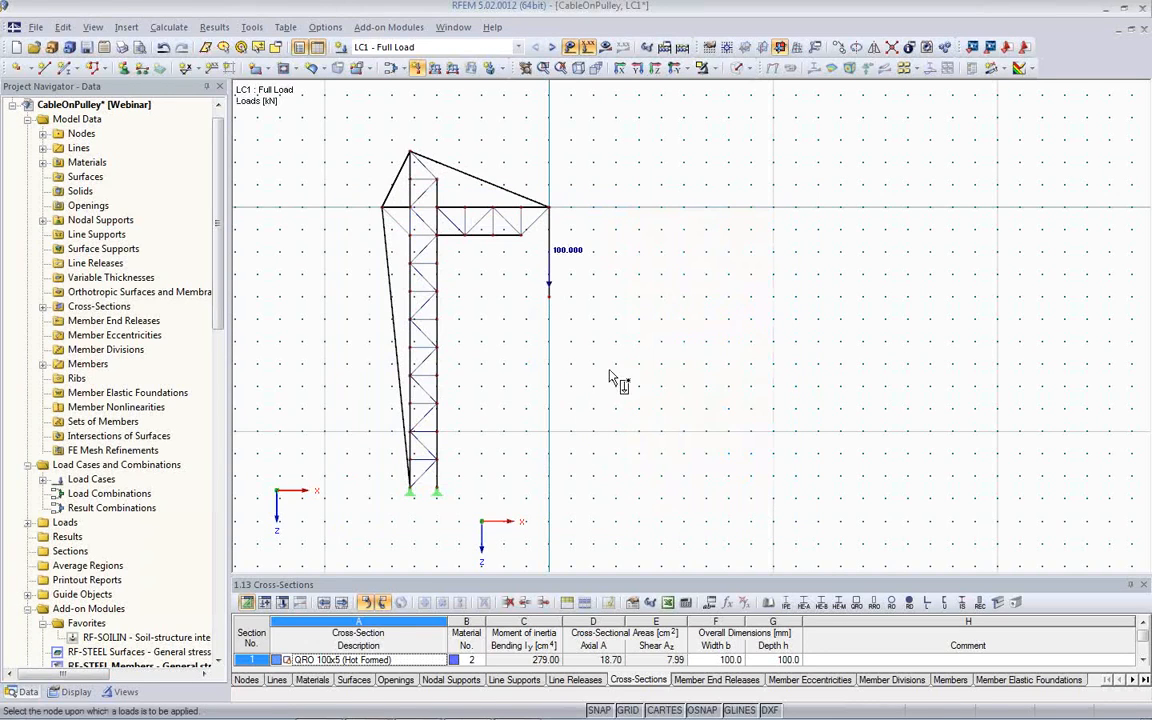
{"action": "middle_click_drag", "start_coordinate": [610, 377], "coordinate": [593, 397]}
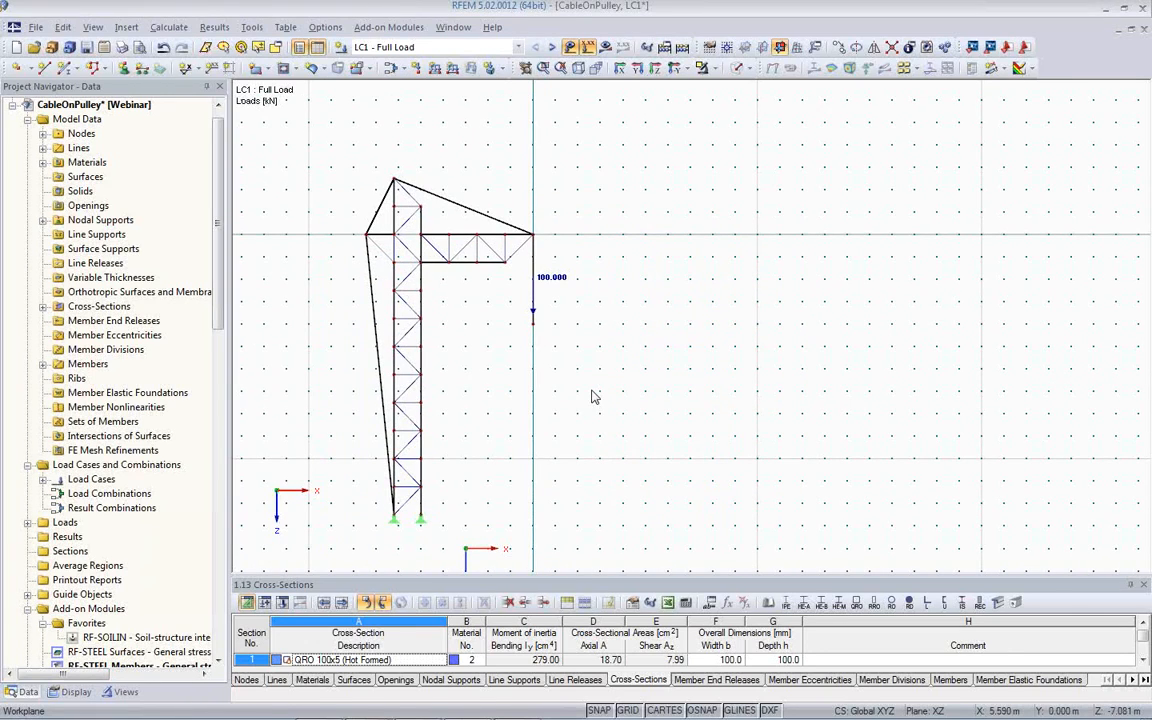
Step: Copy the complete crane with its cable, supports and load, and insert it offset by 20 m in X
{"action": "scroll", "coordinate": [593, 397], "scroll_direction": "down", "scroll_amount": 1}
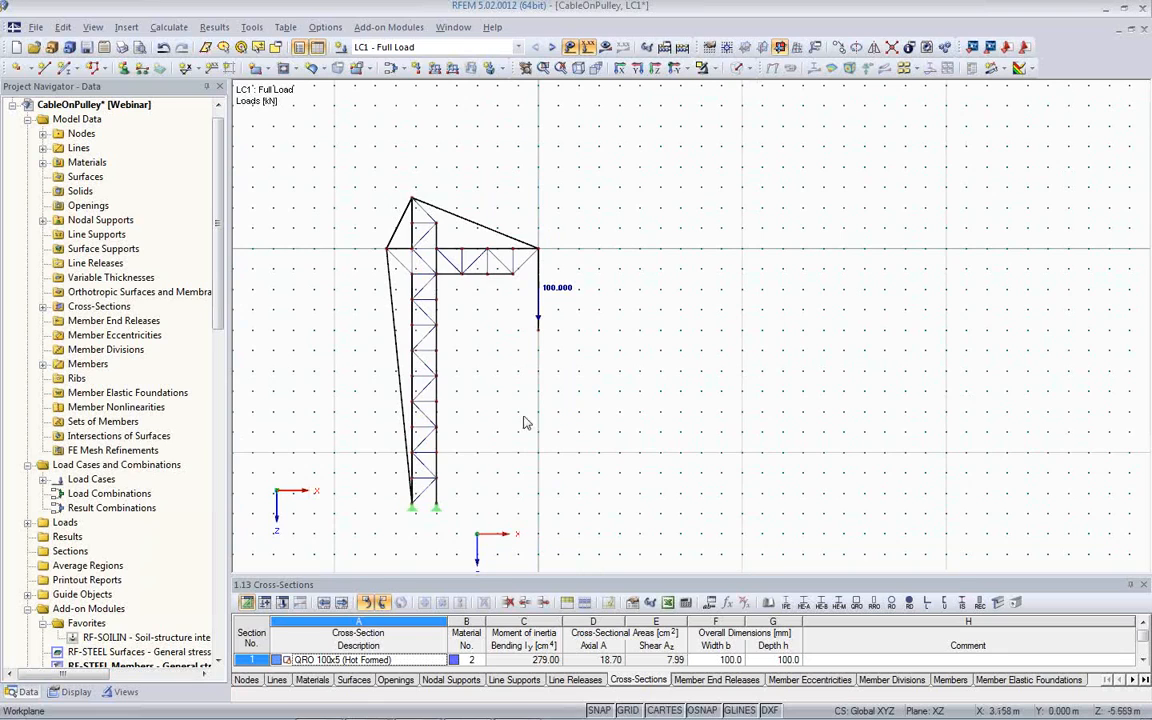
{"action": "left_click_drag", "start_coordinate": [311, 141], "coordinate": [544, 482]}
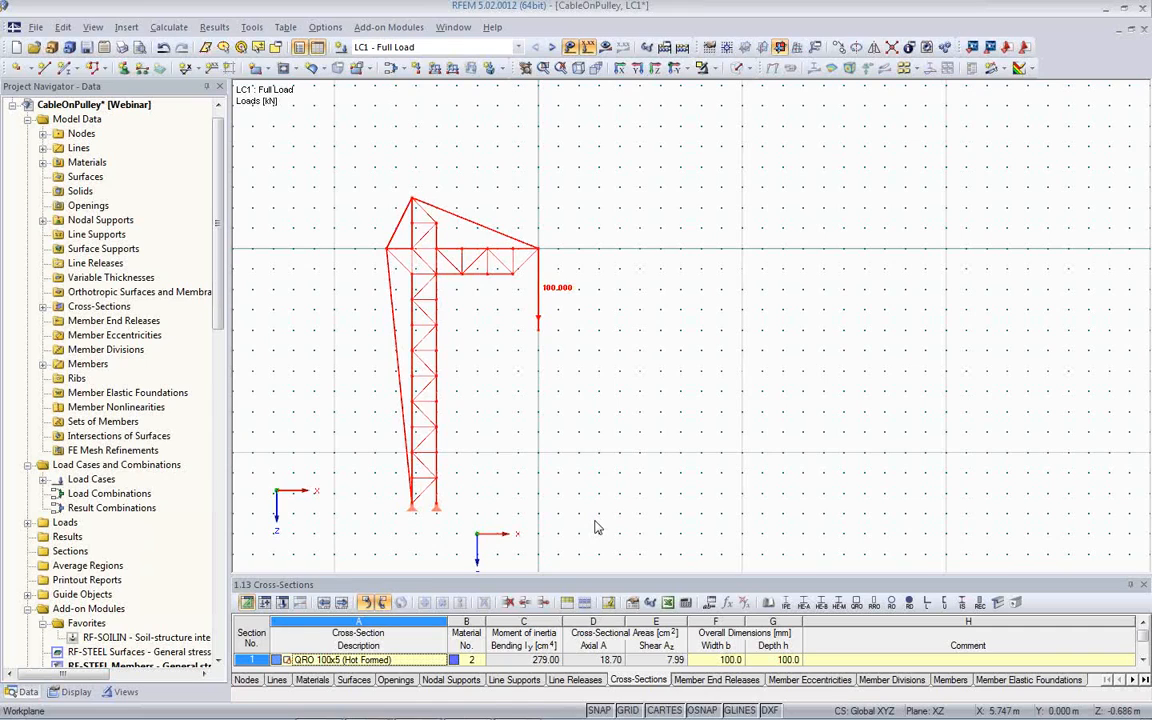
{"action": "key", "text": "ctrl+v"}
{"action": "type", "text": "2"}
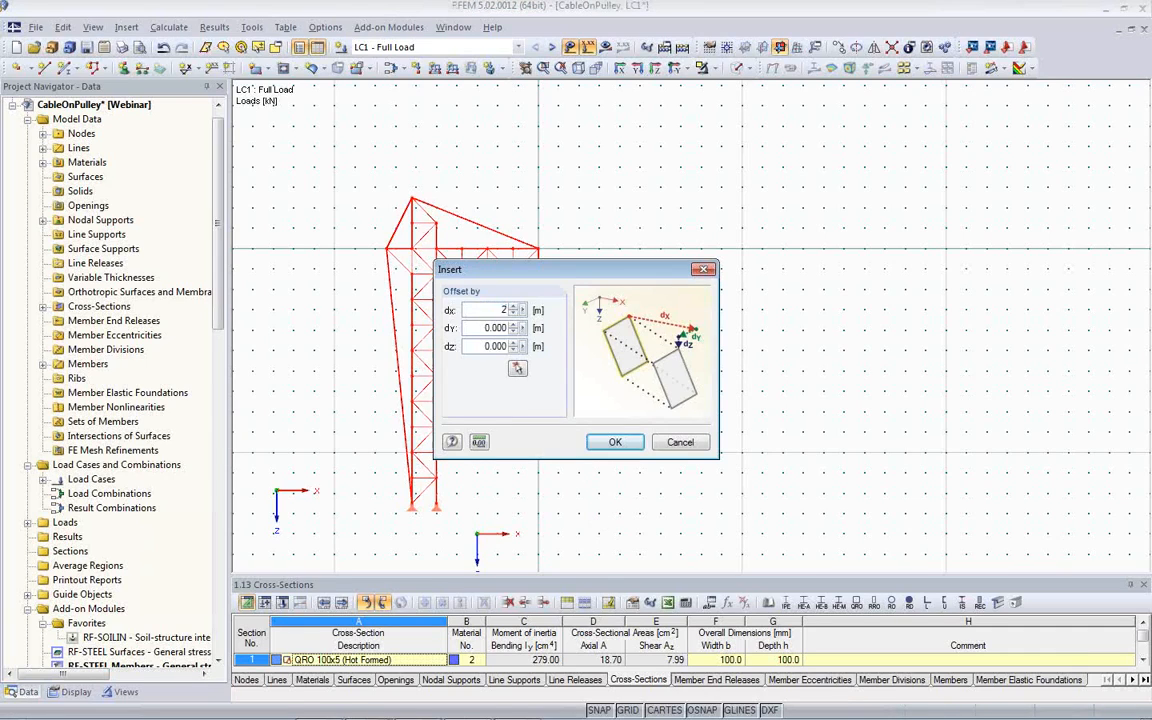
{"action": "left_click", "coordinate": [615, 442]}
{"action": "middle_click_drag", "start_coordinate": [716, 438], "coordinate": [576, 412]}
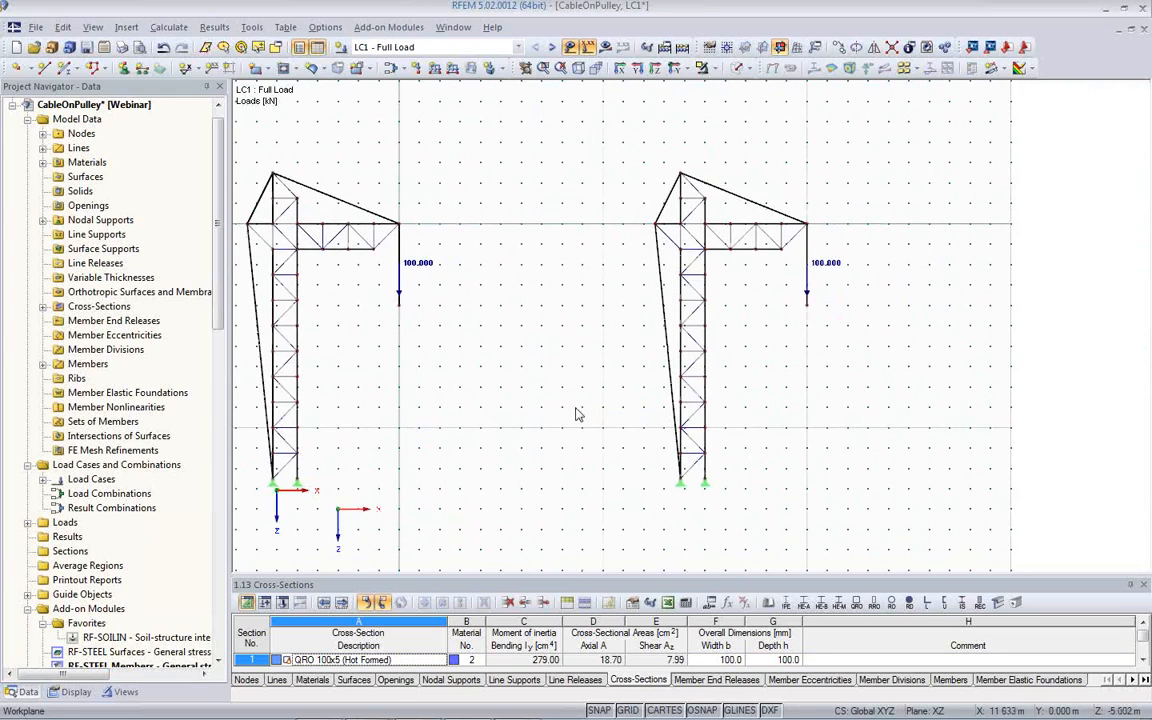
Step: Change the member type of the copied crane's cable to Cable
{"action": "double_click", "coordinate": [667, 350]}
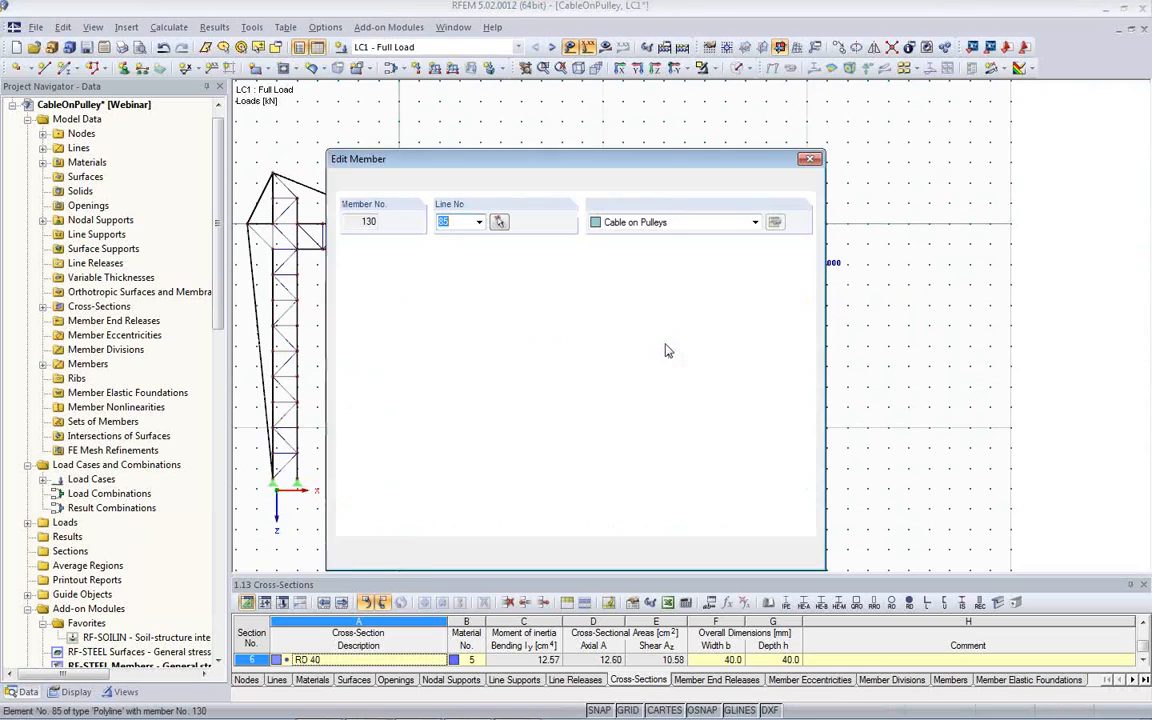
{"action": "left_click", "coordinate": [755, 222]}
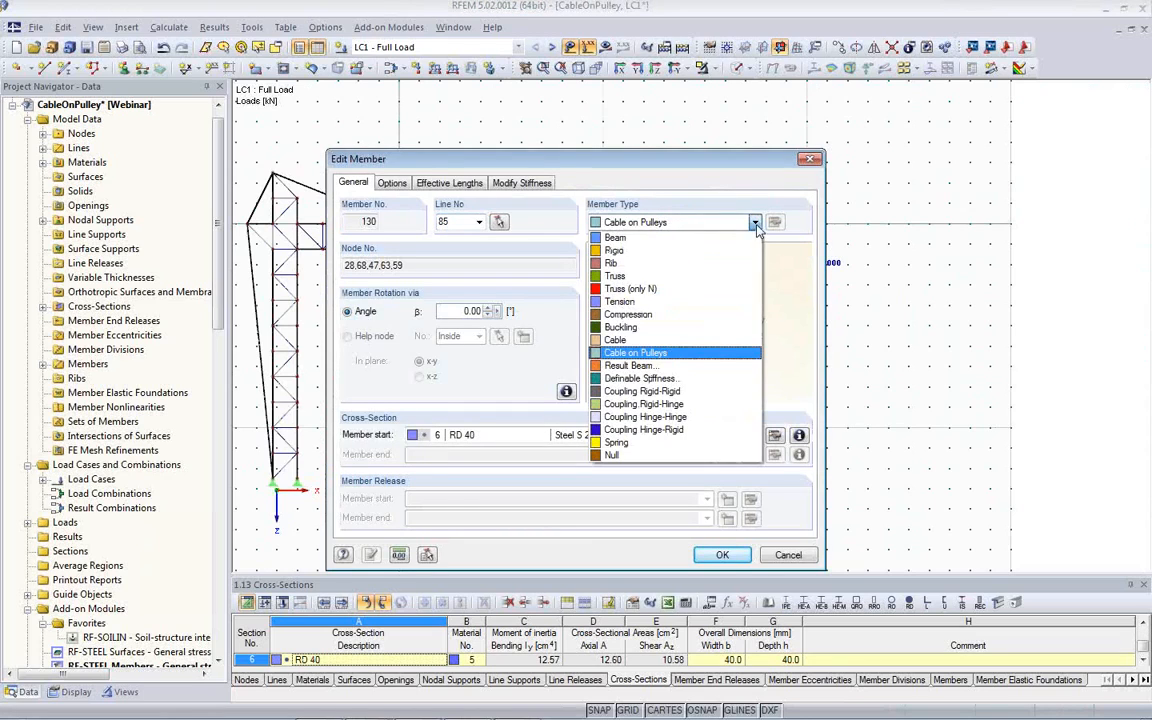
{"action": "left_click", "coordinate": [720, 341]}
{"action": "left_click", "coordinate": [724, 553]}
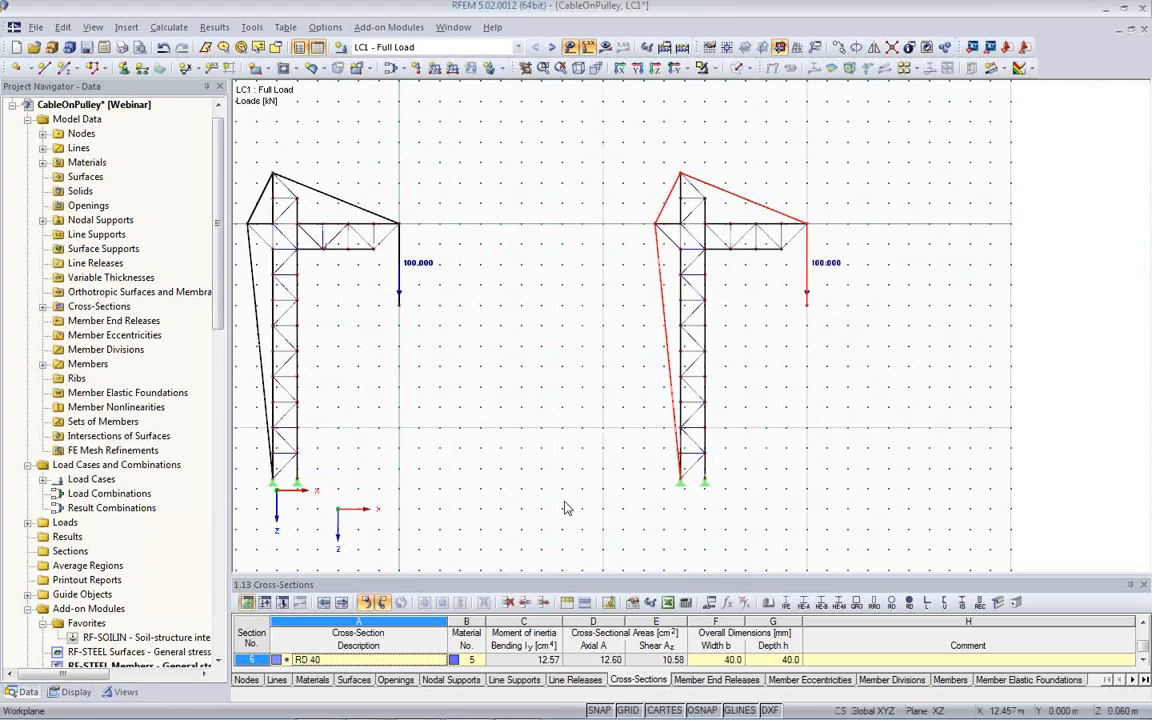
Step: Calculate load case LC1 - Full Load and display the global deformations of both cranes
{"action": "scroll", "coordinate": [586, 463], "scroll_direction": "down", "scroll_amount": 4}
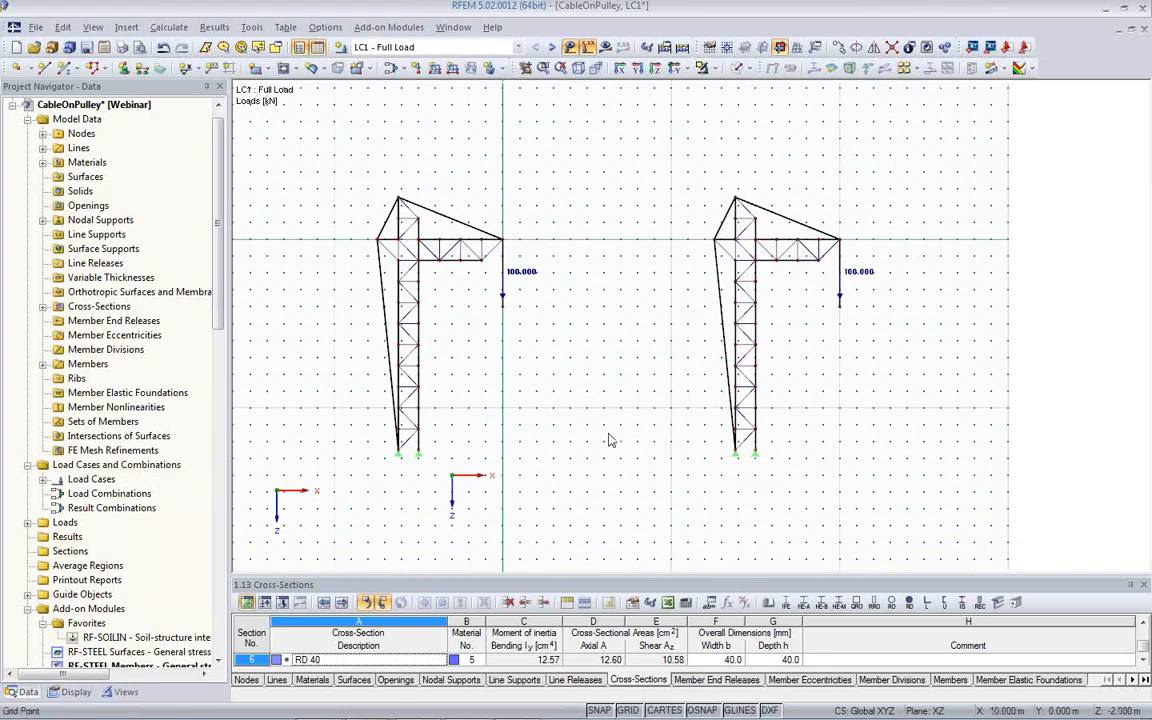
{"action": "left_click", "coordinate": [605, 47]}
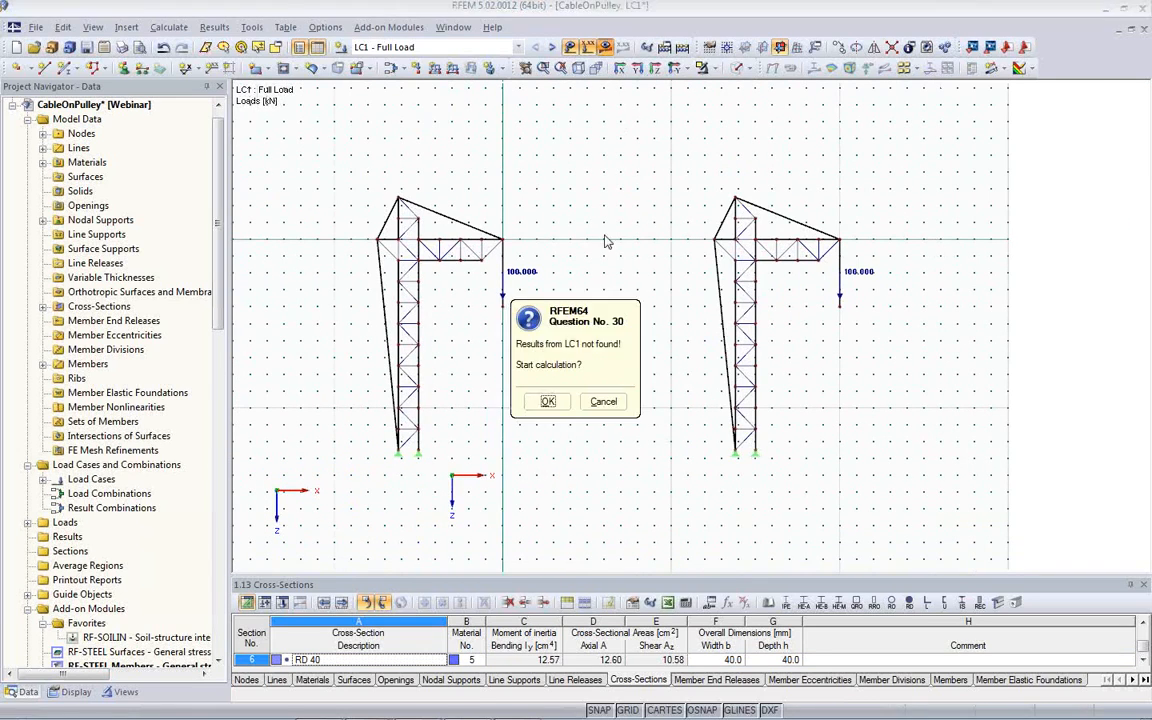
{"action": "left_click", "coordinate": [524, 403]}
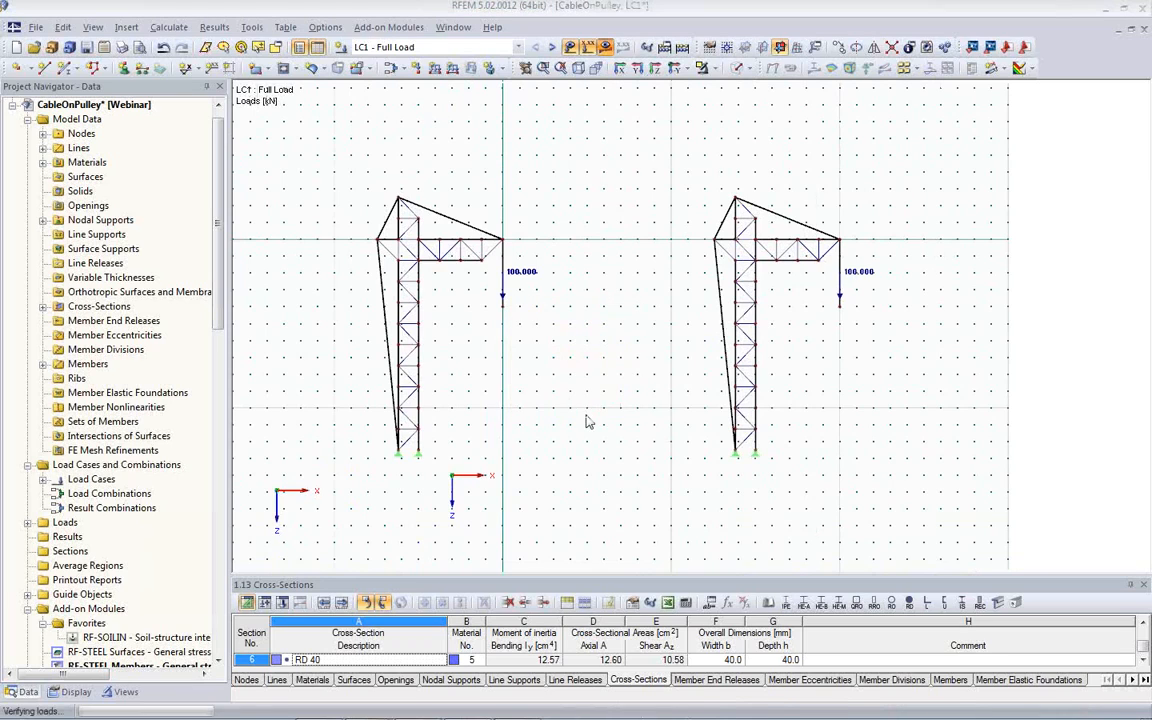
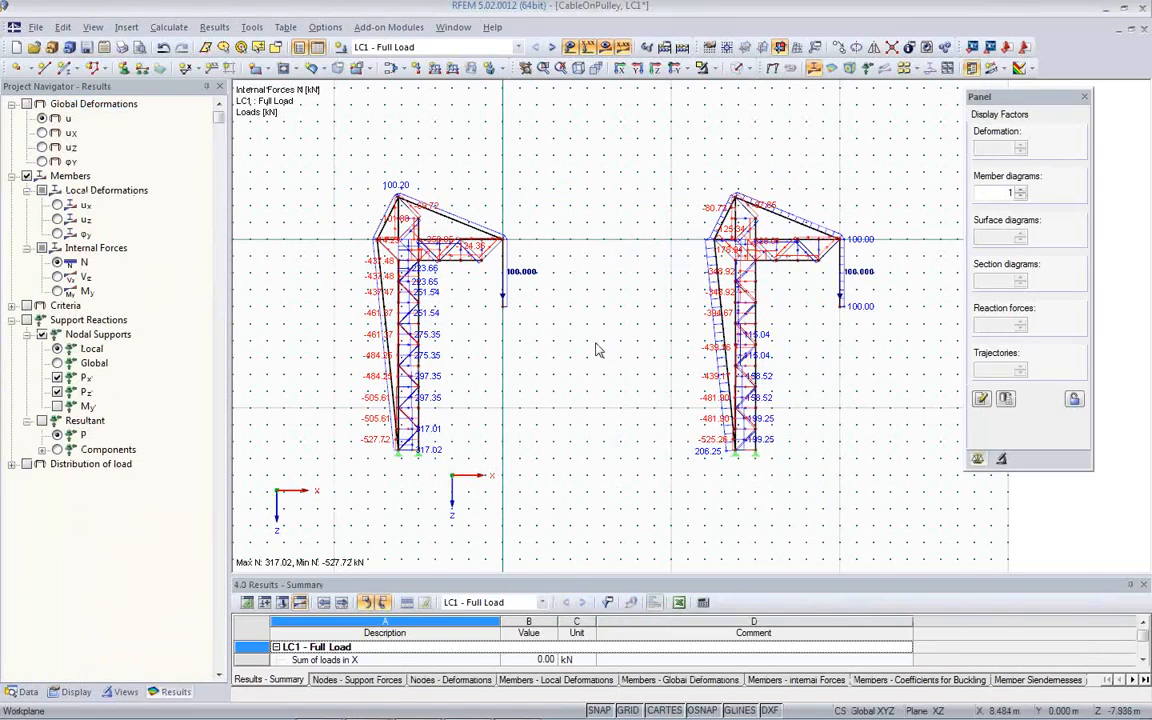
{"action": "left_click", "coordinate": [772, 68]}
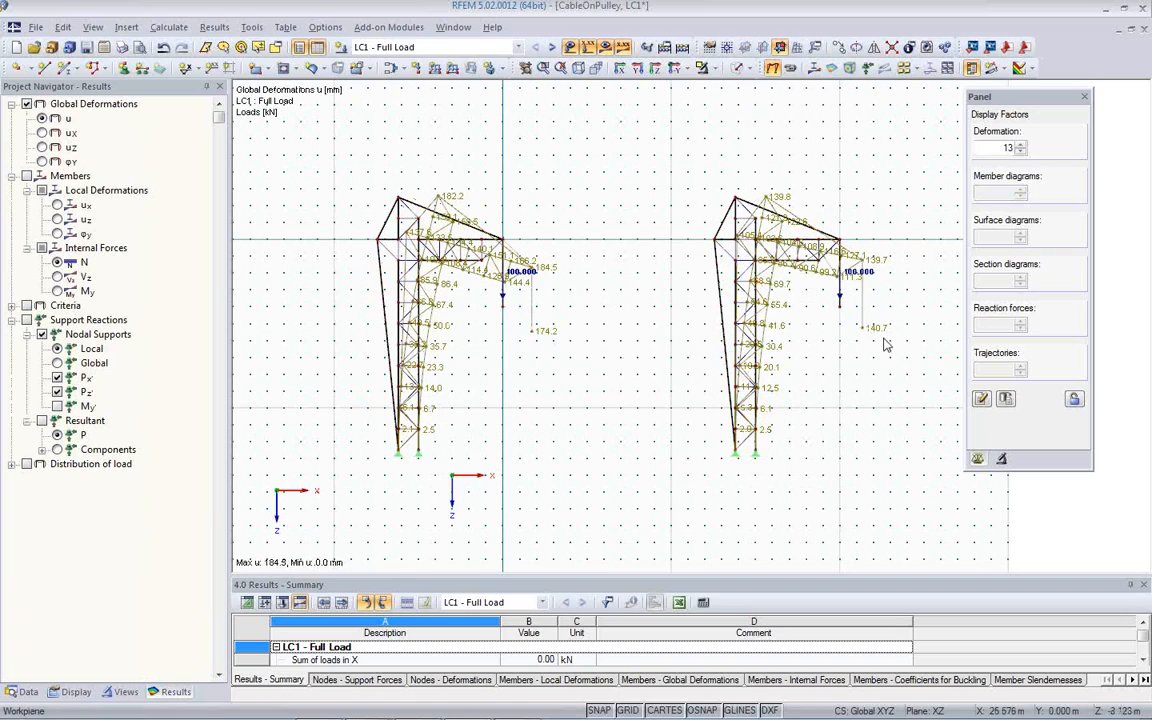
Step: Hide the grid and restrict the visibility to members with cross-sections 1 - QRO 100x5 and 2 - RD 40
{"action": "left_click", "coordinate": [627, 710]}
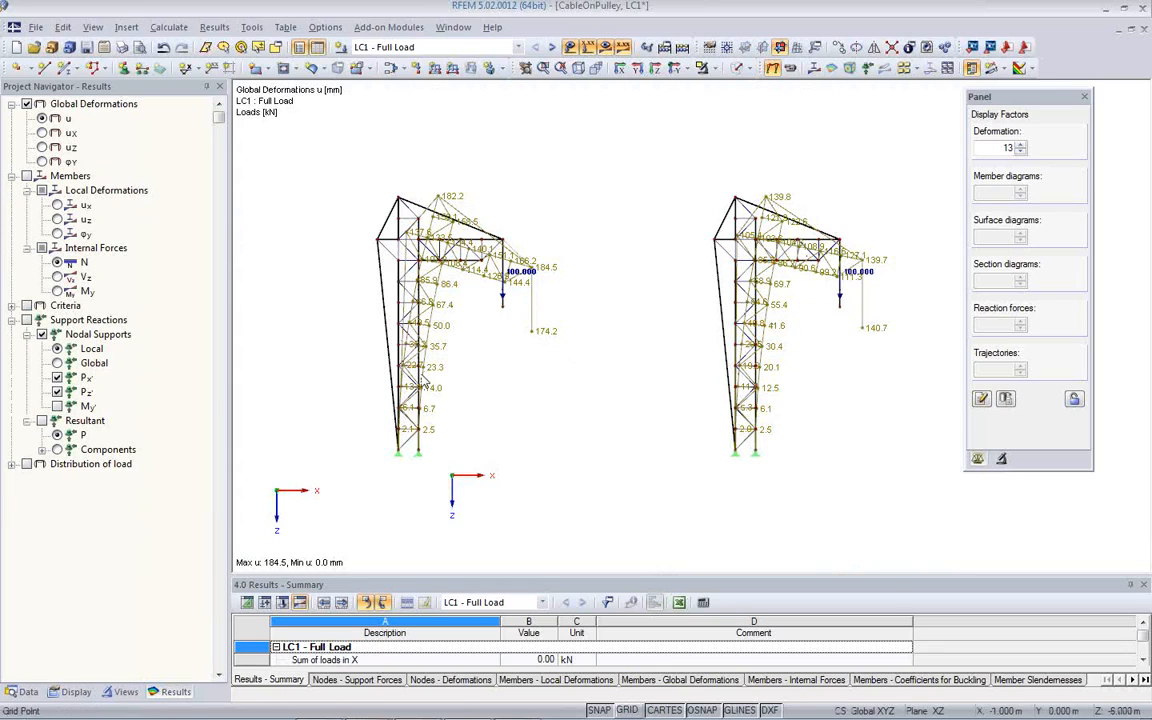
{"action": "left_click", "coordinate": [122, 690]}
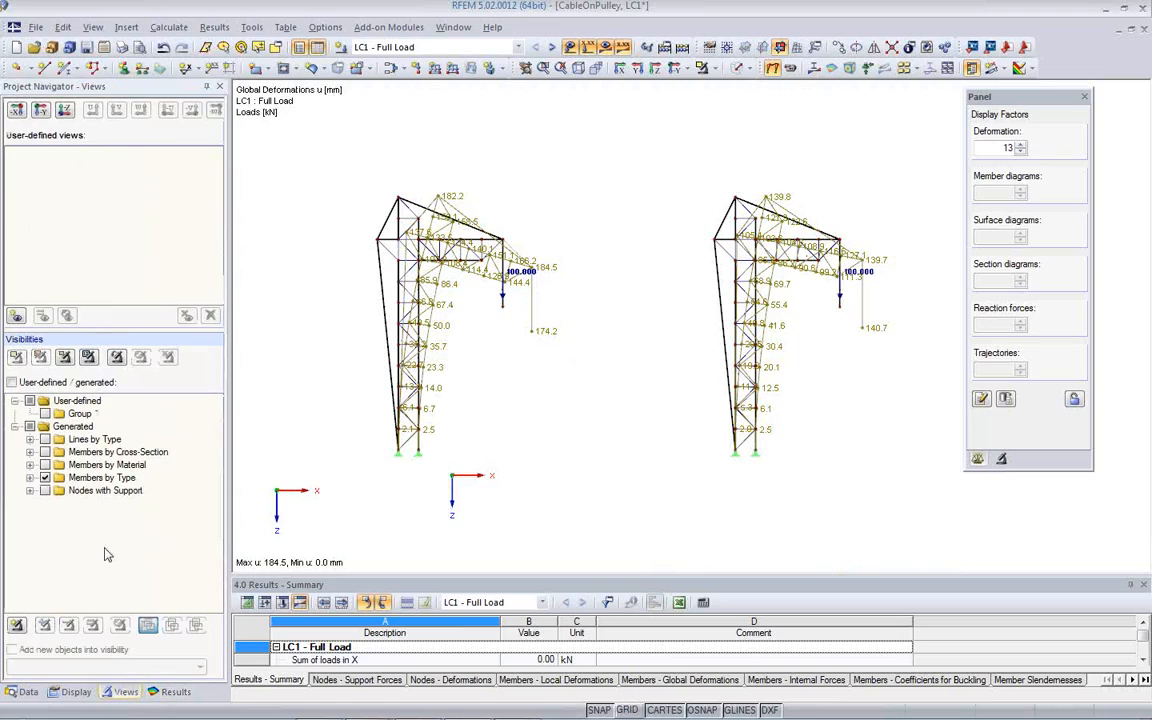
{"action": "left_click", "coordinate": [30, 452]}
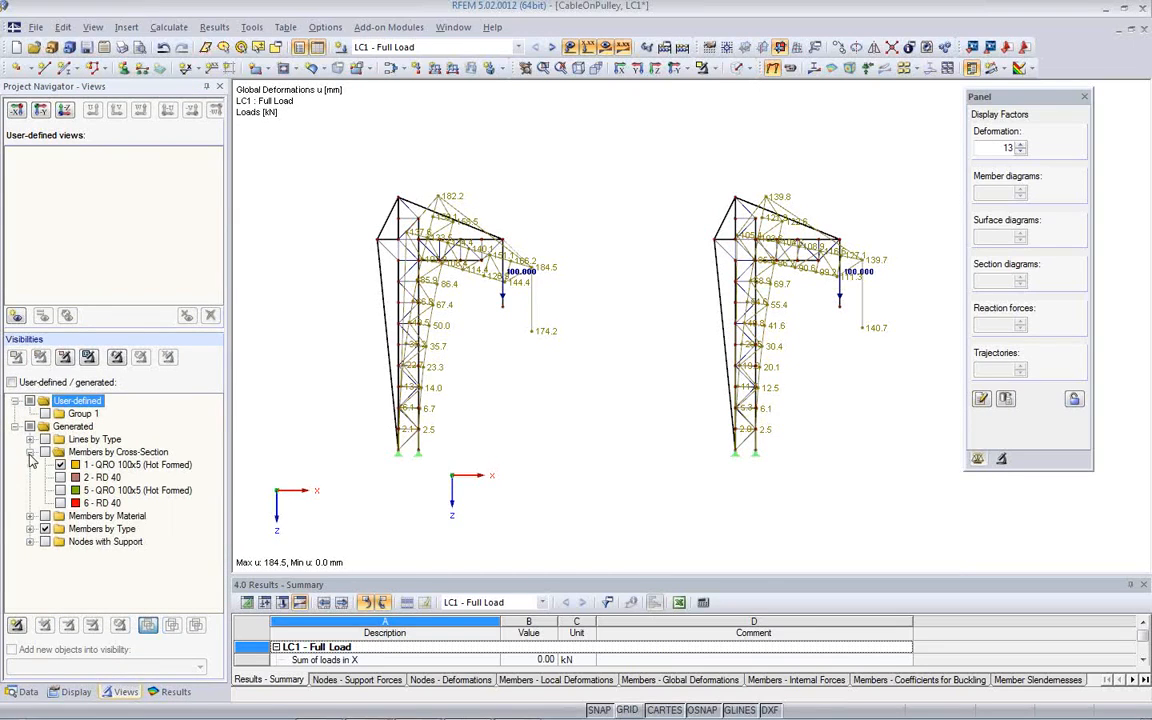
{"action": "left_click", "coordinate": [60, 477]}
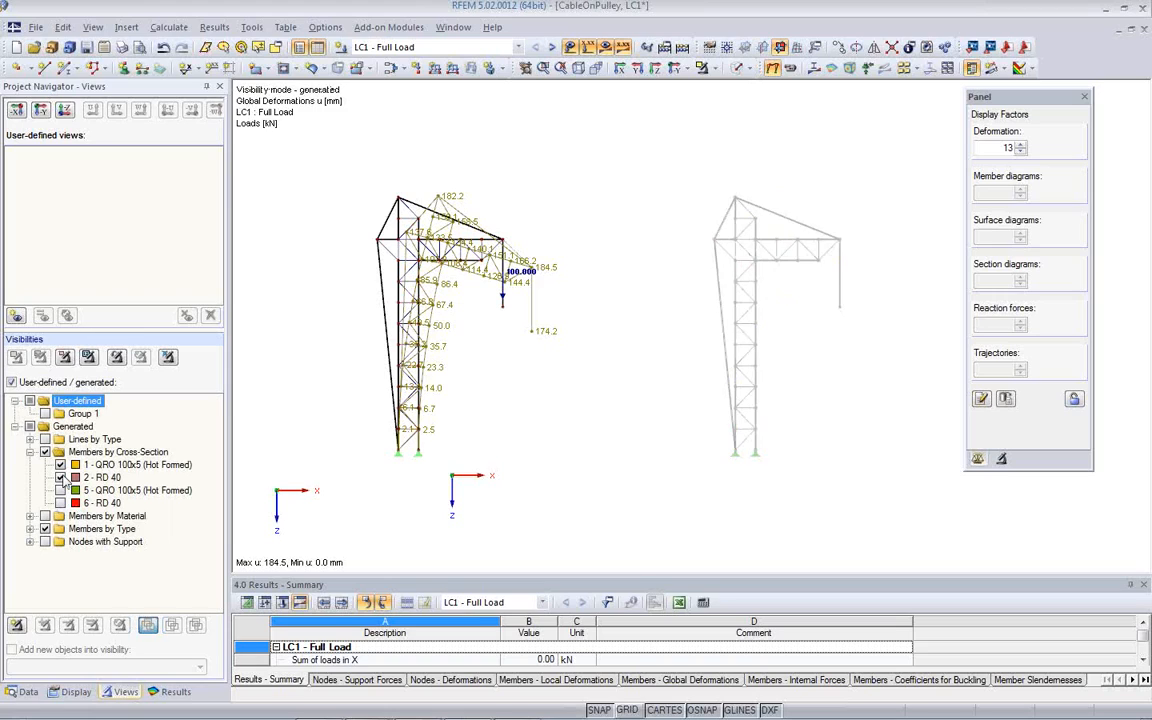
Step: Remove the cross-section visibility filter and restrict the view to members of the types Cable and Cable on Pulleys
{"action": "left_click", "coordinate": [60, 477]}
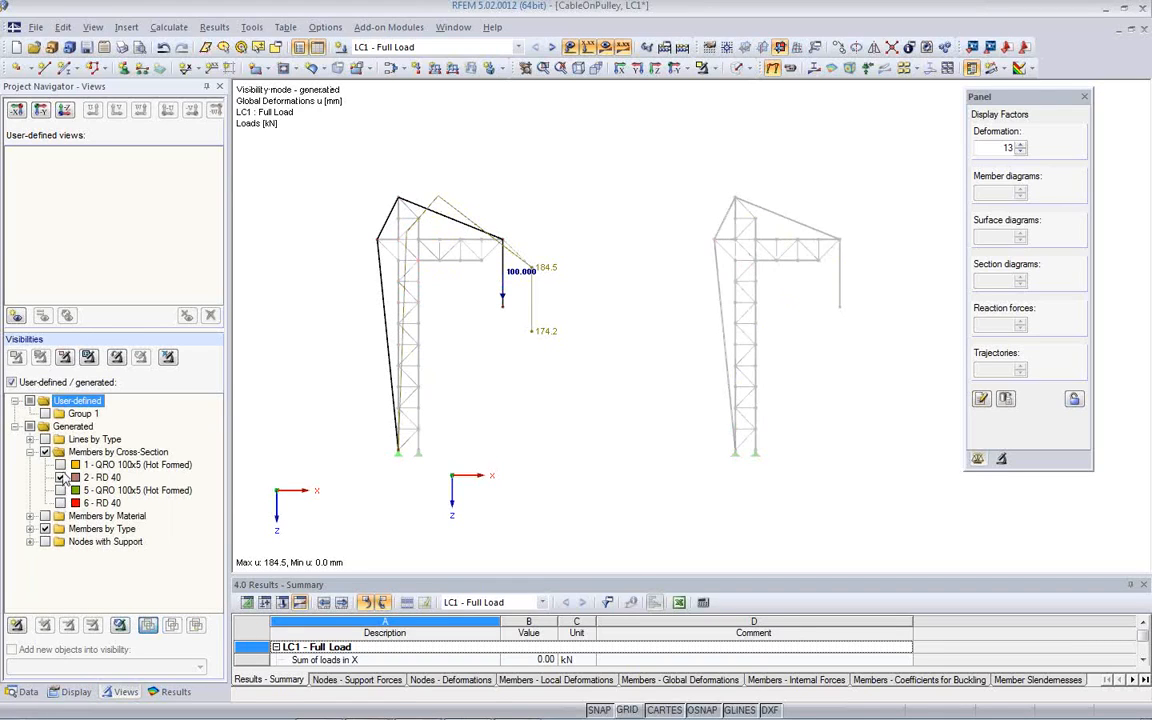
{"action": "left_click", "coordinate": [44, 452]}
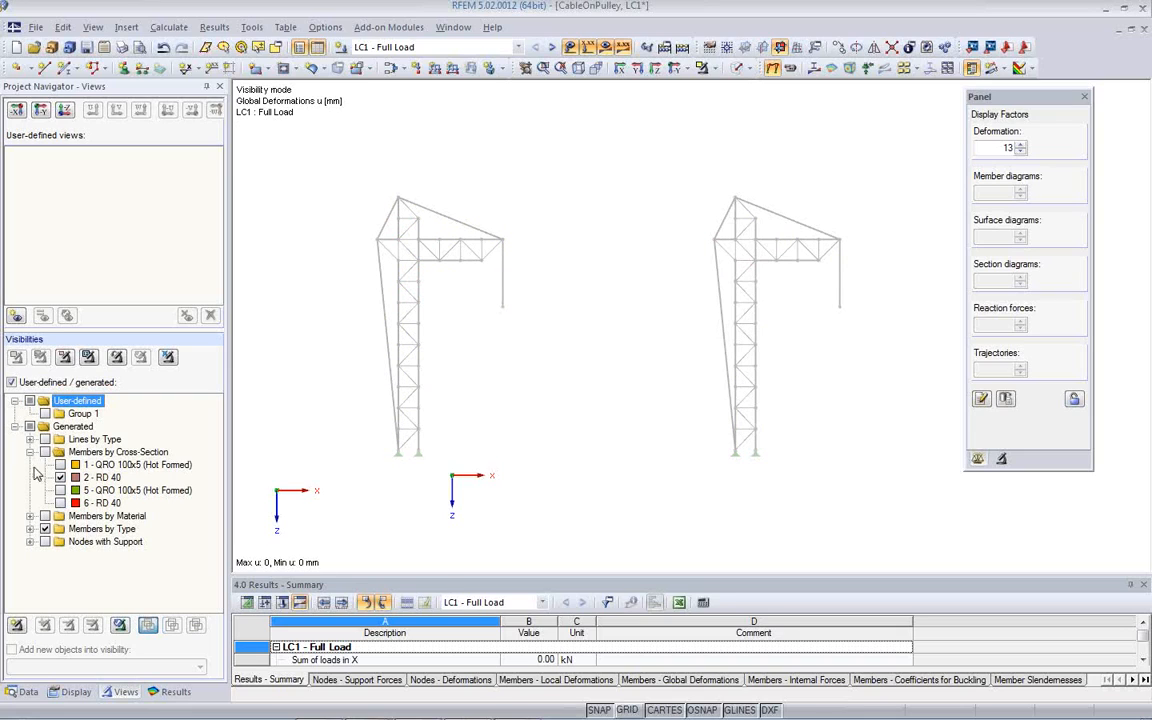
{"action": "left_click", "coordinate": [30, 529]}
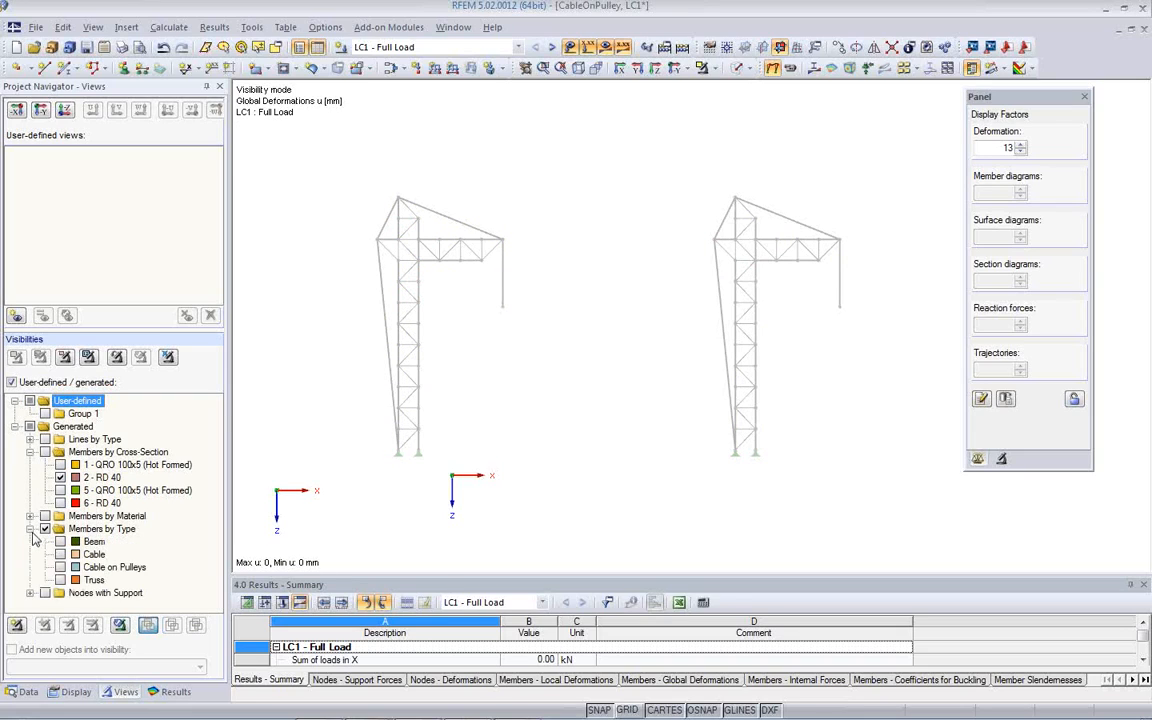
{"action": "left_click", "coordinate": [60, 554]}
{"action": "left_click", "coordinate": [60, 567]}
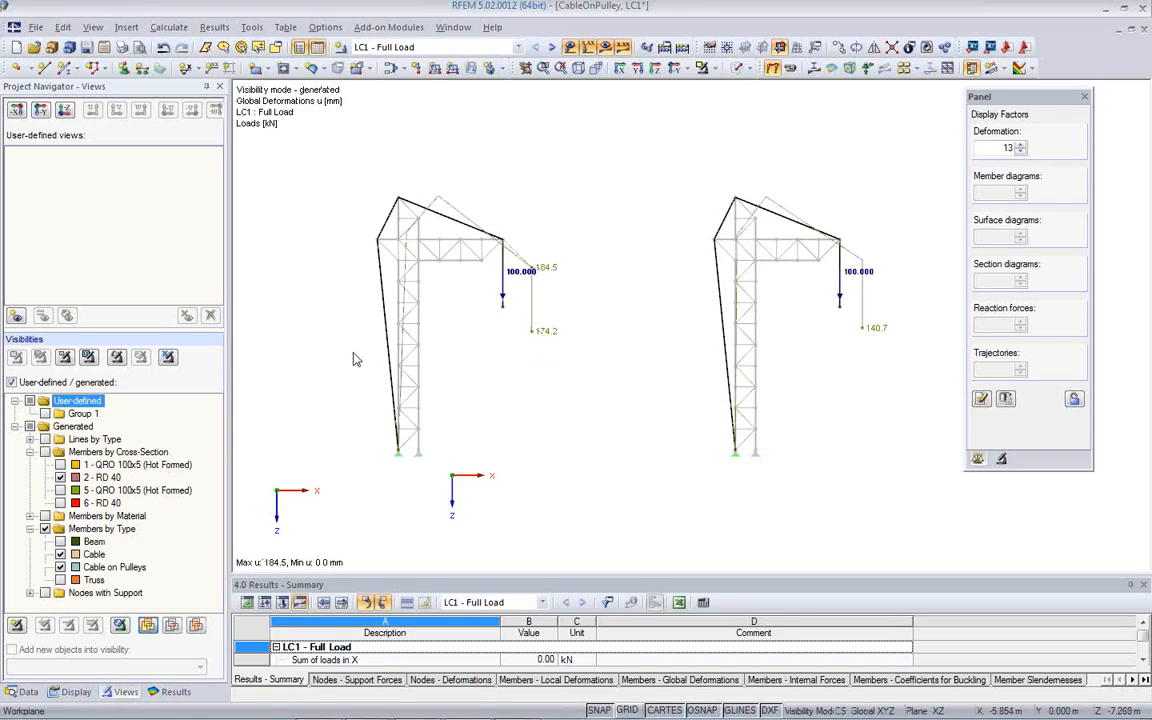
Step: Display the member internal forces N on both cranes' cables in place of the global deformations
{"action": "left_click", "coordinate": [172, 691]}
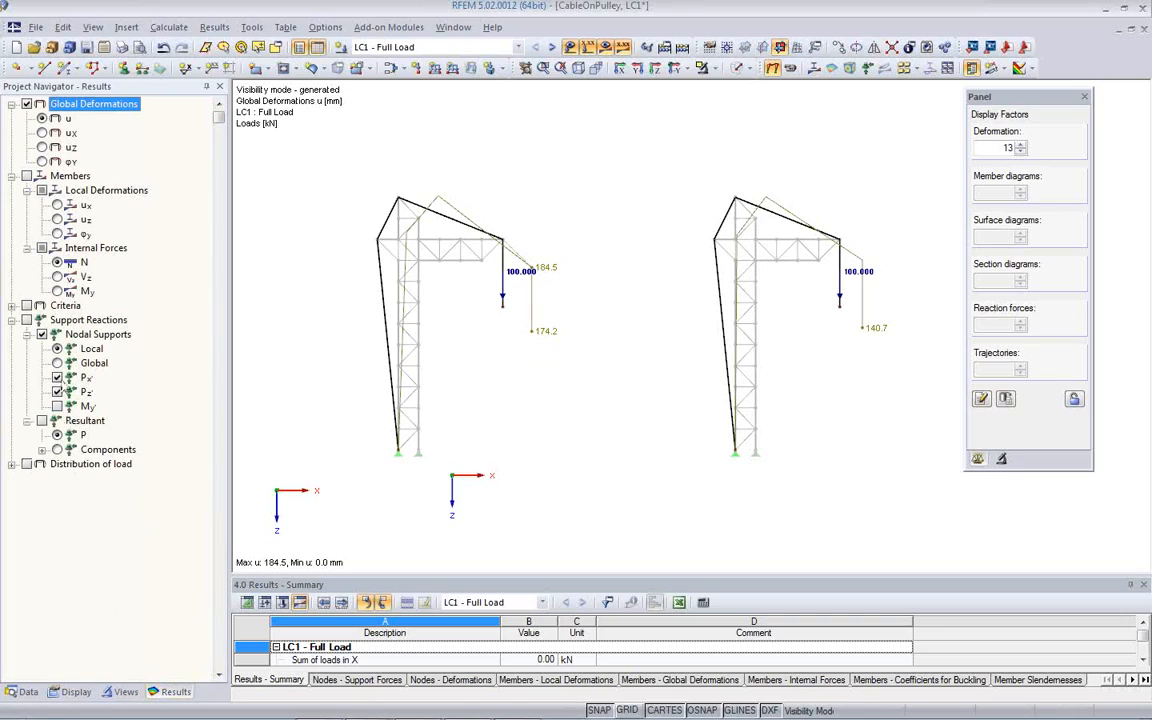
{"action": "left_click", "coordinate": [27, 176]}
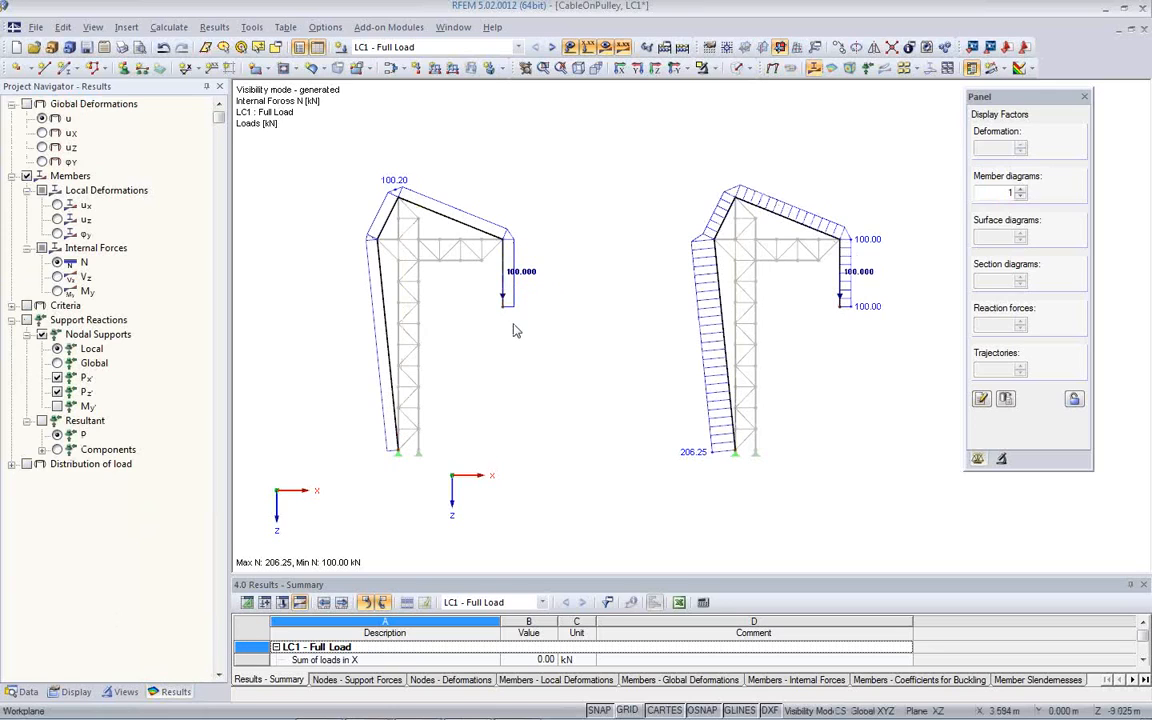
{"action": "left_click", "coordinate": [432, 196]}
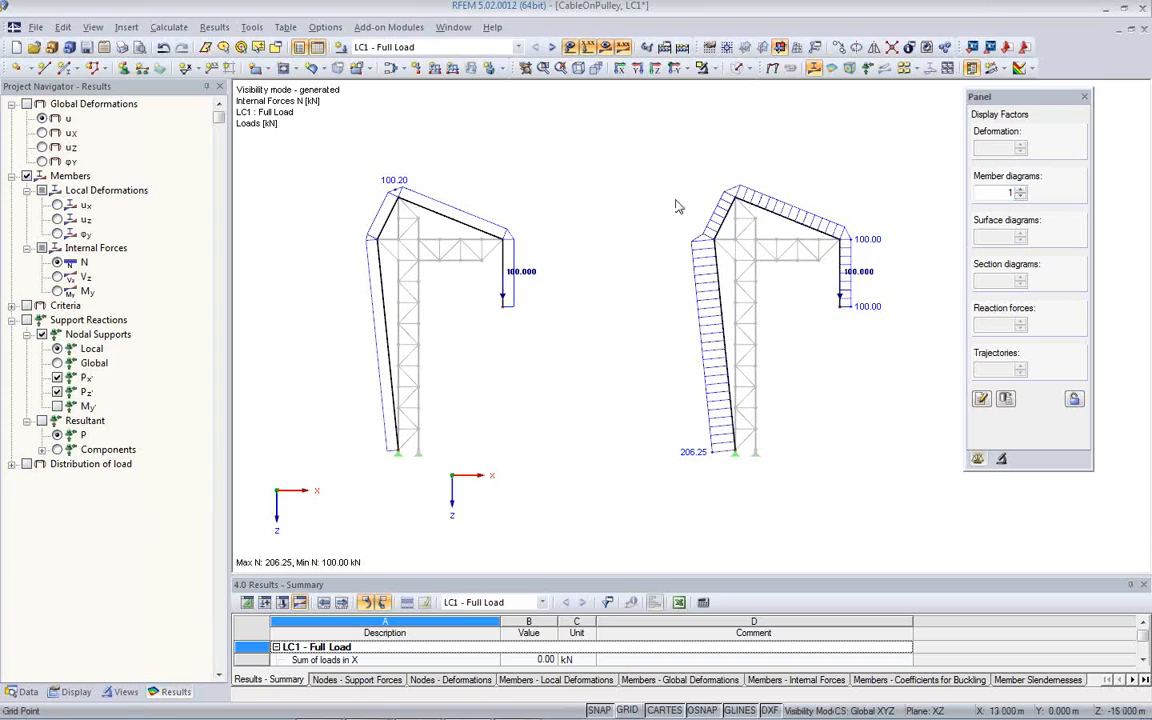
Step: Close the CableOnPulley model and select the Crane_Liebherr model from the Webinar project in the Project Manager
{"action": "left_click", "coordinate": [1144, 29]}
{"action": "left_click", "coordinate": [580, 388]}
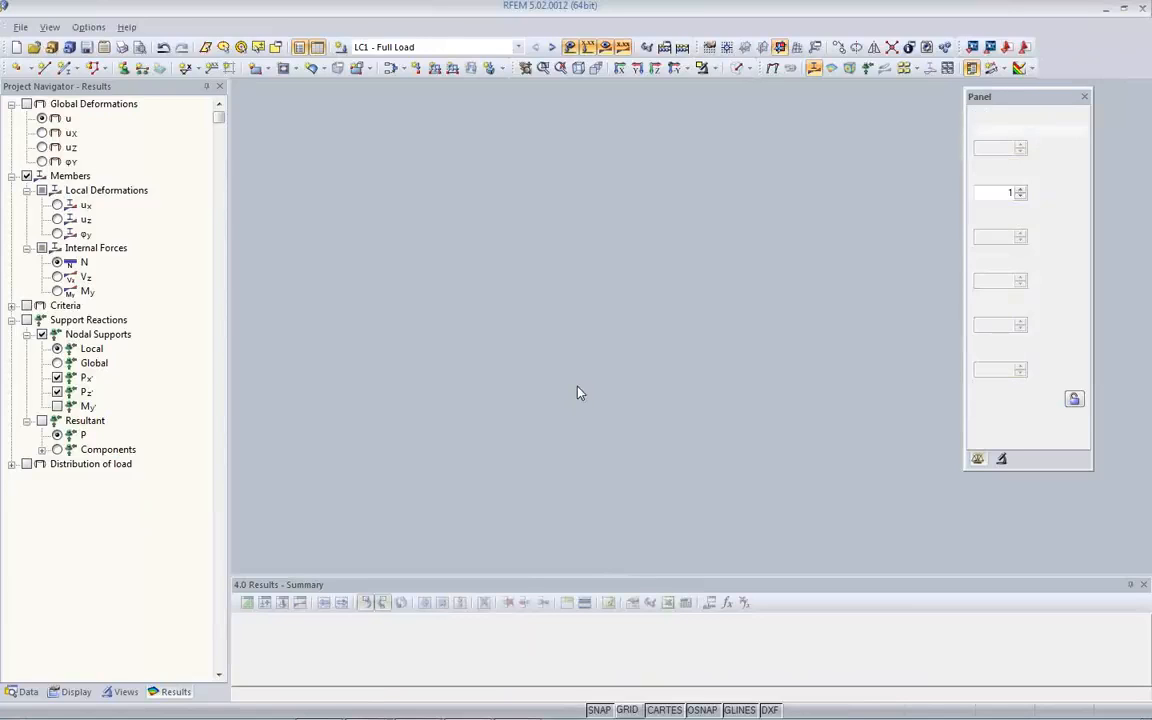
{"action": "left_click", "coordinate": [275, 47]}
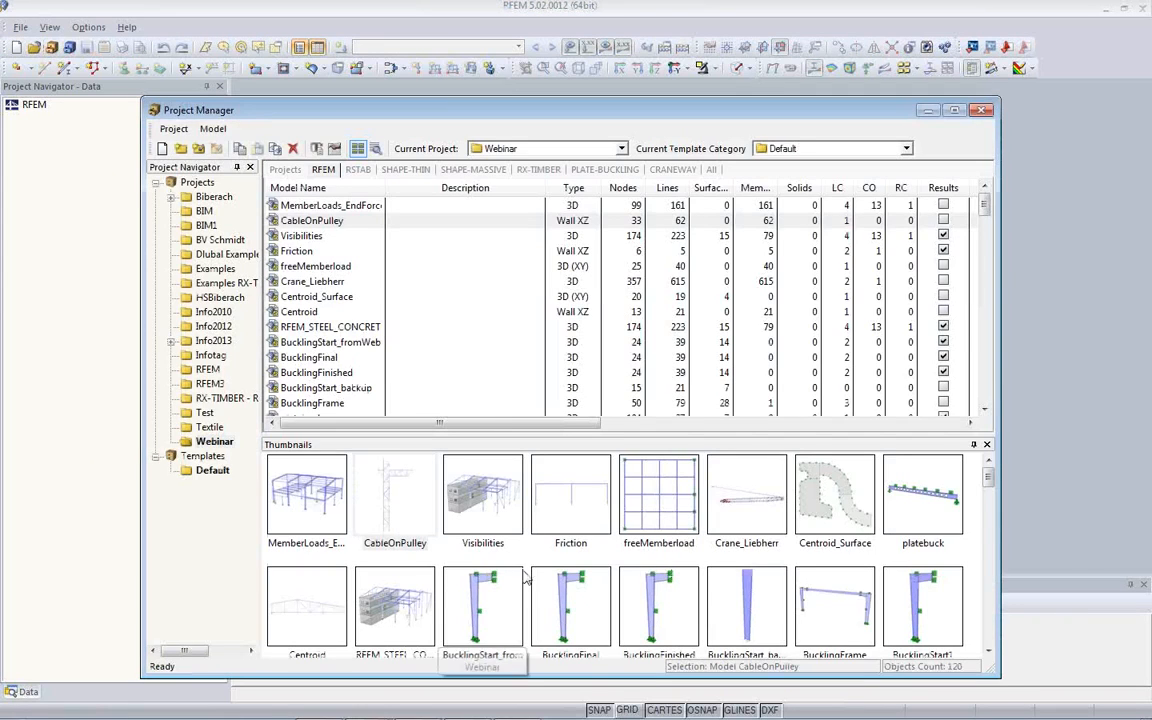
{"action": "left_click", "coordinate": [750, 526]}
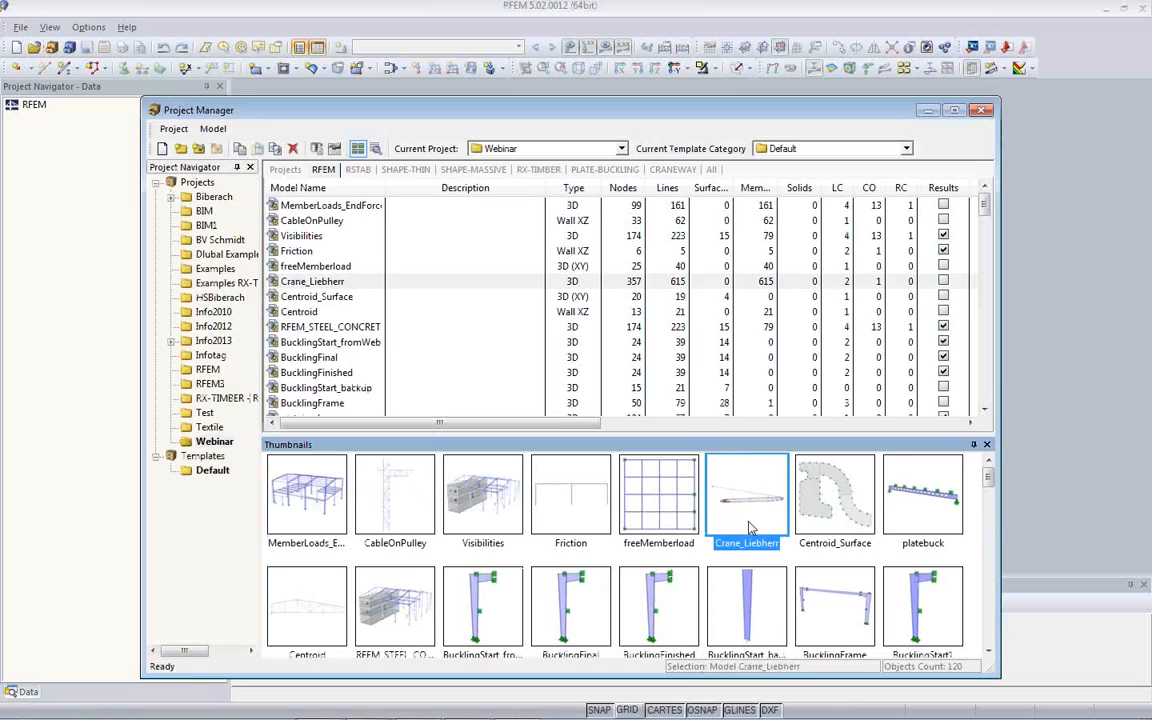
Step: Open the Crane_Liebherr model from the Webinar project
{"action": "double_click", "coordinate": [750, 526]}
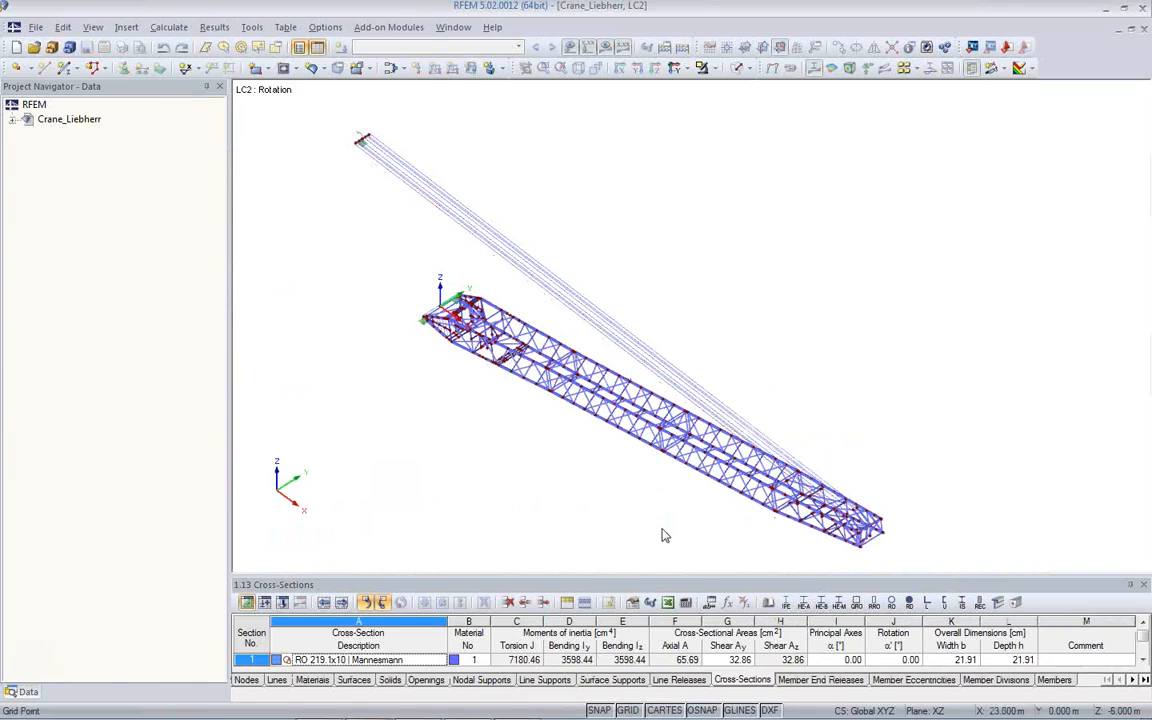
{"action": "middle_click_drag", "start_coordinate": [708, 491], "coordinate": [690, 352], "text": "ctrl"}
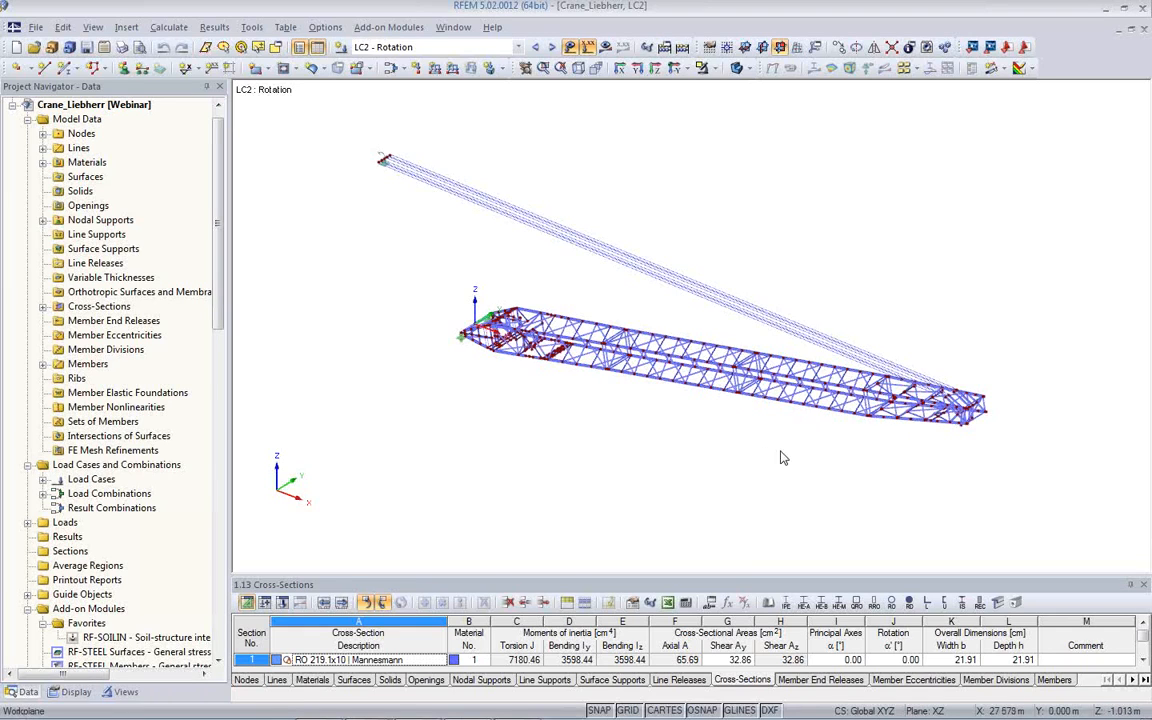
{"action": "middle_click_drag", "start_coordinate": [700, 410], "coordinate": [627, 360], "text": "ctrl"}
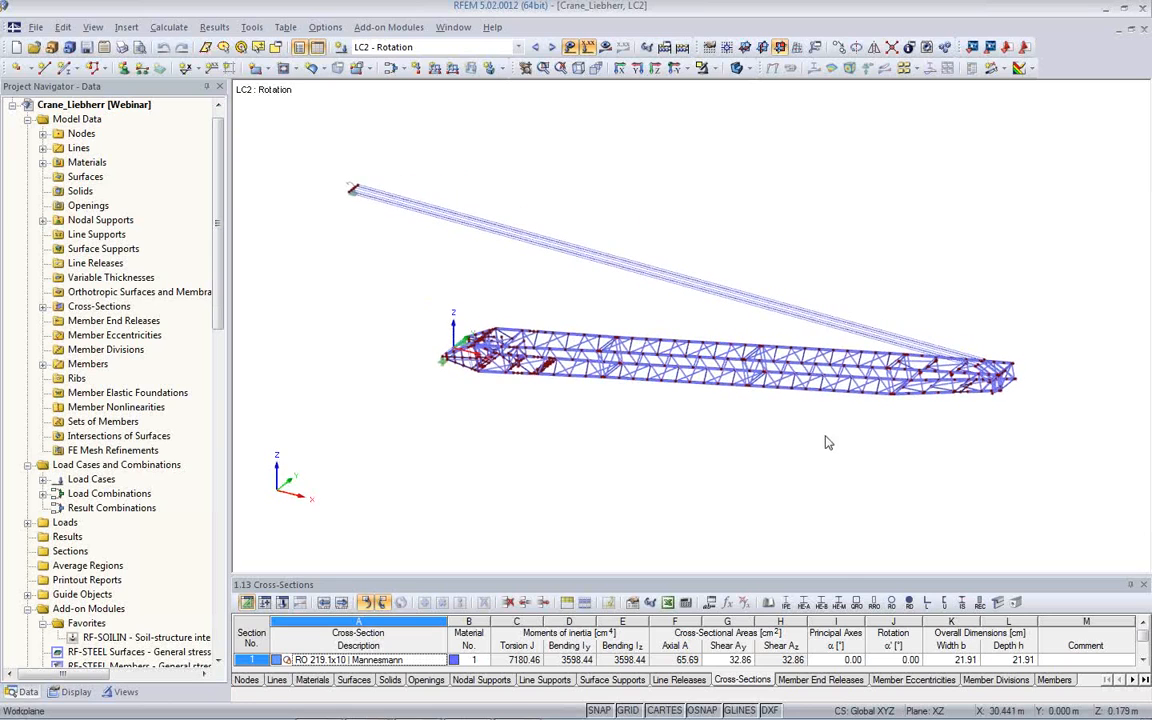
{"action": "middle_click_drag", "start_coordinate": [553, 399], "coordinate": [393, 381], "text": "ctrl"}
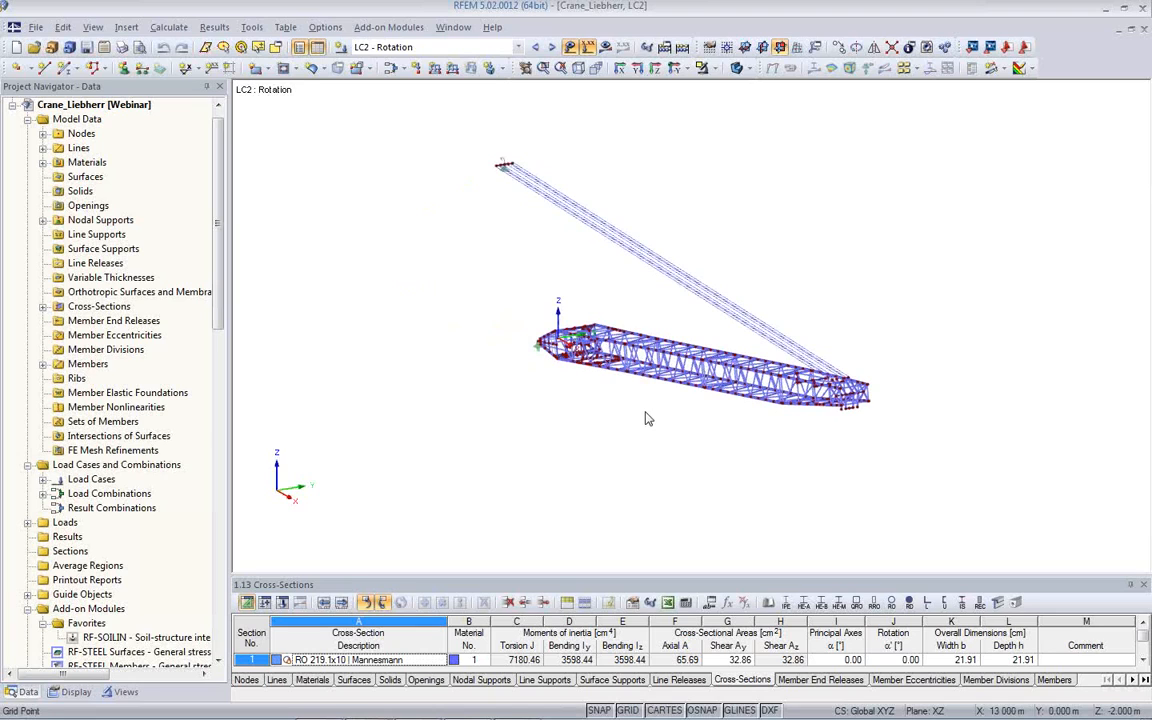
{"action": "middle_click_drag", "start_coordinate": [645, 418], "coordinate": [373, 183], "text": "ctrl"}
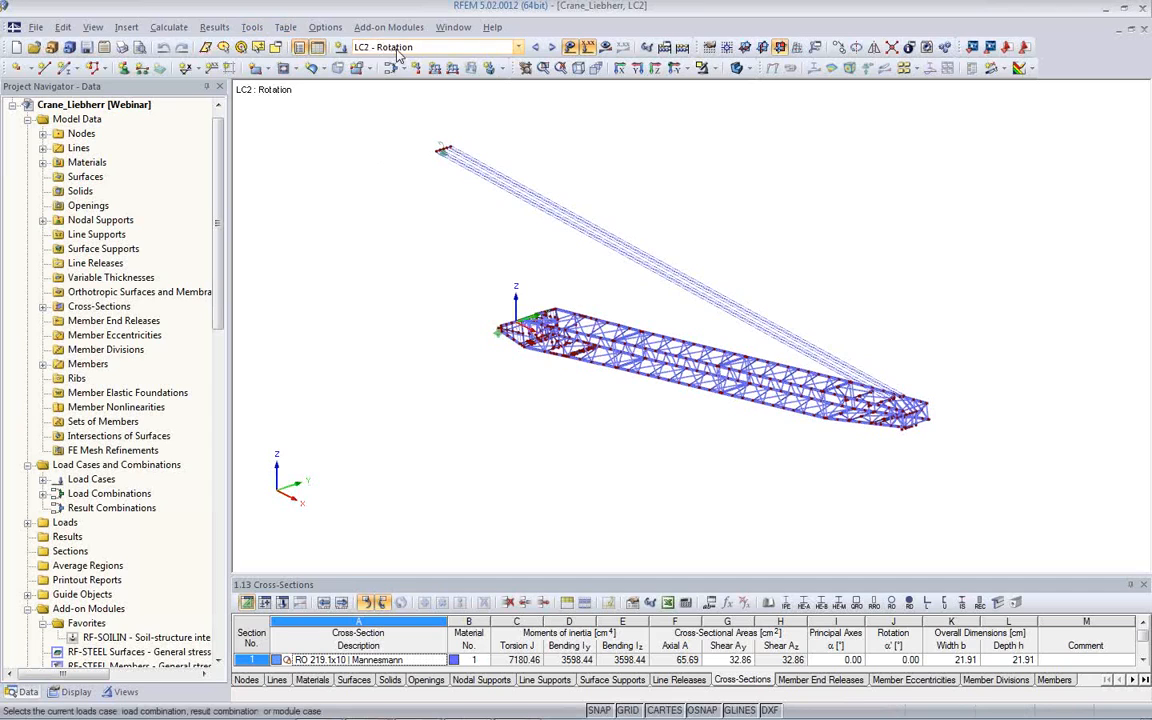
Step: Start generating loads from movement for load case LC2 - Rotation, applying them to all members
{"action": "left_click", "coordinate": [362, 47]}
{"action": "left_click", "coordinate": [362, 67]}
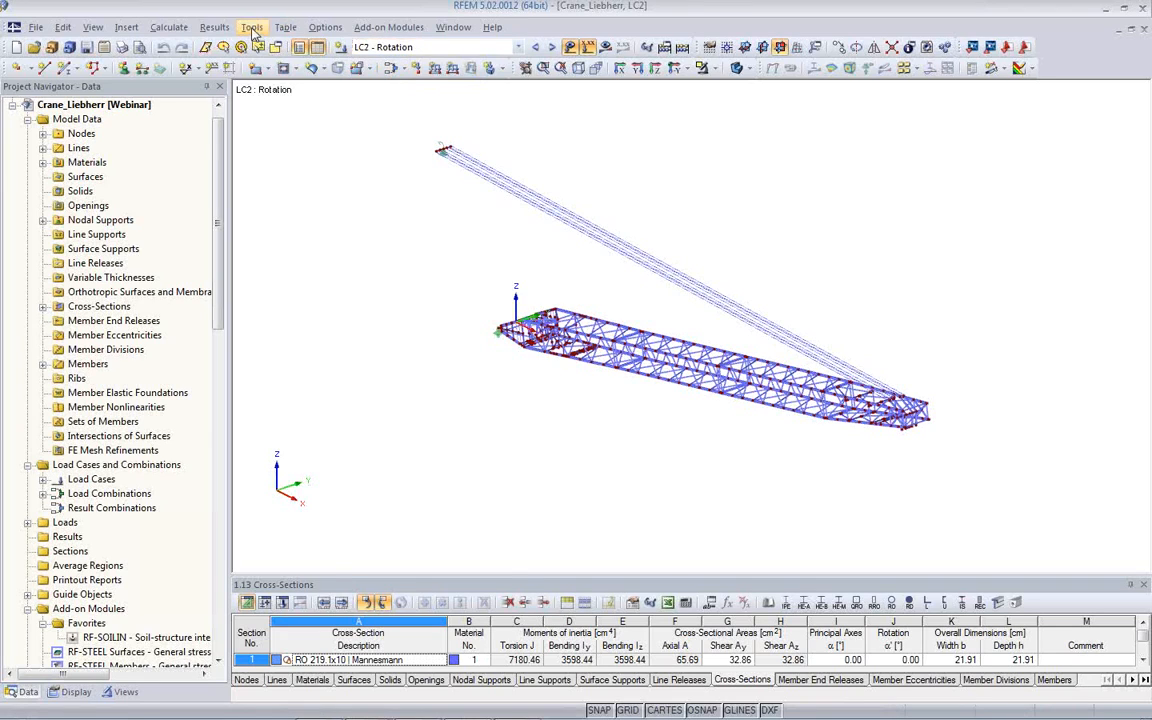
{"action": "left_click", "coordinate": [251, 27]}
{"action": "mouse_move", "coordinate": [299, 315]}
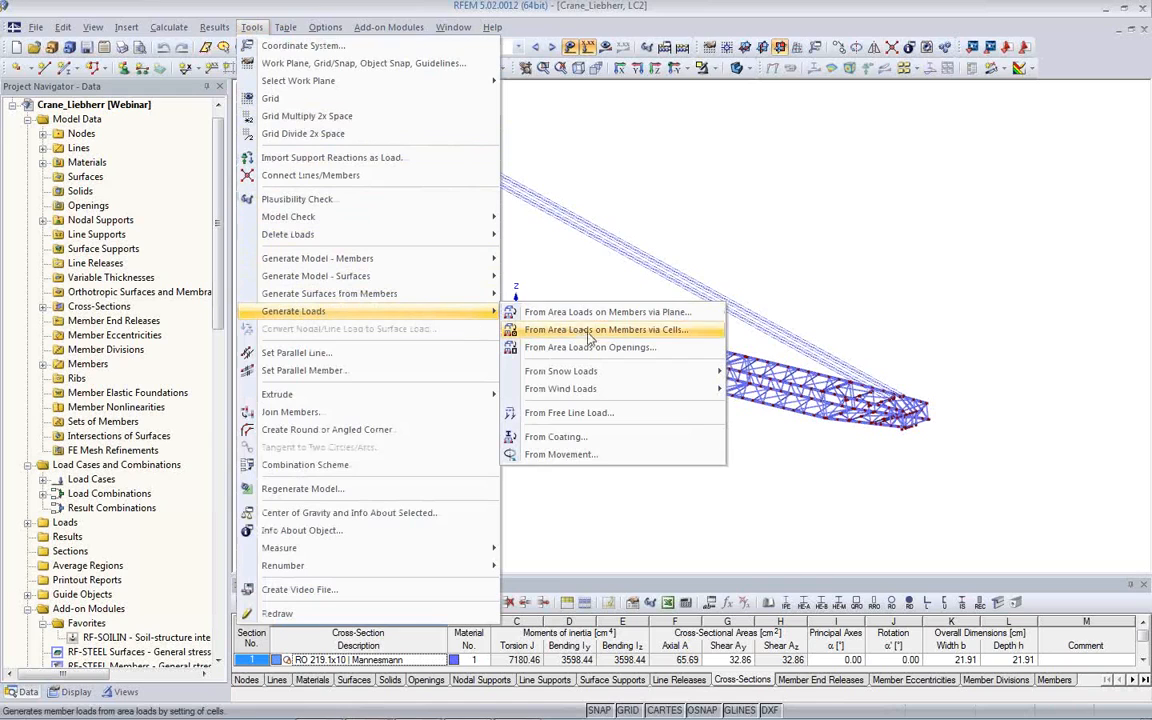
{"action": "left_click", "coordinate": [609, 457]}
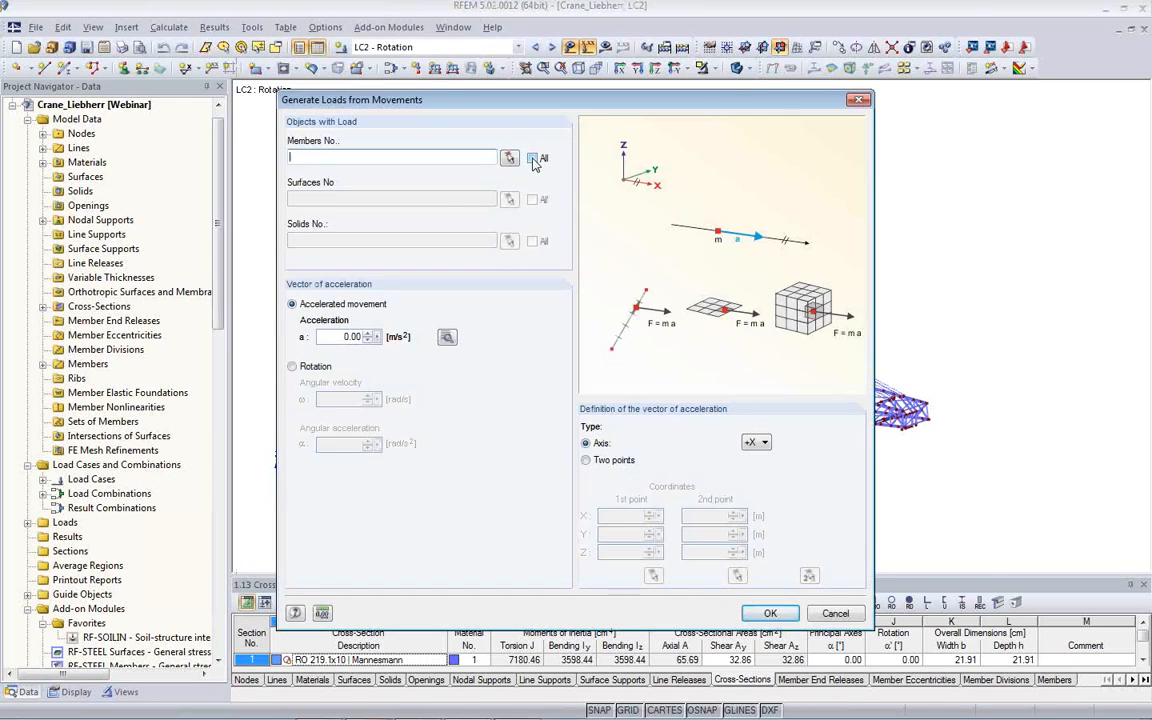
{"action": "left_click", "coordinate": [532, 158]}
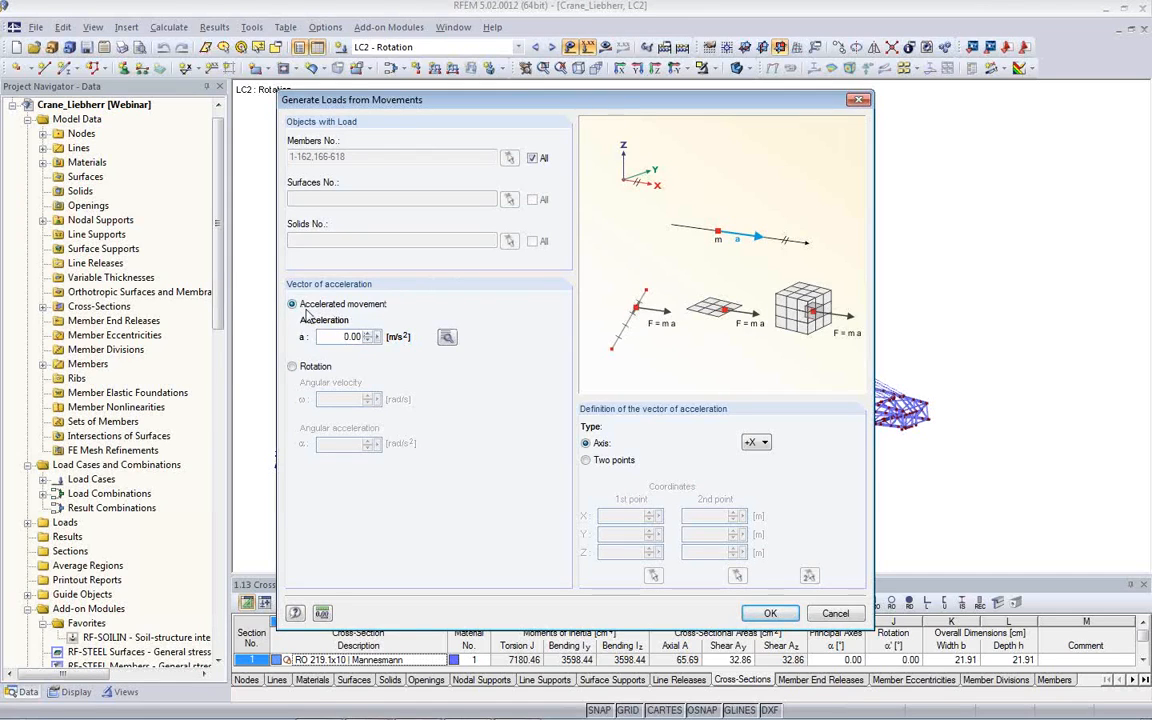
Step: Define the movement as a rotation with angular acceleration about a point and parallel +Z axis, and generate the load
{"action": "left_click", "coordinate": [293, 367]}
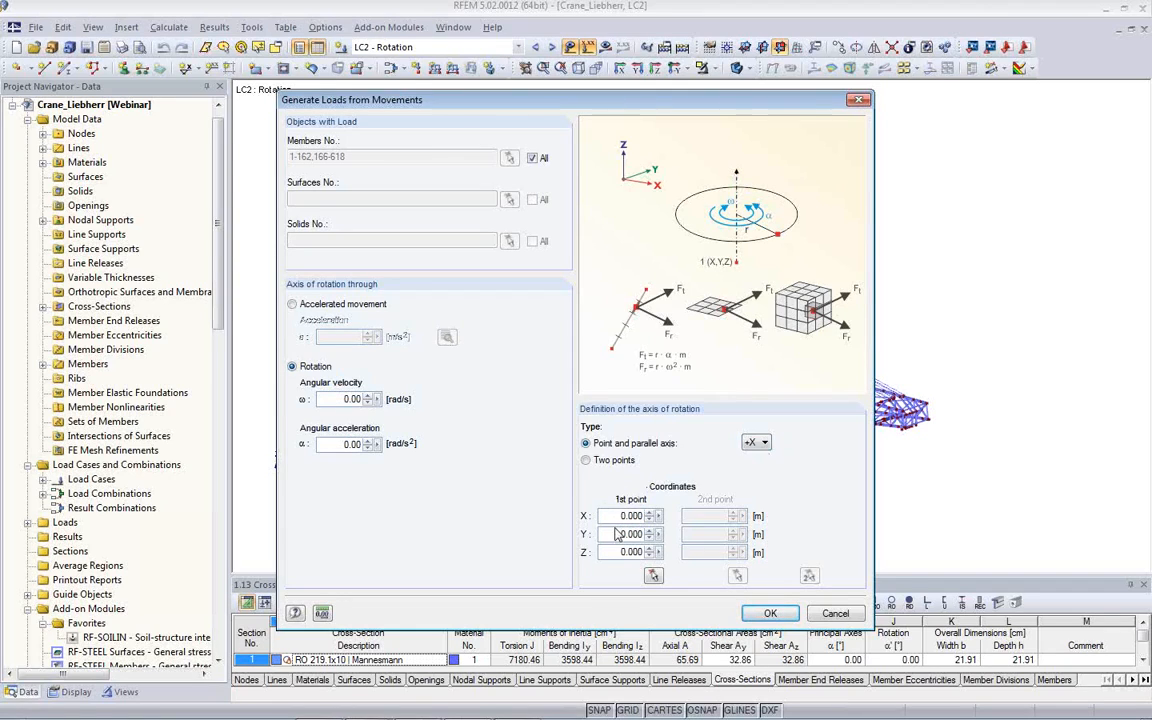
{"action": "left_click", "coordinate": [762, 443]}
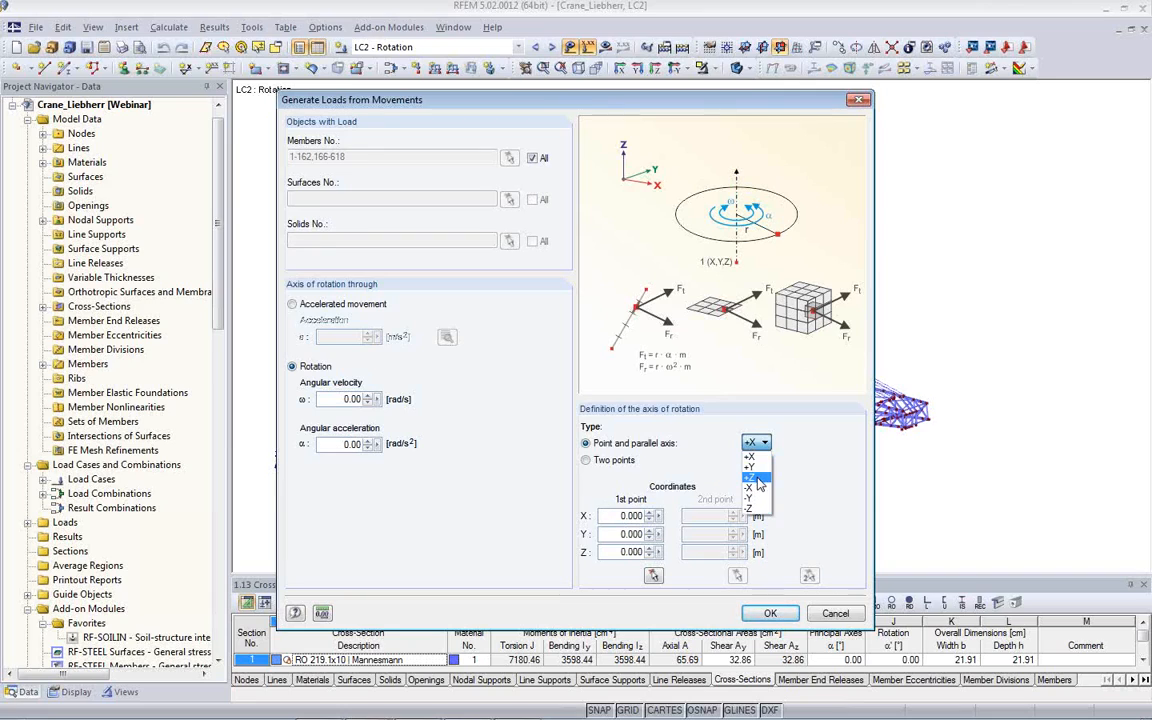
{"action": "left_click", "coordinate": [756, 477]}
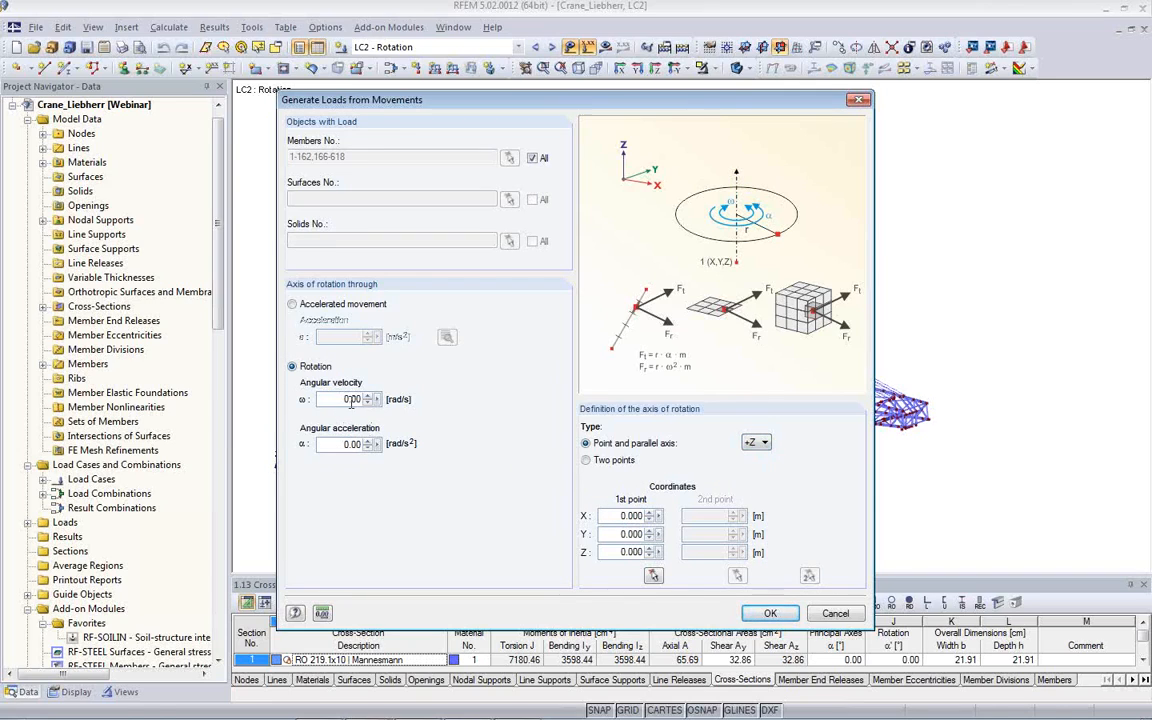
{"action": "double_click", "coordinate": [339, 446]}
{"action": "left_click", "coordinate": [770, 613]}
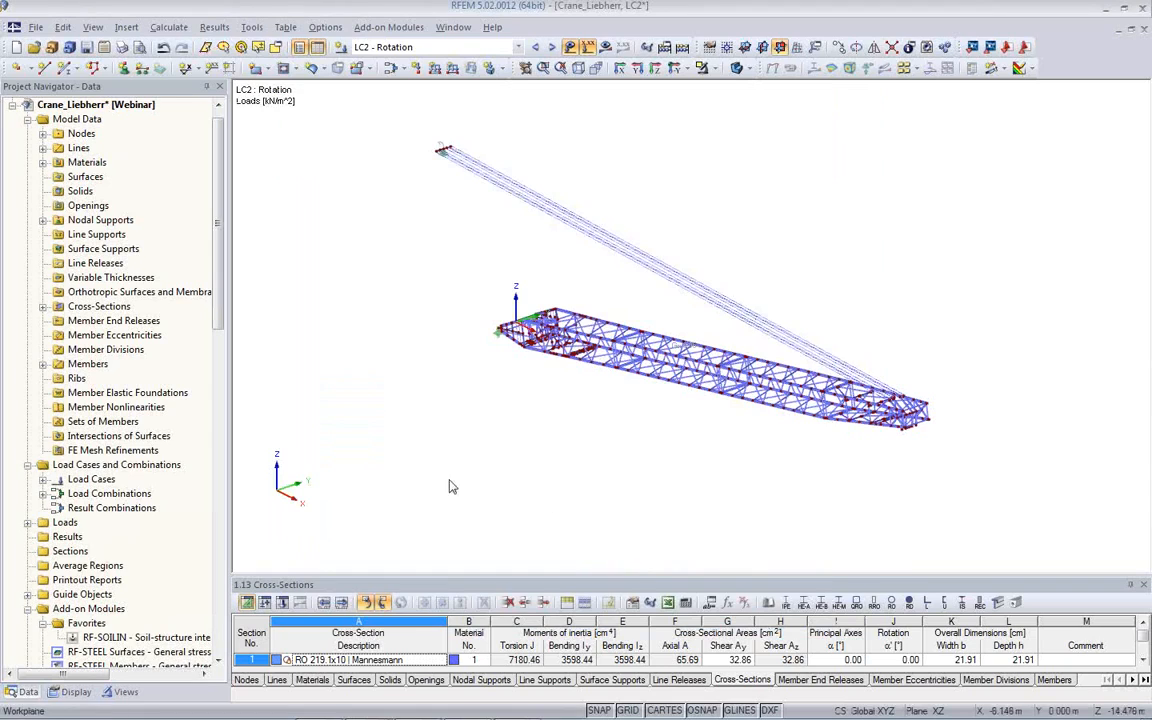
Step: Examine the load cases, the load combination and the generated rotation load of LC2 in the project data tree
{"action": "left_click", "coordinate": [43, 479]}
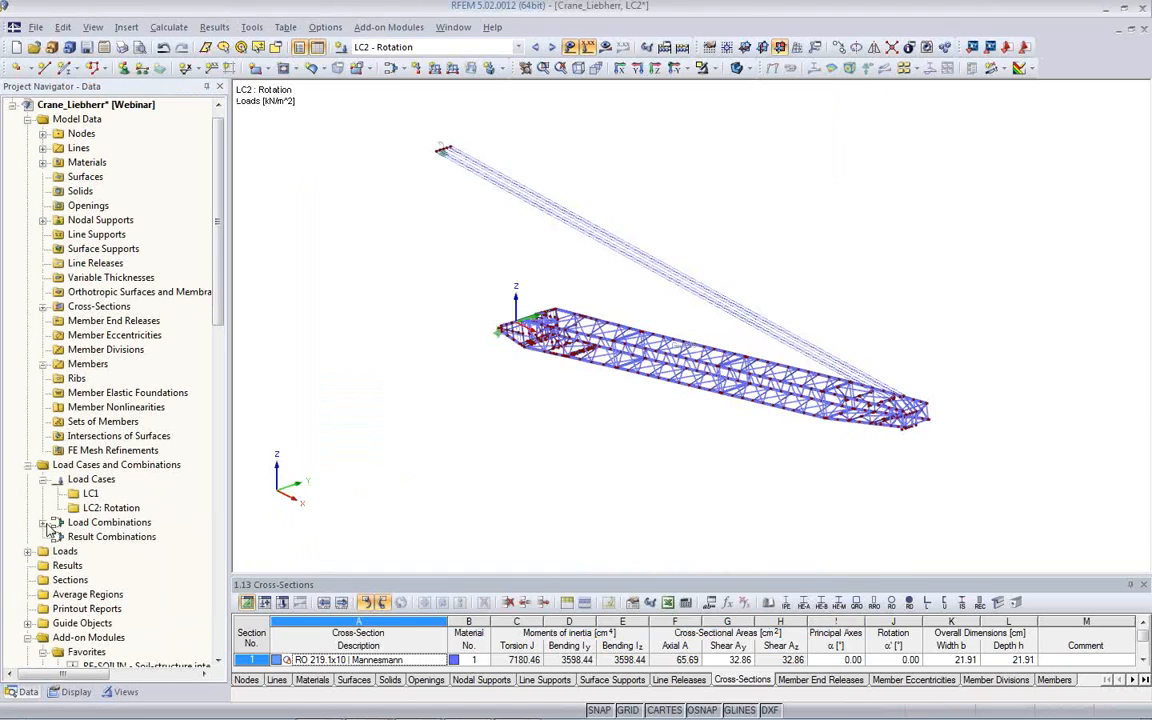
{"action": "left_click", "coordinate": [43, 522]}
{"action": "scroll", "coordinate": [75, 575], "scroll_direction": "down", "scroll_amount": 1}
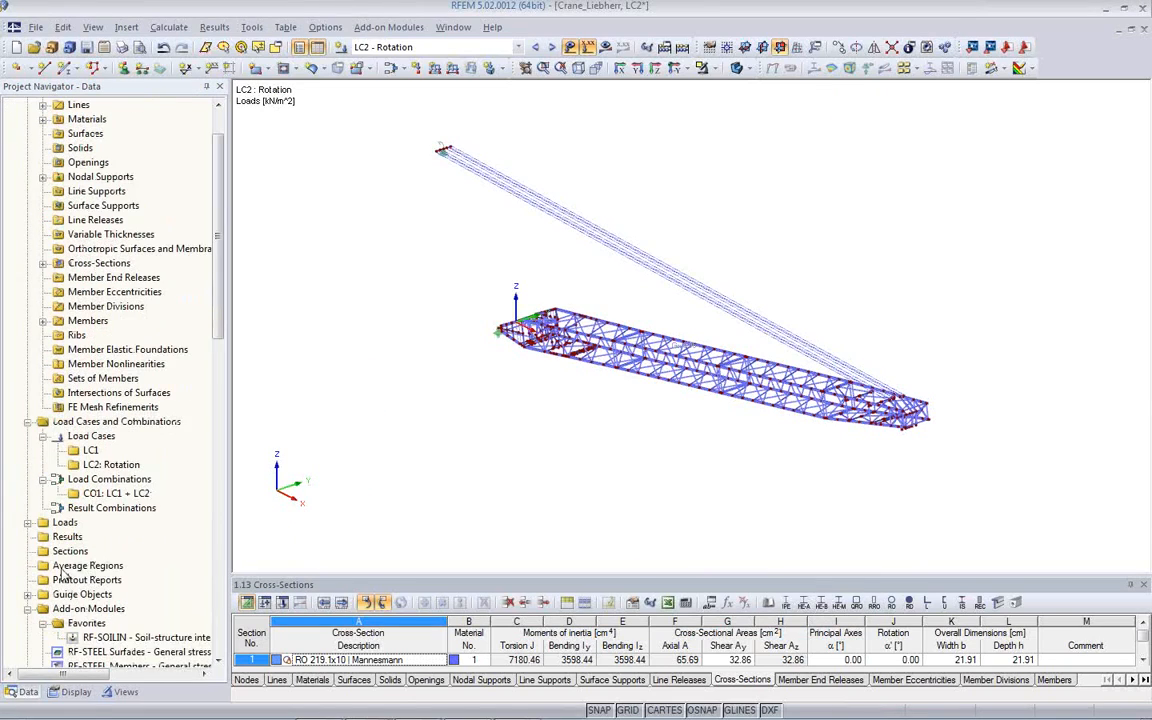
{"action": "left_click", "coordinate": [28, 523]}
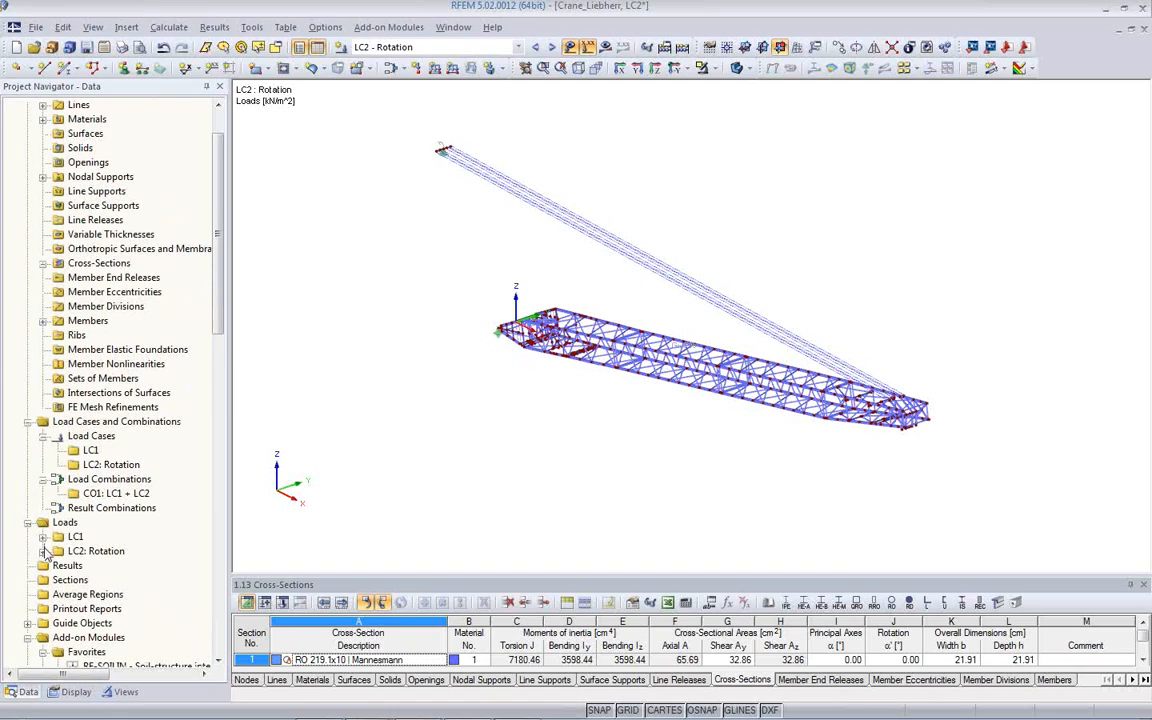
{"action": "left_click", "coordinate": [43, 551]}
{"action": "scroll", "coordinate": [55, 595], "scroll_direction": "down", "scroll_amount": 1}
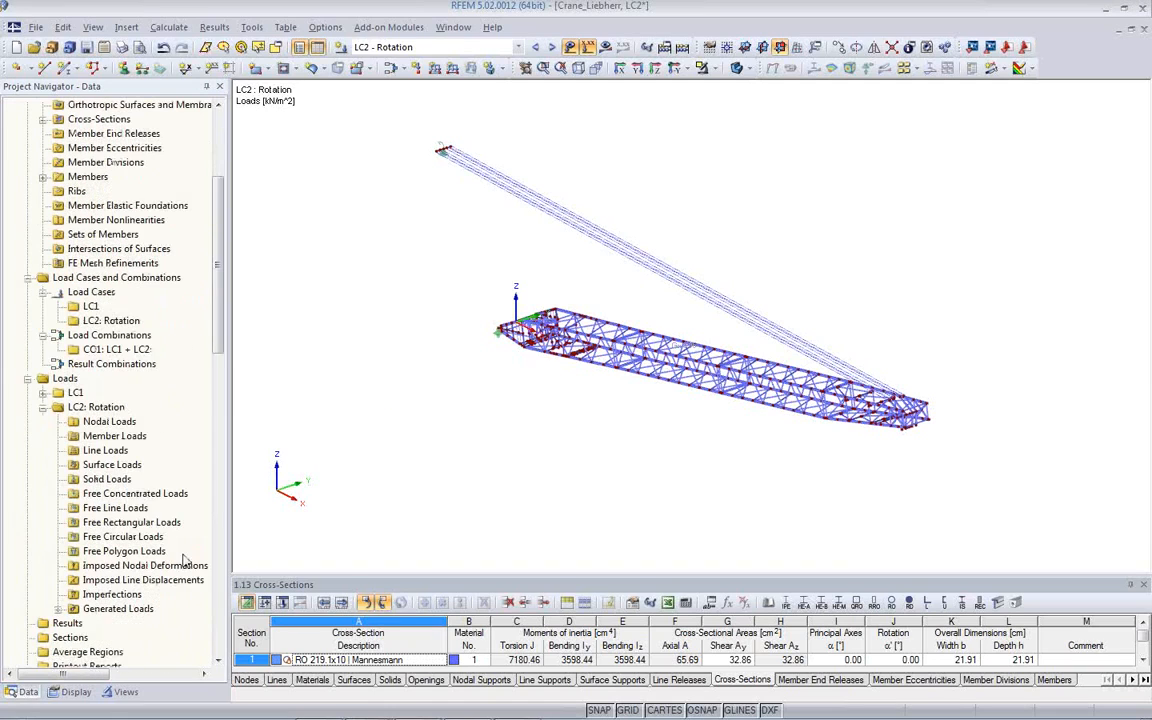
{"action": "left_click", "coordinate": [58, 609]}
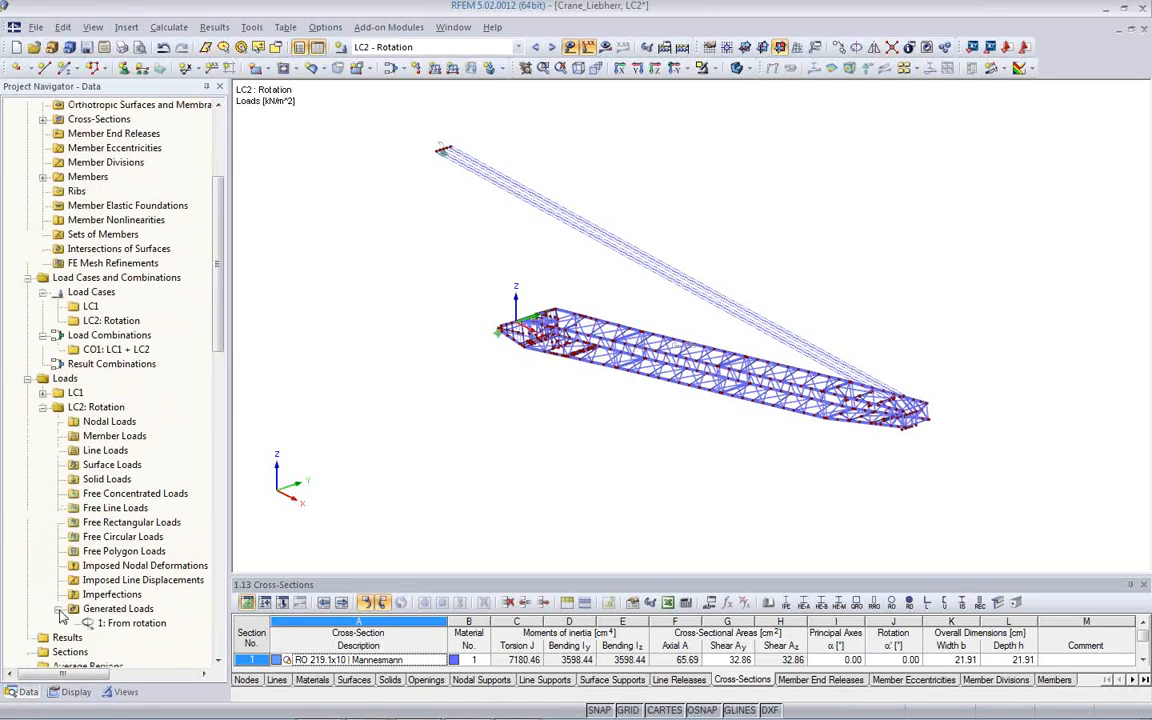
{"action": "left_click", "coordinate": [133, 624]}
Step: Calculate load case LC2 - Rotation and display its global deformations and support reactions
{"action": "middle_click_drag", "start_coordinate": [712, 474], "coordinate": [607, 312], "text": "ctrl"}
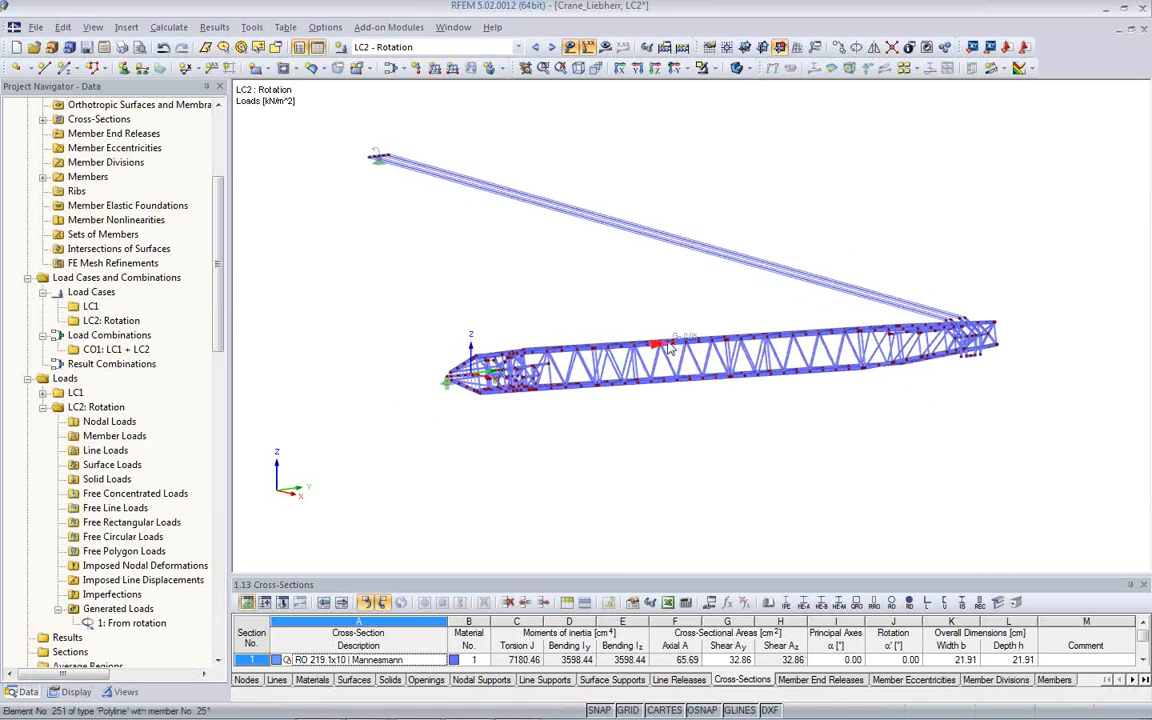
{"action": "middle_click_drag", "start_coordinate": [702, 418], "coordinate": [566, 425], "text": "ctrl"}
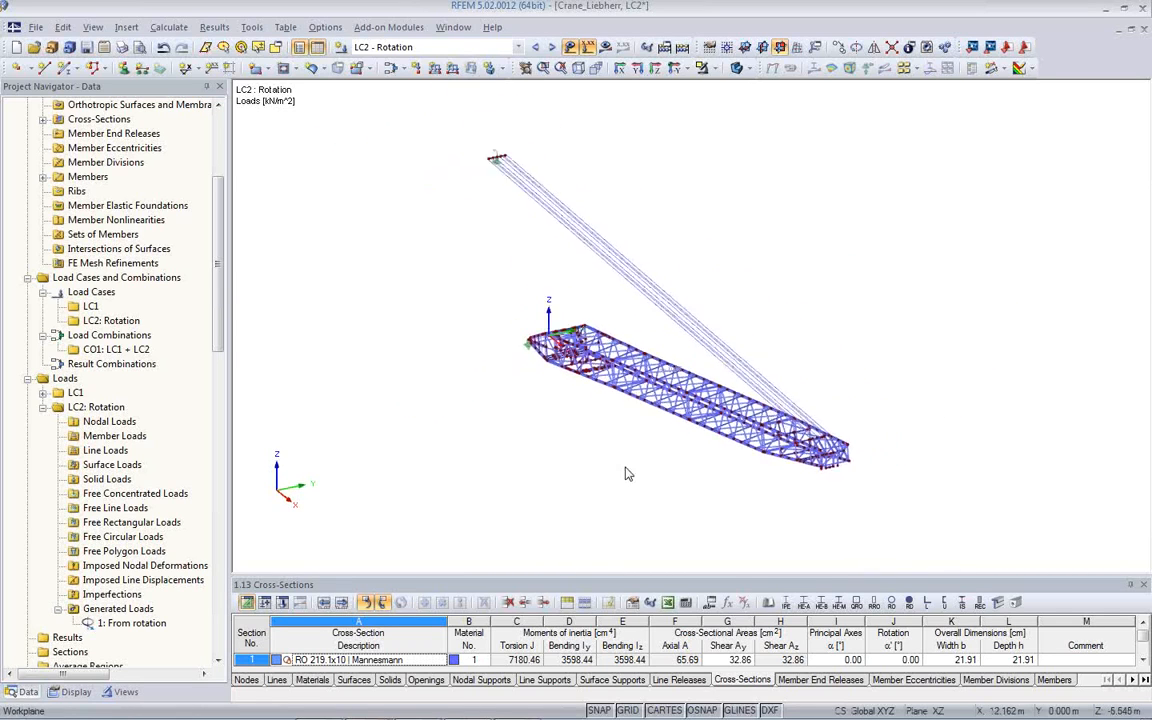
{"action": "left_click", "coordinate": [606, 48]}
{"action": "left_click", "coordinate": [548, 401]}
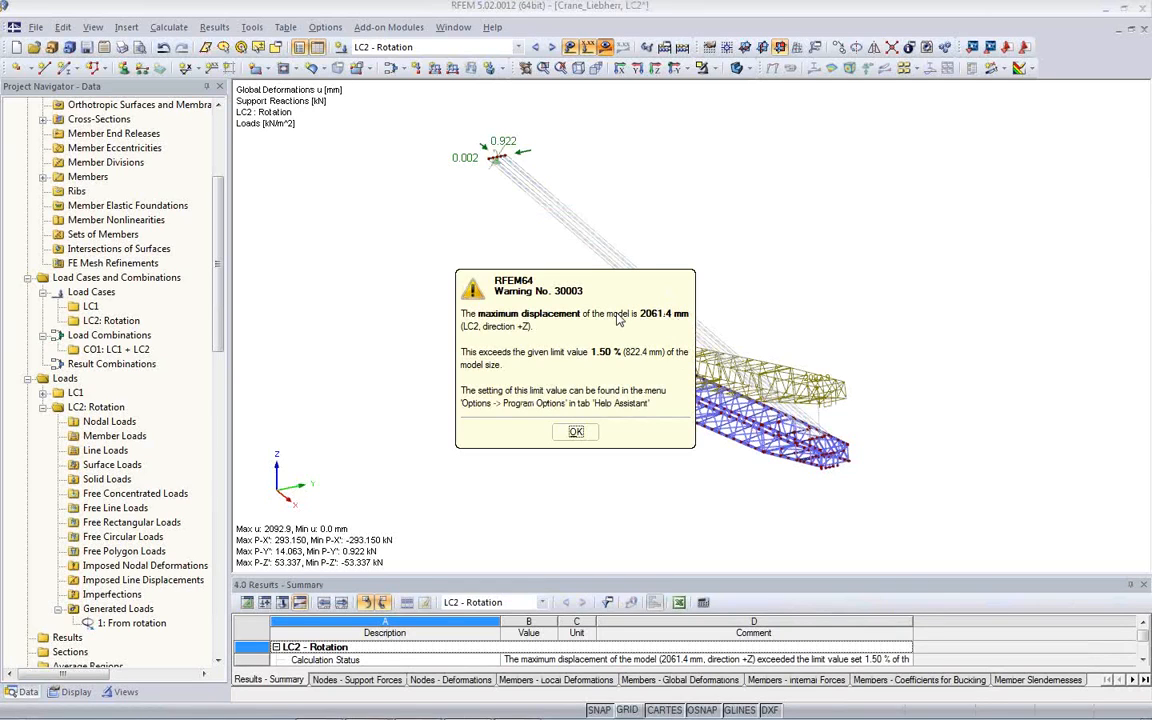
{"action": "left_click", "coordinate": [576, 431]}
{"action": "left_click", "coordinate": [567, 451]}
Step: Examine the support reactions at the base of the crane boom and the overall deformed shape
{"action": "middle_click_drag", "start_coordinate": [598, 460], "coordinate": [509, 505], "text": "ctrl"}
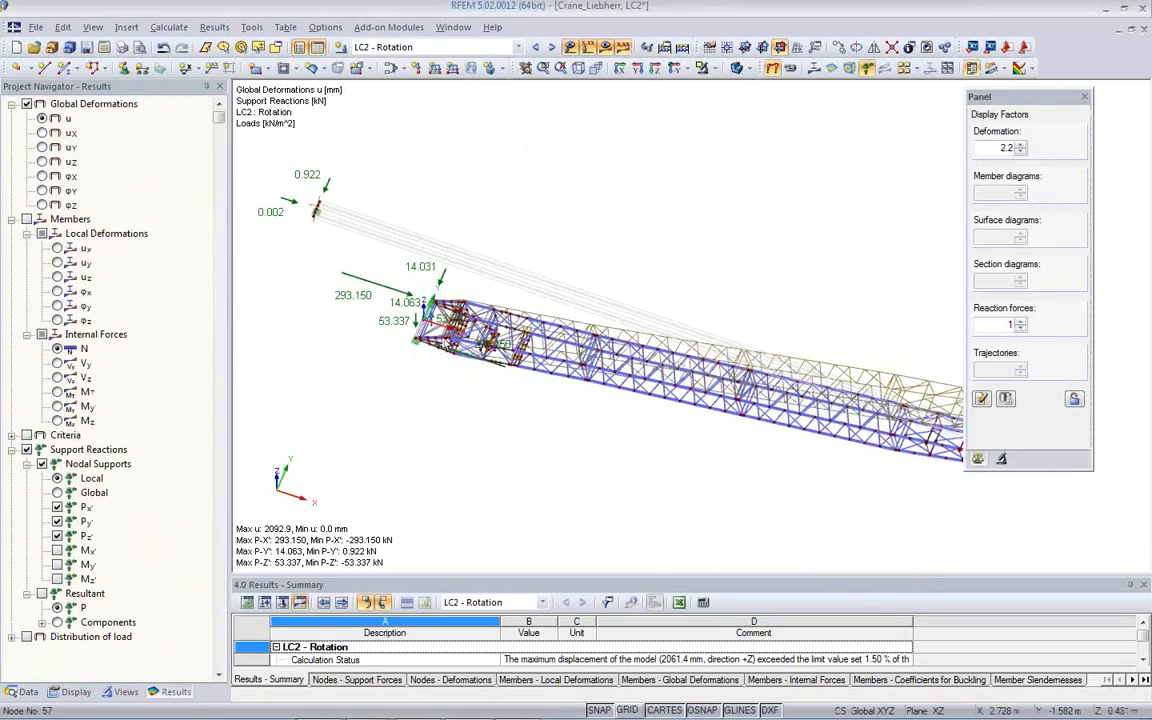
{"action": "scroll", "coordinate": [436, 337], "scroll_direction": "up", "scroll_amount": 6}
{"action": "scroll", "coordinate": [436, 337], "scroll_direction": "down", "scroll_amount": 2}
{"action": "middle_click_drag", "start_coordinate": [572, 404], "coordinate": [510, 300], "text": "ctrl"}
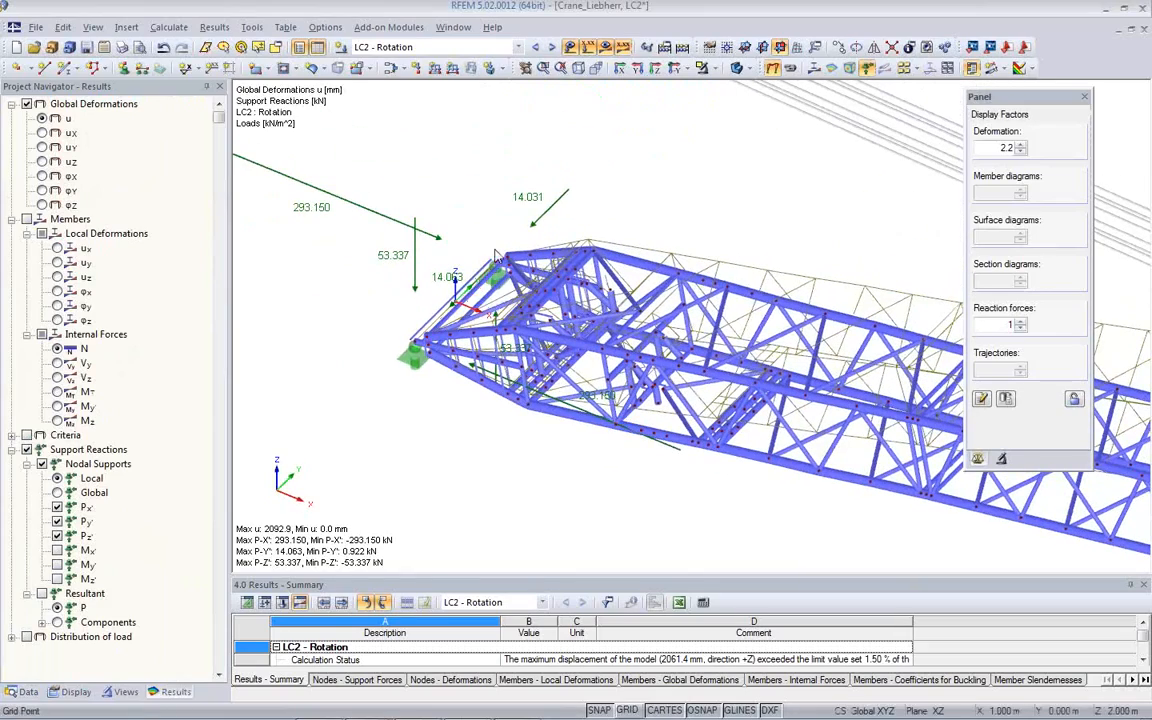
{"action": "scroll", "coordinate": [540, 312], "scroll_direction": "down", "scroll_amount": 4}
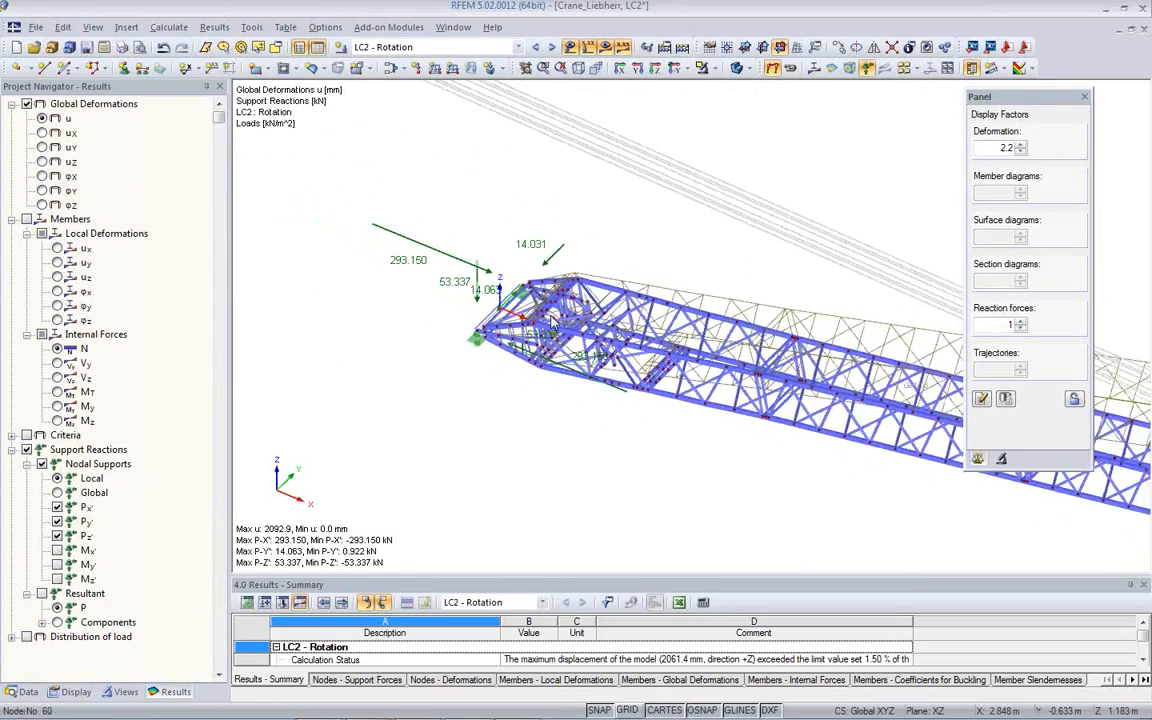
{"action": "scroll", "coordinate": [549, 320], "scroll_direction": "down", "scroll_amount": 5}
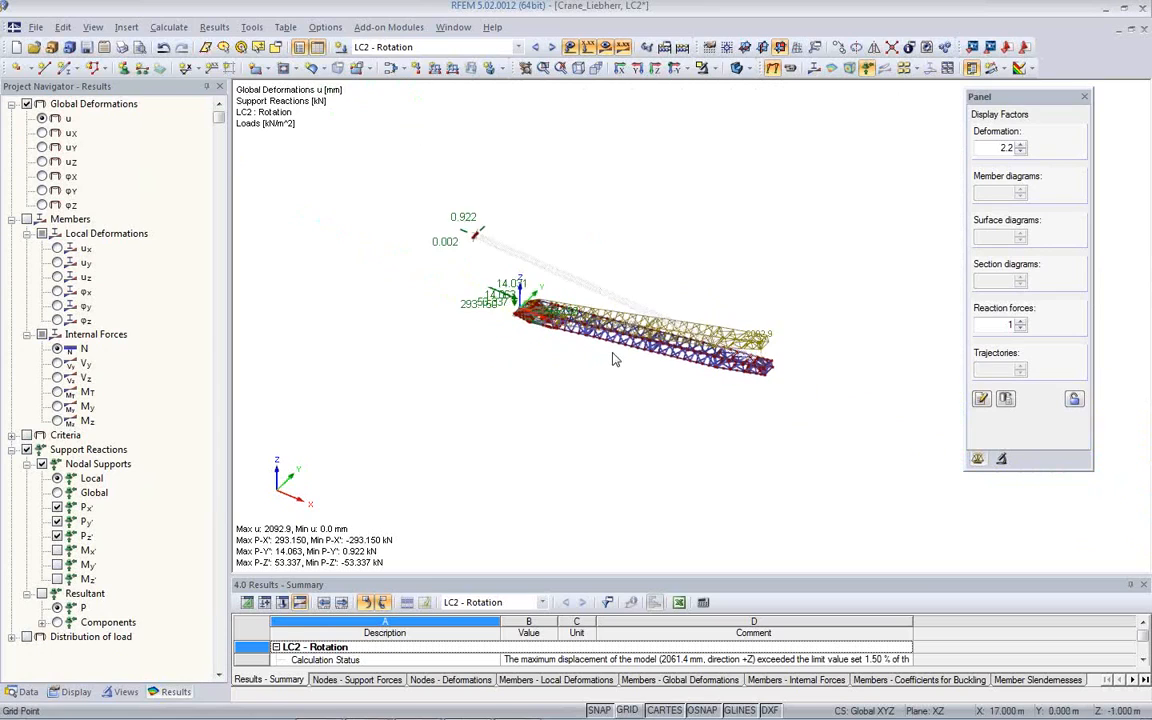
{"action": "middle_click_drag", "start_coordinate": [900, 424], "coordinate": [805, 309], "text": "ctrl"}
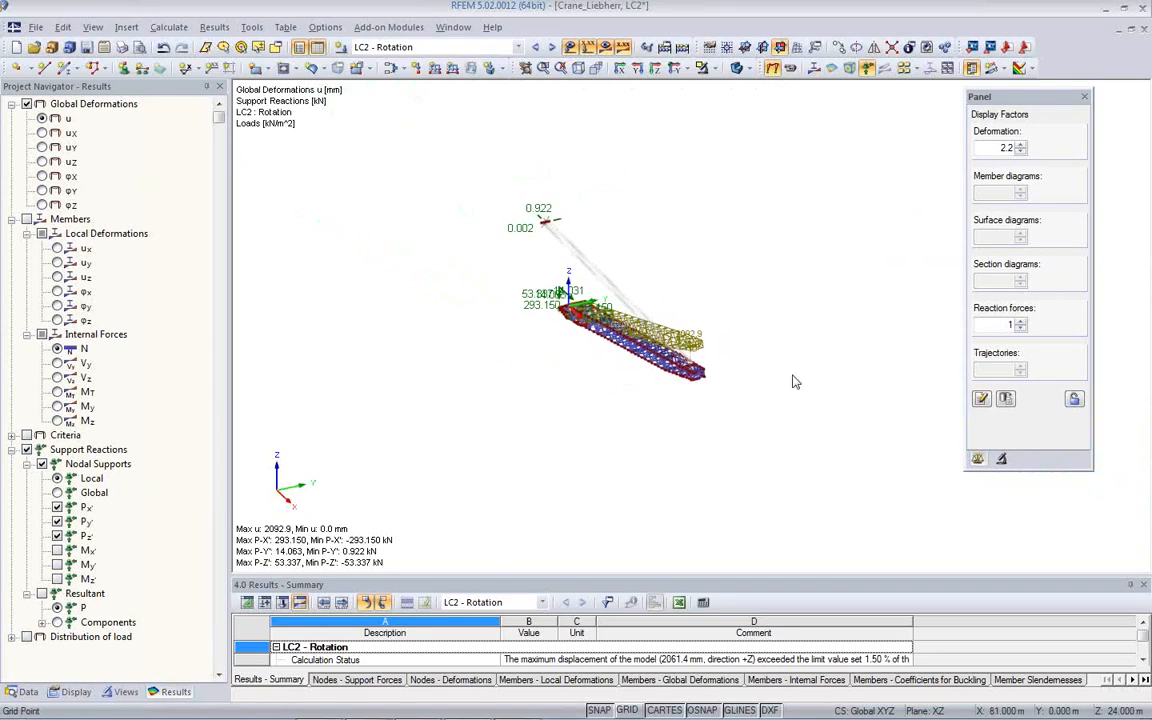
Step: Show the global deformation uY of the crane with the deformation display factor raised to 70.4
{"action": "left_click", "coordinate": [42, 147]}
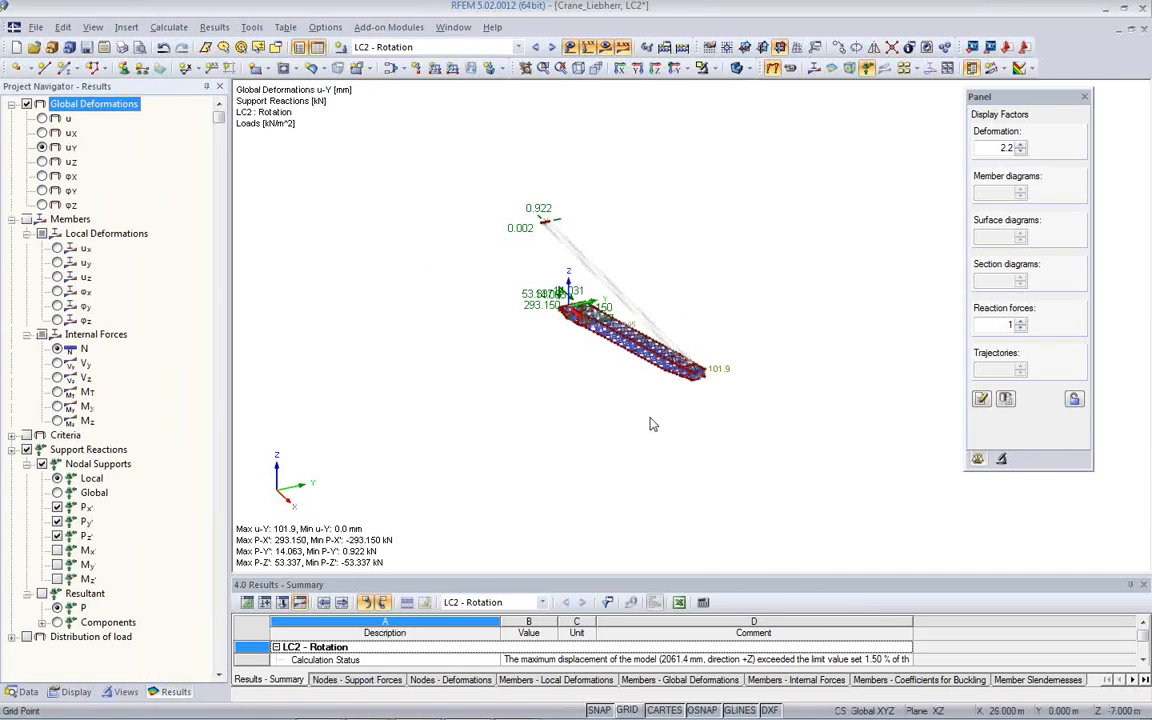
{"action": "left_click", "coordinate": [1020, 145]}
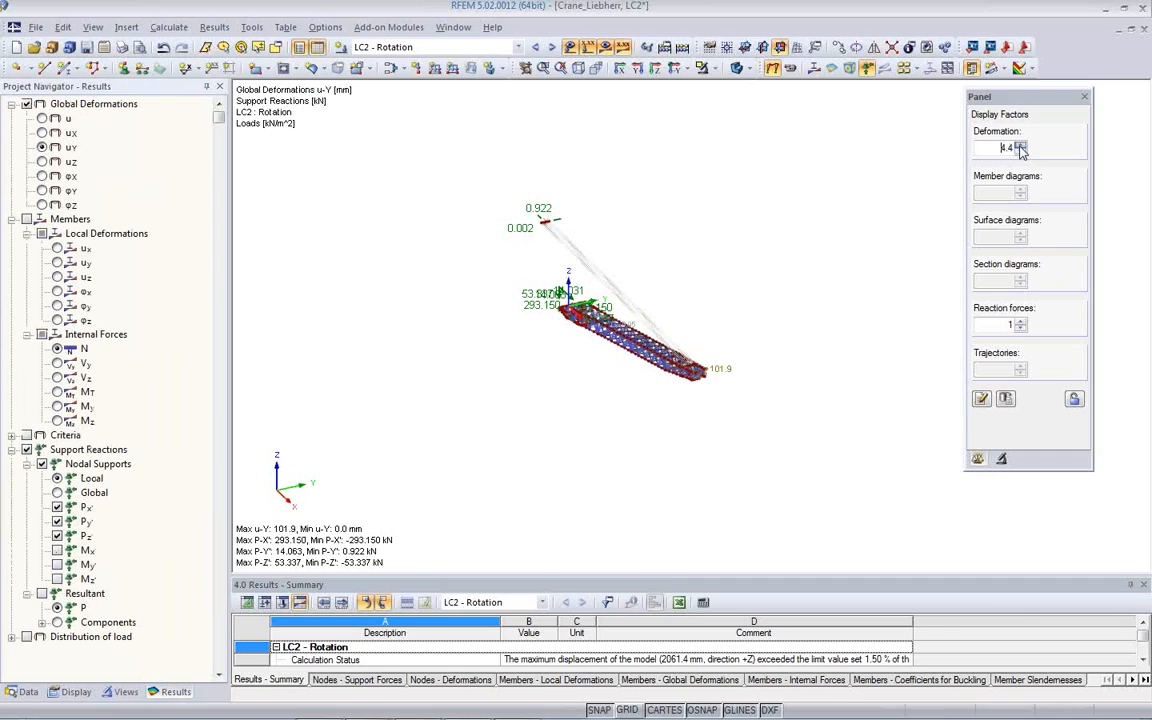
{"action": "left_click", "coordinate": [1020, 145]}
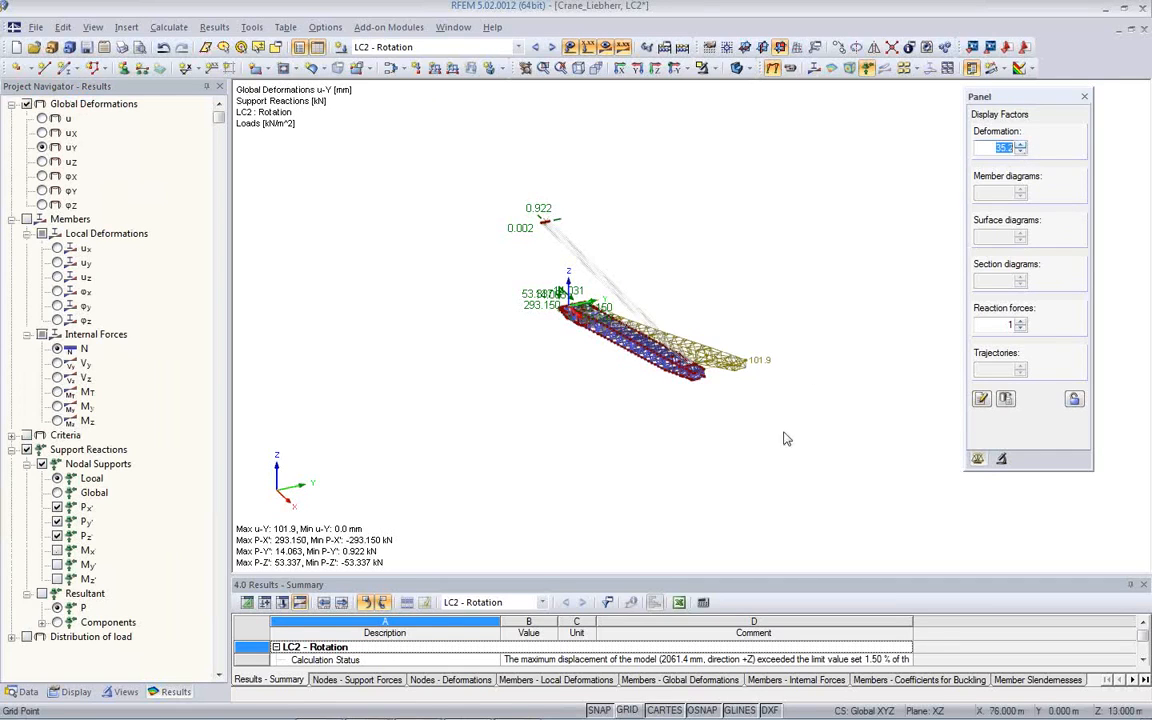
{"action": "middle_click_drag", "start_coordinate": [784, 437], "coordinate": [704, 121]}
{"action": "middle_click_drag", "start_coordinate": [663, 329], "coordinate": [553, 404], "text": "ctrl"}
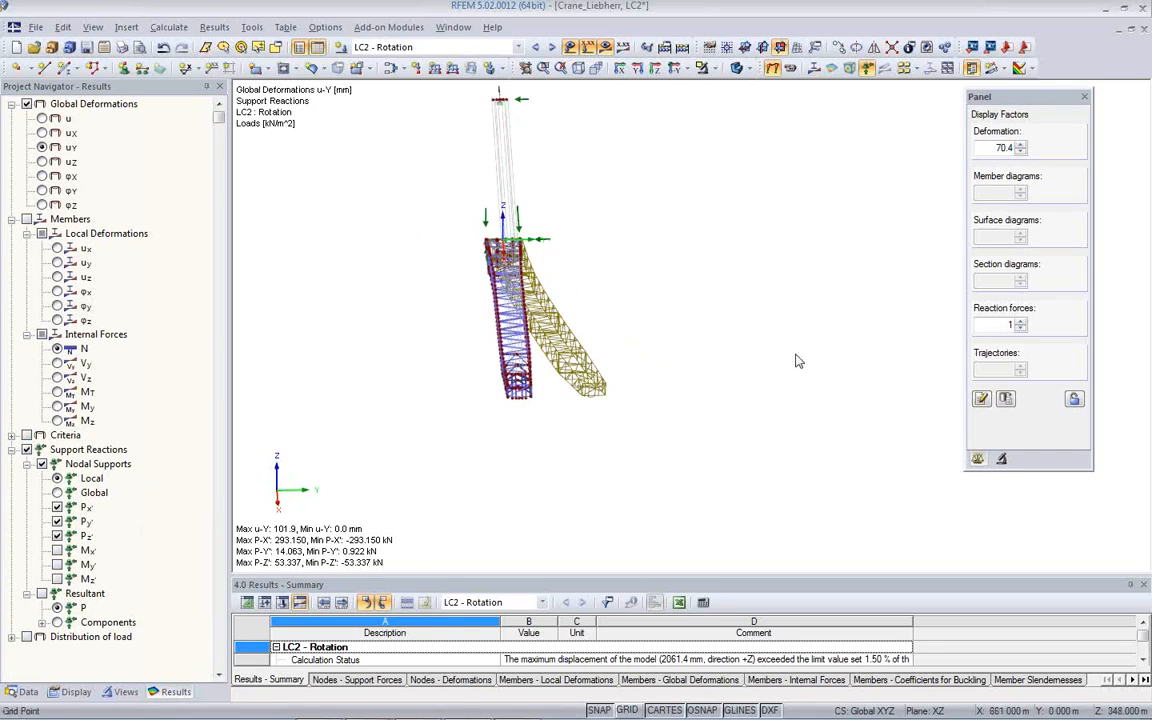
{"action": "middle_click_drag", "start_coordinate": [522, 435], "coordinate": [658, 352], "text": "ctrl"}
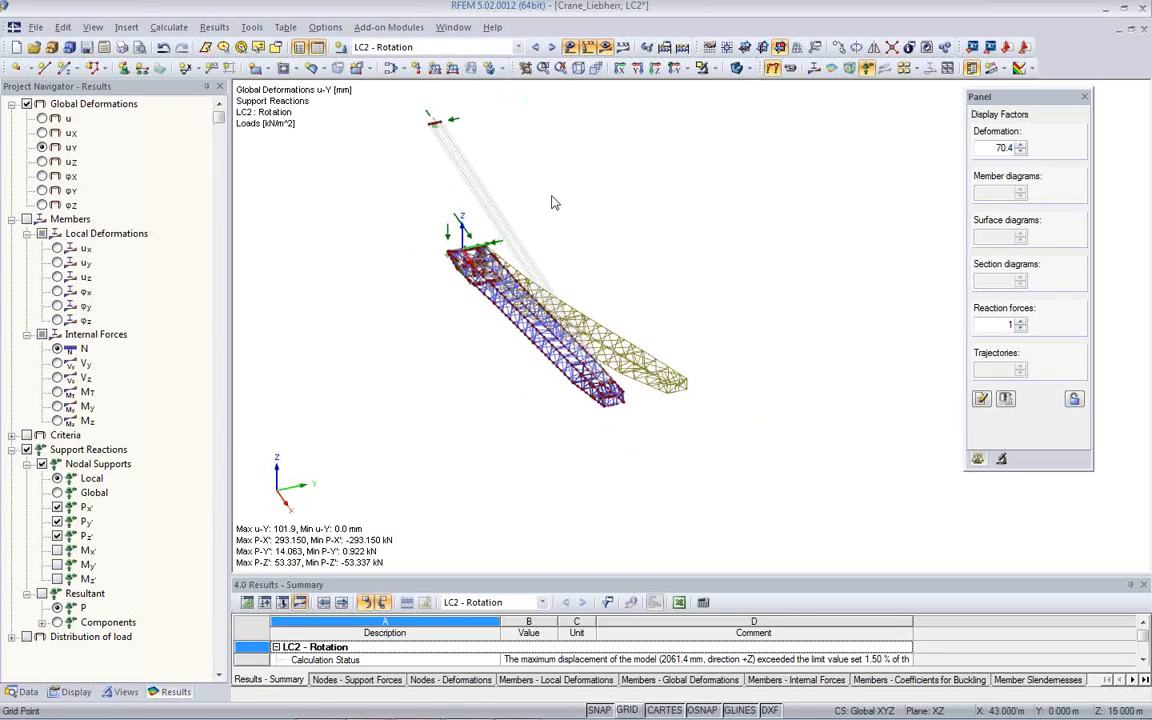
Step: View the loads of load case LC1 and make load combination CO1 - LC1 + LC2 the current one
{"action": "left_click", "coordinate": [518, 48]}
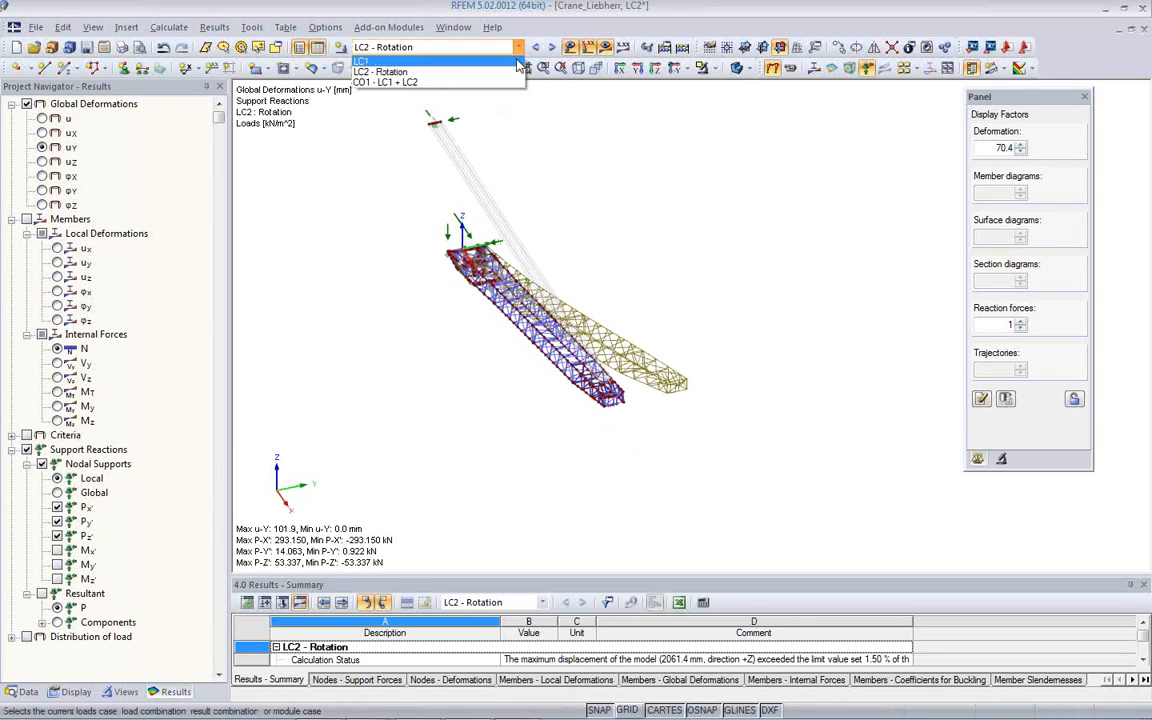
{"action": "left_click", "coordinate": [421, 62]}
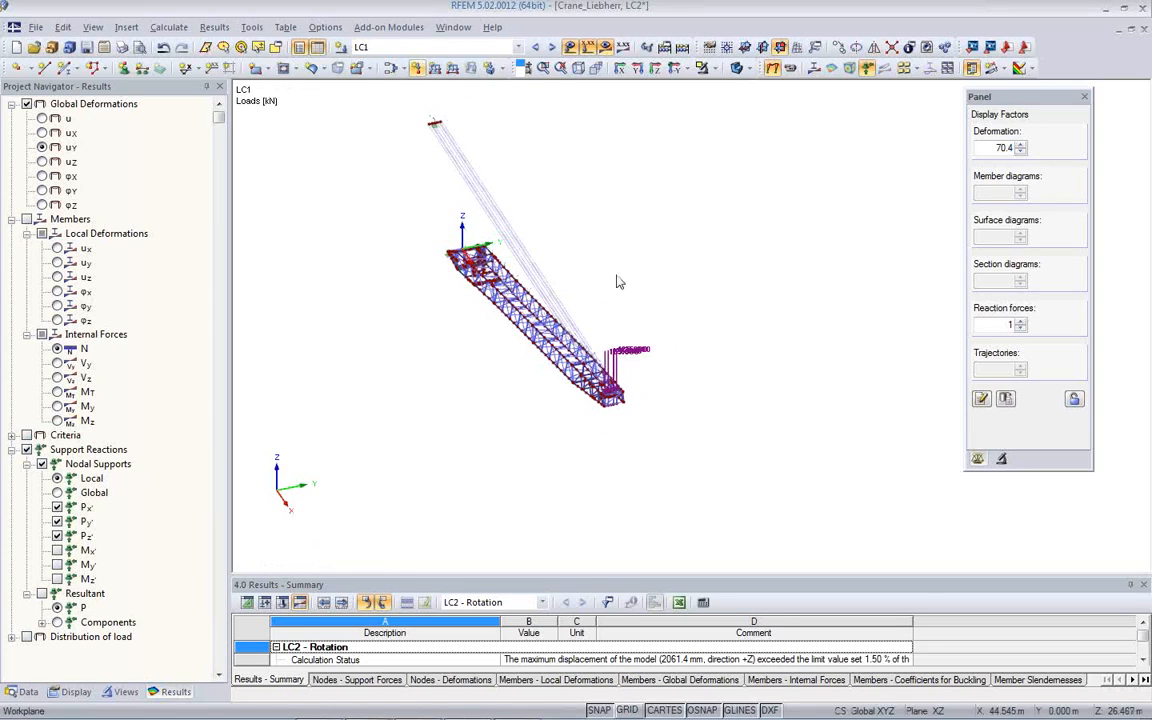
{"action": "left_click", "coordinate": [518, 48]}
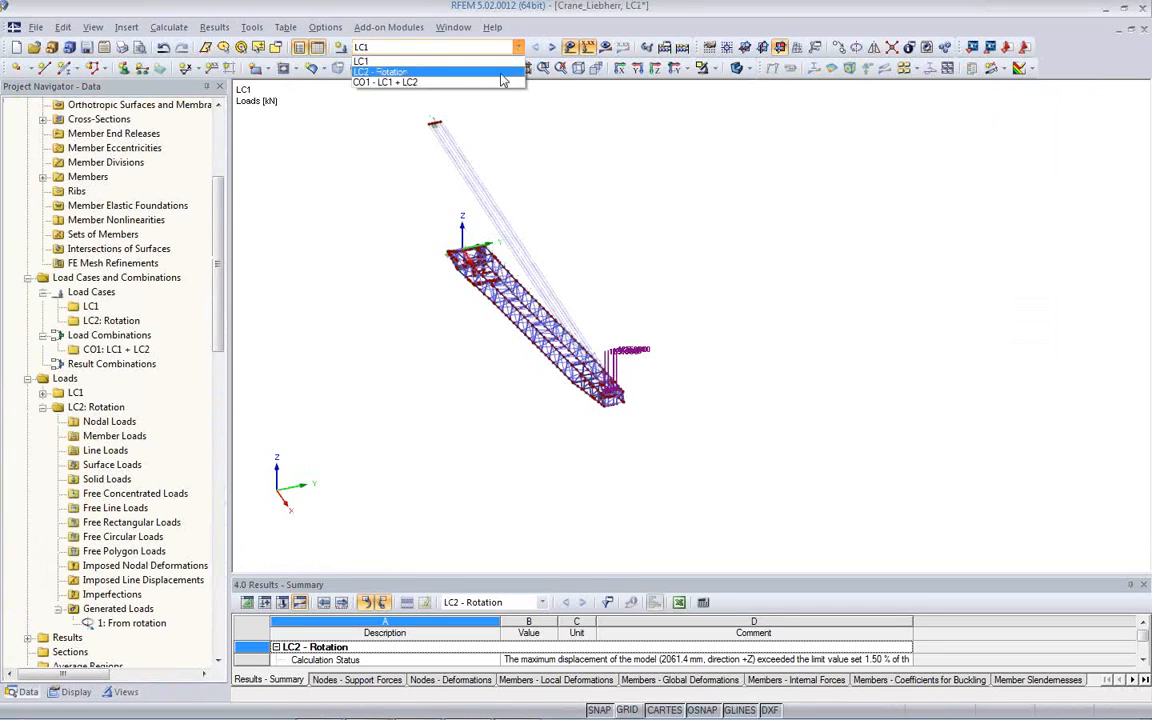
{"action": "left_click", "coordinate": [498, 83]}
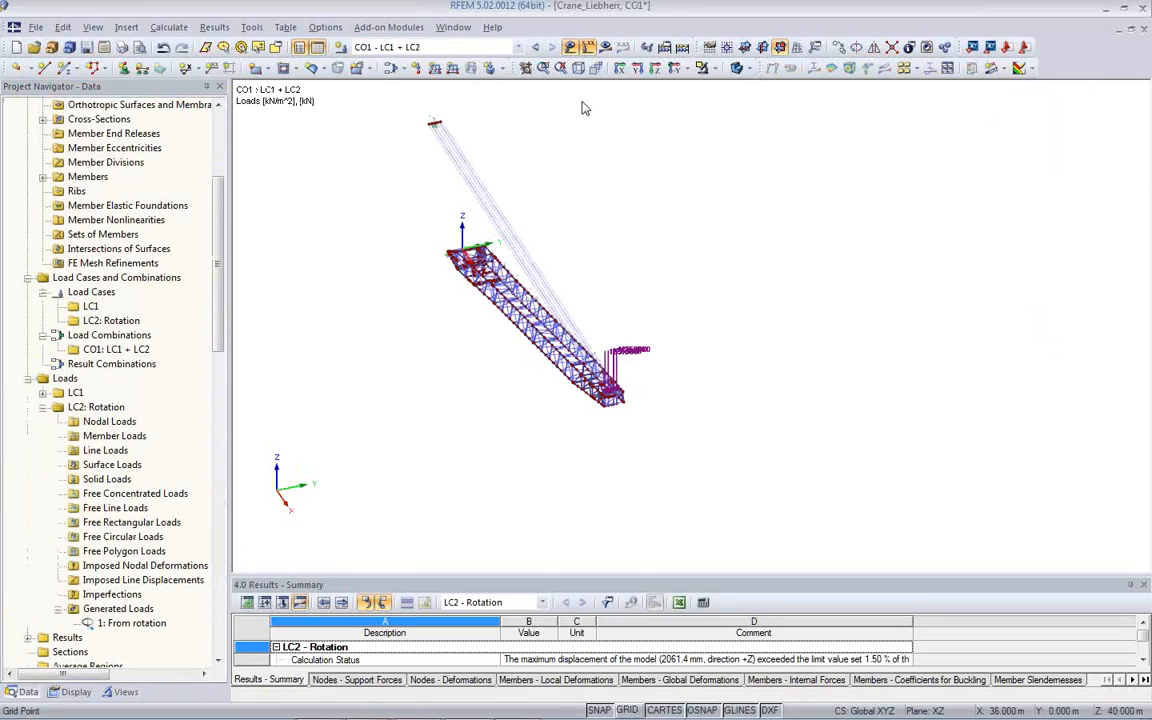
Step: Calculate load combination CO1 to display its global deformations and support reactions, and hide the loads
{"action": "left_click", "coordinate": [604, 46]}
{"action": "left_click", "coordinate": [548, 401]}
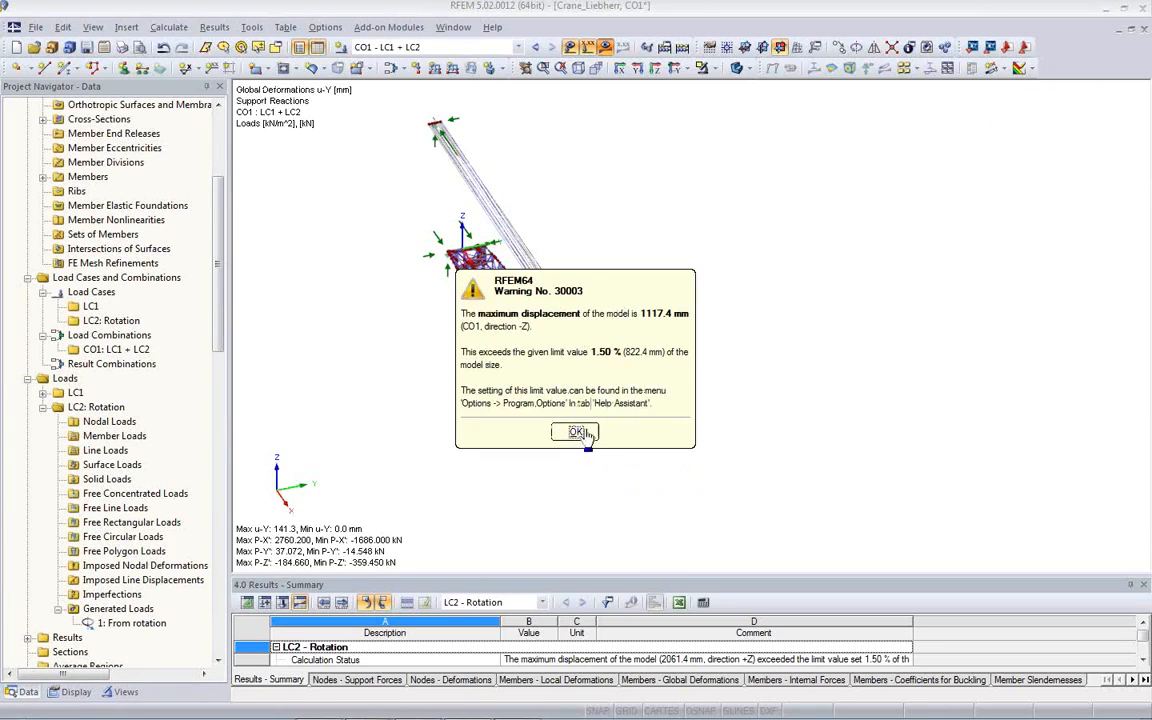
{"action": "left_click", "coordinate": [584, 432]}
{"action": "left_click", "coordinate": [584, 432]}
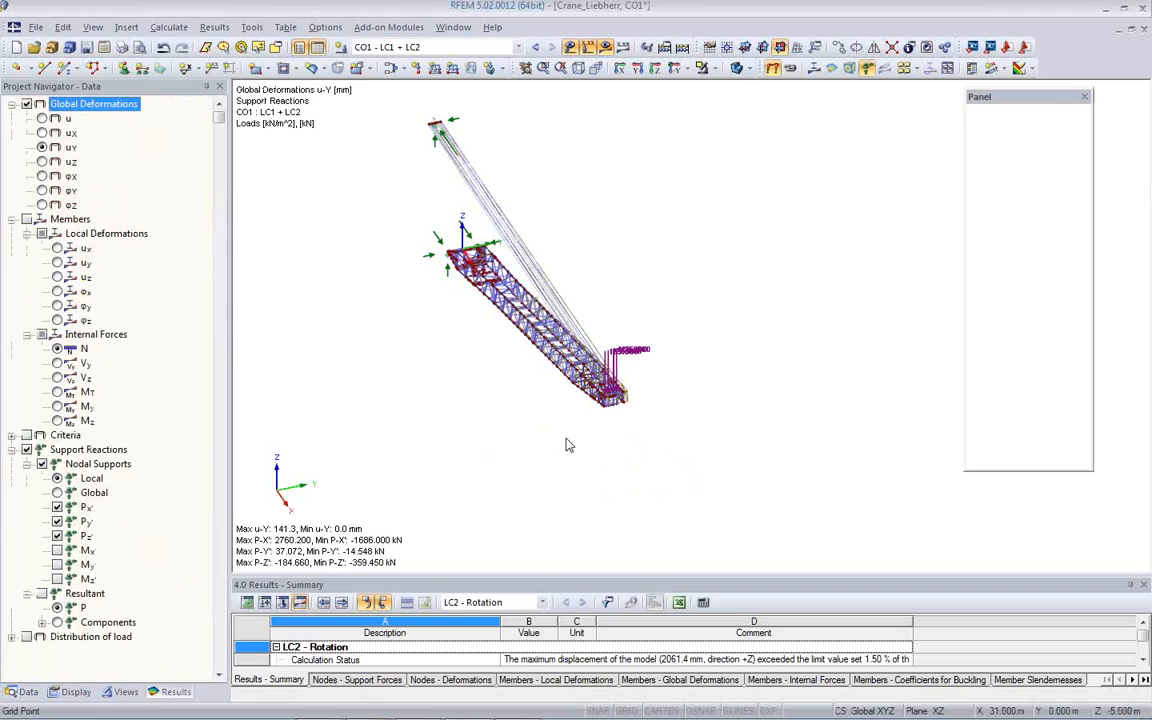
{"action": "left_click", "coordinate": [571, 49]}
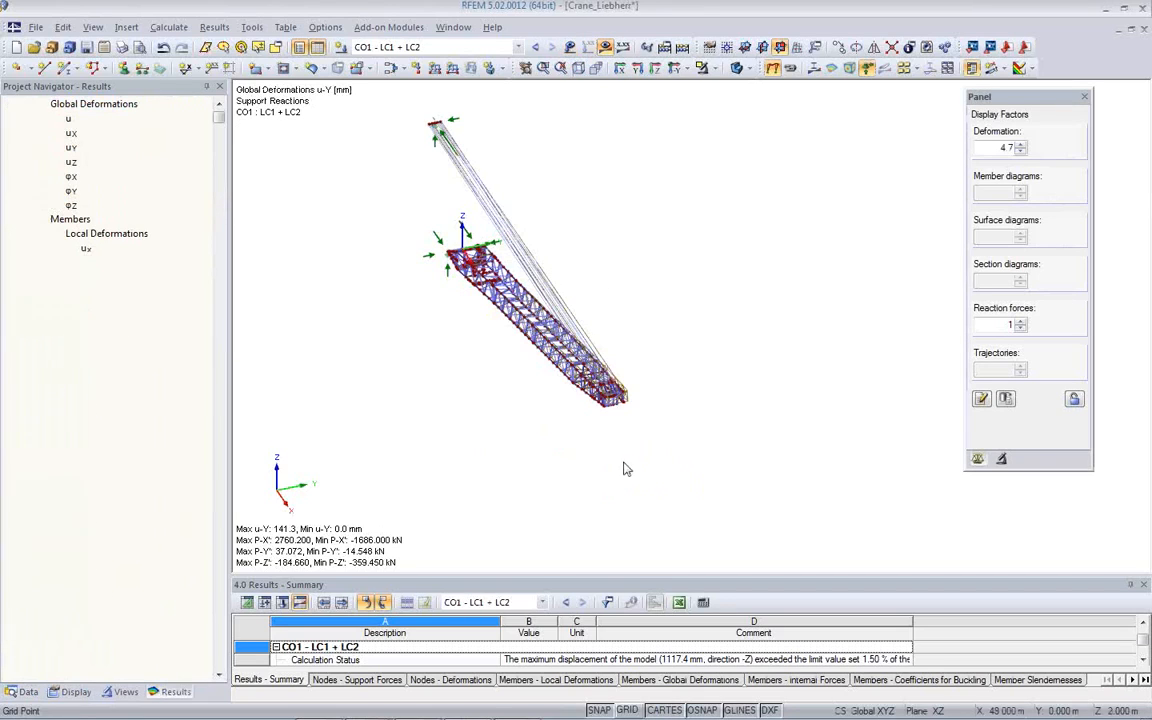
Step: Raise the deformation display factor to 75.2 to exaggerate the crane's uY deformation
{"action": "left_click", "coordinate": [1020, 144]}
{"action": "left_click", "coordinate": [1020, 144]}
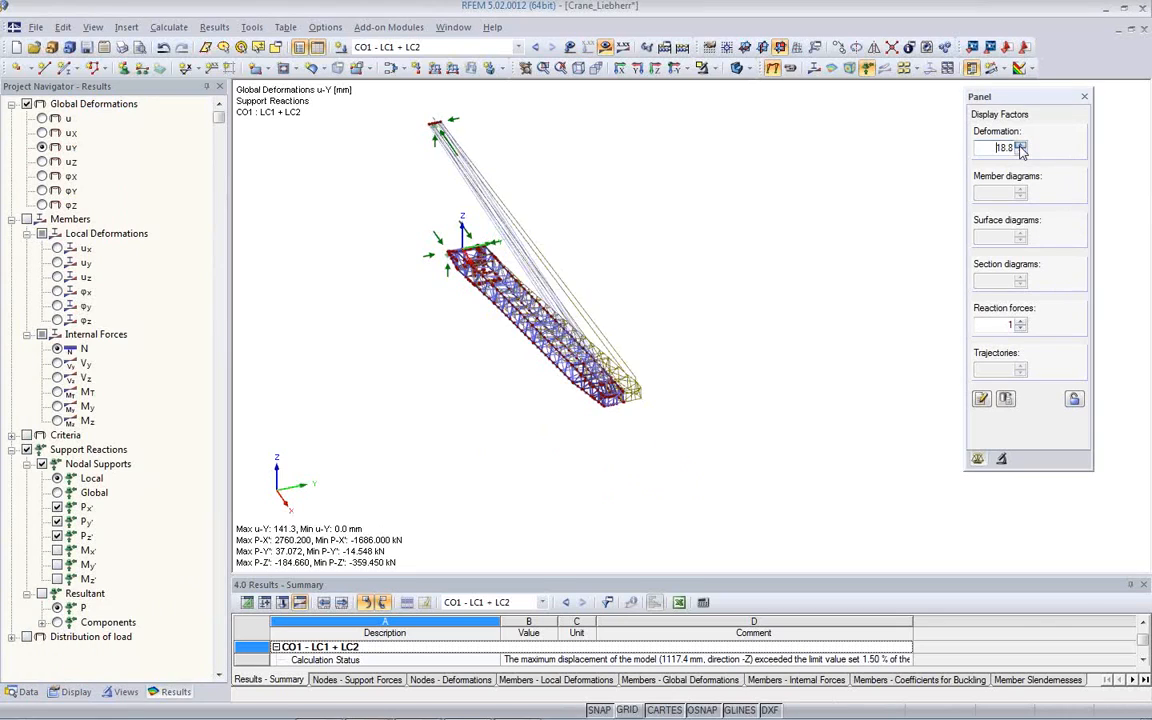
{"action": "left_click", "coordinate": [1020, 144]}
{"action": "left_click", "coordinate": [1020, 144]}
{"action": "middle_click_drag", "start_coordinate": [714, 372], "coordinate": [778, 354], "text": "ctrl"}
Step: Show the total global deformation u of CO1 with a deformation display factor of 9.4 and examine the deformed boom
{"action": "left_click", "coordinate": [42, 118]}
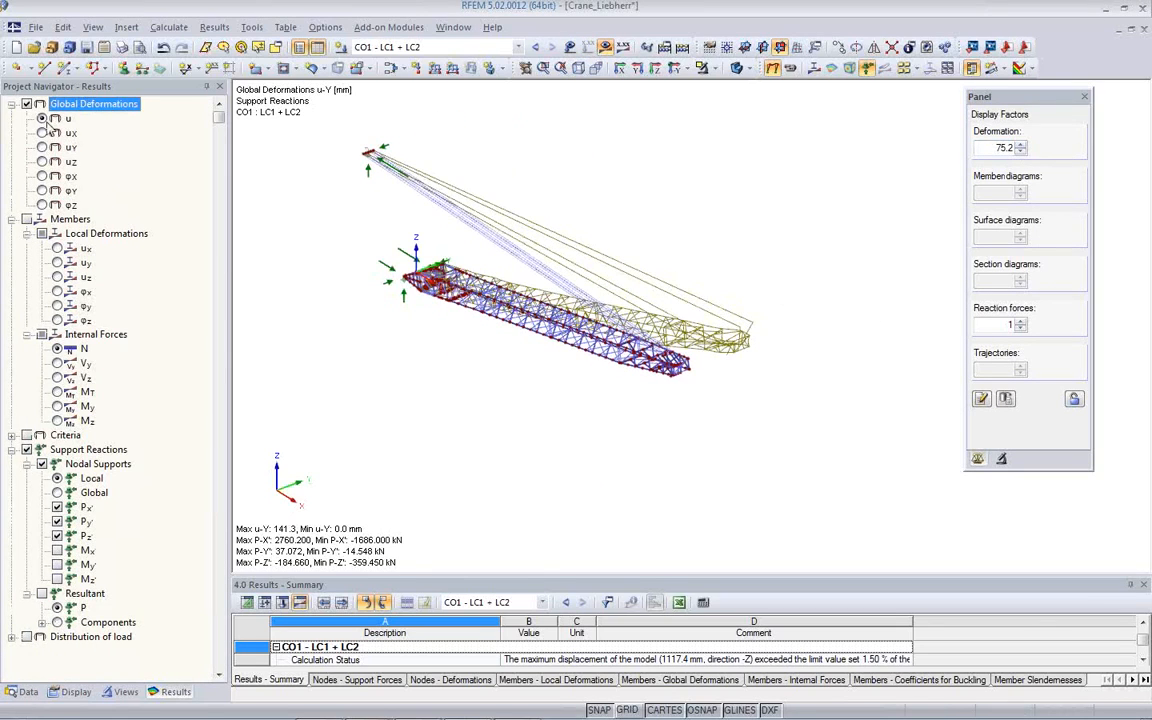
{"action": "middle_click_drag", "start_coordinate": [650, 313], "coordinate": [610, 201], "text": "ctrl"}
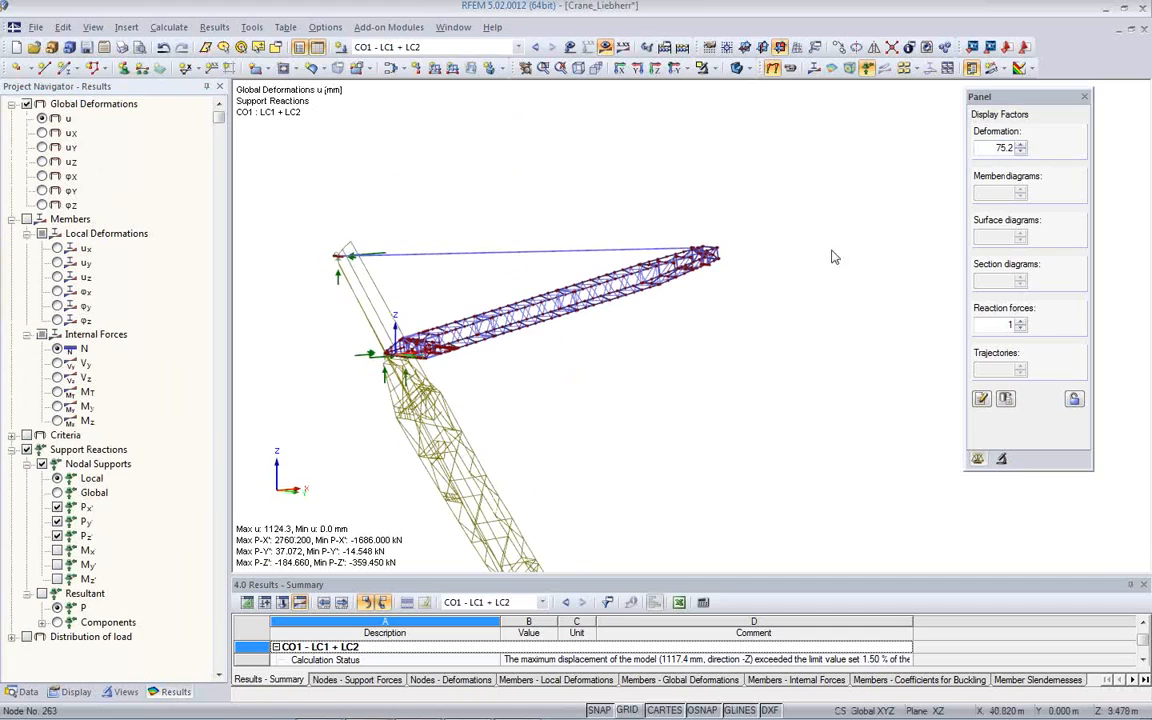
{"action": "left_click", "coordinate": [1020, 153]}
{"action": "left_click", "coordinate": [1020, 153]}
{"action": "left_click", "coordinate": [1020, 153]}
{"action": "middle_click_drag", "start_coordinate": [782, 360], "coordinate": [789, 508], "text": "ctrl"}
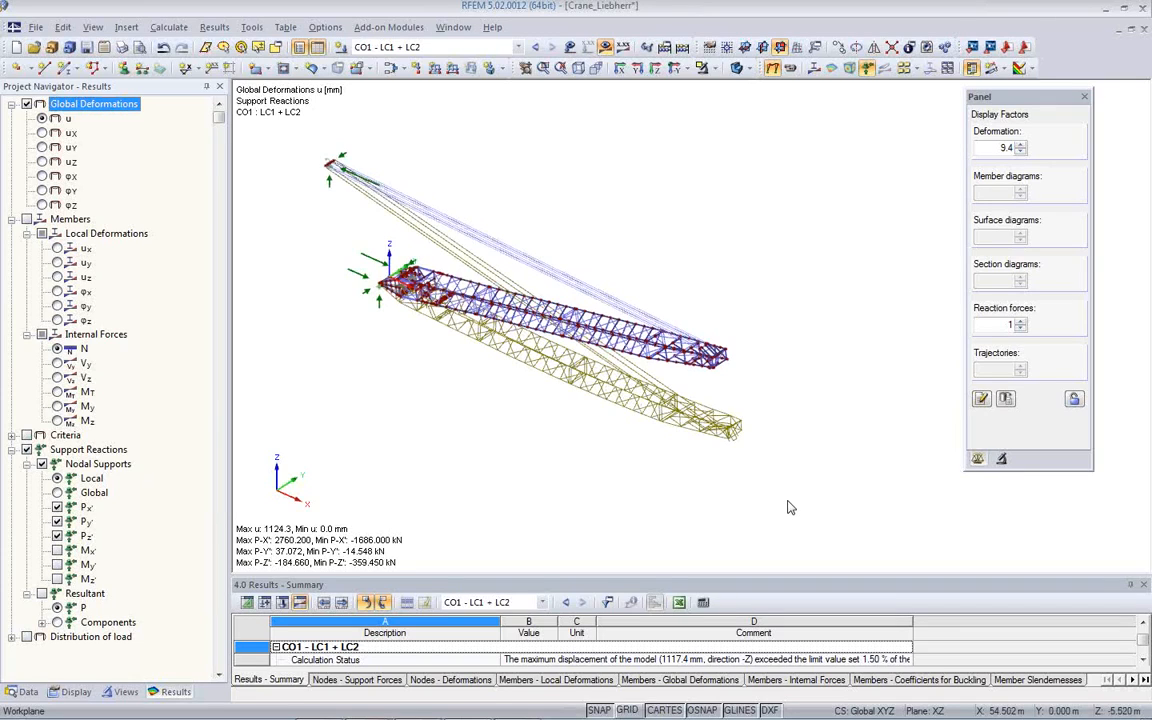
{"action": "mouse_move", "coordinate": [648, 476]}
{"action": "middle_mouse_down"}
{"action": "mouse_move", "coordinate": [722, 530]}
{"action": "mouse_move", "coordinate": [612, 436]}
{"action": "mouse_move", "coordinate": [514, 473]}
{"action": "mouse_move", "coordinate": [544, 445]}
{"action": "mouse_move", "coordinate": [628, 474]}
{"action": "middle_mouse_up"}
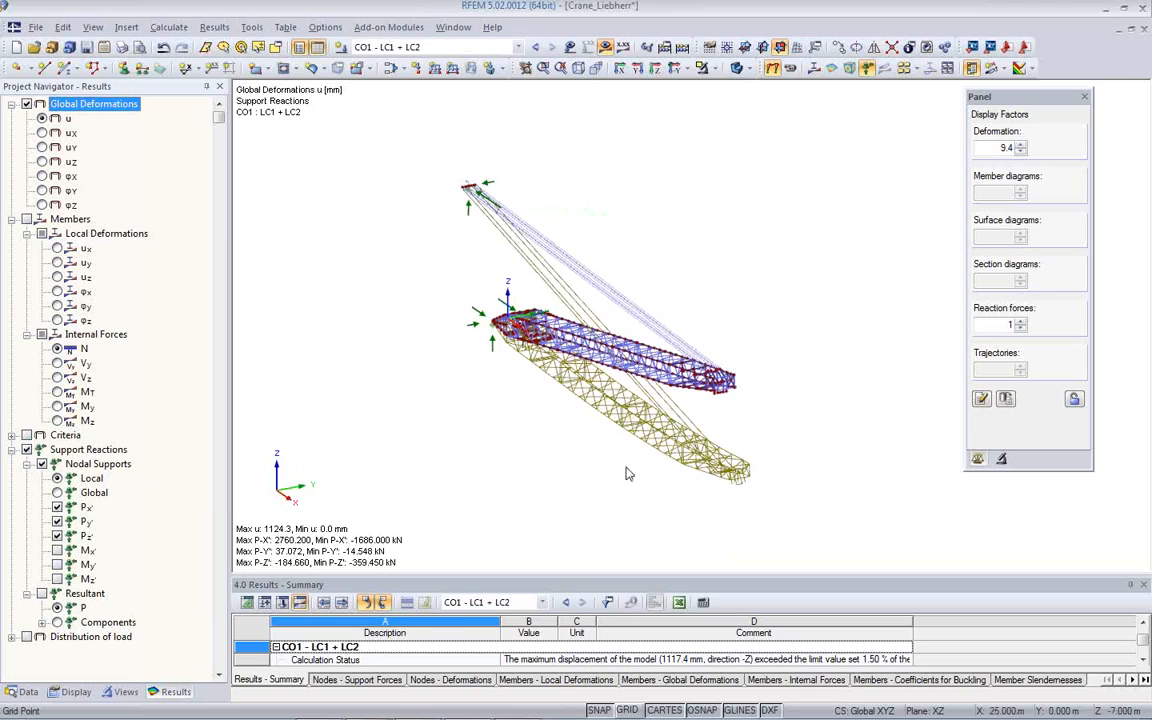
{"action": "middle_click_drag", "start_coordinate": [656, 473], "coordinate": [772, 452], "text": "ctrl"}
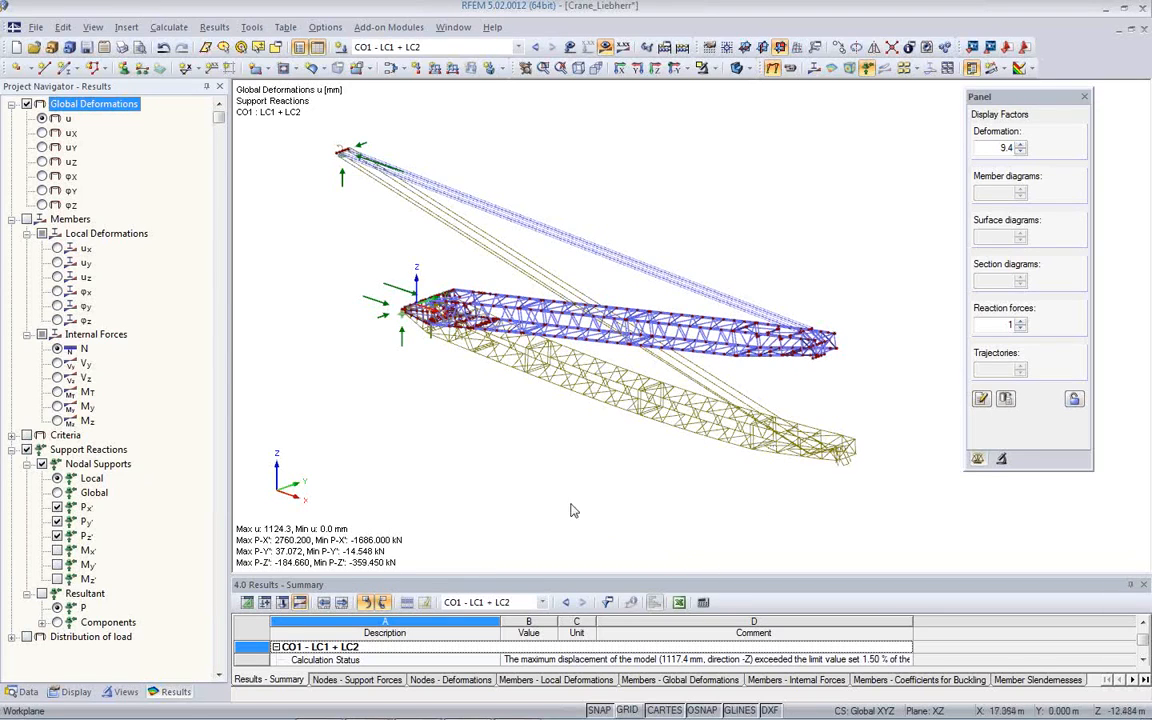
Step: Close the Crane_Liebherr model without saving the changes
{"action": "left_click", "coordinate": [1143, 29]}
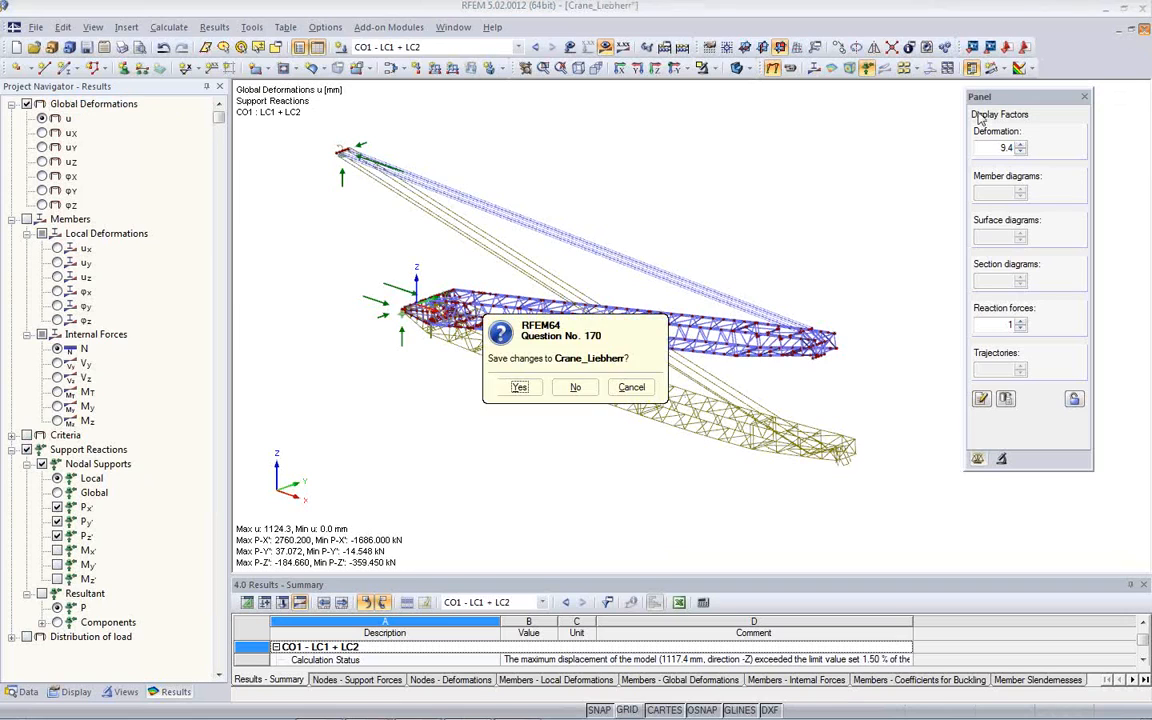
{"action": "left_click", "coordinate": [577, 386]}
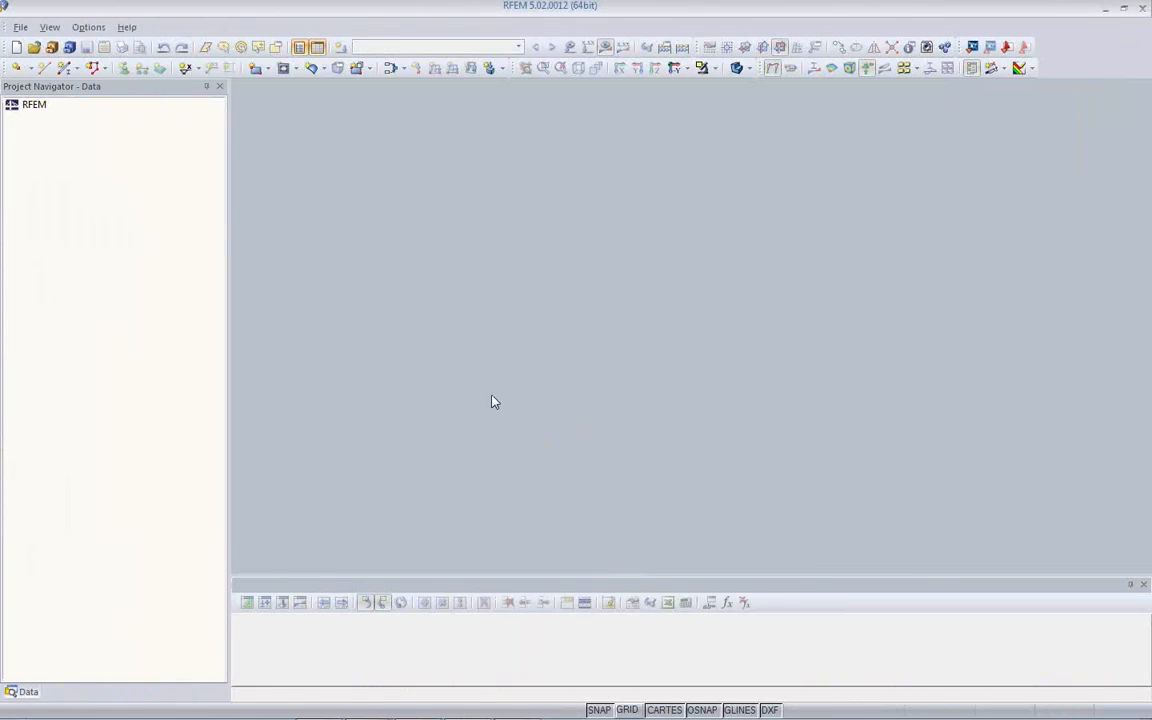
Step: Open the freeMemberload model from the Webinar project and turn off the grid display
{"action": "left_click", "coordinate": [52, 56]}
{"action": "left_click", "coordinate": [656, 515]}
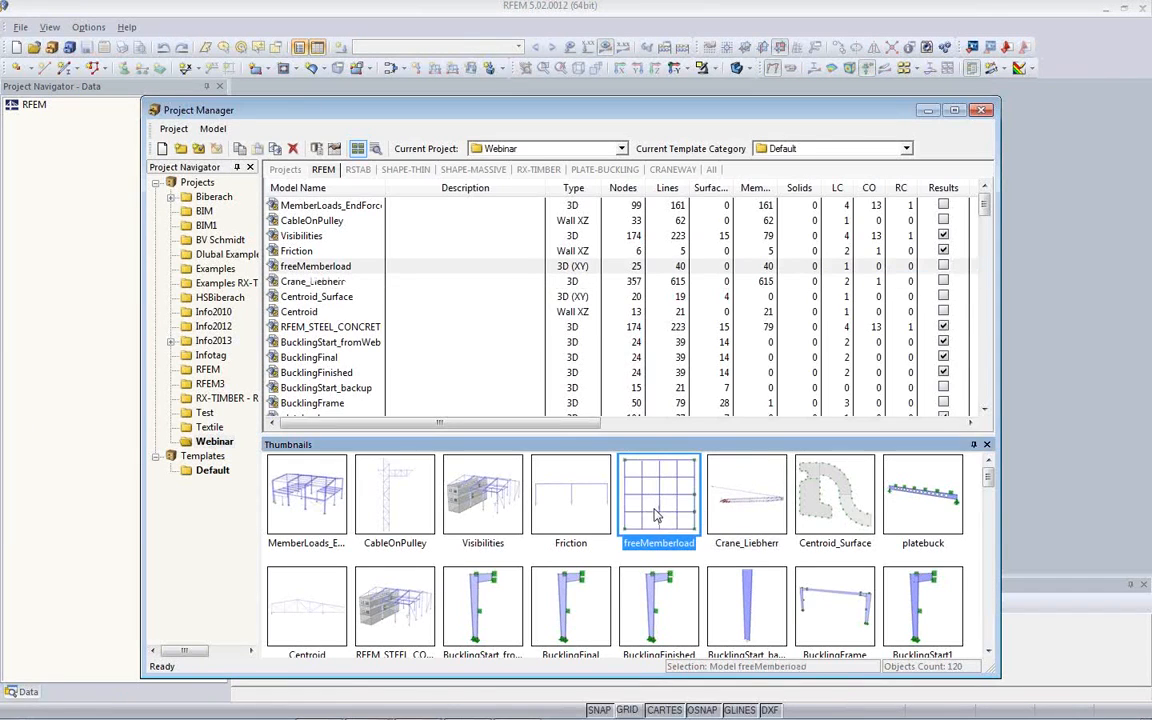
{"action": "double_click", "coordinate": [656, 515]}
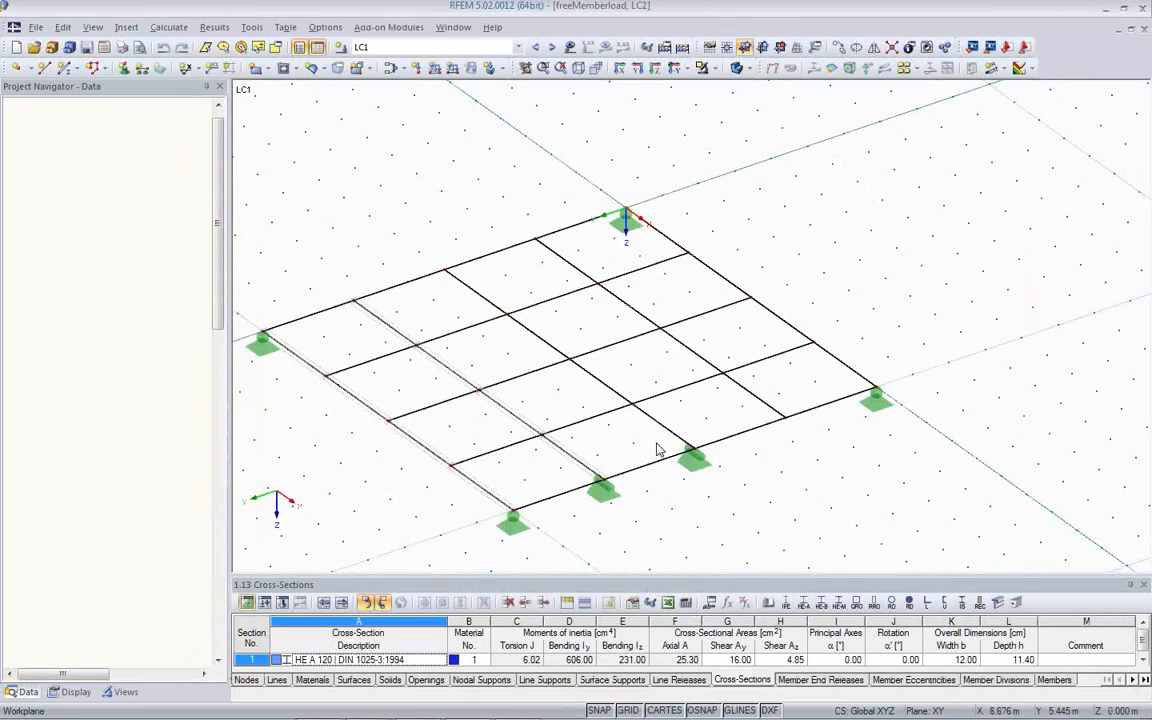
{"action": "middle_click_drag", "start_coordinate": [707, 504], "coordinate": [805, 432]}
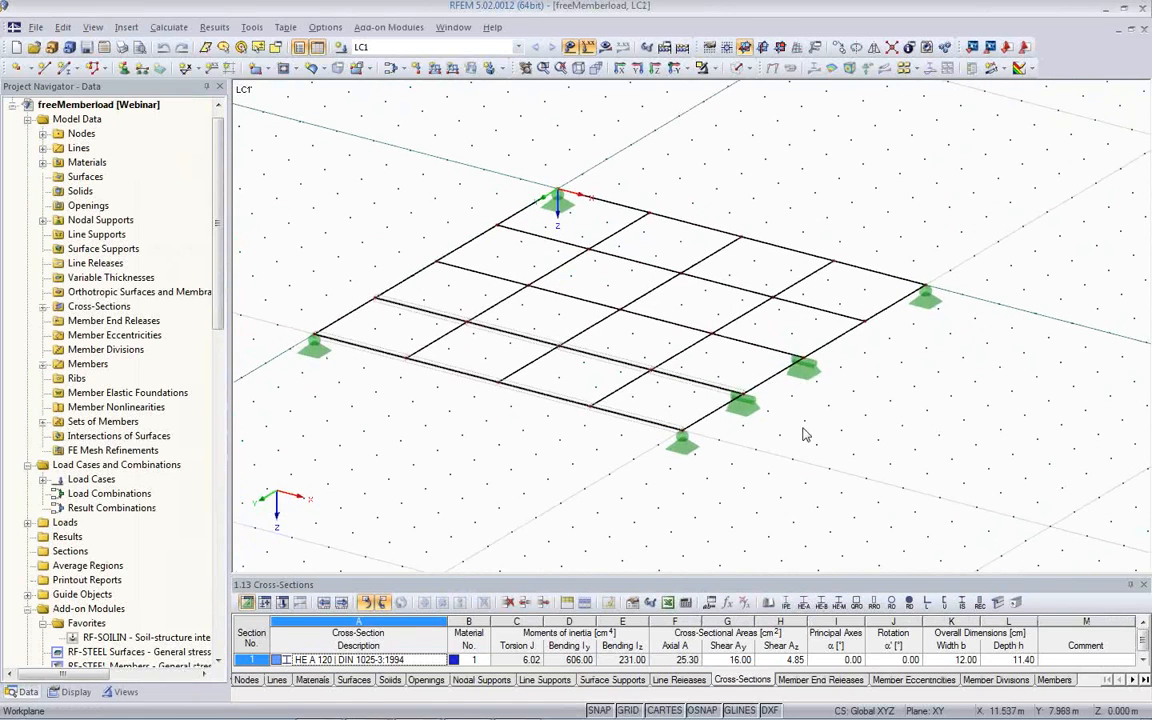
{"action": "left_click", "coordinate": [626, 710]}
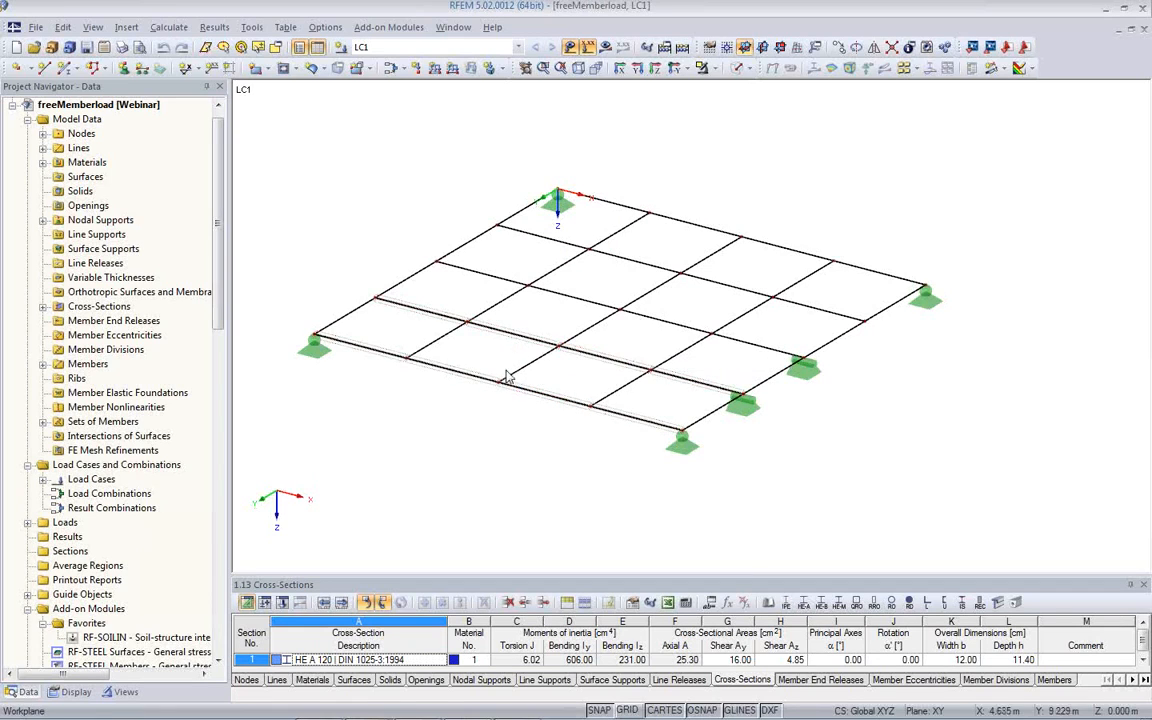
Step: Inspect the definition of the continuous set of members along the grillage's front edge
{"action": "double_click", "coordinate": [477, 390]}
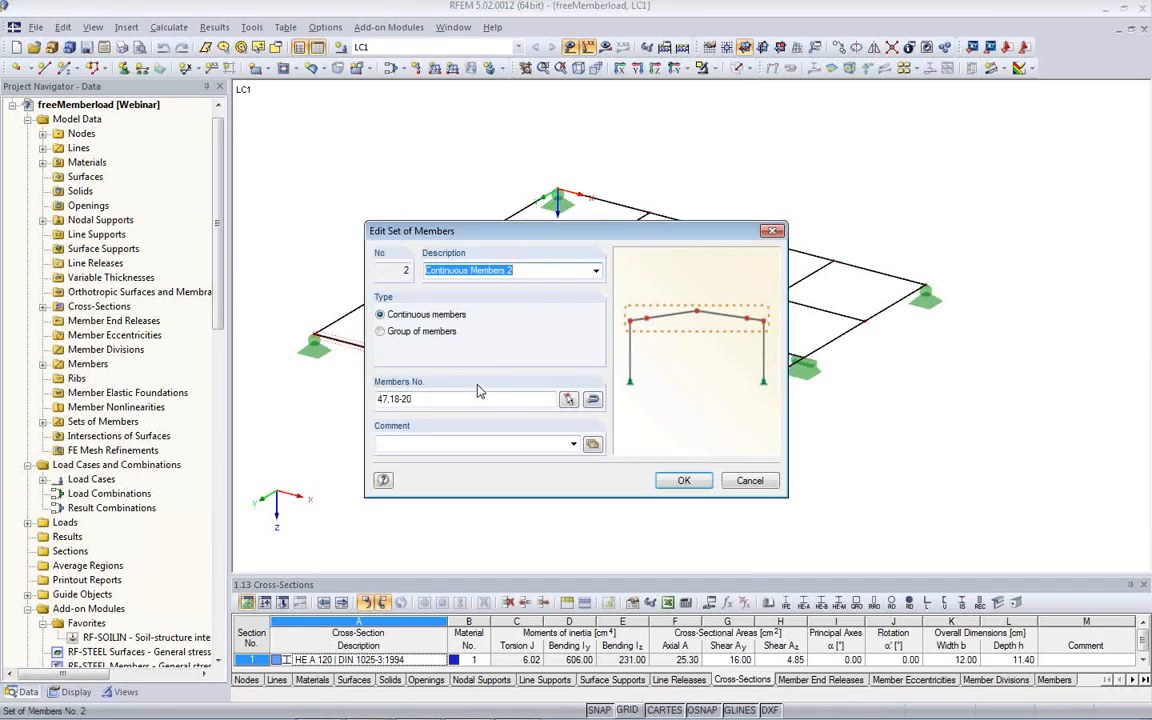
{"action": "left_click", "coordinate": [748, 485]}
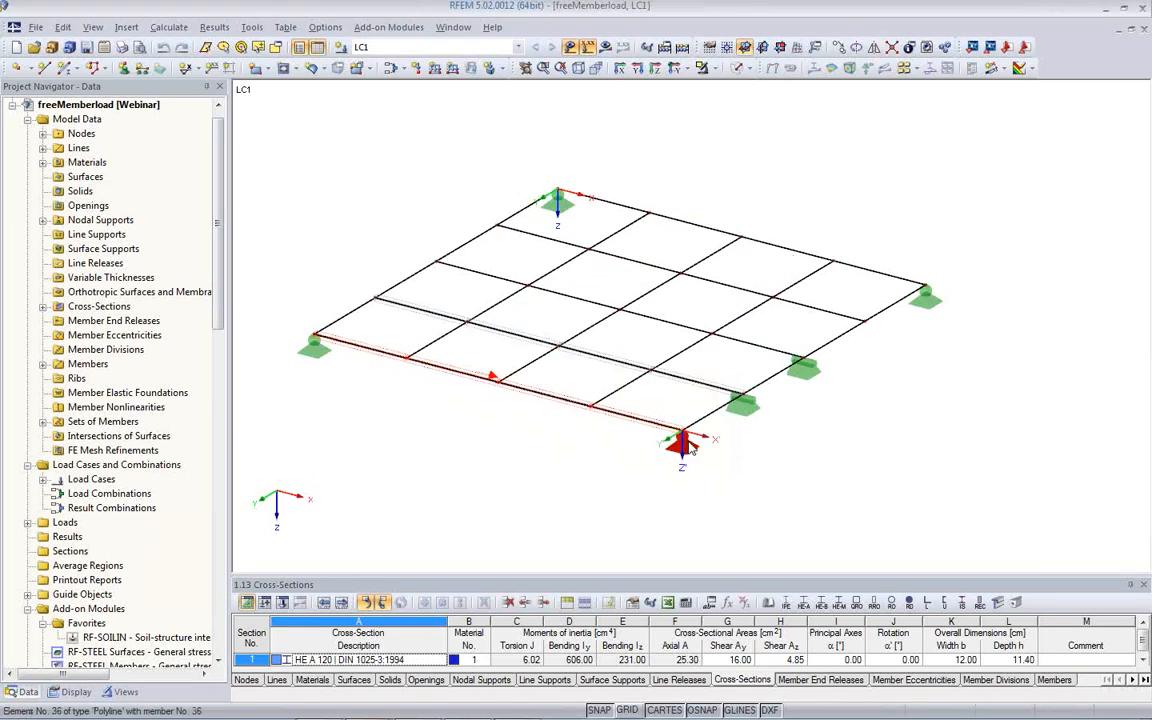
{"action": "double_click", "coordinate": [433, 378]}
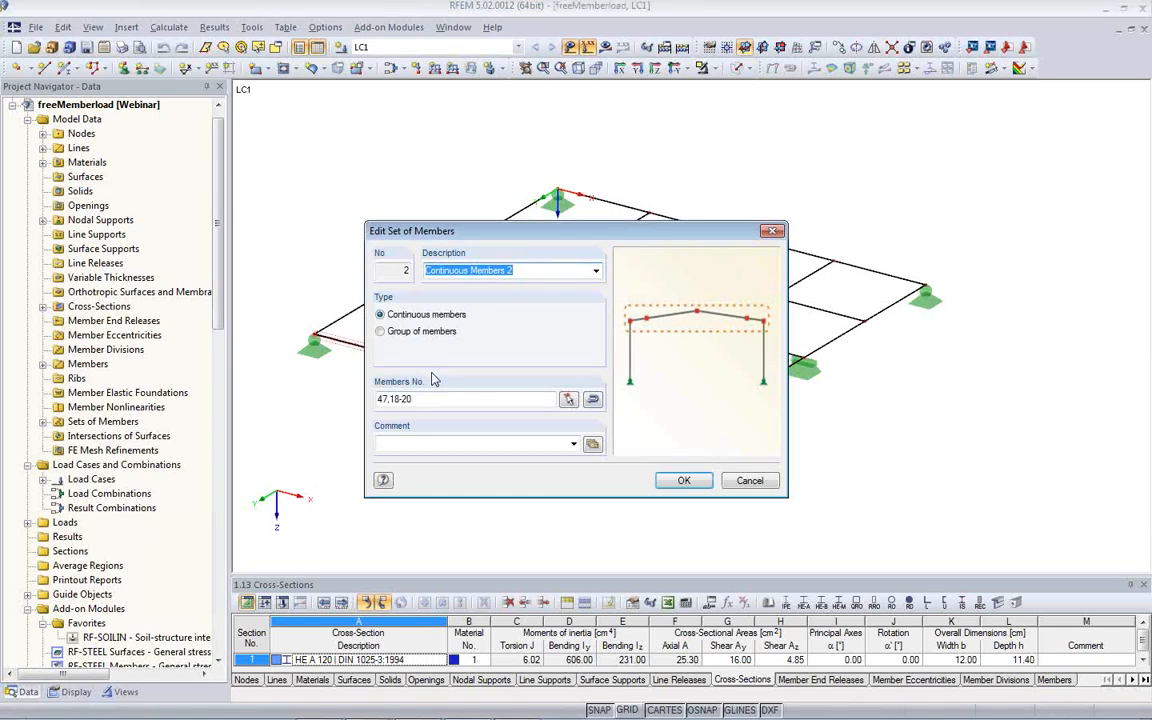
{"action": "left_click", "coordinate": [684, 480]}
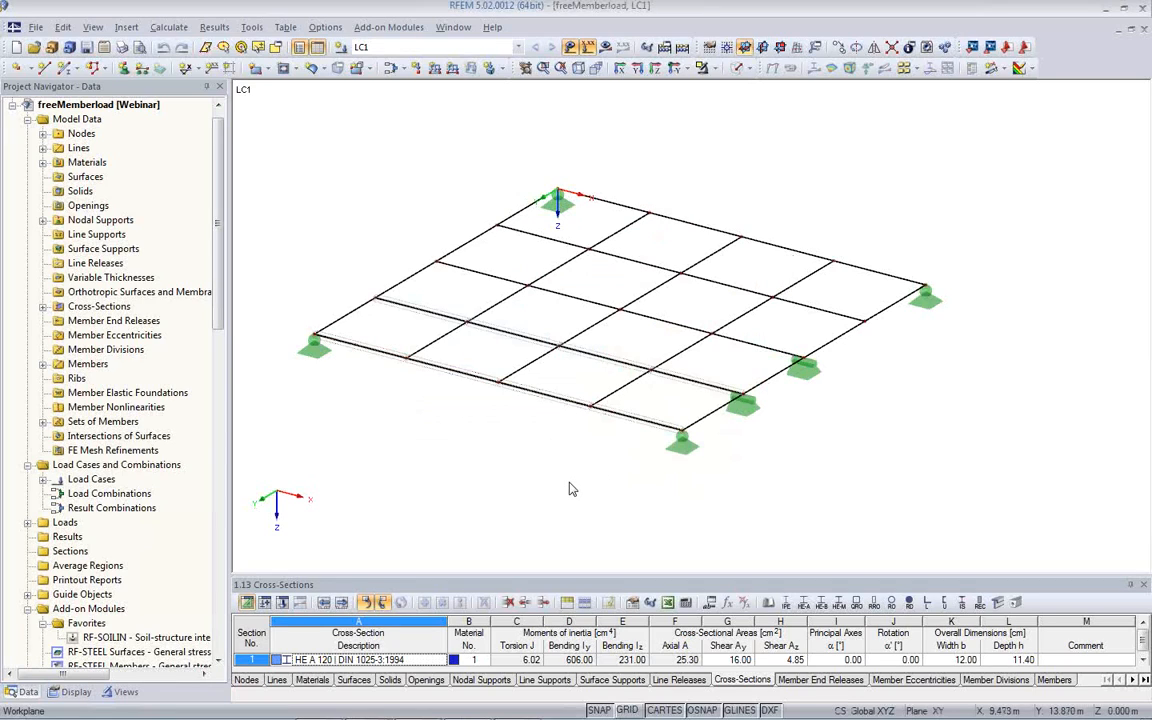
Step: Apply a trapezoidal force from 2 to 8 kN/m over the total member length individually to the four members of the grillage's middle beam
{"action": "middle_click_drag", "start_coordinate": [525, 326], "coordinate": [584, 319]}
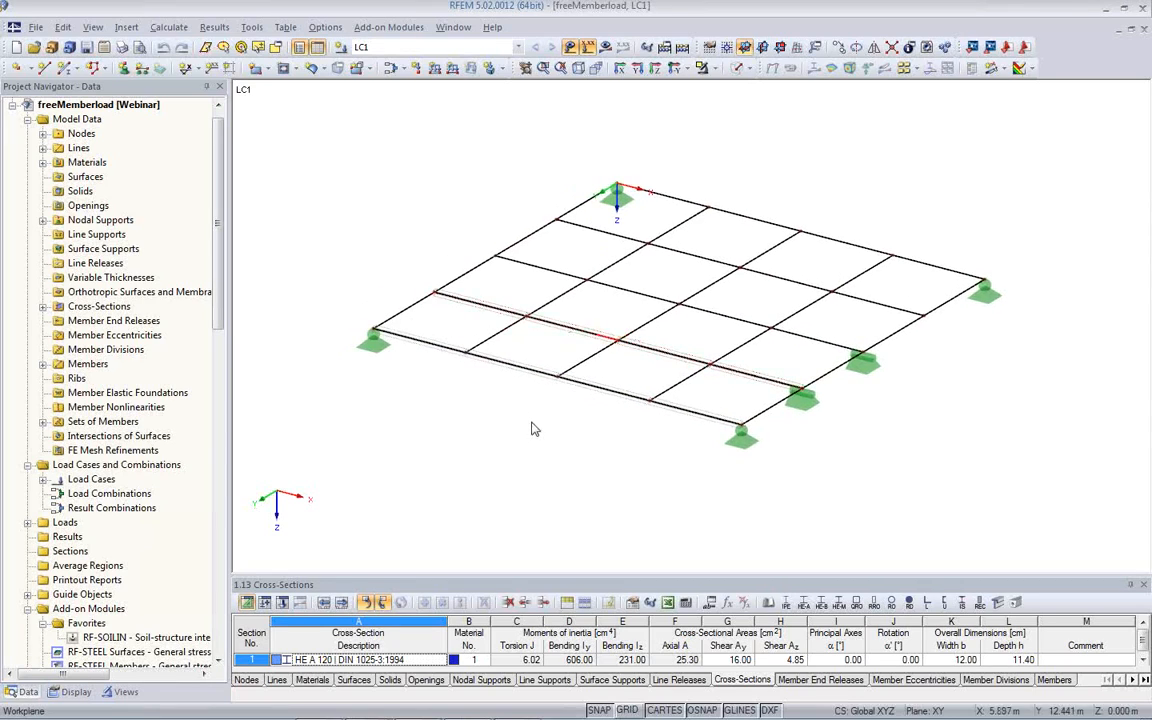
{"action": "left_click", "coordinate": [434, 70]}
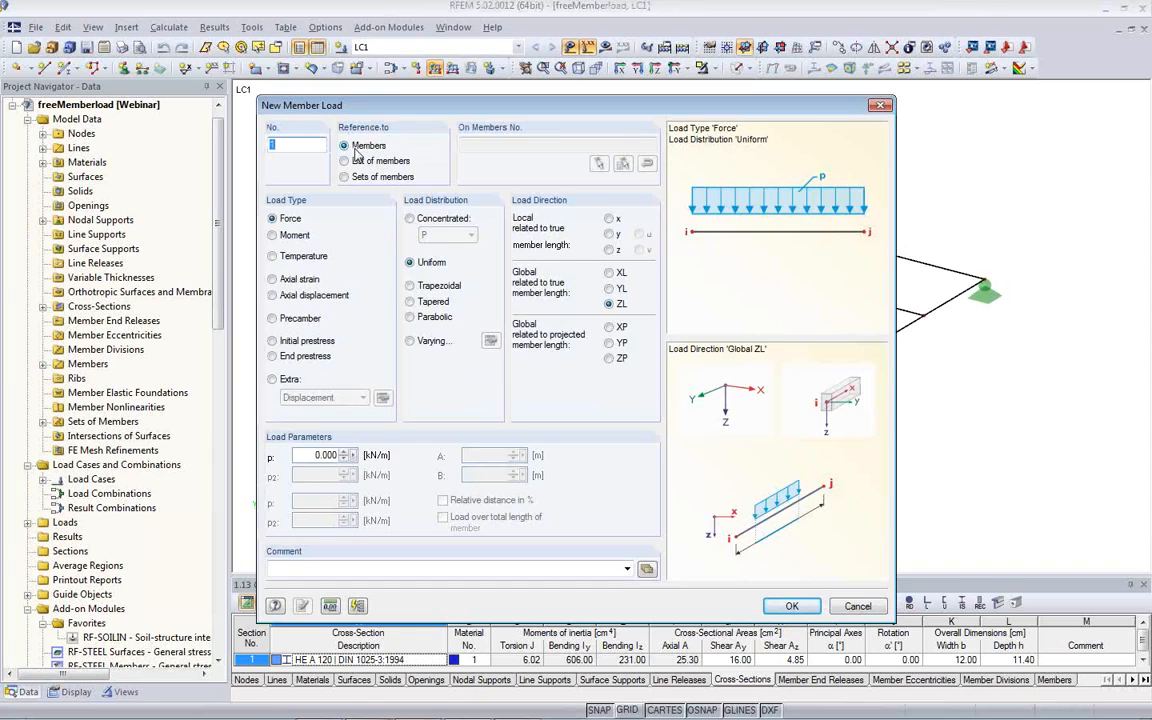
{"action": "left_click", "coordinate": [412, 288]}
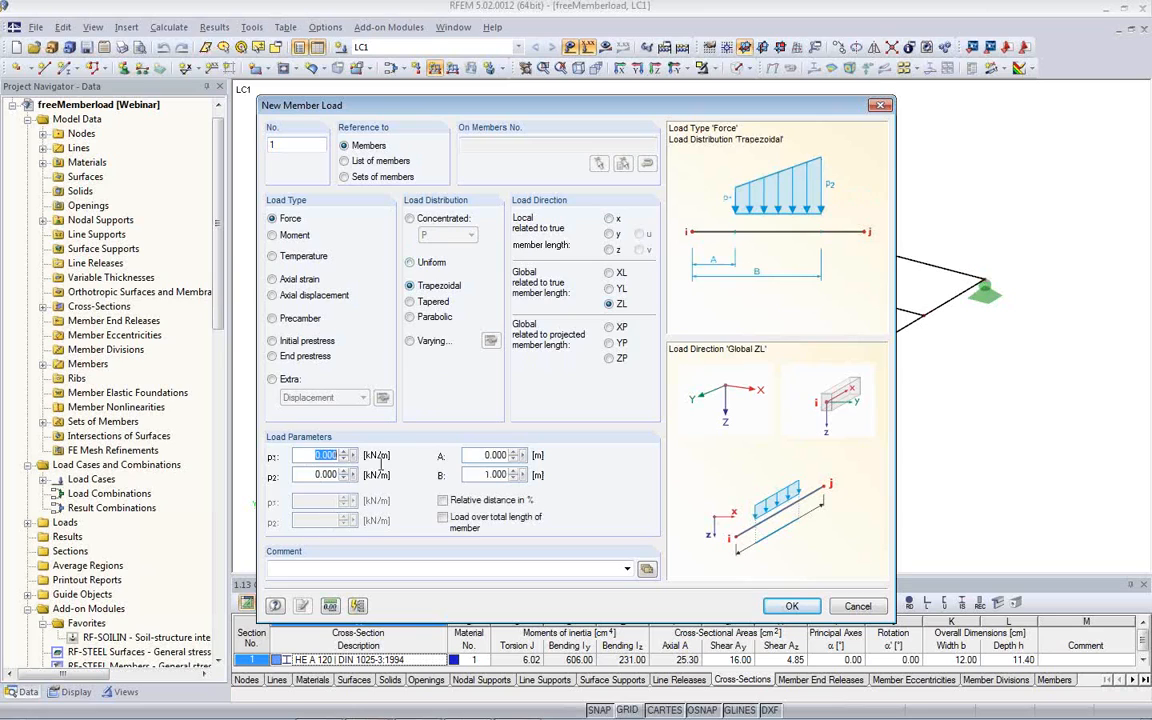
{"action": "type", "text": "2"}
{"action": "left_click", "coordinate": [307, 475]}
{"action": "left_click", "coordinate": [443, 518]}
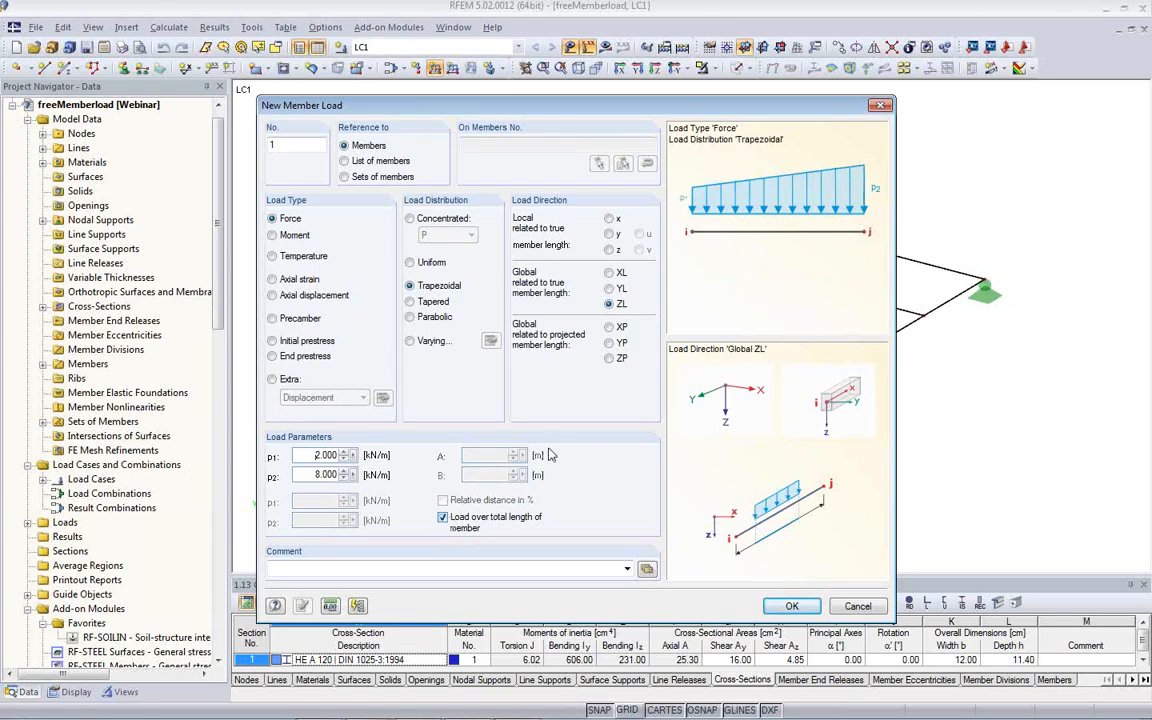
{"action": "left_click", "coordinate": [791, 606]}
{"action": "left_click", "coordinate": [561, 277]}
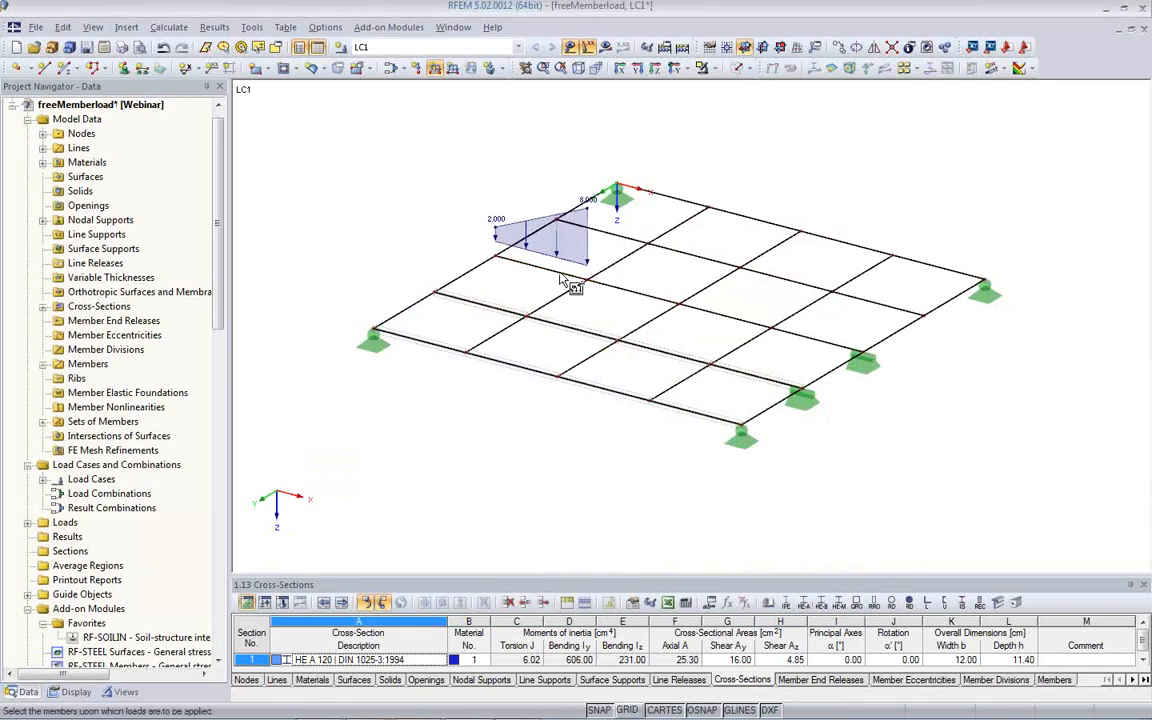
{"action": "left_click", "coordinate": [645, 280]}
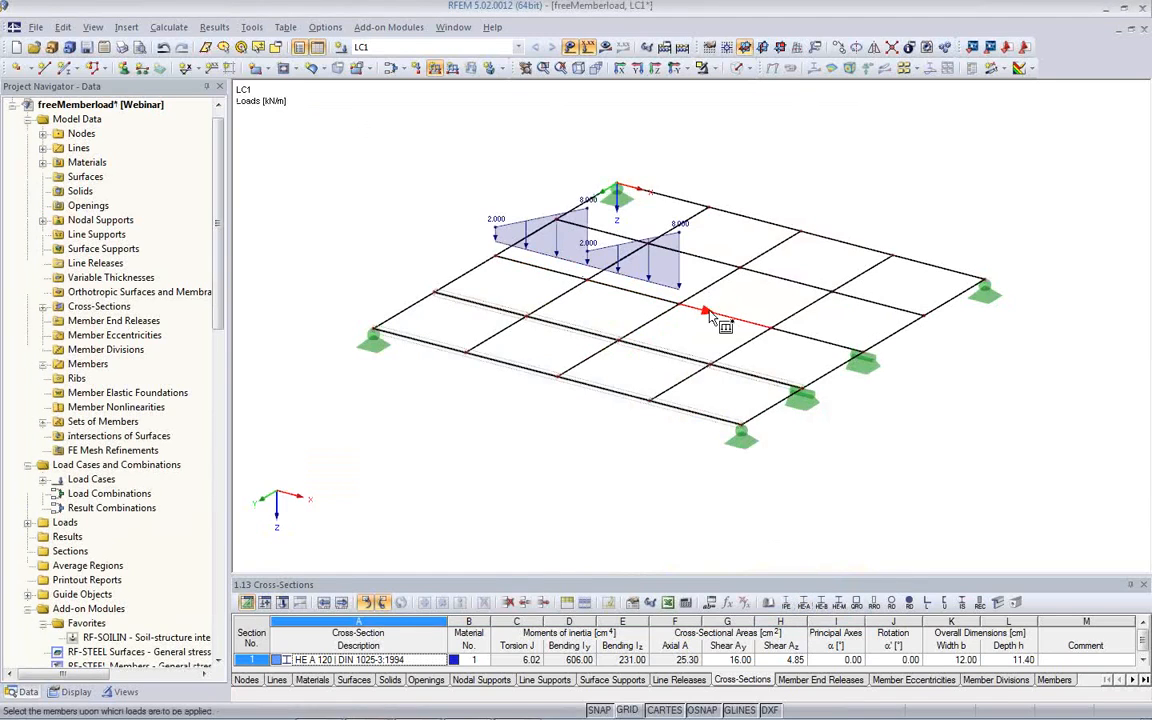
{"action": "left_click", "coordinate": [708, 308]}
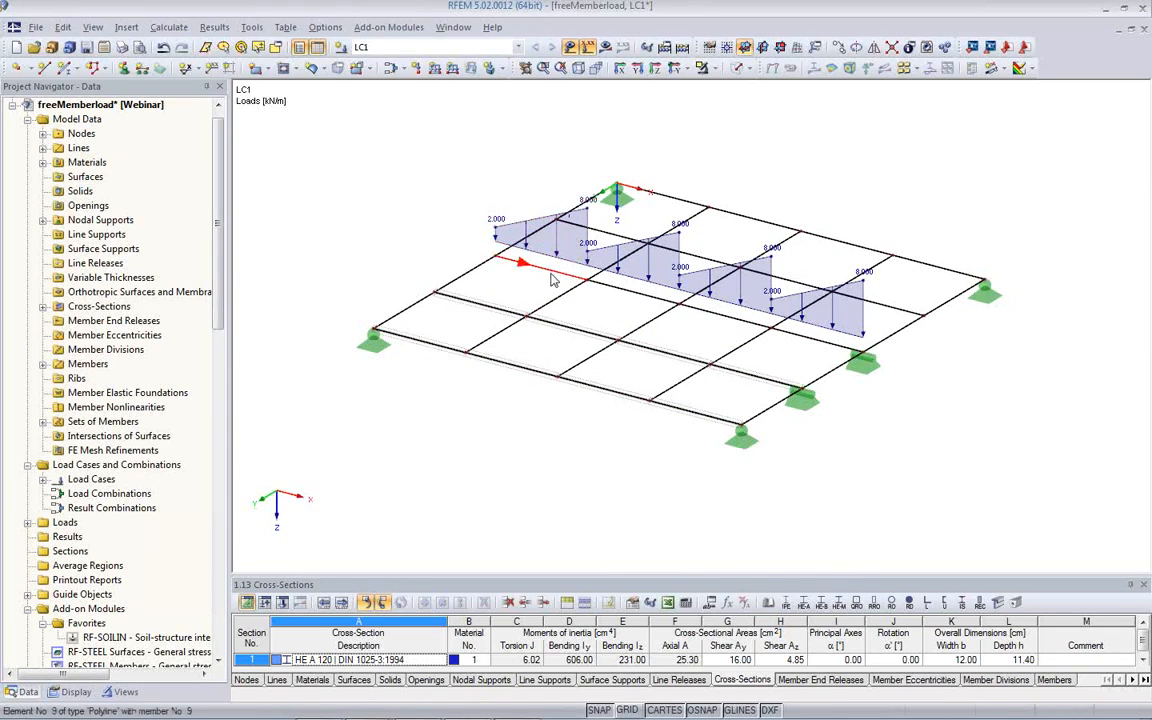
Step: Apply the 2 to 8 kN/m trapezoidal load over the total length of members 5-8 as a list of members
{"action": "scroll", "coordinate": [600, 300], "scroll_direction": "up", "scroll_amount": 1}
{"action": "middle_click_drag", "start_coordinate": [550, 312], "coordinate": [548, 354]}
{"action": "scroll", "coordinate": [548, 354], "scroll_direction": "up", "scroll_amount": 1}
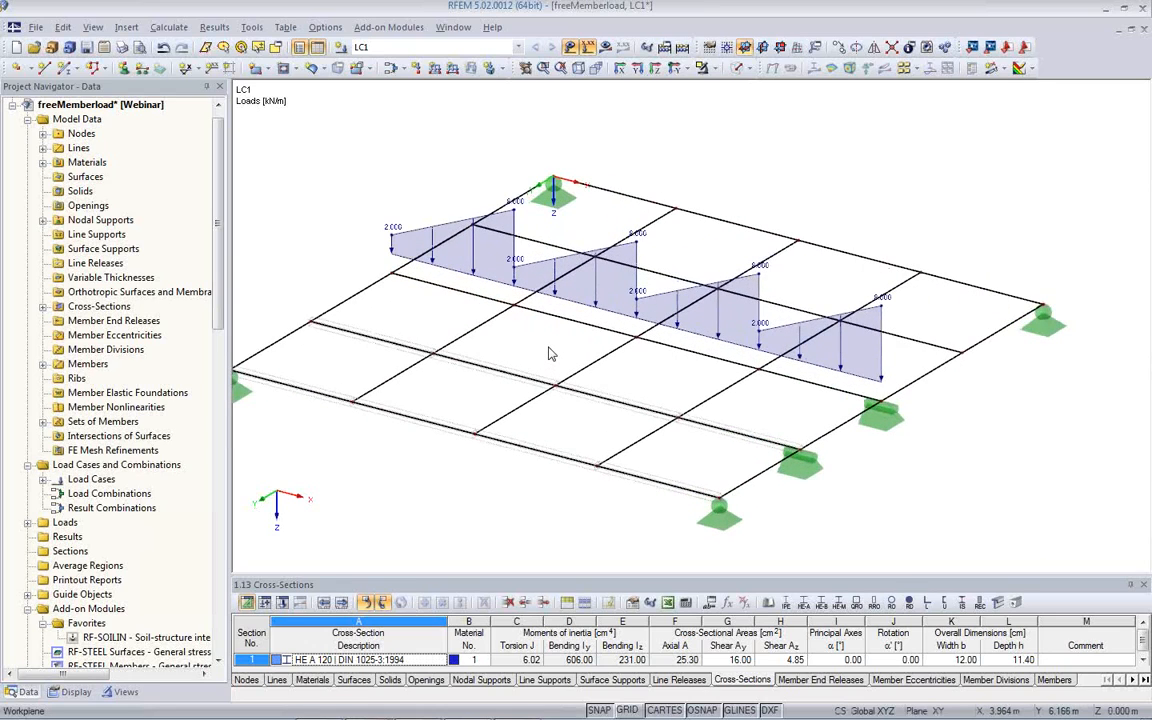
{"action": "scroll", "coordinate": [548, 354], "scroll_direction": "down", "scroll_amount": 1}
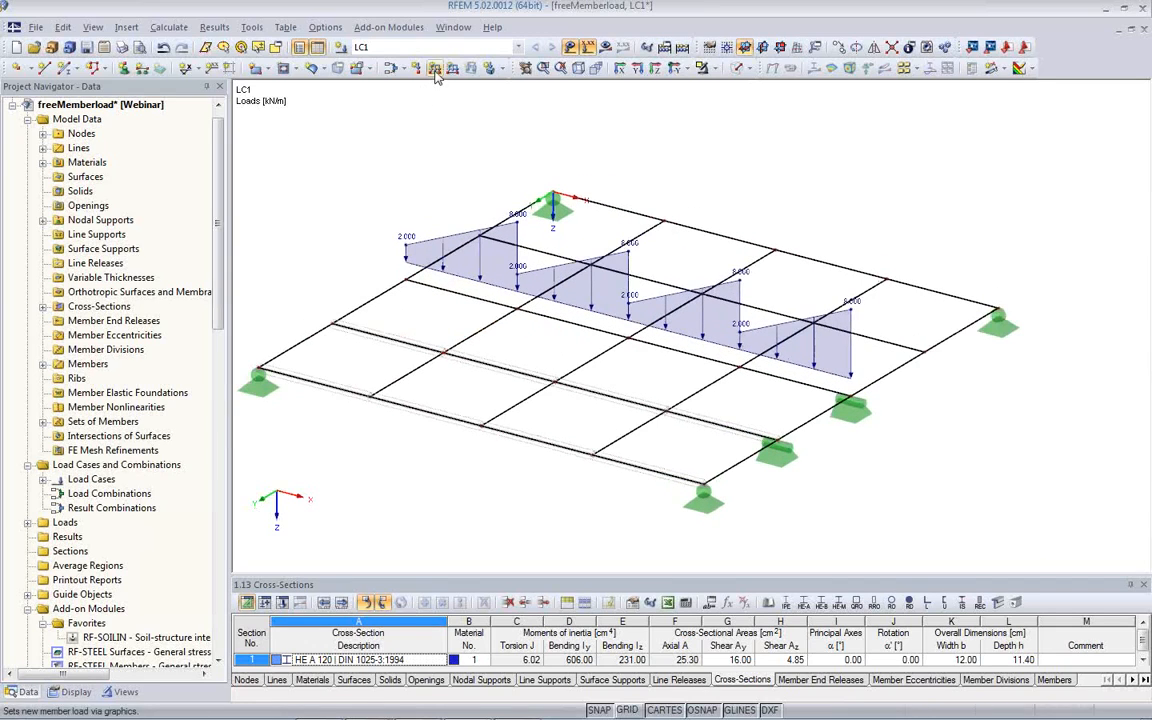
{"action": "left_click", "coordinate": [391, 65]}
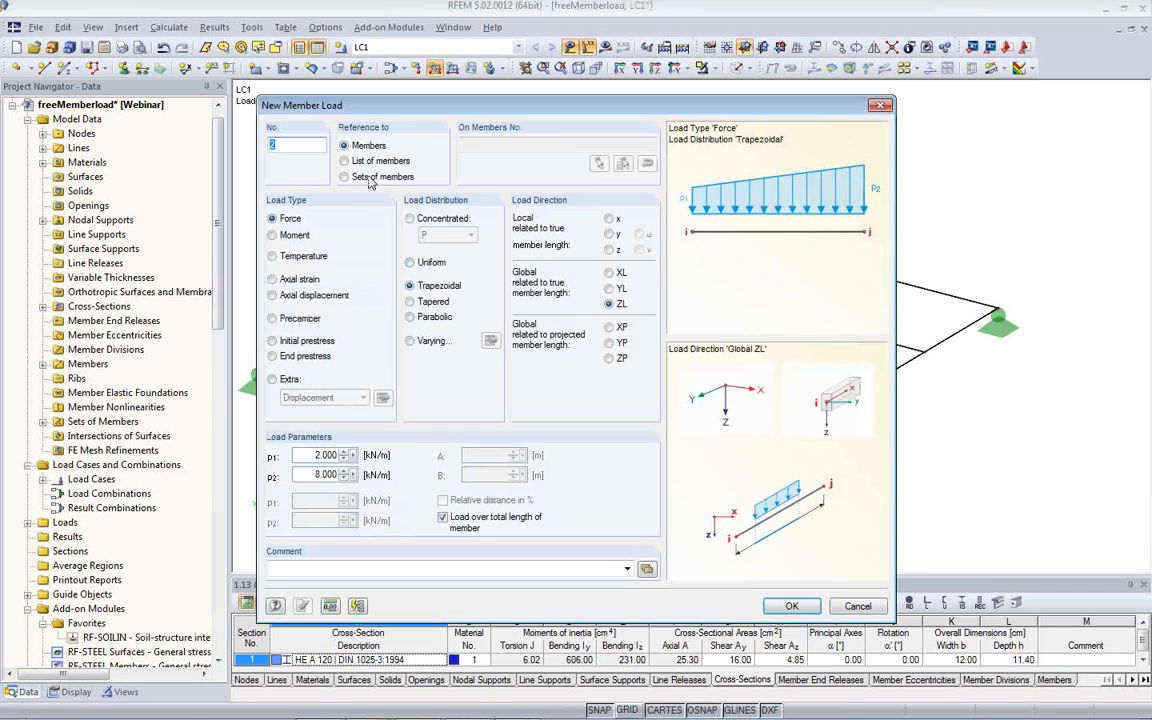
{"action": "left_click", "coordinate": [345, 161]}
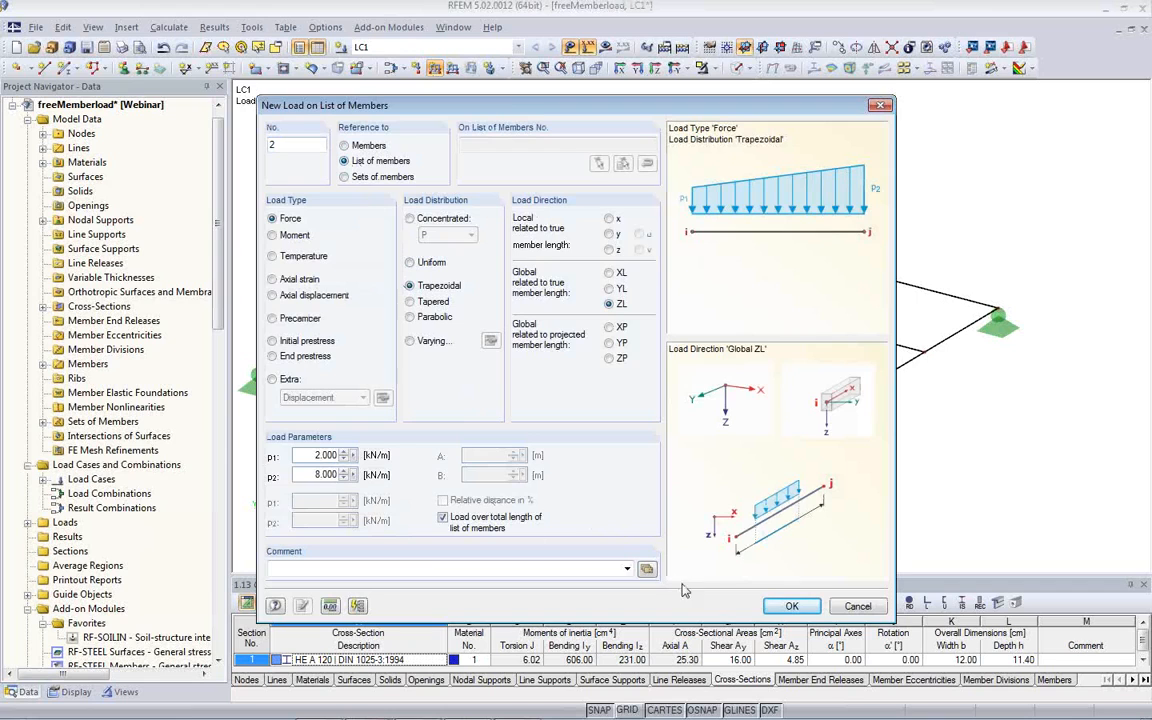
{"action": "left_click", "coordinate": [791, 607]}
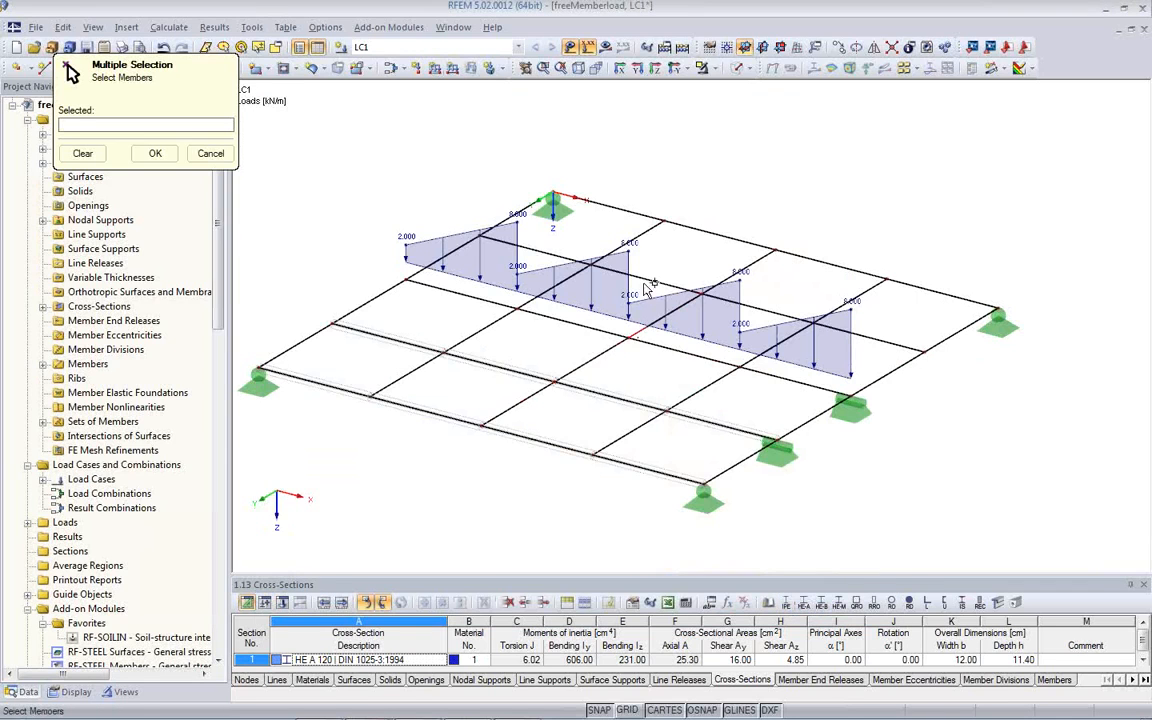
{"action": "middle_click_drag", "start_coordinate": [661, 260], "coordinate": [635, 362], "text": "ctrl"}
{"action": "left_click", "coordinate": [543, 198]}
{"action": "left_click", "coordinate": [694, 258]}
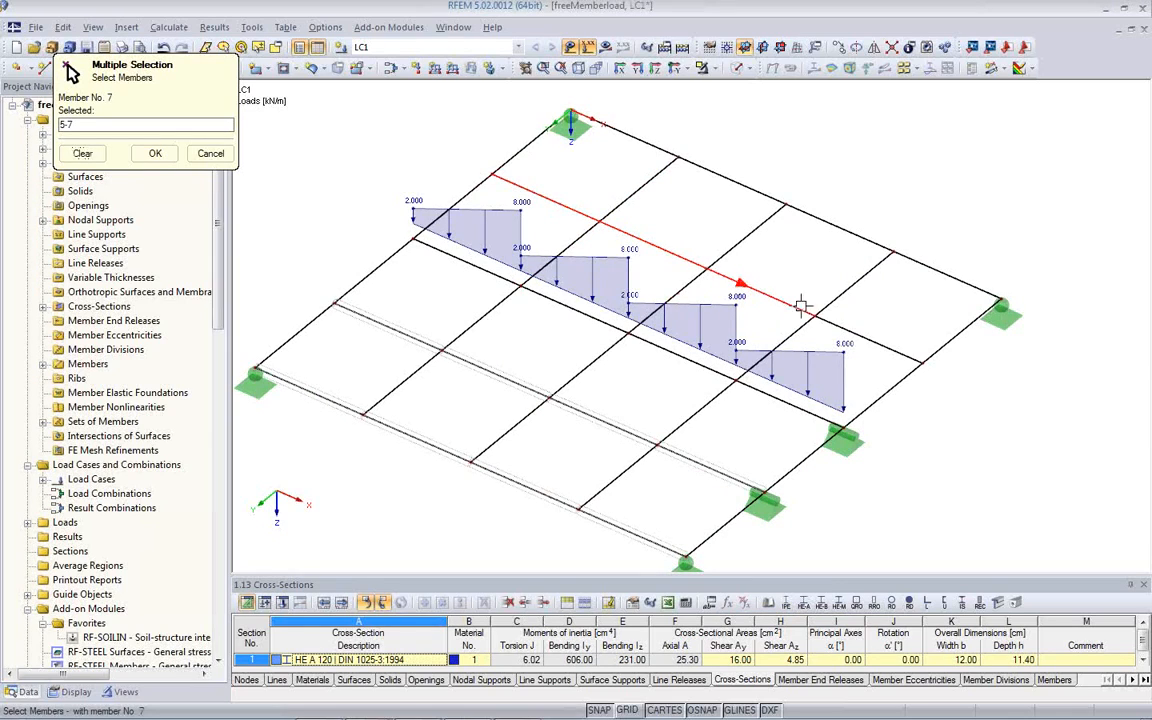
{"action": "left_click", "coordinate": [867, 333]}
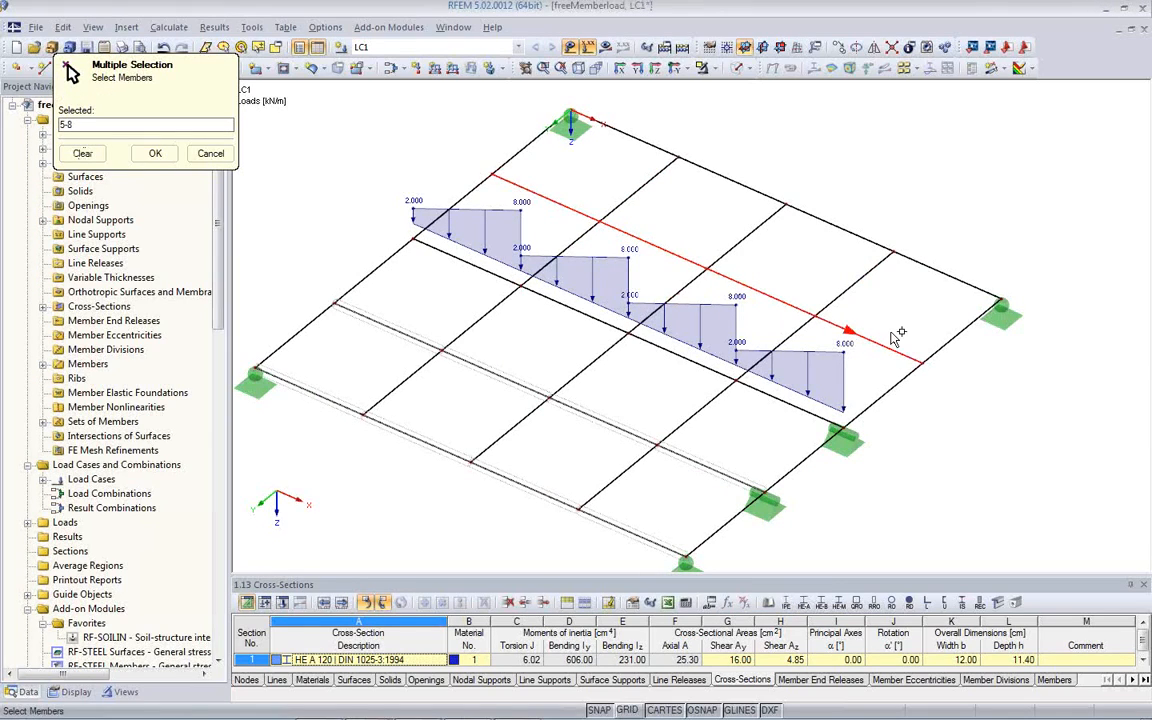
{"action": "left_click", "coordinate": [155, 155]}
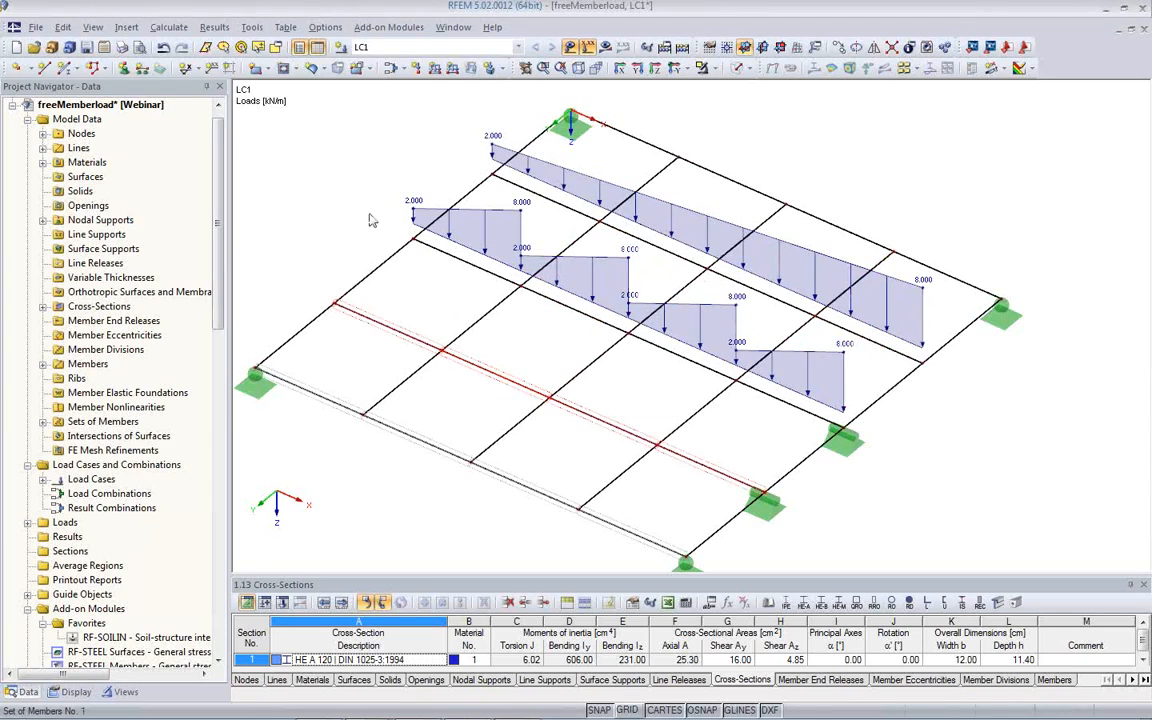
Step: Apply the 2 to 8 kN/m trapezoidal load over the total length of set of members No. 1, referenced to sets of members
{"action": "left_click", "coordinate": [434, 70]}
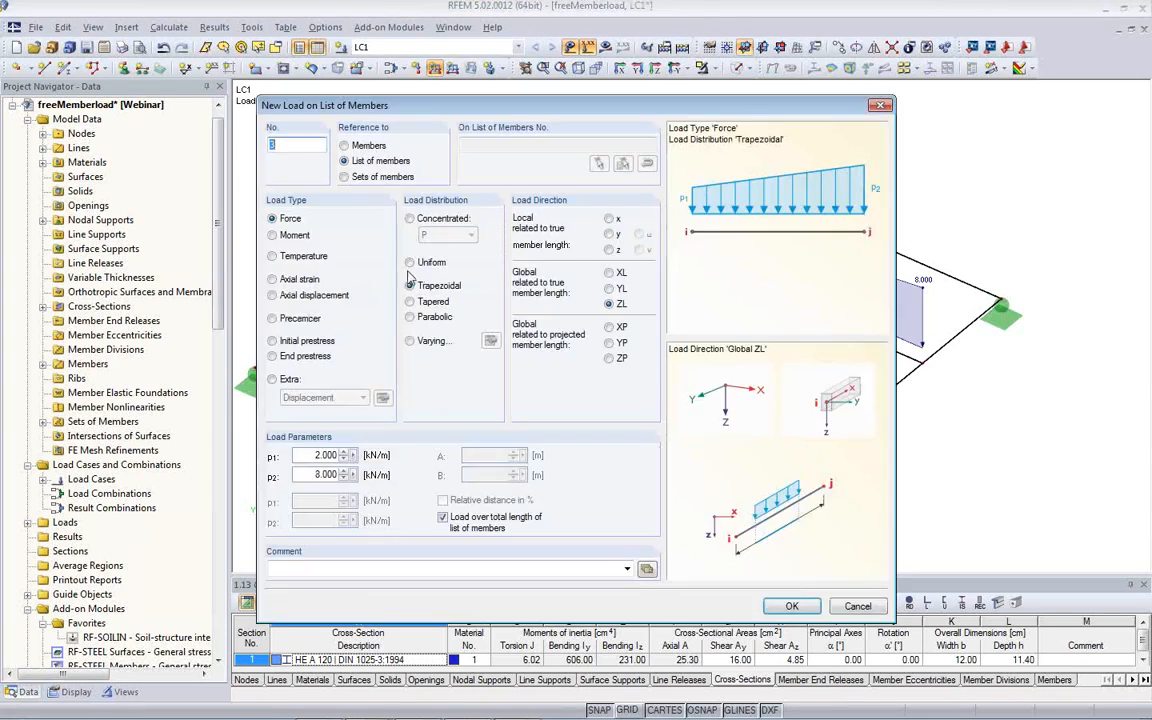
{"action": "left_click", "coordinate": [345, 177]}
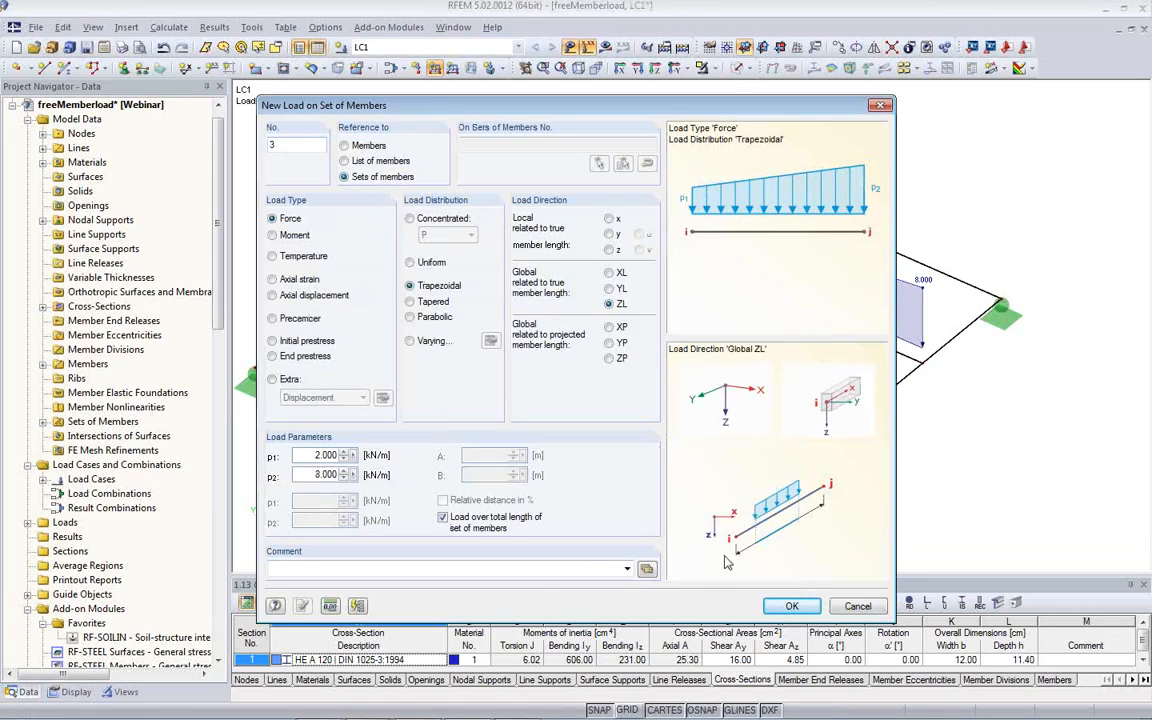
{"action": "left_click", "coordinate": [791, 606]}
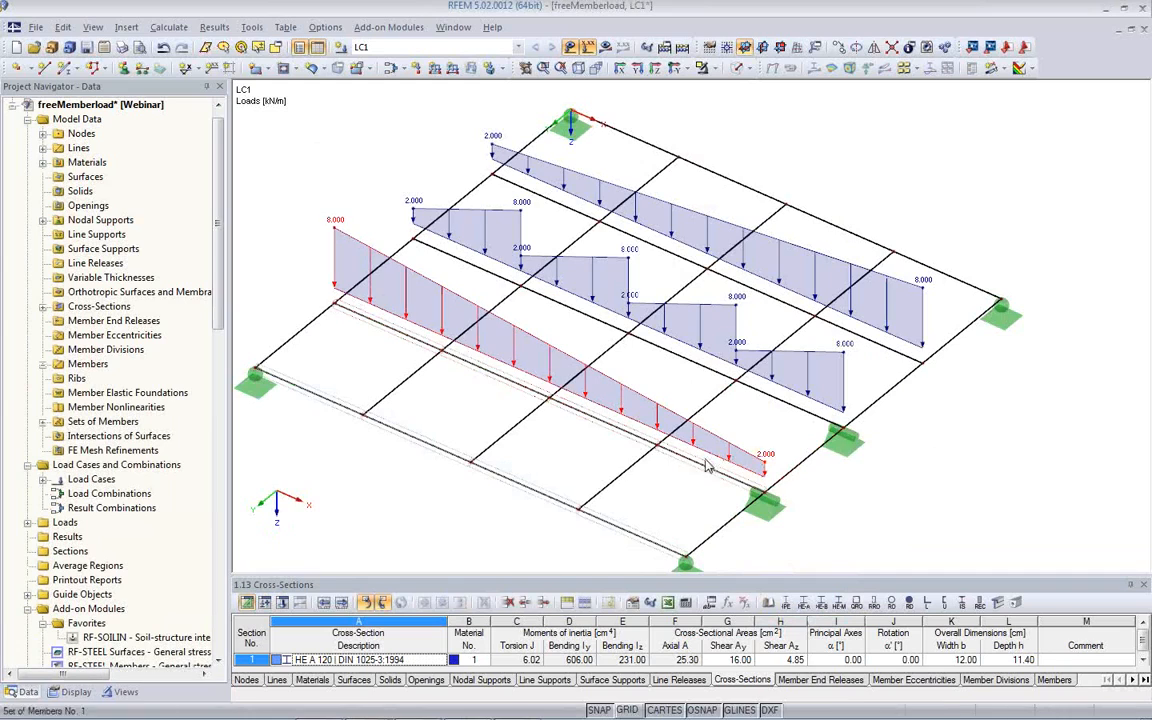
Step: Reverse the orientation of the loaded set of members on the second beam from the front, and compare the load arrangements
{"action": "right_click", "coordinate": [502, 390]}
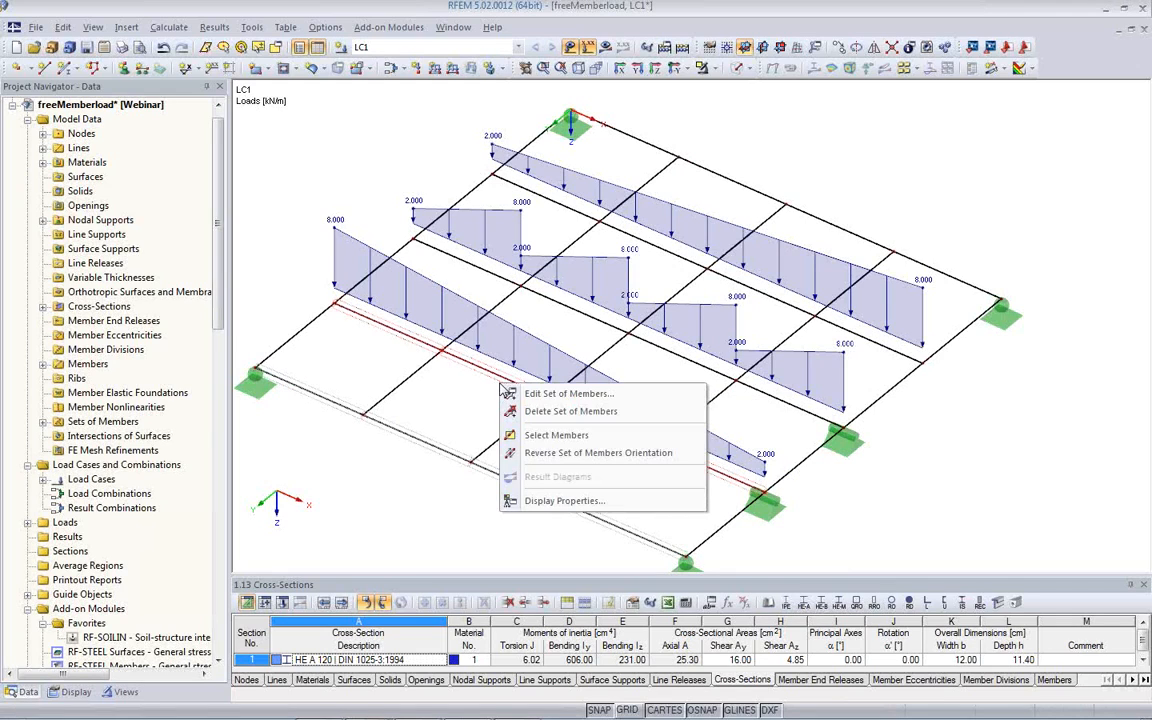
{"action": "left_click", "coordinate": [549, 455]}
{"action": "mouse_move", "coordinate": [657, 465]}
{"action": "middle_mouse_down", "text": "ctrl"}
{"action": "mouse_move", "coordinate": [690, 285]}
{"action": "mouse_move", "coordinate": [931, 312]}
{"action": "mouse_move", "coordinate": [657, 394]}
{"action": "mouse_move", "coordinate": [671, 476]}
{"action": "middle_mouse_up", "text": "ctrl"}
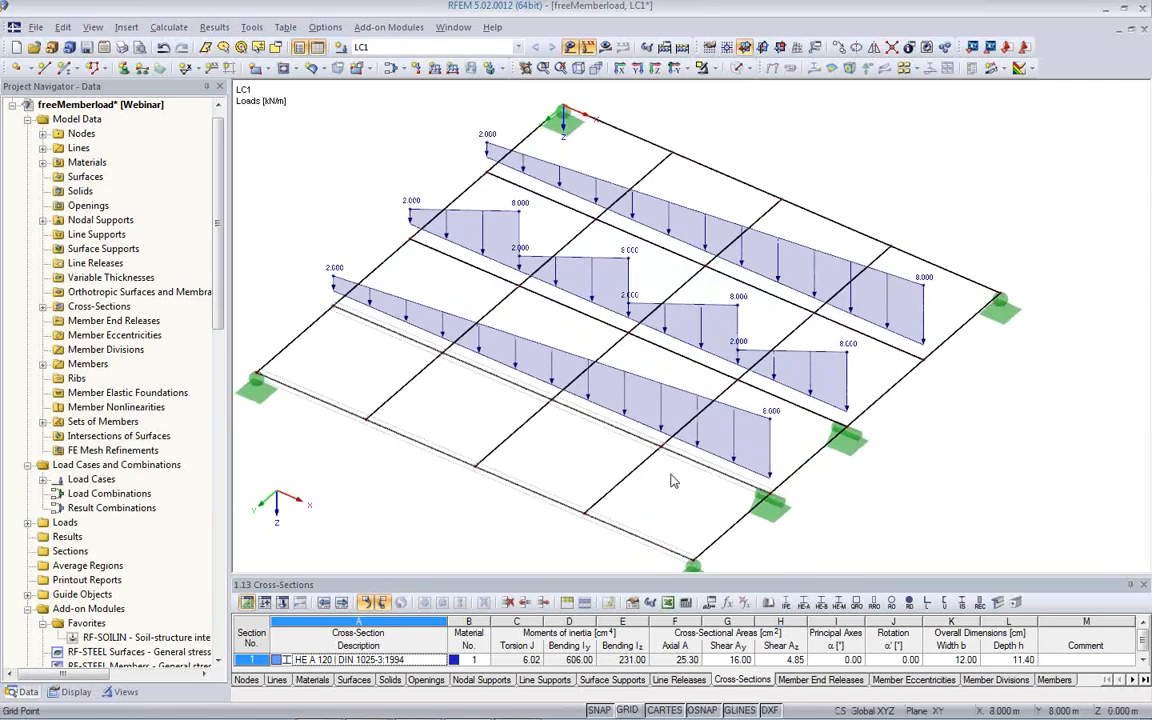
{"action": "scroll", "coordinate": [745, 398], "scroll_direction": "up", "scroll_amount": 1}
{"action": "scroll", "coordinate": [745, 398], "scroll_direction": "up", "scroll_amount": 1}
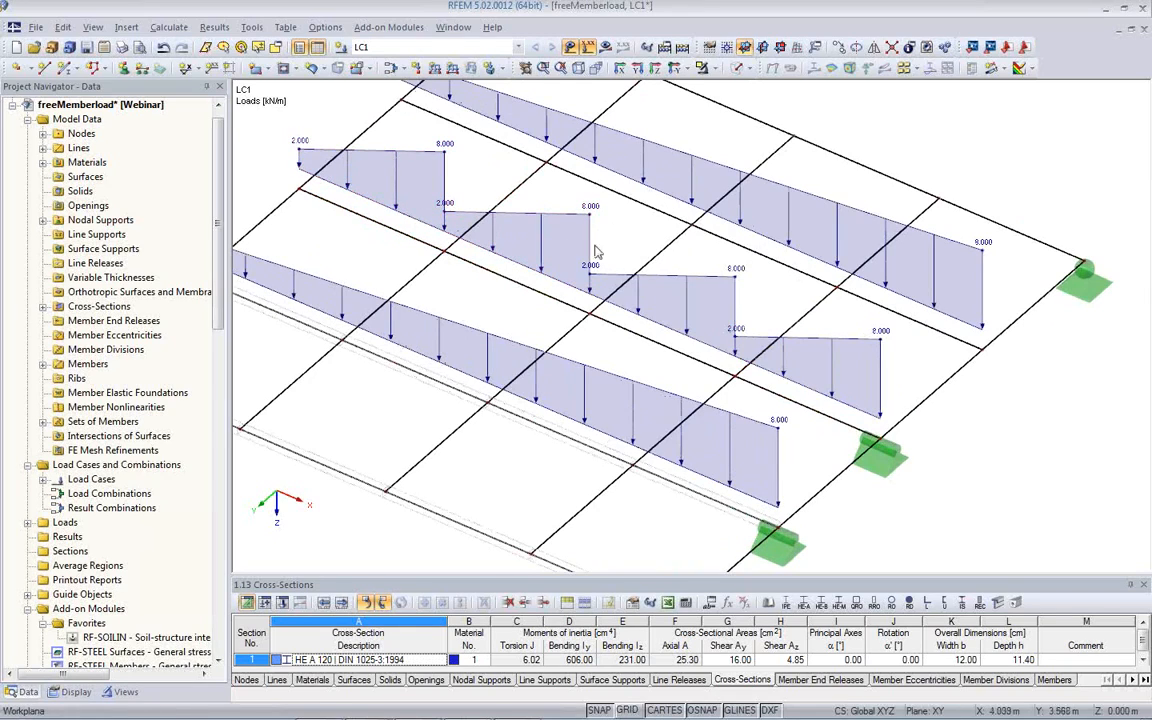
{"action": "middle_click_drag", "start_coordinate": [743, 412], "coordinate": [746, 386], "text": "ctrl"}
{"action": "scroll", "coordinate": [746, 386], "scroll_direction": "down", "scroll_amount": 2}
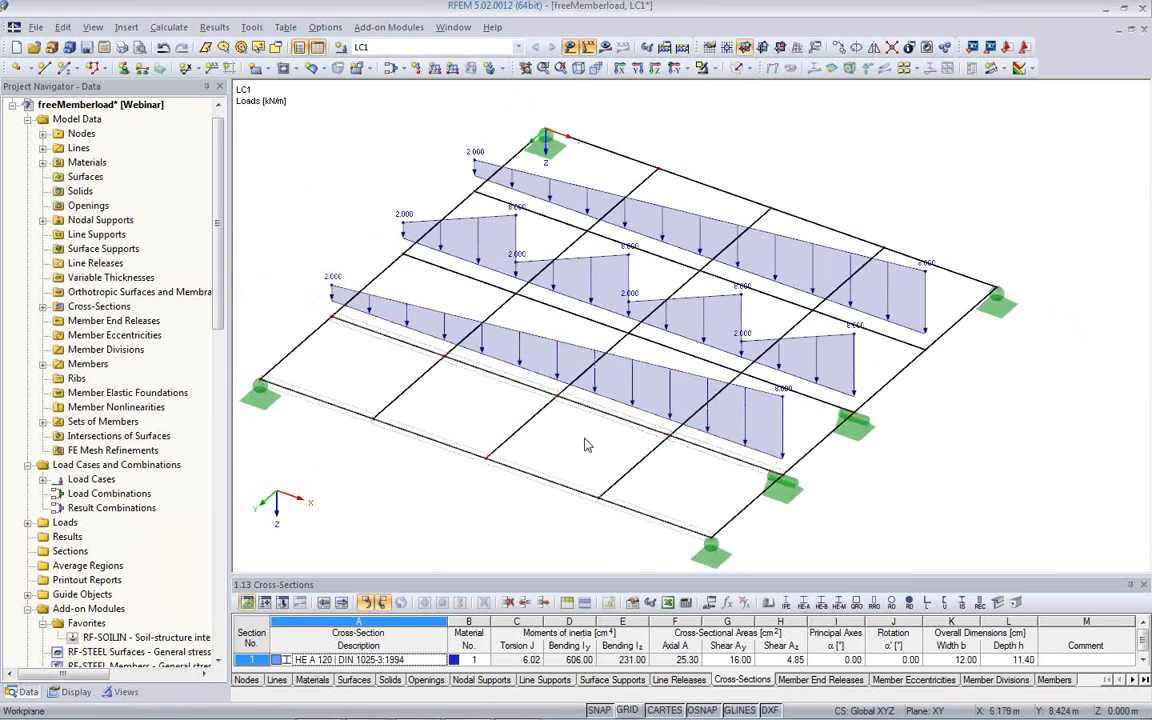
Step: Turn on the grid display and move the middle node of the loaded set of members off its straight line
{"action": "left_click", "coordinate": [629, 708]}
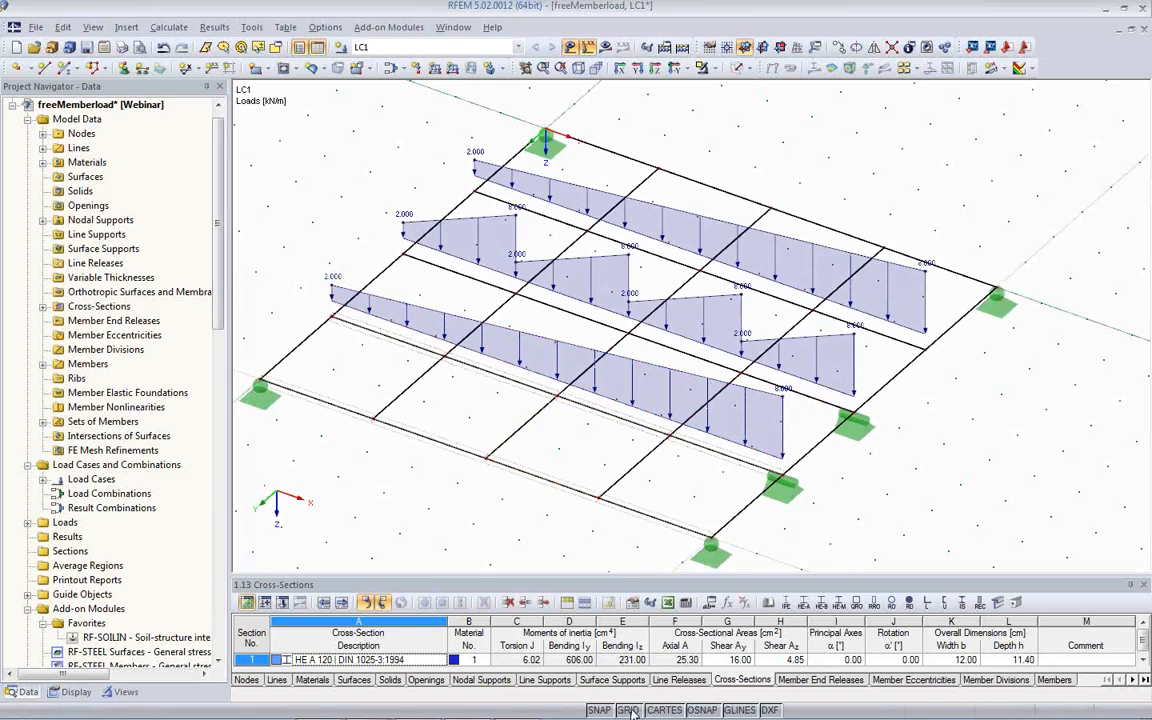
{"action": "left_click", "coordinate": [557, 398]}
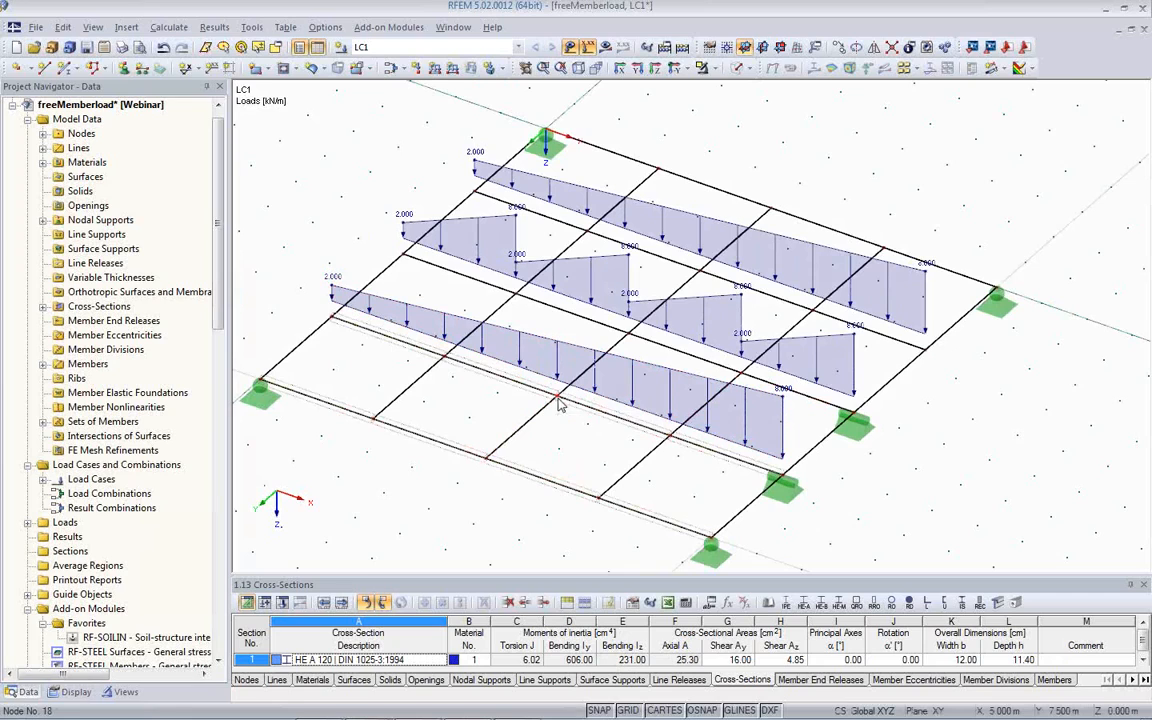
{"action": "left_click", "coordinate": [498, 394]}
{"action": "middle_click_drag", "start_coordinate": [575, 442], "coordinate": [515, 372], "text": "ctrl"}
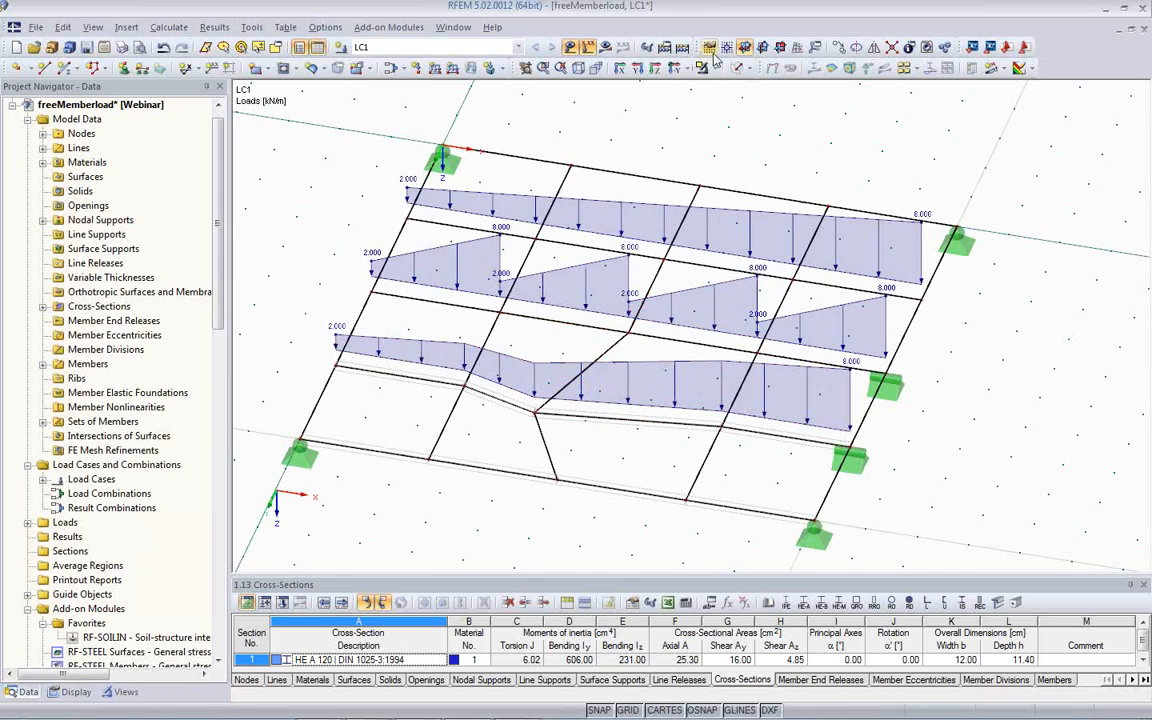
Step: Shift the centre nodes of the middle beam and the second beam from the rear along their beams in the negative X direction
{"action": "left_click", "coordinate": [647, 47]}
{"action": "left_click", "coordinate": [628, 331]}
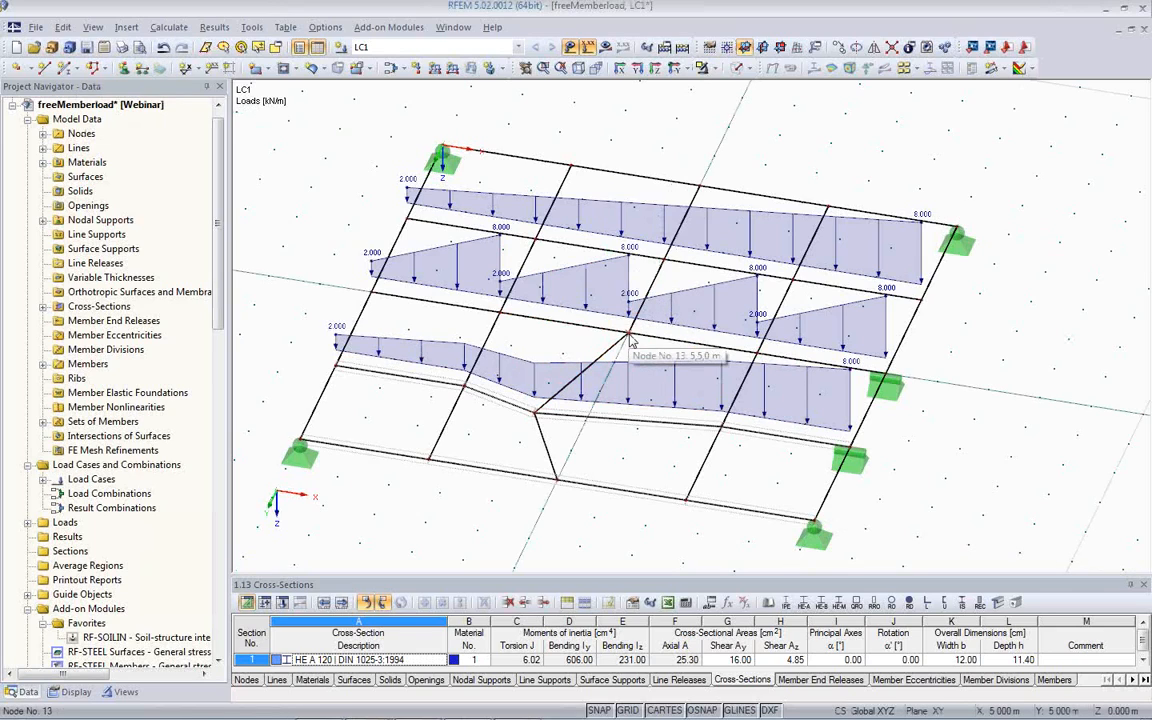
{"action": "left_click_drag", "start_coordinate": [630, 341], "coordinate": [590, 265]}
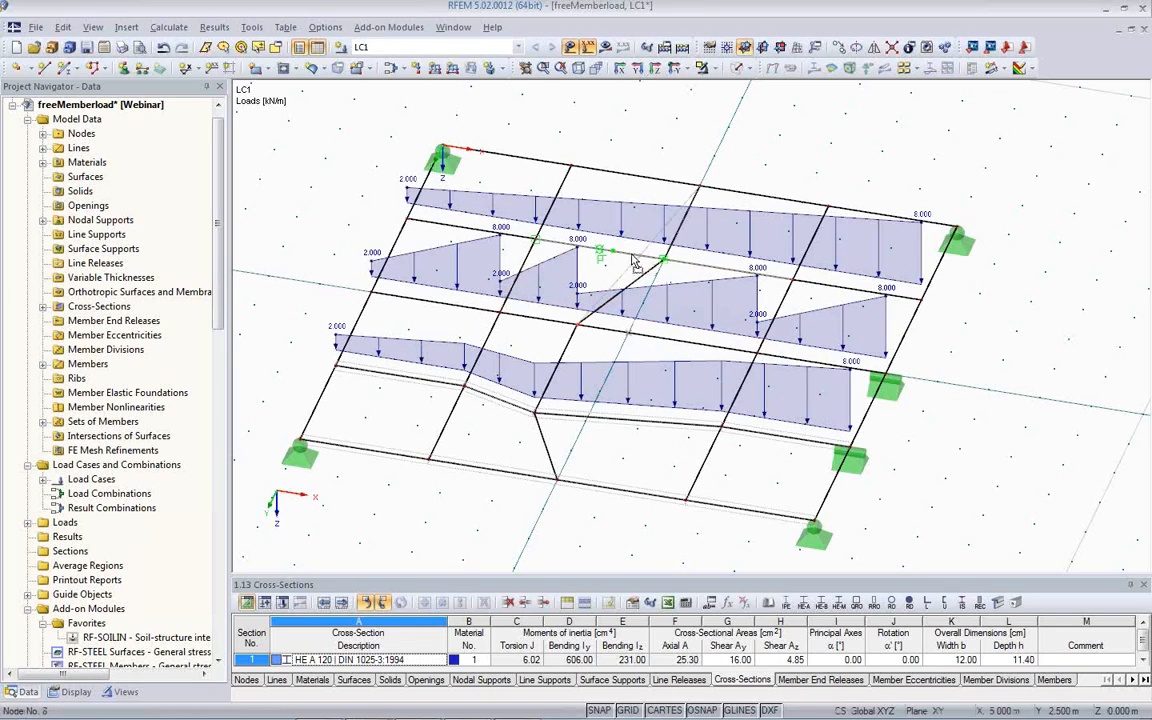
{"action": "left_click_drag", "start_coordinate": [611, 251], "coordinate": [612, 251]}
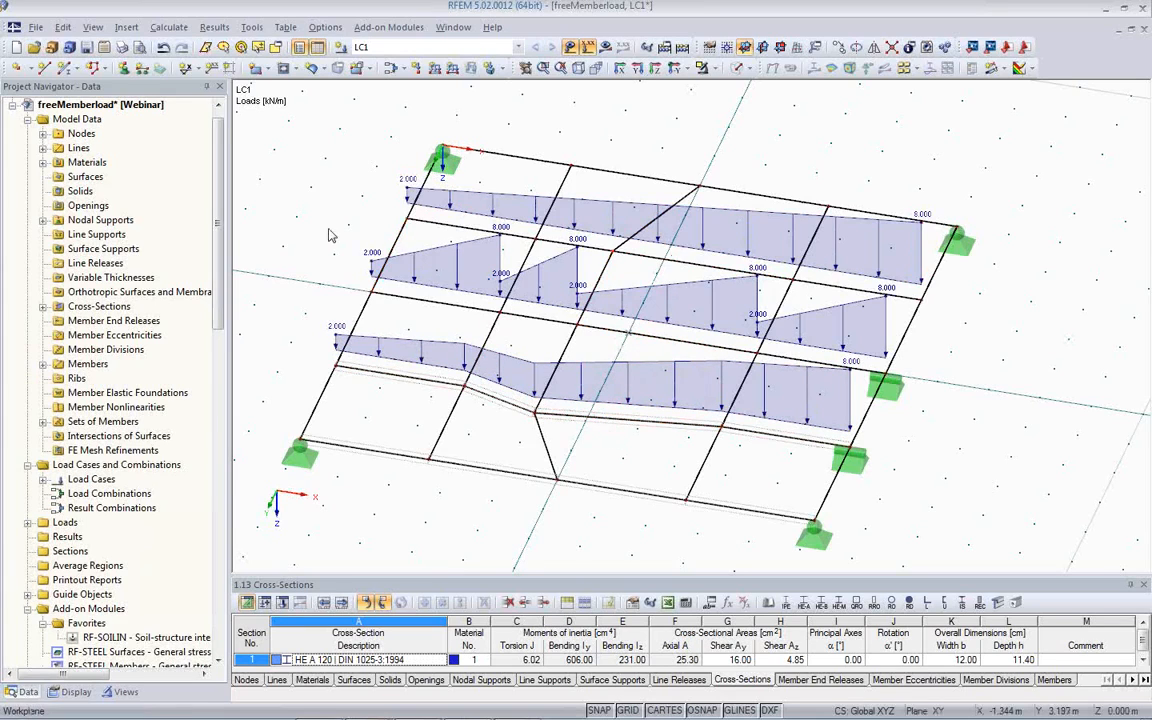
Step: Create load case LC2 with the Imposed action category and no self-weight
{"action": "middle_click_drag", "start_coordinate": [661, 371], "coordinate": [524, 353], "text": "ctrl"}
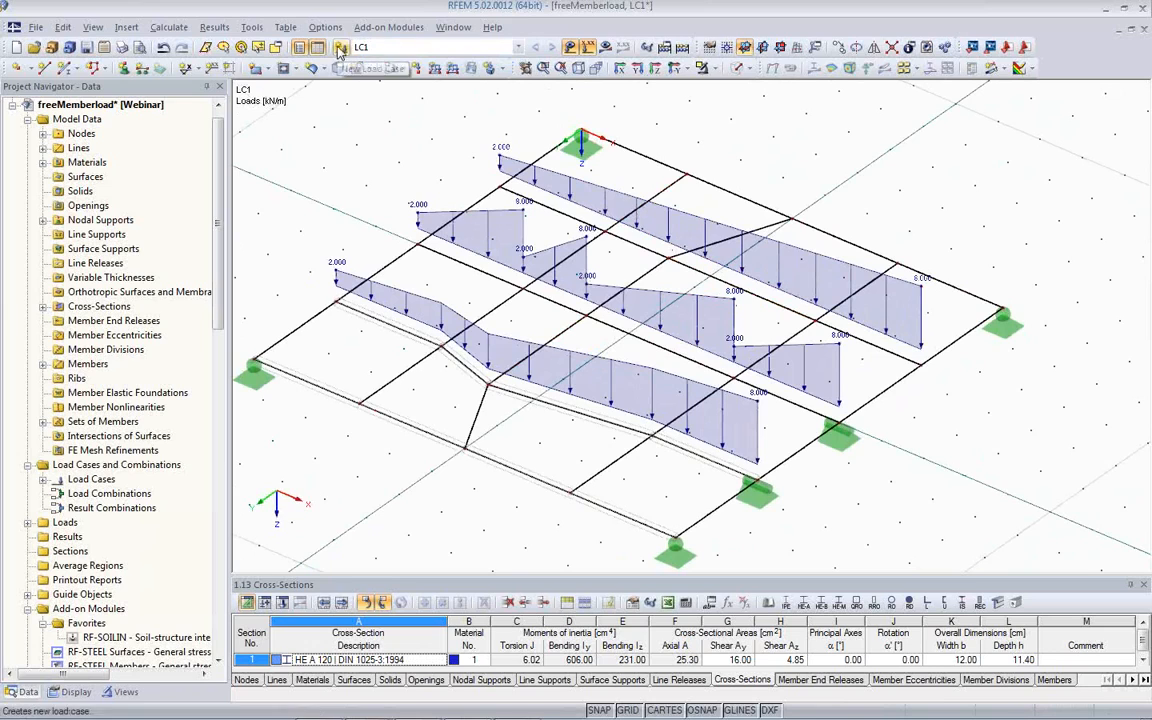
{"action": "left_click", "coordinate": [307, 47]}
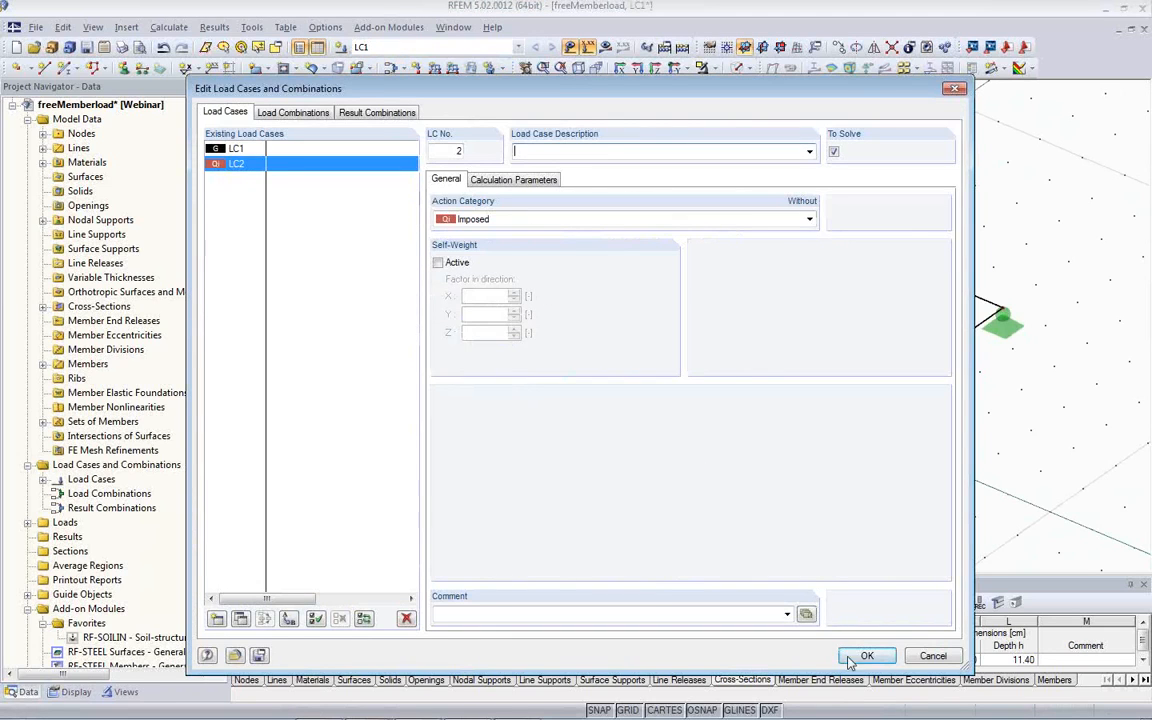
{"action": "left_click", "coordinate": [862, 657]}
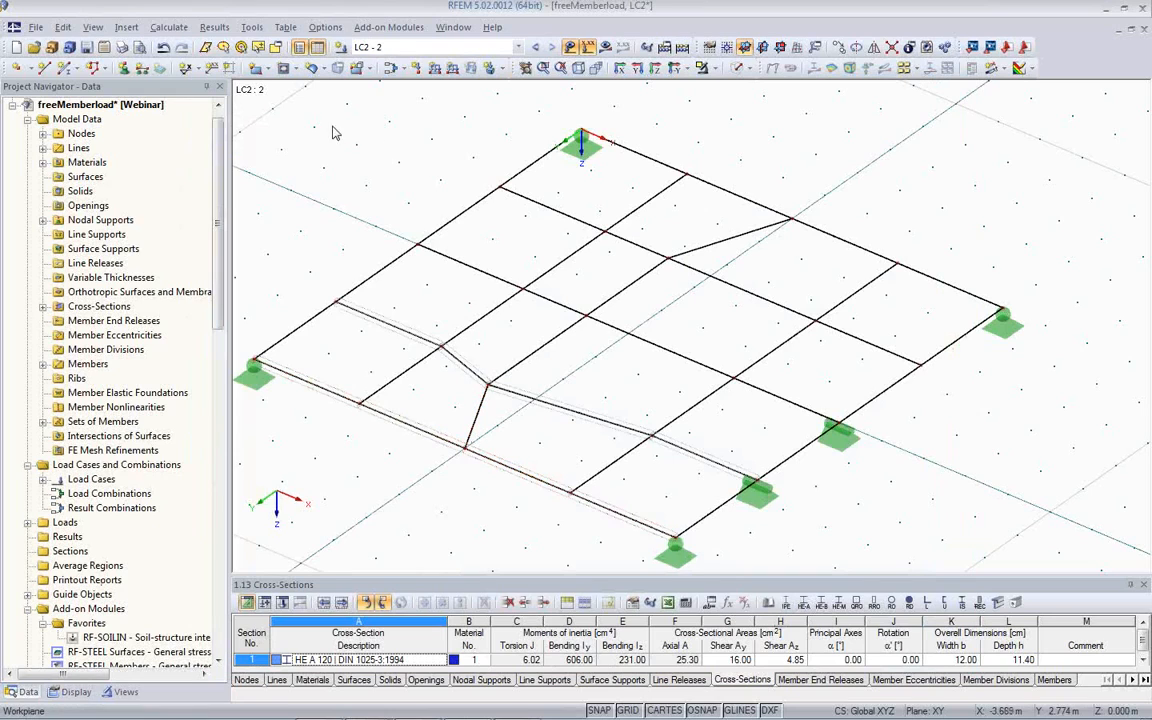
Step: Set up generating member loads from a free line load in direction ZL, with magnitudes pA 5 and pB 10 kN/m
{"action": "left_click", "coordinate": [252, 28]}
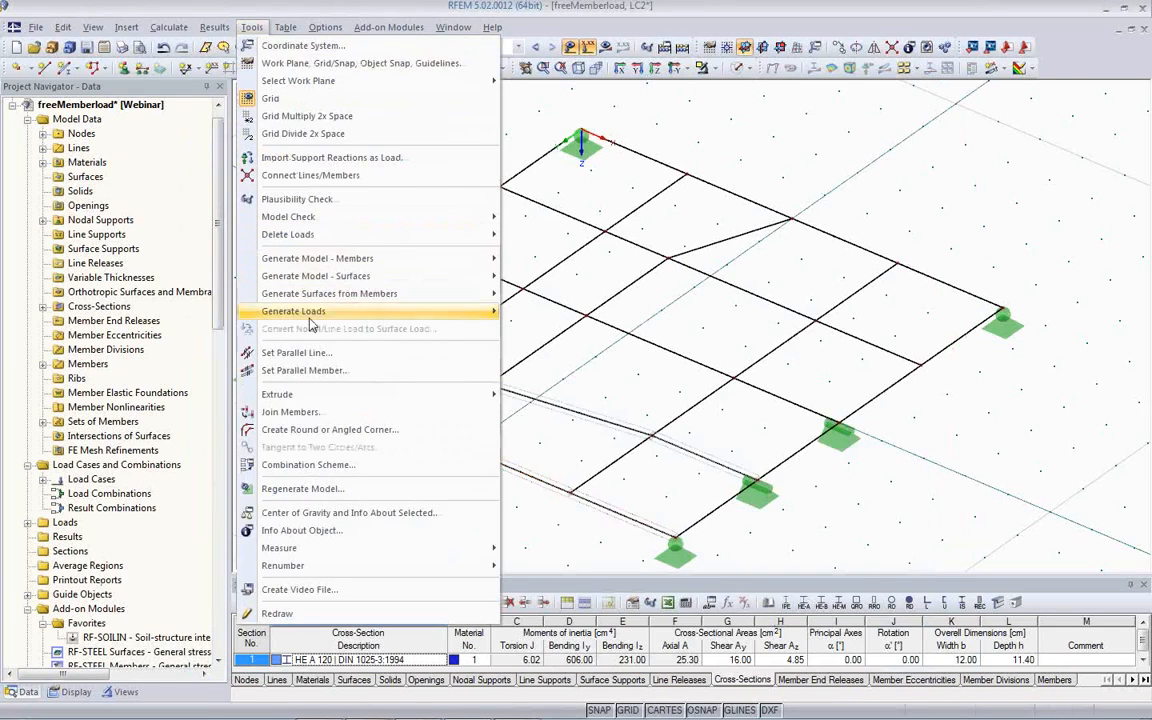
{"action": "mouse_move", "coordinate": [311, 318]}
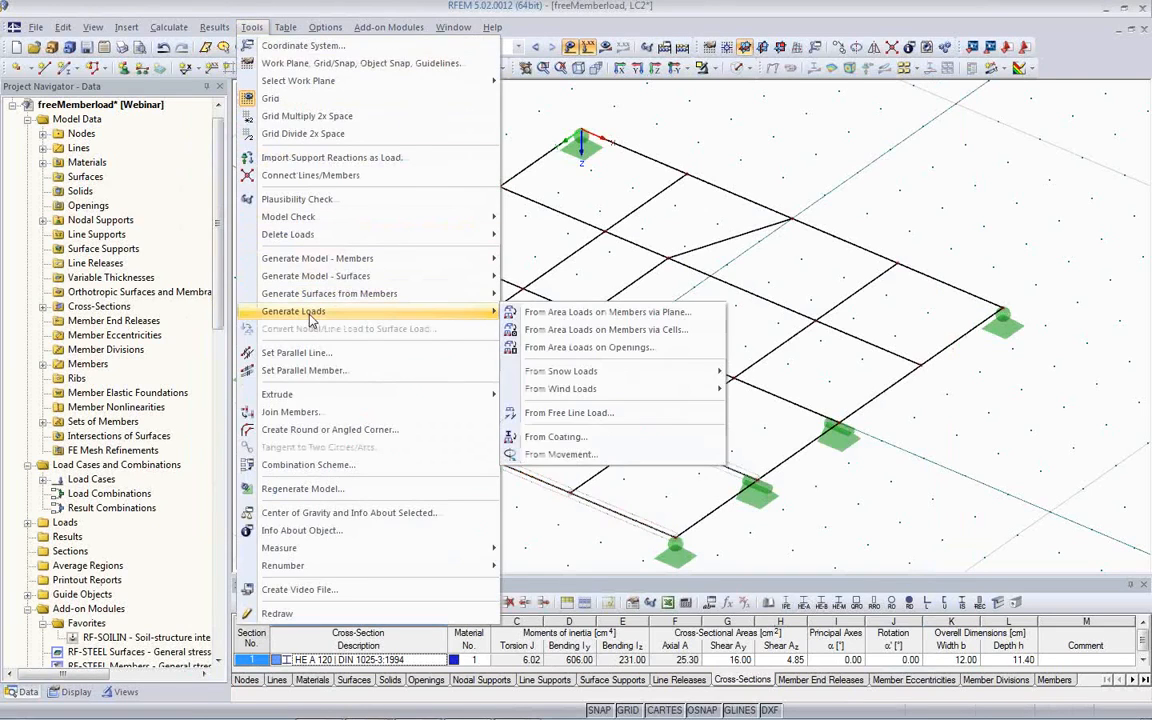
{"action": "left_click", "coordinate": [585, 420]}
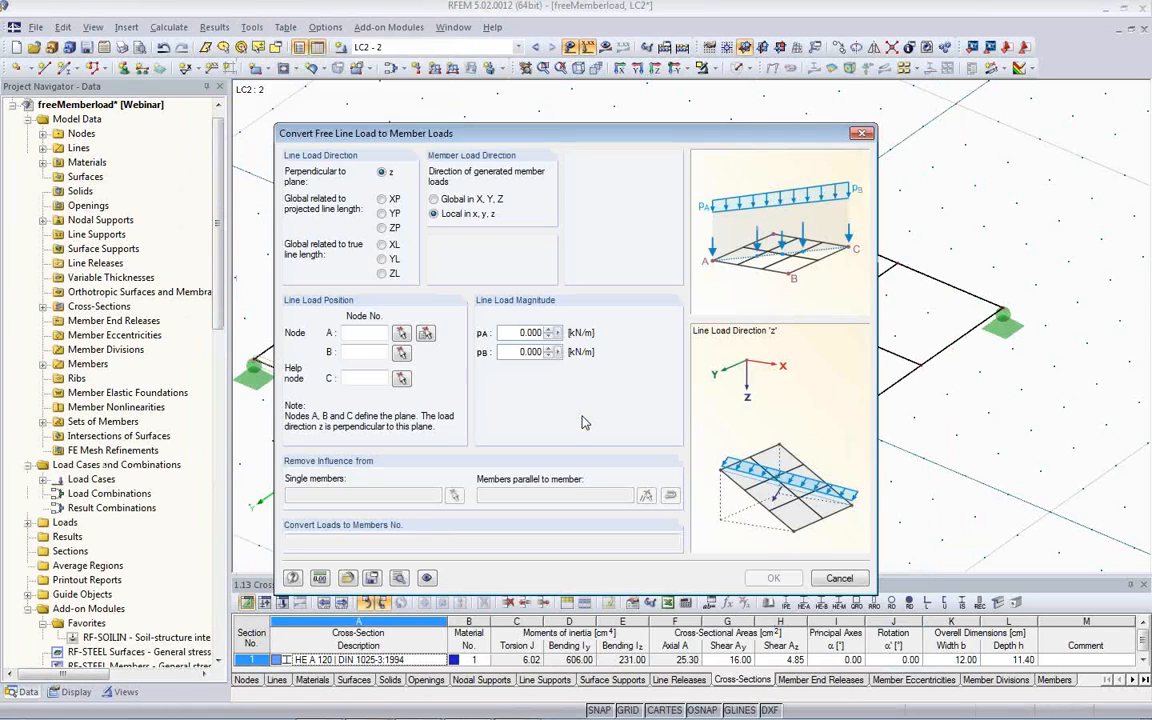
{"action": "left_click_drag", "start_coordinate": [628, 140], "coordinate": [210, 258]}
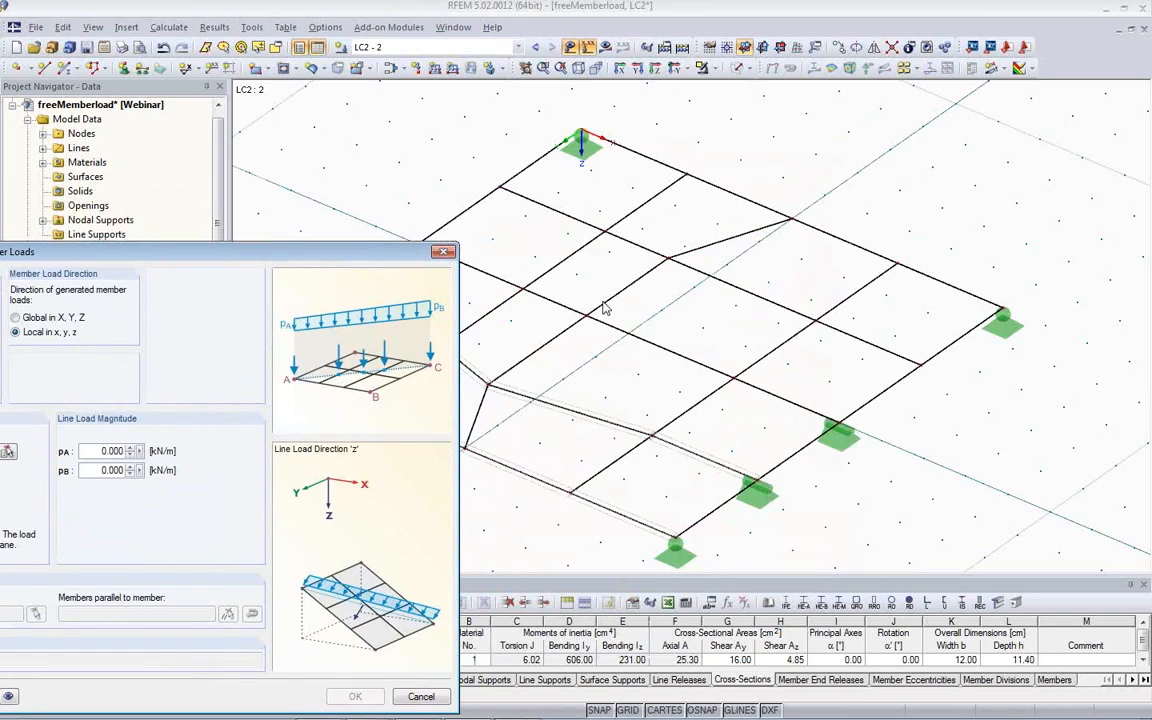
{"action": "left_click_drag", "start_coordinate": [355, 254], "coordinate": [549, 122]}
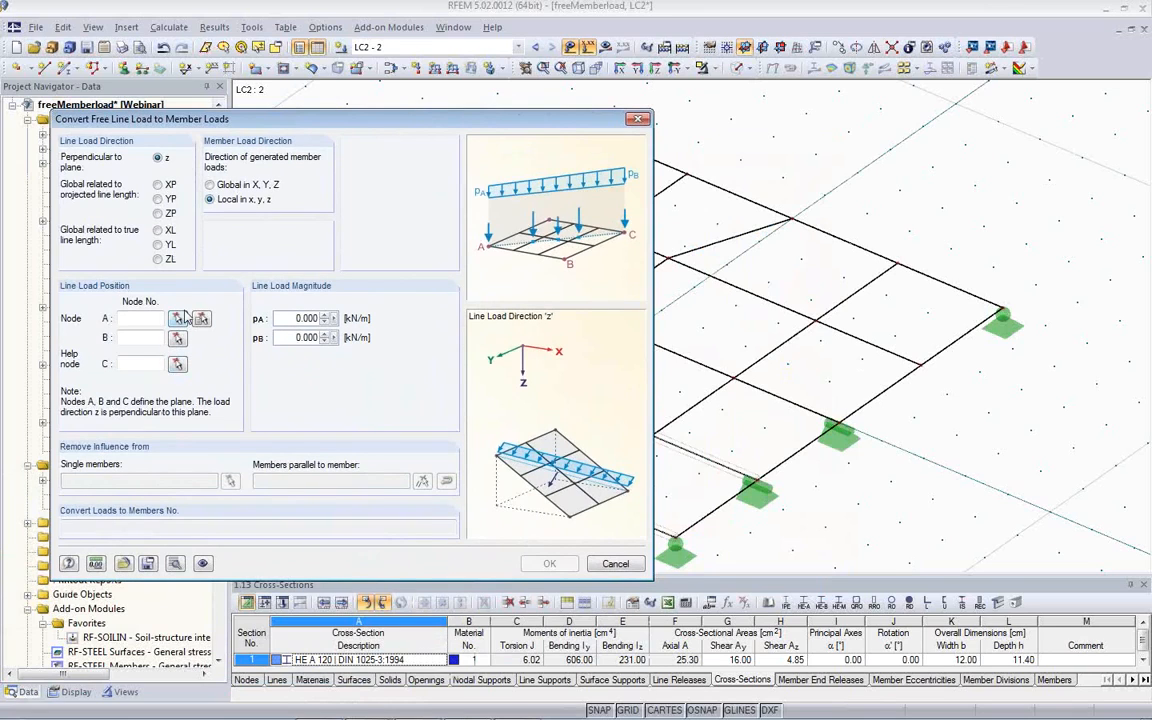
{"action": "left_click", "coordinate": [157, 260]}
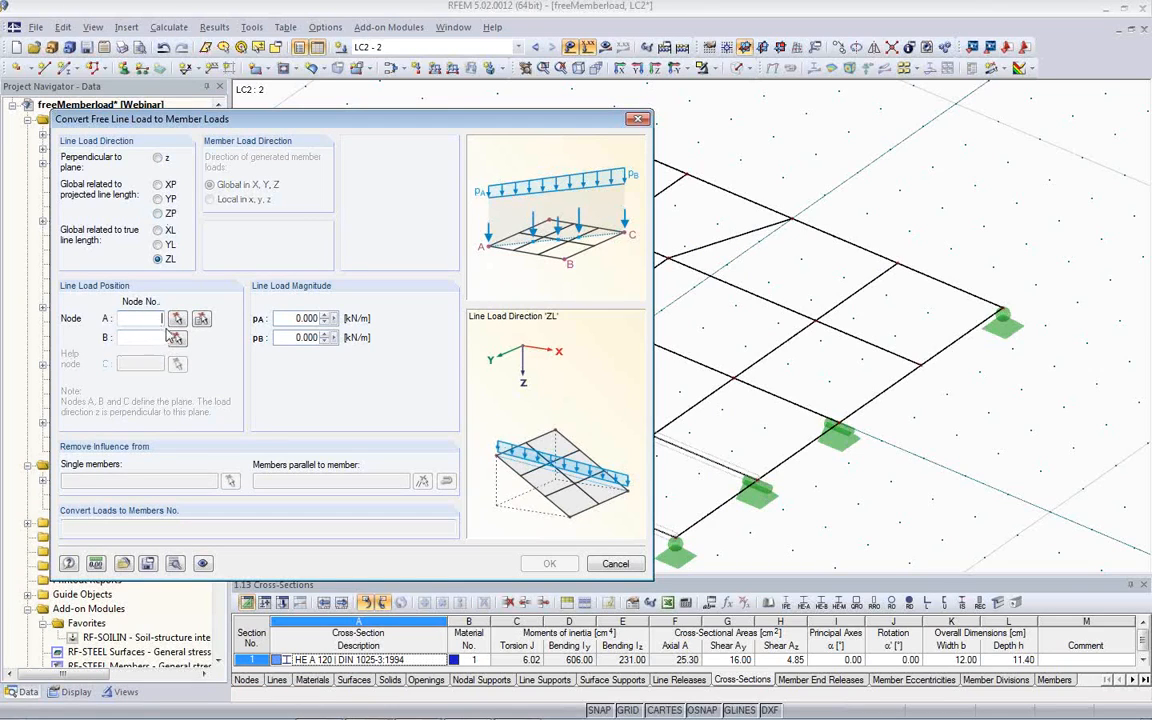
{"action": "key", "text": "Tab"}
{"action": "type", "text": "5"}
{"action": "key", "text": "Tab"}
{"action": "key", "text": "Delete"}
Step: Run the free line load from node 23 at the front edge's midpoint to node 4 on the rear edge, and generate the member loads
{"action": "left_click", "coordinate": [200, 319]}
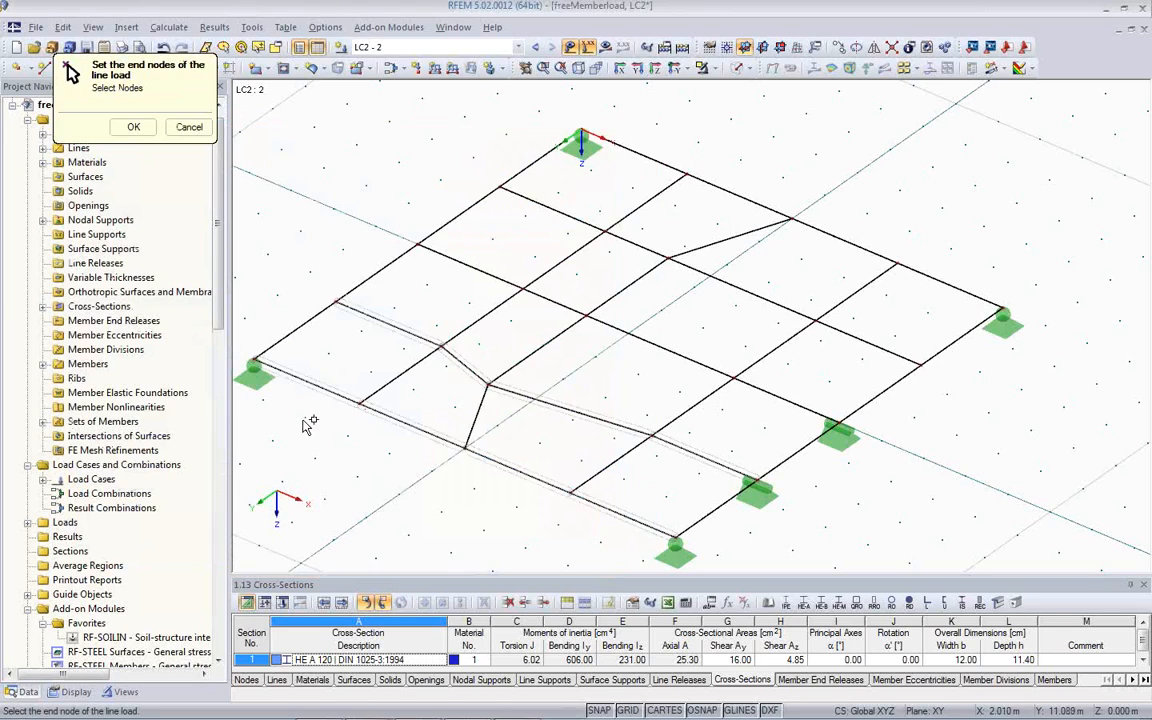
{"action": "left_click", "coordinate": [465, 447]}
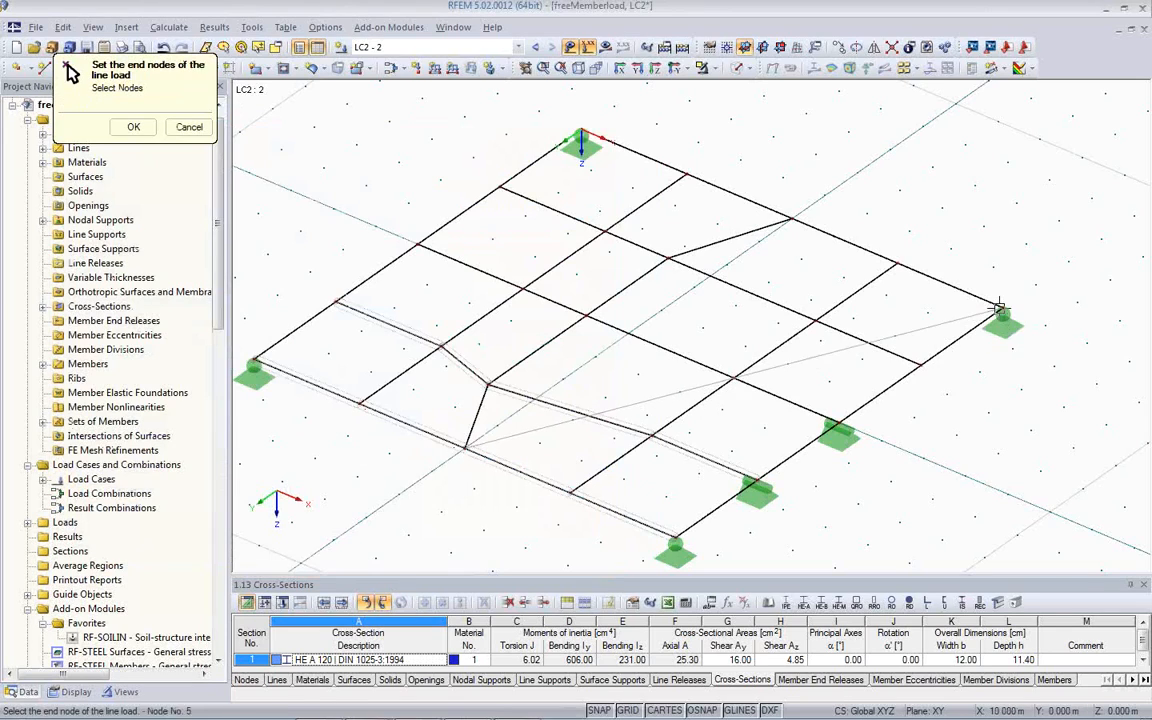
{"action": "left_click", "coordinate": [902, 263]}
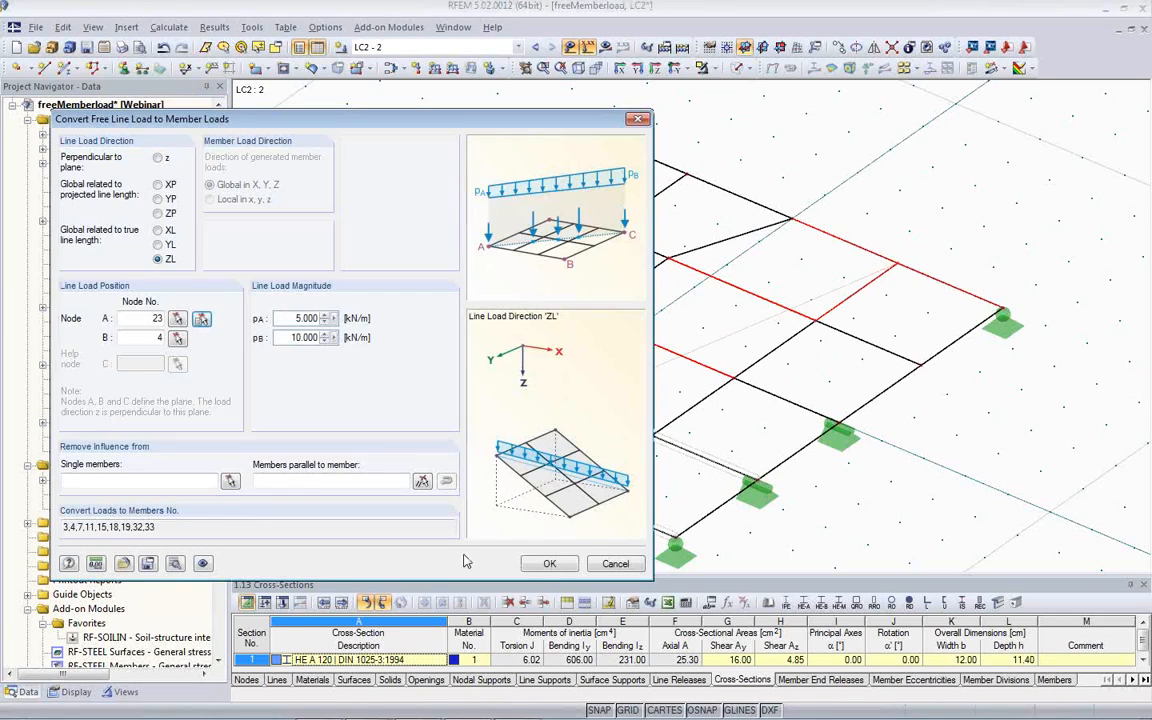
{"action": "left_click", "coordinate": [550, 564]}
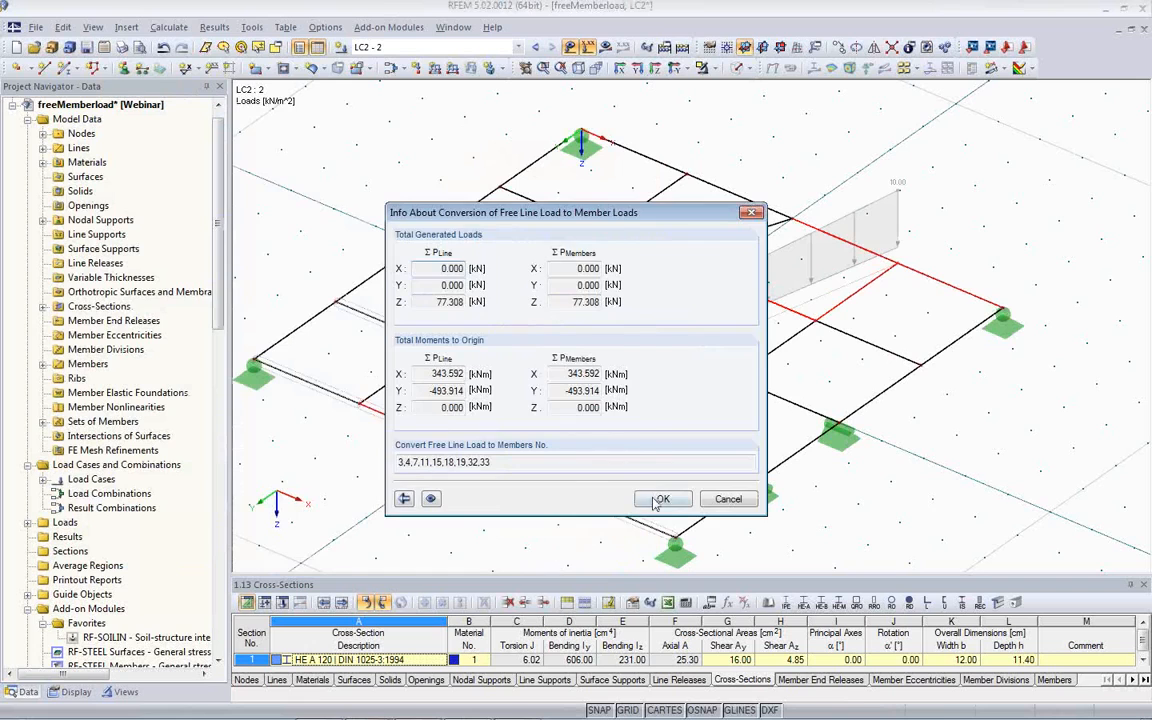
{"action": "left_click", "coordinate": [660, 498]}
Step: Calculate load case LC2 and display its results with the generated line load
{"action": "middle_click_drag", "start_coordinate": [655, 485], "coordinate": [510, 436], "text": "ctrl"}
{"action": "left_click", "coordinate": [366, 397]}
{"action": "middle_click_drag", "start_coordinate": [506, 358], "coordinate": [560, 410], "text": "ctrl"}
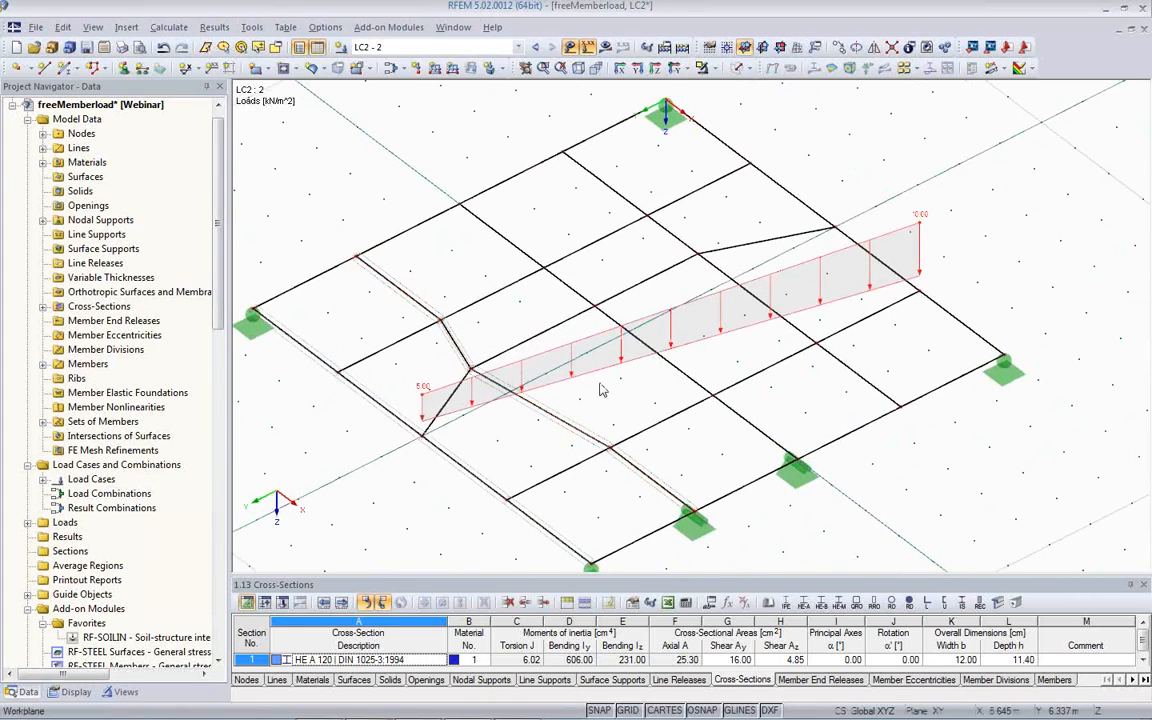
{"action": "left_click", "coordinate": [605, 47]}
{"action": "left_click", "coordinate": [547, 401]}
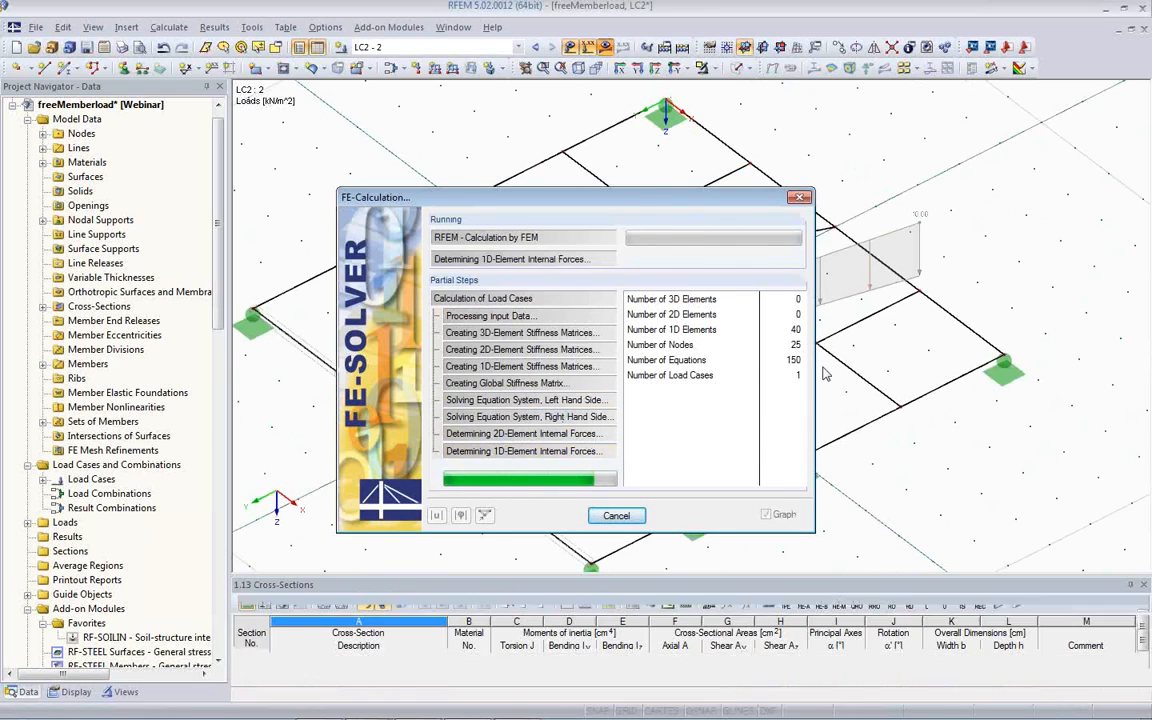
{"action": "left_click", "coordinate": [576, 431]}
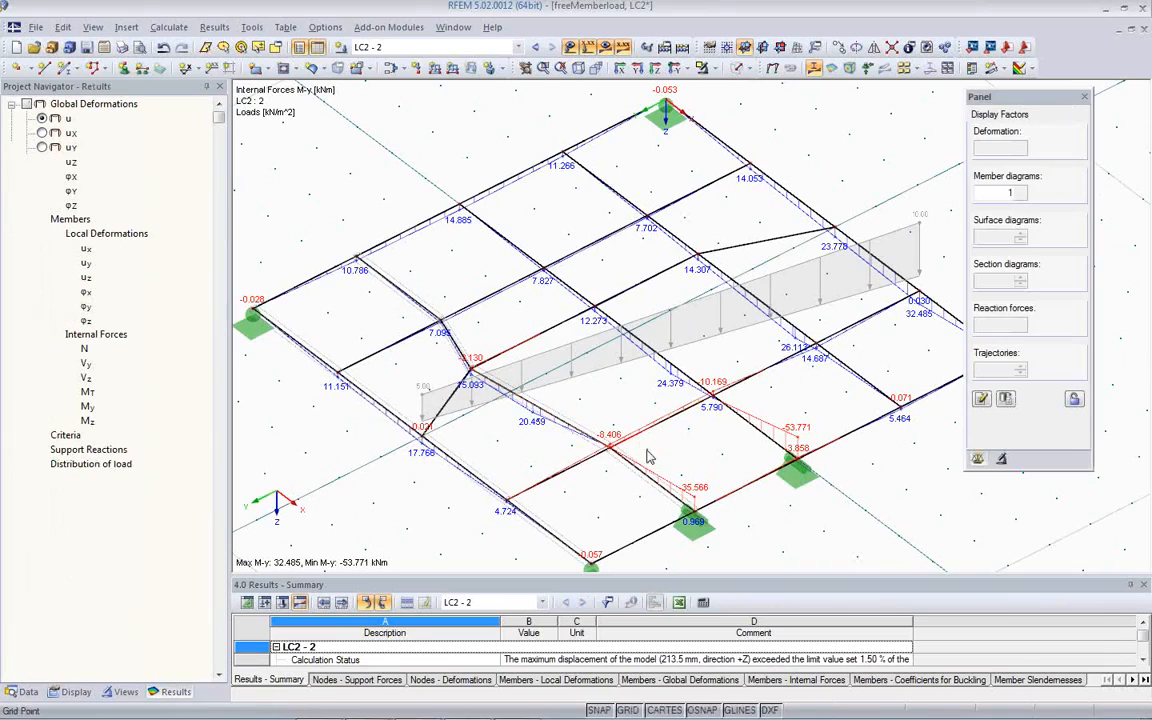
Step: Display the global deformations u of LC2 and examine the deformed grillage from different angles
{"action": "left_click", "coordinate": [772, 70]}
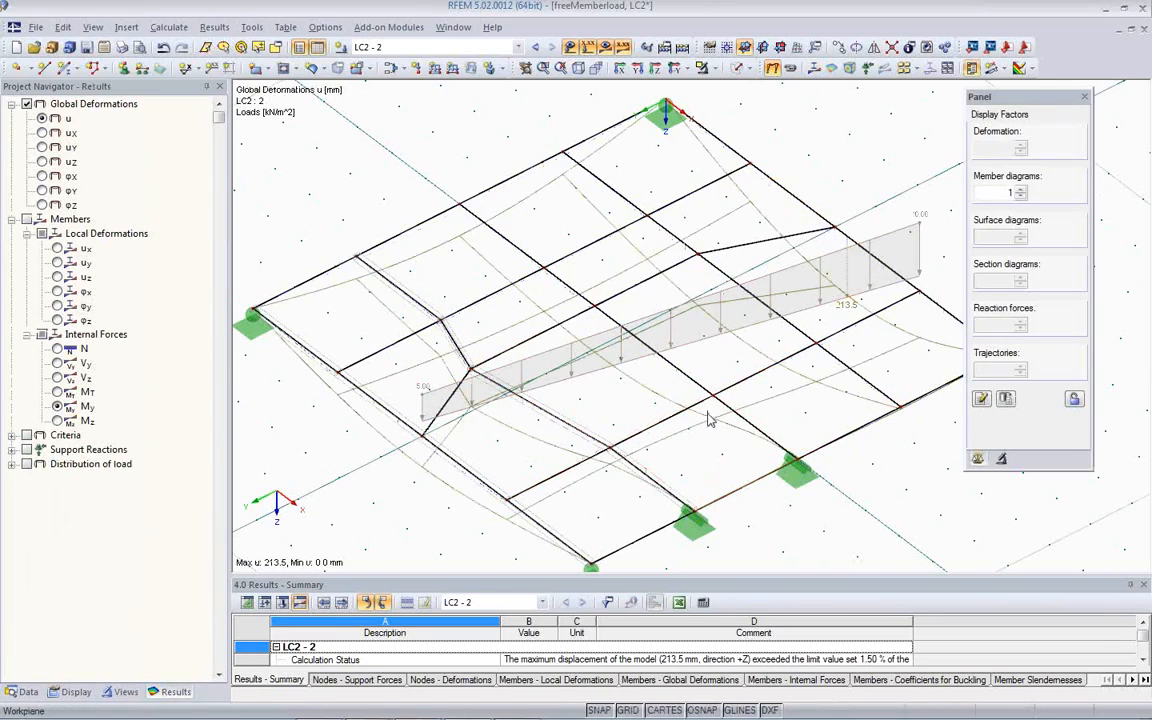
{"action": "middle_click_drag", "start_coordinate": [697, 441], "coordinate": [815, 337], "text": "ctrl"}
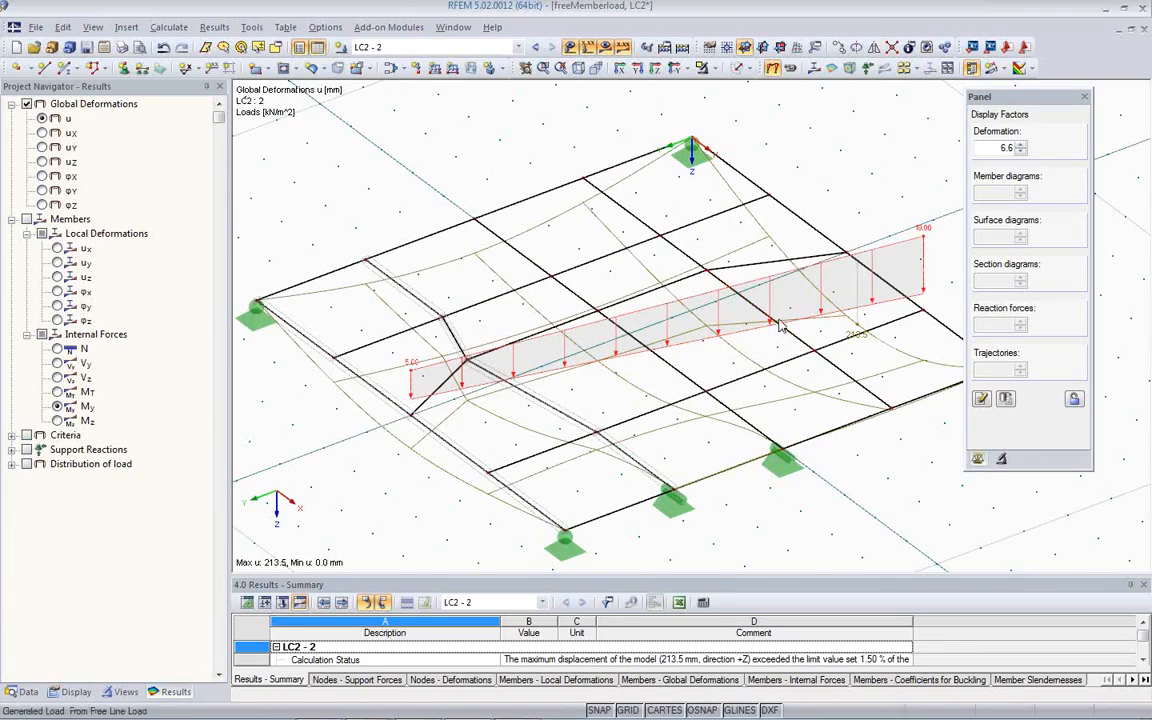
{"action": "middle_click_drag", "start_coordinate": [586, 404], "coordinate": [694, 368], "text": "ctrl"}
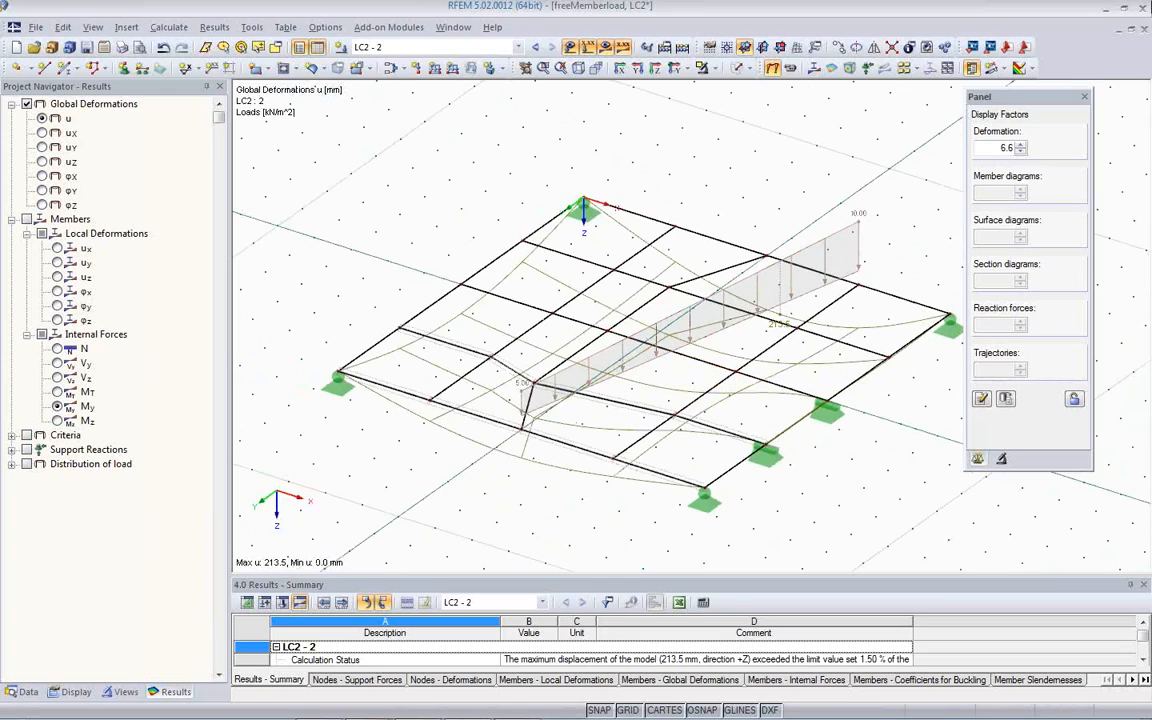
Step: Close the freeMemberload model without saving the changes and open the Project Manager with the Webinar models
{"action": "left_click", "coordinate": [1145, 29]}
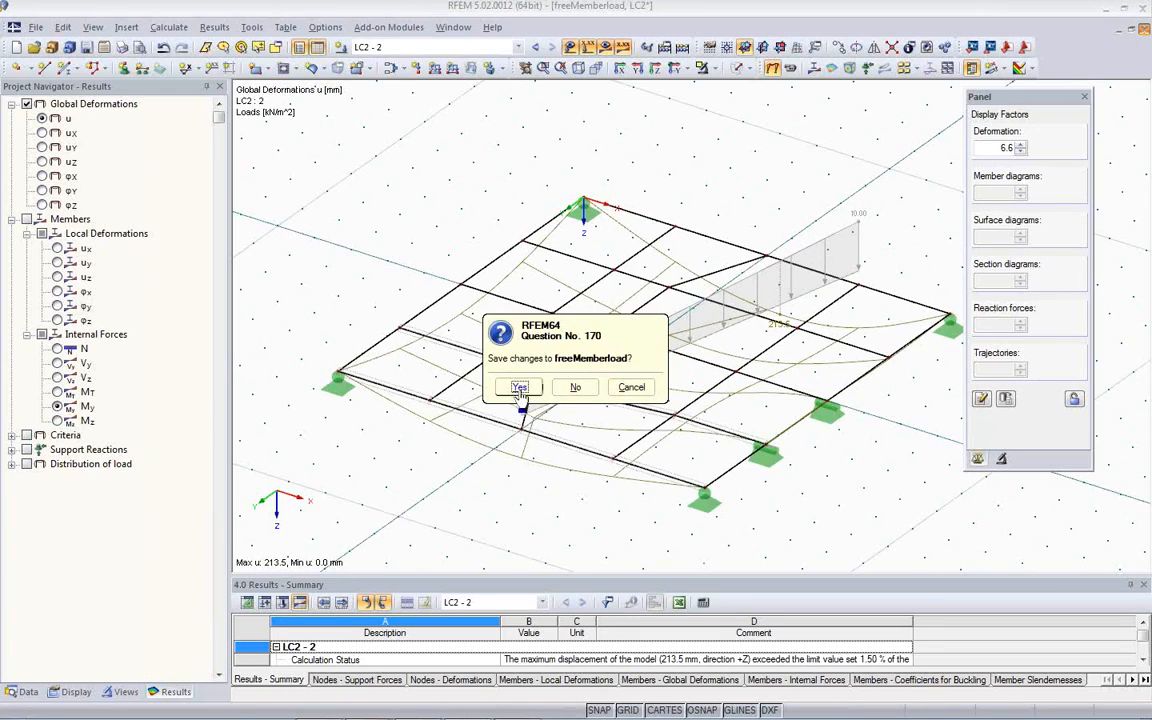
{"action": "left_click", "coordinate": [575, 387]}
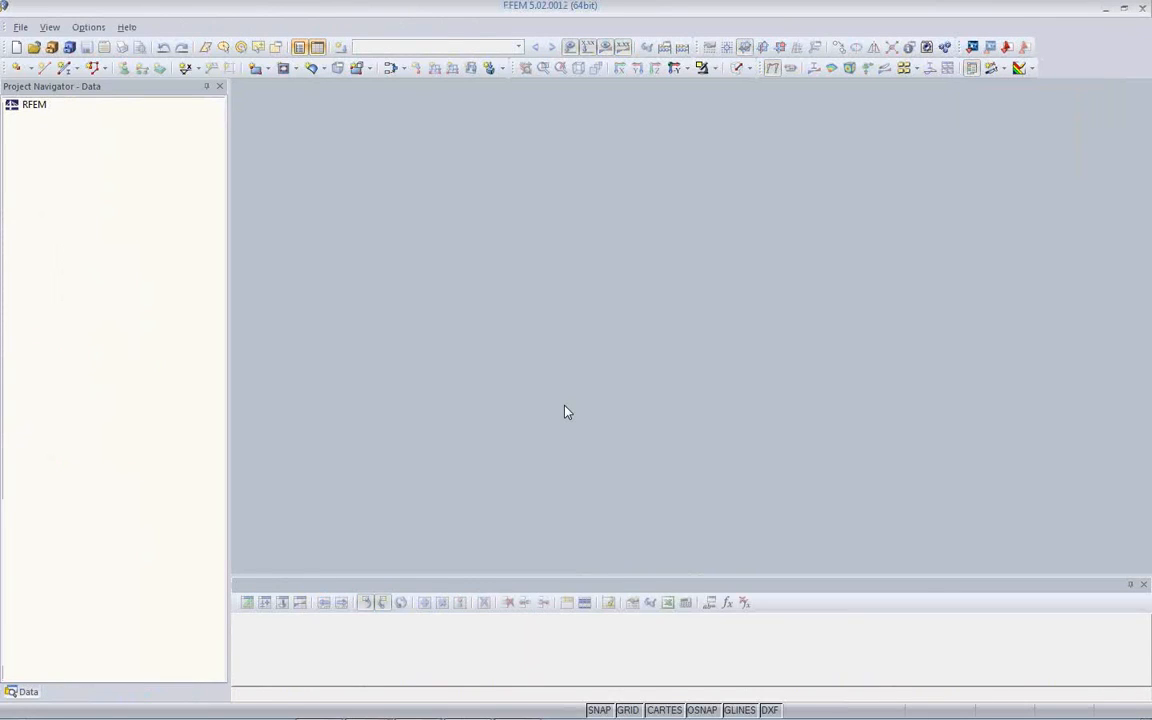
{"action": "left_click", "coordinate": [51, 48]}
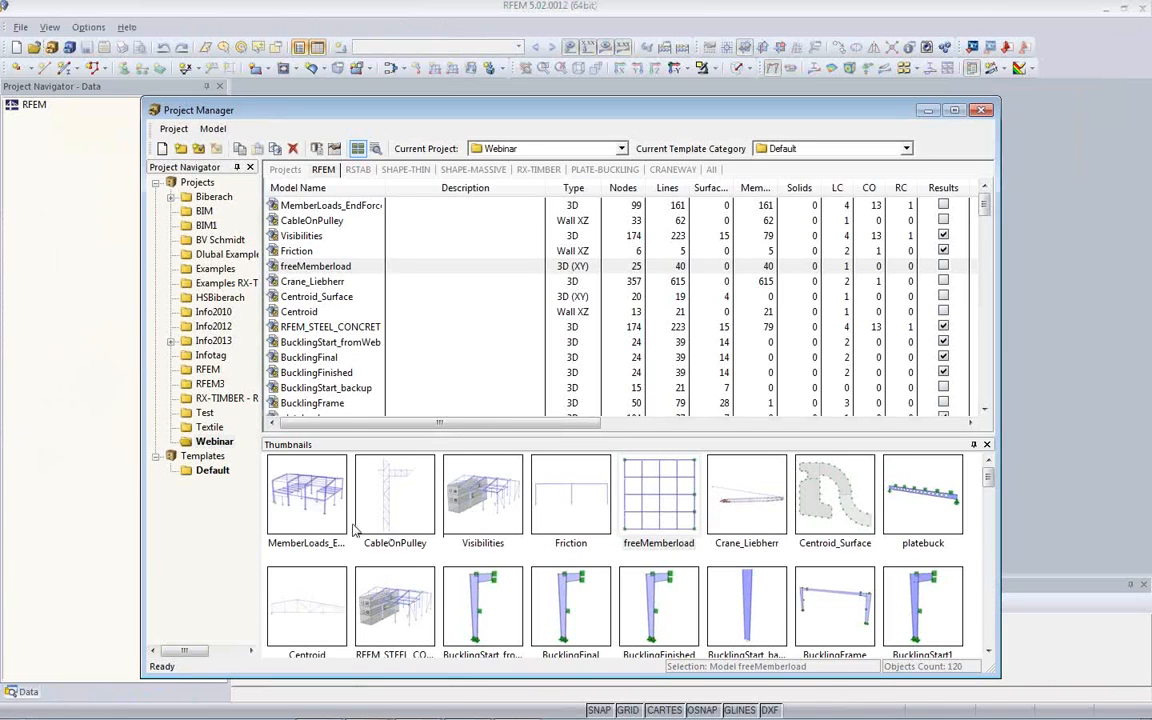
Step: Open the MemberLoads_EndForces model from the Webinar project and view the hall frame as a whole
{"action": "left_click", "coordinate": [321, 521]}
{"action": "double_click", "coordinate": [321, 521]}
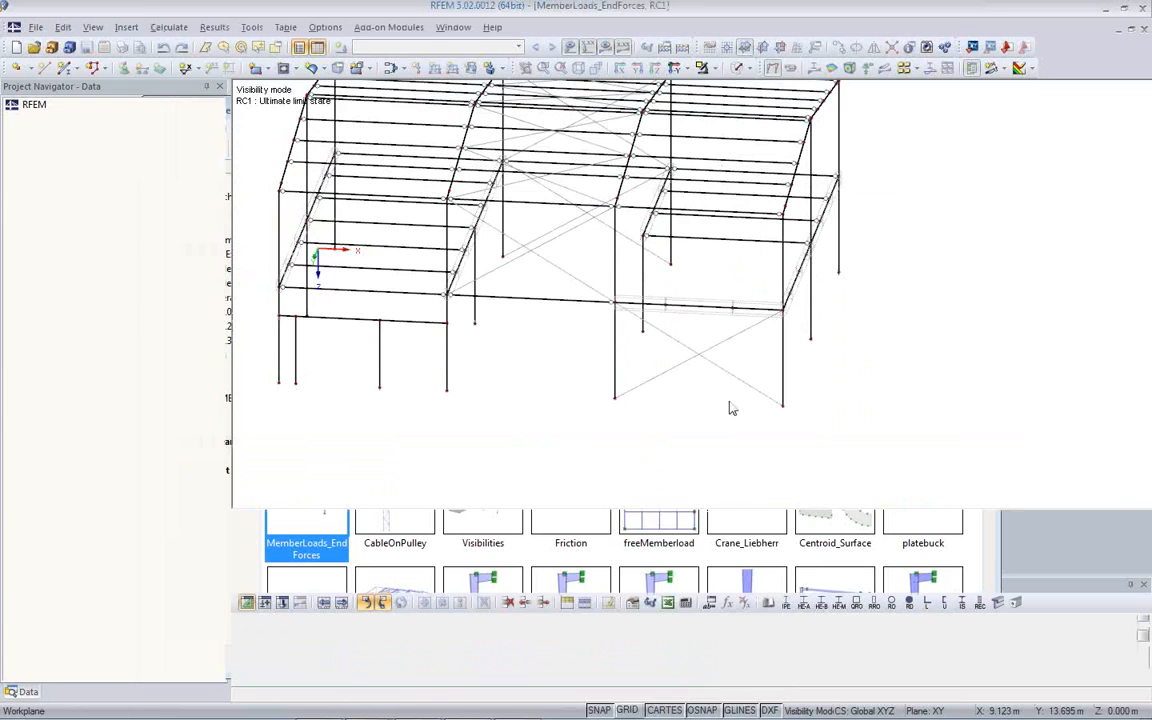
{"action": "middle_click_drag", "start_coordinate": [805, 375], "coordinate": [752, 424], "text": "ctrl"}
{"action": "scroll", "coordinate": [725, 415], "scroll_direction": "down", "scroll_amount": 2}
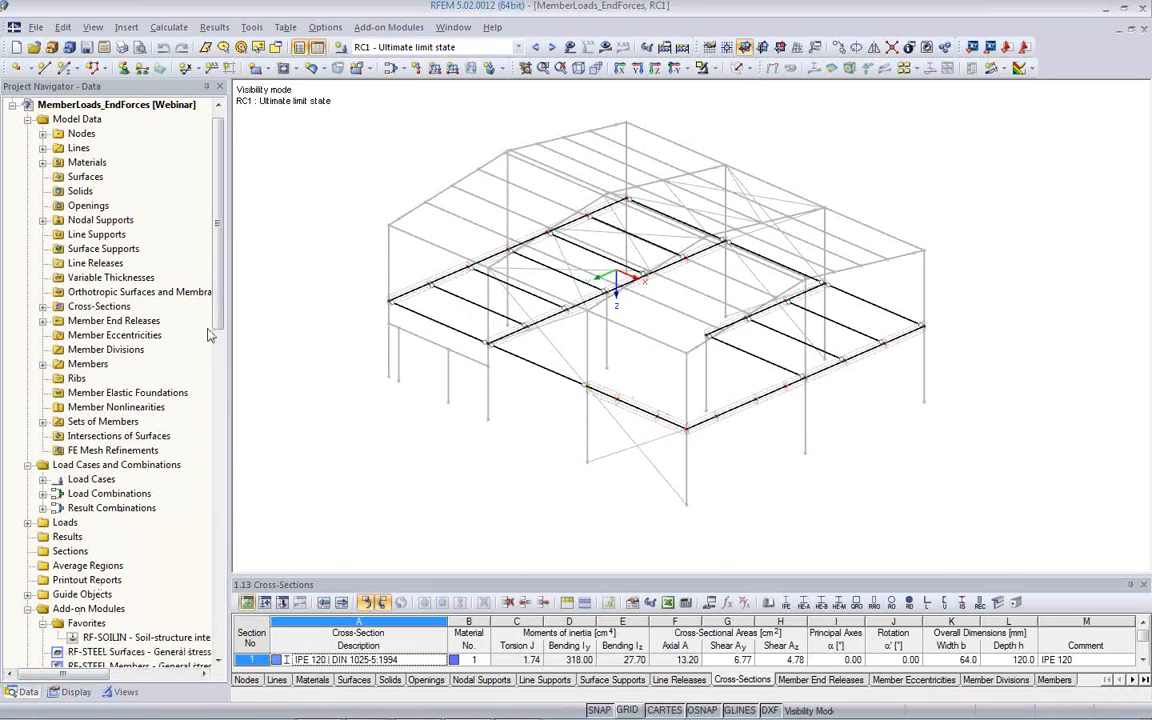
Step: Start a new line grid under Guide Objects and pick its insert point near the model origin, at X 0.511, Y -0.054, Z 0 m
{"action": "left_click_drag", "start_coordinate": [218, 322], "coordinate": [225, 415]}
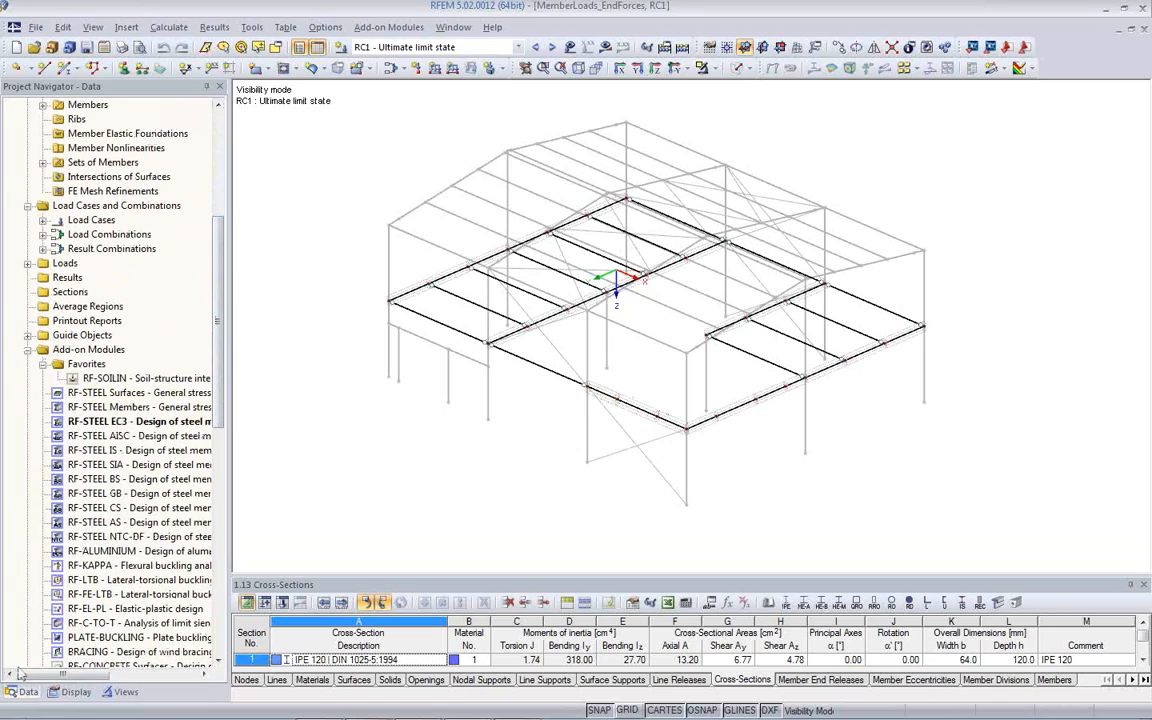
{"action": "left_click", "coordinate": [28, 336]}
{"action": "left_click", "coordinate": [95, 396]}
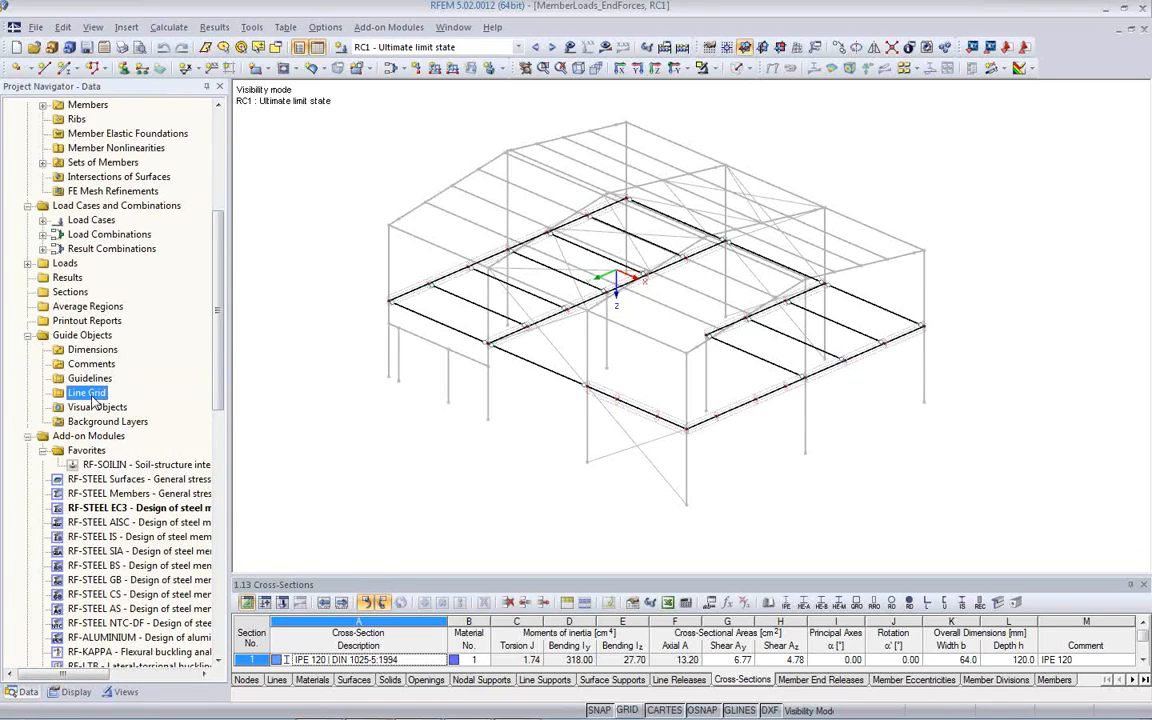
{"action": "right_click", "coordinate": [95, 401]}
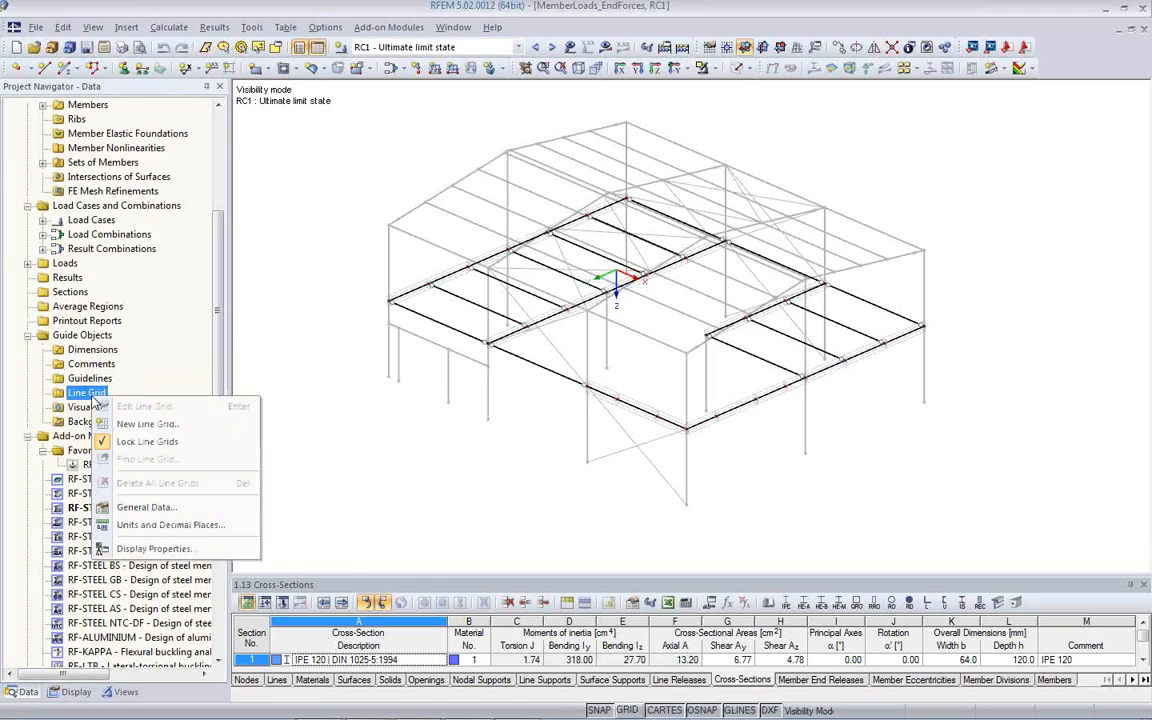
{"action": "left_click", "coordinate": [140, 424]}
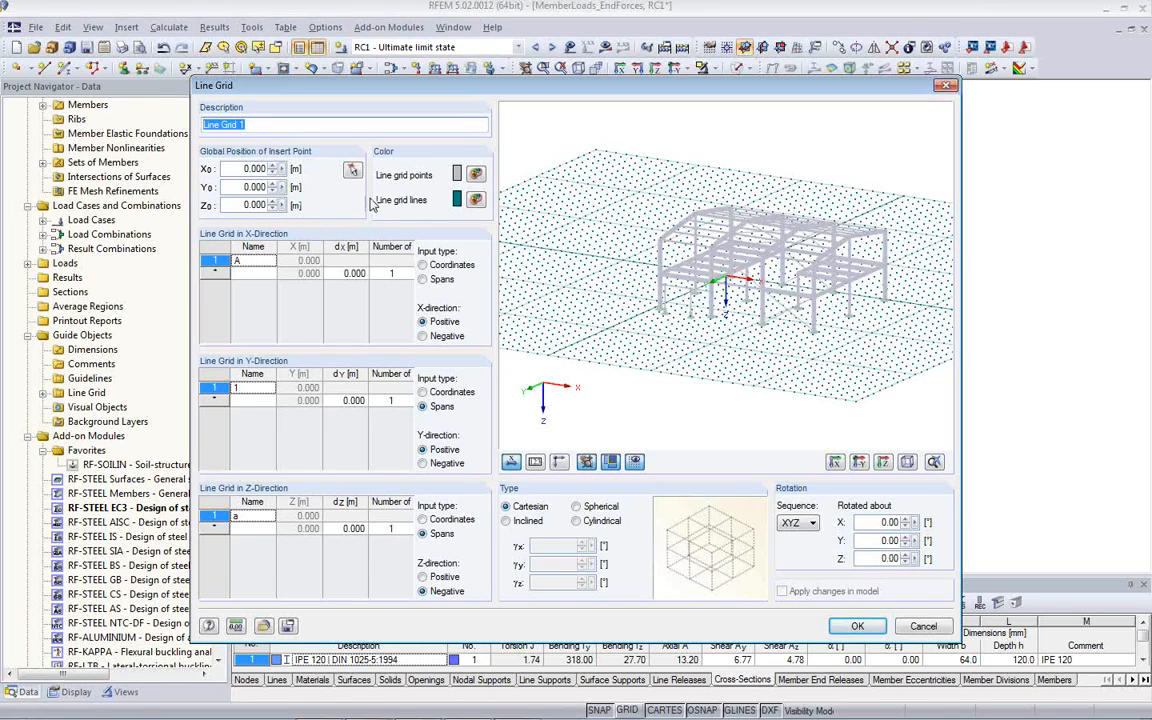
{"action": "left_click", "coordinate": [352, 170]}
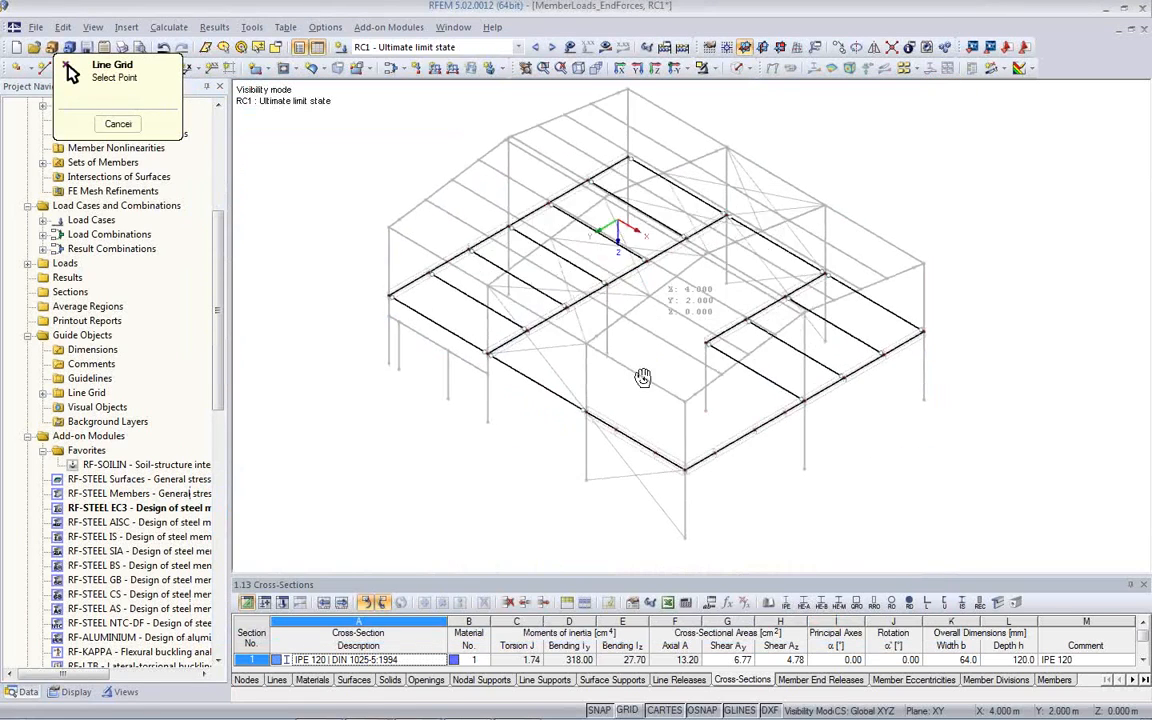
{"action": "scroll", "coordinate": [617, 225], "scroll_direction": "up", "scroll_amount": 4}
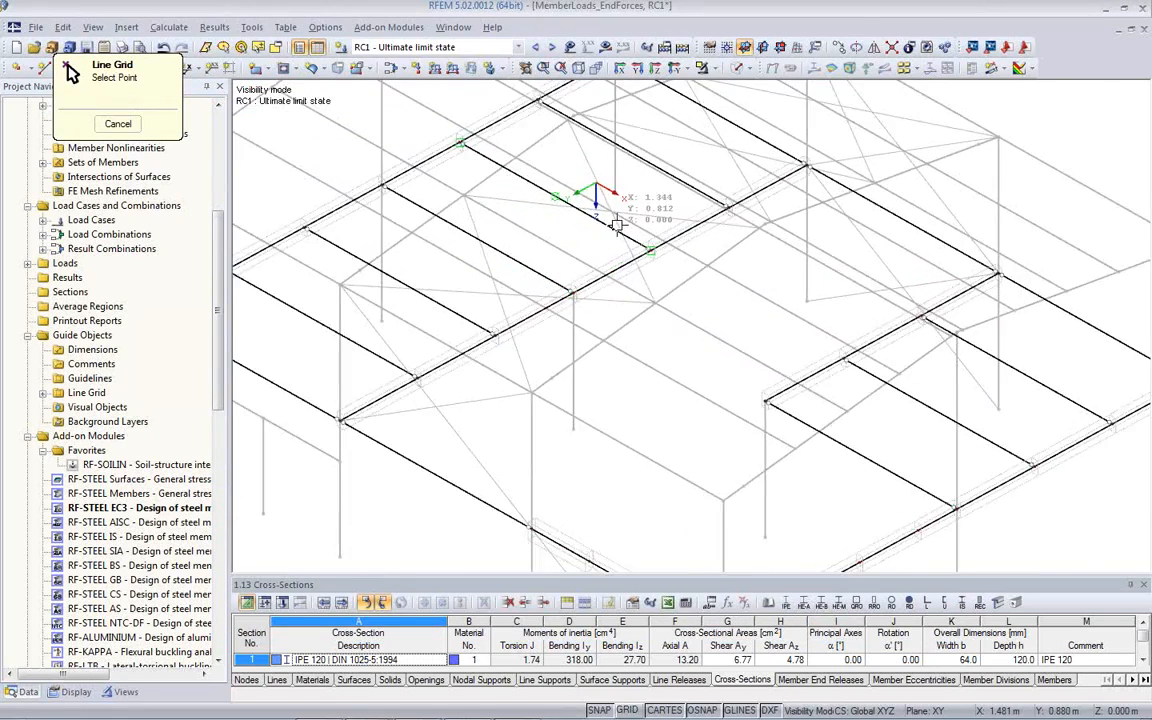
{"action": "scroll", "coordinate": [617, 200], "scroll_direction": "up", "scroll_amount": 2}
{"action": "left_click", "coordinate": [617, 186]}
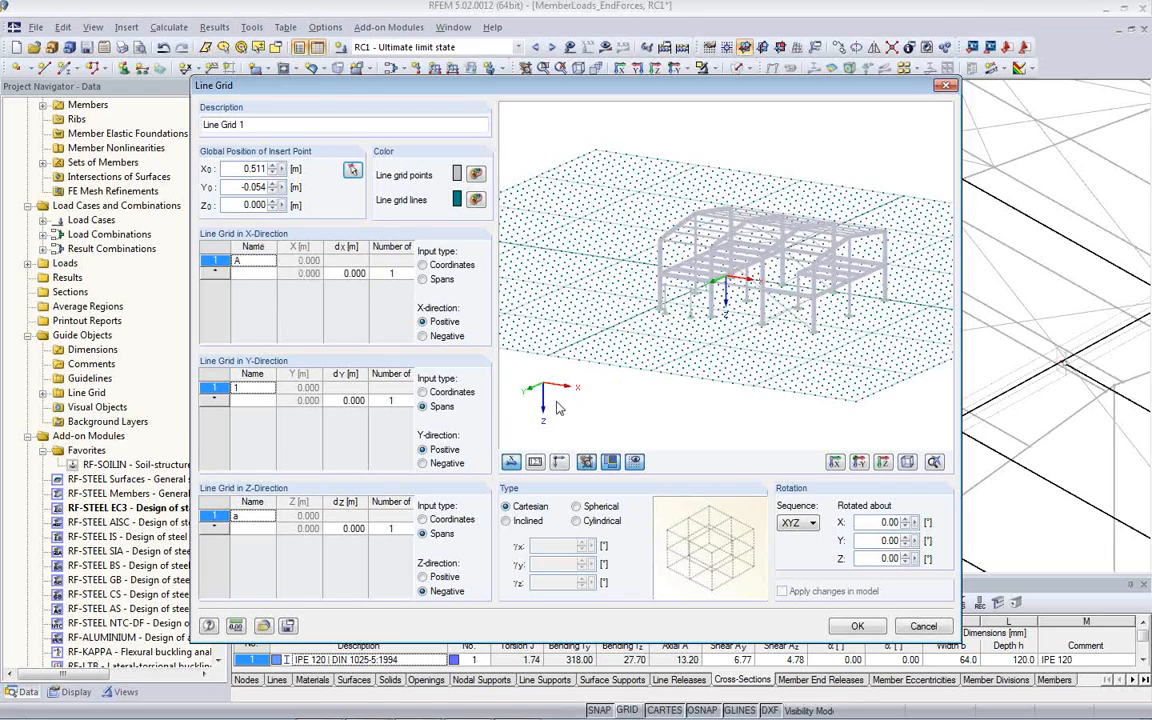
Step: Define three spans of 5 m for the line grid in the X-direction and check them in the preview
{"action": "left_click", "coordinate": [390, 273]}
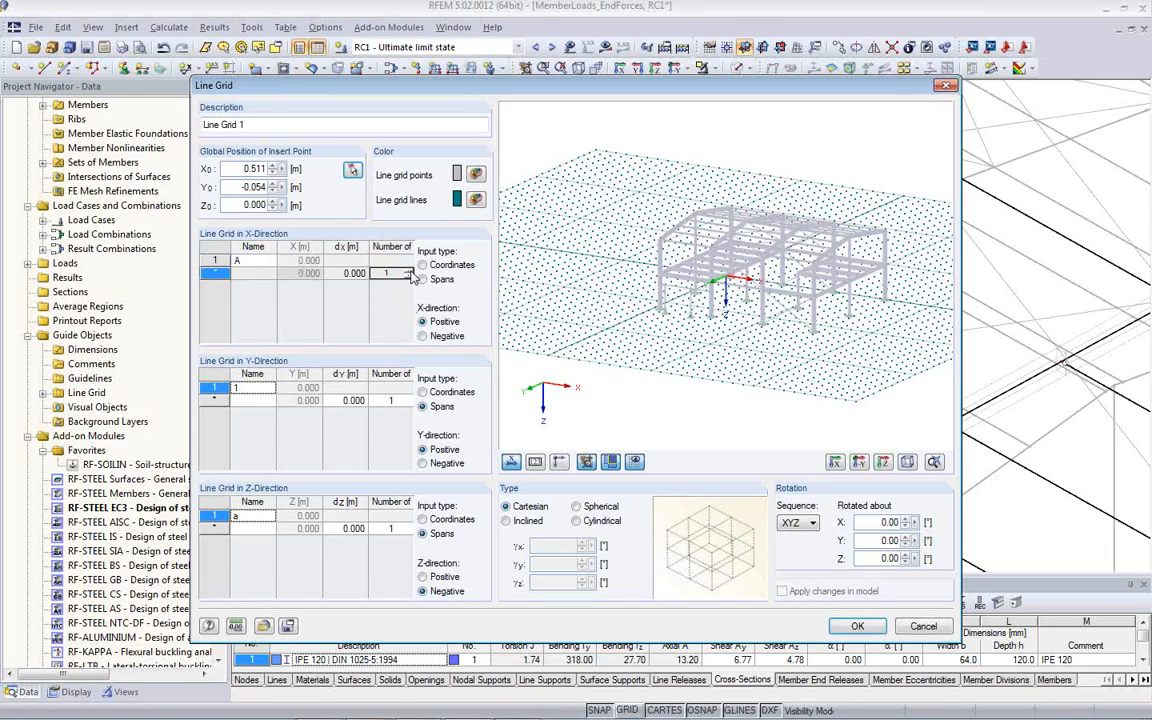
{"action": "left_click", "coordinate": [409, 271]}
{"action": "left_click", "coordinate": [409, 271]}
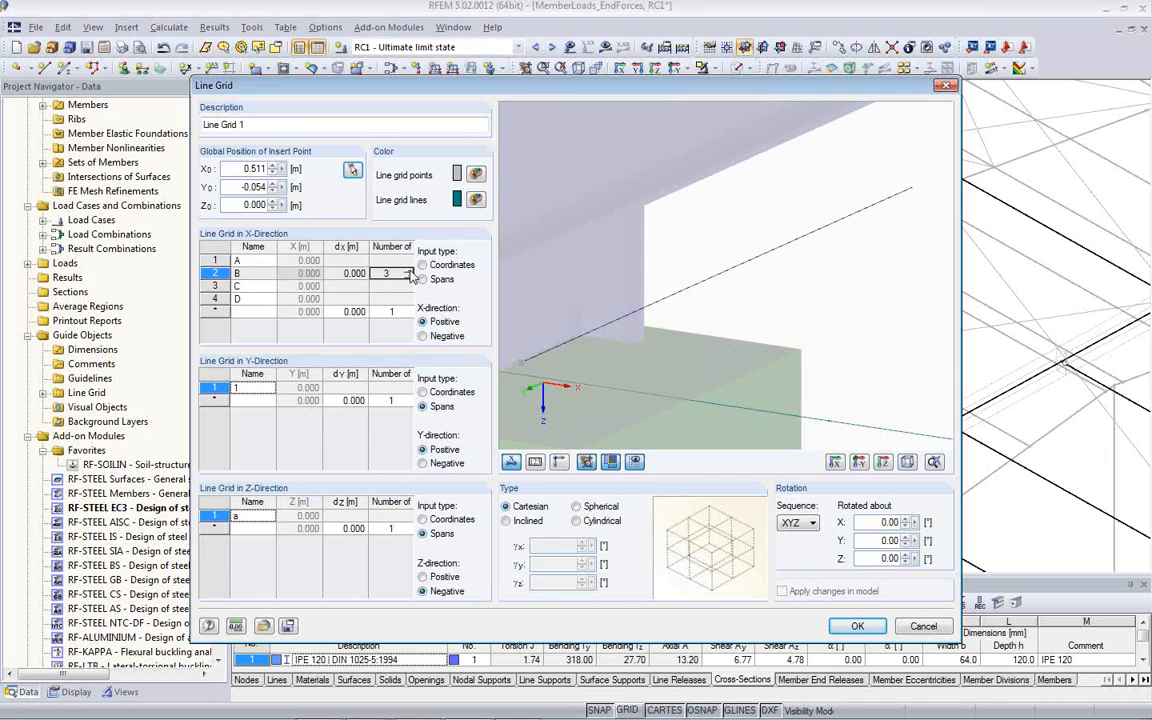
{"action": "left_click", "coordinate": [345, 272]}
{"action": "type", "text": "5"}
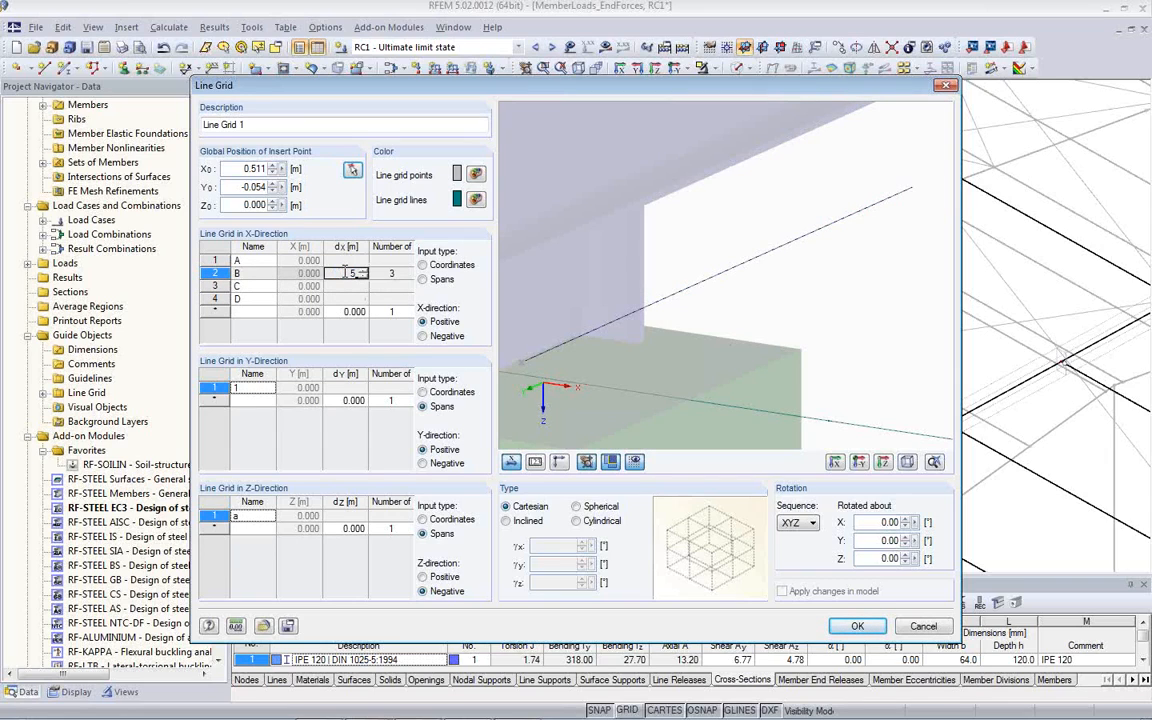
{"action": "key", "text": "Tab"}
{"action": "middle_click_drag", "start_coordinate": [820, 383], "coordinate": [472, 399], "text": "ctrl"}
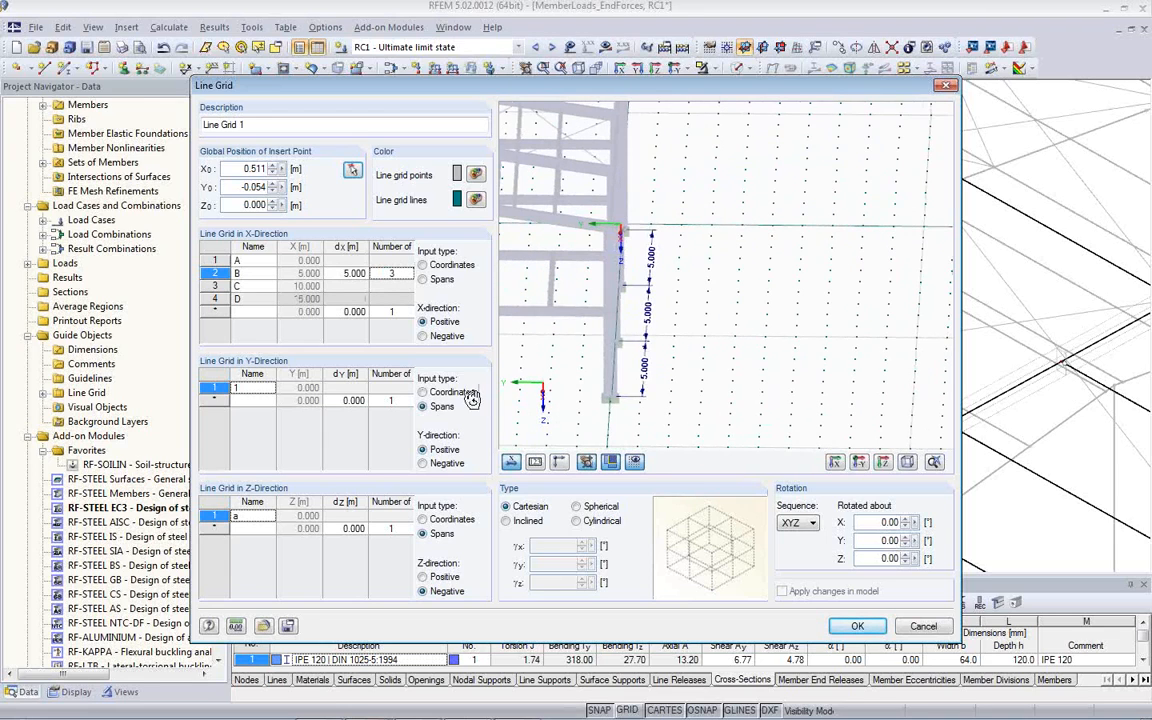
{"action": "middle_click_drag", "start_coordinate": [611, 405], "coordinate": [933, 381], "text": "ctrl"}
{"action": "scroll", "coordinate": [803, 391], "scroll_direction": "down", "scroll_amount": 2}
{"action": "middle_click_drag", "start_coordinate": [803, 391], "coordinate": [684, 395], "text": "ctrl"}
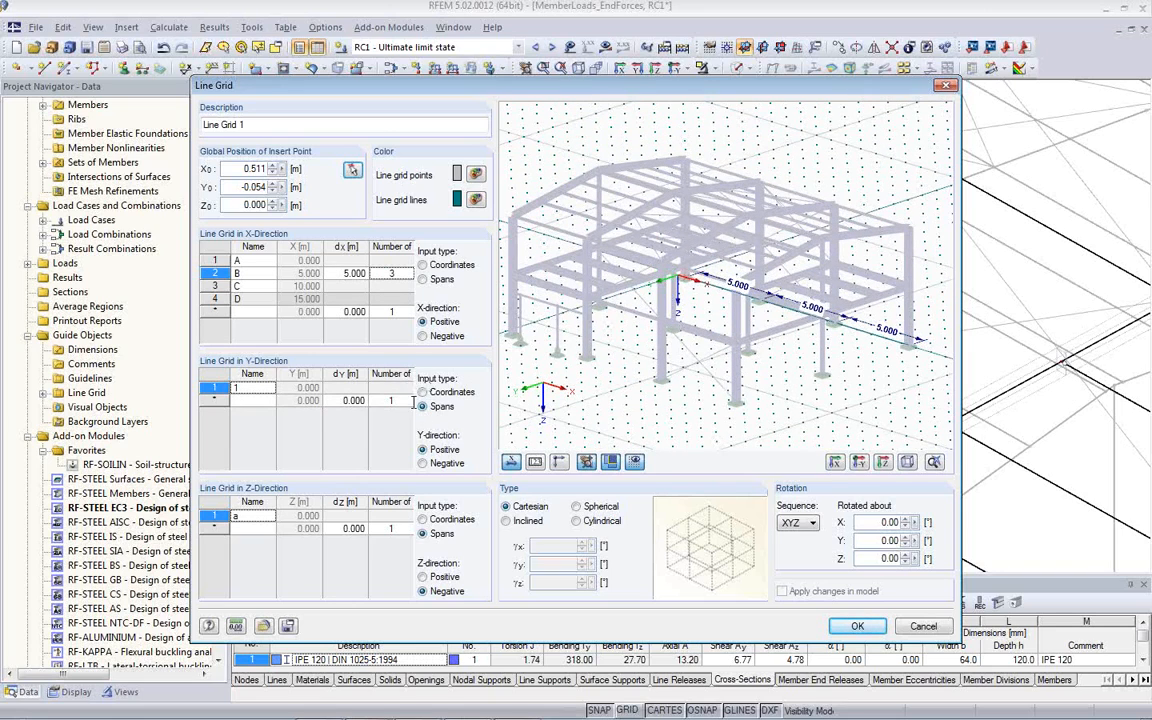
Step: Define two spans of 6 m for the line grid in the Y-direction
{"action": "left_click", "coordinate": [336, 400]}
{"action": "double_click", "coordinate": [336, 400]}
{"action": "type", "text": "5"}
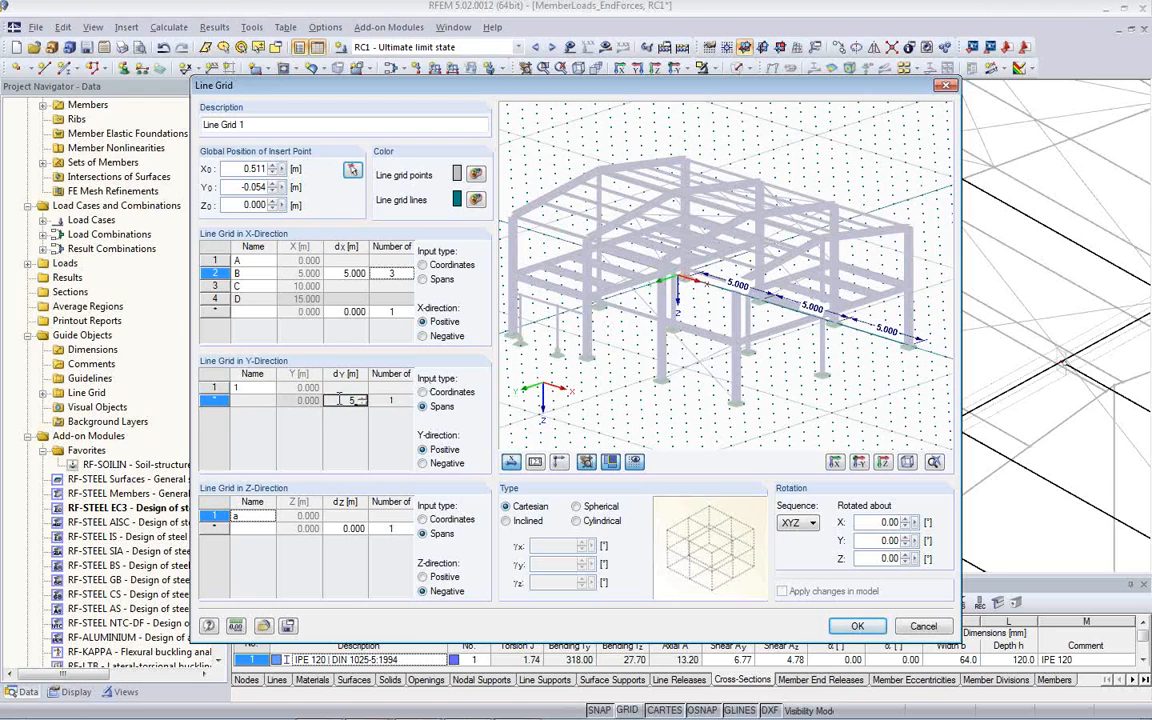
{"action": "left_click", "coordinate": [391, 400]}
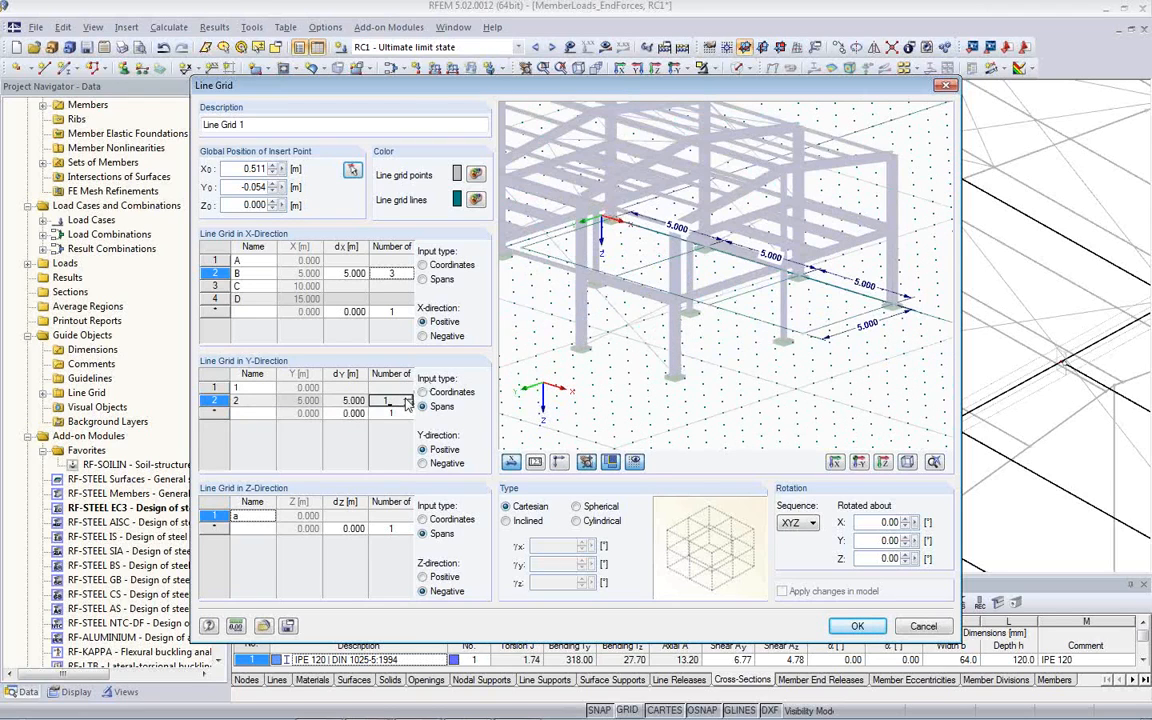
{"action": "left_click", "coordinate": [344, 399]}
{"action": "type", "text": "6"}
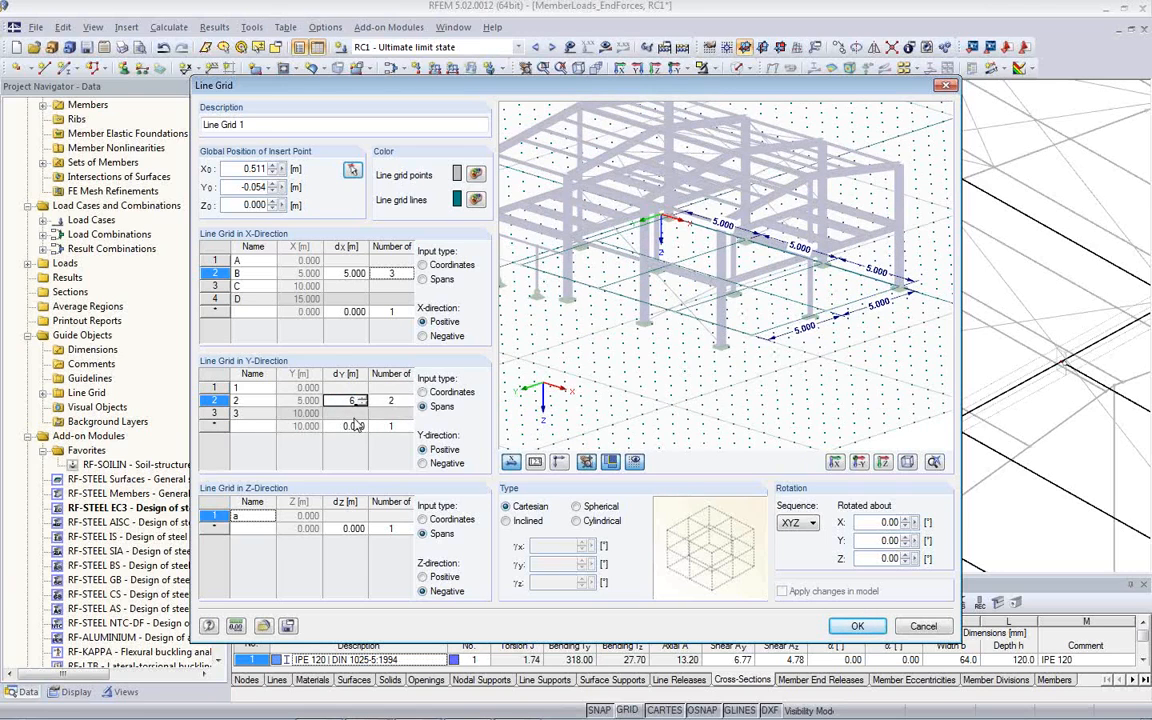
{"action": "key", "text": "Tab"}
{"action": "middle_click_drag", "start_coordinate": [762, 358], "coordinate": [755, 398], "text": "ctrl"}
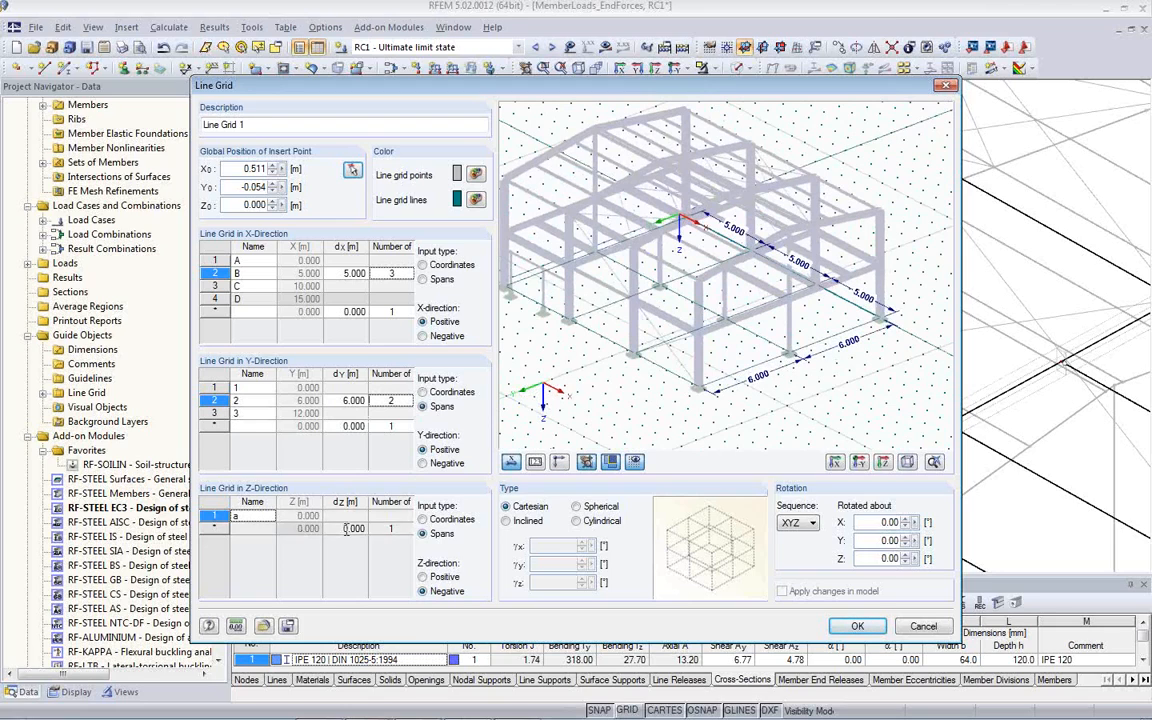
Step: Define two spans of 3 m for the line grid in the Z-direction and inspect the grid in the preview
{"action": "key", "text": "Tab"}
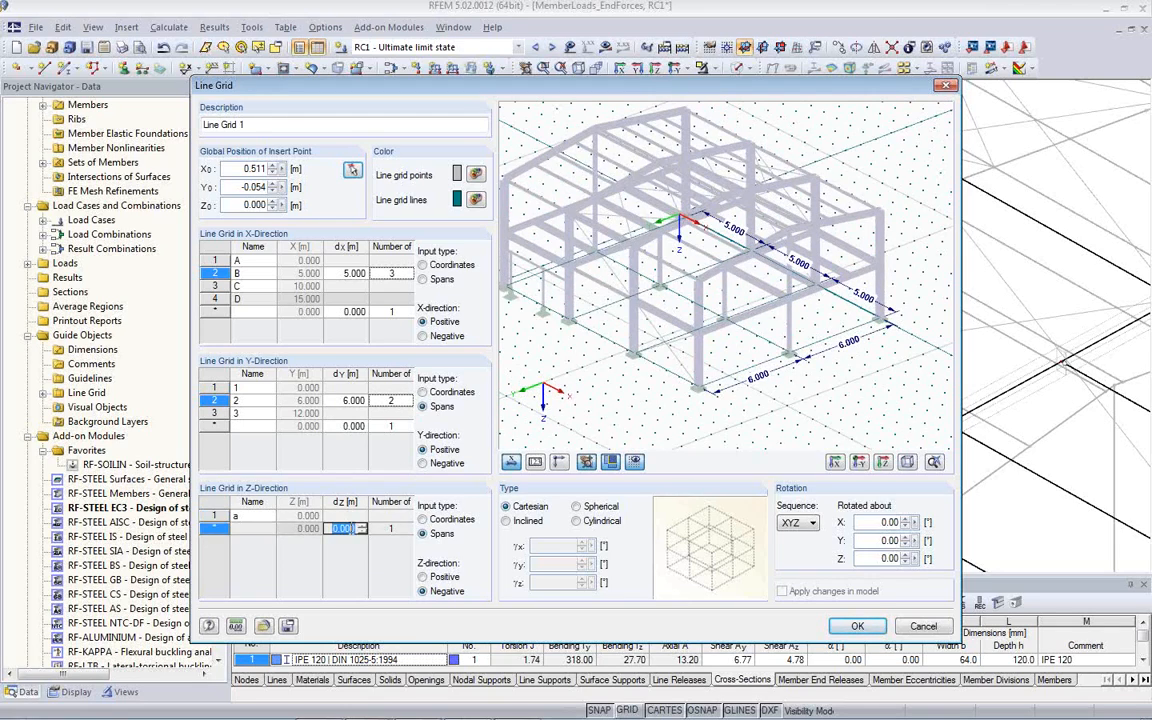
{"action": "type", "text": "3"}
{"action": "key", "text": "Tab"}
{"action": "type", "text": "2"}
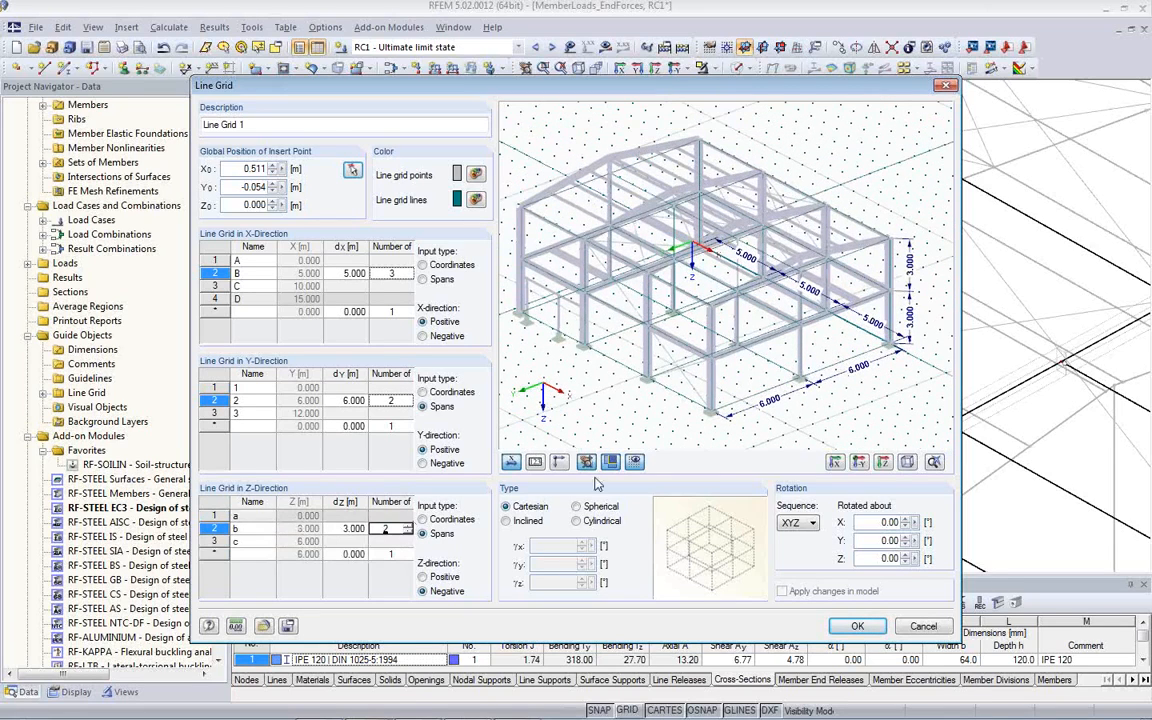
{"action": "middle_click_drag", "start_coordinate": [816, 410], "coordinate": [755, 355], "text": "ctrl"}
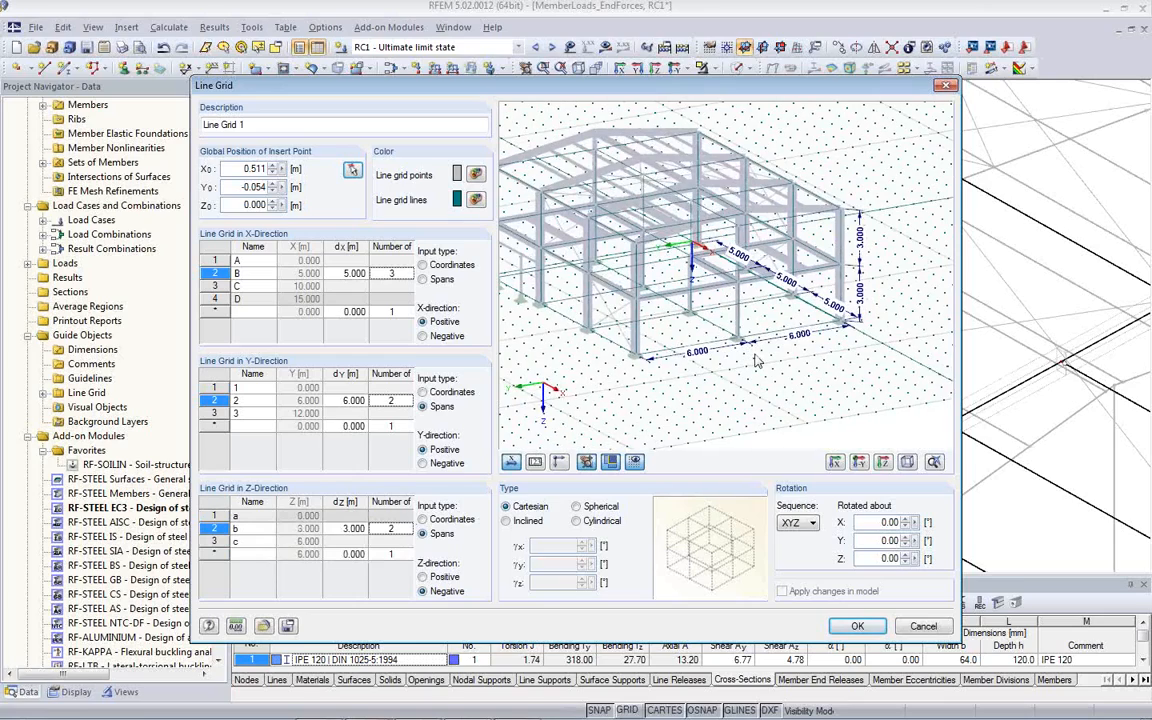
{"action": "middle_click_drag", "start_coordinate": [801, 298], "coordinate": [829, 360], "text": "ctrl"}
{"action": "scroll", "coordinate": [737, 391], "scroll_direction": "down", "scroll_amount": 2}
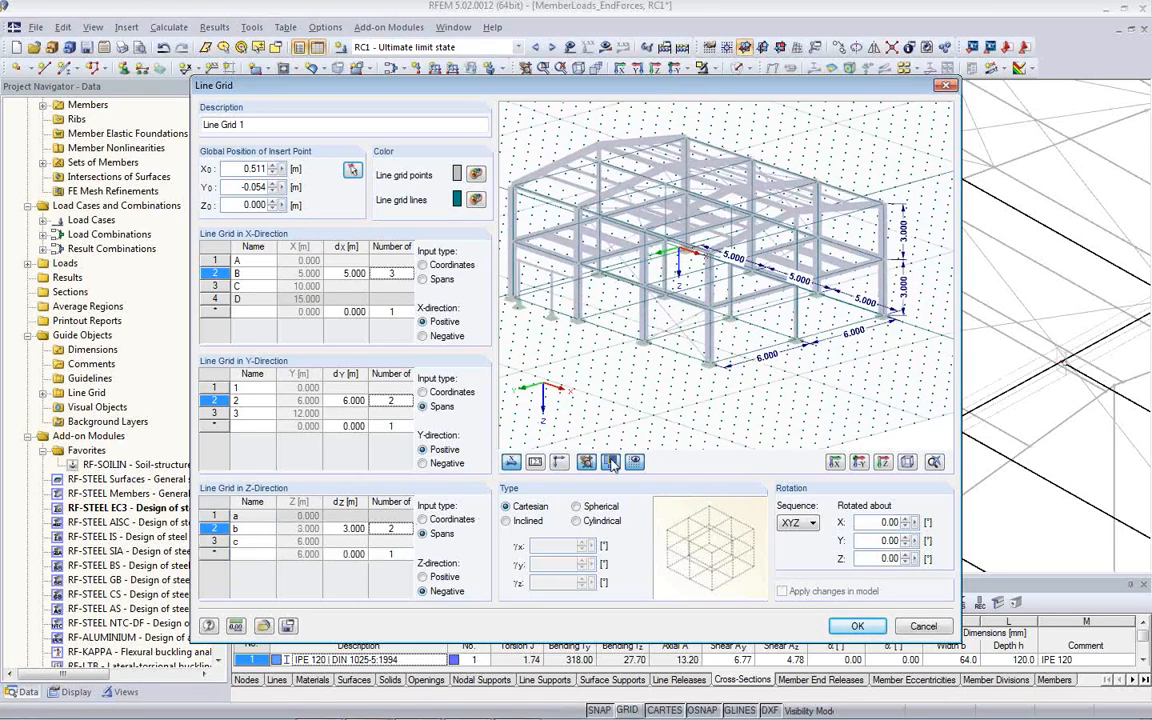
Step: Show the axis names on the line grid, create it, and view the grid around the whole hall
{"action": "left_click", "coordinate": [535, 462]}
{"action": "middle_click_drag", "start_coordinate": [566, 233], "coordinate": [710, 397], "text": "ctrl"}
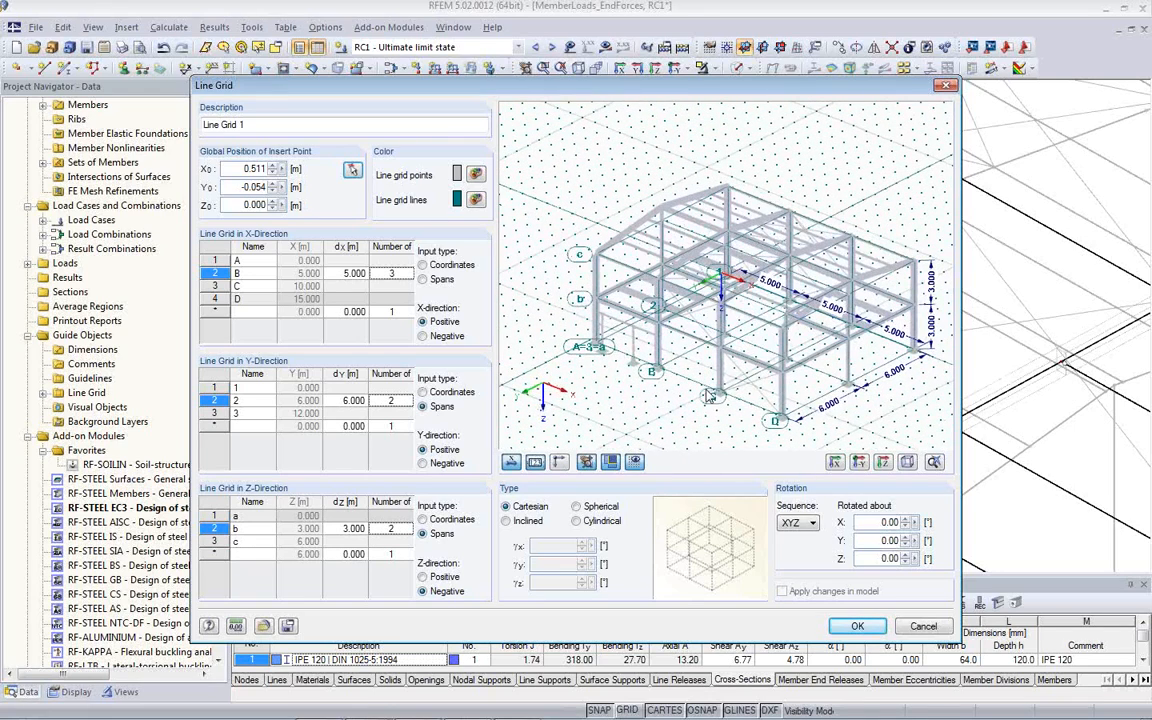
{"action": "left_click", "coordinate": [245, 260]}
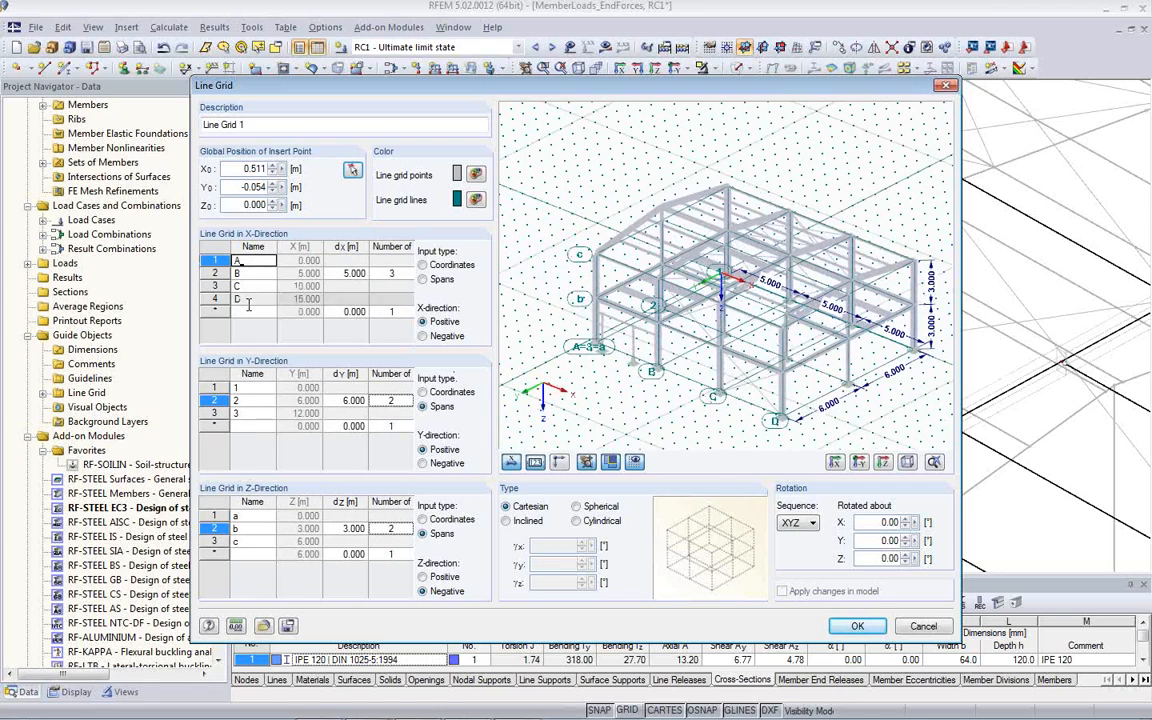
{"action": "left_click", "coordinate": [255, 389]}
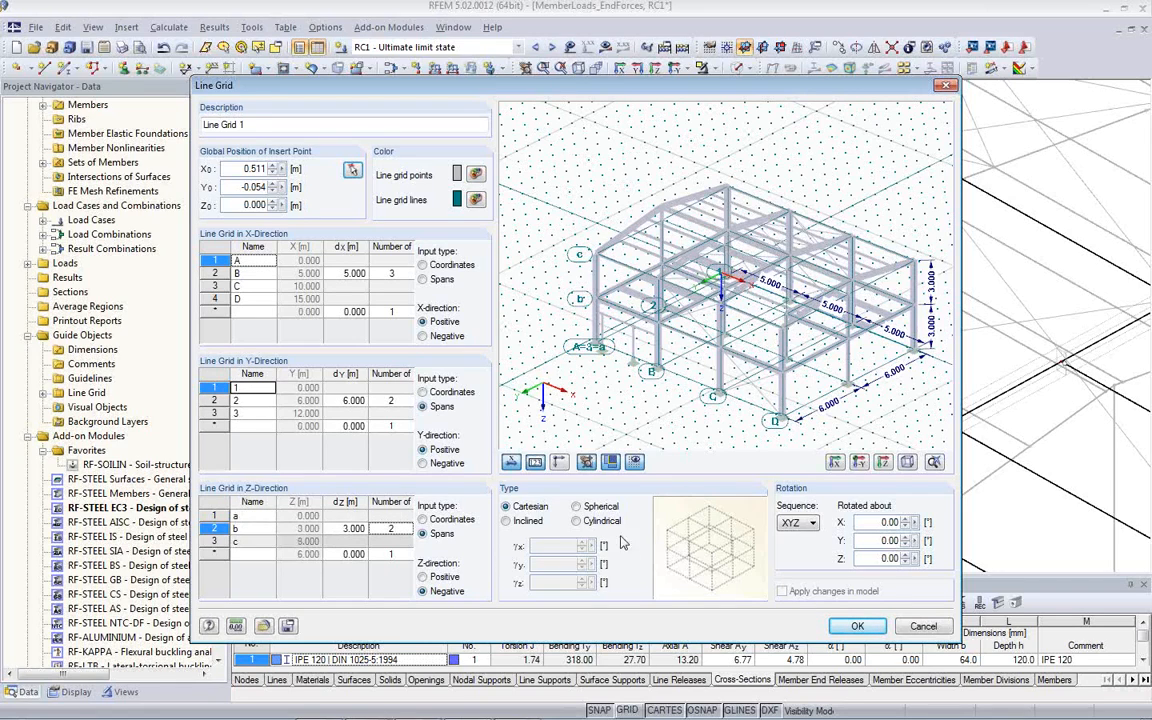
{"action": "left_click", "coordinate": [855, 627]}
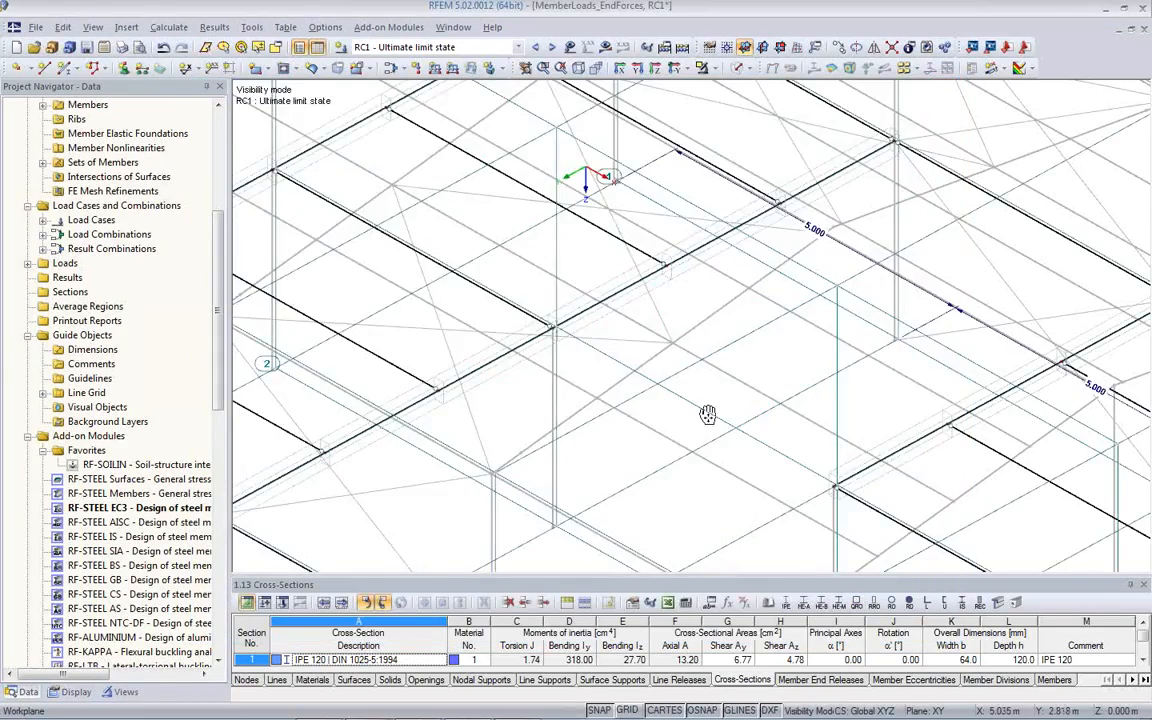
{"action": "scroll", "coordinate": [720, 321], "scroll_direction": "down", "scroll_amount": 6}
{"action": "middle_click_drag", "start_coordinate": [841, 424], "coordinate": [398, 366], "text": "ctrl"}
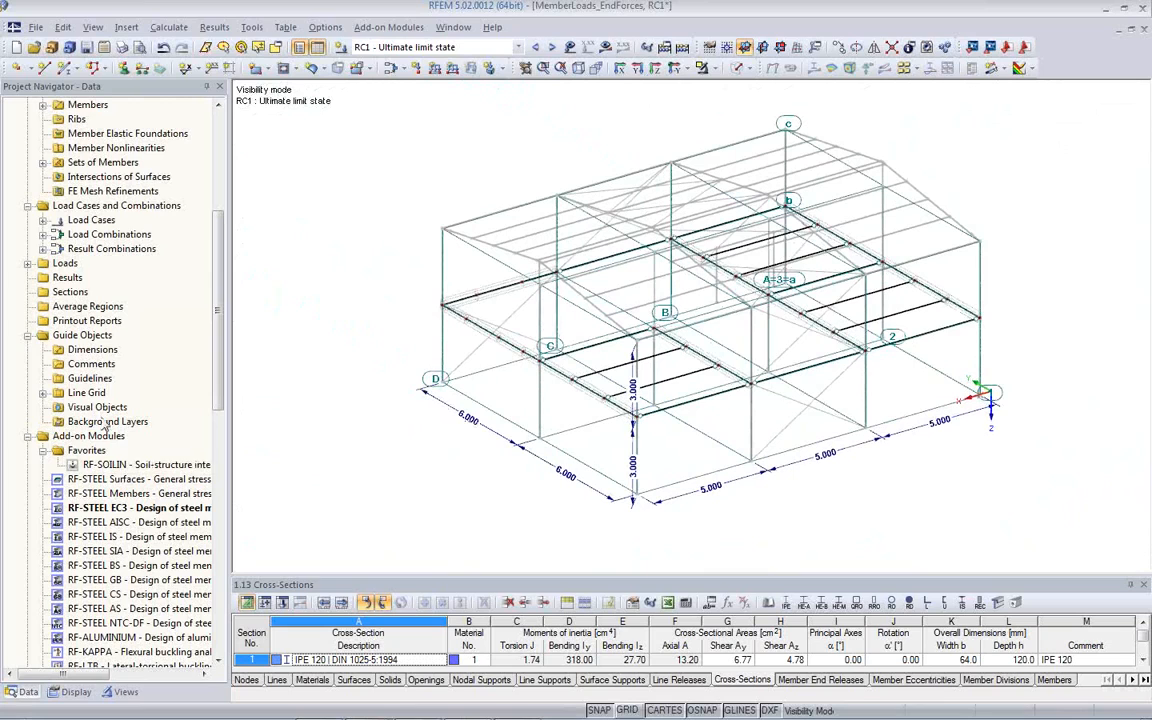
Step: Try setting the X-direction spans of Line Grid 1 to 6 m with changes applied in the model, and undo the edit
{"action": "left_click", "coordinate": [44, 394]}
{"action": "double_click", "coordinate": [108, 407]}
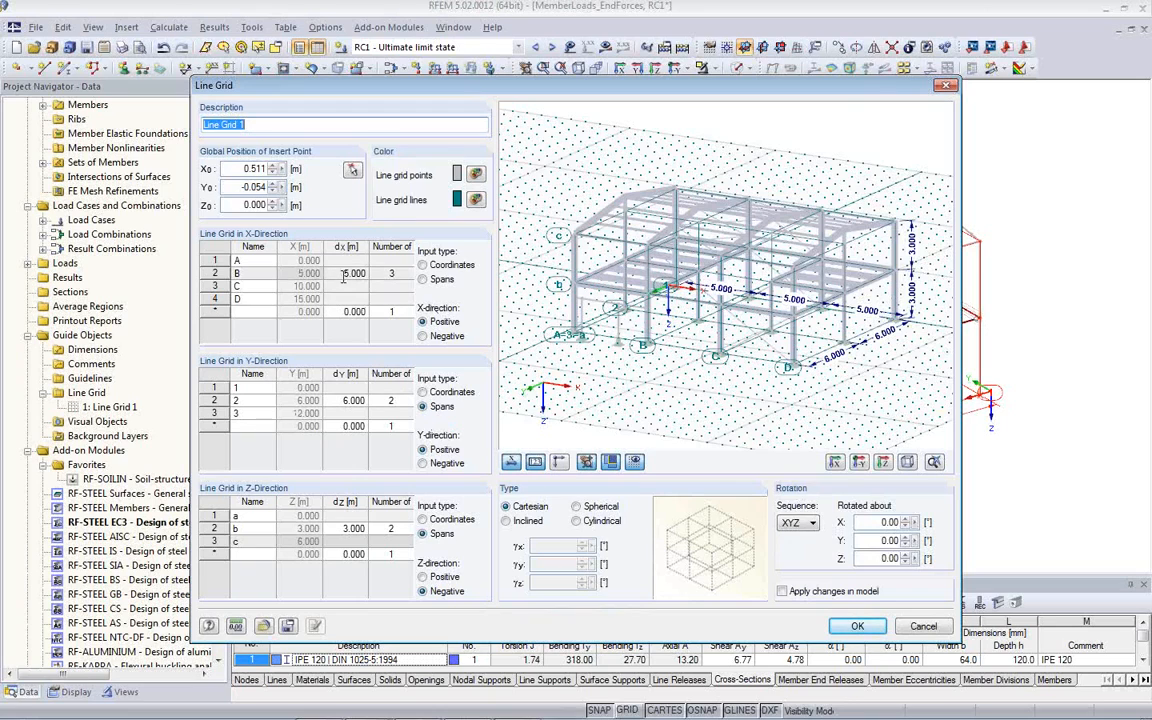
{"action": "left_click", "coordinate": [343, 275]}
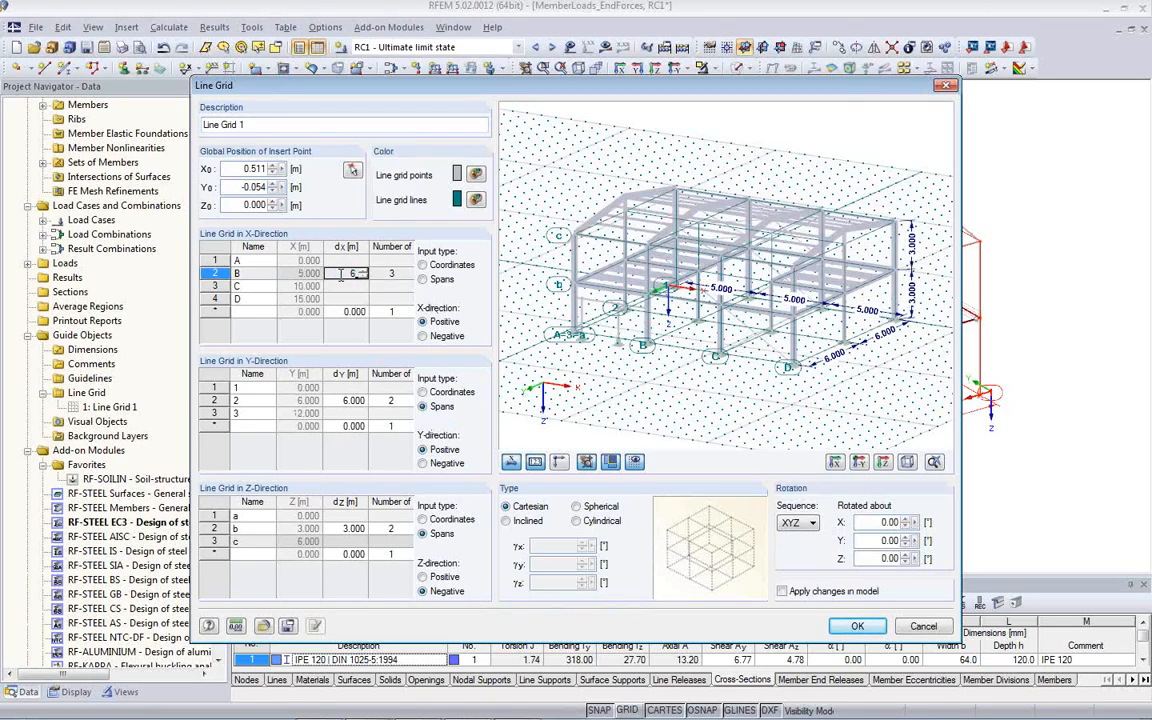
{"action": "type", "text": "6"}
{"action": "key", "text": "Tab"}
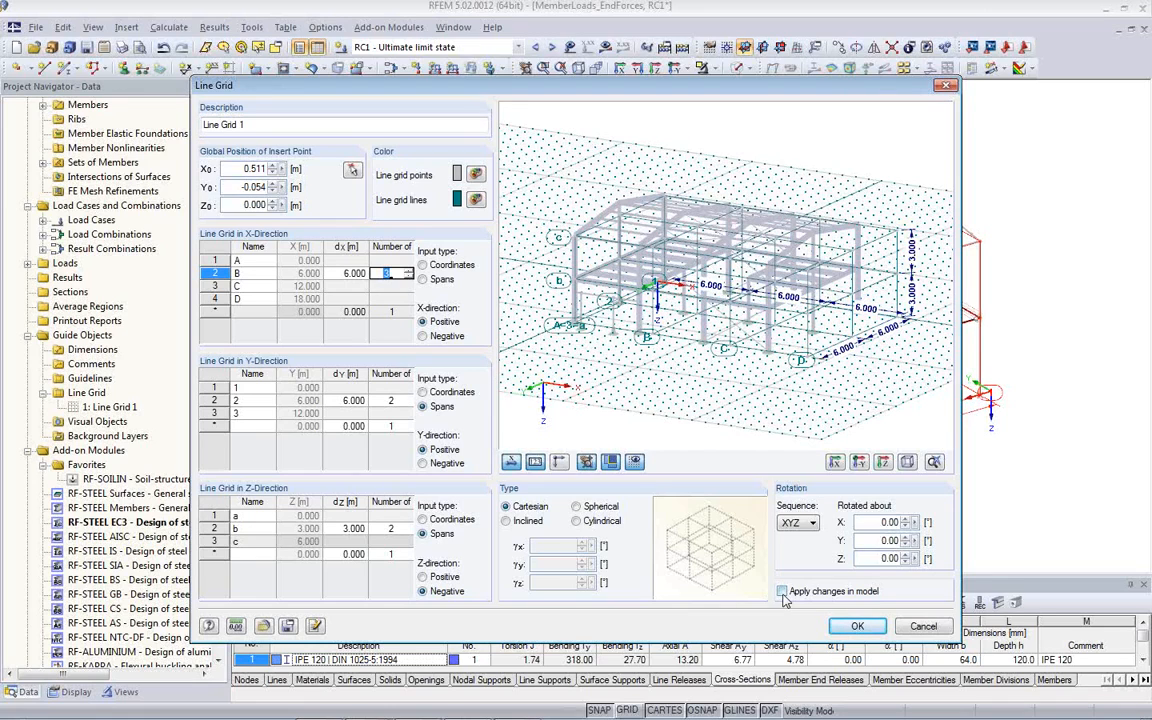
{"action": "key", "text": "Return"}
{"action": "left_click_drag", "start_coordinate": [730, 90], "coordinate": [110, 35]}
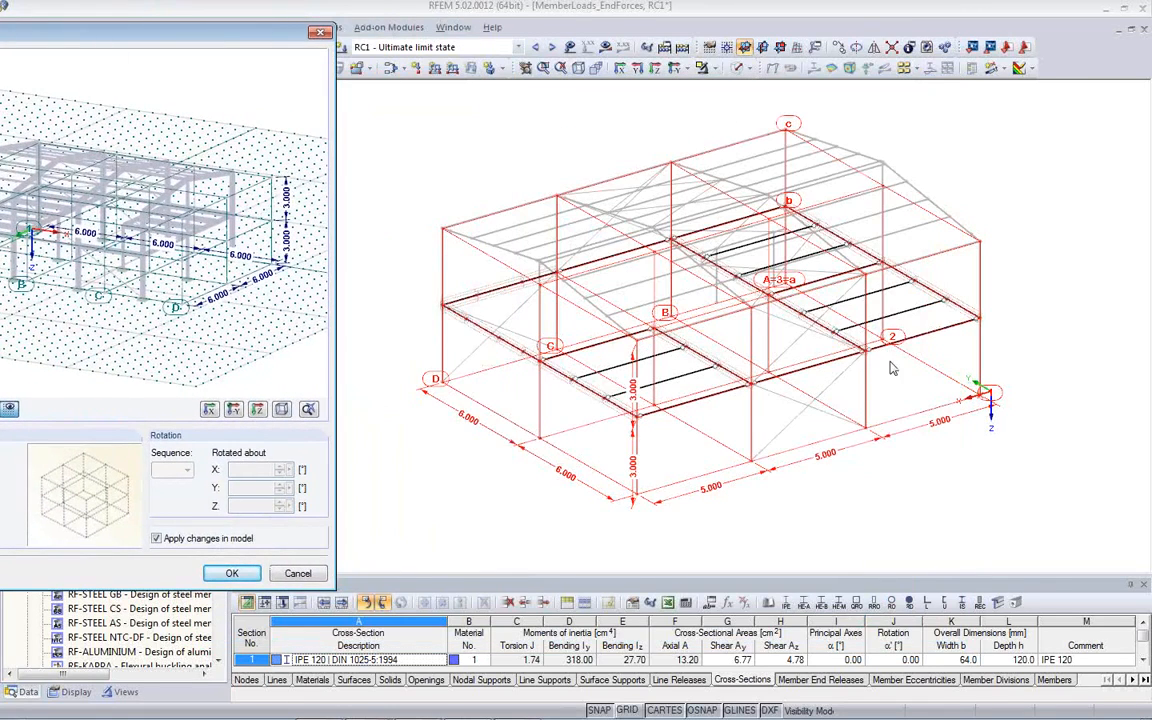
{"action": "left_click", "coordinate": [234, 576]}
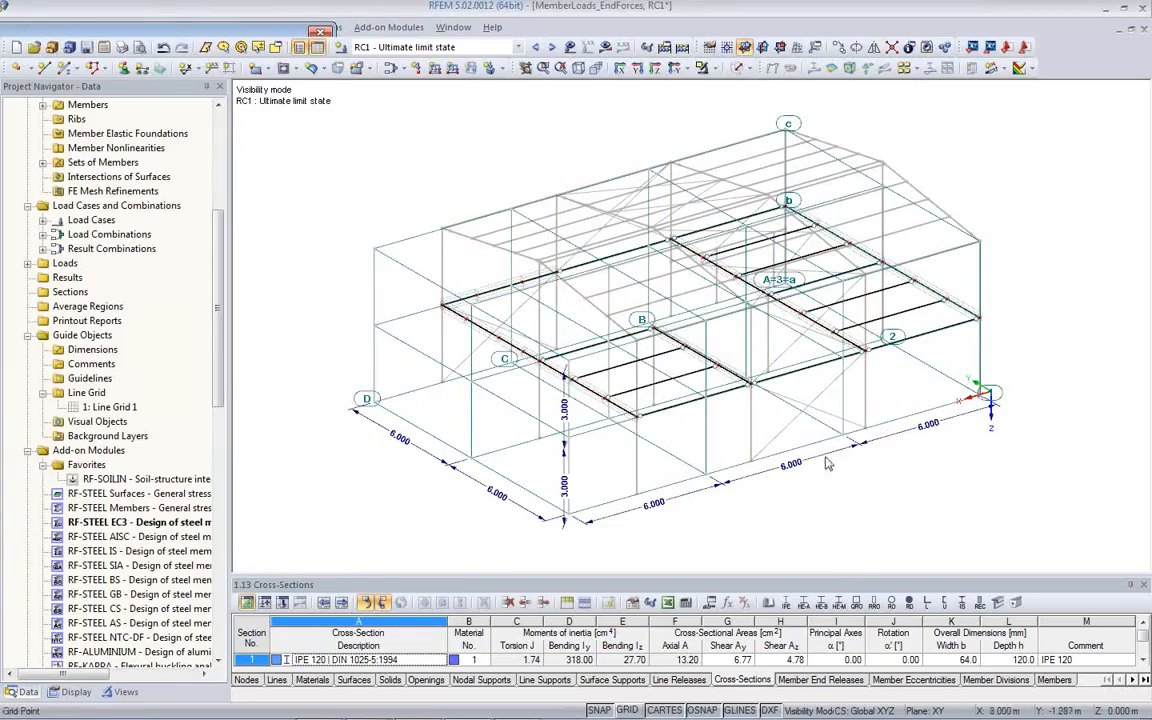
{"action": "mouse_move", "coordinate": [833, 468]}
{"action": "middle_mouse_down", "text": "ctrl"}
{"action": "mouse_move", "coordinate": [896, 505]}
{"action": "mouse_move", "coordinate": [969, 494]}
{"action": "mouse_move", "coordinate": [905, 506]}
{"action": "mouse_move", "coordinate": [683, 503]}
{"action": "mouse_move", "coordinate": [825, 447]}
{"action": "middle_mouse_up", "text": "ctrl"}
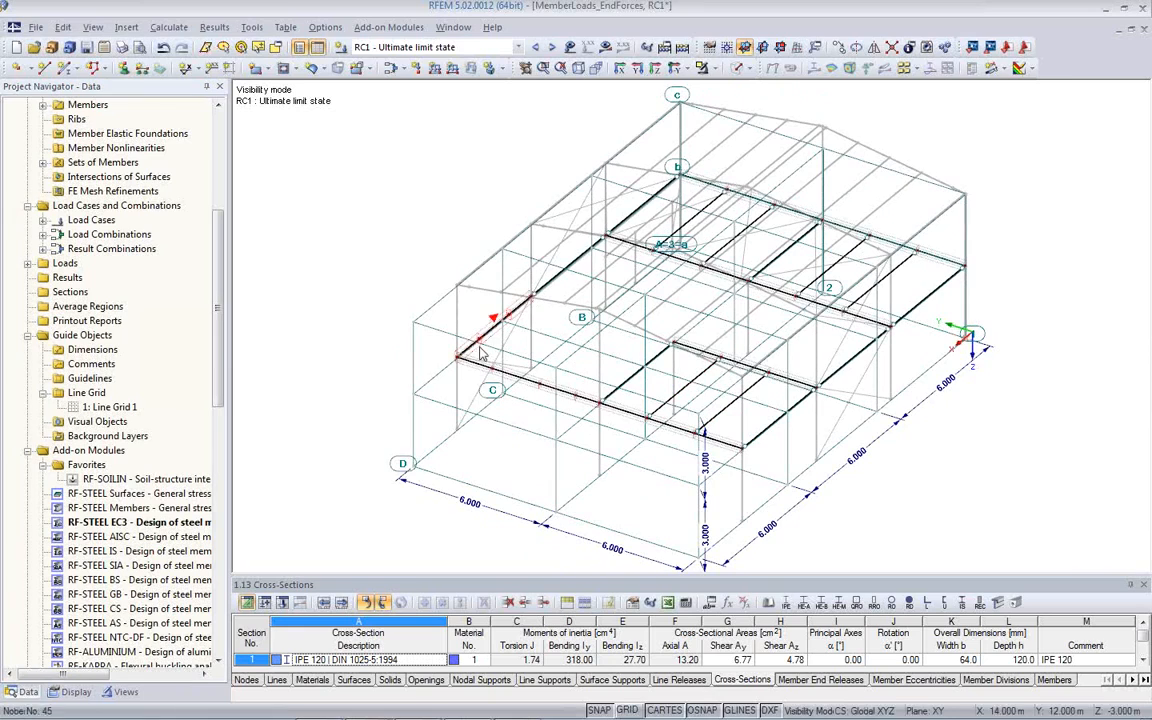
{"action": "left_click", "coordinate": [163, 48]}
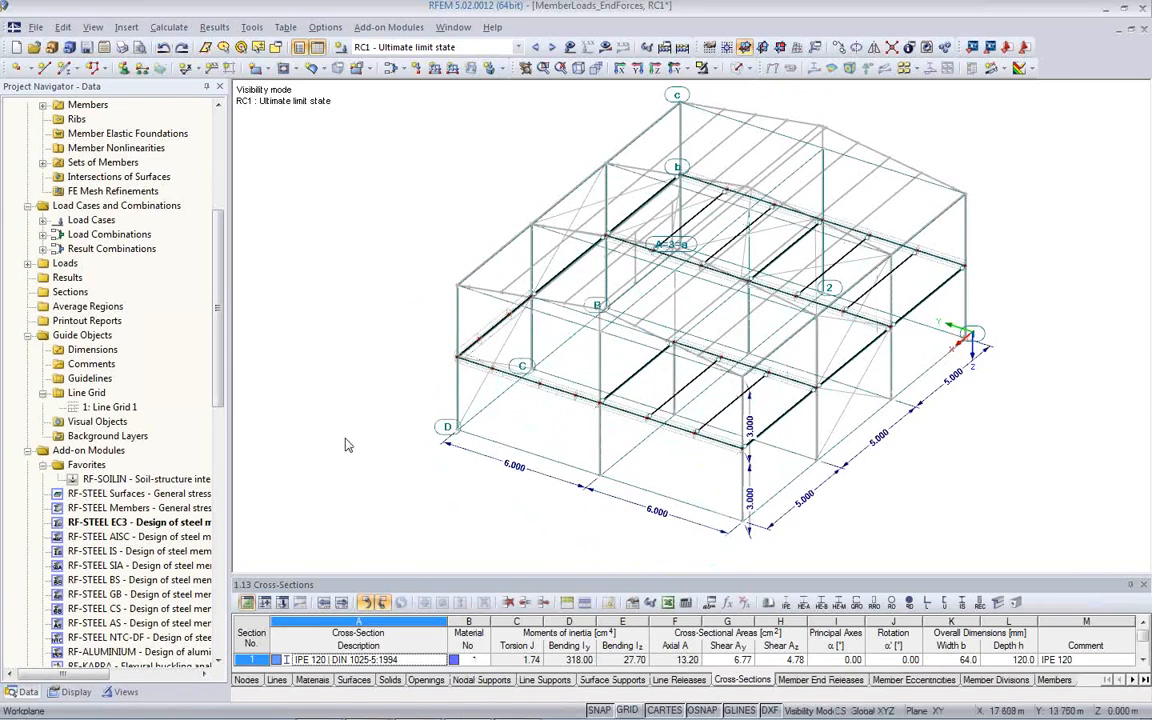
Step: Try to re-pick the insert point of Line Grid 1 at the foot of the corner column near the origin
{"action": "double_click", "coordinate": [110, 407]}
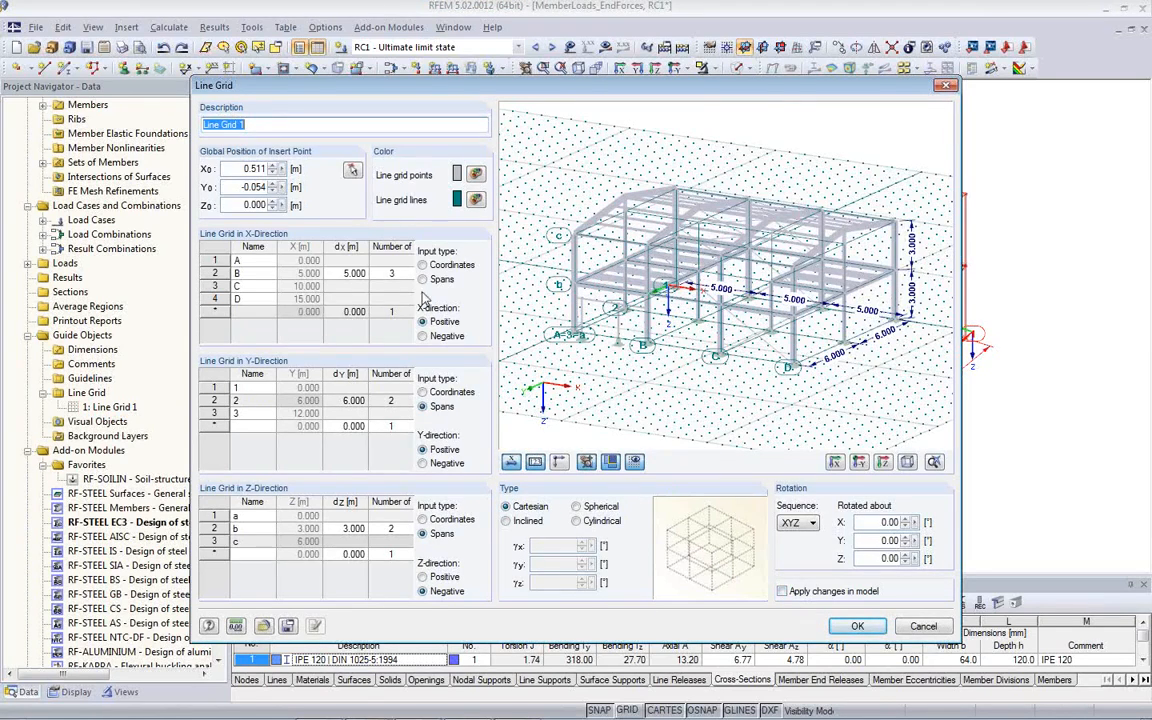
{"action": "left_click", "coordinate": [351, 173]}
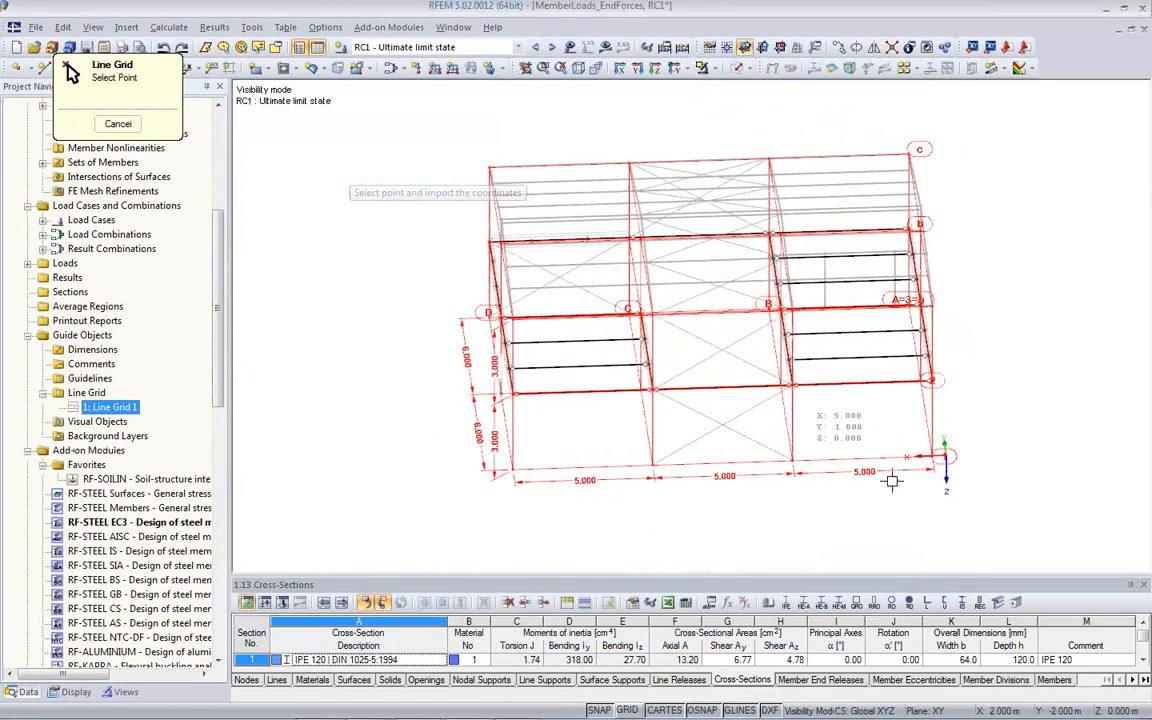
{"action": "scroll", "coordinate": [893, 481], "scroll_direction": "up", "scroll_amount": 8}
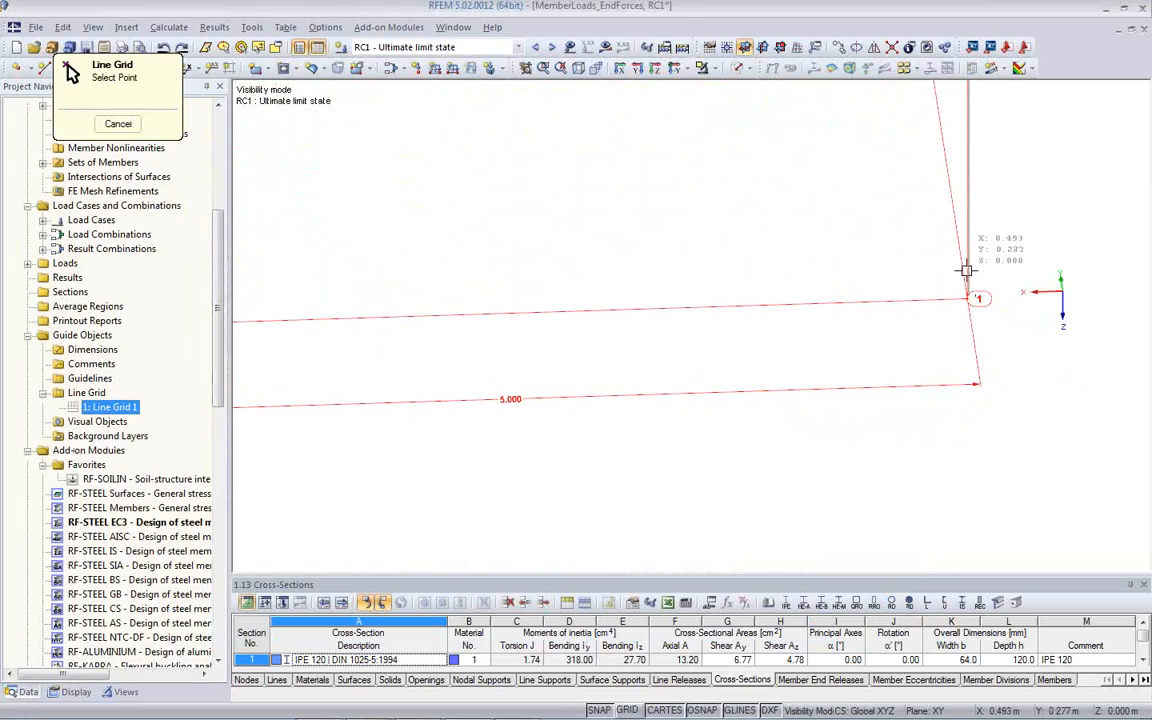
{"action": "scroll", "coordinate": [938, 360], "scroll_direction": "up", "scroll_amount": 5}
{"action": "scroll", "coordinate": [890, 400], "scroll_direction": "up", "scroll_amount": 2}
{"action": "left_click", "coordinate": [871, 347]}
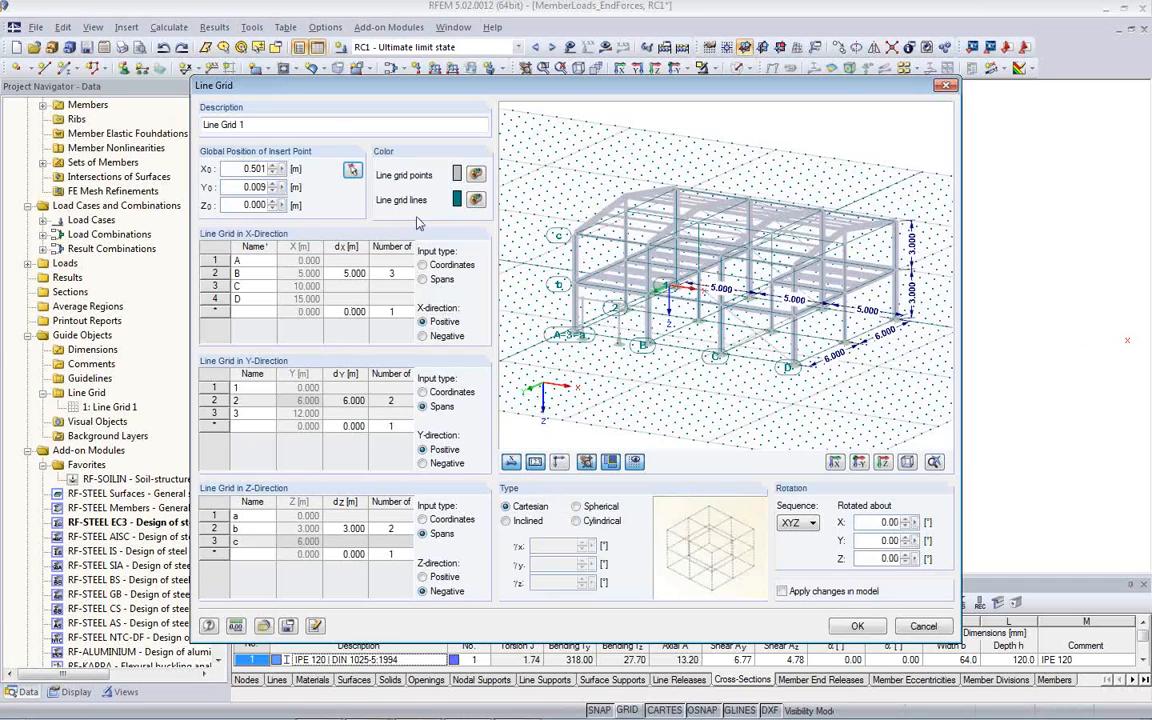
{"action": "left_click", "coordinate": [857, 626]}
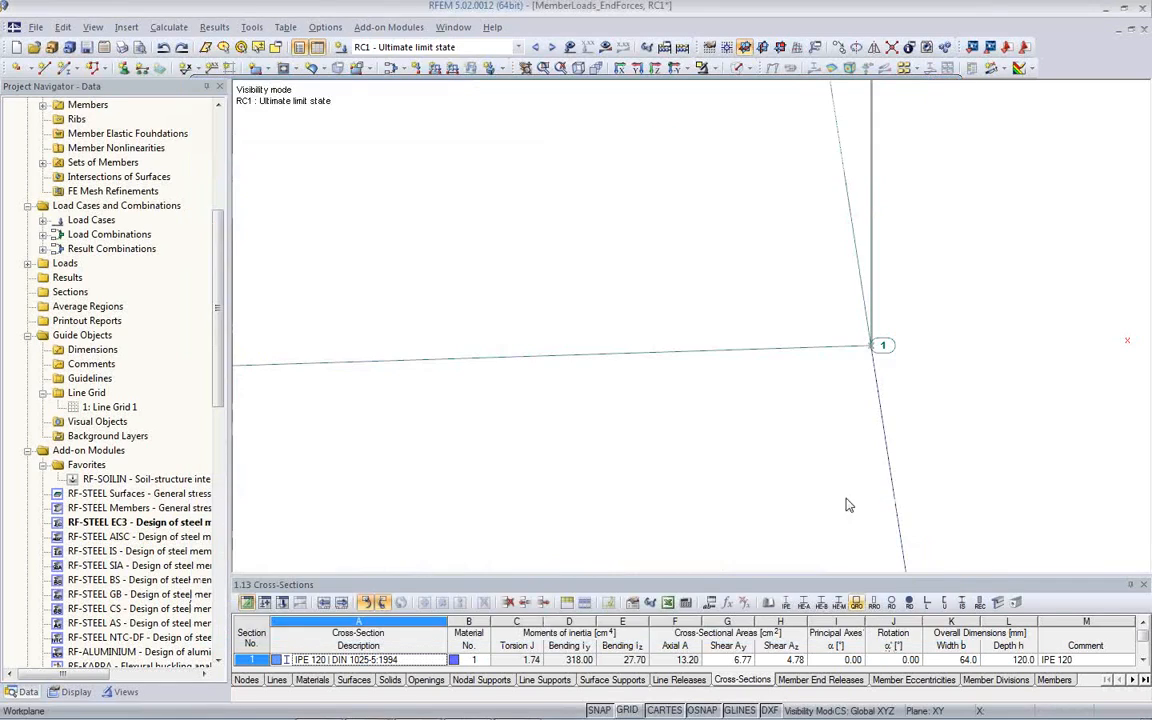
Step: Examine from several angles how the line grid's corner and intersections align with the column feet
{"action": "scroll", "coordinate": [860, 350], "scroll_direction": "down", "scroll_amount": 3}
{"action": "scroll", "coordinate": [862, 360], "scroll_direction": "down", "scroll_amount": 1}
{"action": "middle_click_drag", "start_coordinate": [864, 364], "coordinate": [988, 408], "text": "ctrl"}
{"action": "scroll", "coordinate": [857, 392], "scroll_direction": "down", "scroll_amount": 1}
{"action": "middle_click_drag", "start_coordinate": [500, 350], "coordinate": [509, 487]}
{"action": "scroll", "coordinate": [380, 415], "scroll_direction": "down", "scroll_amount": 5}
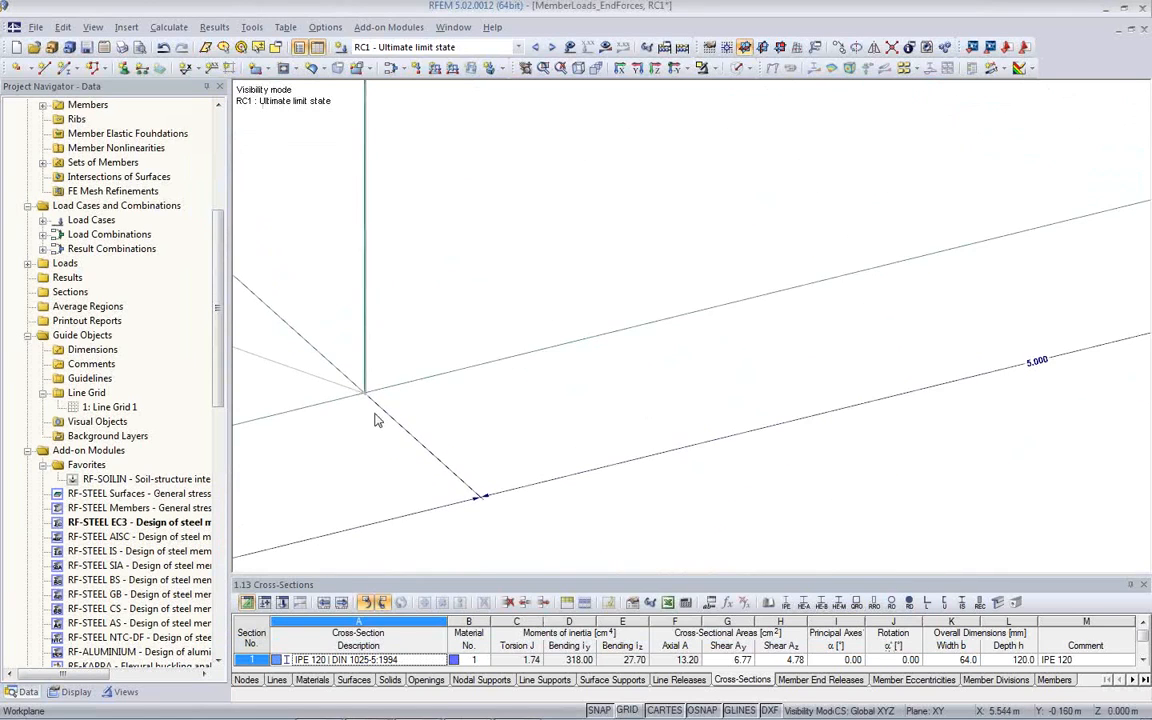
{"action": "scroll", "coordinate": [455, 422], "scroll_direction": "up", "scroll_amount": 4}
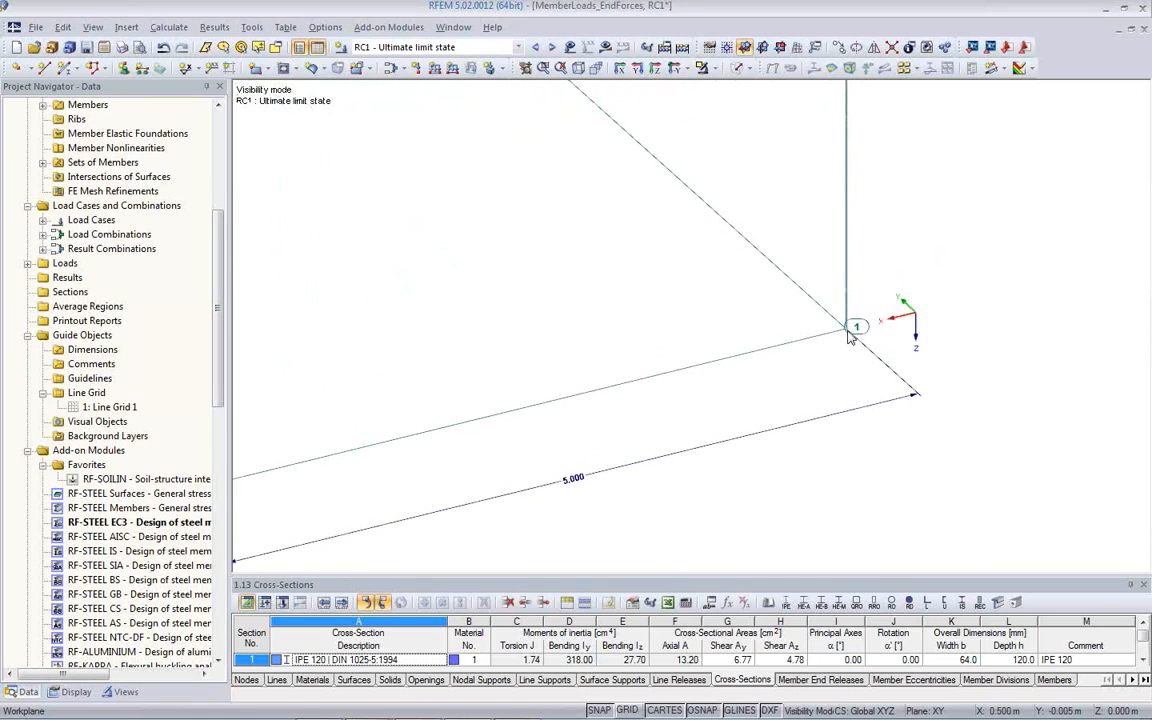
{"action": "middle_click_drag", "start_coordinate": [720, 396], "coordinate": [747, 437]}
{"action": "scroll", "coordinate": [746, 412], "scroll_direction": "down", "scroll_amount": 3}
{"action": "middle_click_drag", "start_coordinate": [632, 376], "coordinate": [666, 422], "text": "ctrl"}
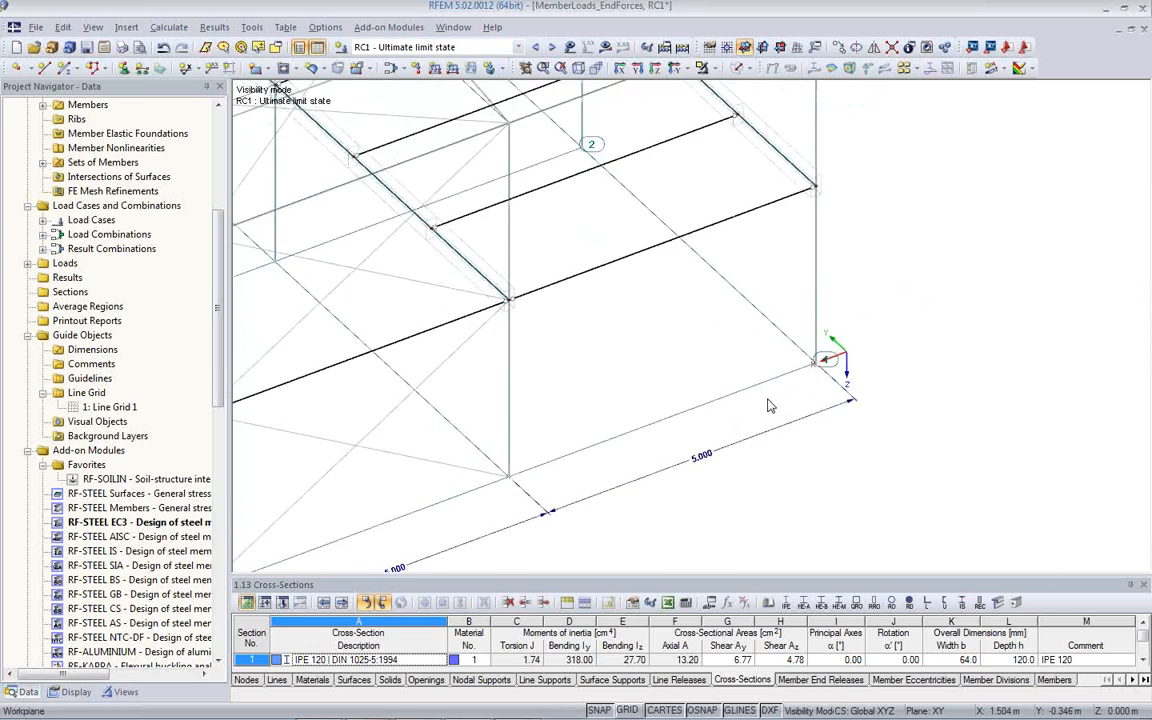
{"action": "scroll", "coordinate": [768, 400], "scroll_direction": "up", "scroll_amount": 1}
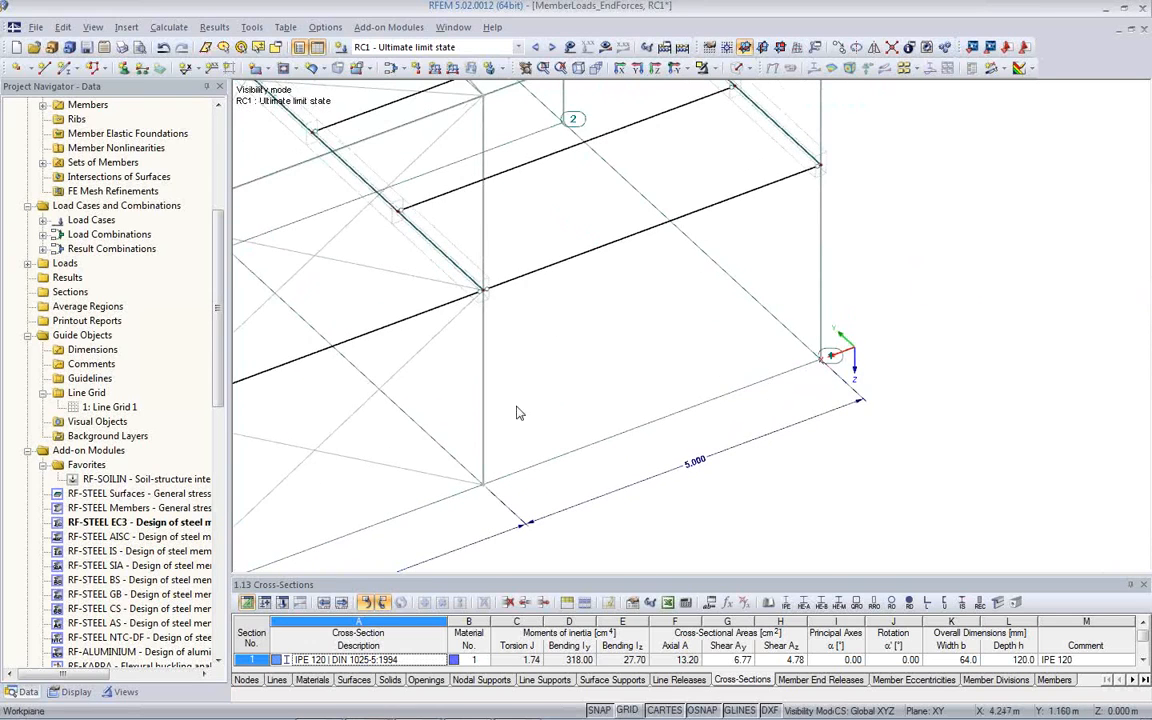
{"action": "scroll", "coordinate": [517, 413], "scroll_direction": "down", "scroll_amount": 1}
Step: Try changing Line Grid 1's X-direction spans to 6 m again with the changes applied in the model, and inspect the columns
{"action": "double_click", "coordinate": [110, 407]}
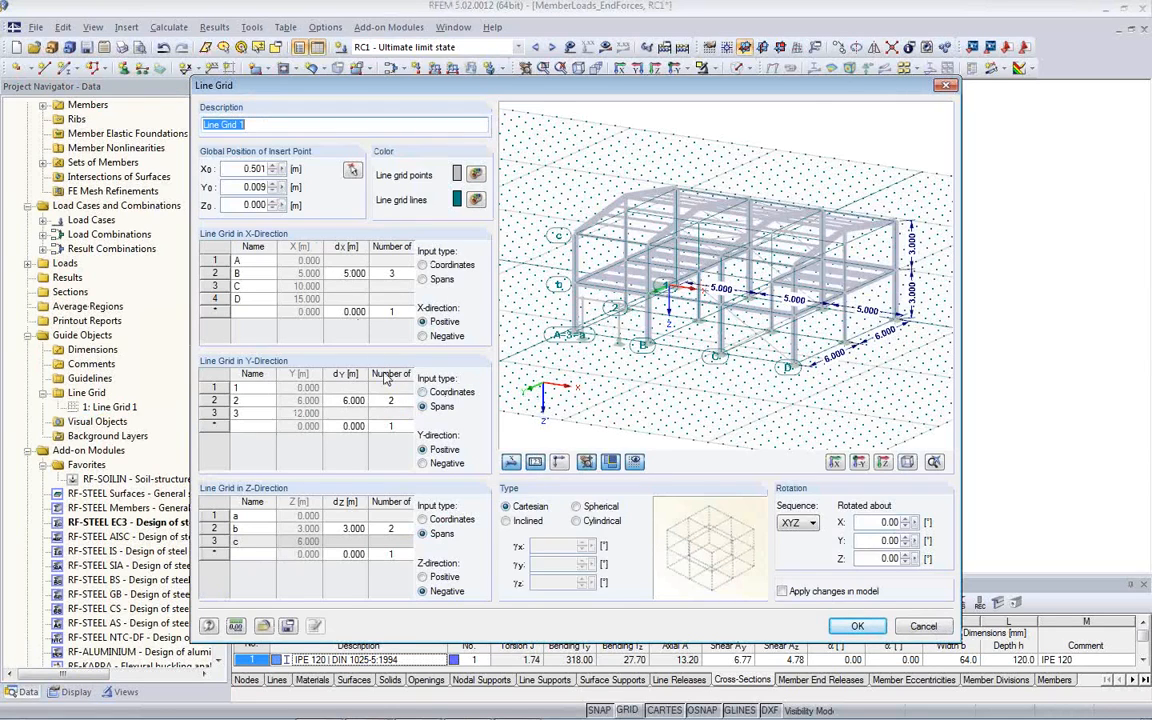
{"action": "left_click", "coordinate": [347, 273]}
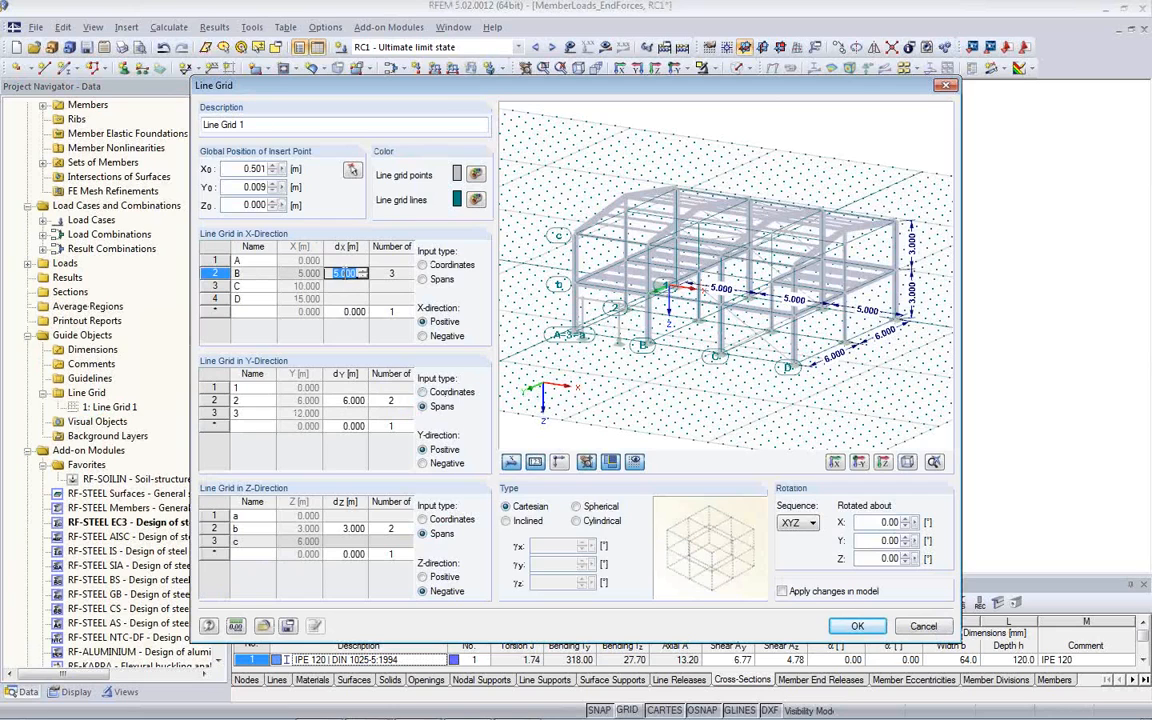
{"action": "type", "text": "6"}
{"action": "key", "text": "Tab"}
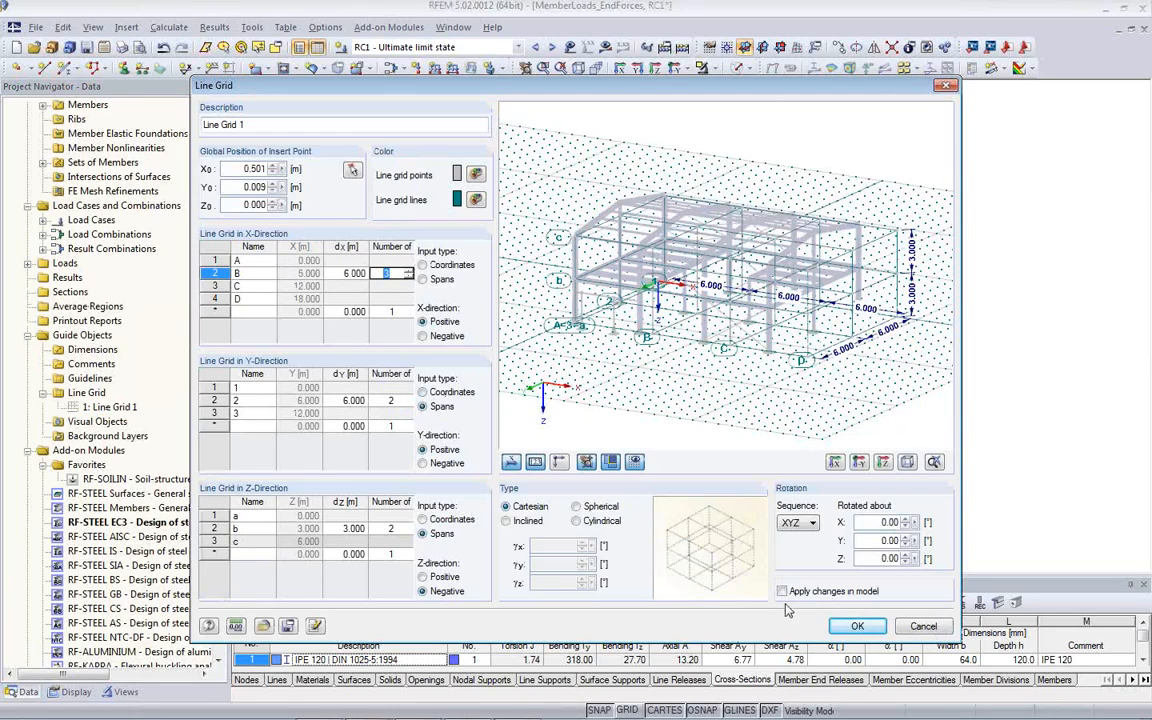
{"action": "left_click", "coordinate": [782, 591]}
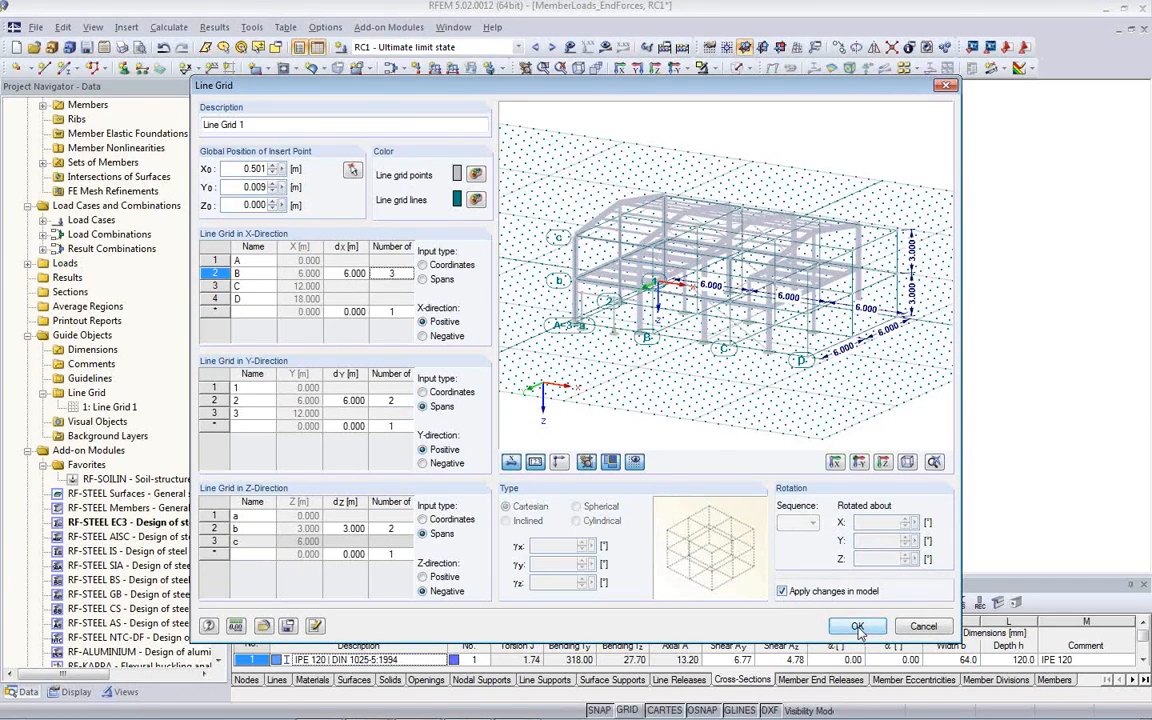
{"action": "left_click", "coordinate": [858, 628]}
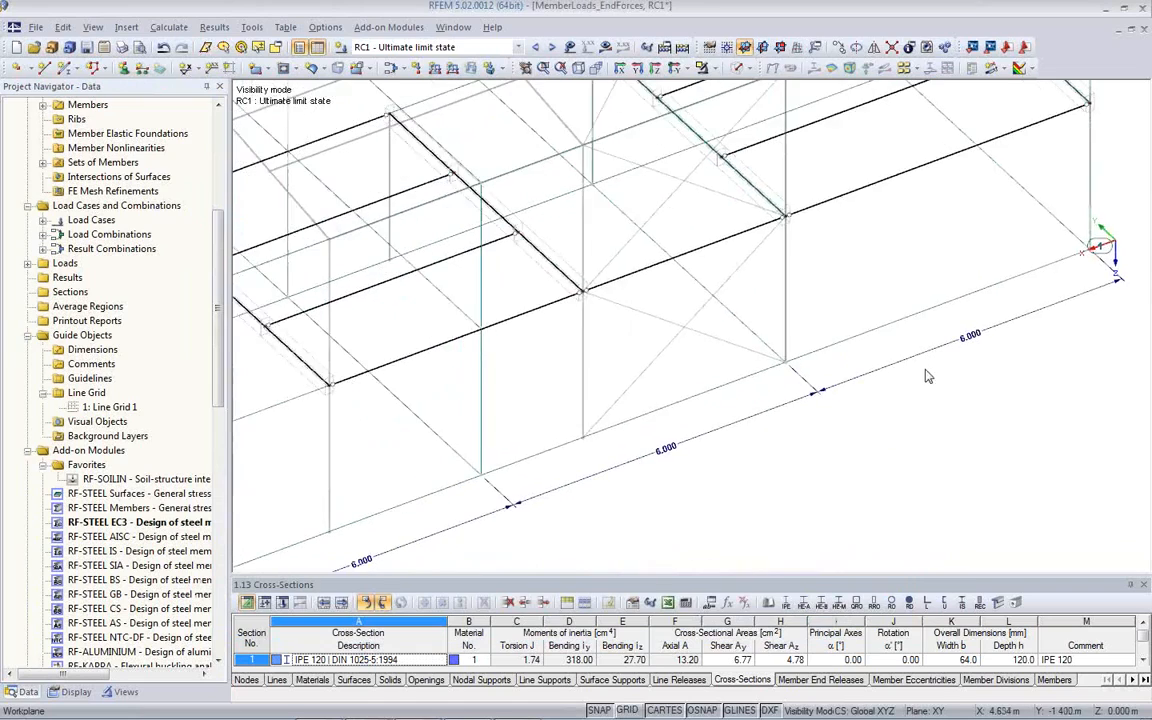
{"action": "scroll", "coordinate": [836, 340], "scroll_direction": "down", "scroll_amount": 3}
{"action": "scroll", "coordinate": [890, 387], "scroll_direction": "up", "scroll_amount": 2}
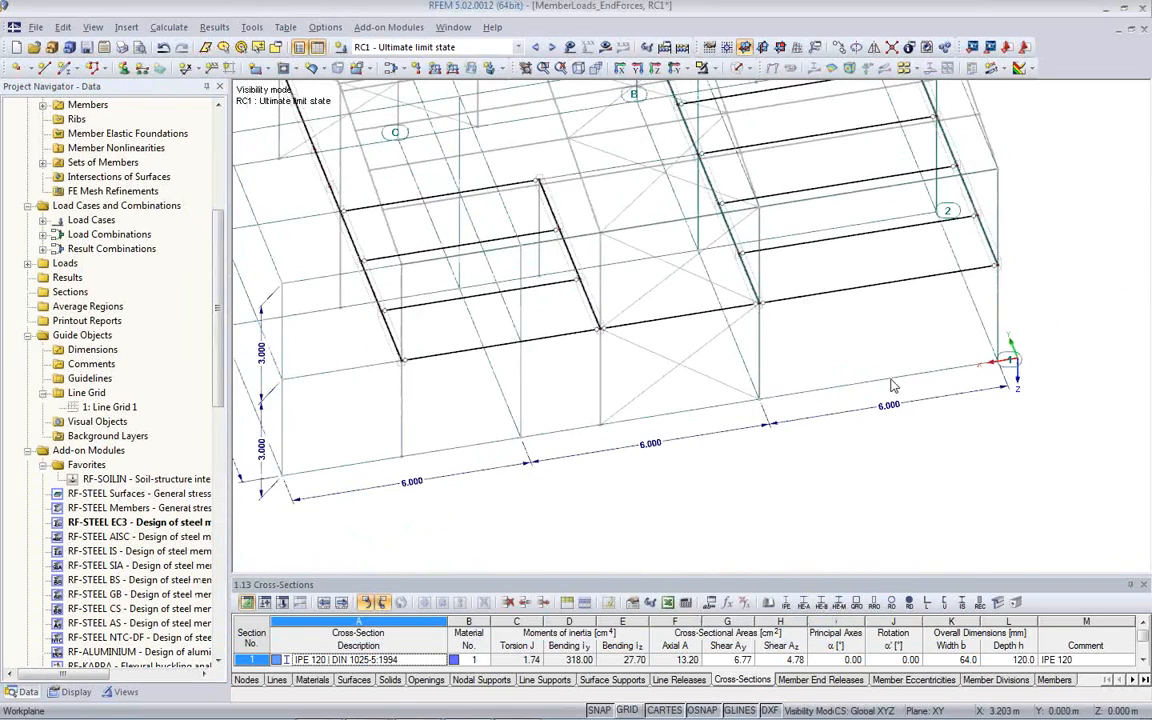
{"action": "scroll", "coordinate": [893, 387], "scroll_direction": "up", "scroll_amount": 3}
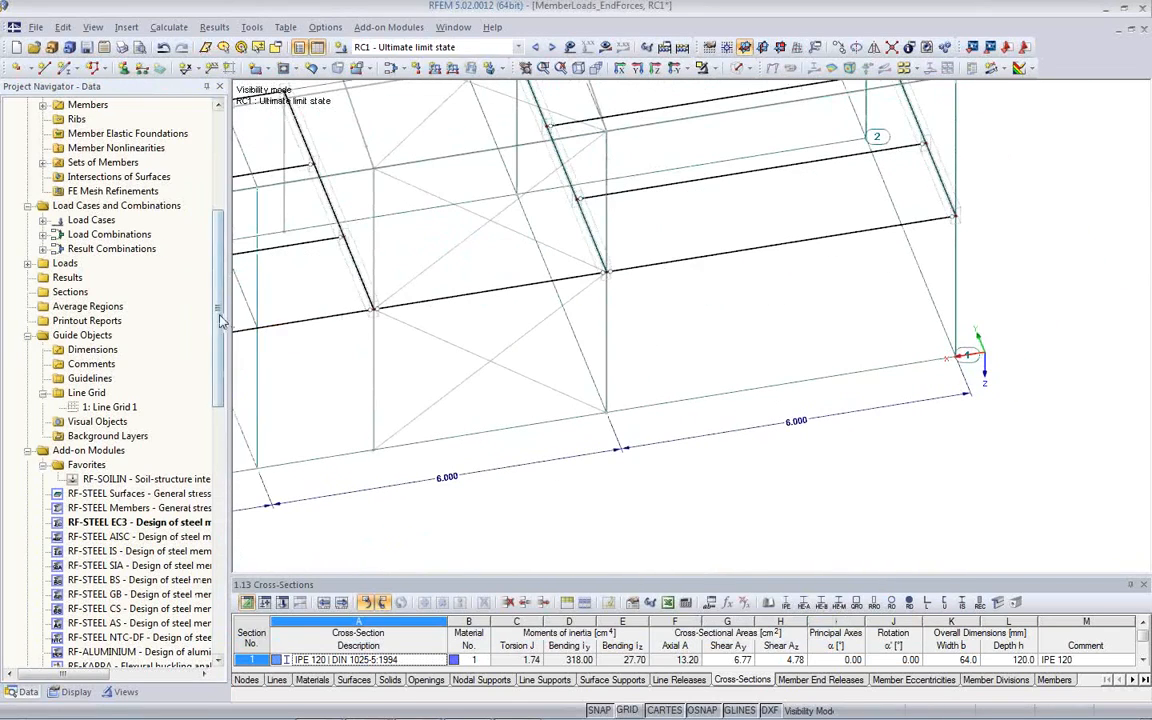
Step: Open the display settings and examine the line grid's origin corner and the whole hall, ending in an isometric view
{"action": "left_click_drag", "start_coordinate": [221, 320], "coordinate": [222, 186]}
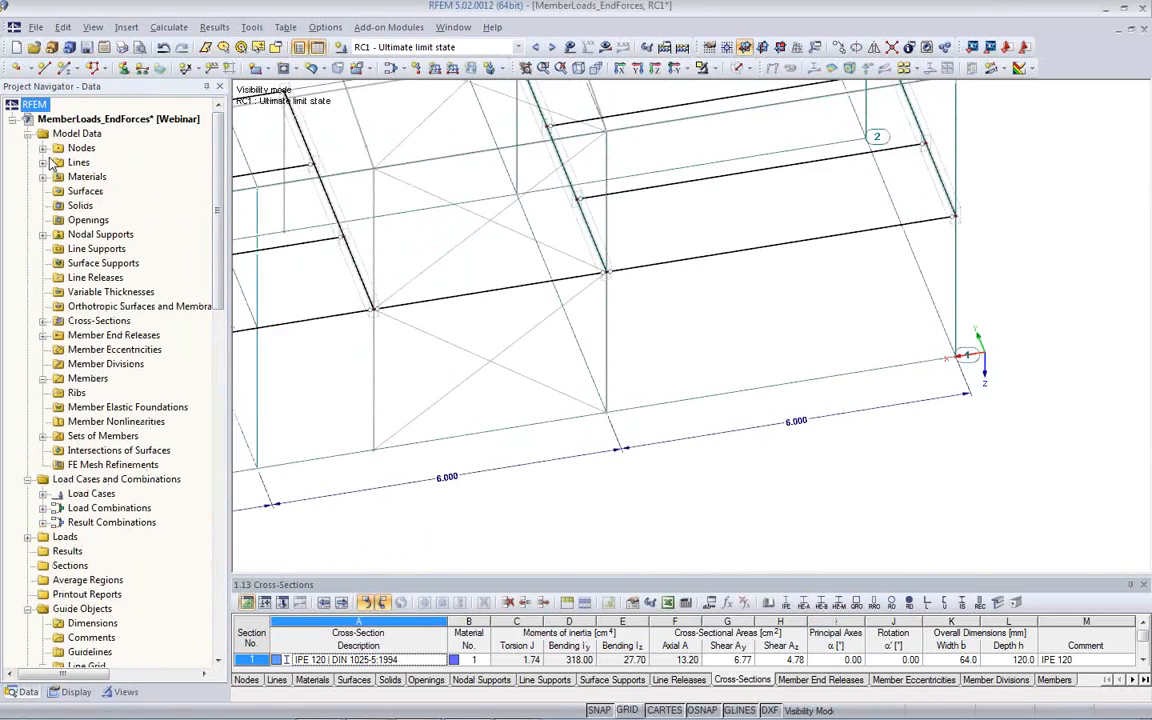
{"action": "left_click", "coordinate": [72, 692]}
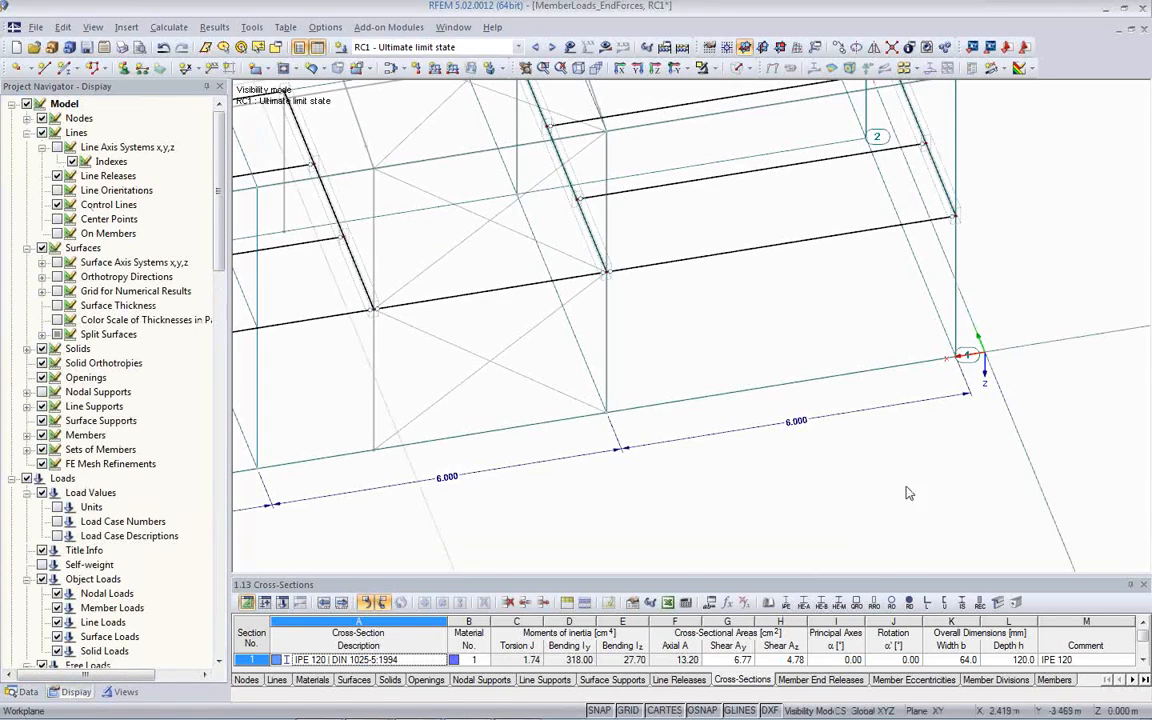
{"action": "scroll", "coordinate": [866, 380], "scroll_direction": "up", "scroll_amount": 3}
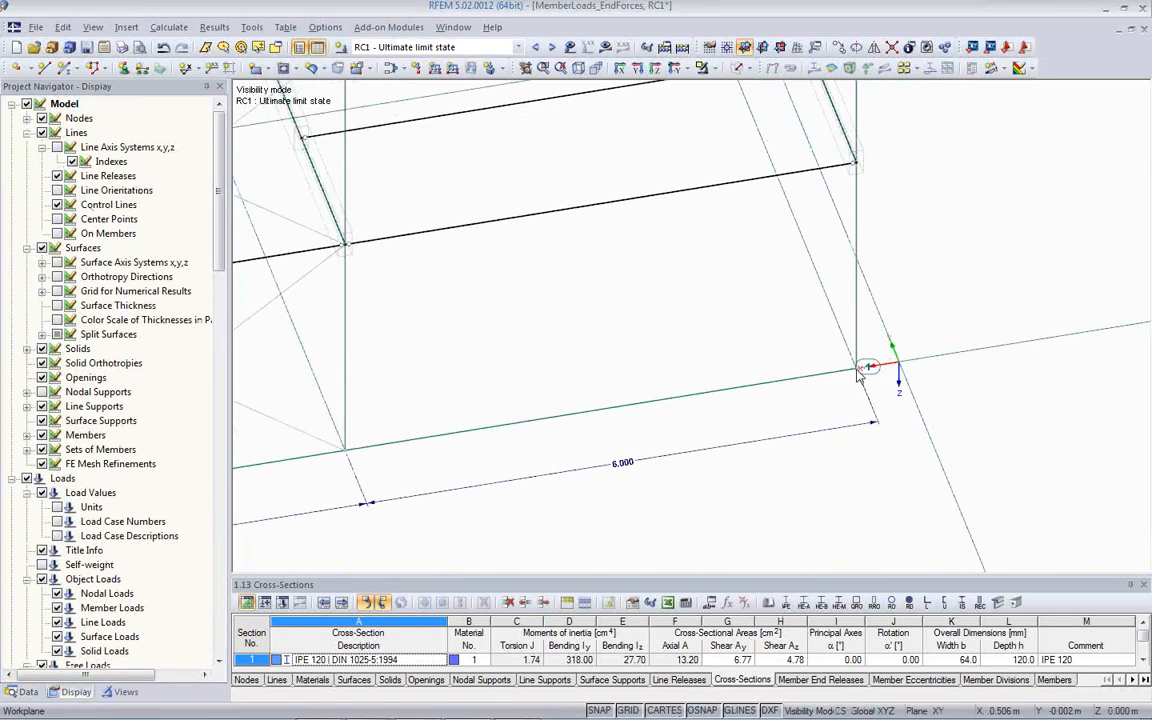
{"action": "scroll", "coordinate": [866, 392], "scroll_direction": "down", "scroll_amount": 5}
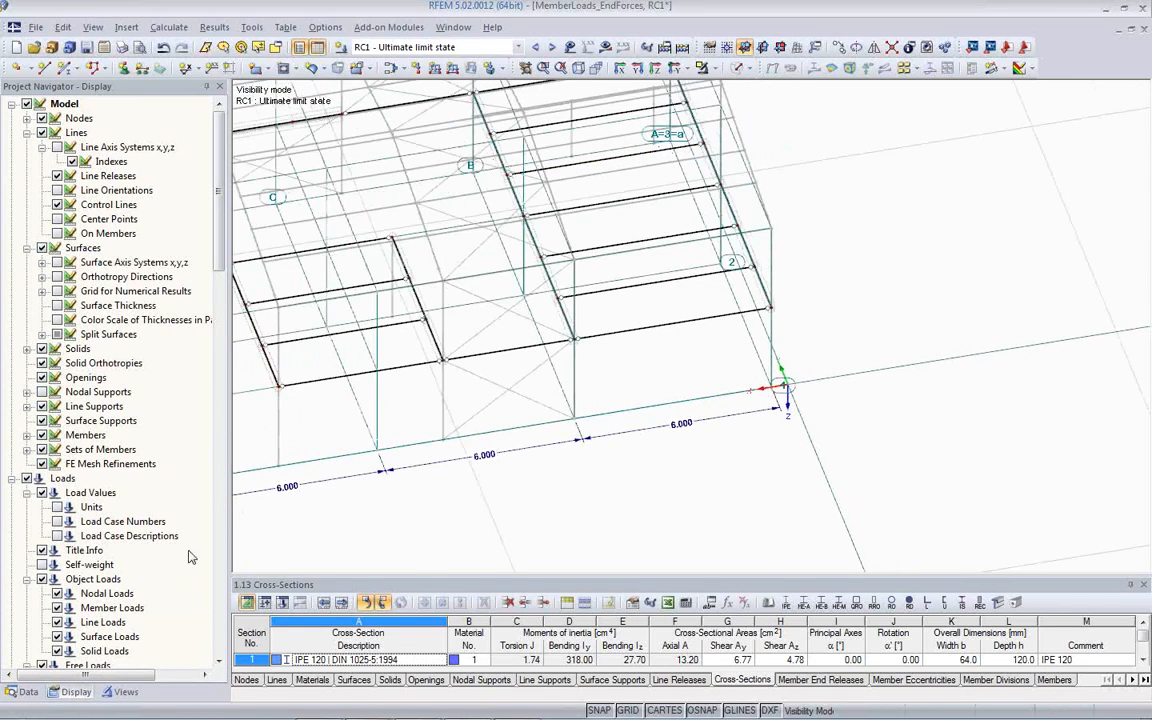
{"action": "middle_click_drag", "start_coordinate": [333, 493], "coordinate": [263, 334], "text": "ctrl"}
{"action": "scroll", "coordinate": [267, 336], "scroll_direction": "down", "scroll_amount": 2}
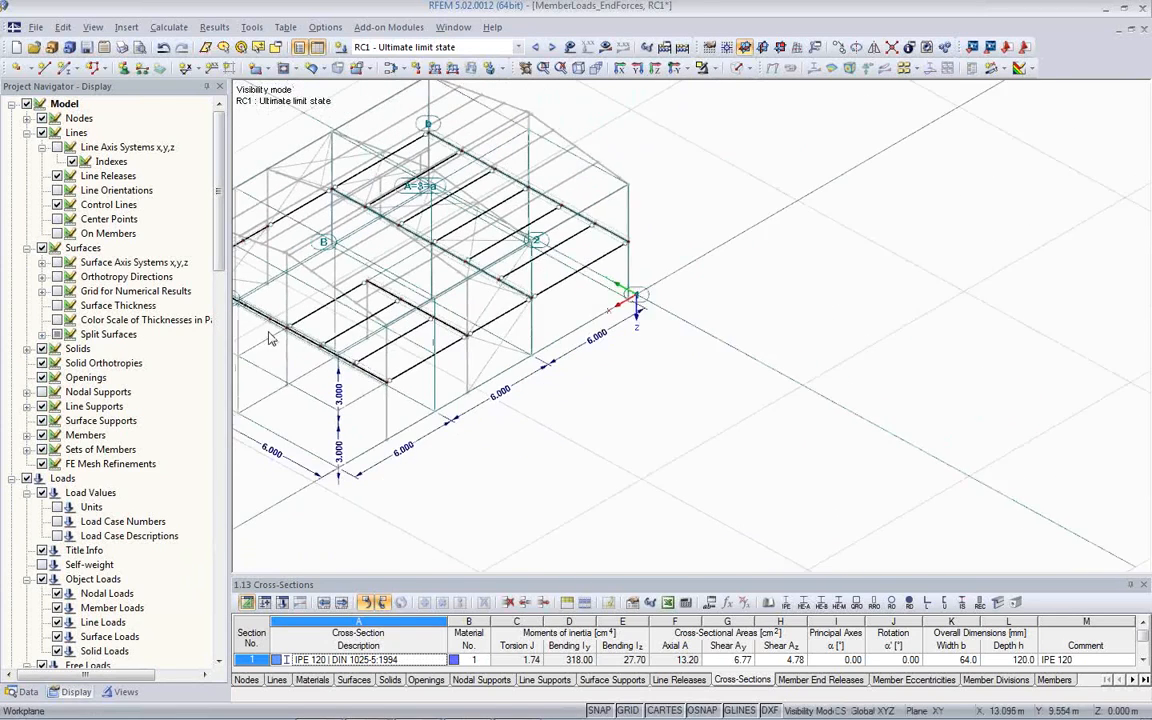
{"action": "scroll", "coordinate": [270, 338], "scroll_direction": "down", "scroll_amount": 1}
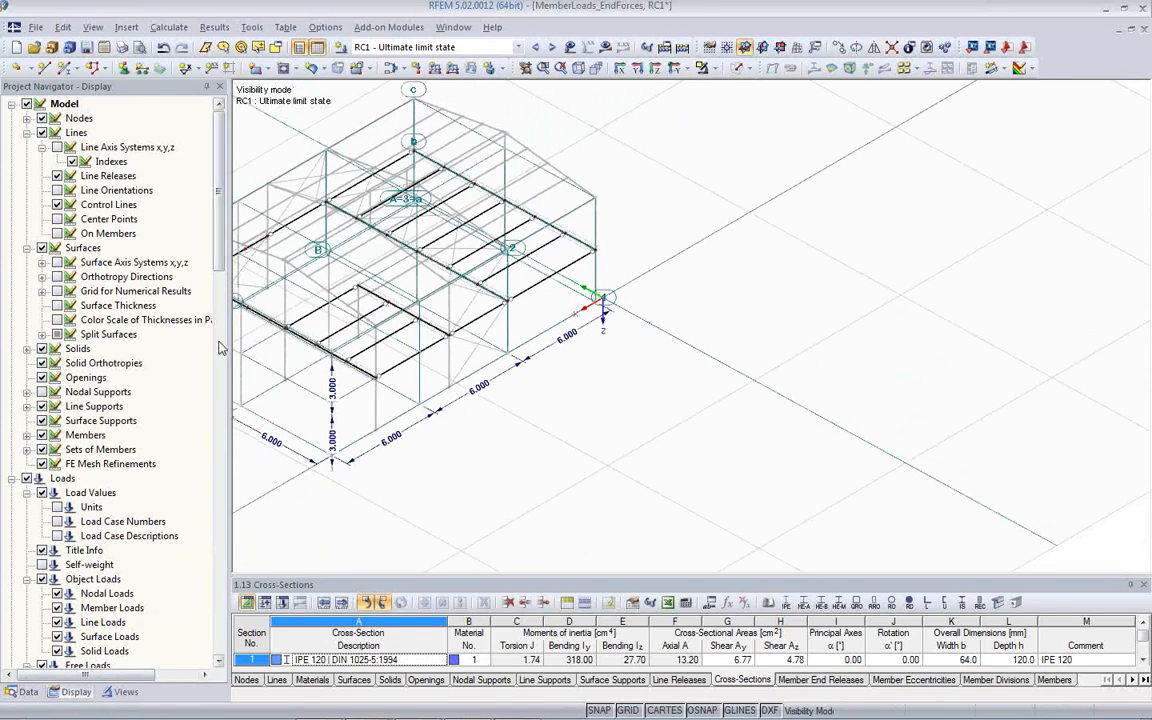
{"action": "middle_click_drag", "start_coordinate": [503, 360], "coordinate": [810, 397]}
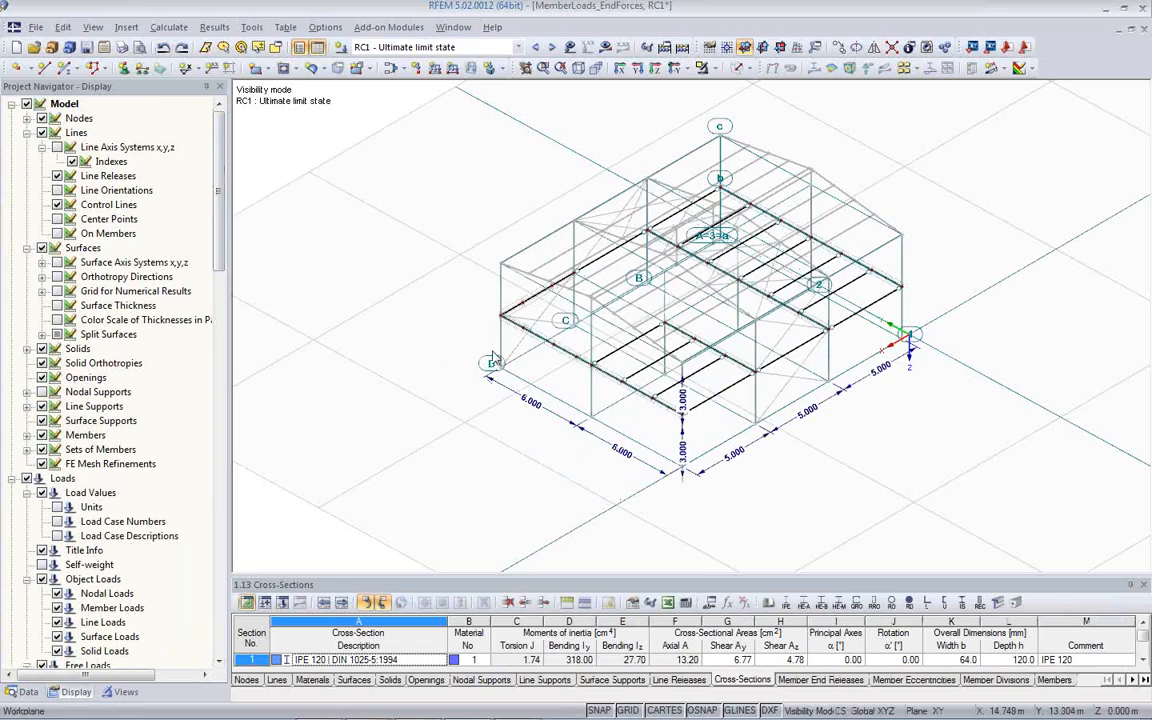
{"action": "left_click", "coordinate": [579, 69]}
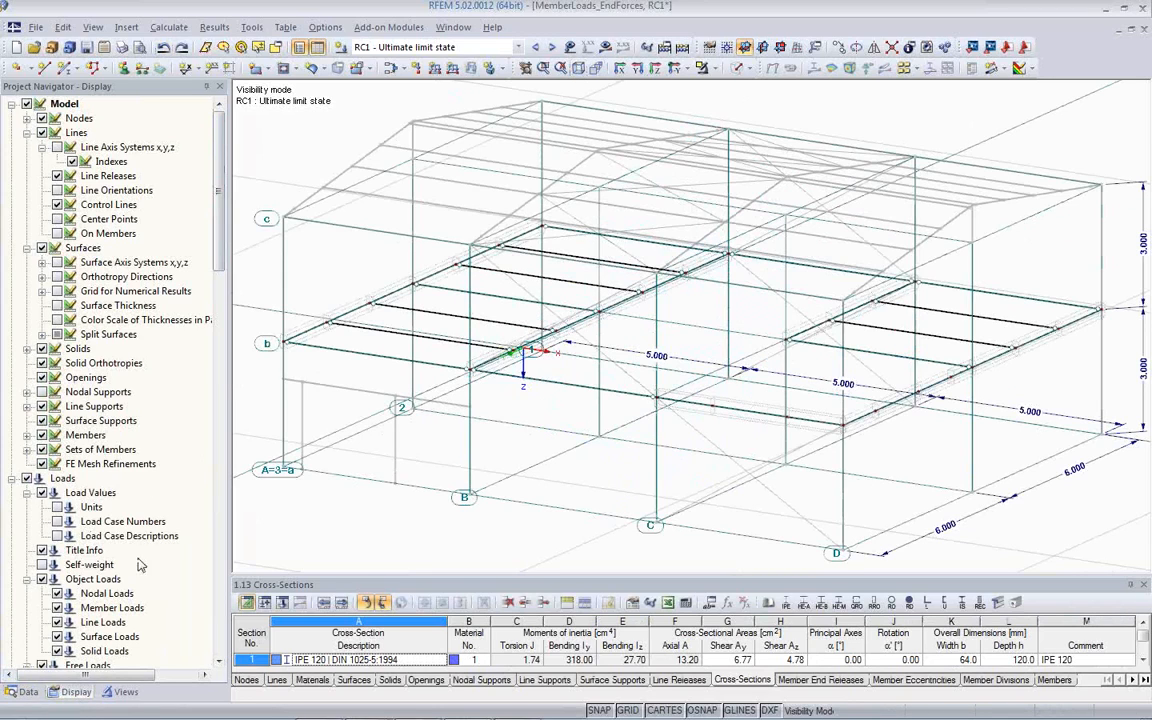
Step: Hide the line grids in the guide object display settings
{"action": "scroll", "coordinate": [117, 476], "scroll_direction": "down", "scroll_amount": 5}
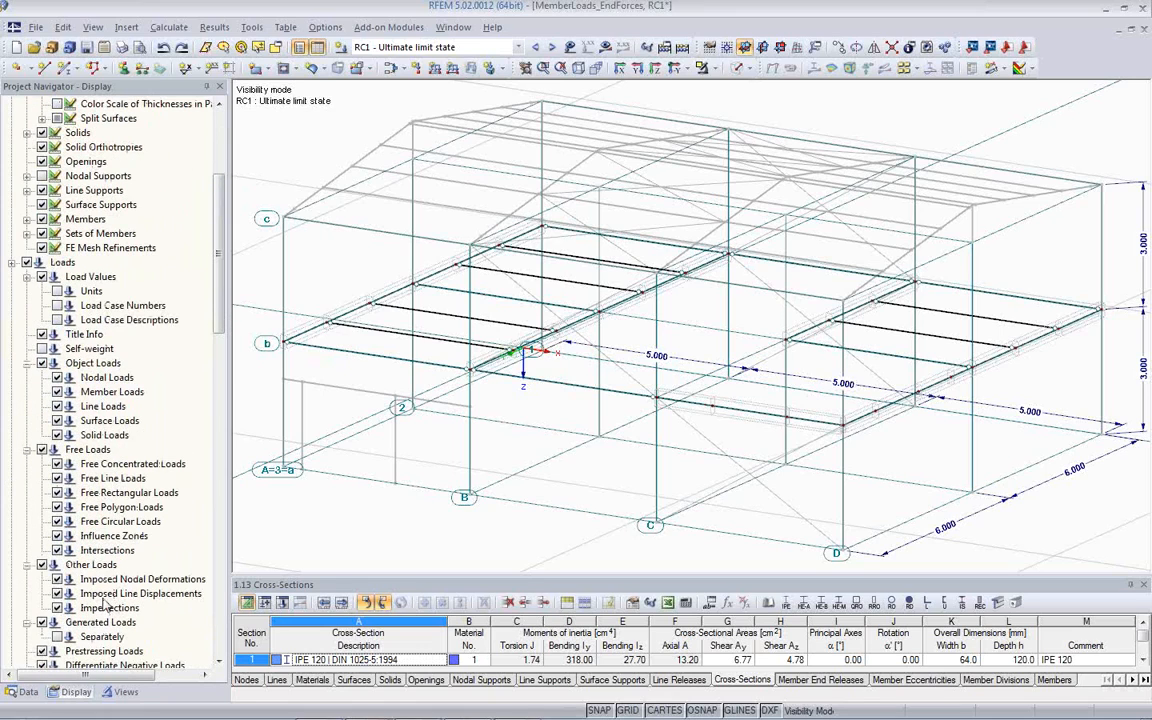
{"action": "scroll", "coordinate": [105, 602], "scroll_direction": "down", "scroll_amount": 4}
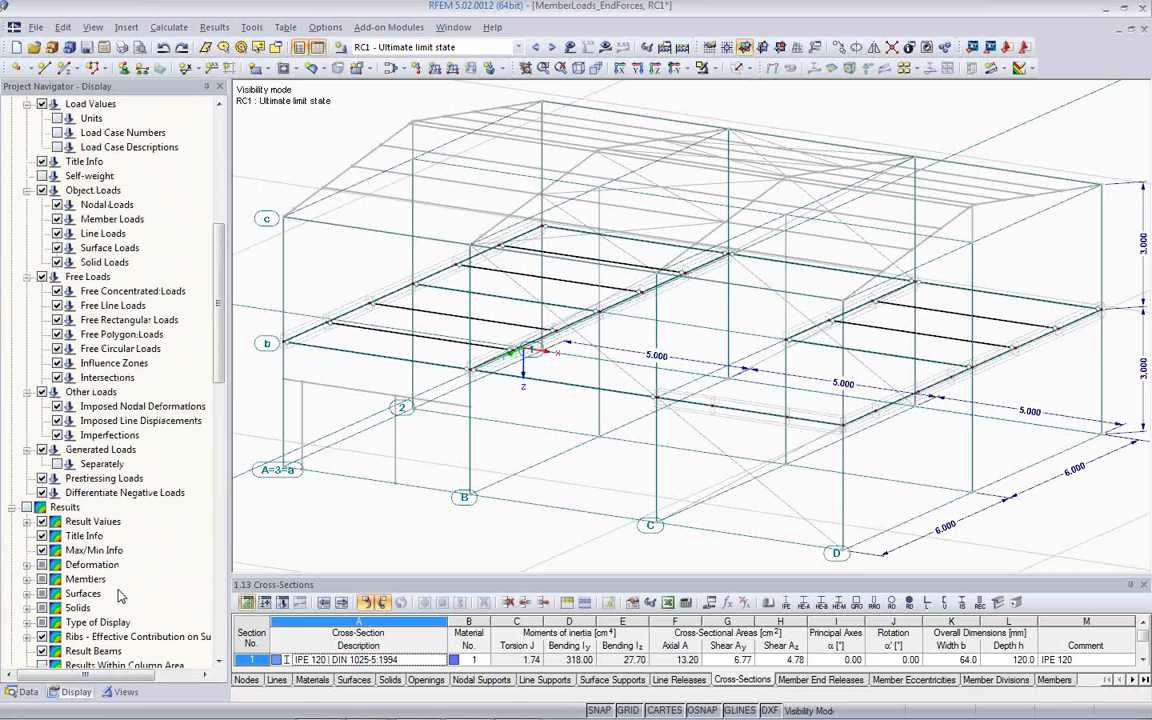
{"action": "scroll", "coordinate": [119, 578], "scroll_direction": "down", "scroll_amount": 5}
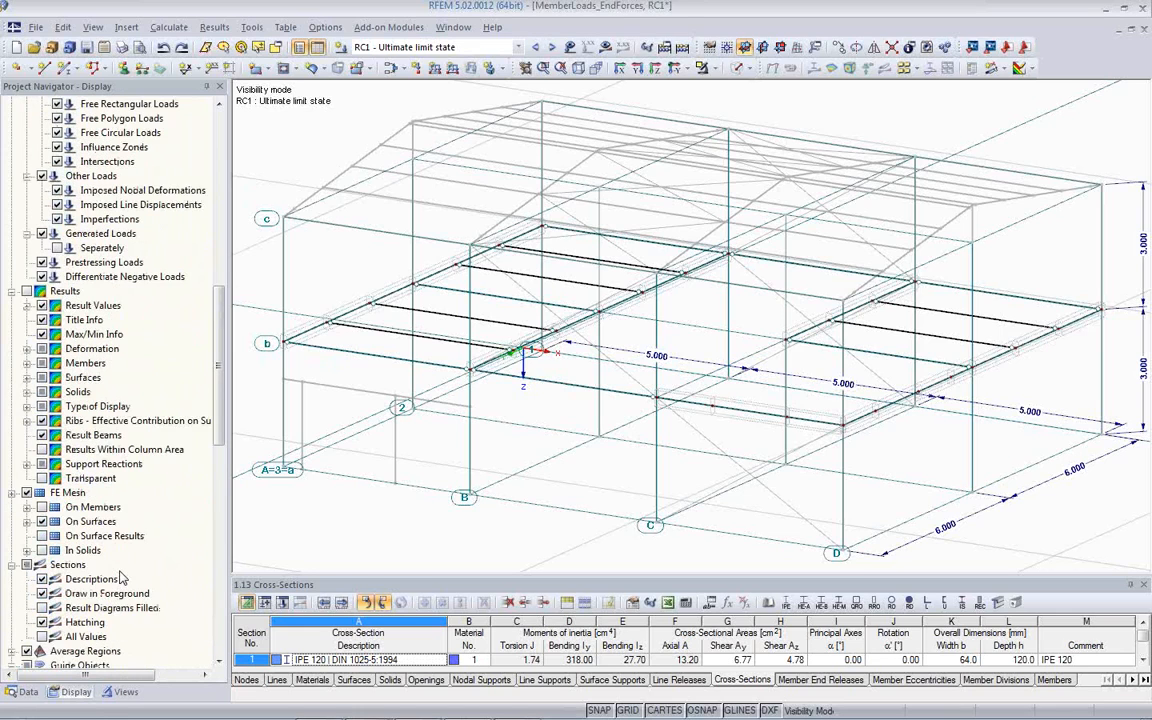
{"action": "scroll", "coordinate": [122, 578], "scroll_direction": "down", "scroll_amount": 1}
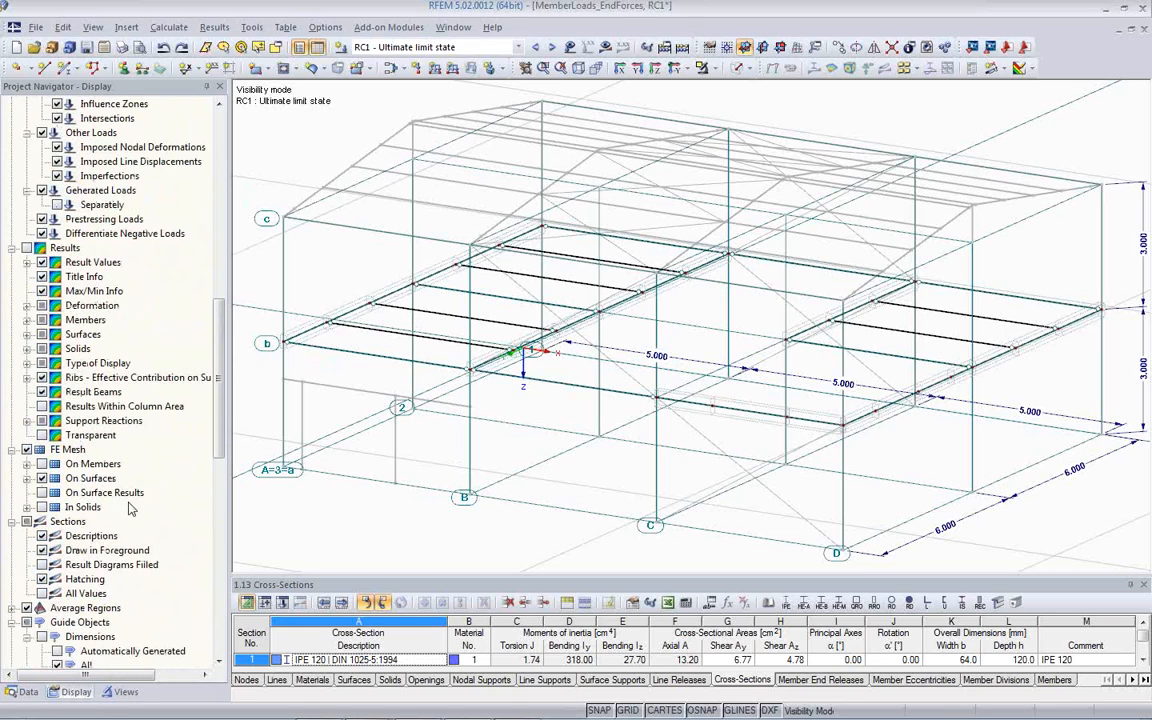
{"action": "scroll", "coordinate": [128, 510], "scroll_direction": "down", "scroll_amount": 4}
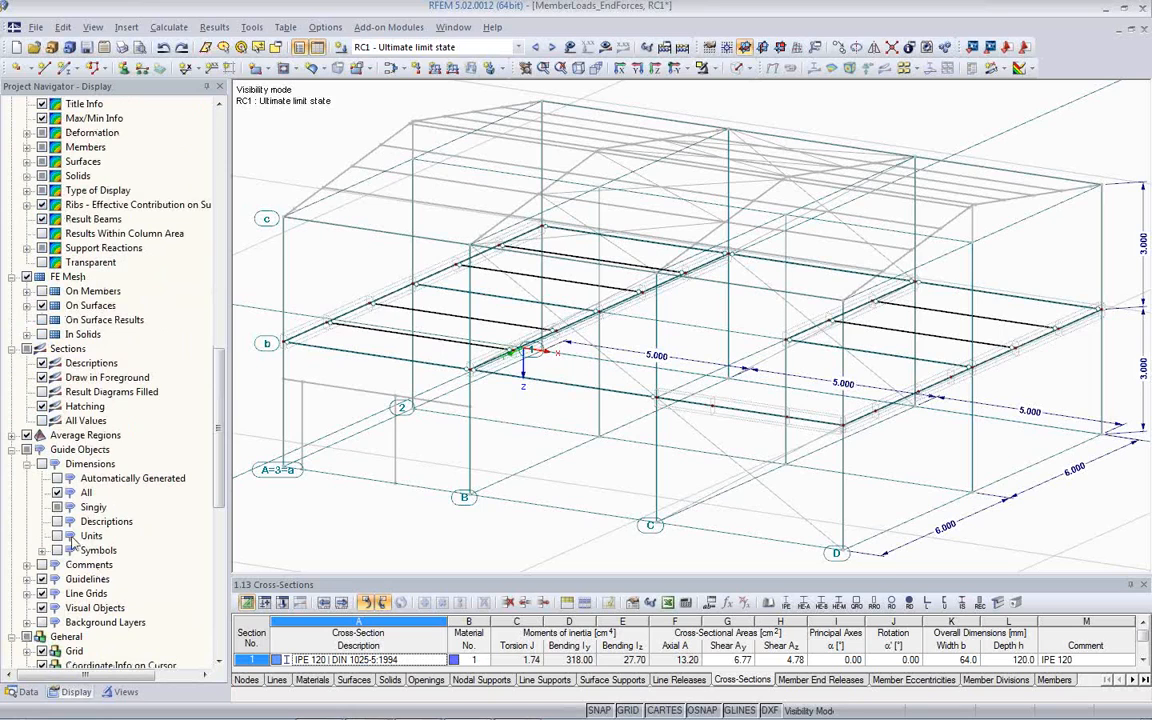
{"action": "left_click", "coordinate": [42, 595]}
Step: Cancel the visibility mode so that the complete hall model is active
{"action": "middle_click_drag", "start_coordinate": [404, 534], "coordinate": [412, 499]}
{"action": "left_click", "coordinate": [713, 68]}
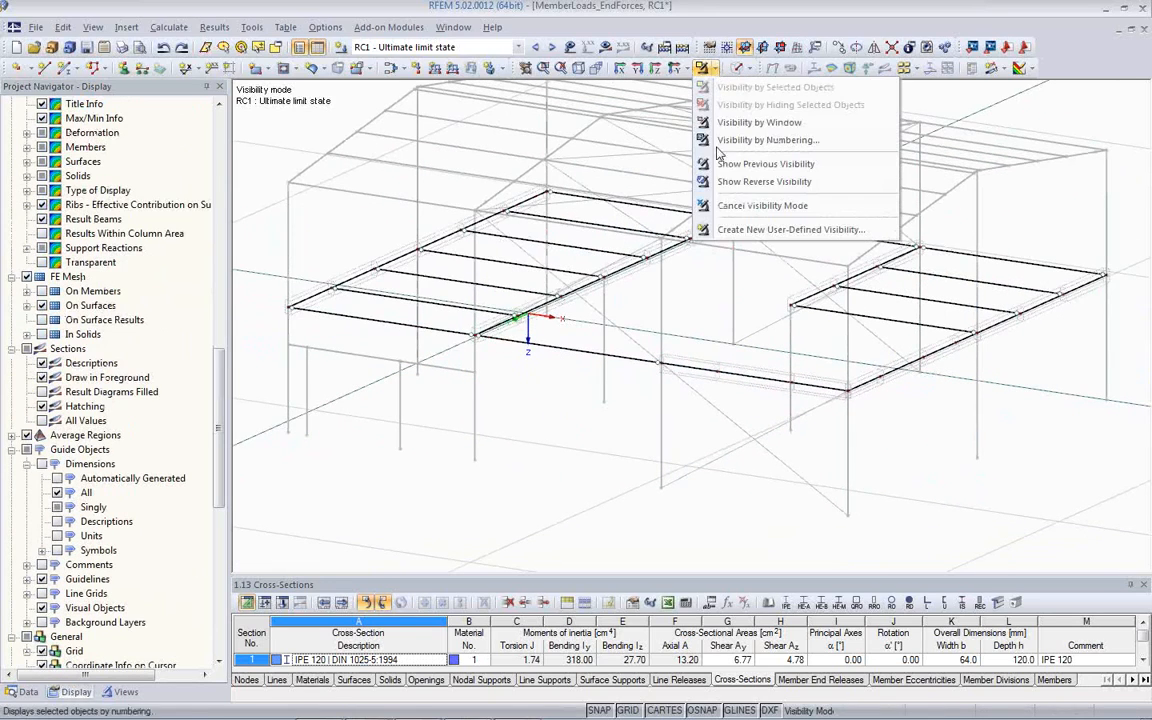
{"action": "left_click", "coordinate": [722, 204]}
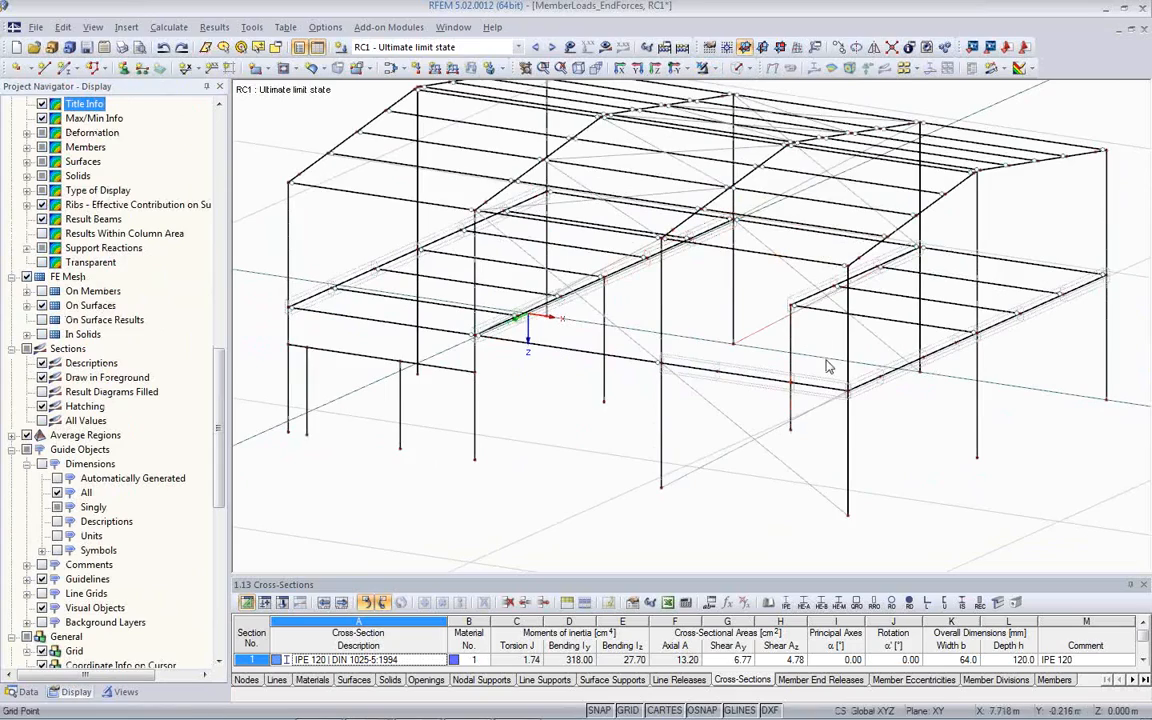
Step: Edit Line Grid 1 and pick the base node of the corner column beside the origin as its insert point
{"action": "middle_click_drag", "start_coordinate": [891, 433], "coordinate": [30, 446]}
{"action": "scroll", "coordinate": [408, 430], "scroll_direction": "down", "scroll_amount": 2}
{"action": "scroll", "coordinate": [930, 448], "scroll_direction": "up", "scroll_amount": 5}
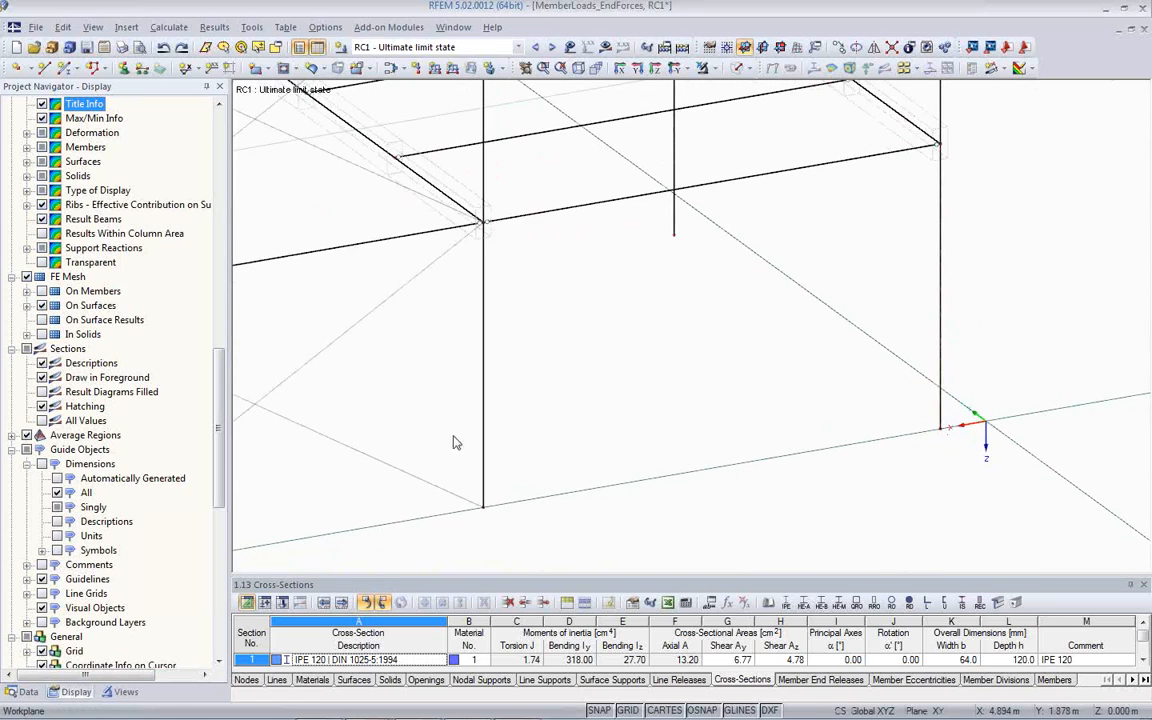
{"action": "left_click", "coordinate": [36, 693]}
{"action": "scroll", "coordinate": [88, 530], "scroll_direction": "down", "scroll_amount": 3}
{"action": "double_click", "coordinate": [95, 551]}
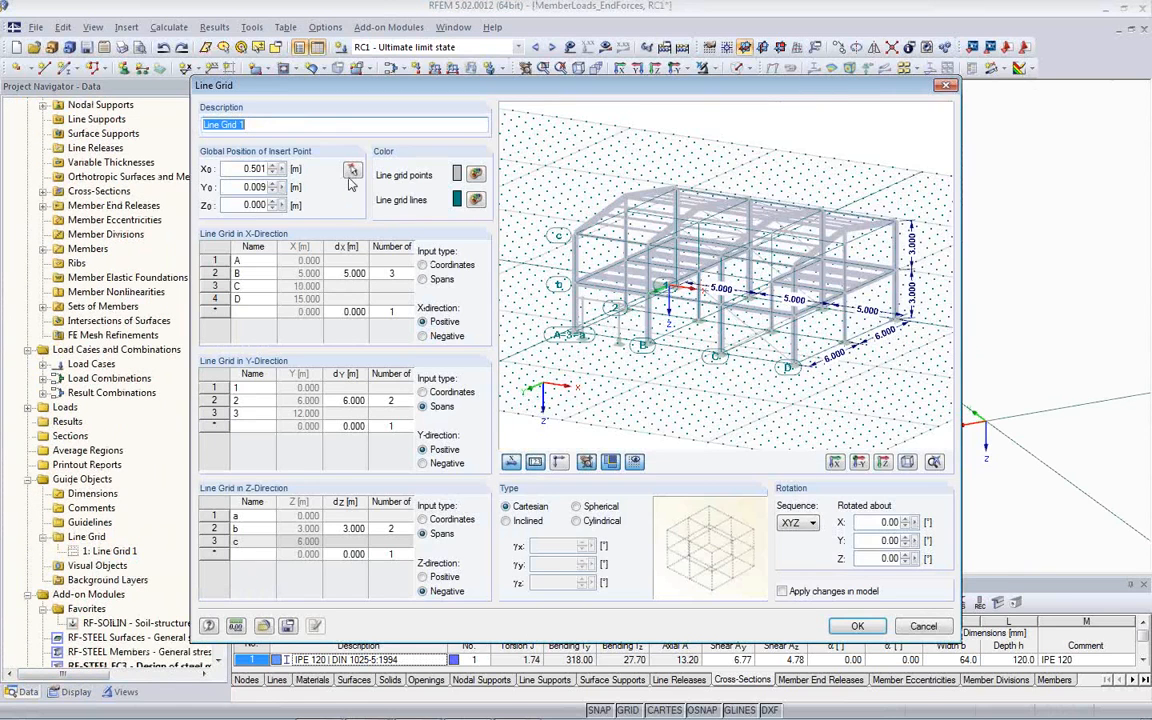
{"action": "left_click", "coordinate": [319, 165]}
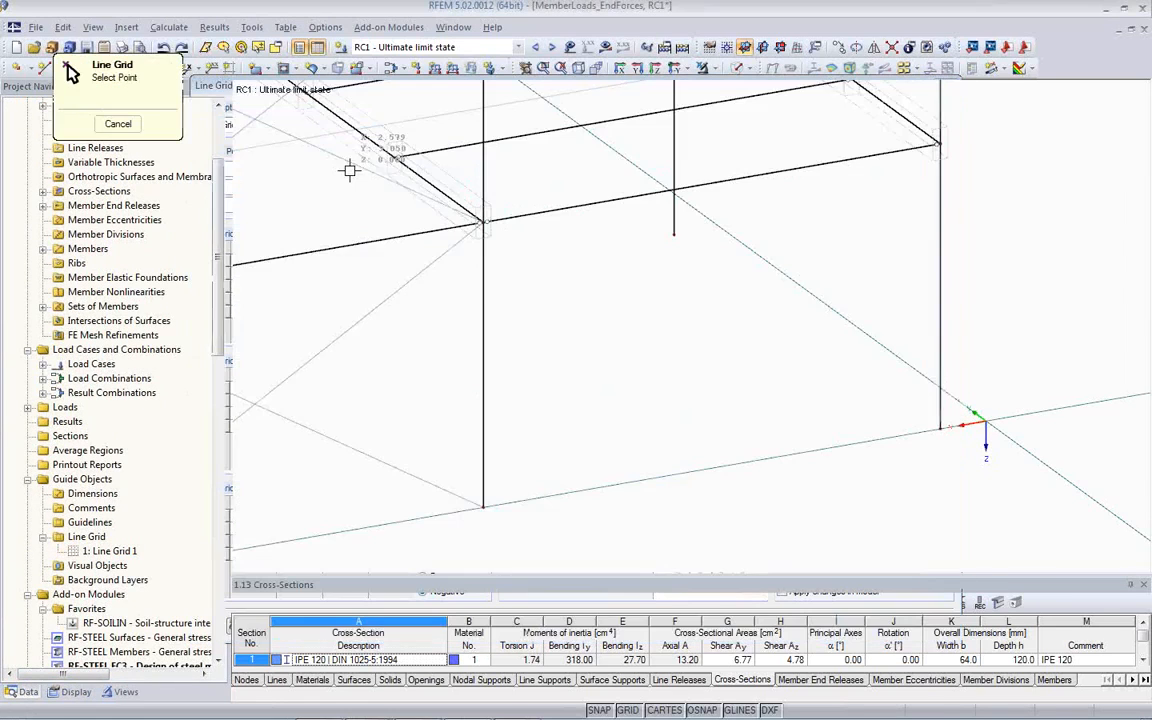
{"action": "left_click", "coordinate": [937, 430]}
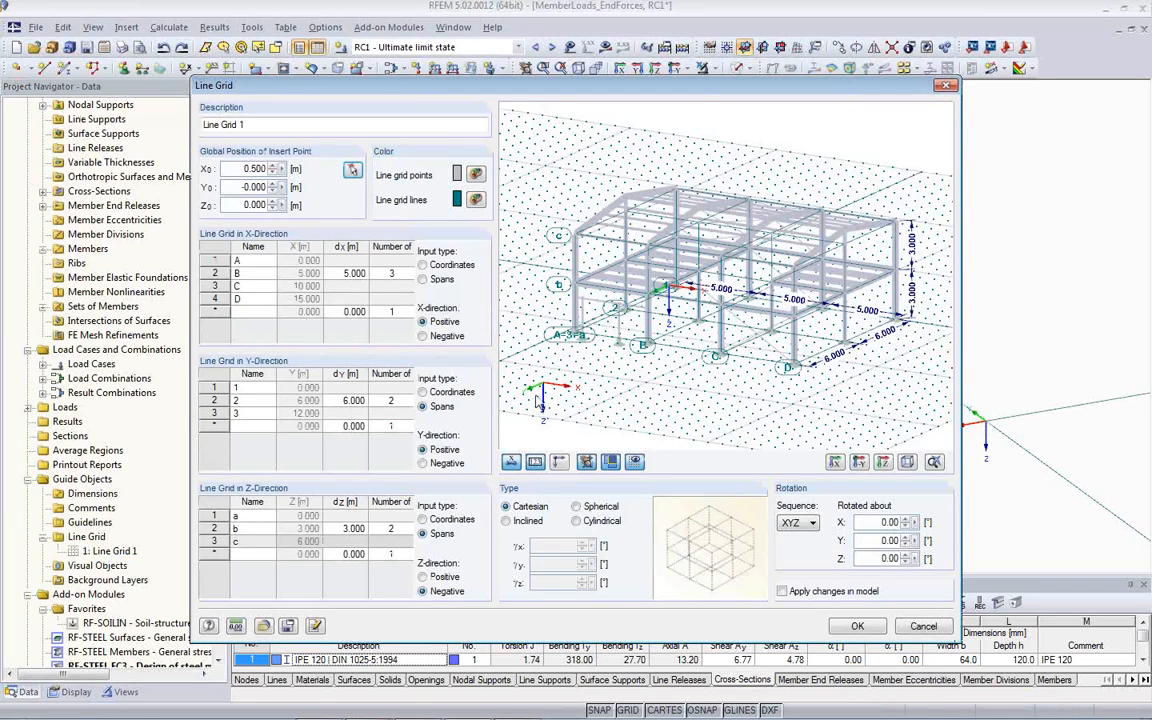
Step: Try setting Line Grid 1's X-direction spans to 6 m with the changes applied in the model, and inspect the columns from several sides
{"action": "left_click", "coordinate": [348, 273]}
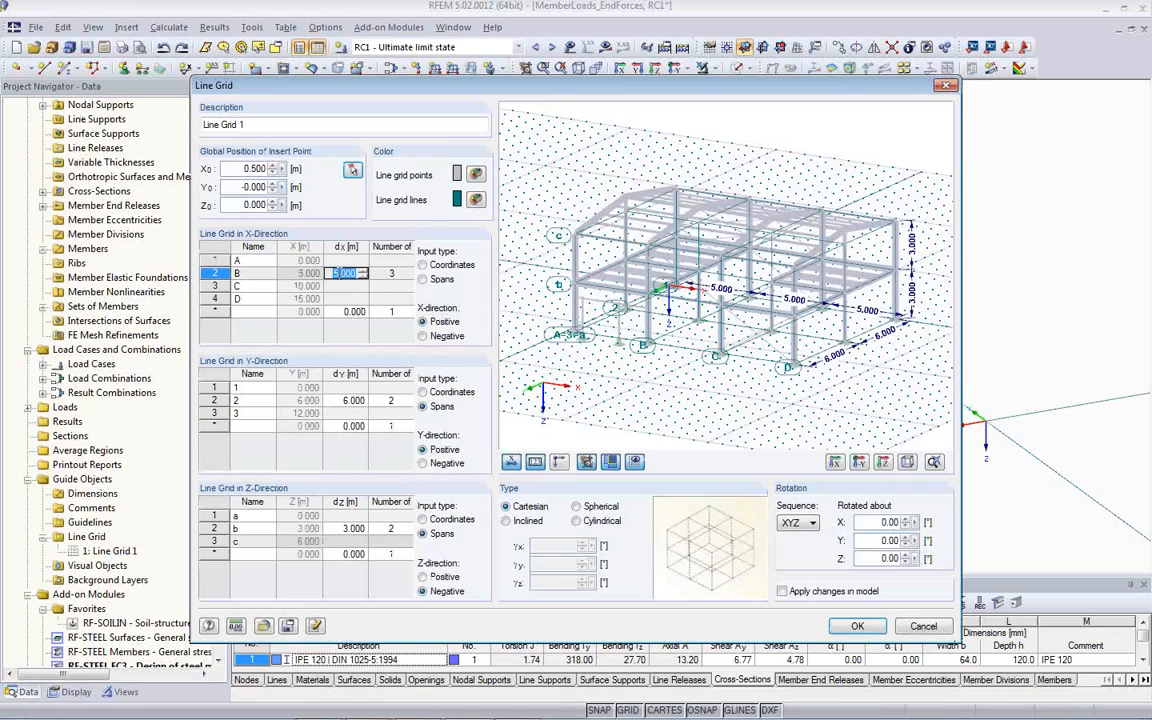
{"action": "type", "text": "6"}
{"action": "key", "text": "Tab"}
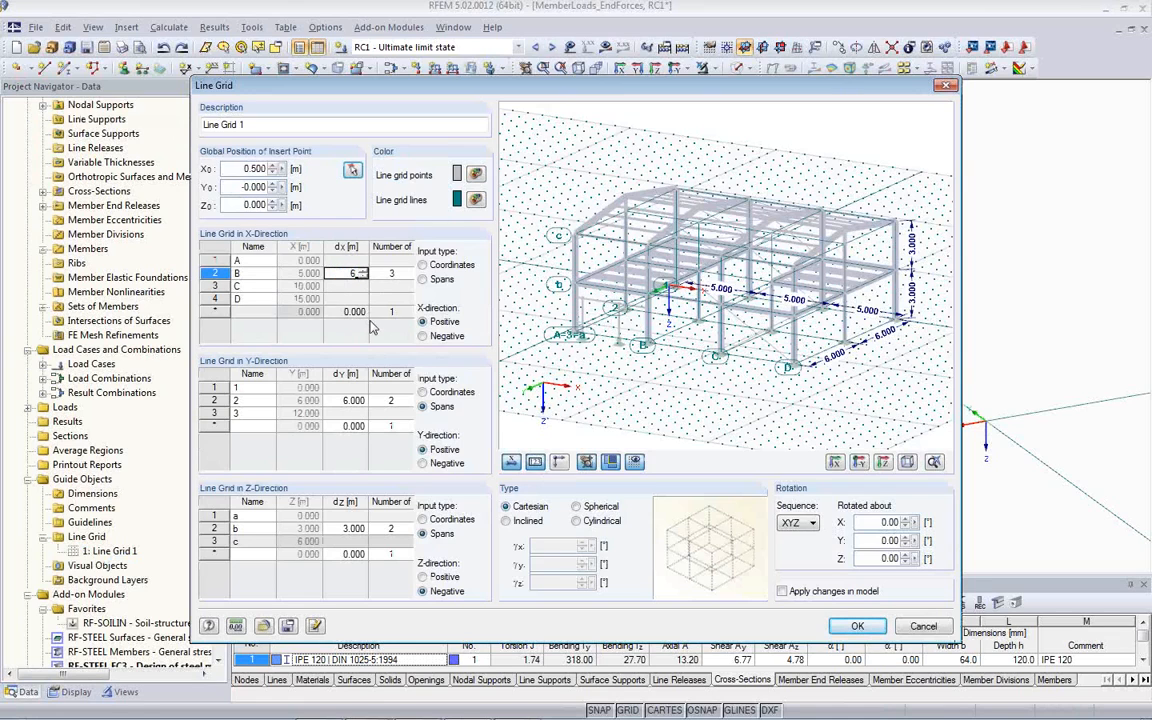
{"action": "left_click", "coordinate": [784, 592]}
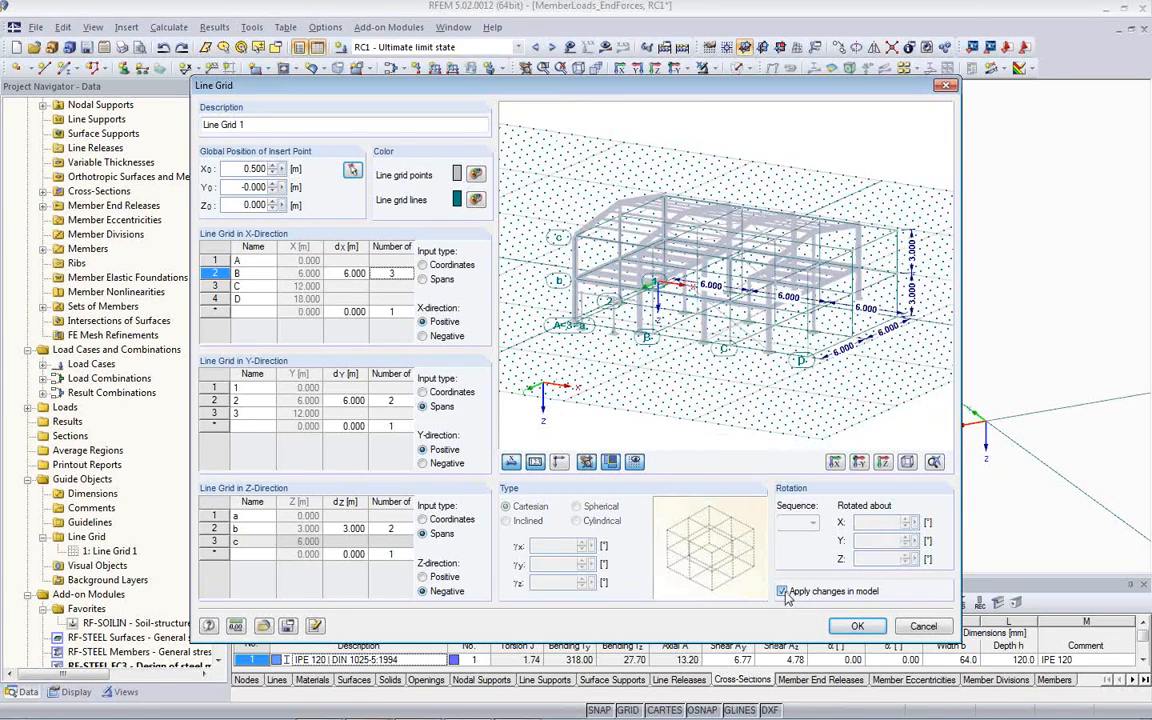
{"action": "left_click", "coordinate": [858, 627]}
{"action": "scroll", "coordinate": [811, 421], "scroll_direction": "down", "scroll_amount": 5}
{"action": "middle_click_drag", "start_coordinate": [697, 467], "coordinate": [648, 473], "text": "ctrl"}
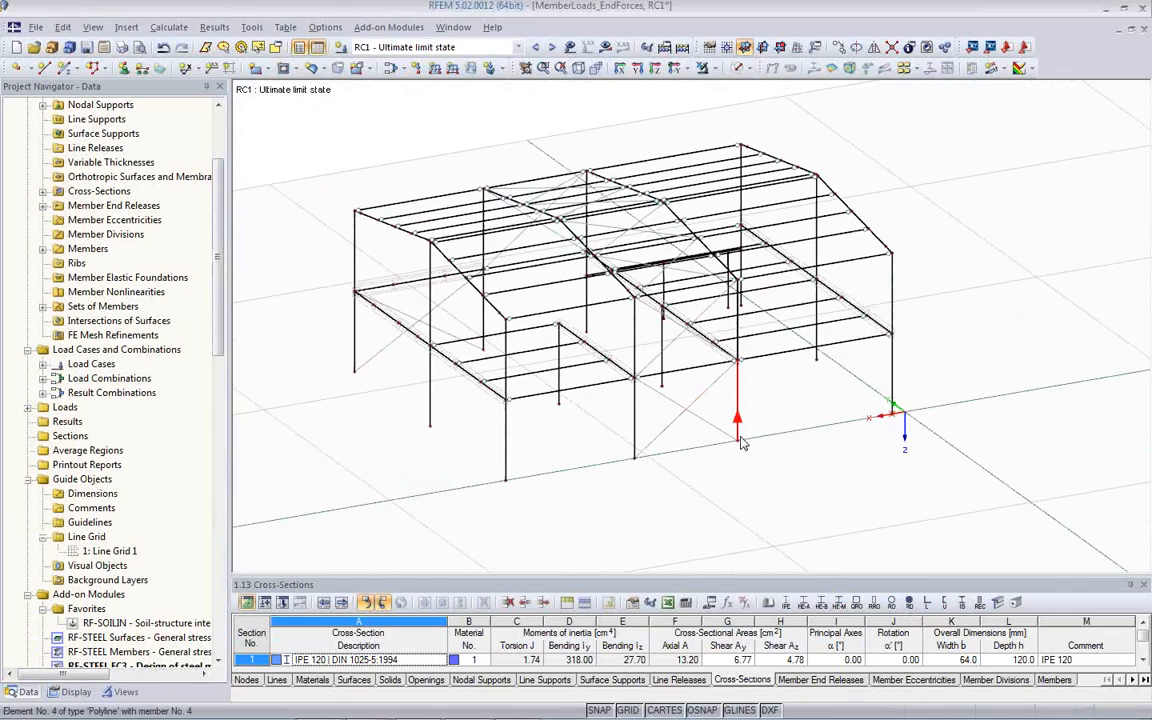
{"action": "middle_click_drag", "start_coordinate": [750, 513], "coordinate": [972, 468], "text": "ctrl"}
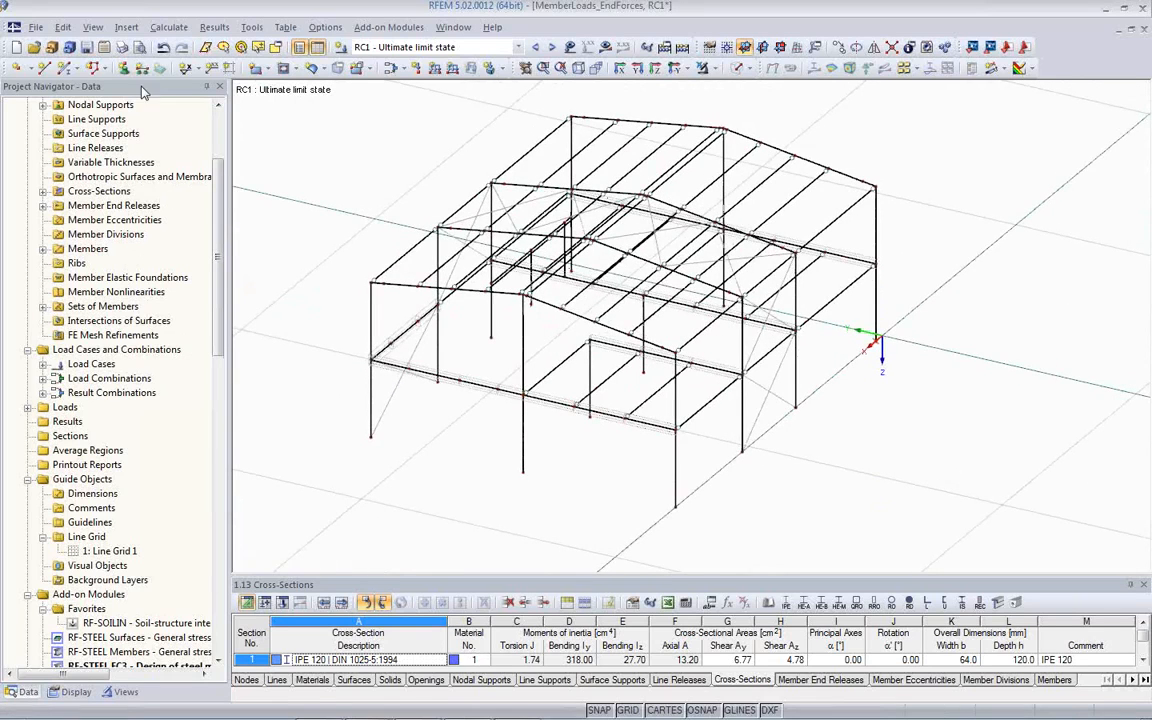
Step: Undo, redo and undo again the line grid change to compare the frame positions, and inspect the hall
{"action": "left_click", "coordinate": [163, 48]}
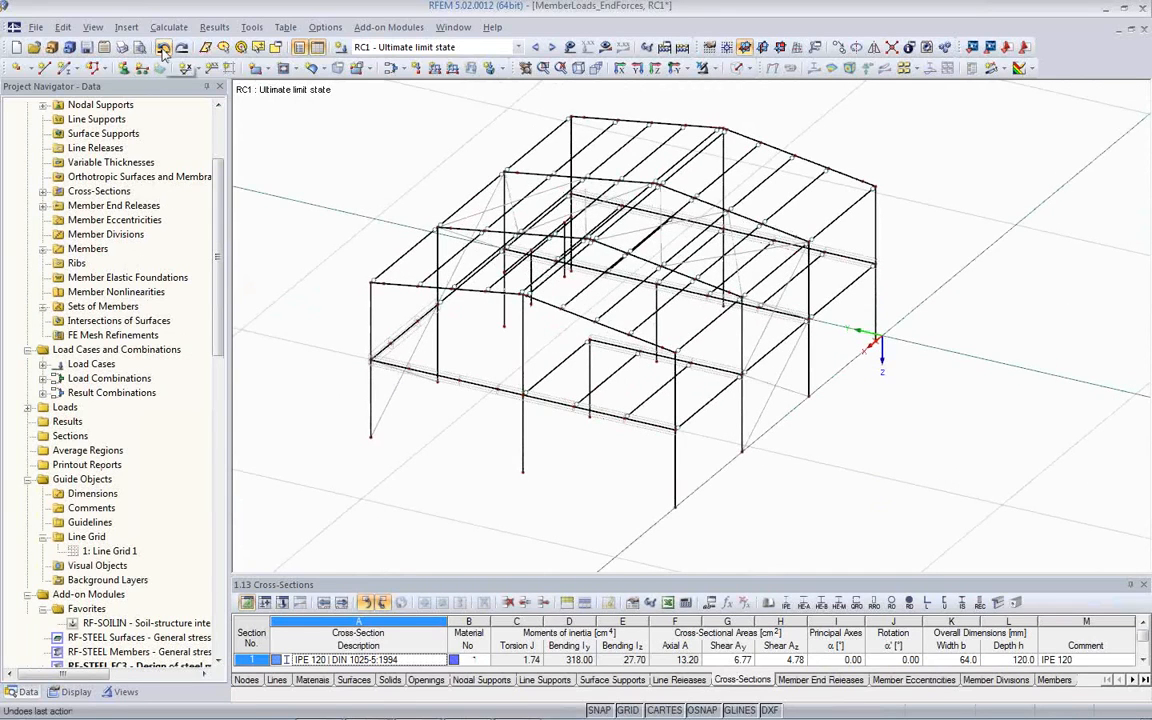
{"action": "left_click", "coordinate": [181, 48]}
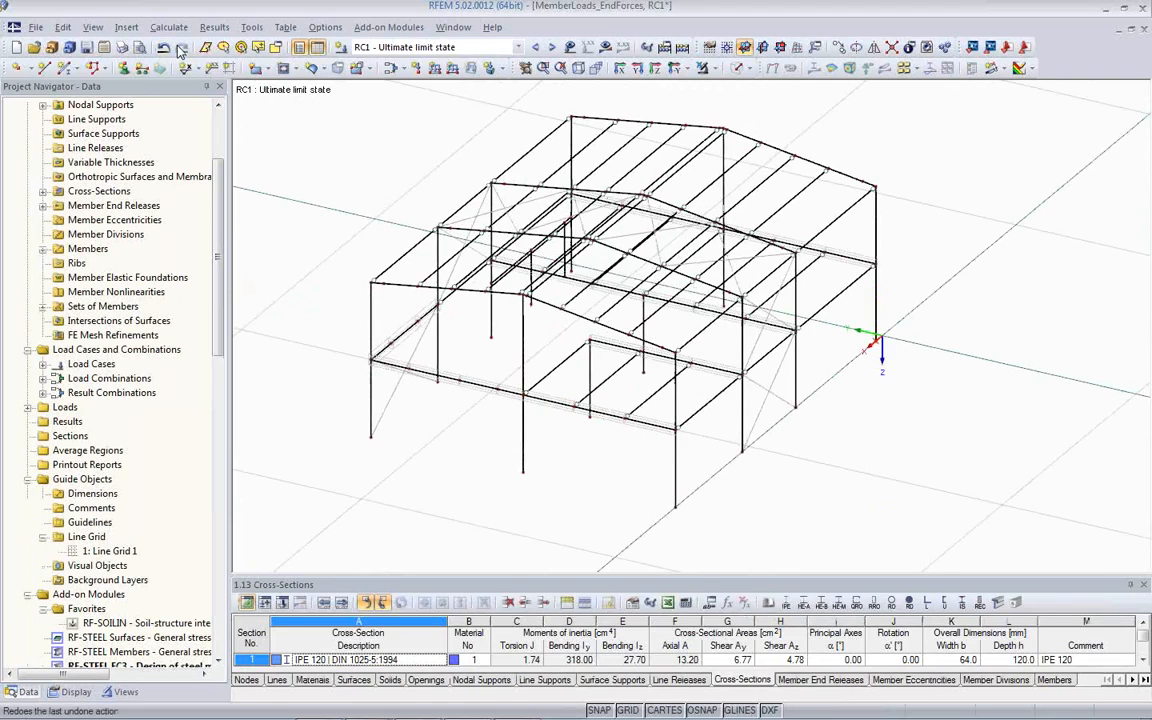
{"action": "left_click", "coordinate": [163, 48]}
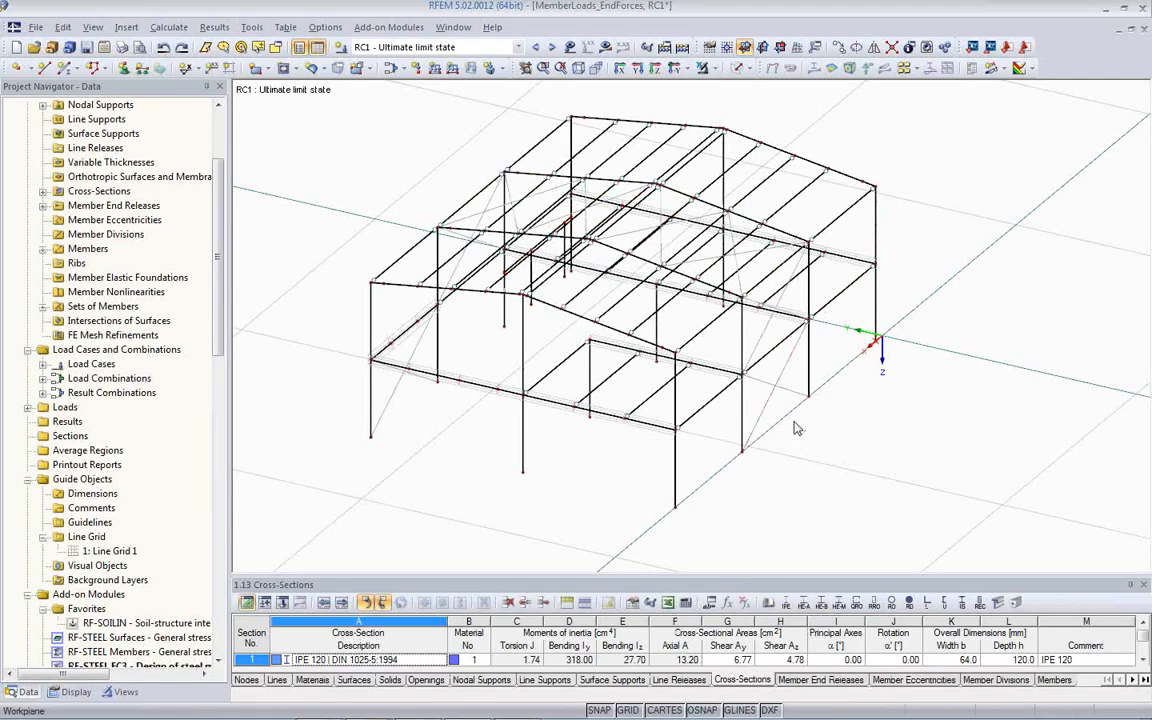
{"action": "middle_click_drag", "start_coordinate": [820, 398], "coordinate": [752, 402], "text": "ctrl"}
{"action": "scroll", "coordinate": [745, 459], "scroll_direction": "down", "scroll_amount": 2}
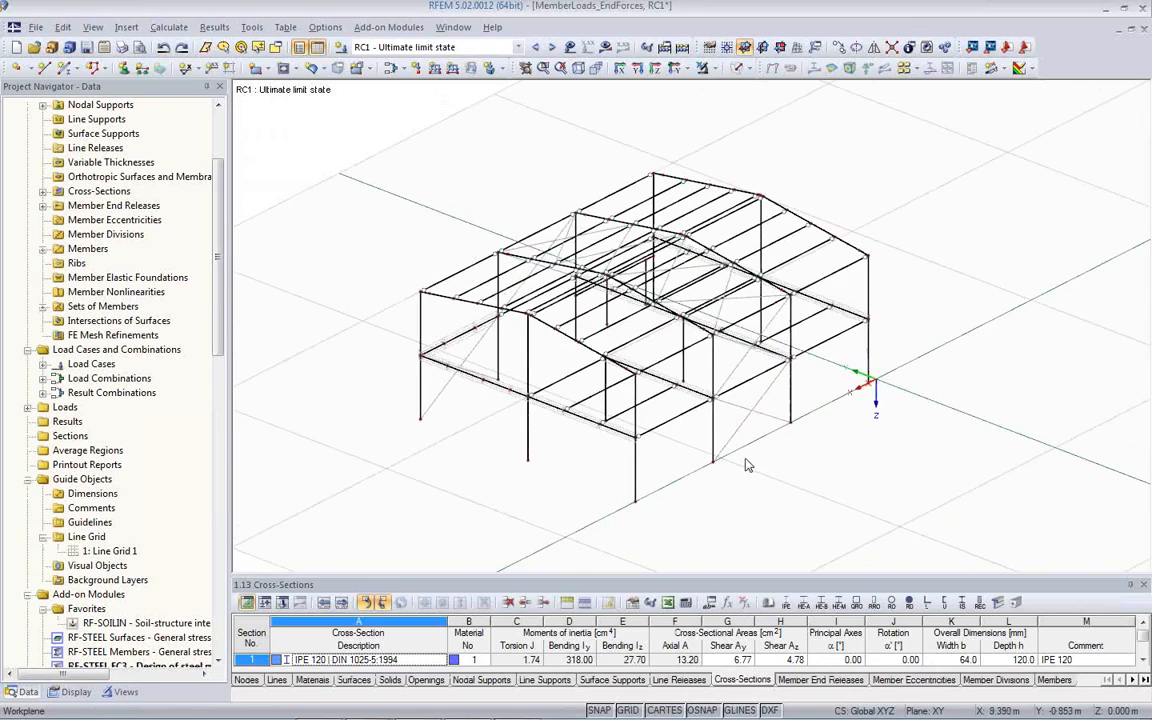
Step: Place Line Grid 1's insert point on the corner column's base node without applying the changes in the model, and check the corner
{"action": "double_click", "coordinate": [115, 551]}
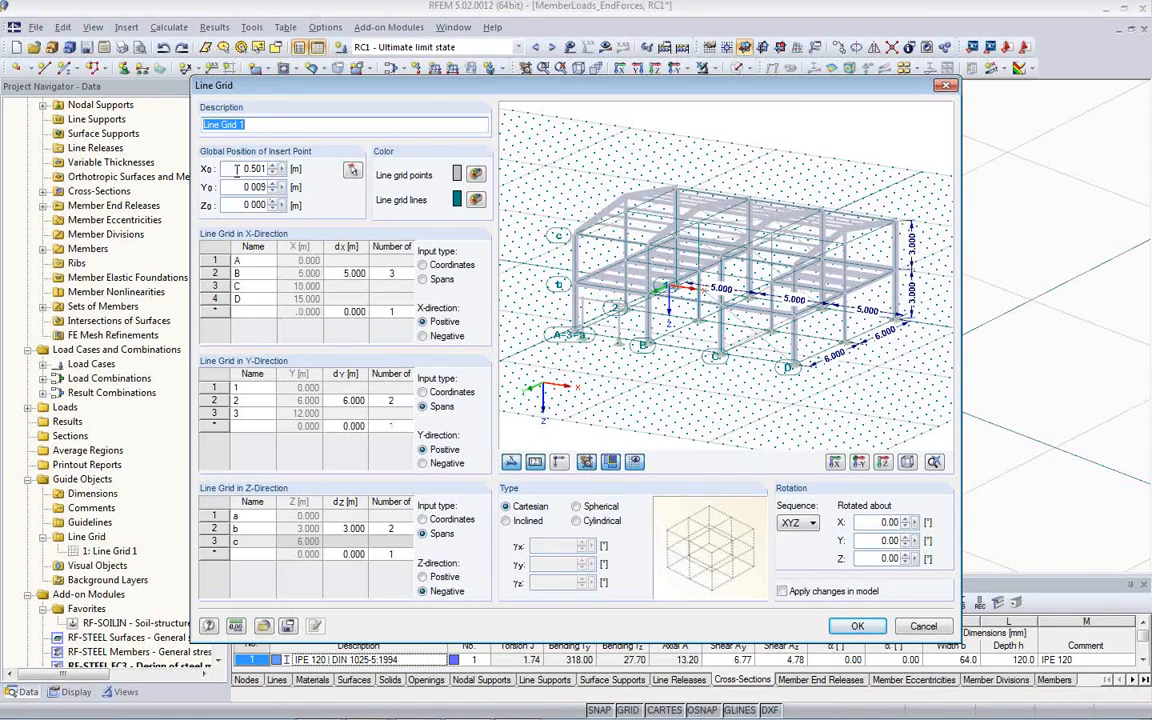
{"action": "left_click", "coordinate": [353, 172]}
{"action": "scroll", "coordinate": [862, 392], "scroll_direction": "up", "scroll_amount": 5}
{"action": "scroll", "coordinate": [862, 392], "scroll_direction": "up", "scroll_amount": 4}
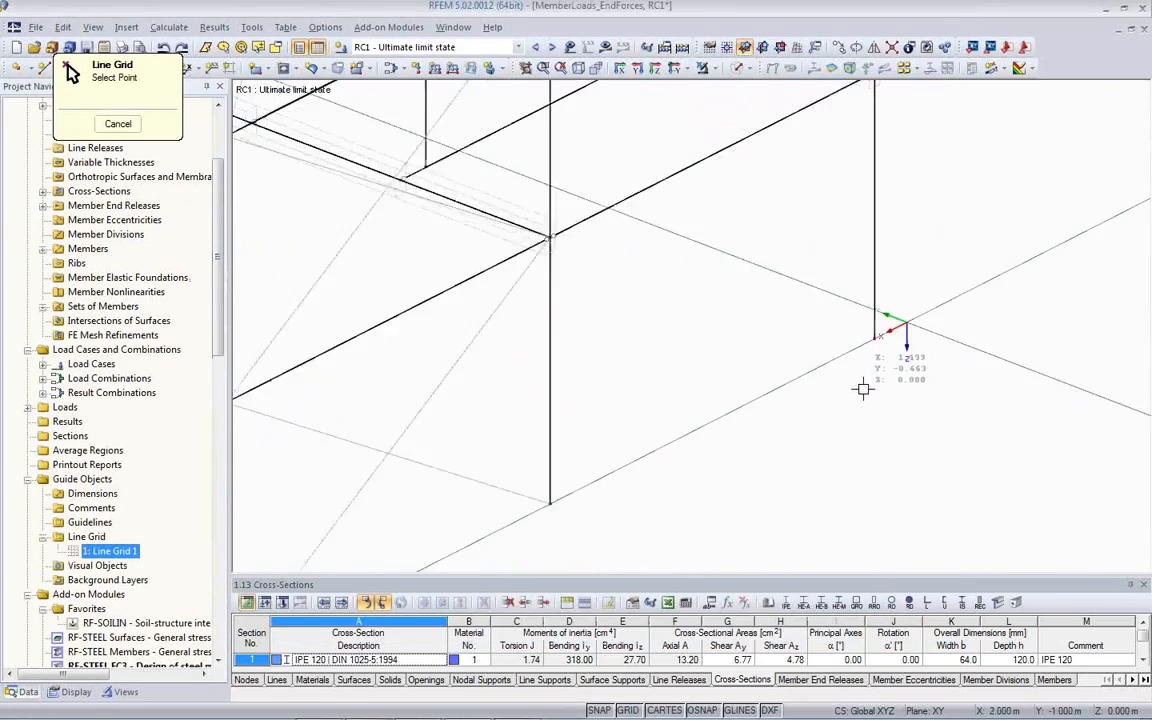
{"action": "left_click", "coordinate": [878, 322]}
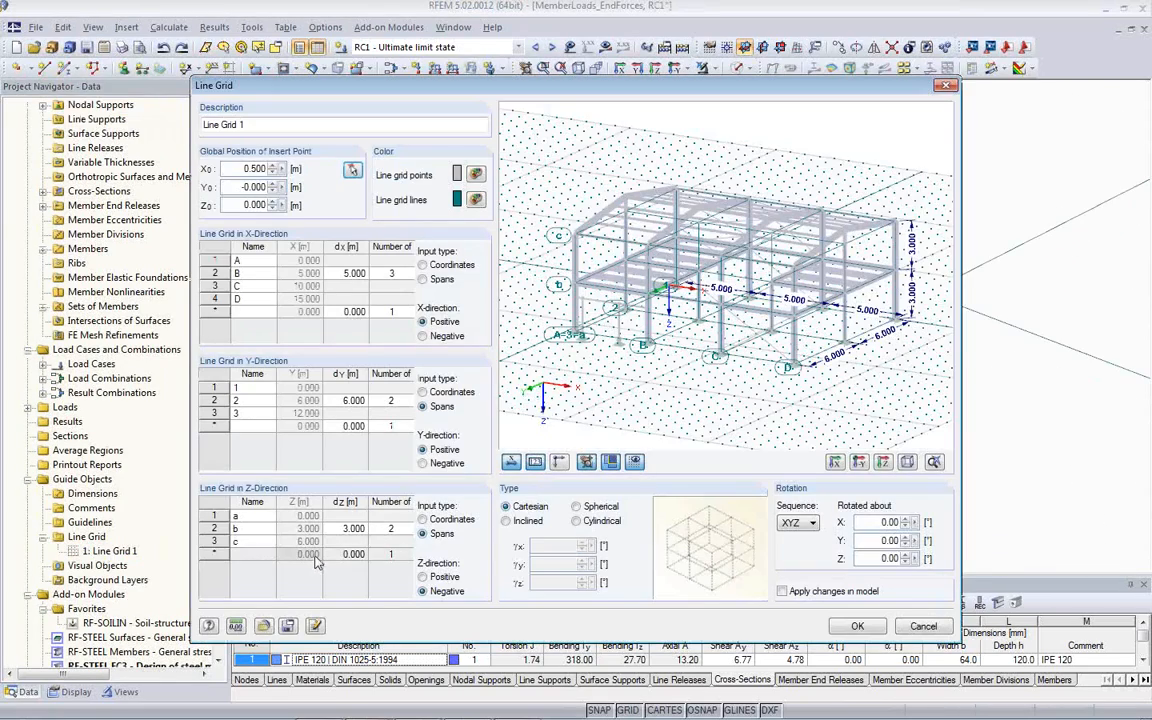
{"action": "left_click", "coordinate": [857, 627]}
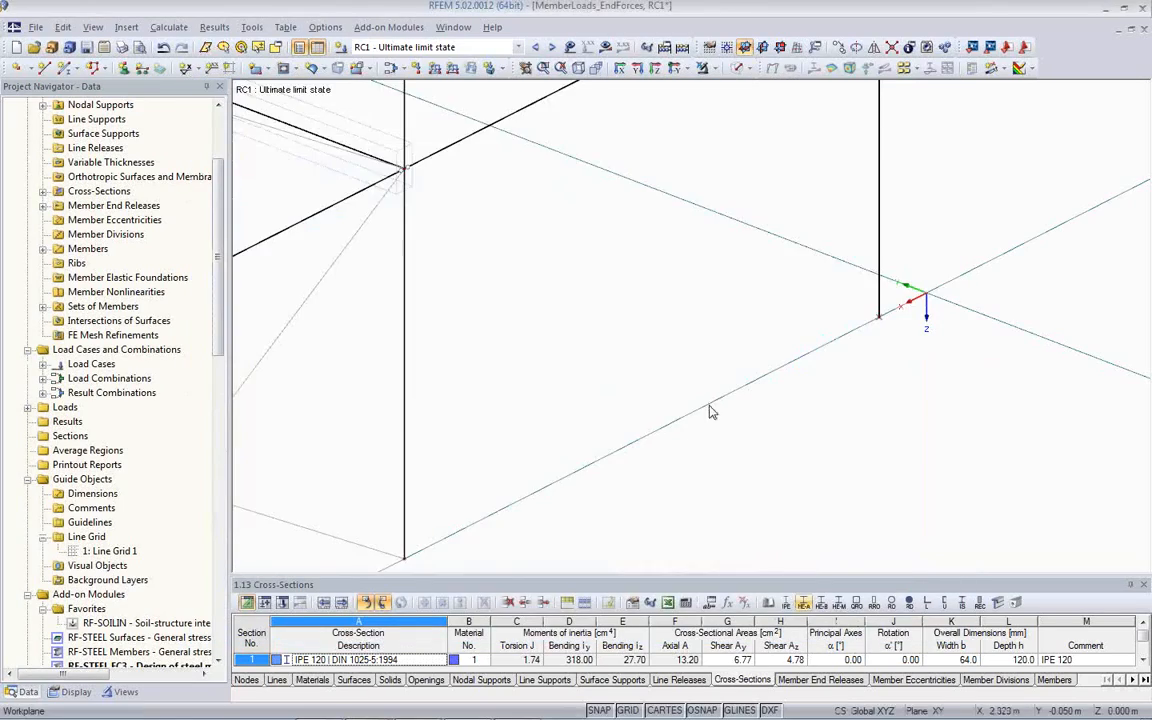
{"action": "scroll", "coordinate": [850, 392], "scroll_direction": "up", "scroll_amount": 4}
{"action": "scroll", "coordinate": [839, 397], "scroll_direction": "down", "scroll_amount": 3}
{"action": "middle_click_drag", "start_coordinate": [833, 399], "coordinate": [747, 409], "text": "ctrl"}
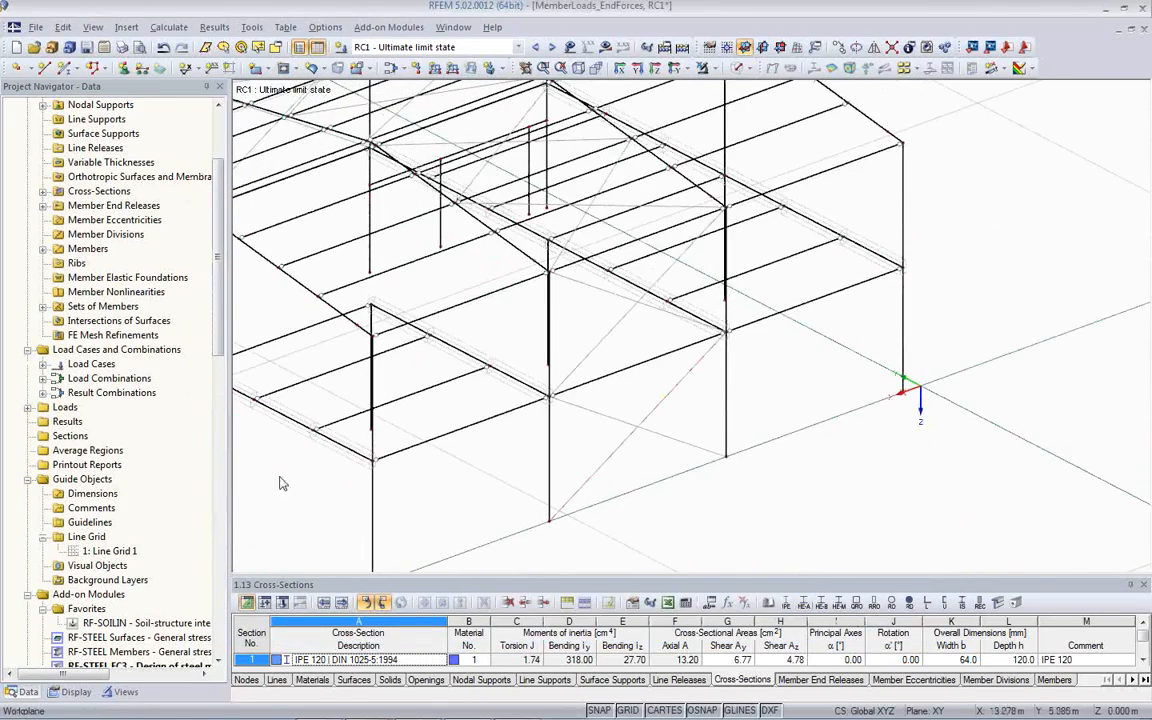
Step: Turn on the display of line grids among the guide objects and view the hall with its grid
{"action": "left_click", "coordinate": [80, 692]}
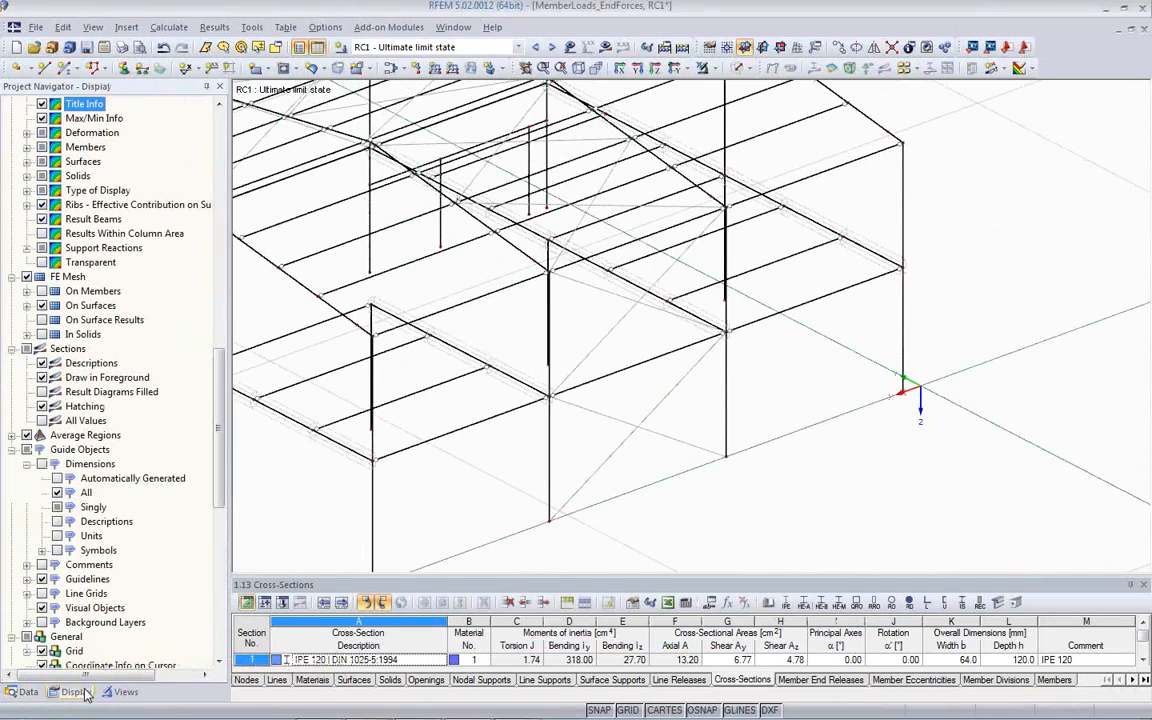
{"action": "left_click", "coordinate": [42, 594]}
{"action": "middle_click_drag", "start_coordinate": [564, 488], "coordinate": [888, 466]}
{"action": "scroll", "coordinate": [888, 466], "scroll_direction": "down", "scroll_amount": 5}
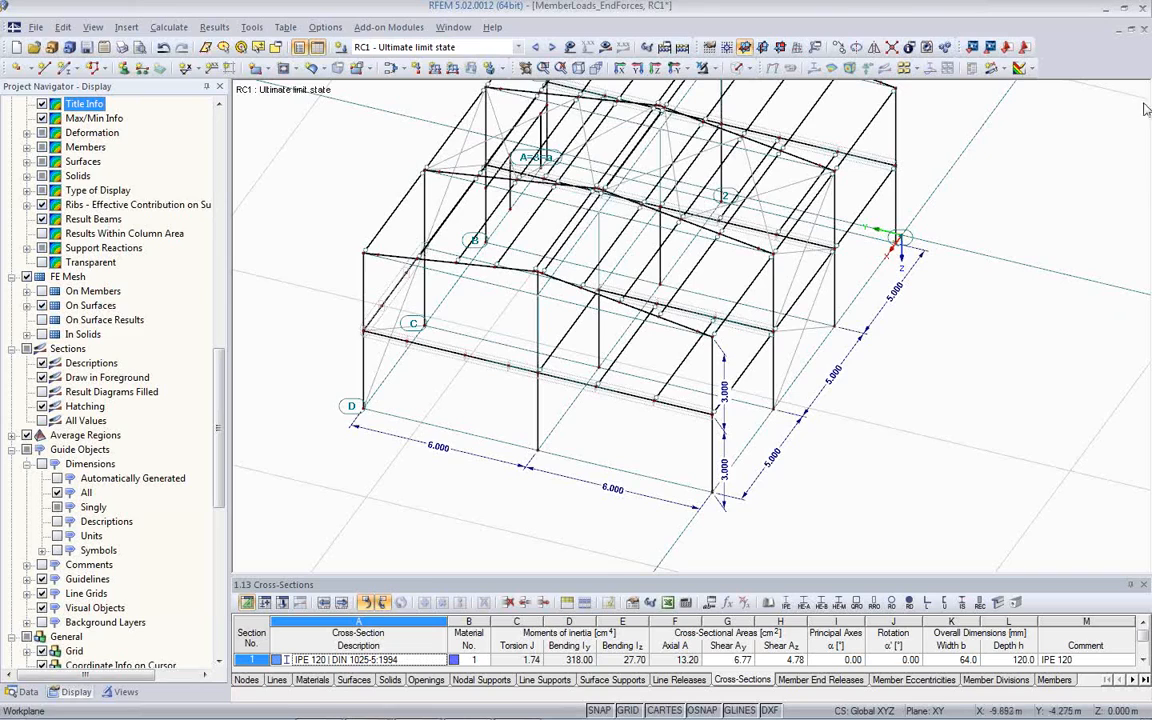
Step: Close the MemberLoads_EndForces model and open the Visibilities model from the Webinar project
{"action": "left_click", "coordinate": [1144, 31]}
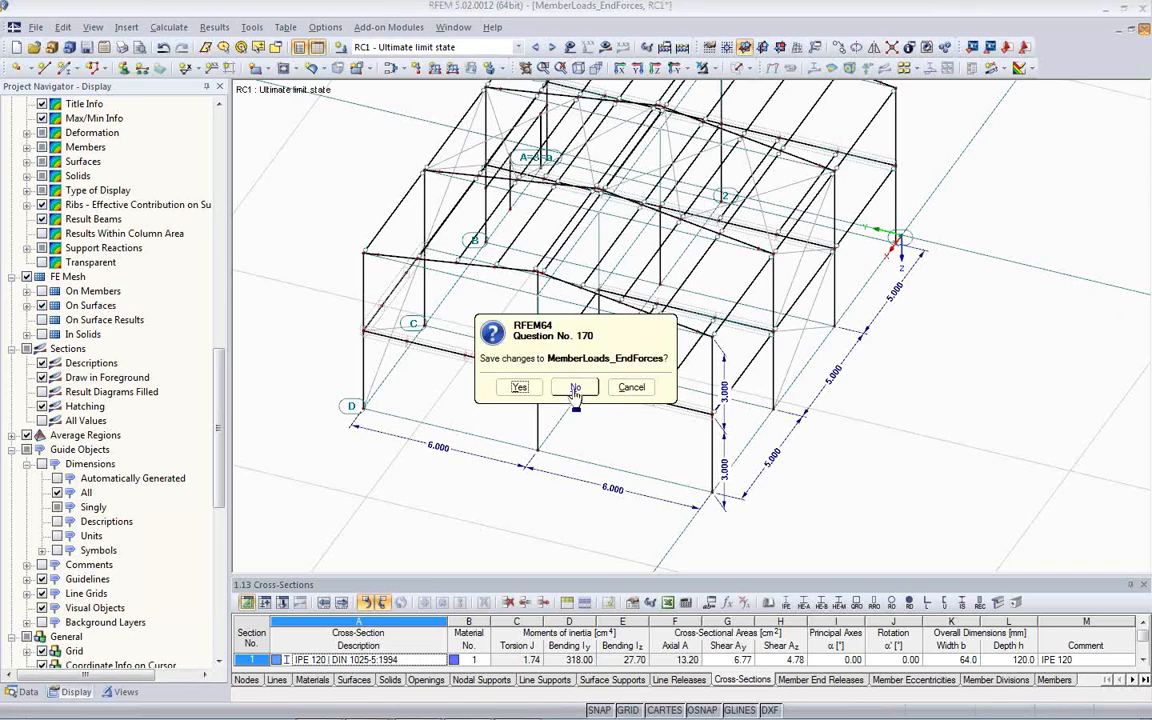
{"action": "left_click", "coordinate": [530, 384]}
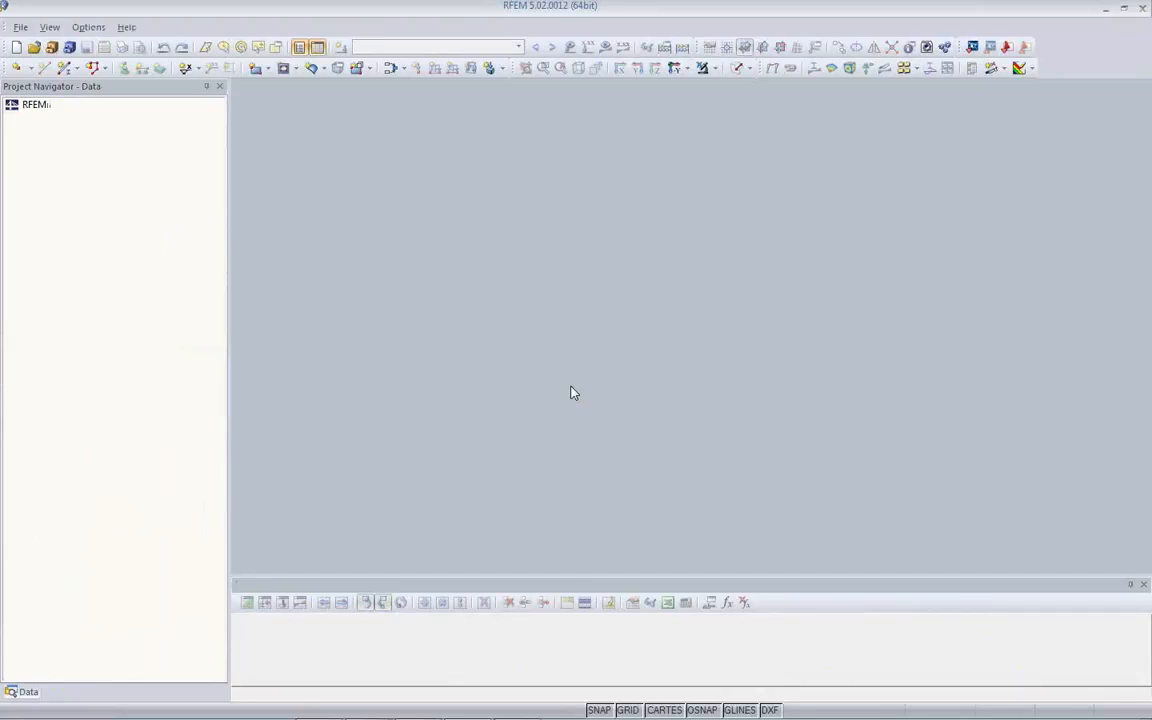
{"action": "left_click", "coordinate": [52, 48]}
{"action": "left_click", "coordinate": [480, 510]}
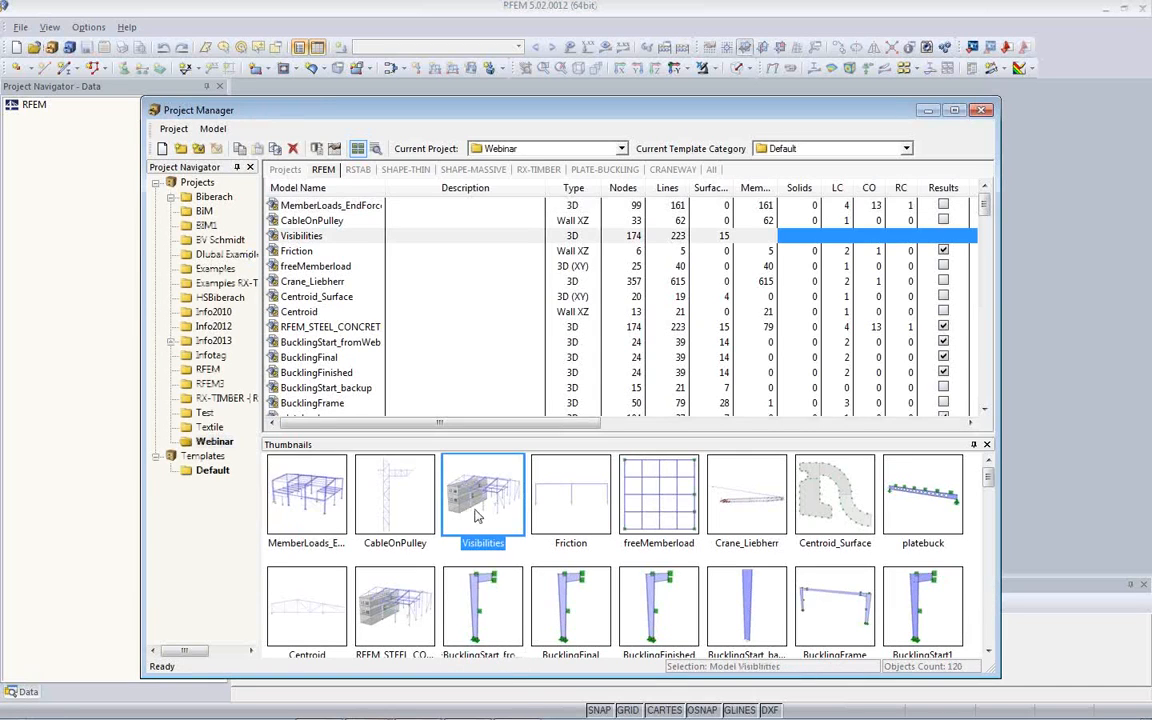
{"action": "double_click", "coordinate": [479, 510]}
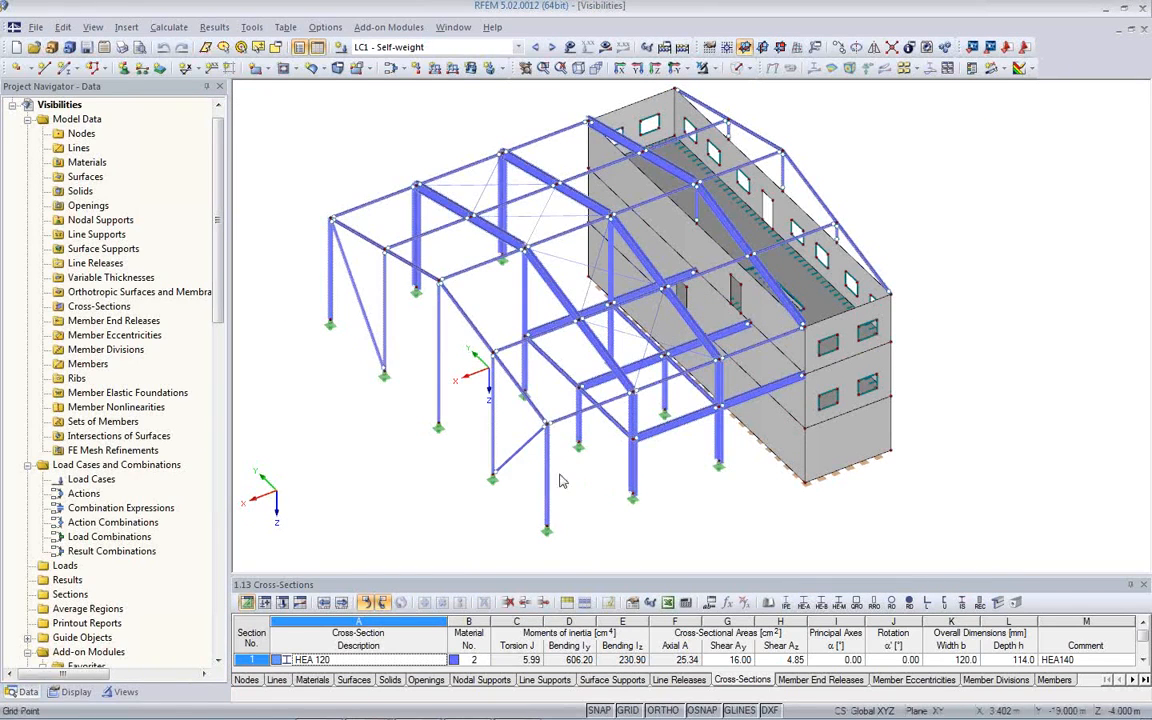
Step: Review the available load cases and combinations of the Visibilities model, keeping LC1 - Self-weight
{"action": "left_click", "coordinate": [518, 47]}
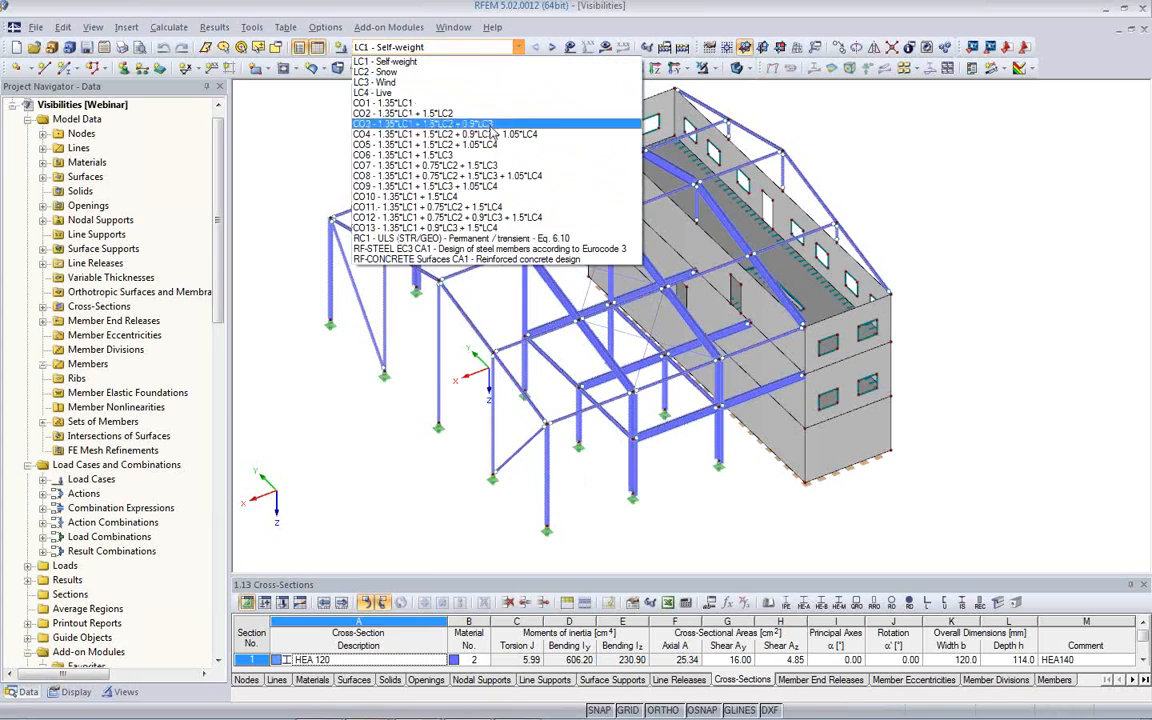
{"action": "left_click", "coordinate": [427, 408]}
{"action": "middle_click_drag", "start_coordinate": [608, 372], "coordinate": [620, 312], "text": "ctrl"}
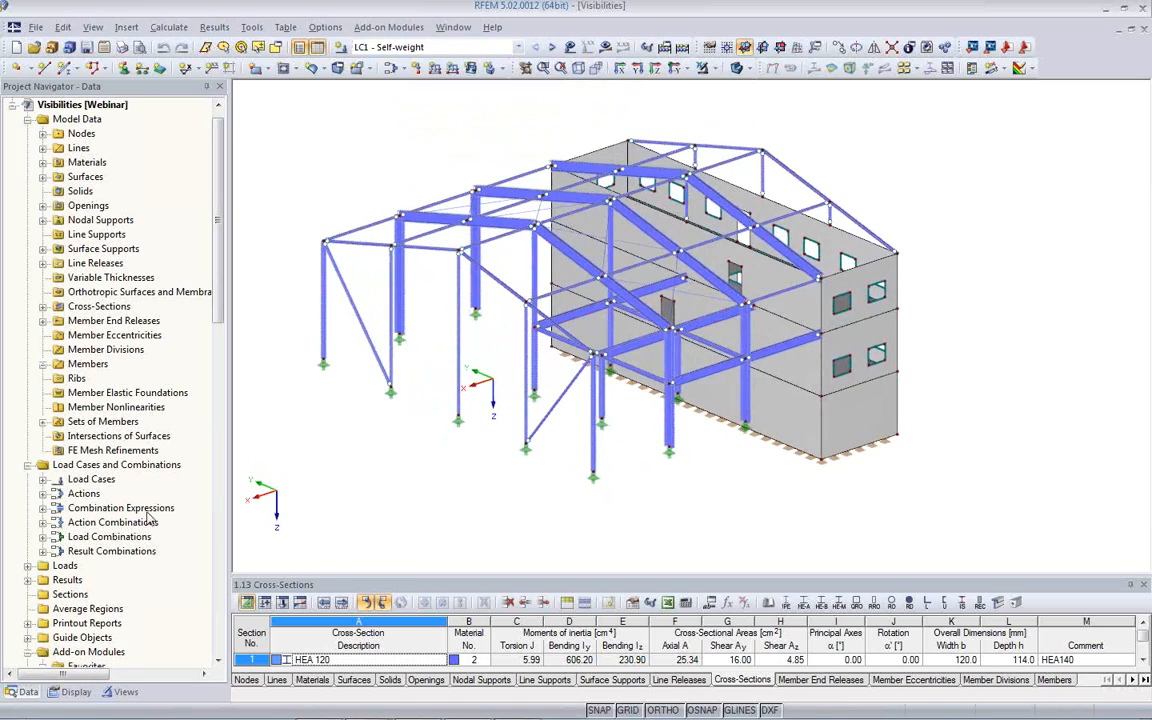
Step: Show the model's saved user-defined views Floors, Isometric and Roof one after another
{"action": "left_click", "coordinate": [119, 693]}
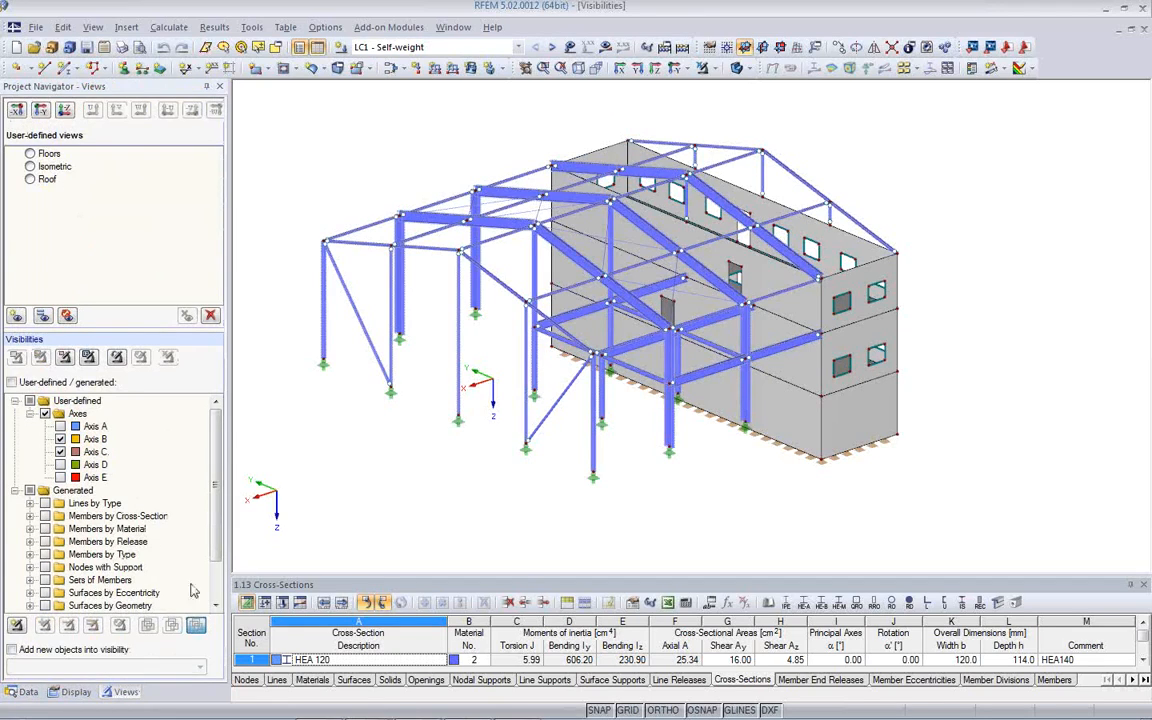
{"action": "middle_click_drag", "start_coordinate": [519, 465], "coordinate": [575, 480]}
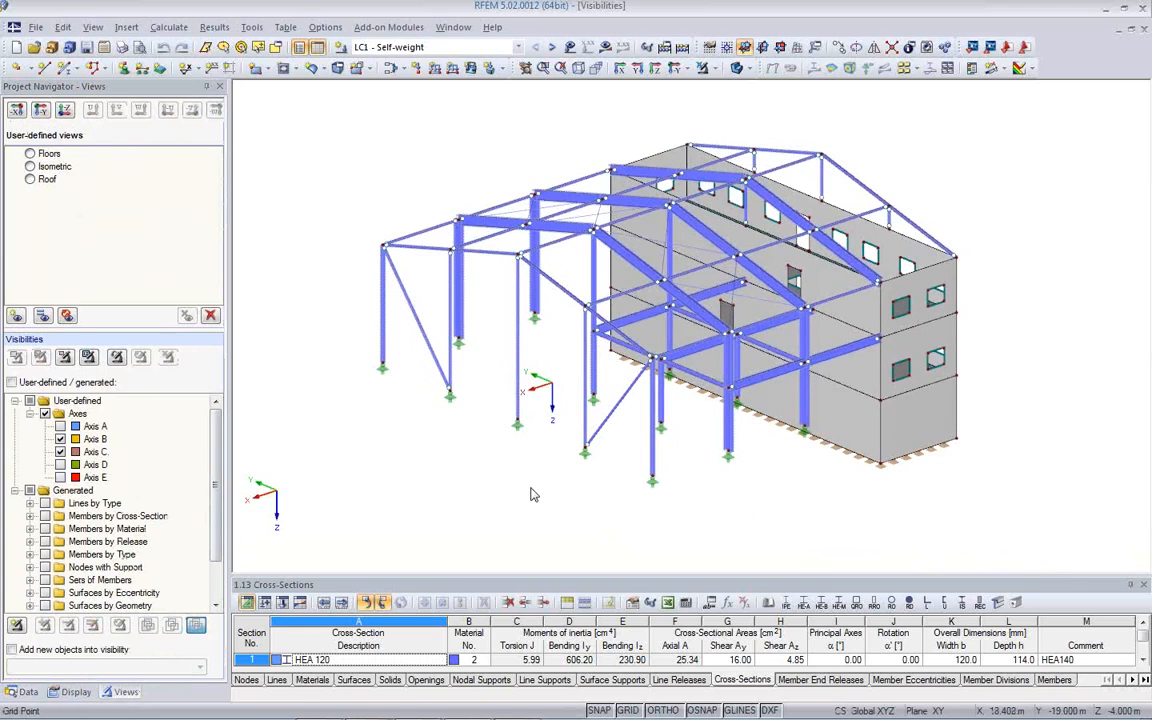
{"action": "middle_click_drag", "start_coordinate": [532, 493], "coordinate": [478, 493], "text": "ctrl"}
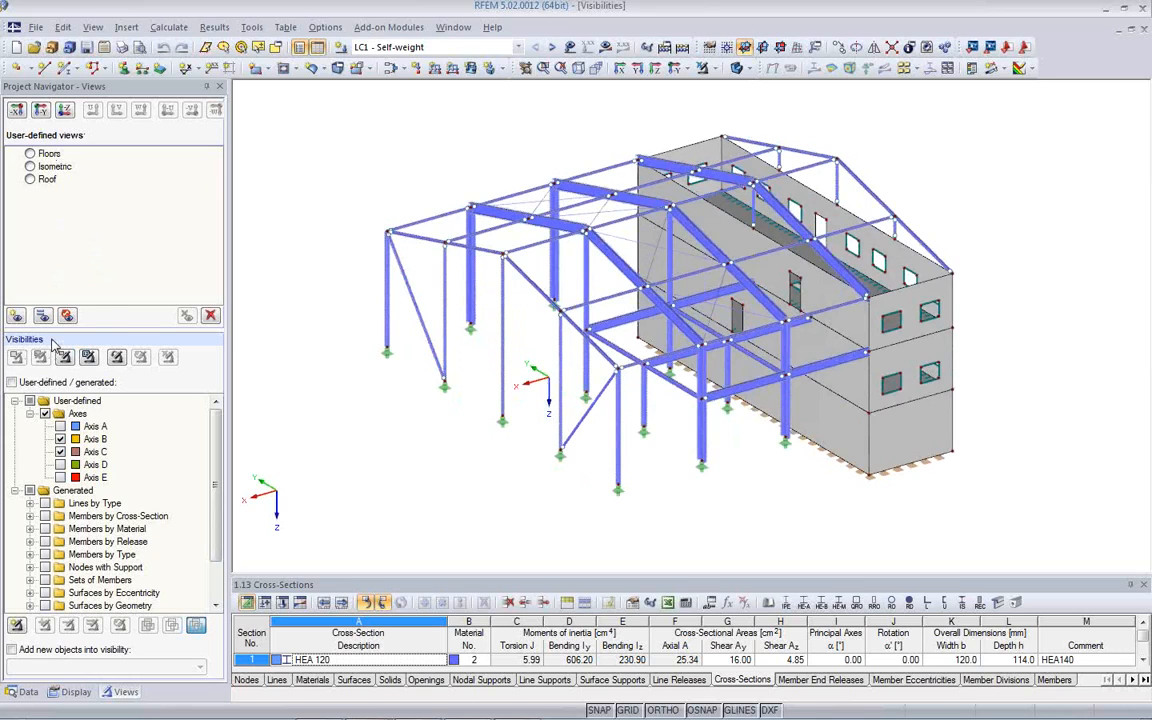
{"action": "left_click", "coordinate": [30, 155]}
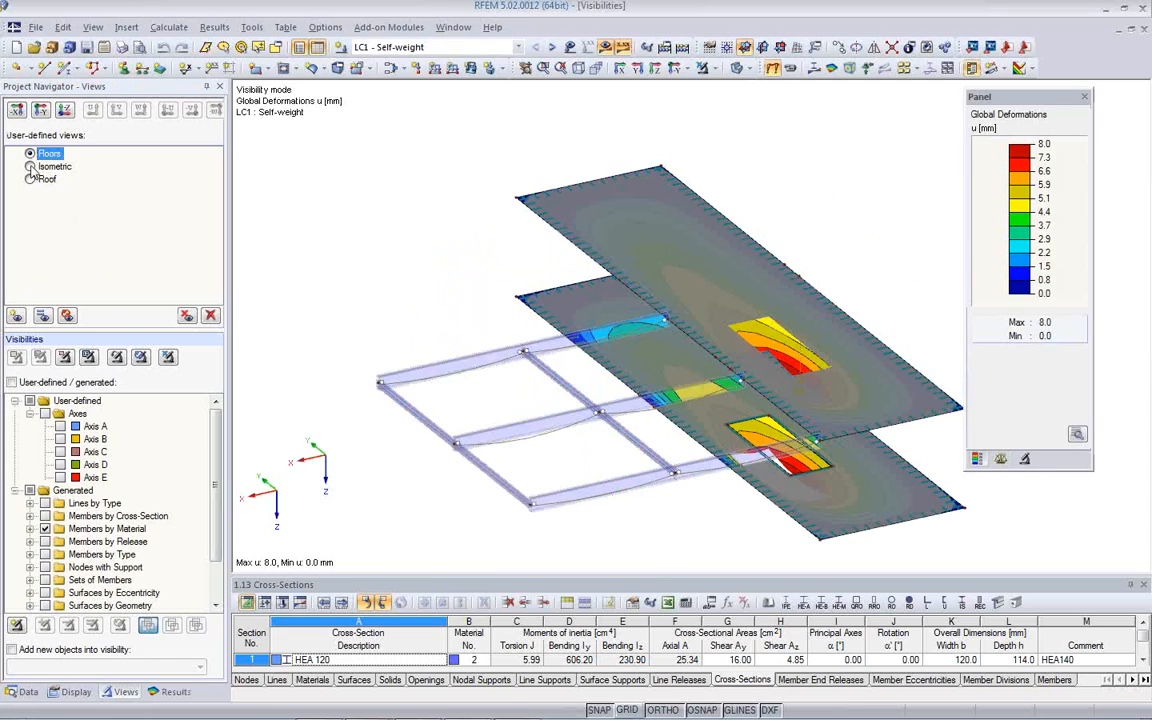
{"action": "left_click", "coordinate": [30, 167]}
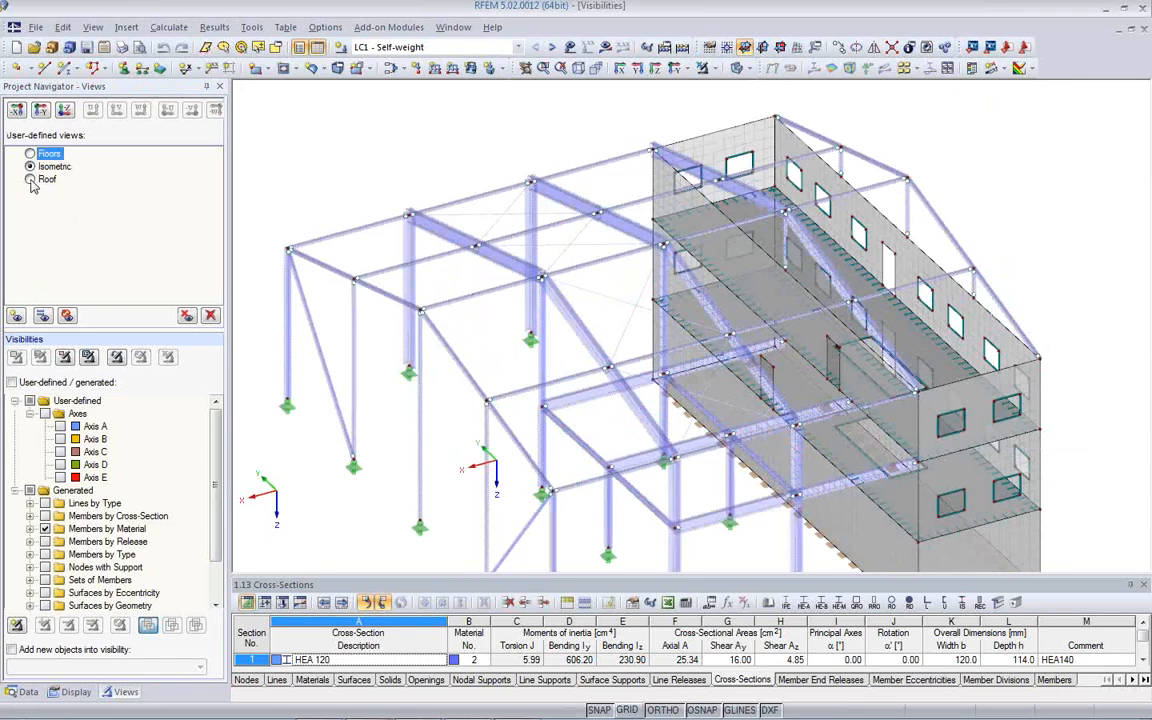
{"action": "left_click", "coordinate": [30, 180]}
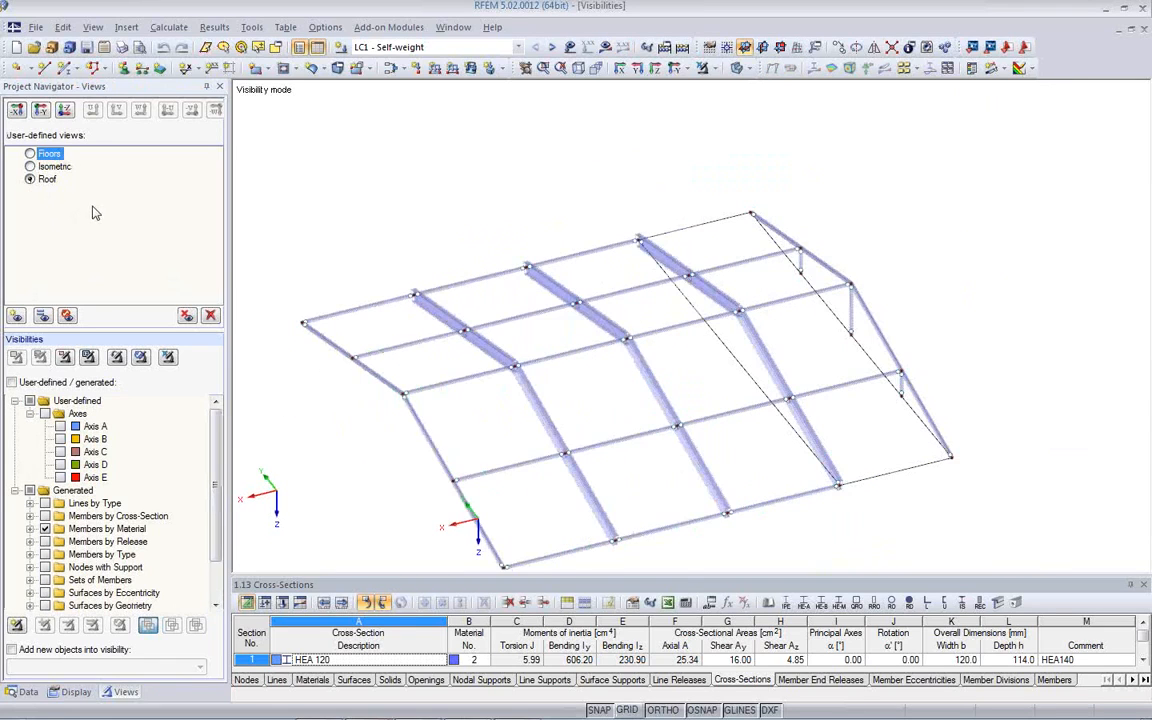
Step: Leave the current visibility mode and isolate the building's lower floor slab using Visibility by Selected Objects
{"action": "left_click", "coordinate": [701, 68]}
{"action": "middle_click_drag", "start_coordinate": [720, 385], "coordinate": [711, 242]}
{"action": "middle_click_drag", "start_coordinate": [750, 345], "coordinate": [575, 133], "text": "ctrl"}
{"action": "middle_click_drag", "start_coordinate": [661, 458], "coordinate": [576, 452]}
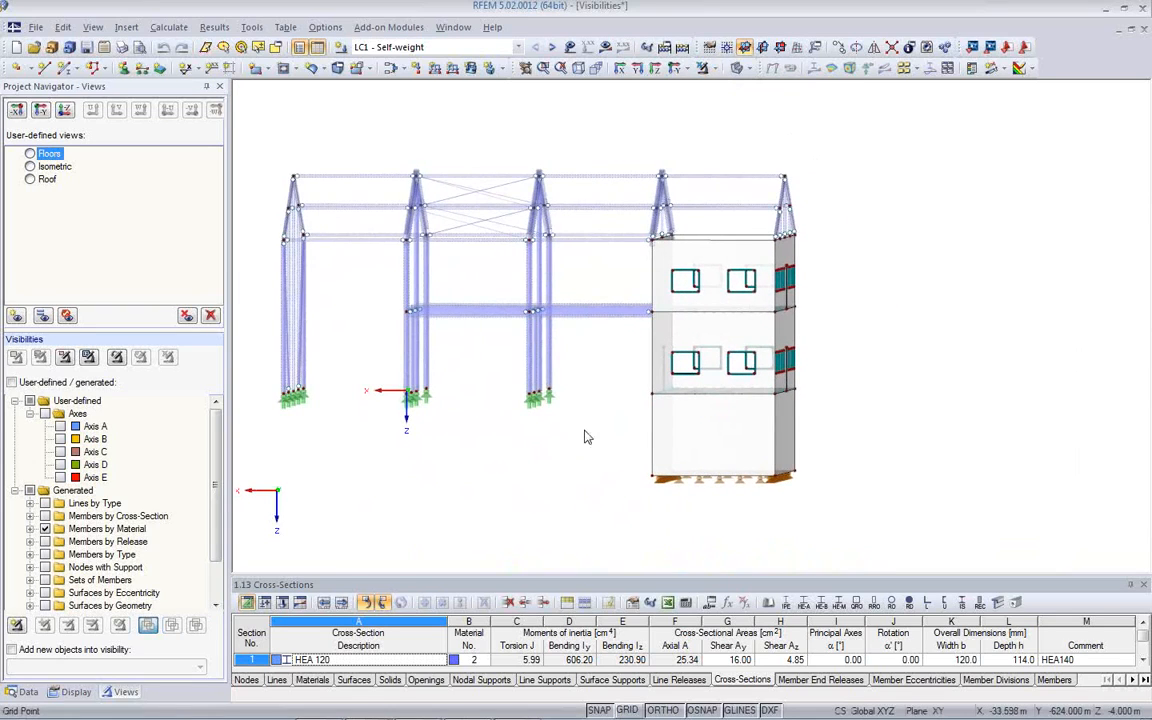
{"action": "middle_click_drag", "start_coordinate": [710, 401], "coordinate": [748, 398], "text": "ctrl"}
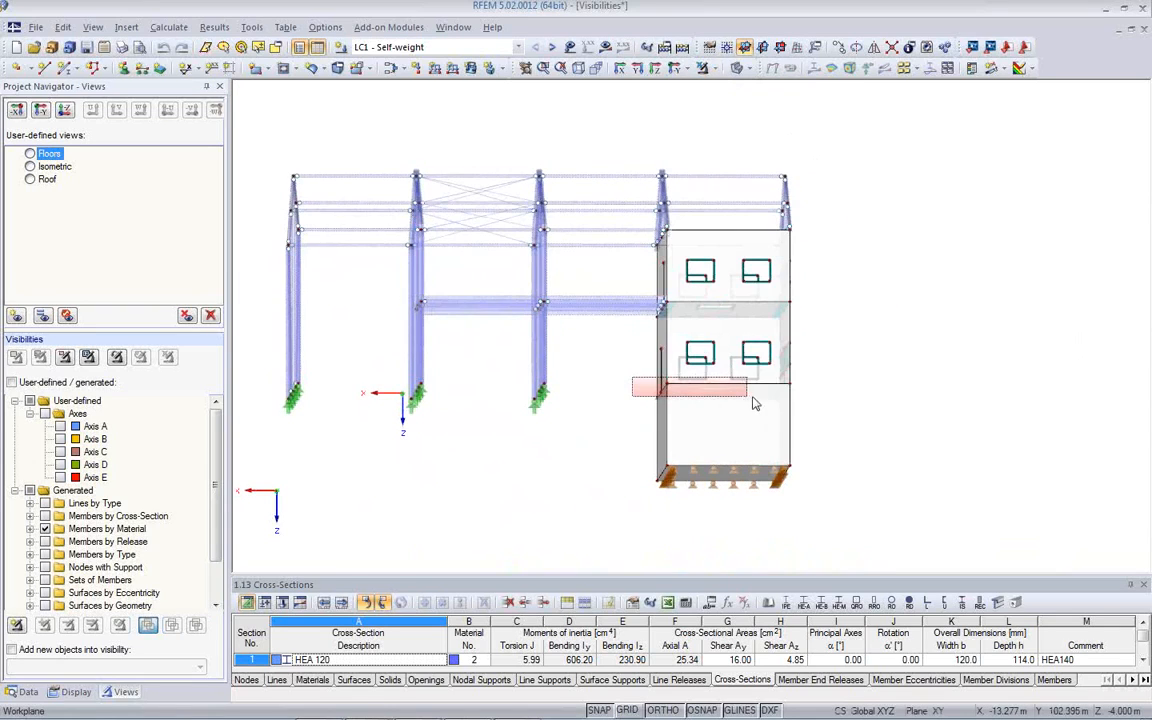
{"action": "middle_click_drag", "start_coordinate": [640, 450], "coordinate": [617, 447], "text": "ctrl"}
{"action": "left_click_drag", "start_coordinate": [627, 379], "coordinate": [815, 399]}
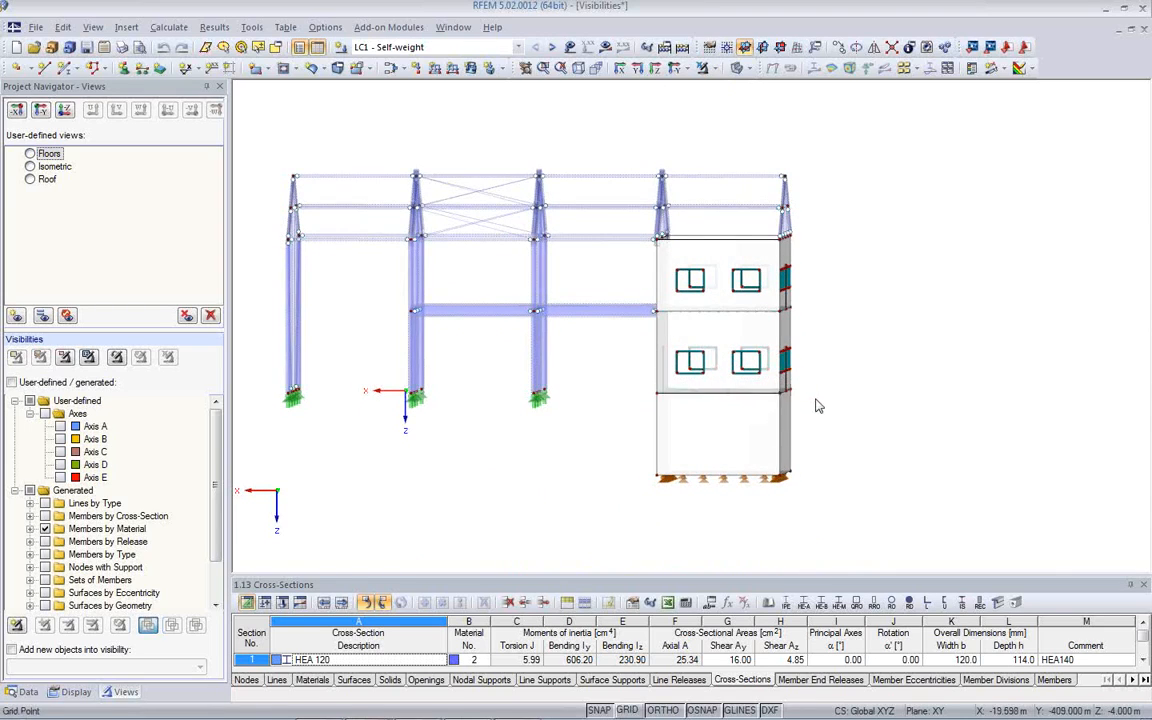
{"action": "left_click", "coordinate": [705, 68]}
{"action": "left_click", "coordinate": [711, 88]}
{"action": "middle_click_drag", "start_coordinate": [689, 239], "coordinate": [804, 494], "text": "ctrl"}
{"action": "left_click", "coordinate": [804, 494]}
{"action": "middle_click_drag", "start_coordinate": [743, 468], "coordinate": [705, 412]}
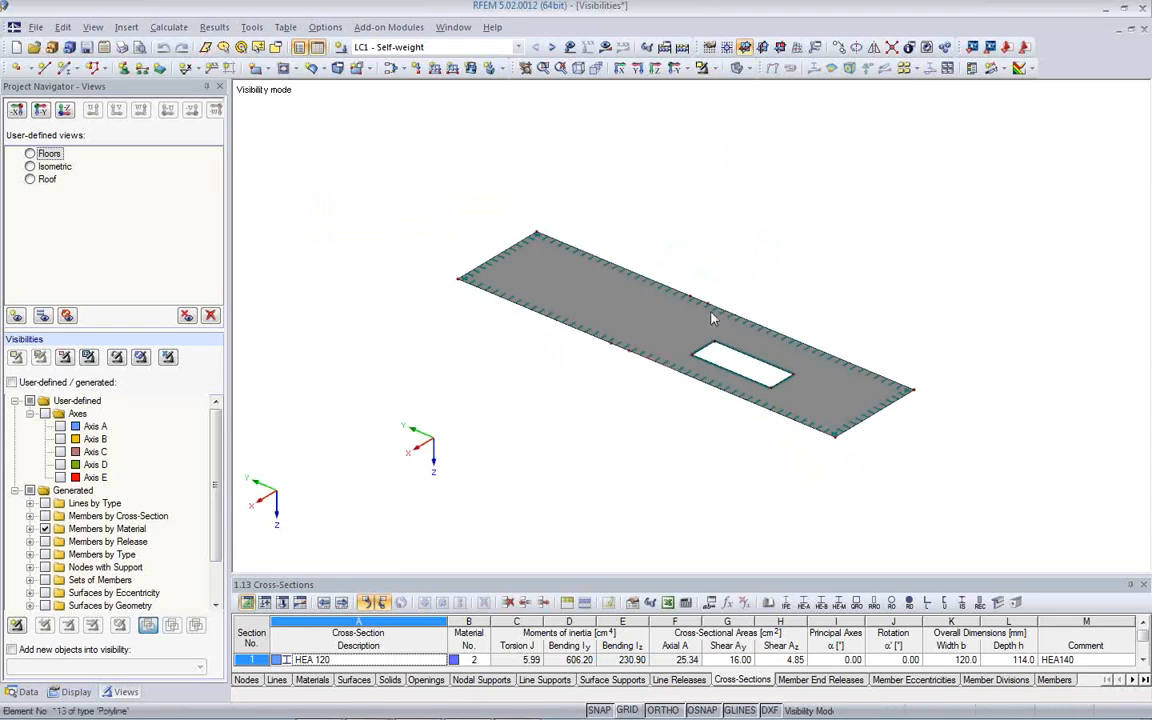
Step: Display the global deformations u of LC1 - Self-weight on the isolated floor slab and view it obliquely from above
{"action": "left_click", "coordinate": [606, 47]}
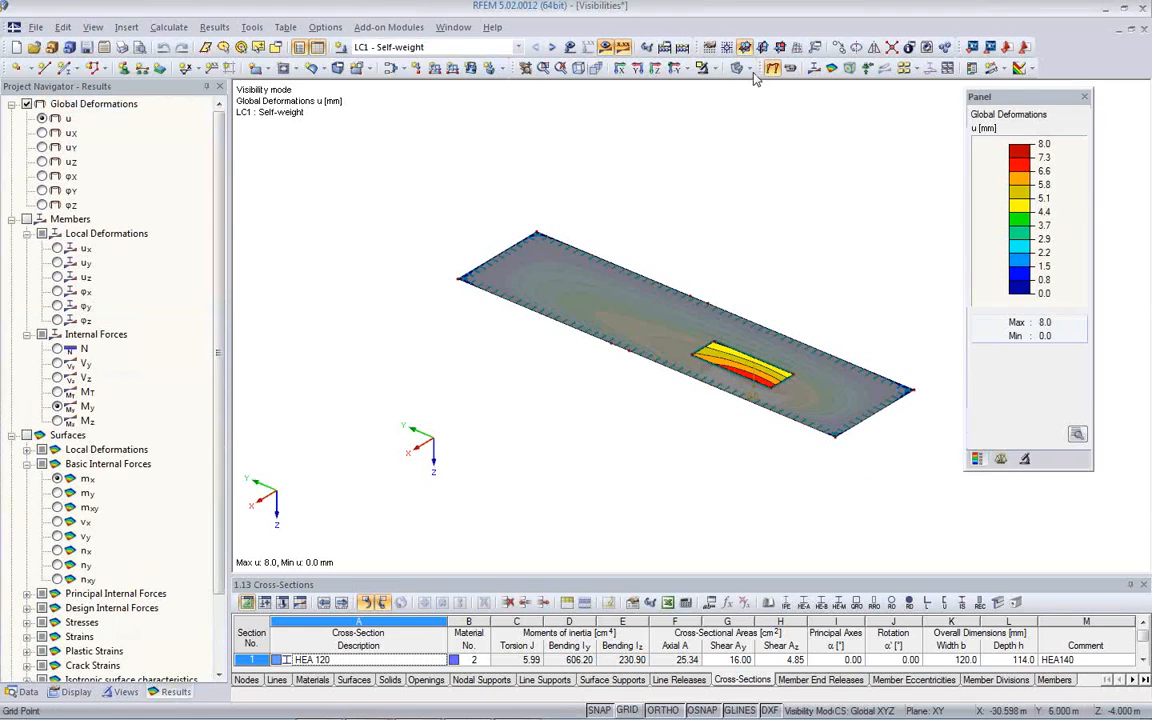
{"action": "middle_click_drag", "start_coordinate": [673, 419], "coordinate": [644, 478], "text": "ctrl"}
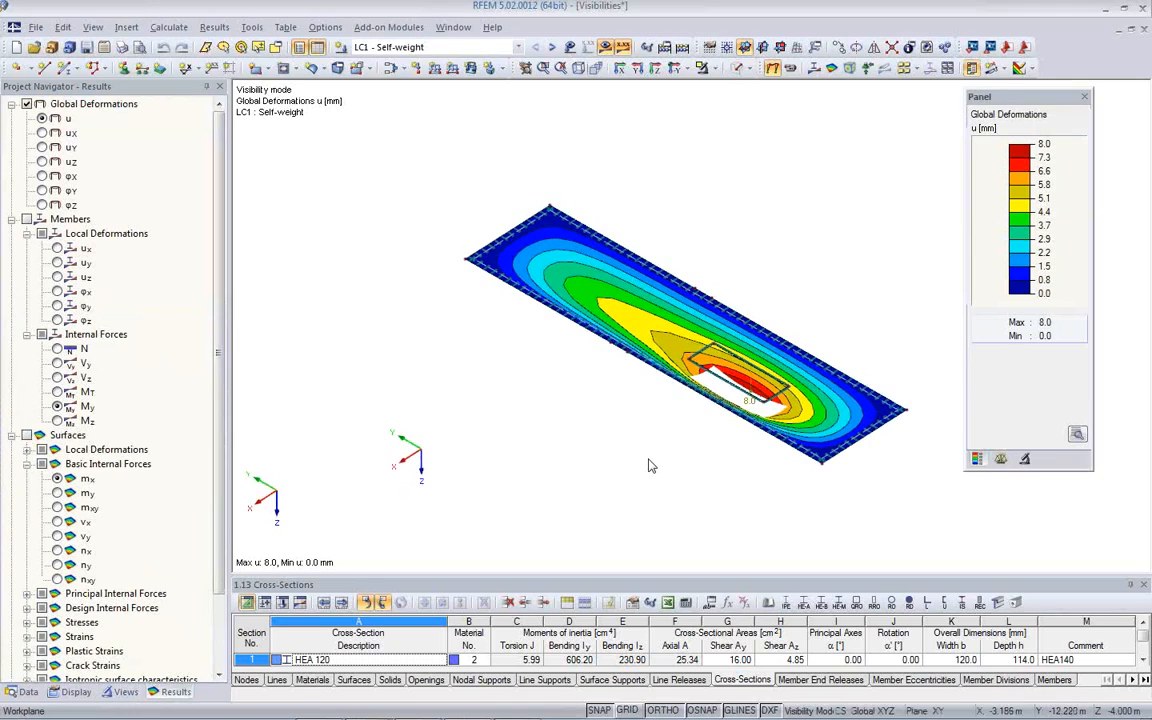
{"action": "middle_click_drag", "start_coordinate": [587, 418], "coordinate": [666, 429], "text": "ctrl"}
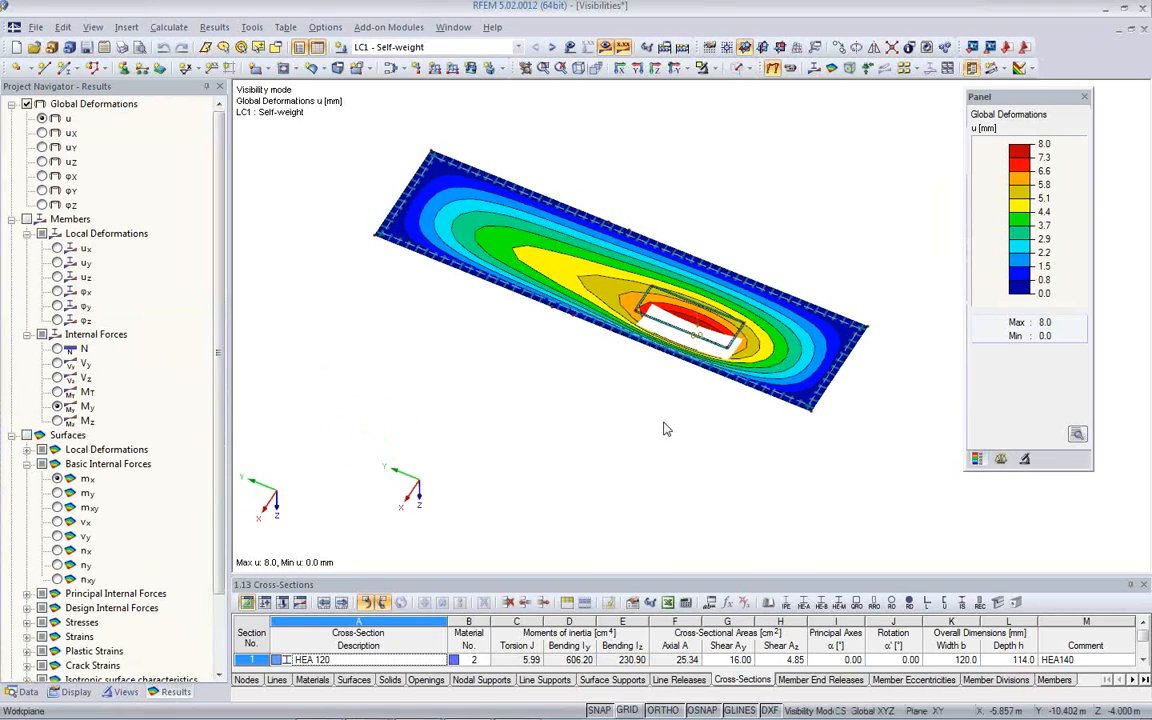
Step: Save the current slab display as a new user-defined view named Floor 1
{"action": "left_click", "coordinate": [122, 691]}
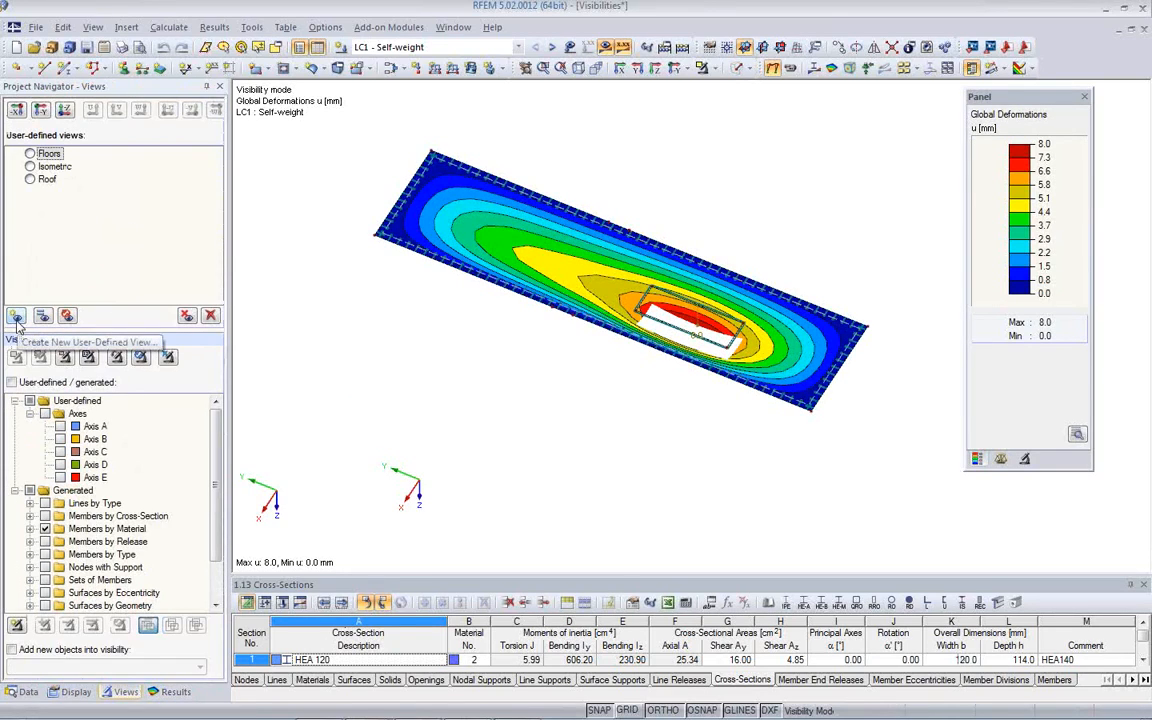
{"action": "left_click", "coordinate": [16, 318]}
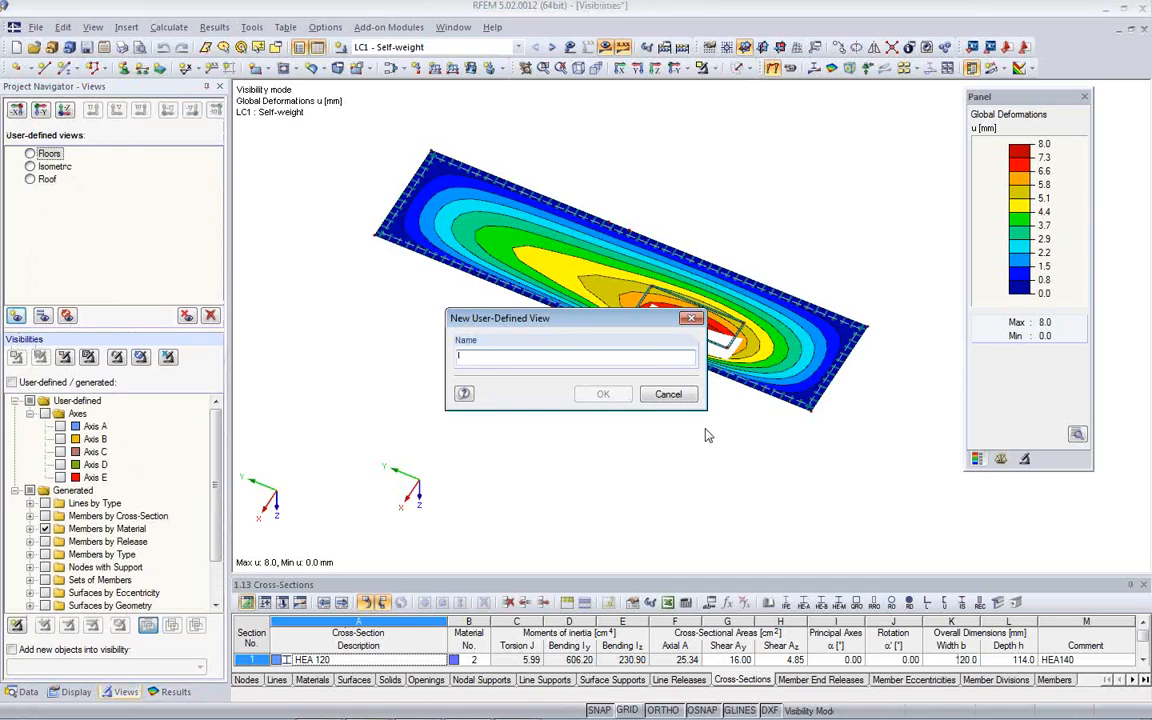
{"action": "type", "text": "Floor 1"}
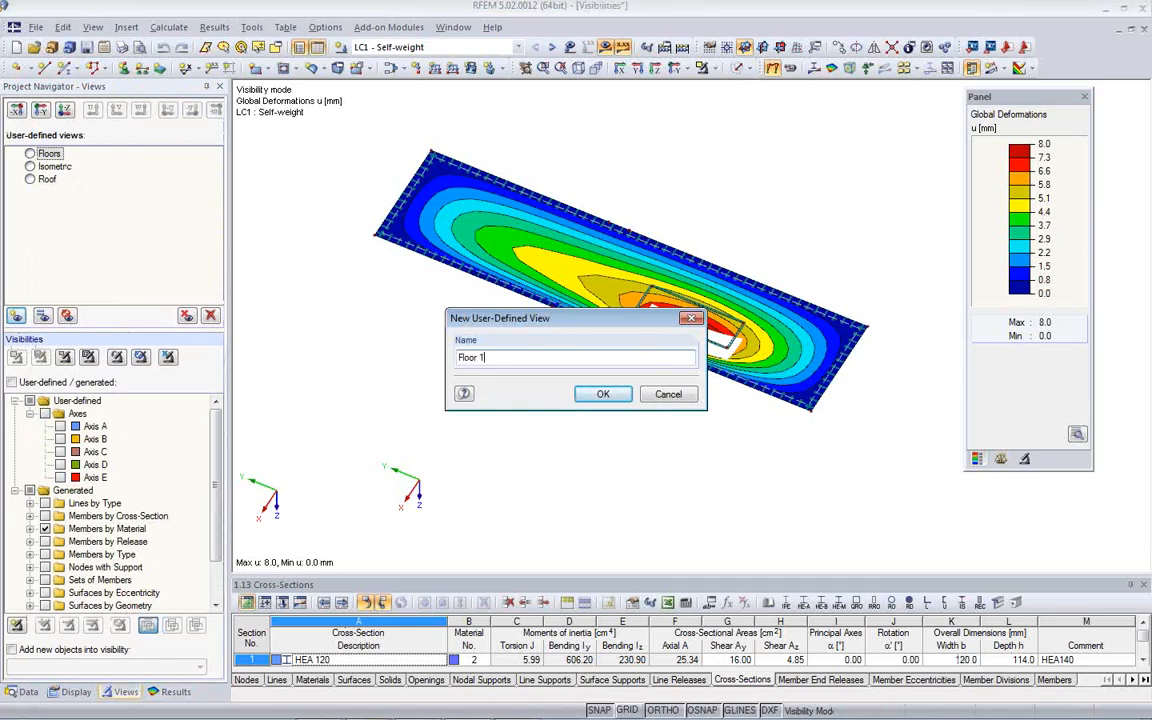
{"action": "left_click", "coordinate": [603, 394]}
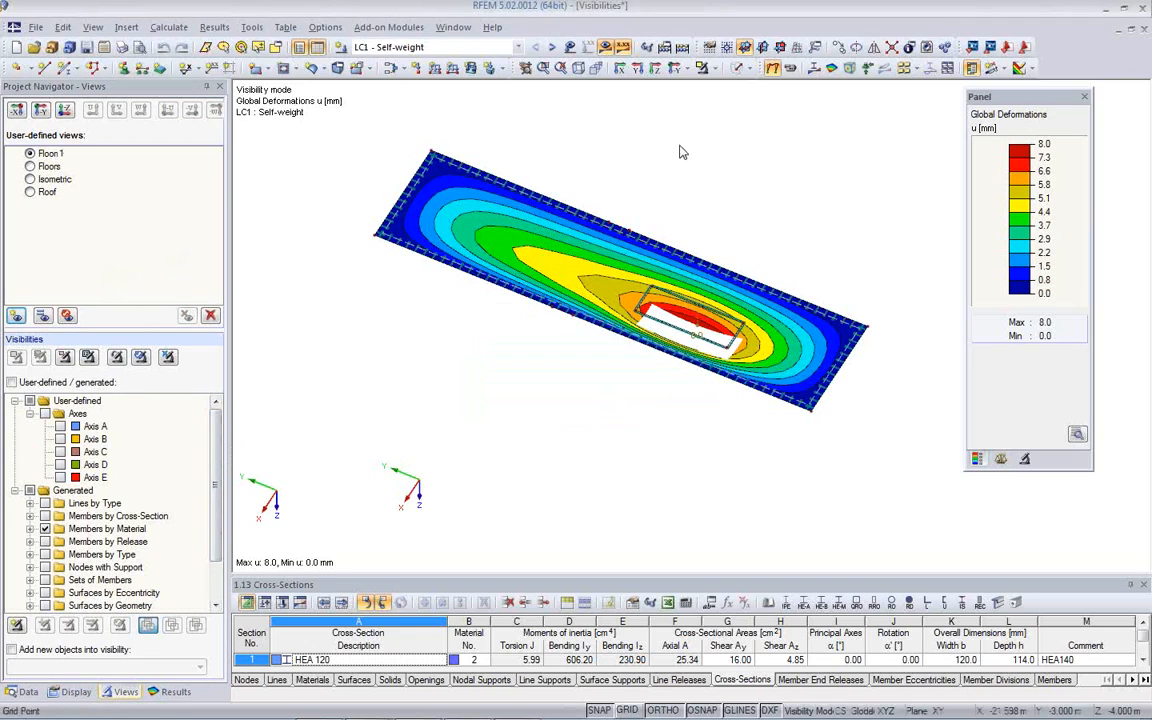
Step: Cancel the visibility mode to show the whole model with its LC1 loads, and restore the Floor 1 user-defined view
{"action": "left_click", "coordinate": [713, 70]}
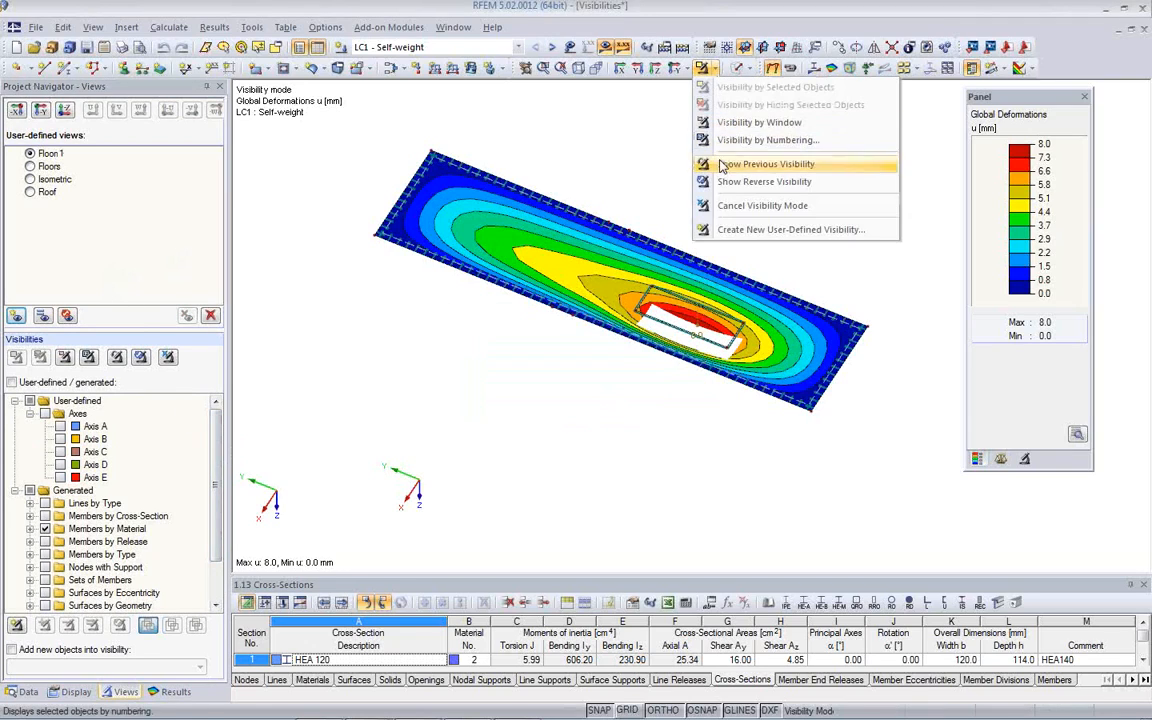
{"action": "left_click", "coordinate": [745, 205]}
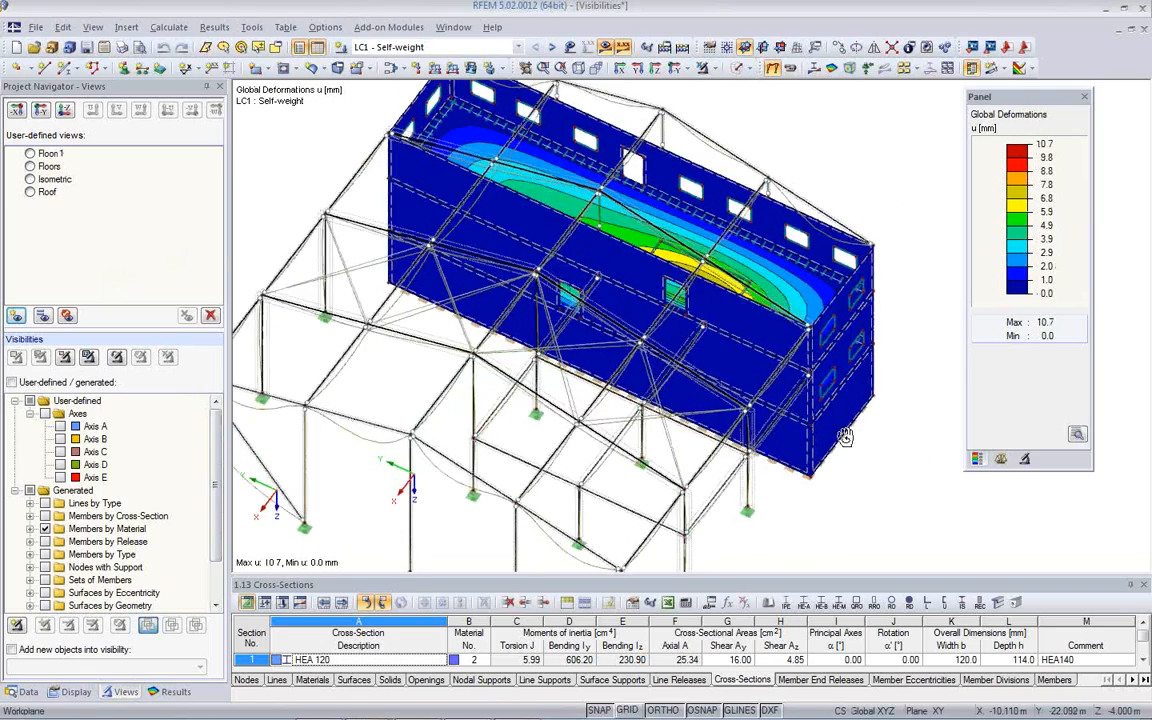
{"action": "left_click", "coordinate": [578, 47]}
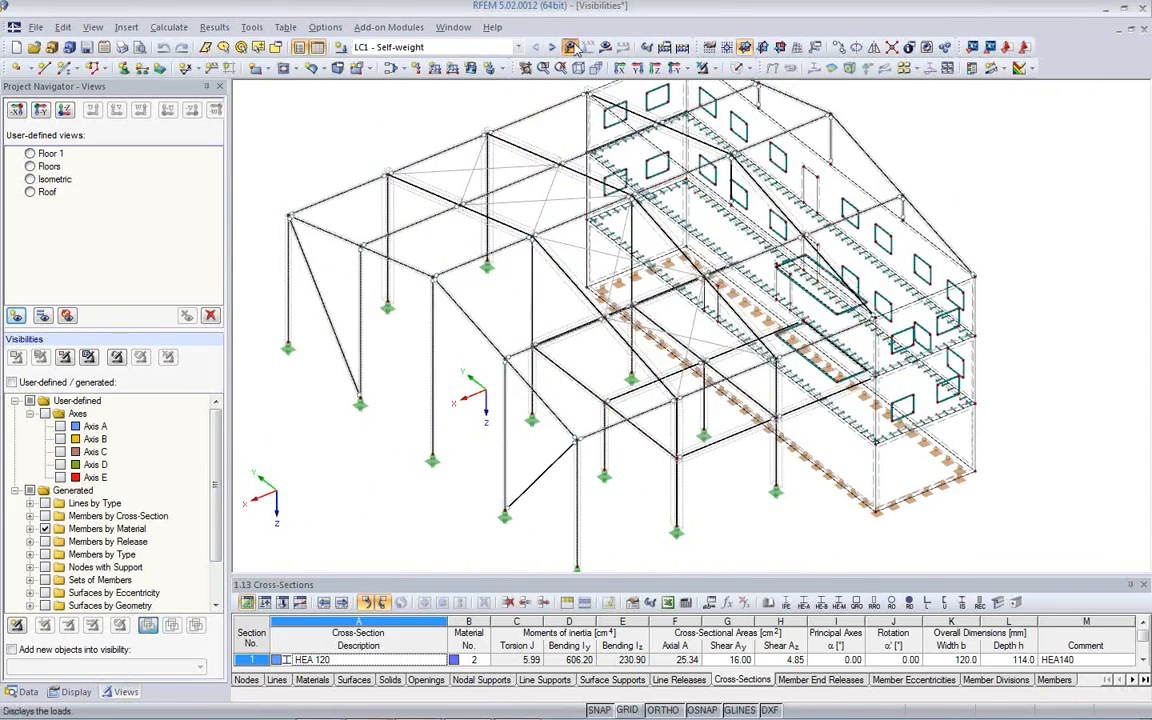
{"action": "left_click", "coordinate": [553, 47]}
{"action": "mouse_move", "coordinate": [571, 200]}
{"action": "middle_mouse_down", "text": "ctrl"}
{"action": "mouse_move", "coordinate": [549, 176]}
{"action": "mouse_move", "coordinate": [588, 206]}
{"action": "mouse_move", "coordinate": [575, 211]}
{"action": "middle_mouse_up", "text": "ctrl"}
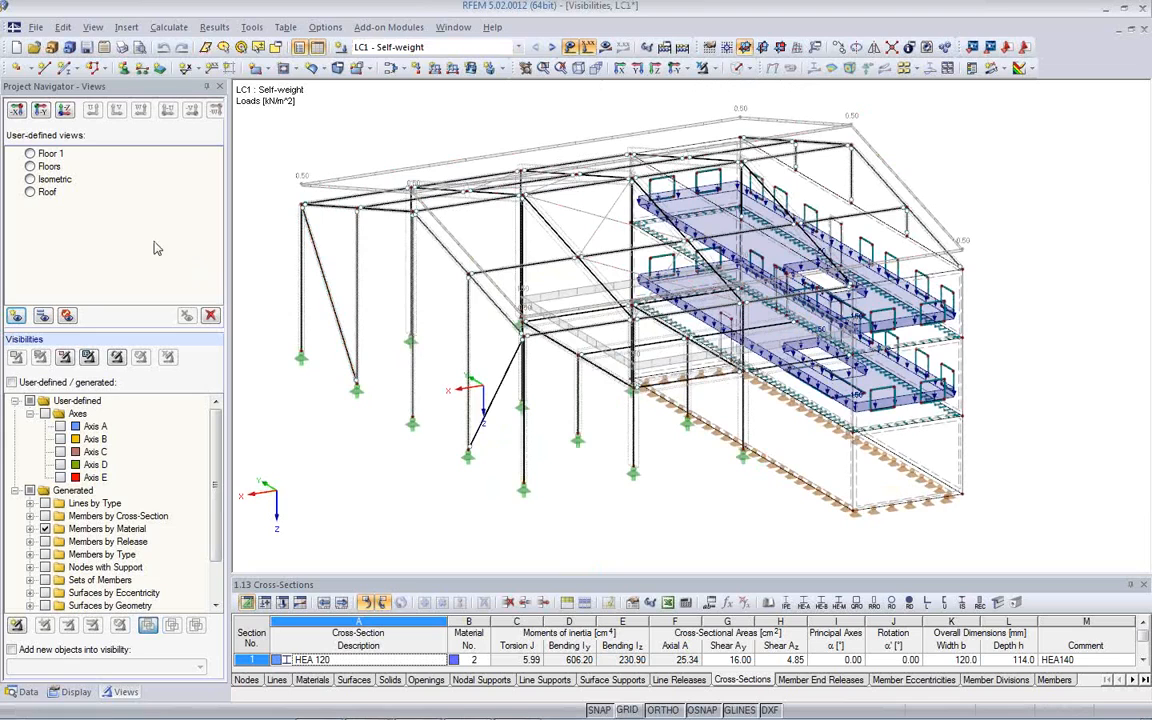
{"action": "left_click", "coordinate": [31, 154]}
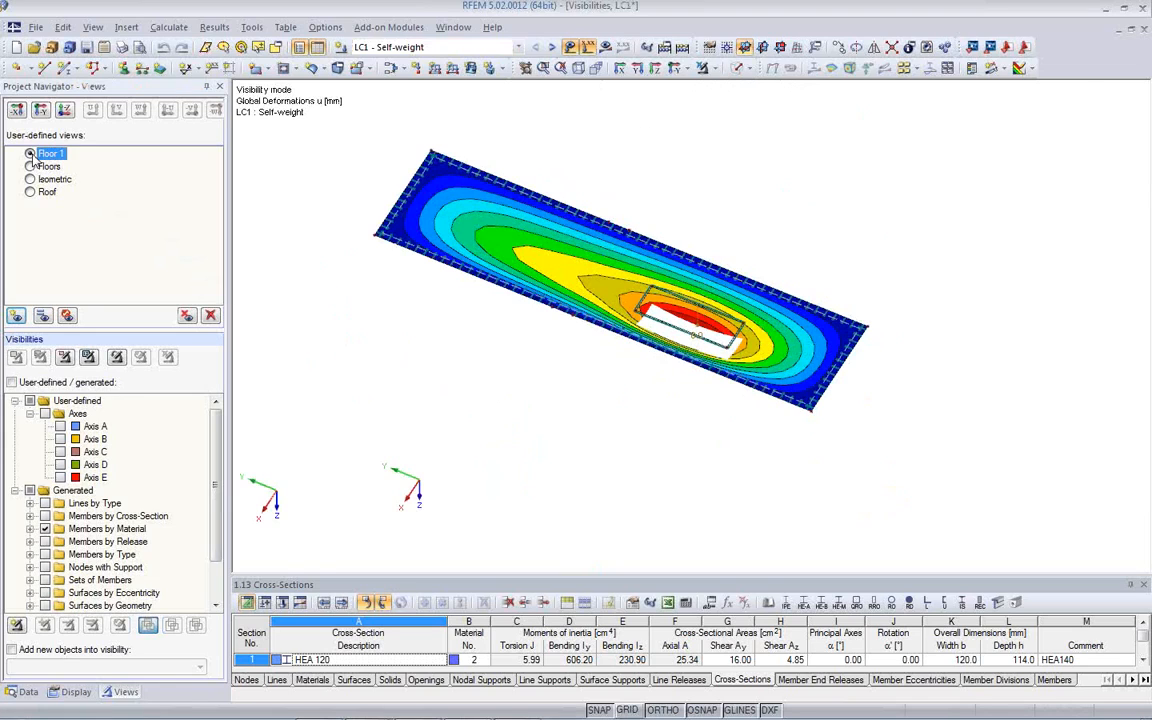
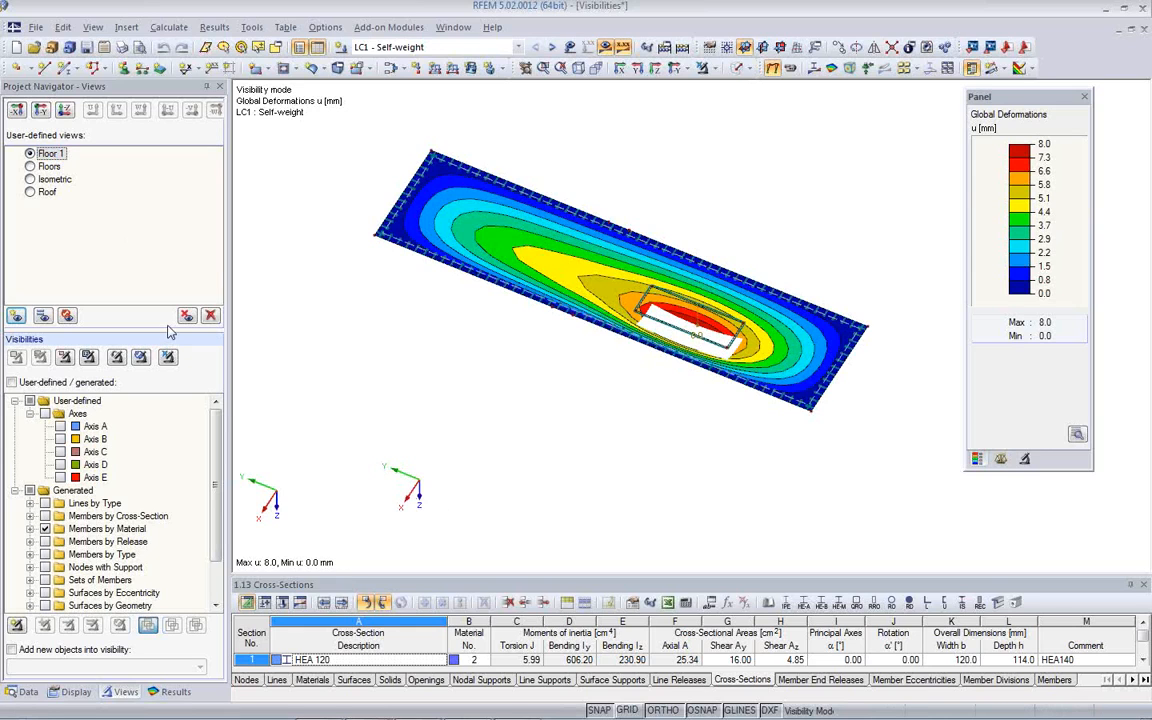
Step: Overwrite the Floor 1 user-defined view with a plan view of the slab and restore the saved view after rotating the model
{"action": "middle_click_drag", "start_coordinate": [548, 399], "coordinate": [645, 147], "text": "ctrl"}
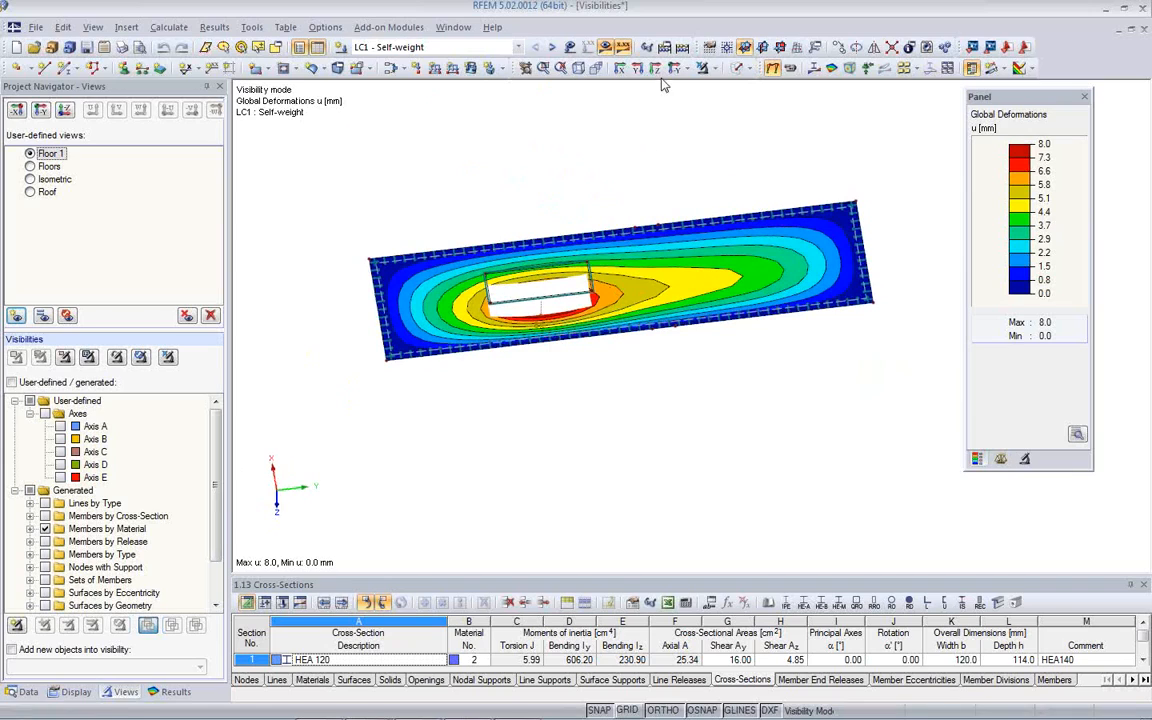
{"action": "left_click", "coordinate": [600, 69]}
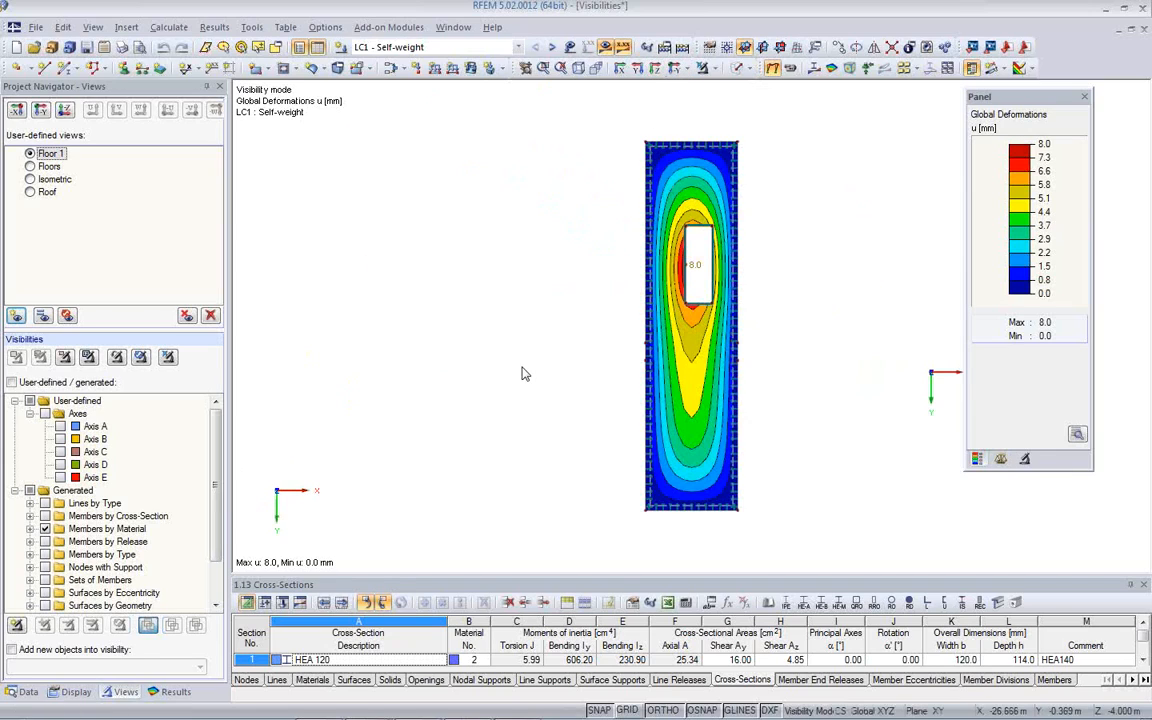
{"action": "left_click", "coordinate": [52, 155]}
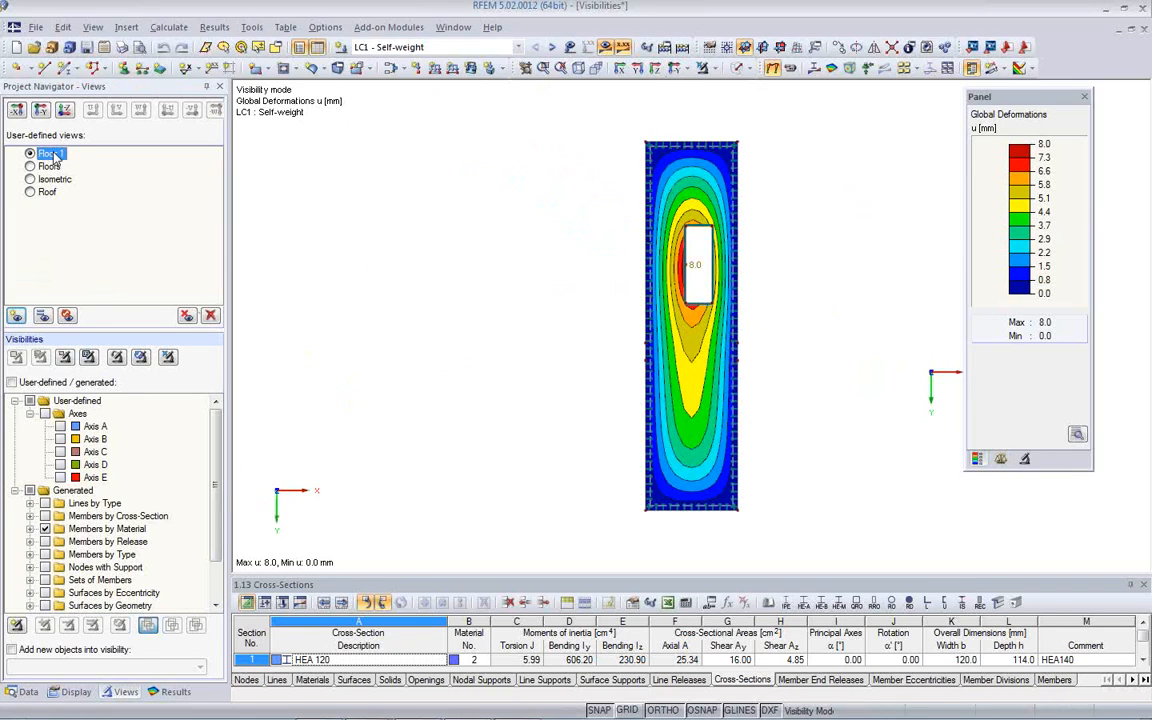
{"action": "left_click", "coordinate": [44, 321]}
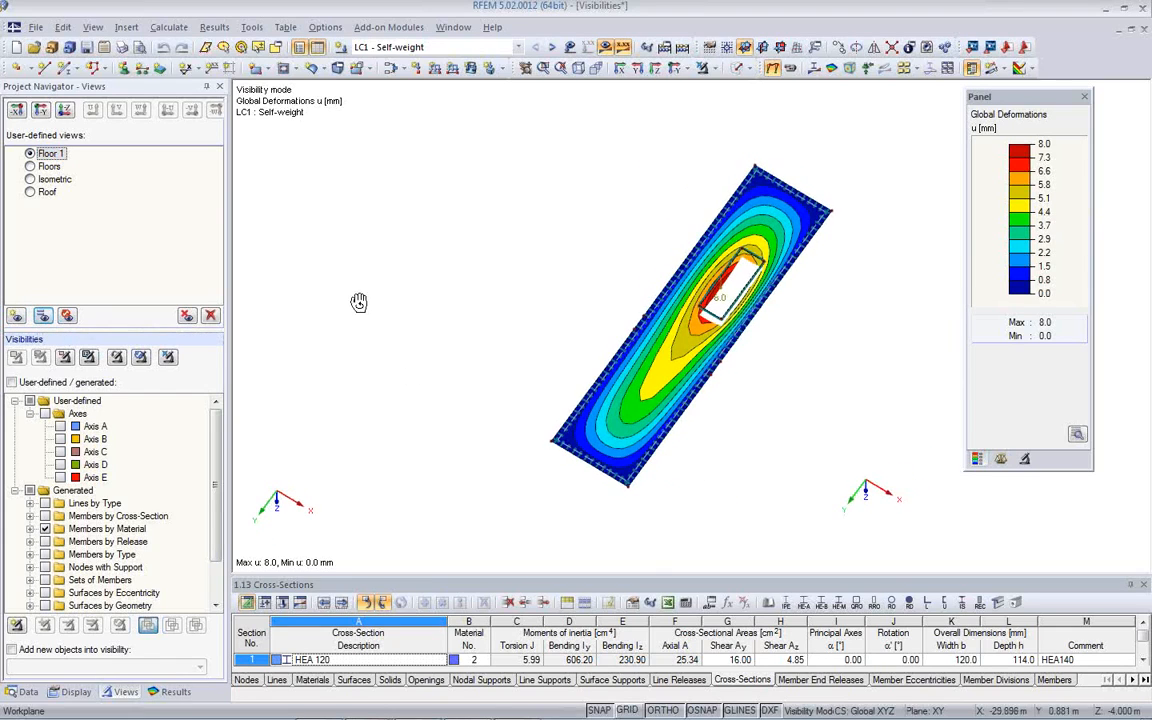
{"action": "left_click", "coordinate": [67, 316]}
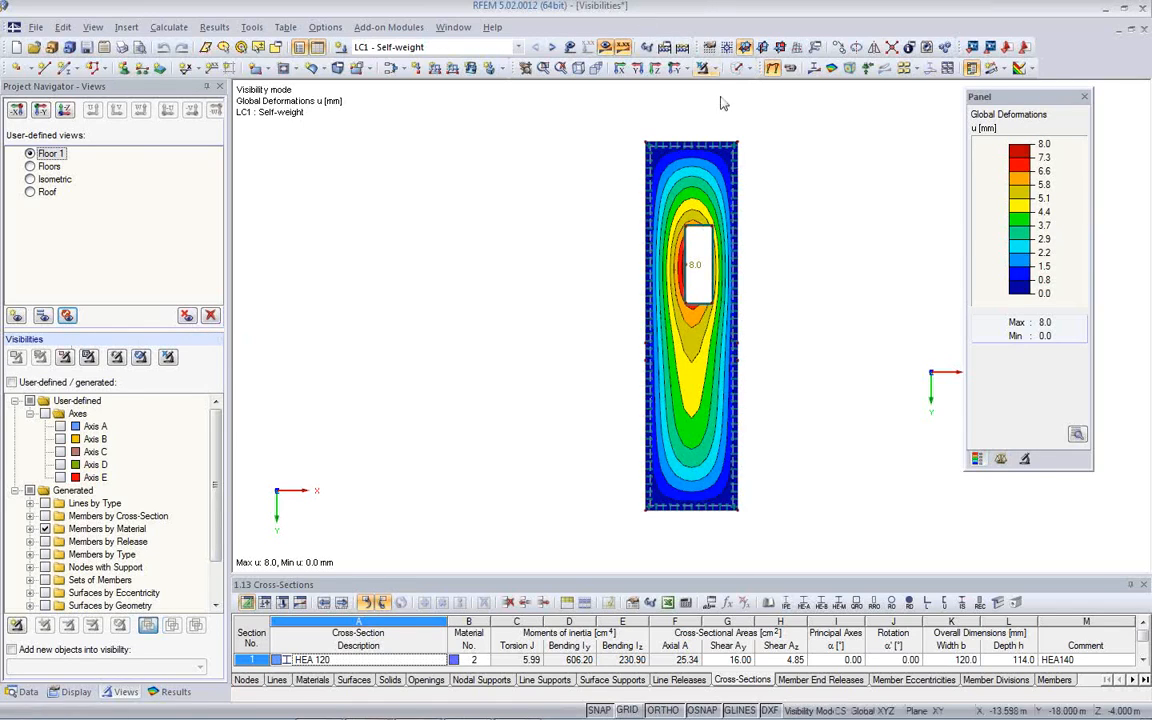
Step: Show the whole model in isometric view as a solid display model, without visibility mode, results or loads
{"action": "left_click", "coordinate": [703, 68]}
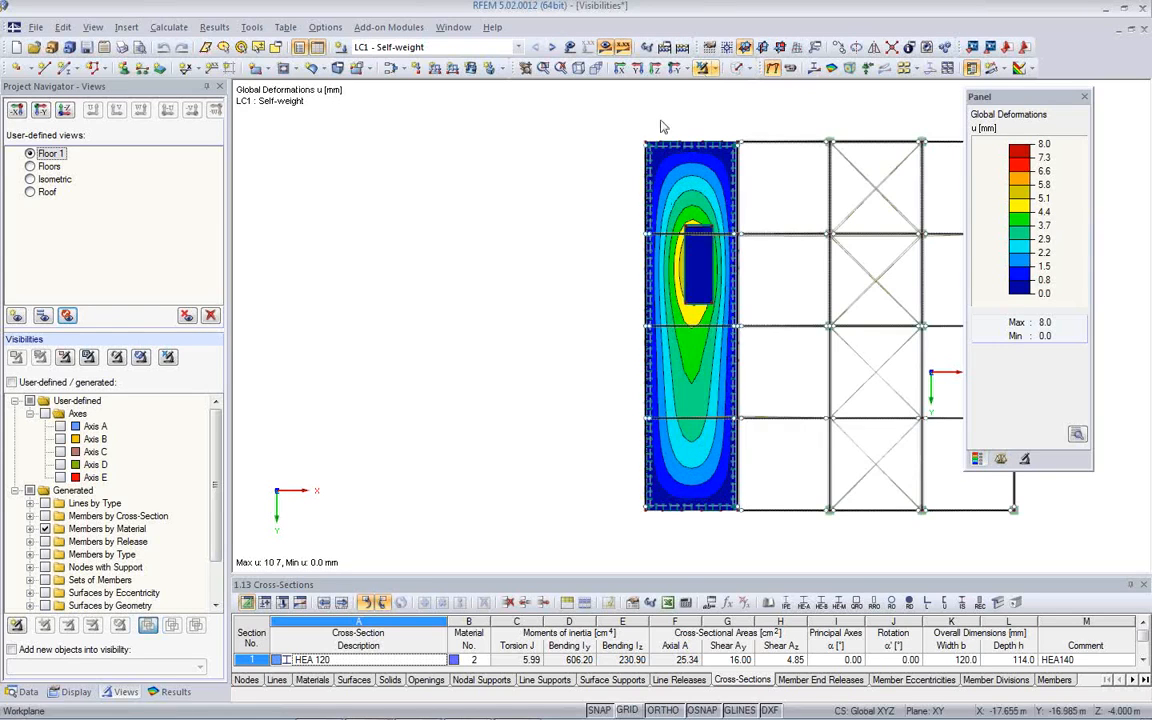
{"action": "left_click", "coordinate": [578, 67]}
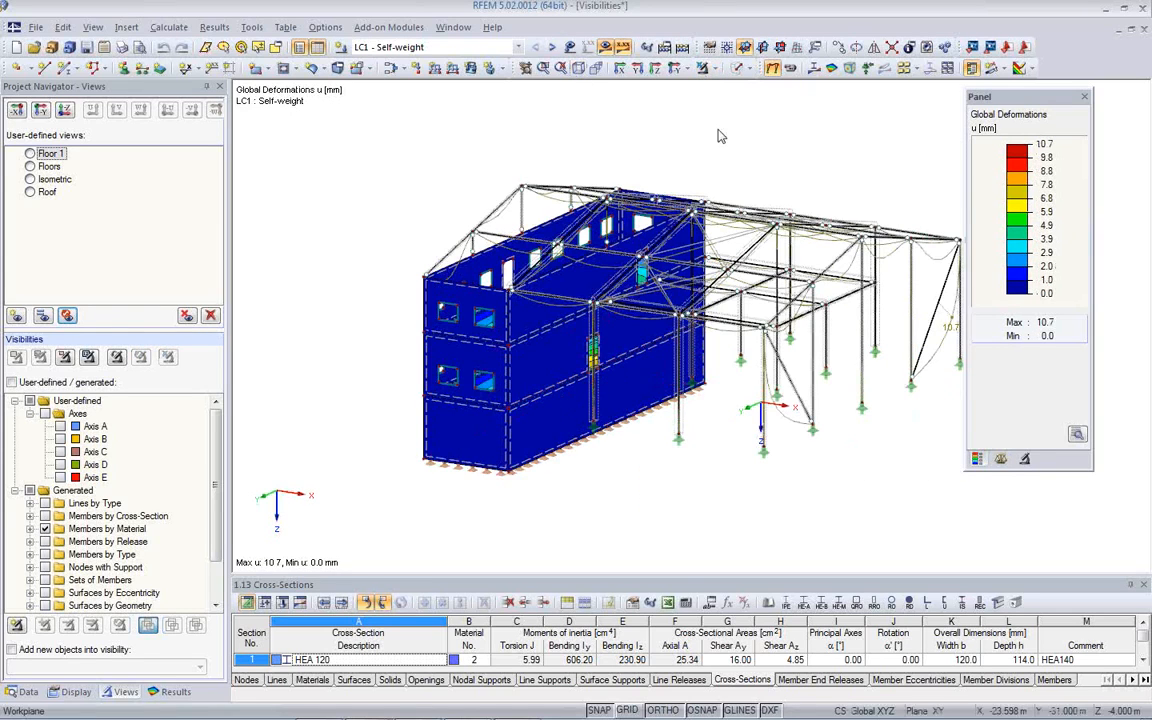
{"action": "left_click", "coordinate": [607, 48]}
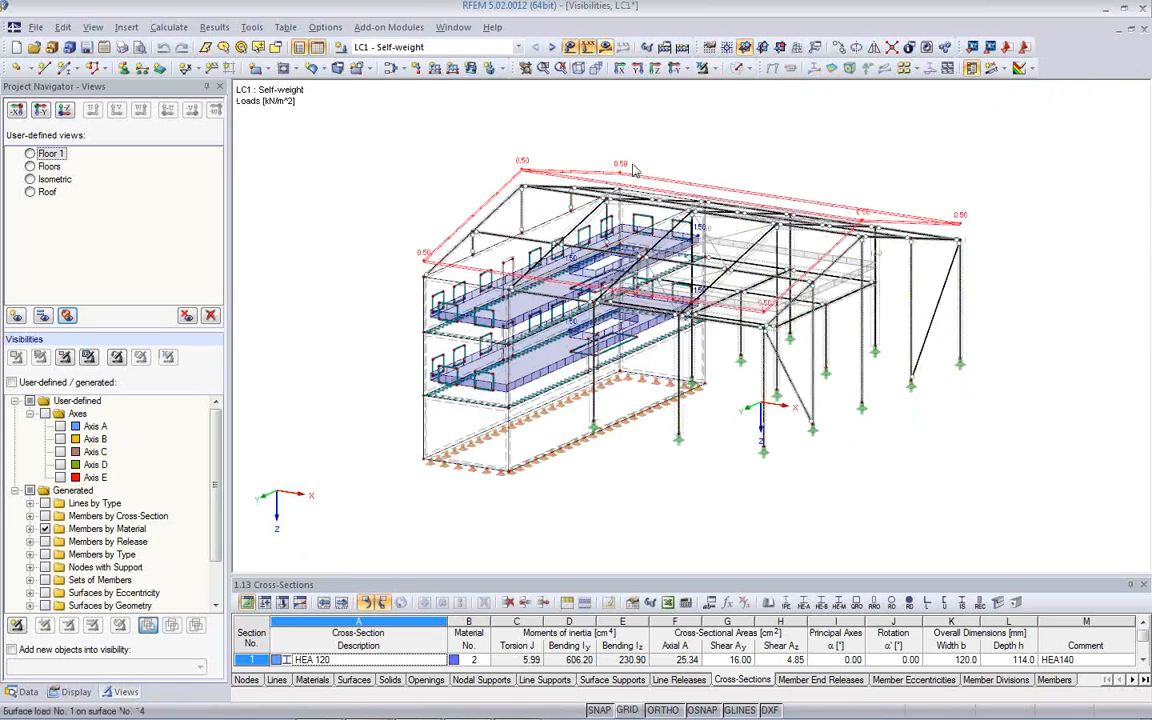
{"action": "left_click", "coordinate": [569, 48]}
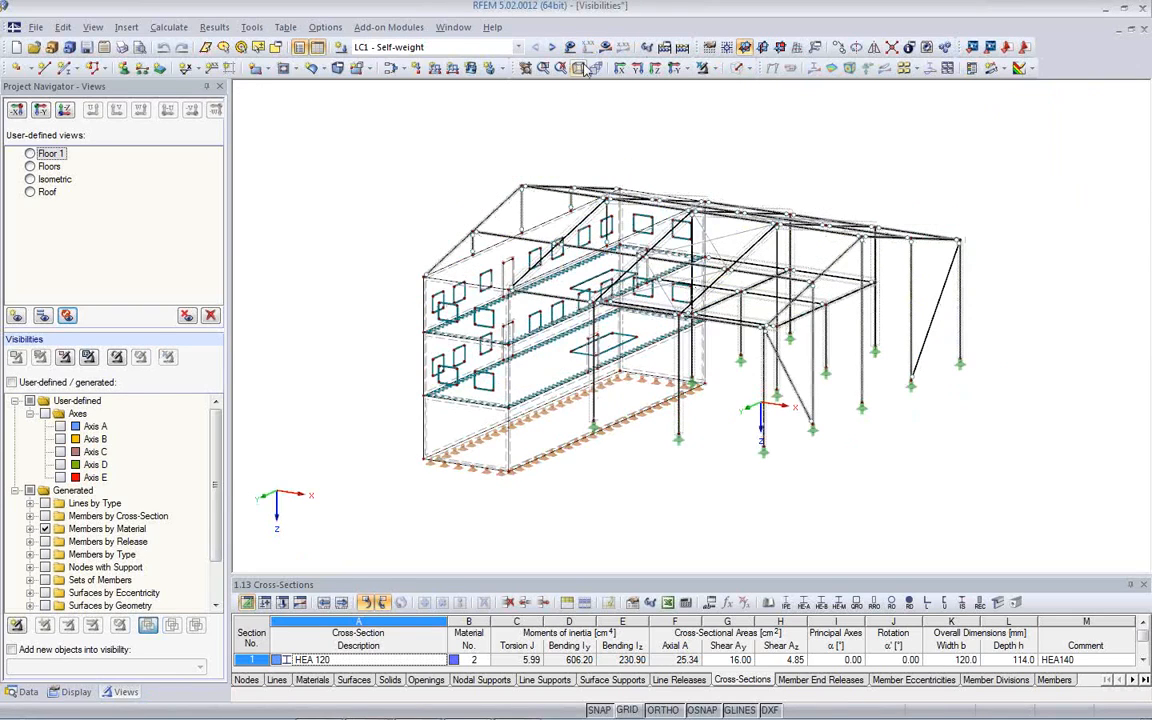
{"action": "left_click", "coordinate": [736, 68]}
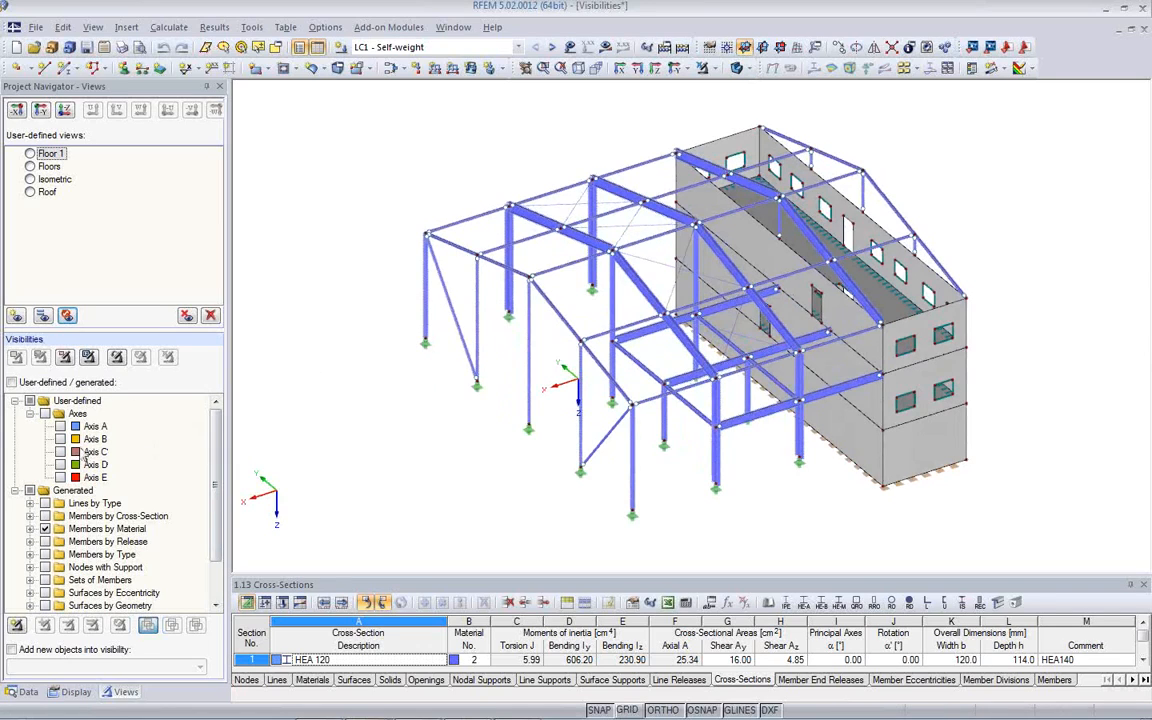
Step: Show the user-defined visibilities Axis A through Axis E together, with the generated Members by Material visibility switched off
{"action": "left_click", "coordinate": [60, 426]}
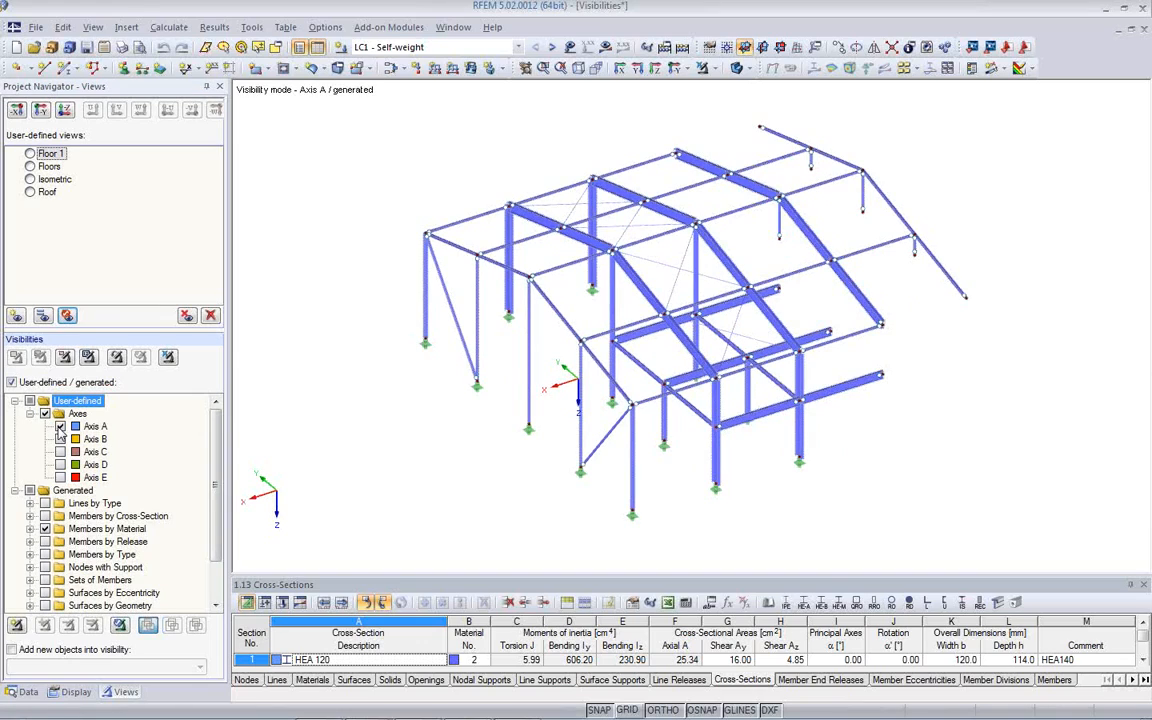
{"action": "left_click", "coordinate": [30, 490]}
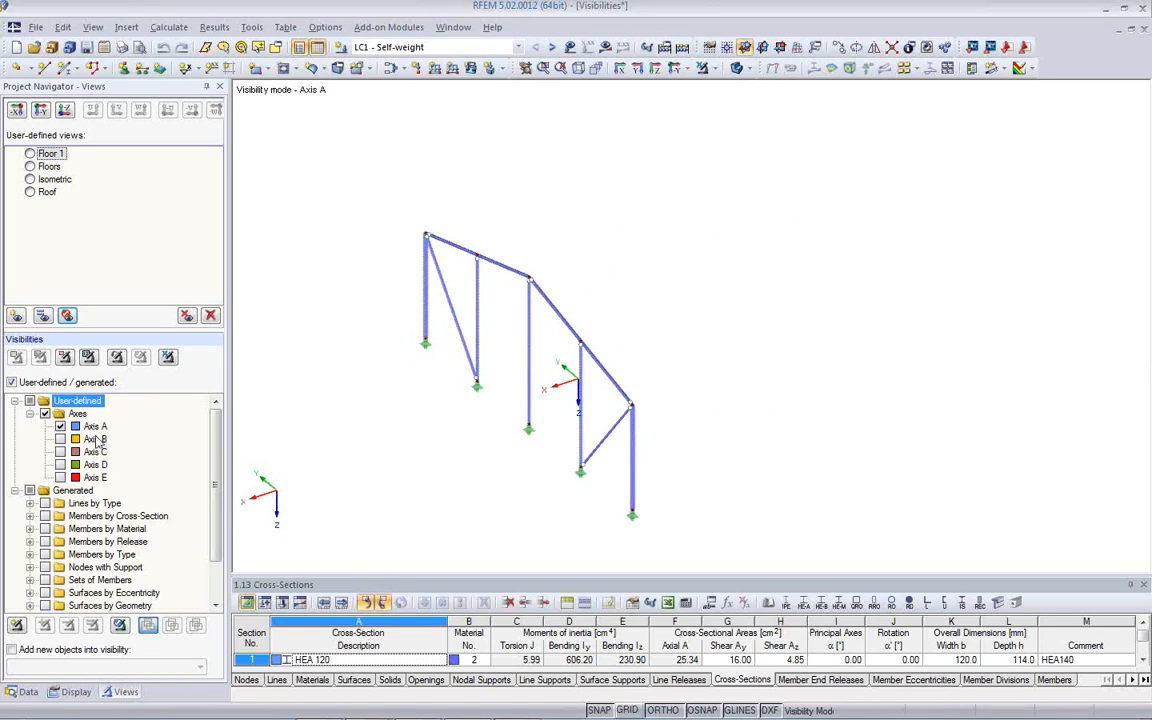
{"action": "left_click", "coordinate": [60, 439]}
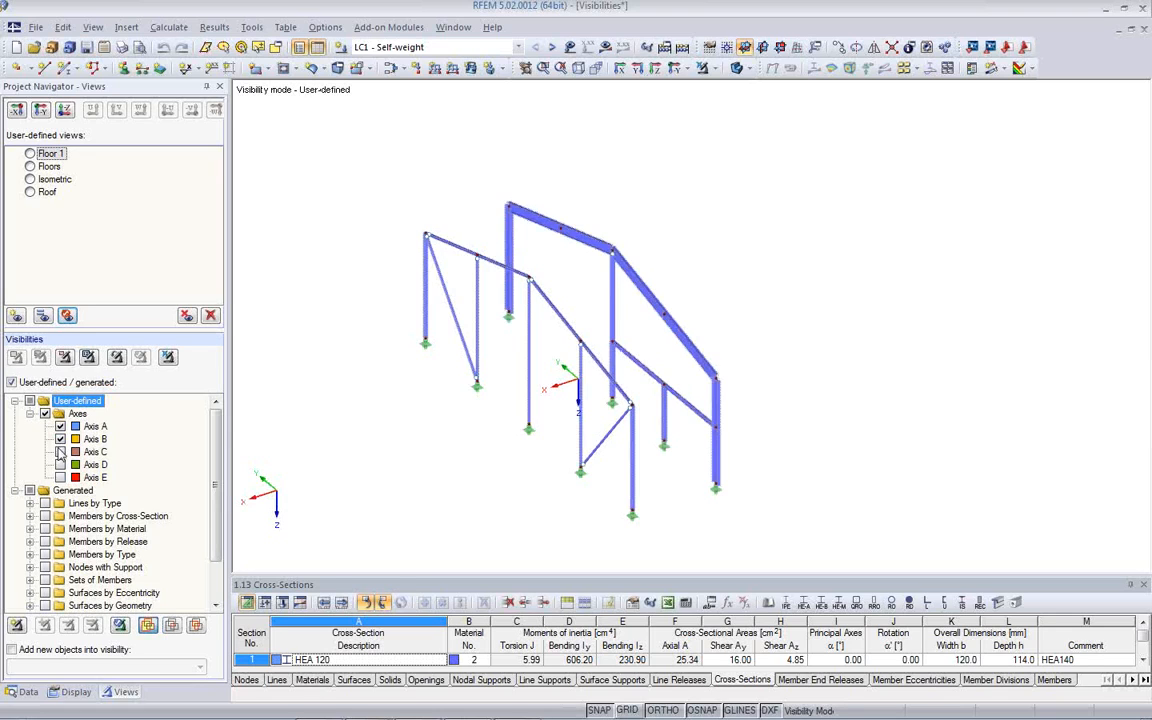
{"action": "left_click", "coordinate": [60, 452]}
{"action": "left_click", "coordinate": [60, 465]}
{"action": "left_click", "coordinate": [60, 478]}
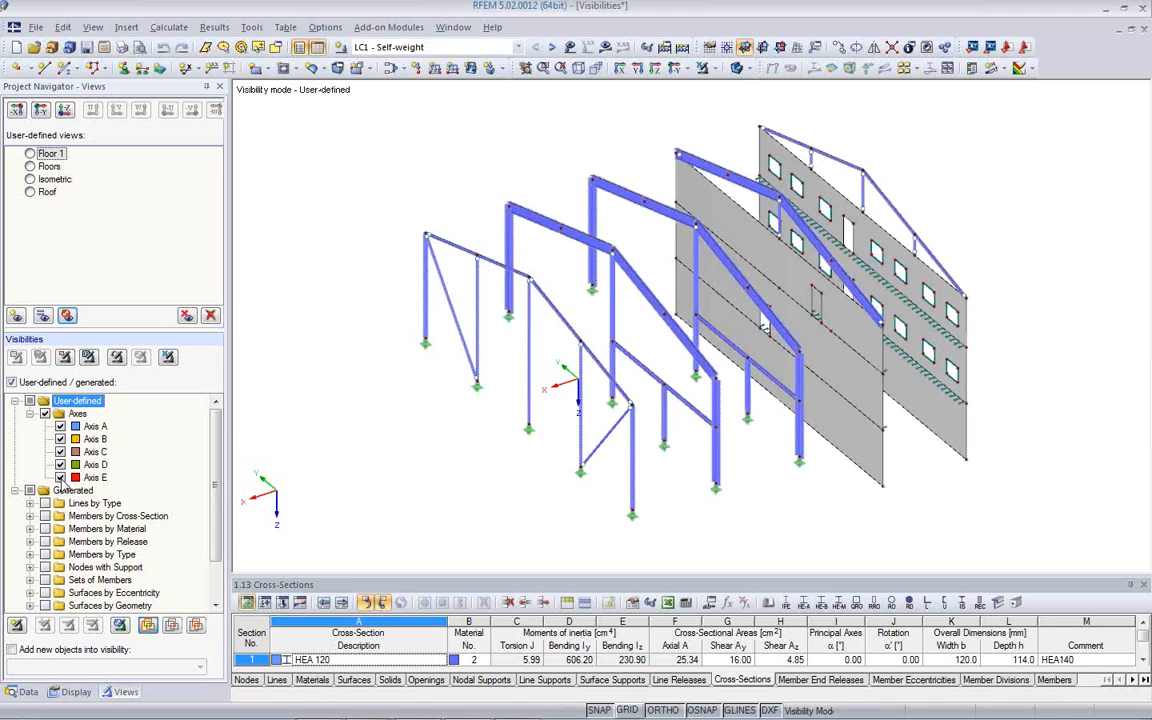
Step: Switch off the Axis D and Axis E visibilities, keeping only the frames of Axis A, B and C
{"action": "middle_click_drag", "start_coordinate": [729, 439], "coordinate": [600, 415], "text": "ctrl"}
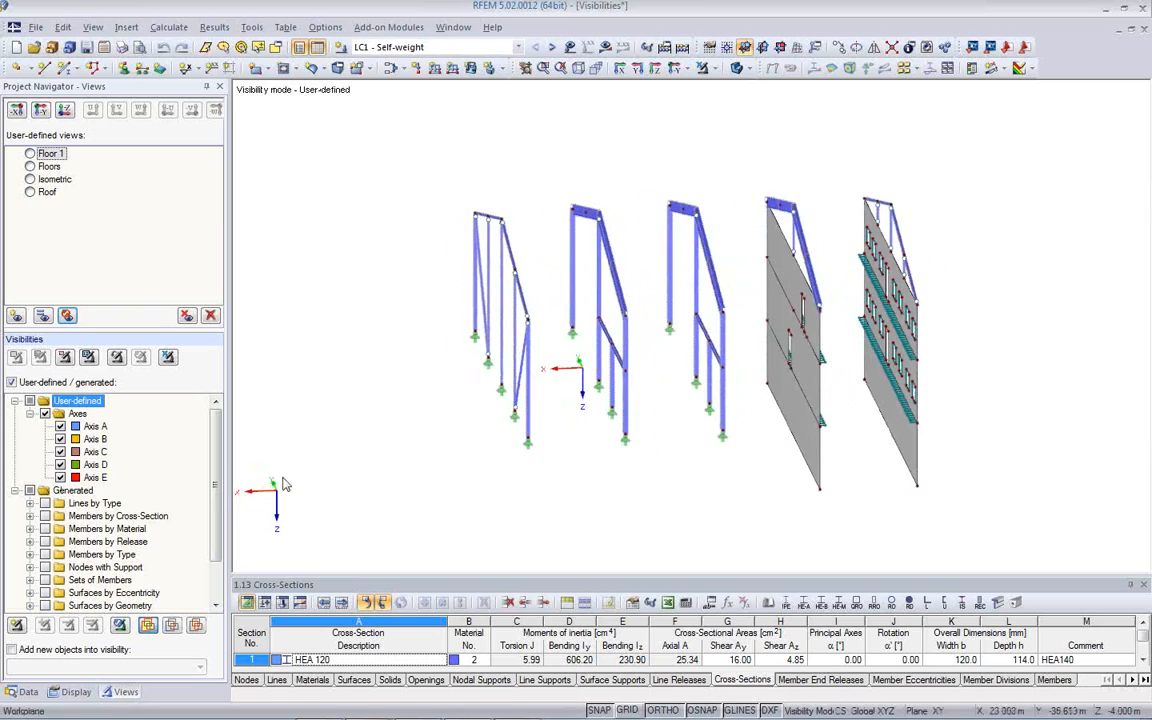
{"action": "left_click", "coordinate": [60, 465]}
{"action": "left_click", "coordinate": [60, 478]}
{"action": "middle_click_drag", "start_coordinate": [303, 445], "coordinate": [351, 467], "text": "ctrl"}
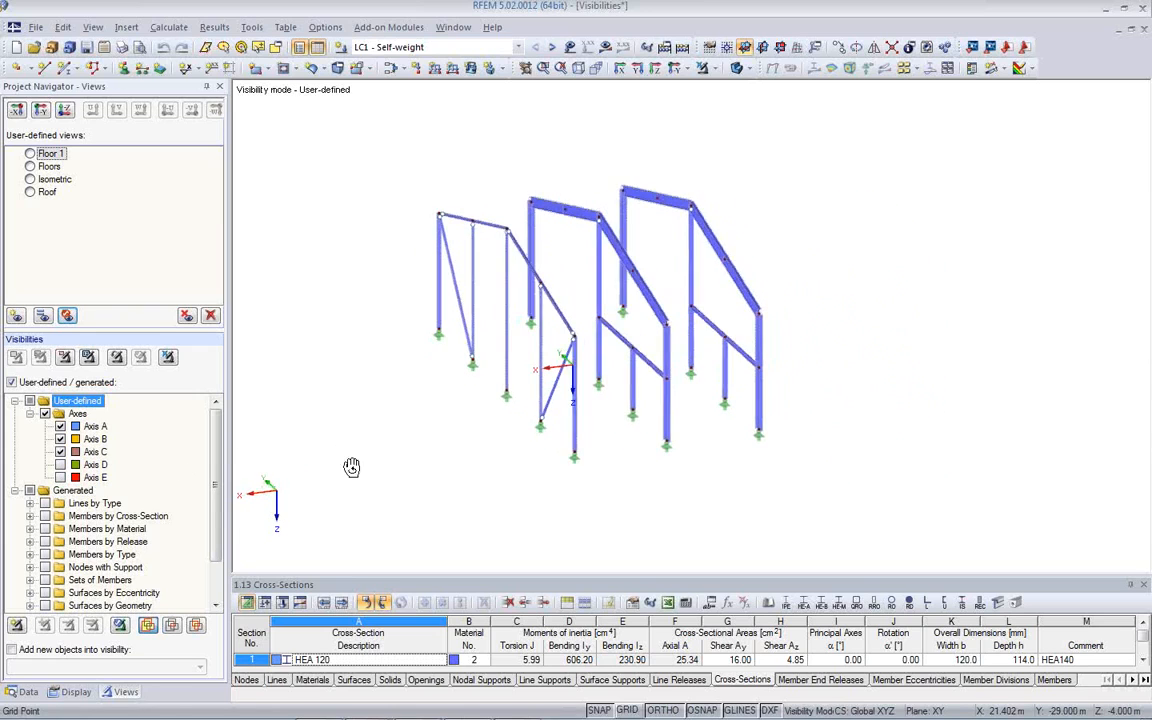
Step: Turn on the display of hidden objects in the background behind the Axis A to C frames
{"action": "right_click", "coordinate": [341, 265]}
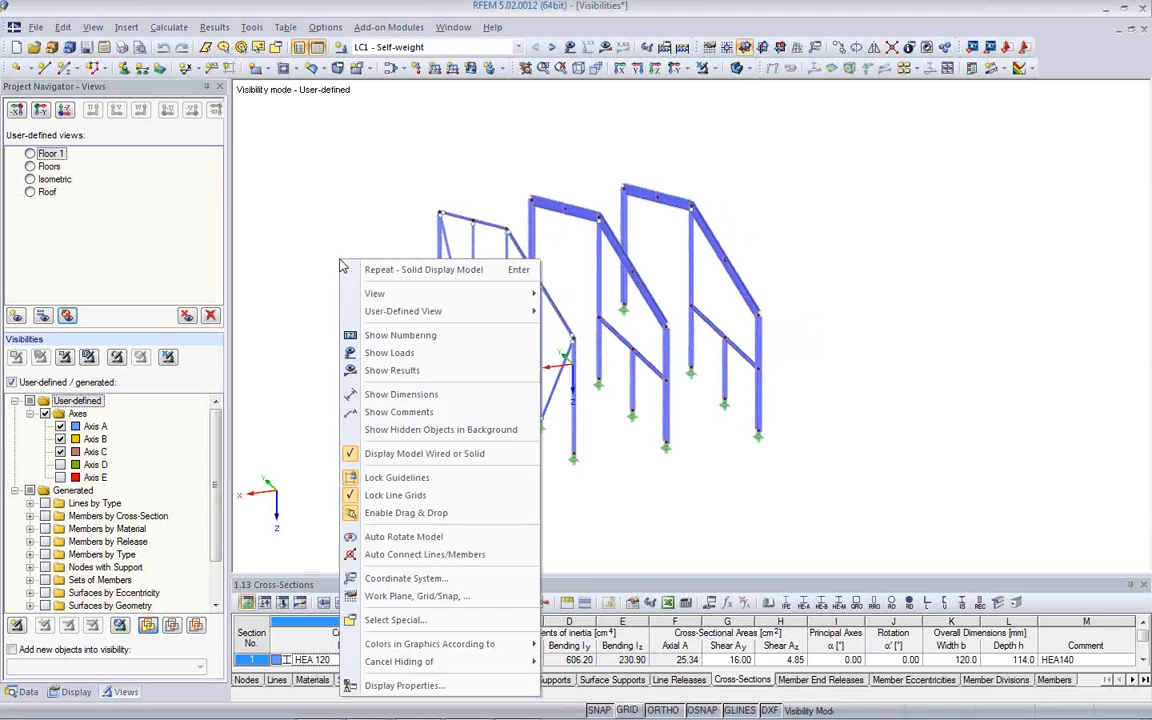
{"action": "left_click", "coordinate": [384, 431]}
{"action": "middle_click_drag", "start_coordinate": [437, 409], "coordinate": [507, 452], "text": "ctrl"}
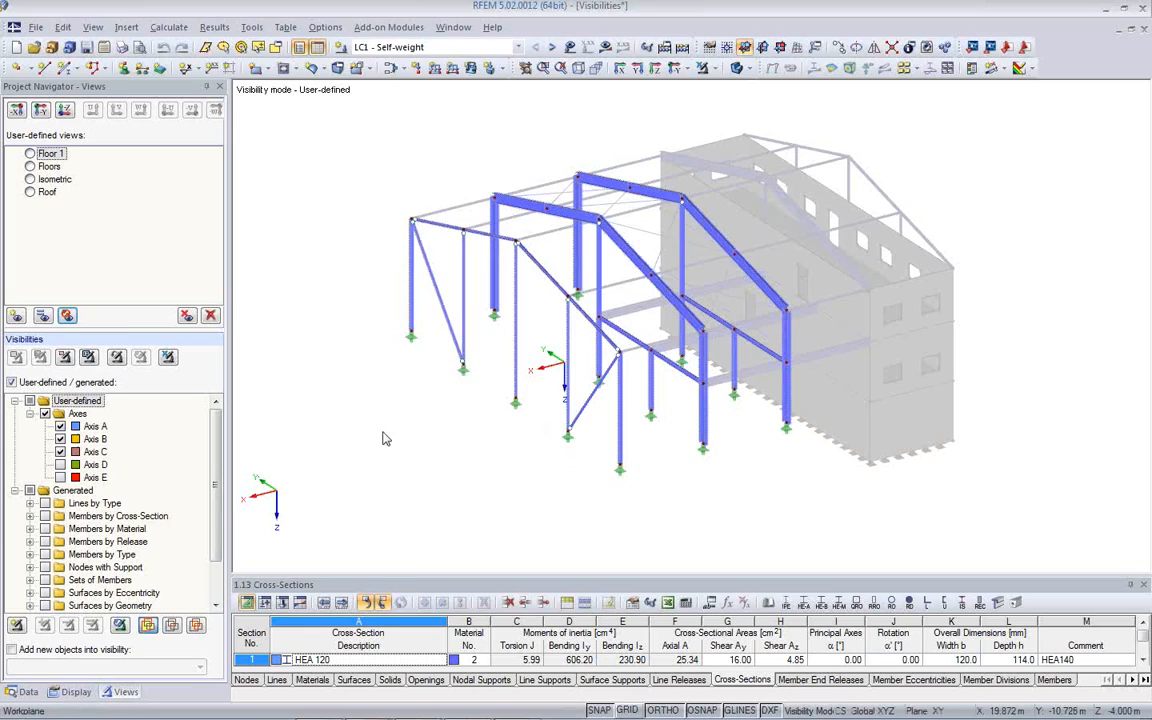
Step: Leave visibility mode and select the horizontal floor beams between the steel frames and the building
{"action": "left_click", "coordinate": [168, 359]}
{"action": "middle_click_drag", "start_coordinate": [570, 445], "coordinate": [686, 347], "text": "ctrl"}
{"action": "left_click_drag", "start_coordinate": [565, 284], "coordinate": [754, 307]}
{"action": "middle_click_drag", "start_coordinate": [746, 343], "coordinate": [737, 386], "text": "ctrl"}
{"action": "left_click_drag", "start_coordinate": [743, 356], "coordinate": [722, 262]}
{"action": "middle_click_drag", "start_coordinate": [712, 226], "coordinate": [689, 501], "text": "ctrl"}
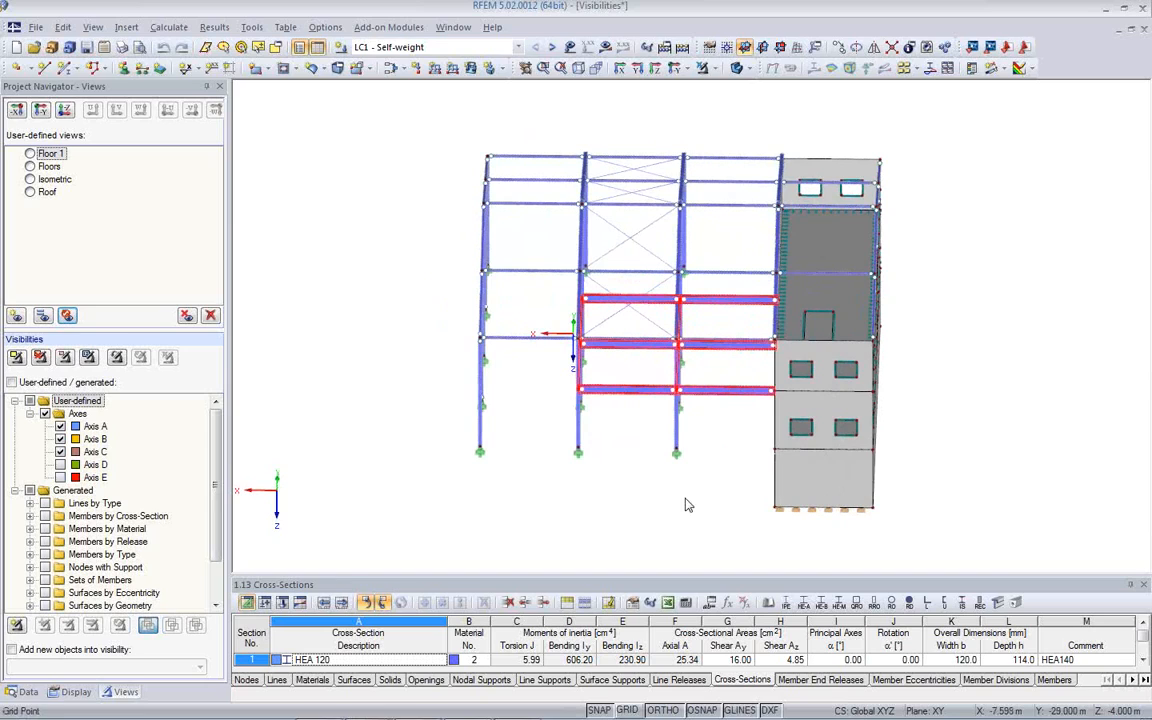
Step: Create a user-defined visibility named Level1 from the selected beams, placed in a new group called Levels
{"action": "right_click", "coordinate": [632, 401]}
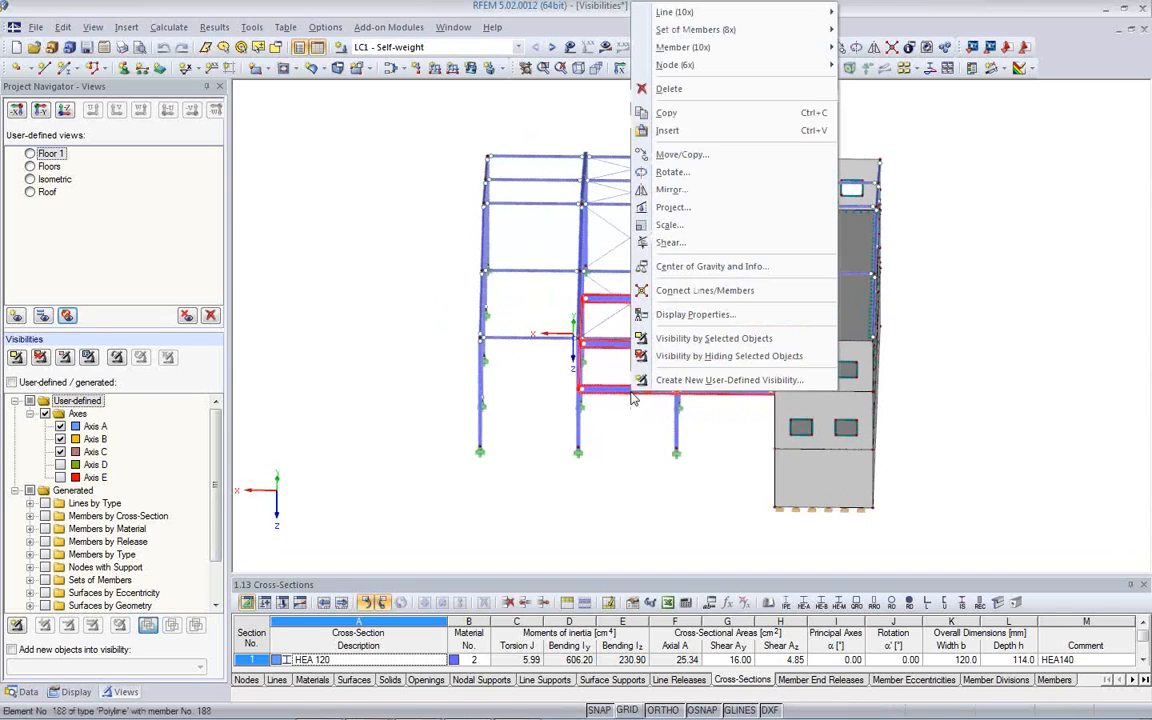
{"action": "left_click", "coordinate": [683, 384]}
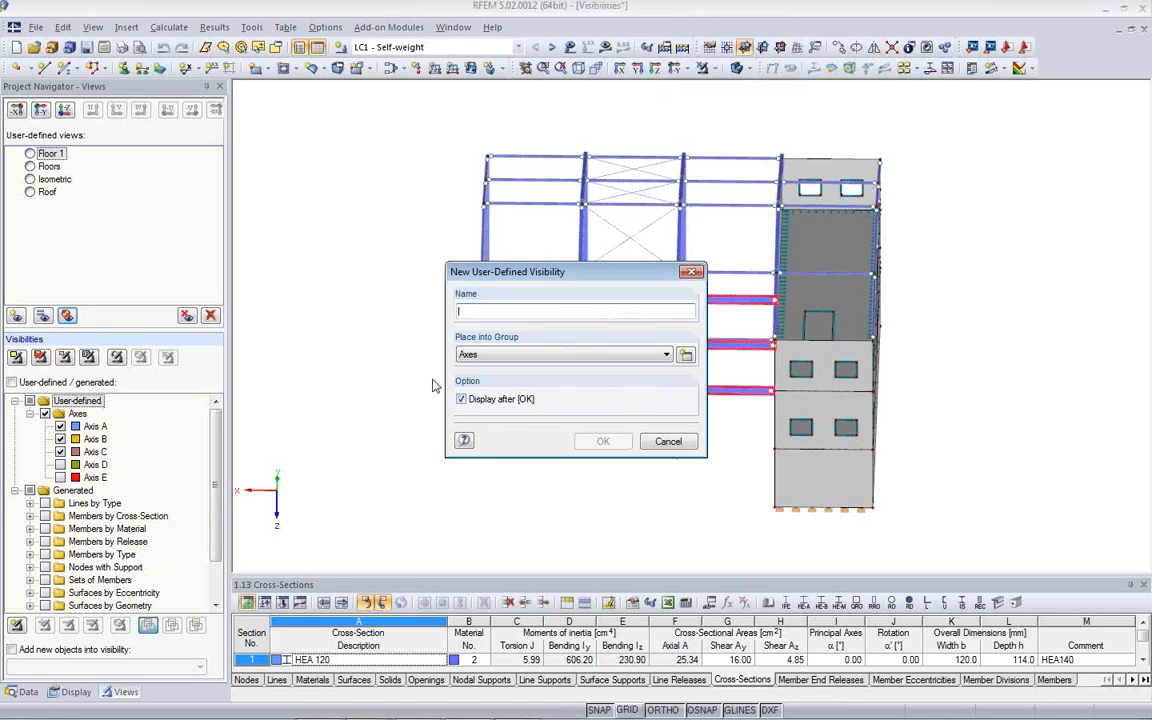
{"action": "left_click", "coordinate": [686, 356]}
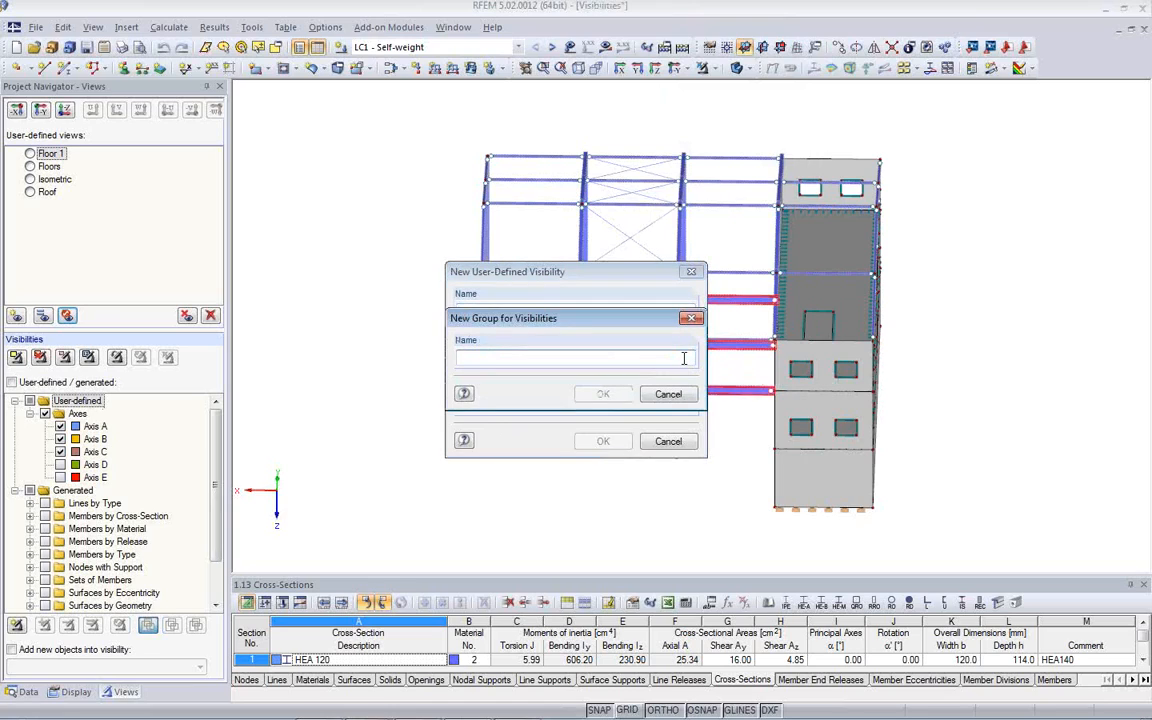
{"action": "type", "text": "J"}
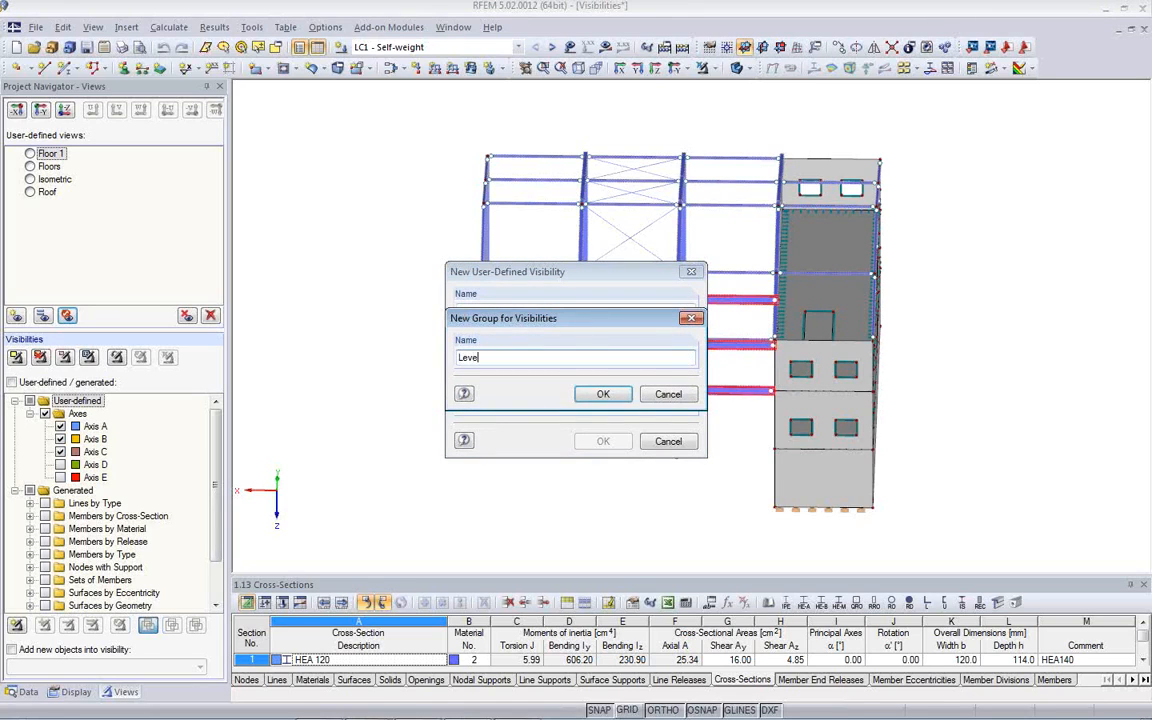
{"action": "left_click", "coordinate": [616, 393]}
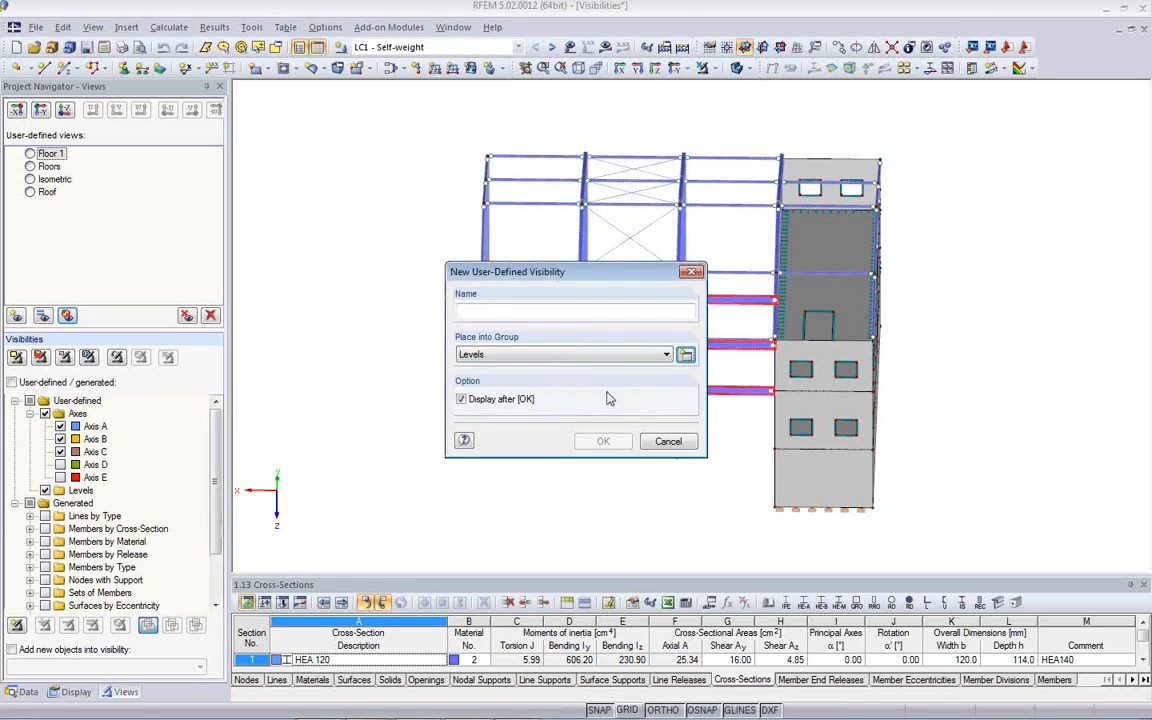
{"action": "left_click", "coordinate": [487, 313]}
{"action": "type", "text": "Level1"}
{"action": "left_click", "coordinate": [603, 441]}
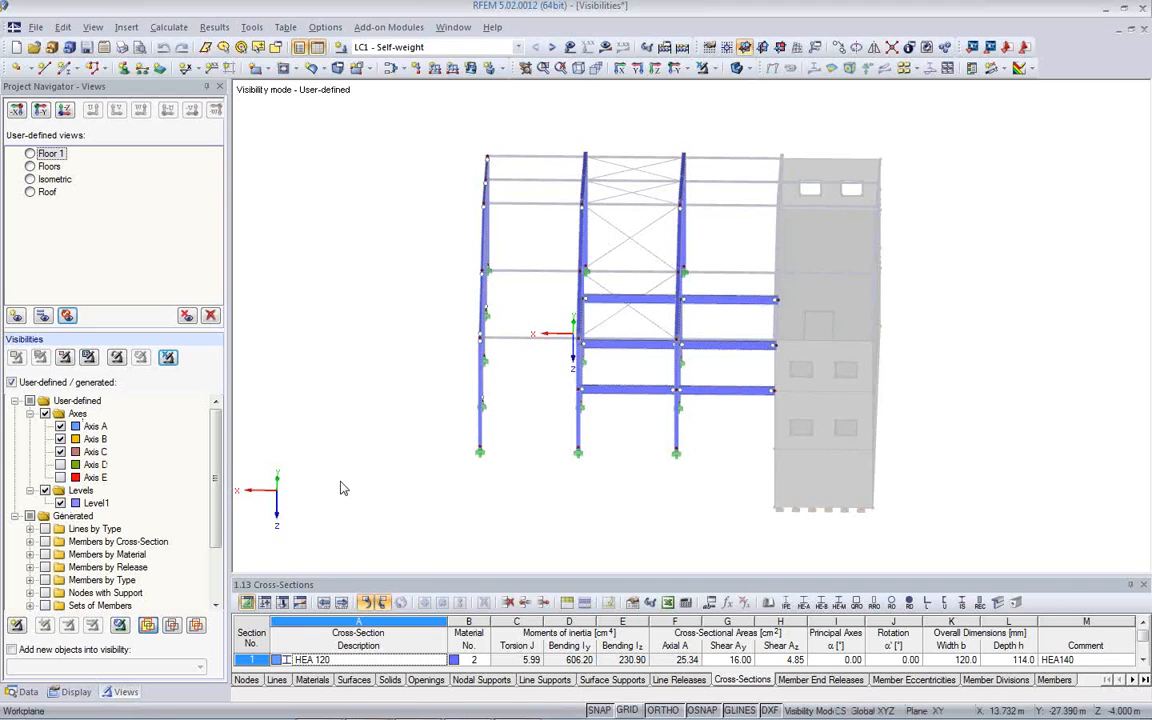
Step: Switch off the whole Axes visibility group, keeping only the Level1 floor beams active
{"action": "middle_click_drag", "start_coordinate": [537, 515], "coordinate": [470, 468], "text": "ctrl"}
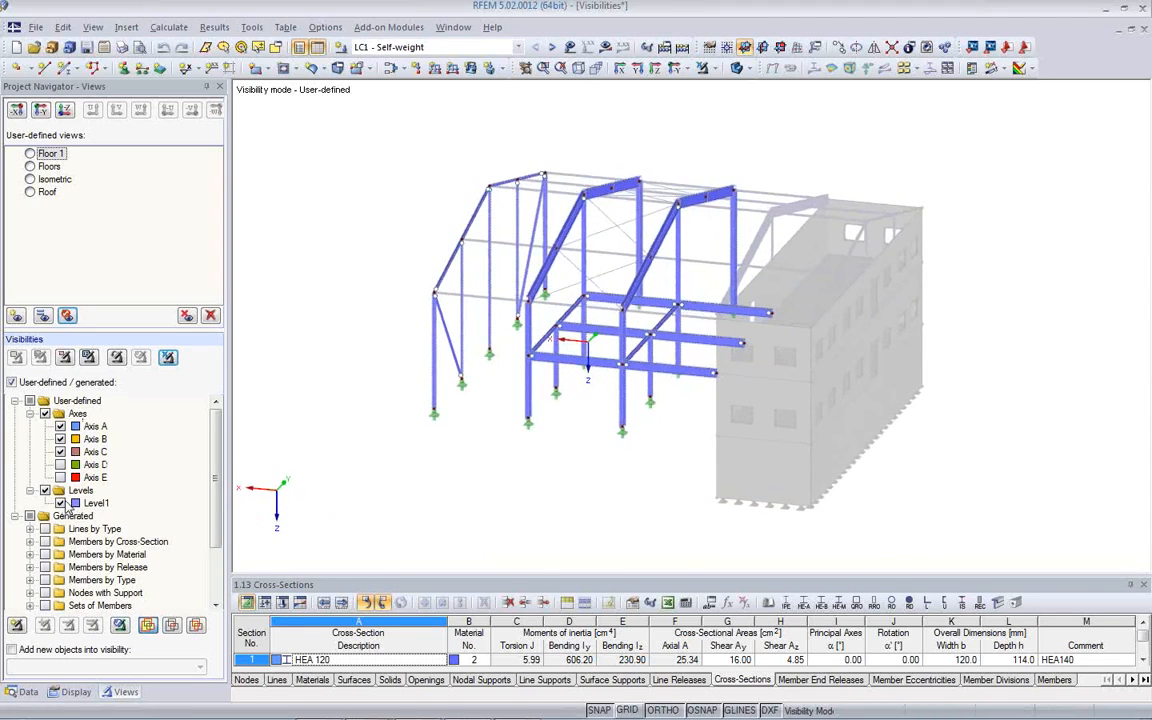
{"action": "left_click", "coordinate": [45, 414]}
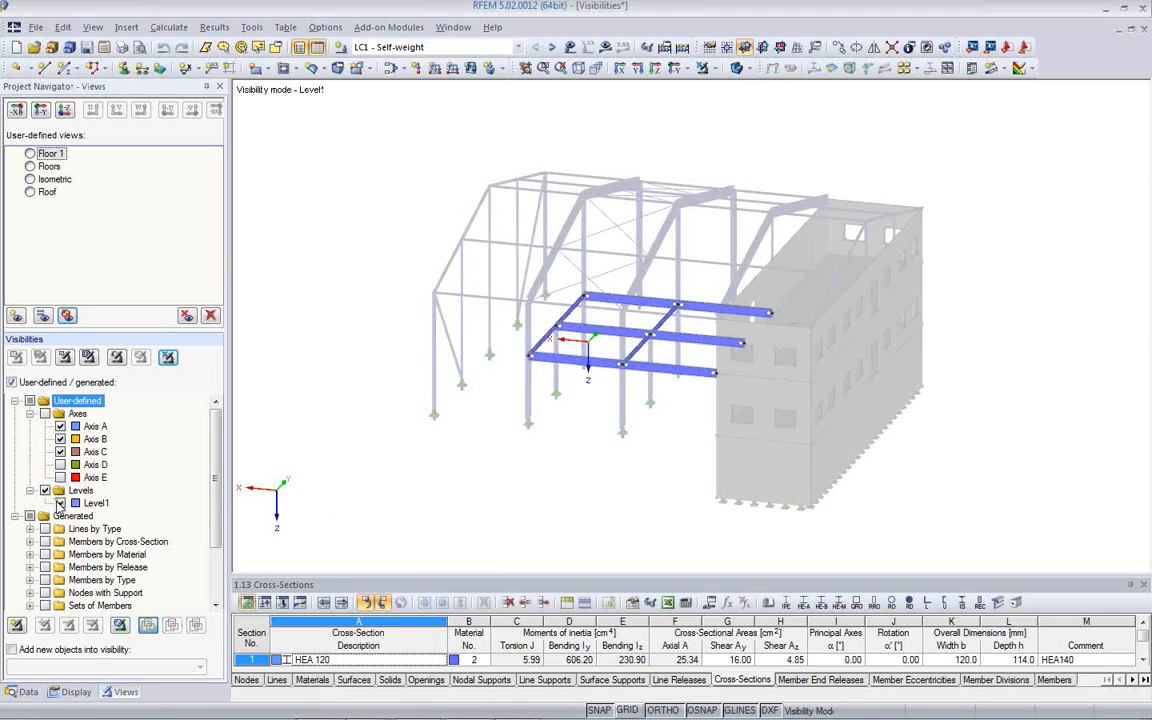
{"action": "left_click", "coordinate": [60, 503]}
{"action": "left_click", "coordinate": [60, 503]}
Step: Turn off the display of hidden objects in the background behind the Level1 beams
{"action": "middle_click_drag", "start_coordinate": [628, 425], "coordinate": [681, 458], "text": "ctrl"}
{"action": "right_click", "coordinate": [406, 310]}
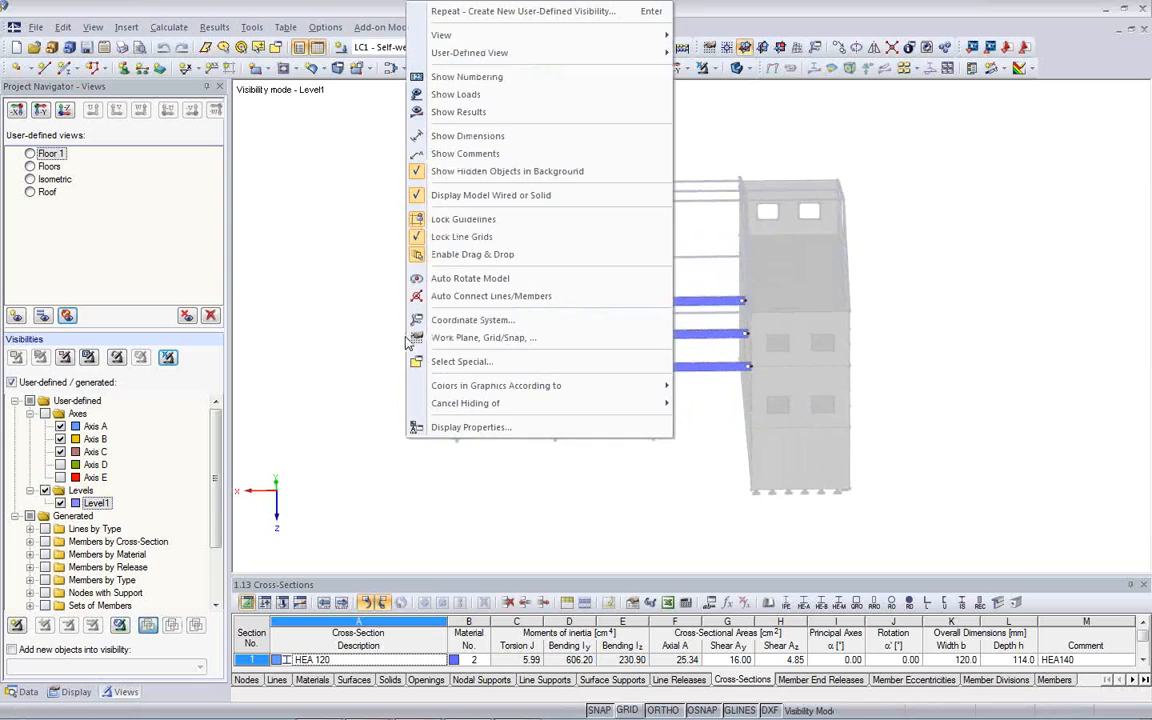
{"action": "left_click", "coordinate": [425, 171]}
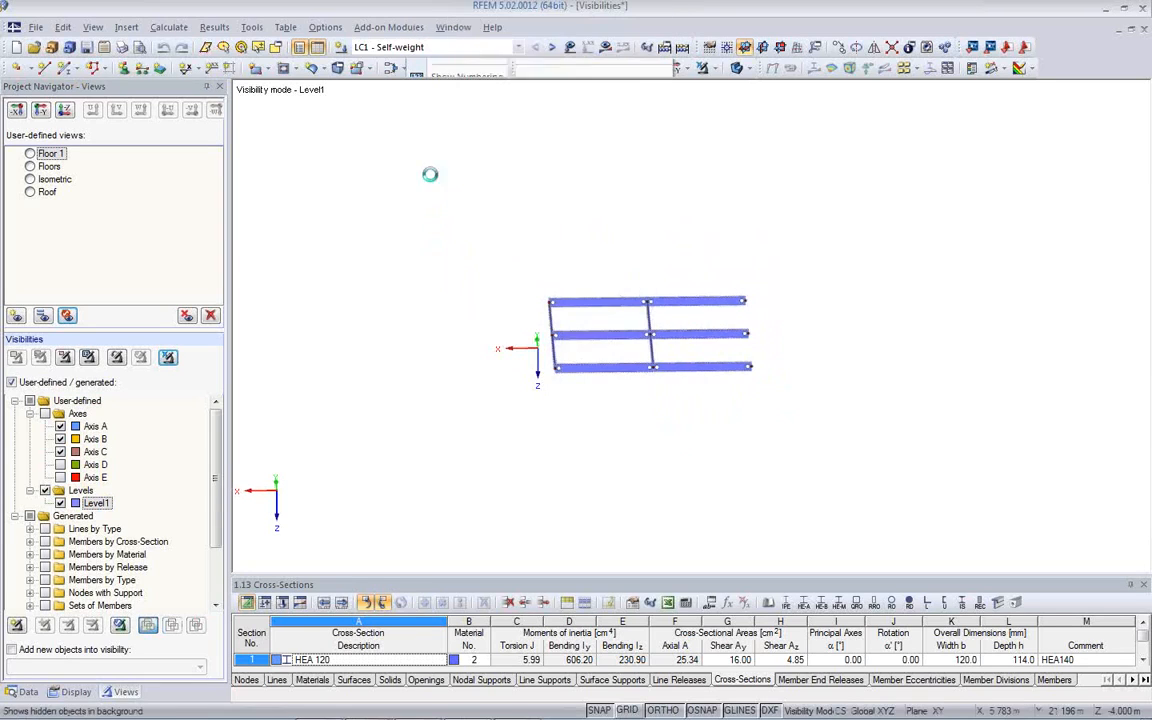
{"action": "middle_click_drag", "start_coordinate": [575, 427], "coordinate": [476, 449], "text": "ctrl"}
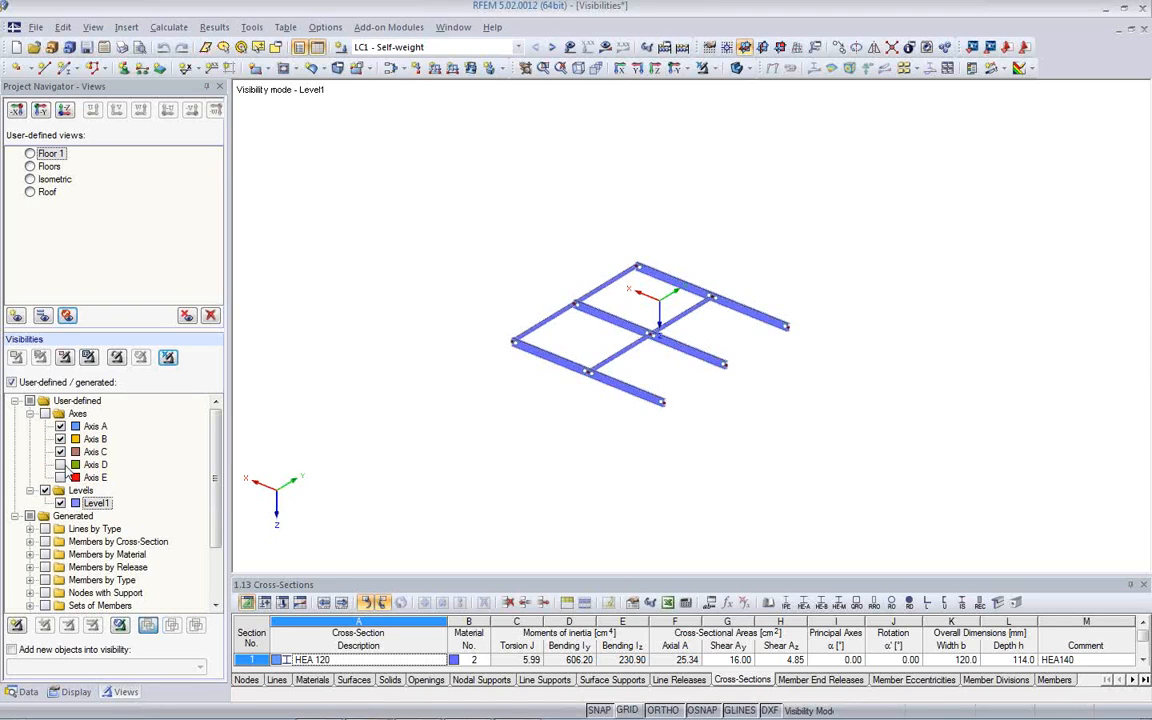
Step: Switch off Axis A and reactivate the Axes group, showing the Axis B and C frames together with Level1
{"action": "left_click", "coordinate": [60, 426]}
{"action": "left_click", "coordinate": [45, 414]}
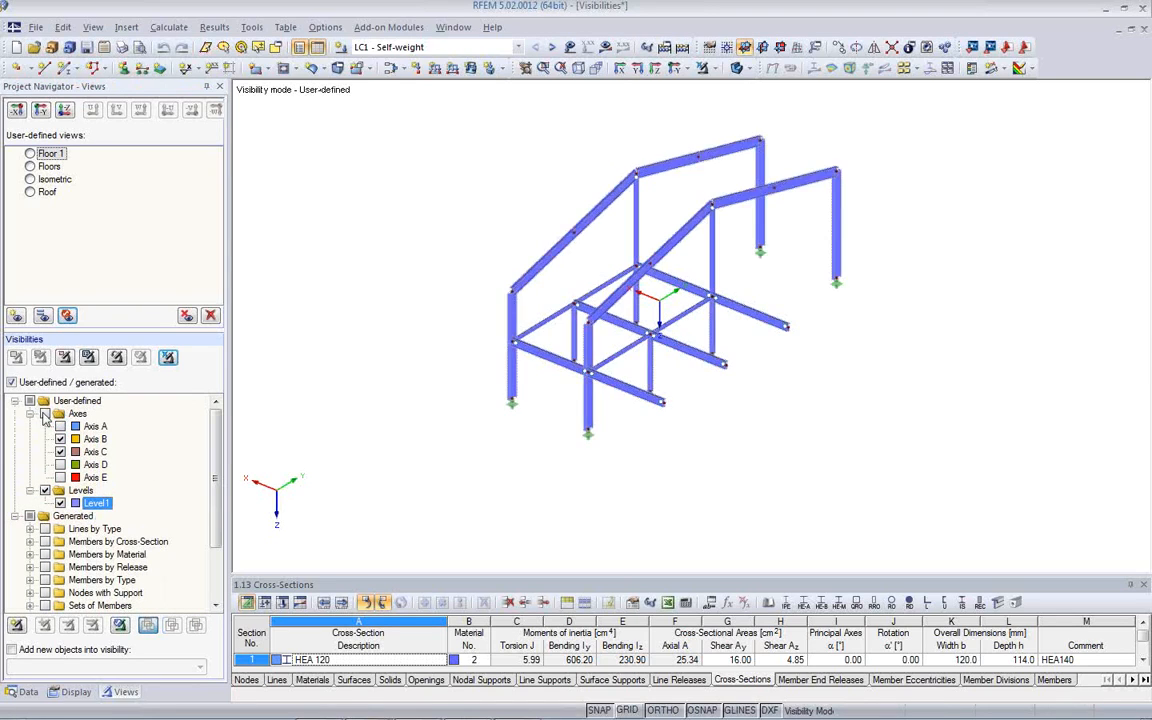
{"action": "mouse_move", "coordinate": [527, 434]}
{"action": "middle_mouse_down", "text": "ctrl"}
{"action": "mouse_move", "coordinate": [420, 275]}
{"action": "mouse_move", "coordinate": [705, 425]}
{"action": "mouse_move", "coordinate": [527, 419]}
{"action": "mouse_move", "coordinate": [537, 435]}
{"action": "middle_mouse_up", "text": "ctrl"}
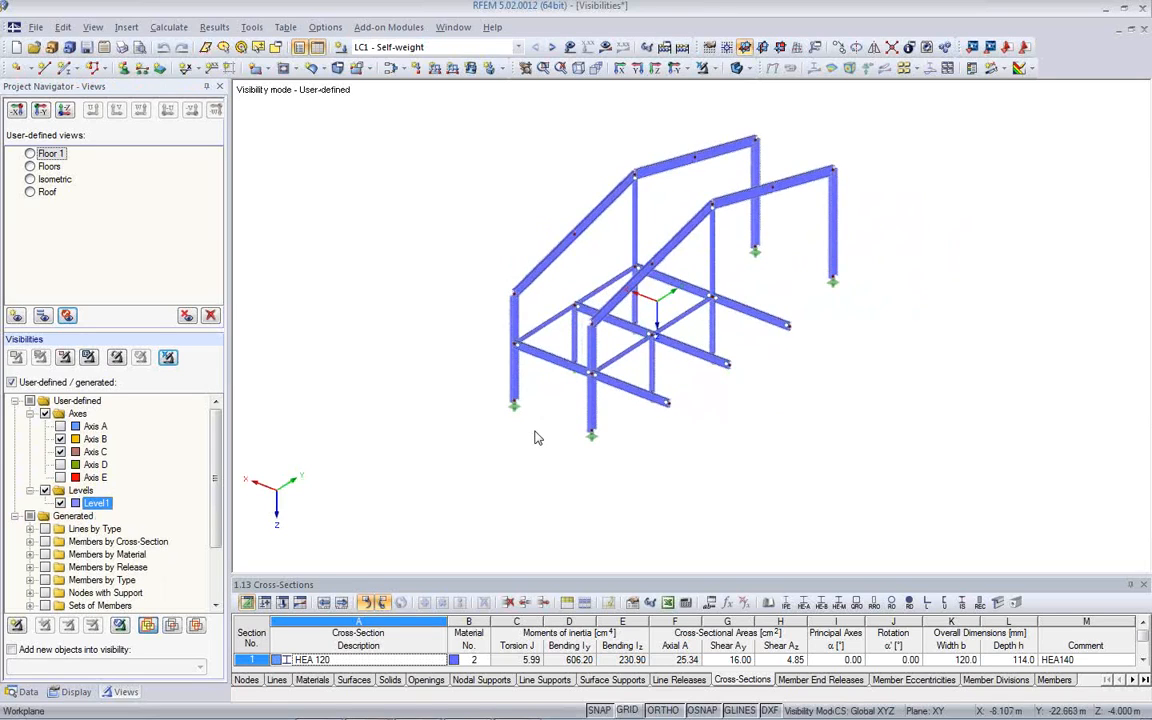
{"action": "scroll", "coordinate": [618, 412], "scroll_direction": "up", "scroll_amount": 3}
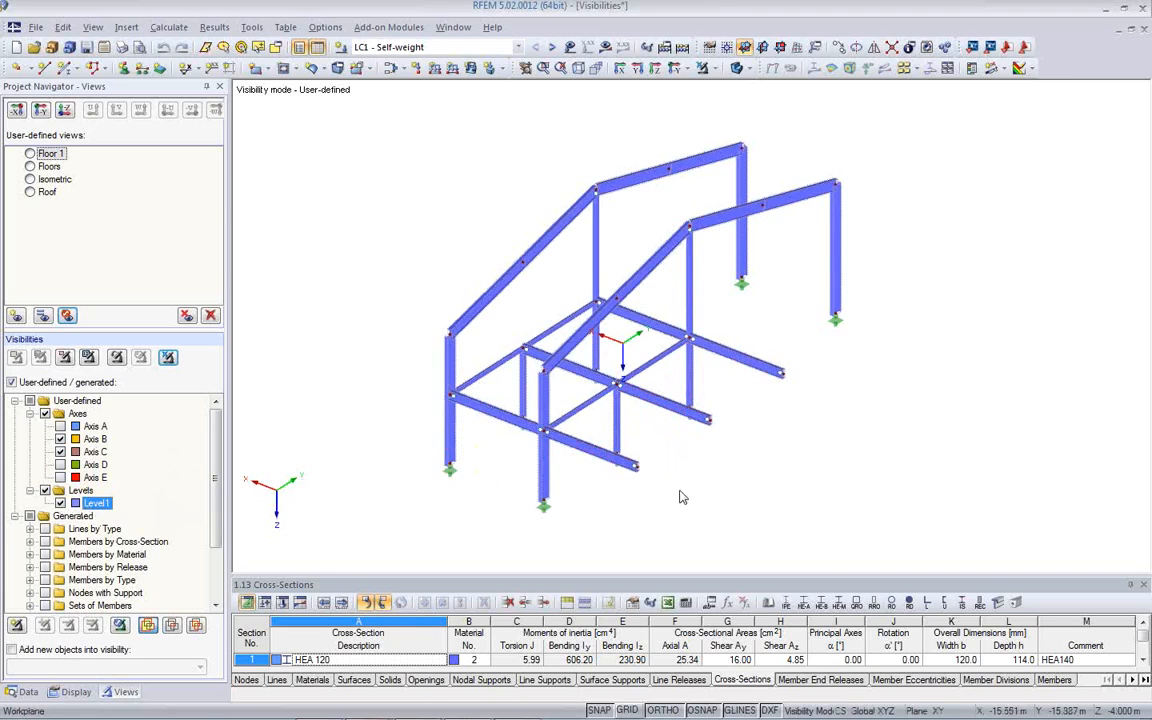
{"action": "middle_click_drag", "start_coordinate": [681, 494], "coordinate": [670, 448]}
{"action": "scroll", "coordinate": [656, 458], "scroll_direction": "down", "scroll_amount": 2}
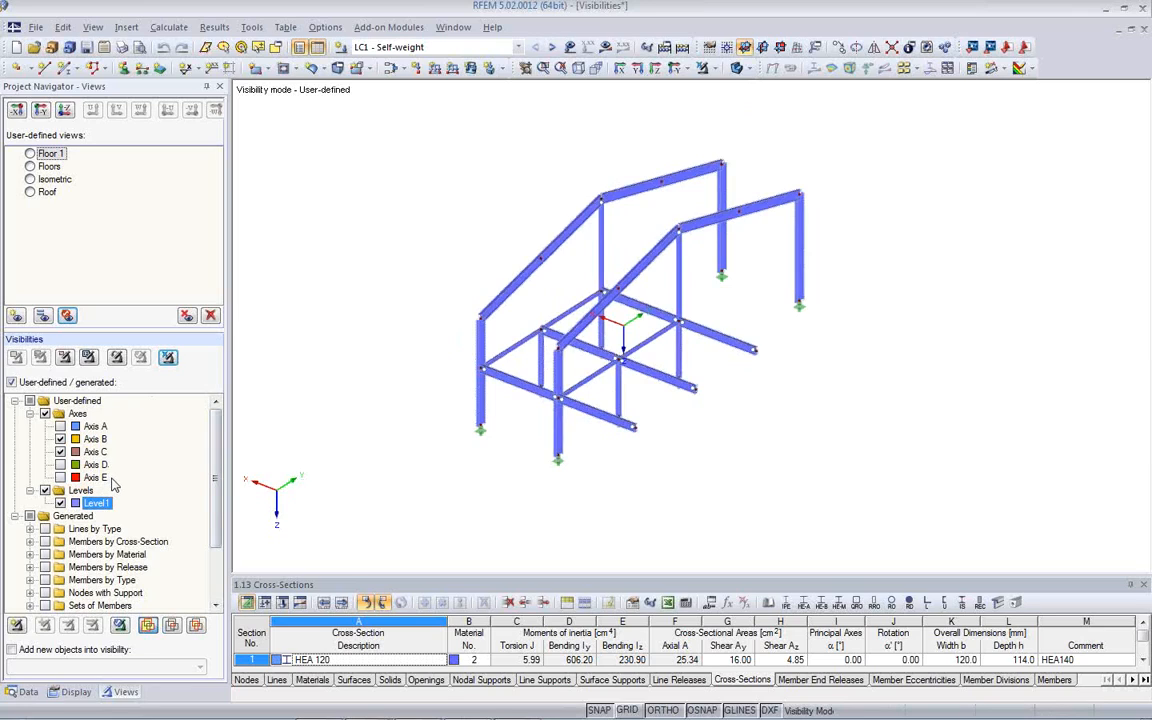
Step: Try showing only the intersection of the Axes and Levels groups, and return to the combined display of all active visibilities
{"action": "left_click", "coordinate": [196, 626]}
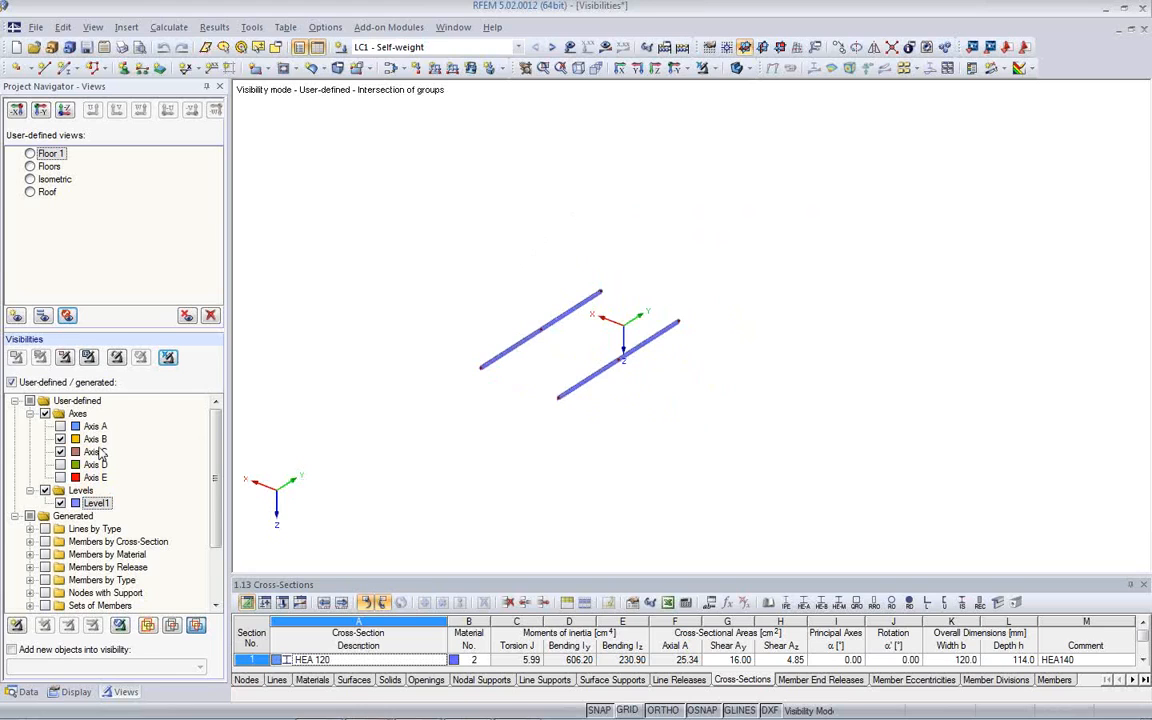
{"action": "left_click", "coordinate": [147, 626]}
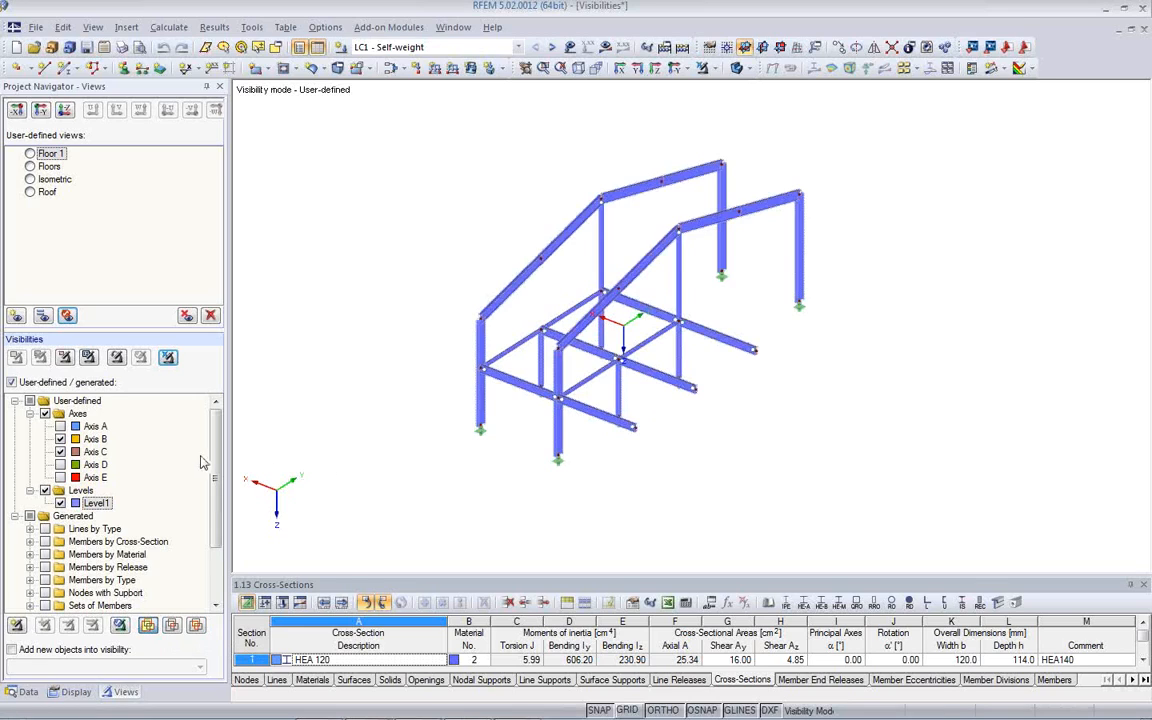
Step: Leave visibility mode to see the whole model, and activate the generated cross-section visibility 5 - IPE 500 alongside the user-defined ones
{"action": "scroll", "coordinate": [205, 472], "scroll_direction": "down", "scroll_amount": 2}
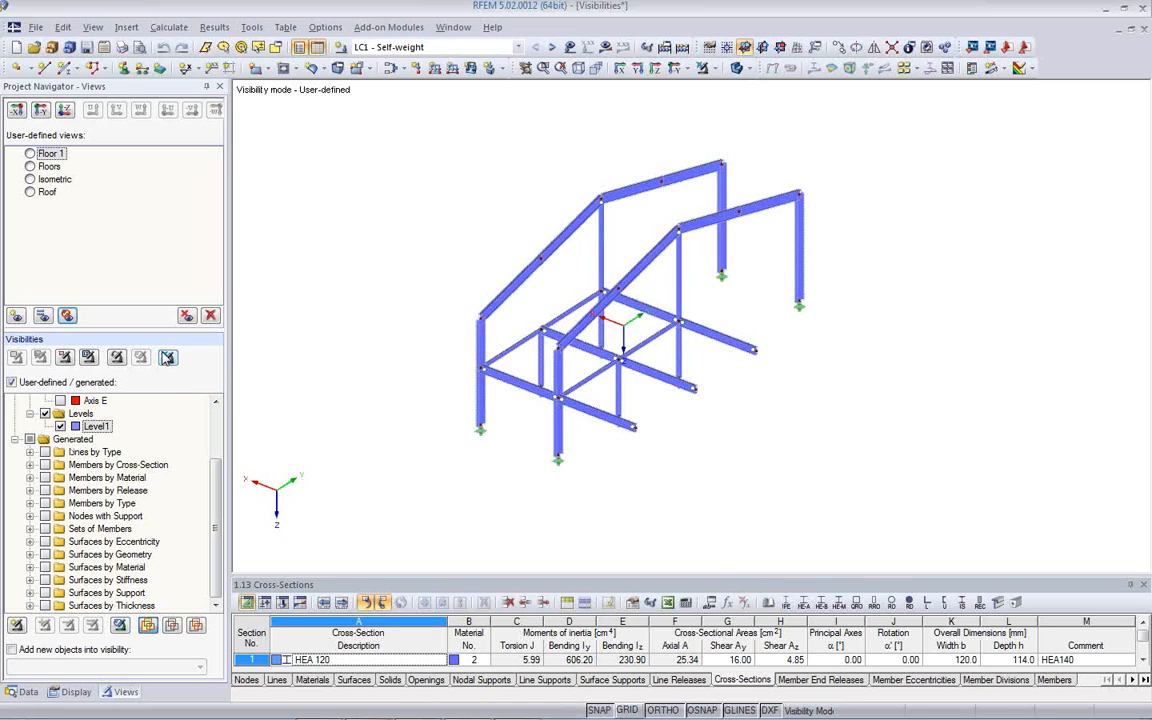
{"action": "left_click", "coordinate": [167, 357]}
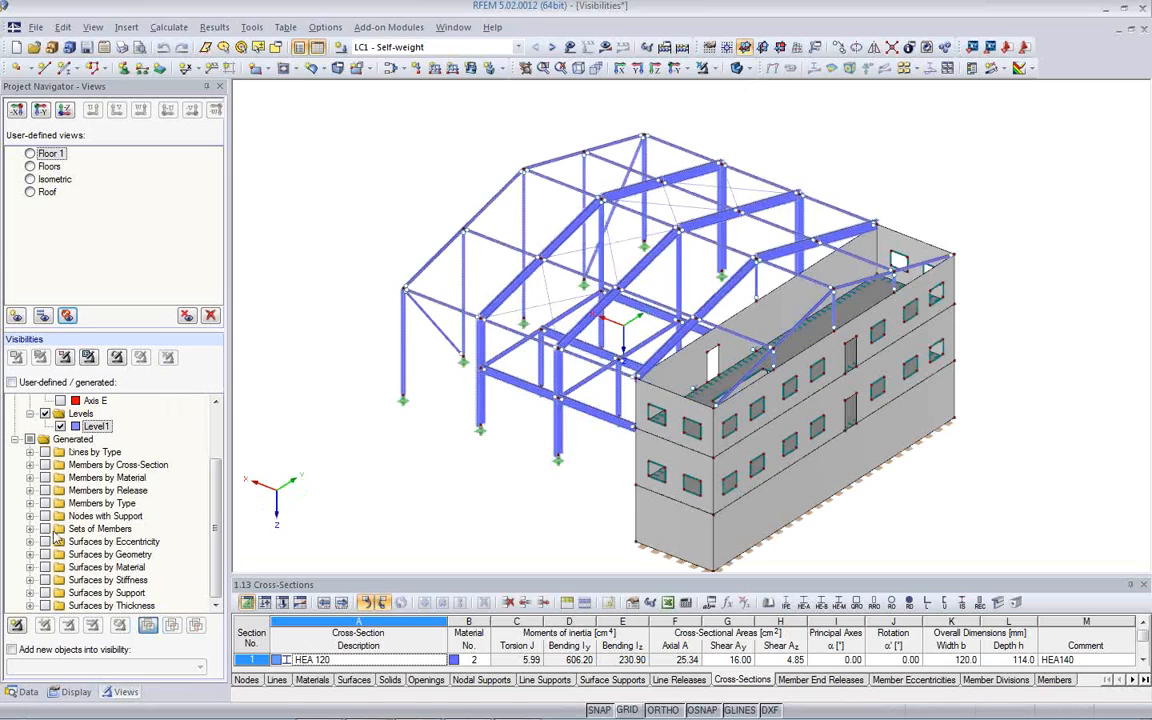
{"action": "left_click", "coordinate": [31, 465]}
{"action": "scroll", "coordinate": [33, 478], "scroll_direction": "down", "scroll_amount": 2}
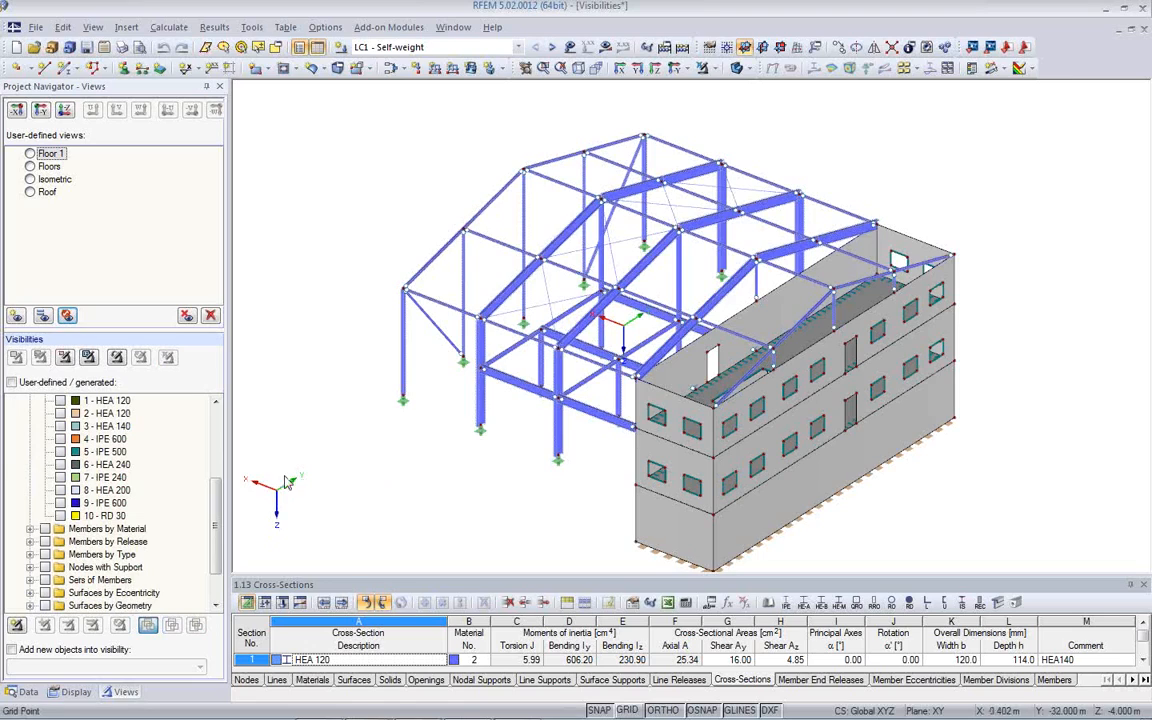
{"action": "left_click", "coordinate": [61, 452]}
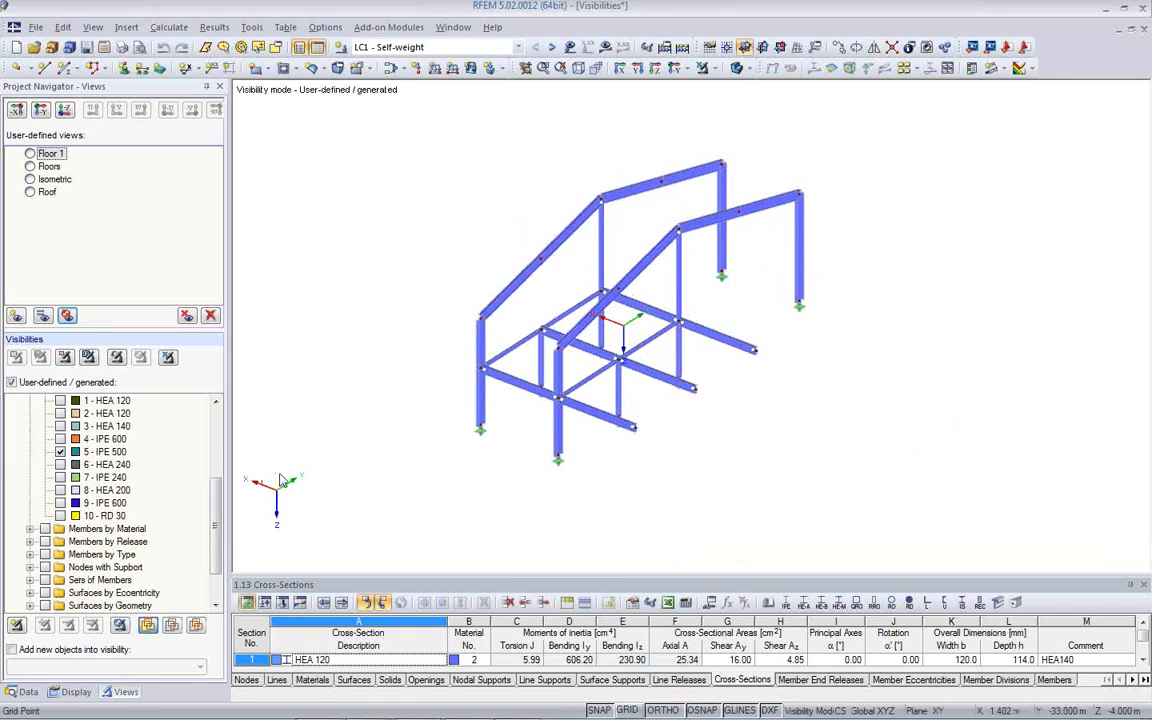
Step: Switch off the Levels and Axes groups, leaving only the IPE 500 members displayed
{"action": "middle_click_drag", "start_coordinate": [437, 481], "coordinate": [527, 476], "text": "ctrl"}
{"action": "scroll", "coordinate": [215, 512], "scroll_direction": "up", "scroll_amount": 4}
{"action": "scroll", "coordinate": [222, 510], "scroll_direction": "up", "scroll_amount": 4}
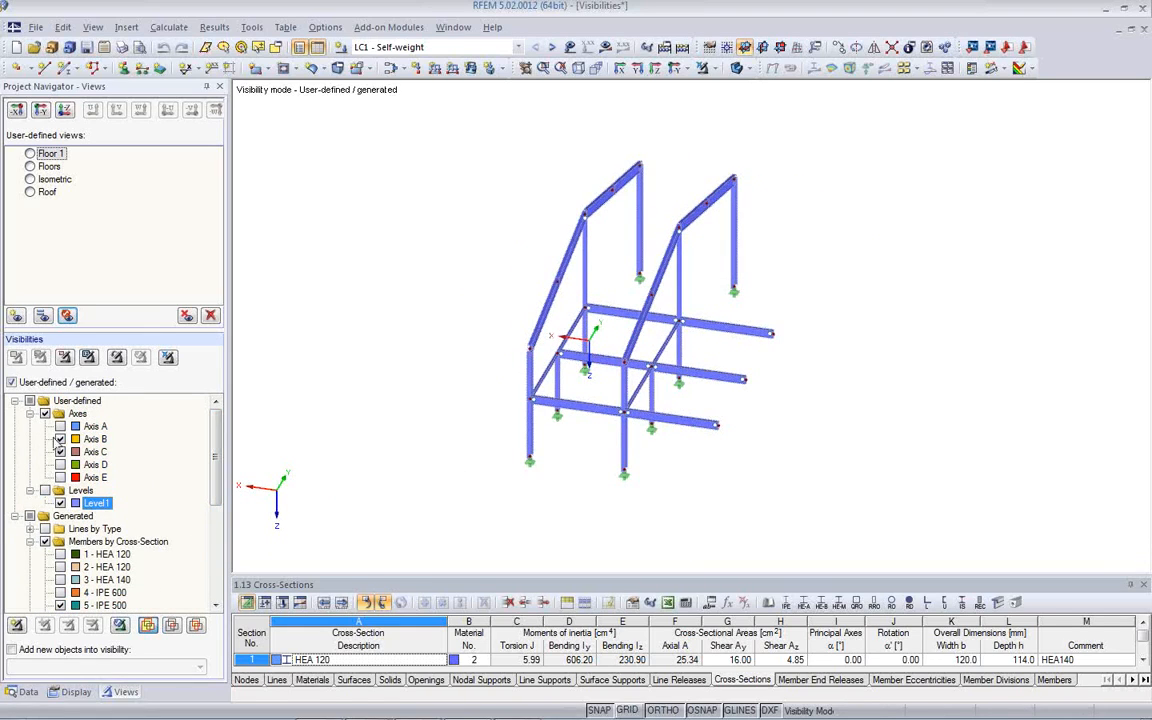
{"action": "left_click", "coordinate": [45, 490]}
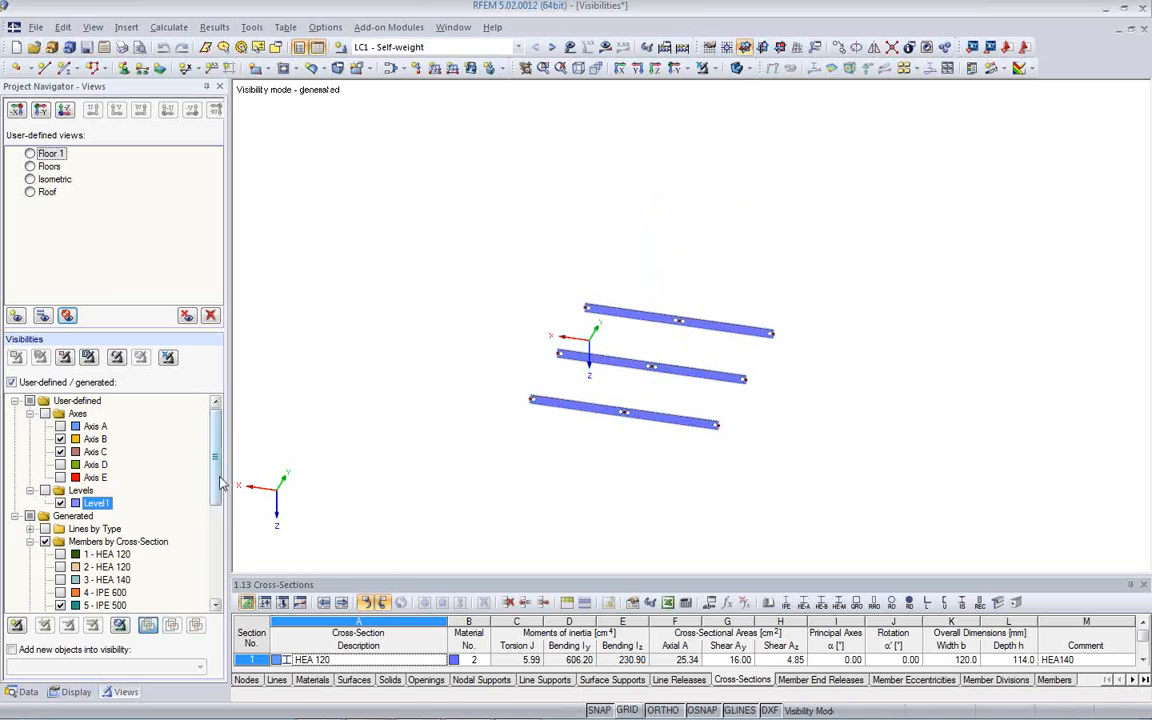
Step: Add the cross-section visibilities 6 - HEA 240 and 4 - IPE 600 to the display
{"action": "scroll", "coordinate": [222, 490], "scroll_direction": "down", "scroll_amount": 2}
{"action": "left_click_drag", "start_coordinate": [218, 500], "coordinate": [226, 522]}
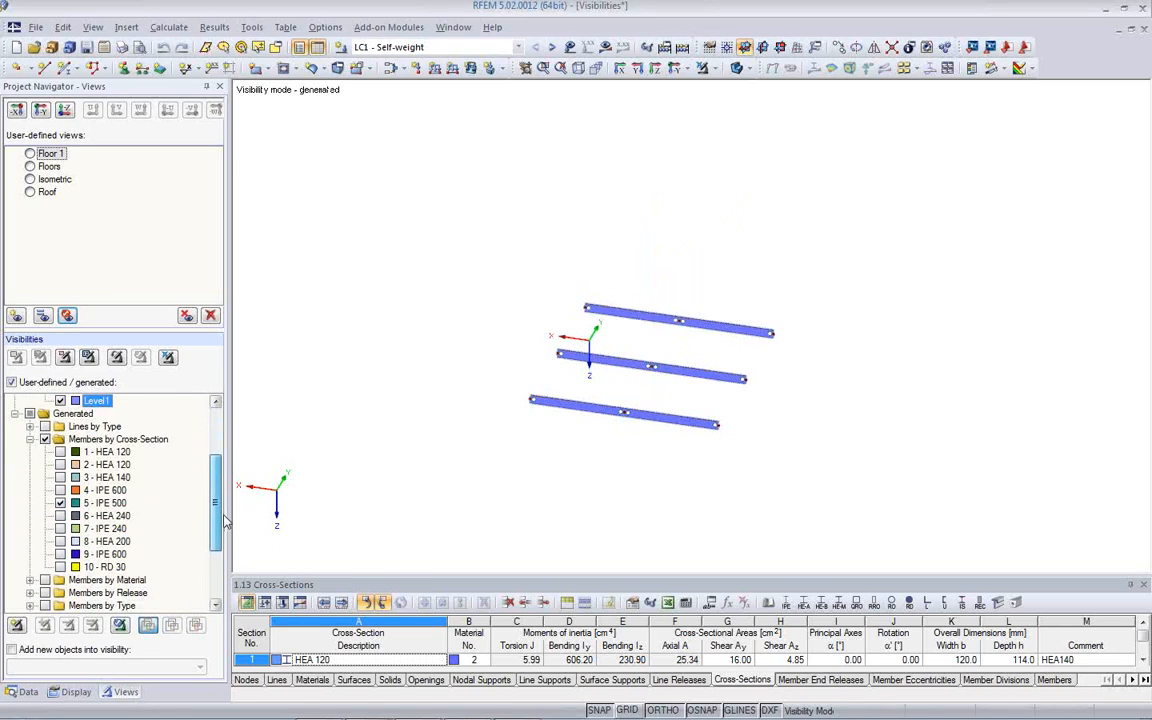
{"action": "left_click", "coordinate": [60, 516]}
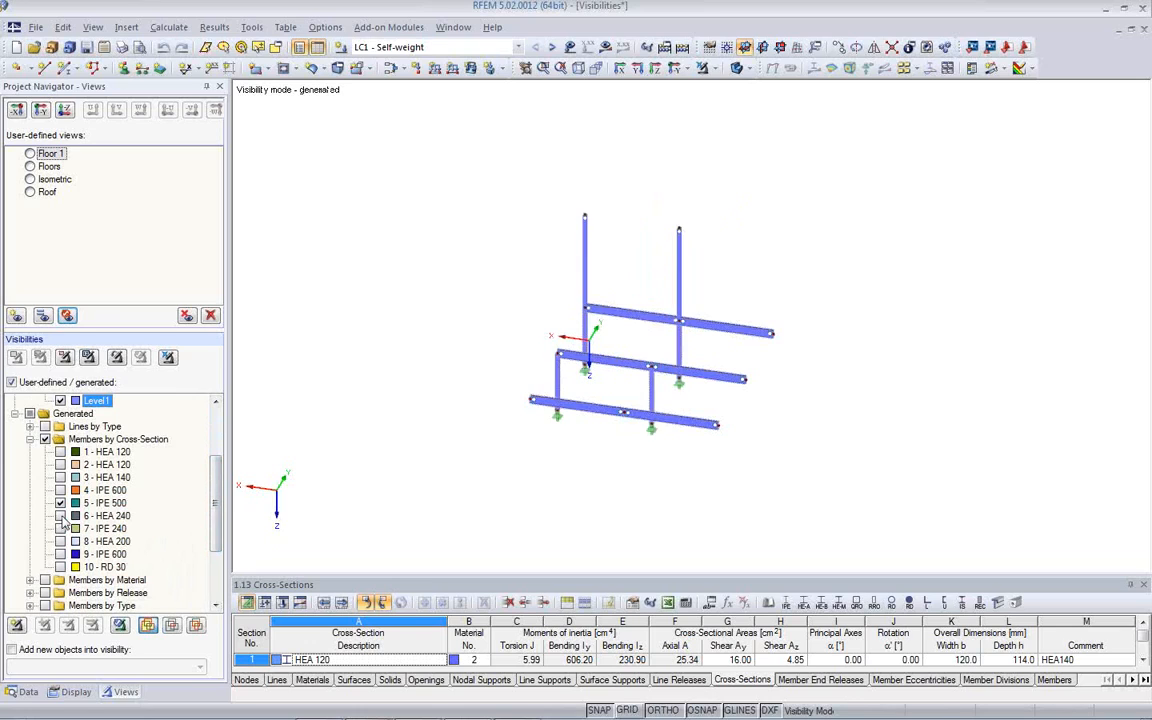
{"action": "middle_click_drag", "start_coordinate": [571, 496], "coordinate": [475, 448], "text": "ctrl"}
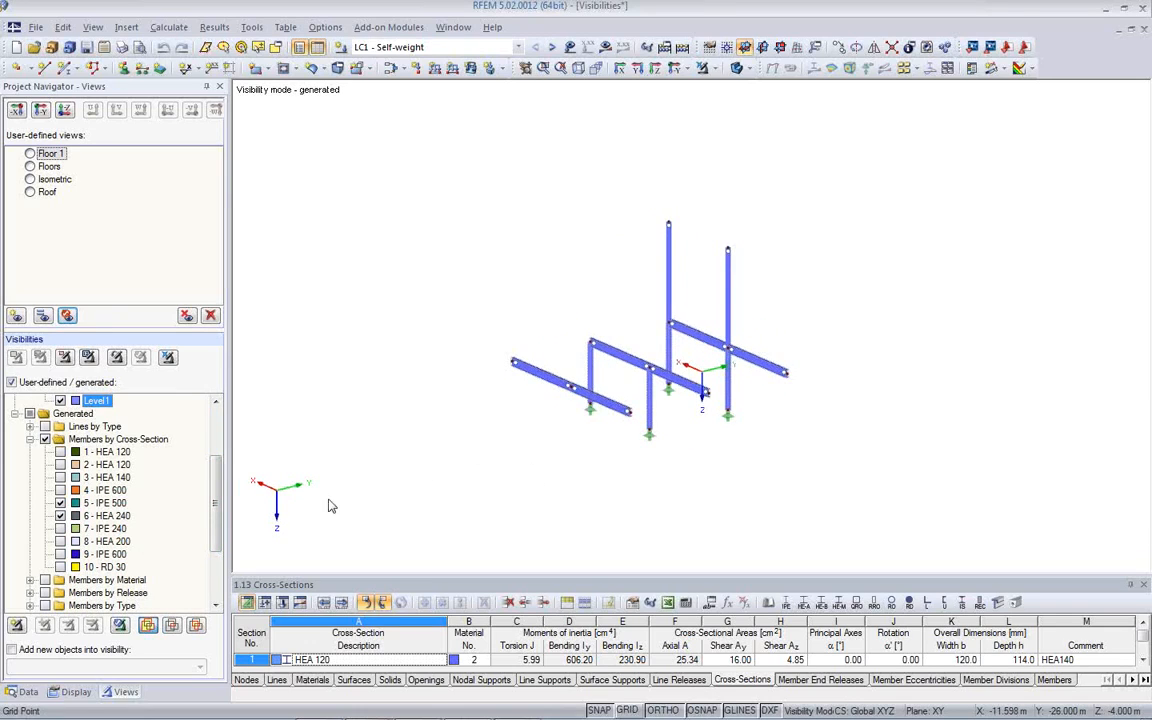
{"action": "left_click", "coordinate": [60, 490]}
{"action": "middle_click_drag", "start_coordinate": [689, 465], "coordinate": [714, 474], "text": "ctrl"}
Step: Add the cross-section visibilities 7 - IPE 240, 8 - HEA 200 and 9 - IPE 600 to the display
{"action": "left_click", "coordinate": [60, 528]}
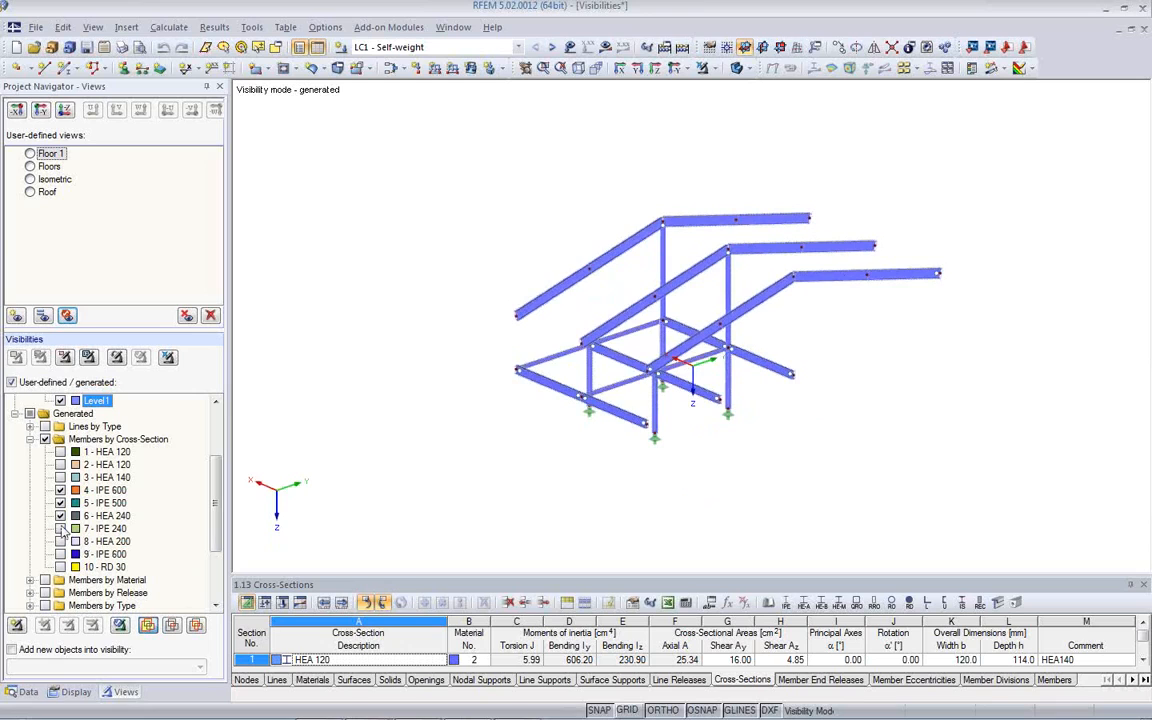
{"action": "left_click", "coordinate": [60, 541]}
{"action": "middle_click_drag", "start_coordinate": [510, 472], "coordinate": [668, 480], "text": "ctrl"}
{"action": "left_click", "coordinate": [60, 554]}
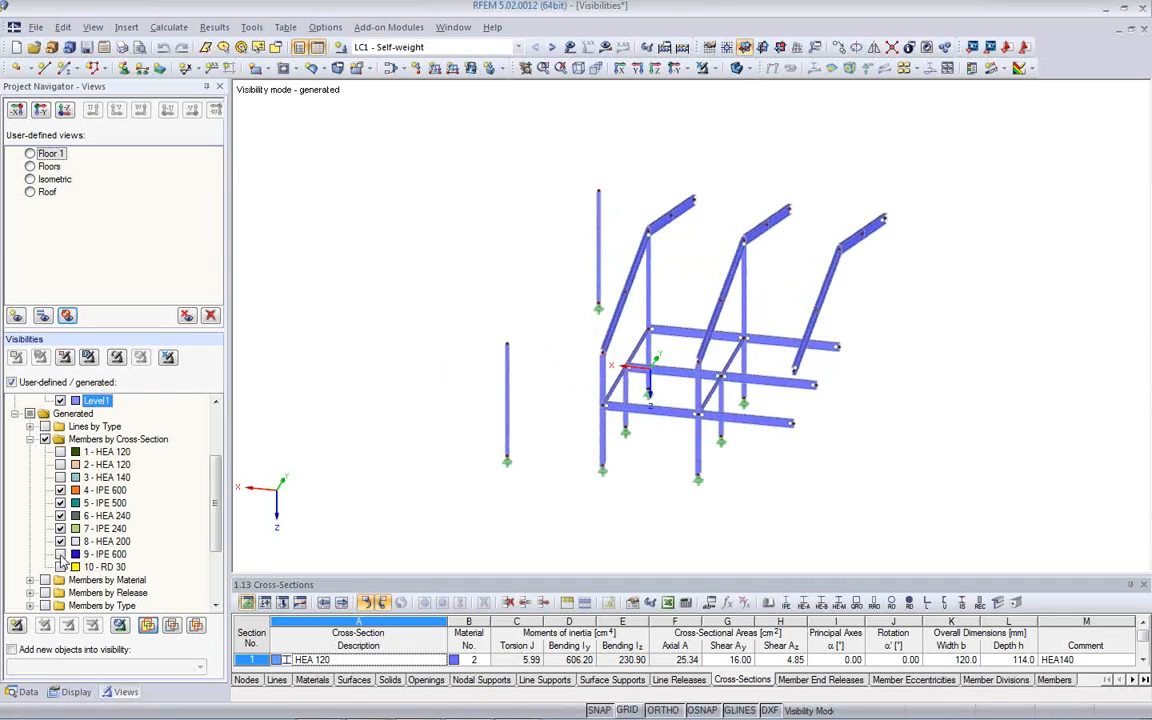
{"action": "middle_click_drag", "start_coordinate": [599, 537], "coordinate": [463, 514], "text": "ctrl"}
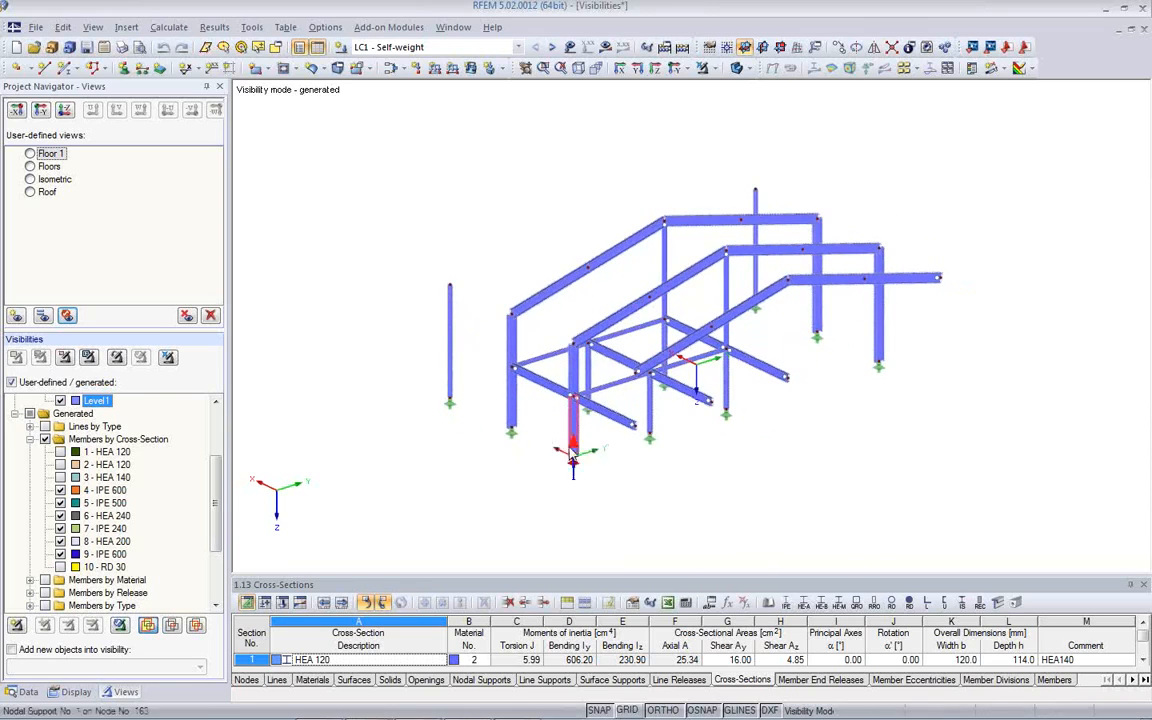
{"action": "scroll", "coordinate": [565, 448], "scroll_direction": "down", "scroll_amount": 1}
{"action": "middle_click_drag", "start_coordinate": [565, 448], "coordinate": [905, 424], "text": "ctrl"}
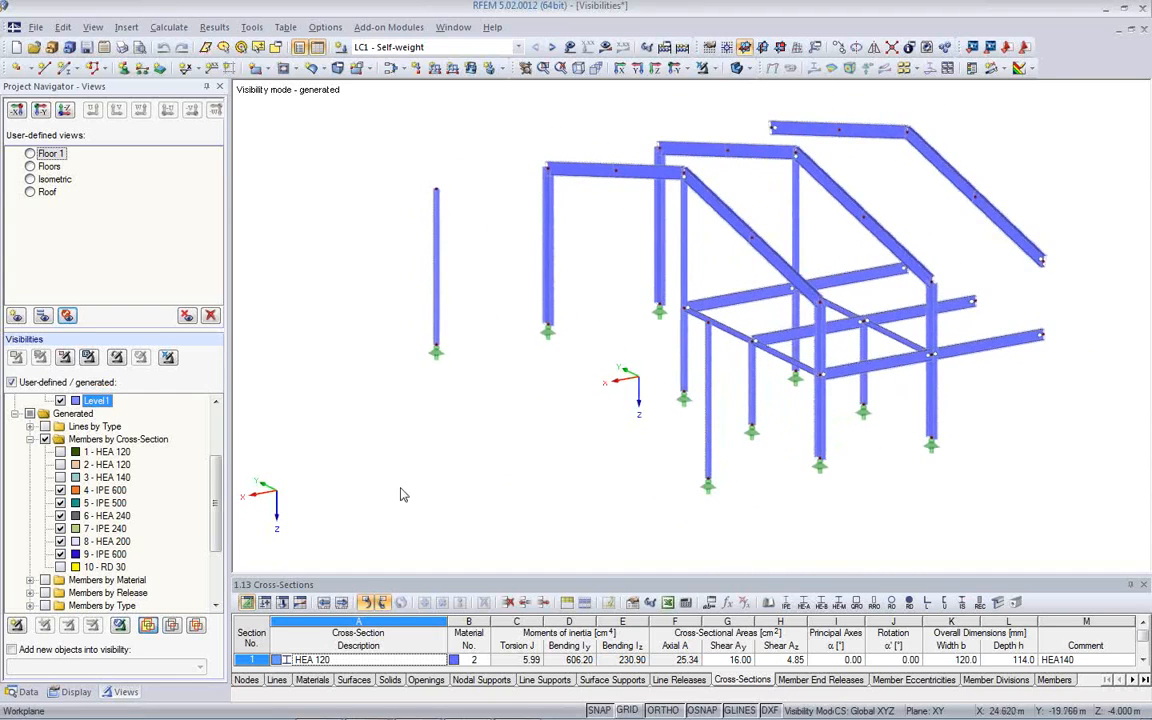
Step: Switch off the Members by Cross-Section group and display the generated Members by Release visibility instead, expanding its entries
{"action": "left_click", "coordinate": [44, 439]}
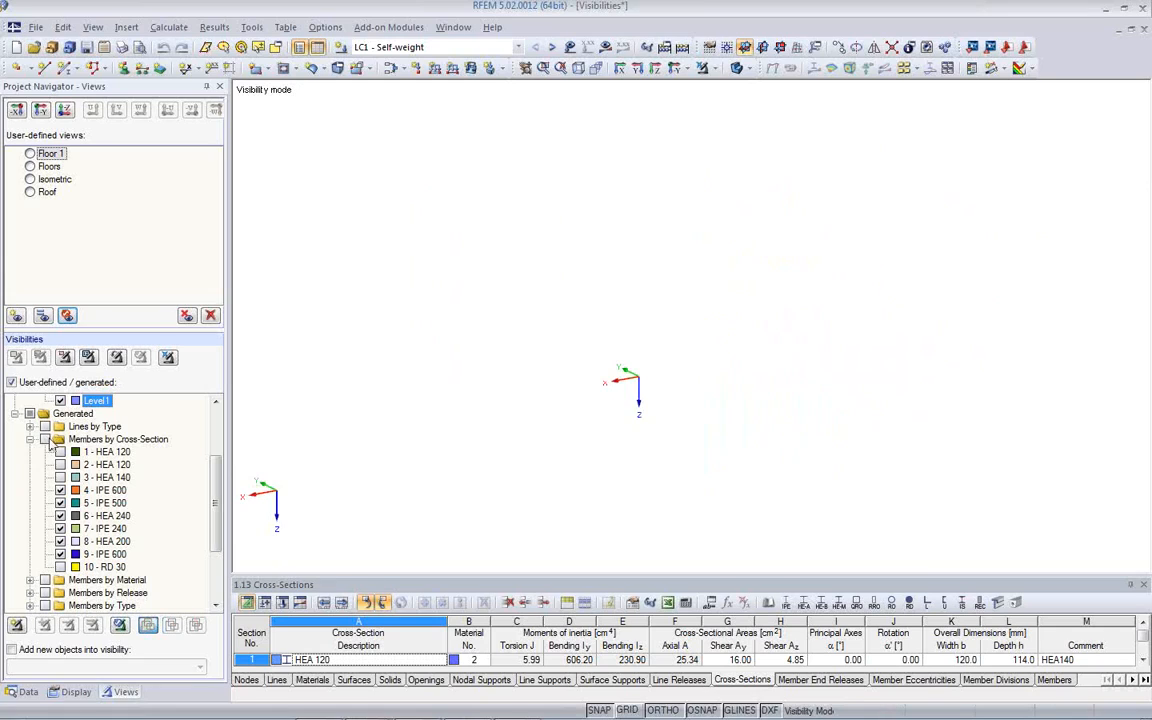
{"action": "left_click", "coordinate": [168, 358]}
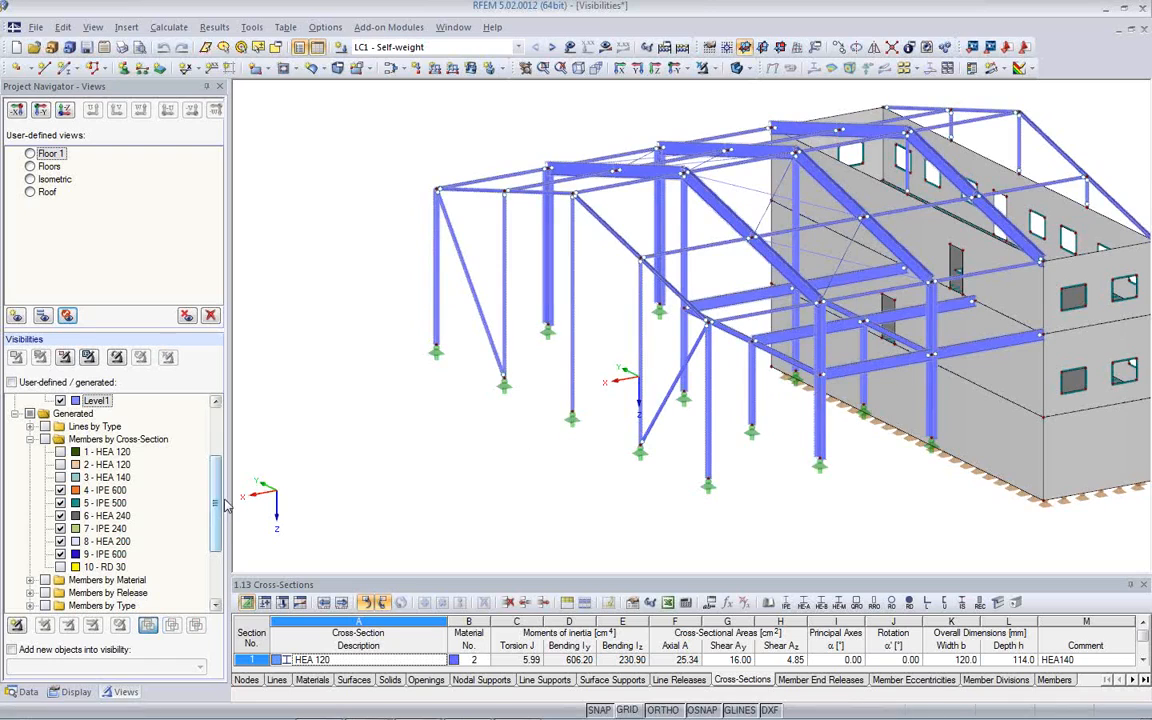
{"action": "left_click_drag", "start_coordinate": [216, 510], "coordinate": [216, 555]}
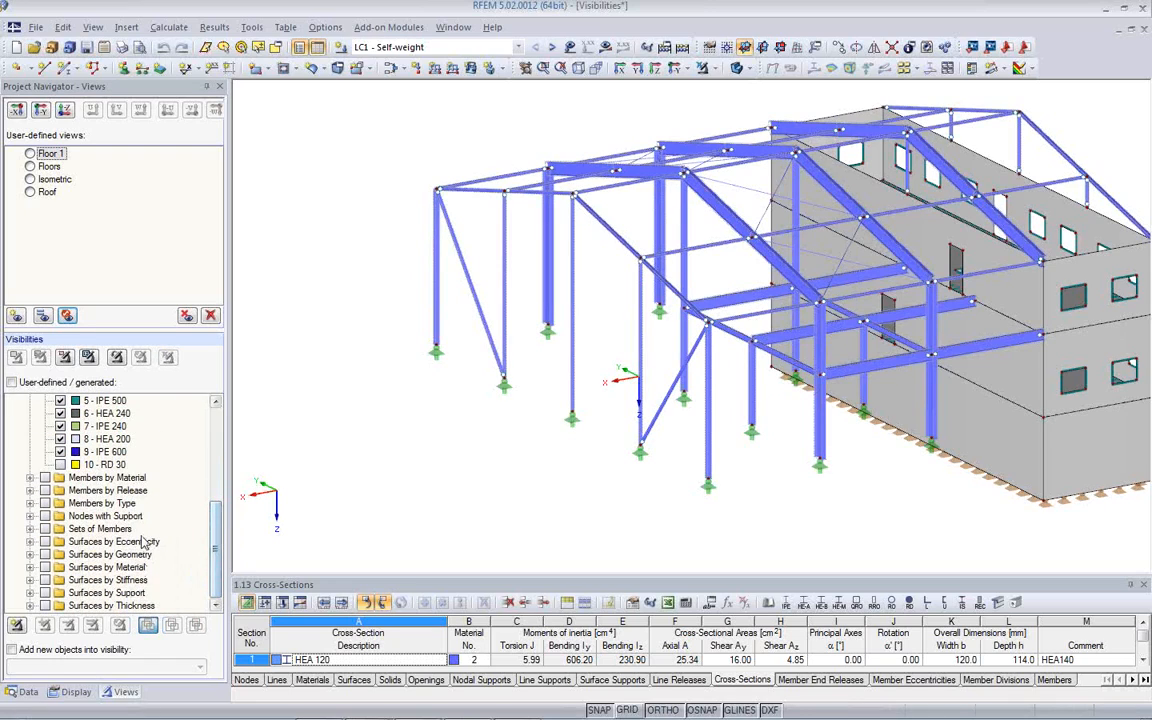
{"action": "left_click", "coordinate": [45, 490]}
{"action": "middle_click_drag", "start_coordinate": [672, 432], "coordinate": [541, 446], "text": "ctrl"}
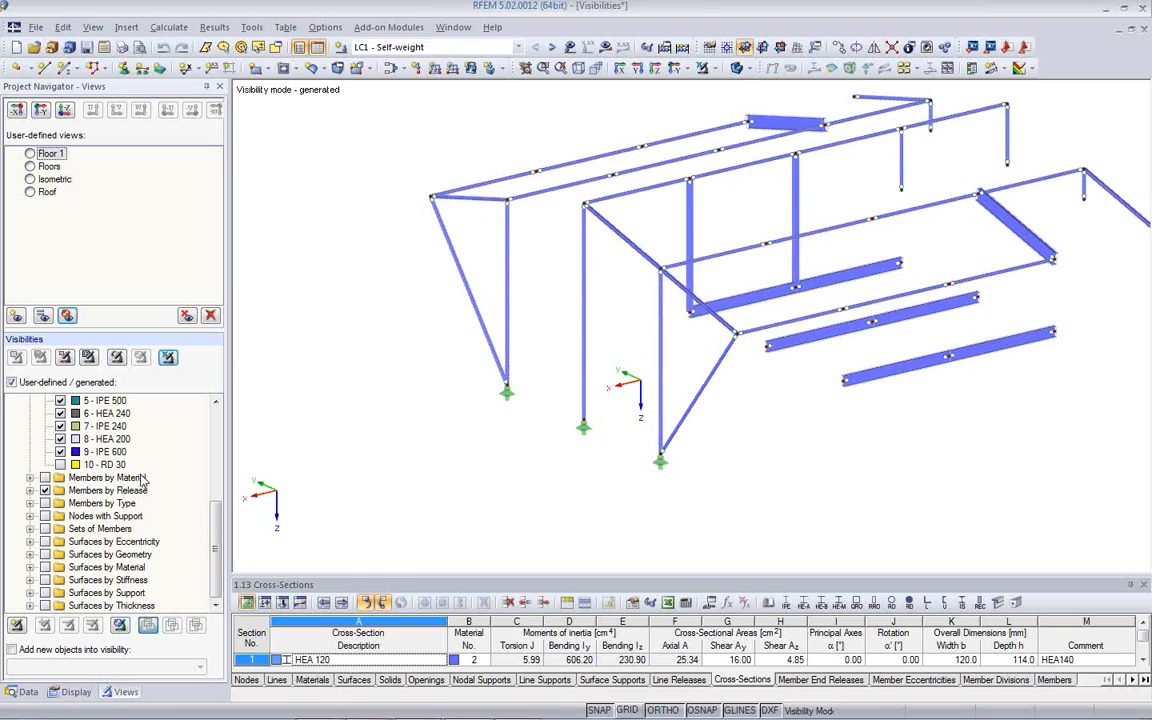
{"action": "left_click", "coordinate": [30, 490]}
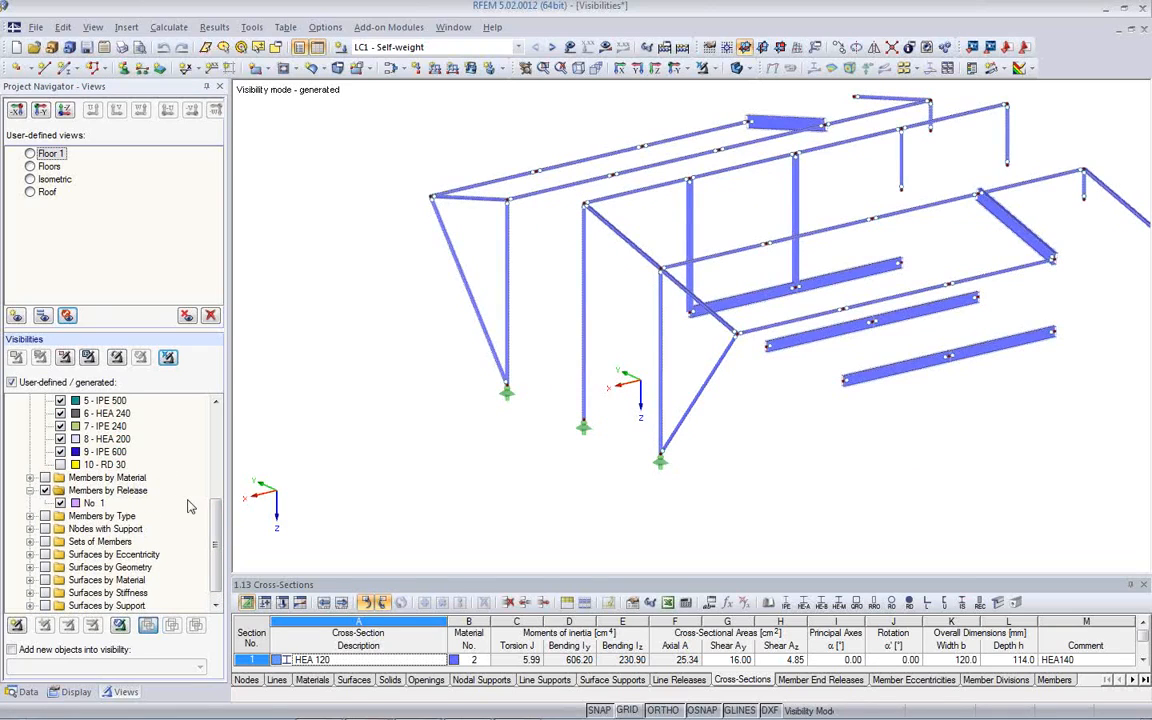
{"action": "scroll", "coordinate": [190, 507], "scroll_direction": "down", "scroll_amount": 1}
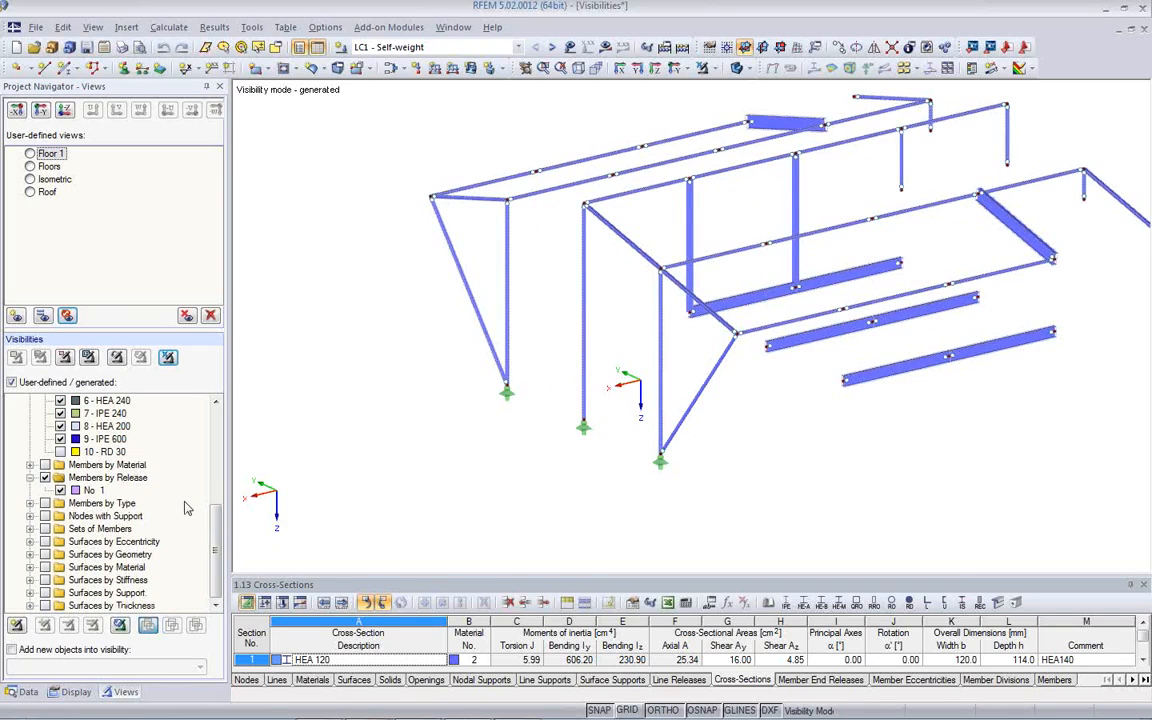
Step: Collapse the Members by Release group and turn off the user-defined/generated visibilities to show the whole model
{"action": "left_click", "coordinate": [30, 479]}
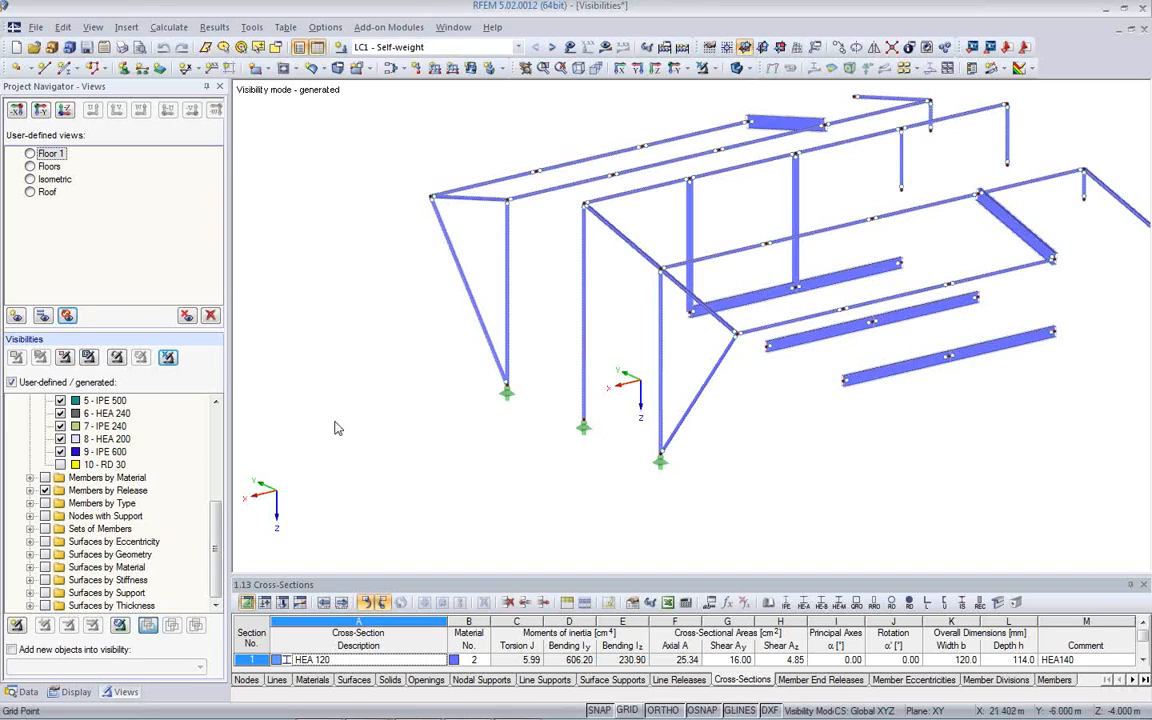
{"action": "left_click_drag", "start_coordinate": [215, 547], "coordinate": [212, 452]}
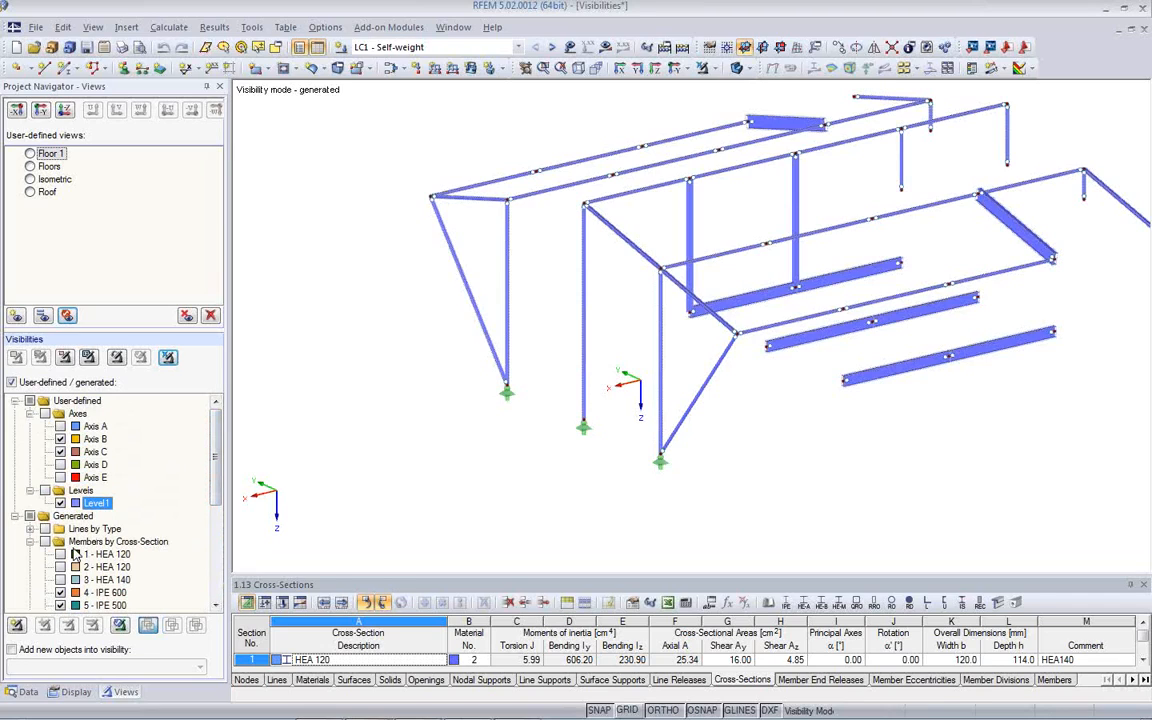
{"action": "left_click", "coordinate": [167, 357]}
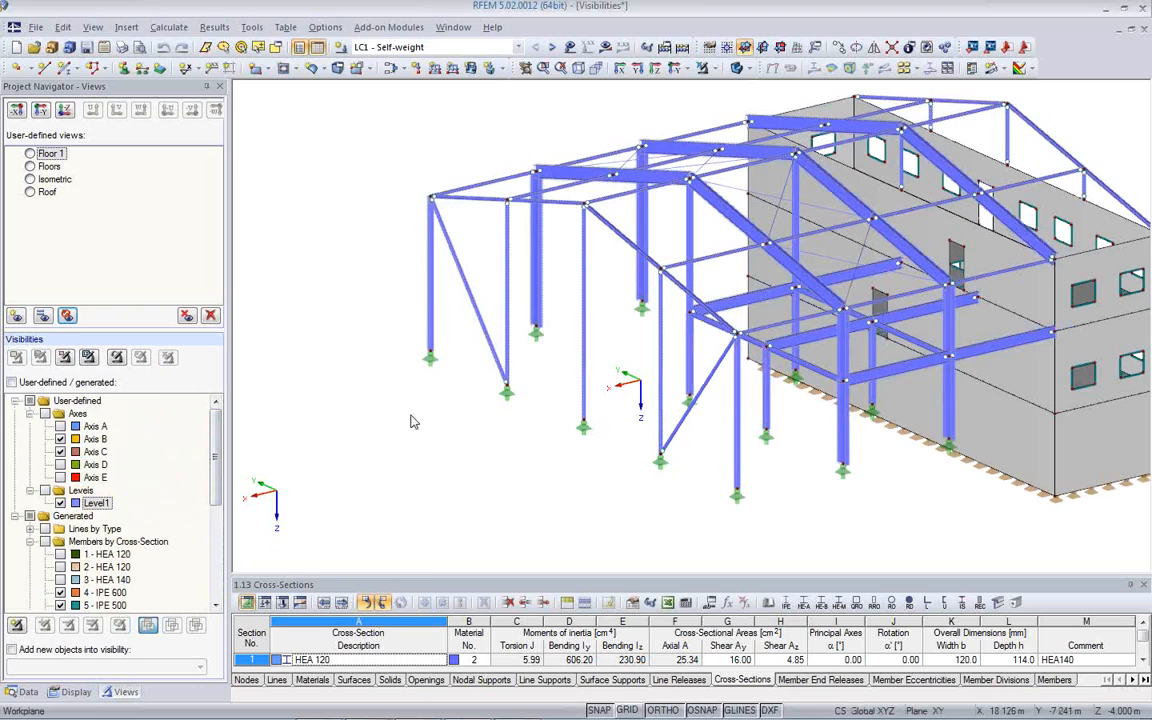
Step: Colour the model graphics according to cross-section
{"action": "right_click", "coordinate": [337, 320]}
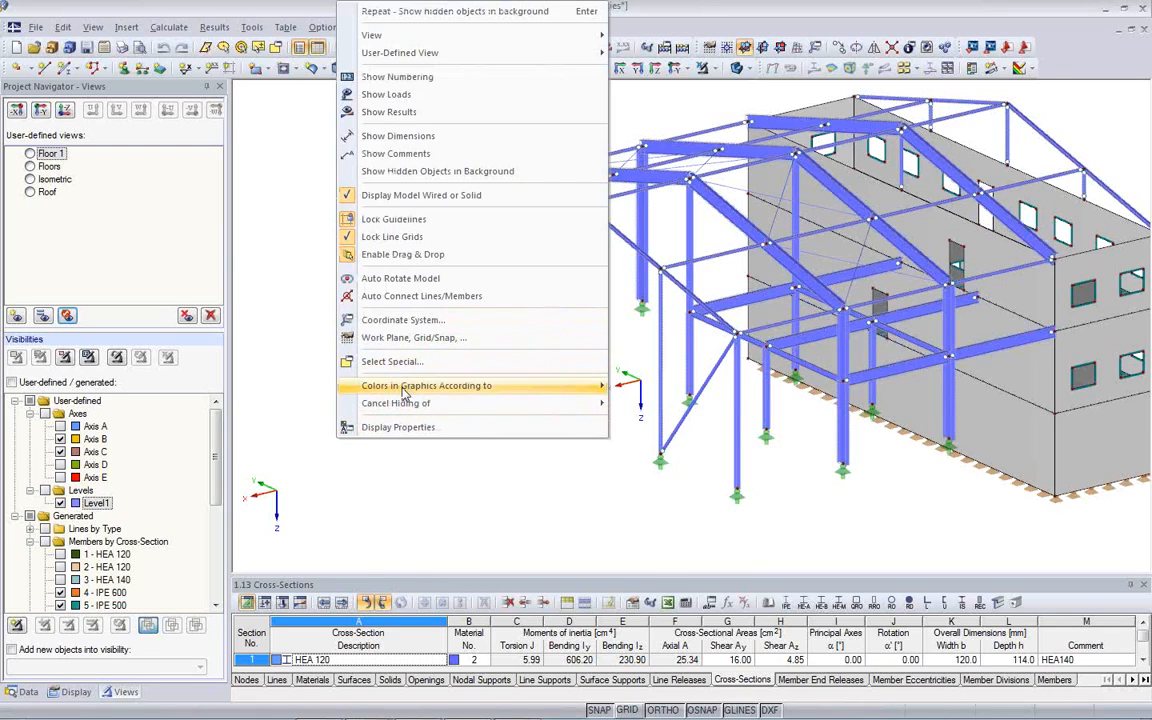
{"action": "mouse_move", "coordinate": [404, 390]}
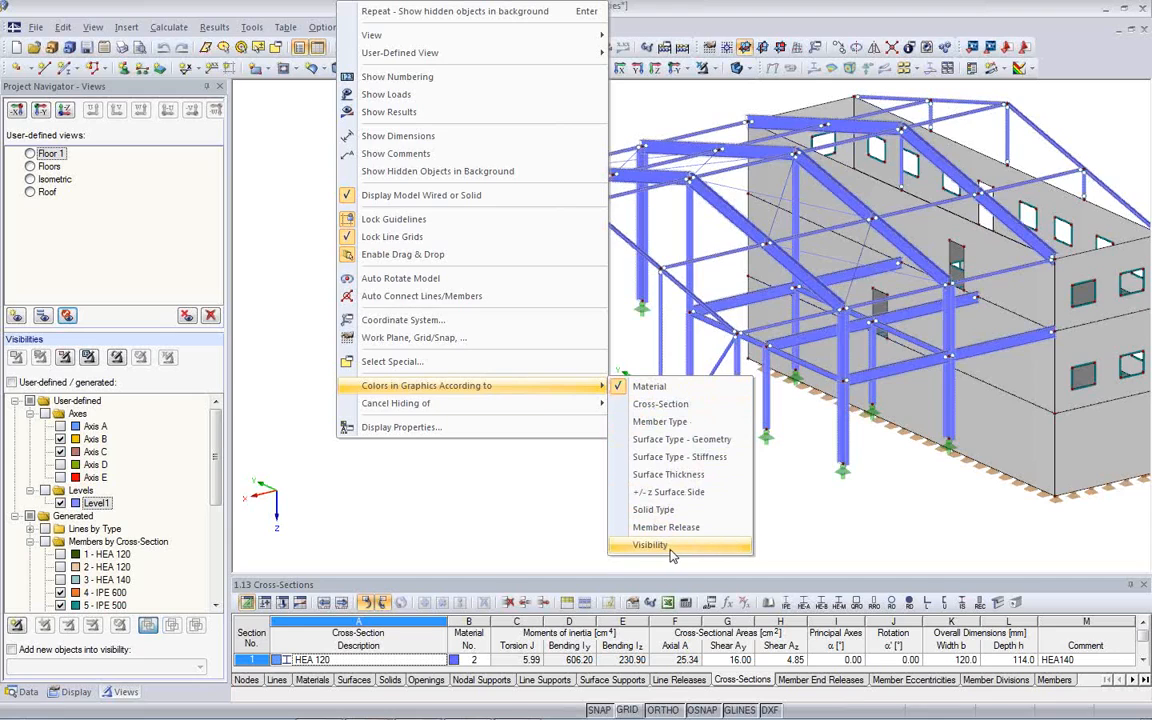
{"action": "left_click", "coordinate": [670, 410]}
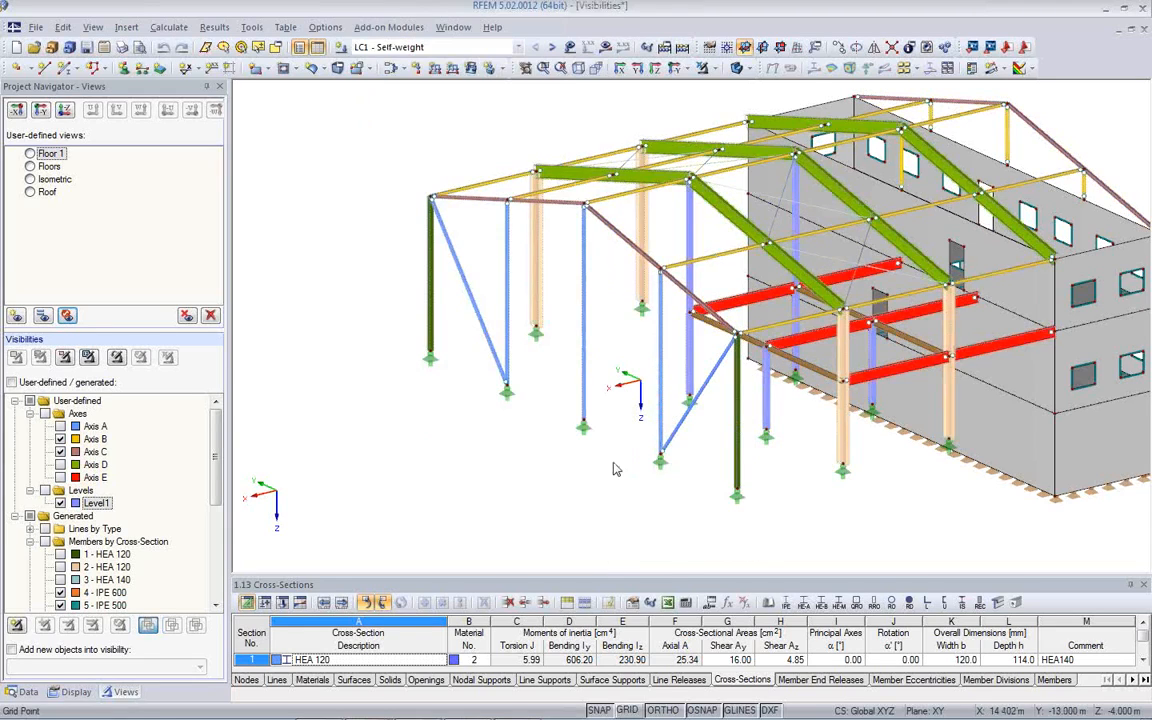
{"action": "middle_click_drag", "start_coordinate": [779, 499], "coordinate": [372, 572]}
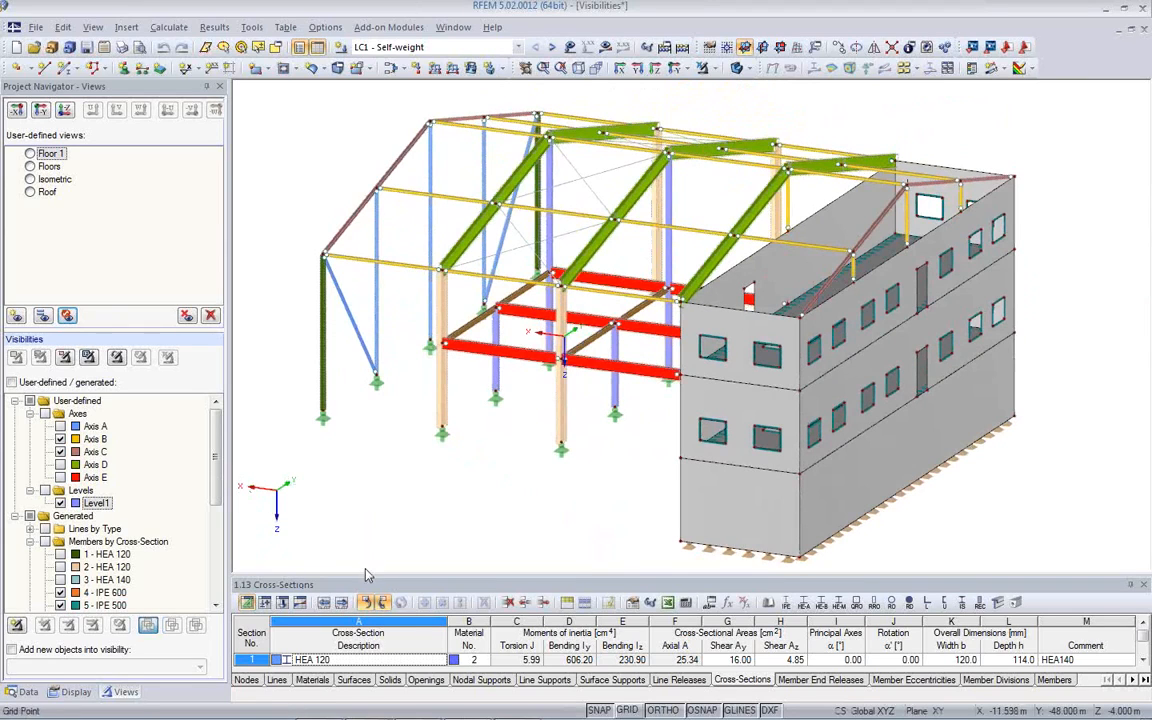
Step: Enlarge the cross-sections table and highlight the members of cross-section 4, IPE 600, in the model
{"action": "left_click_drag", "start_coordinate": [366, 578], "coordinate": [362, 465]}
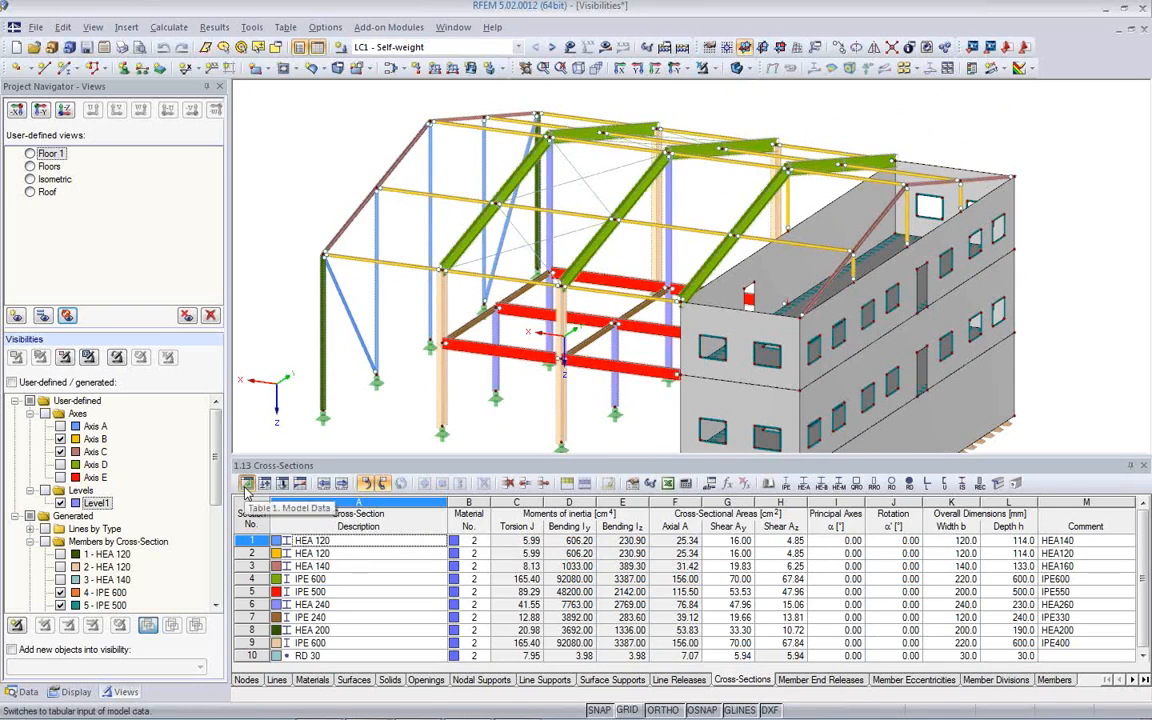
{"action": "left_click", "coordinate": [326, 581]}
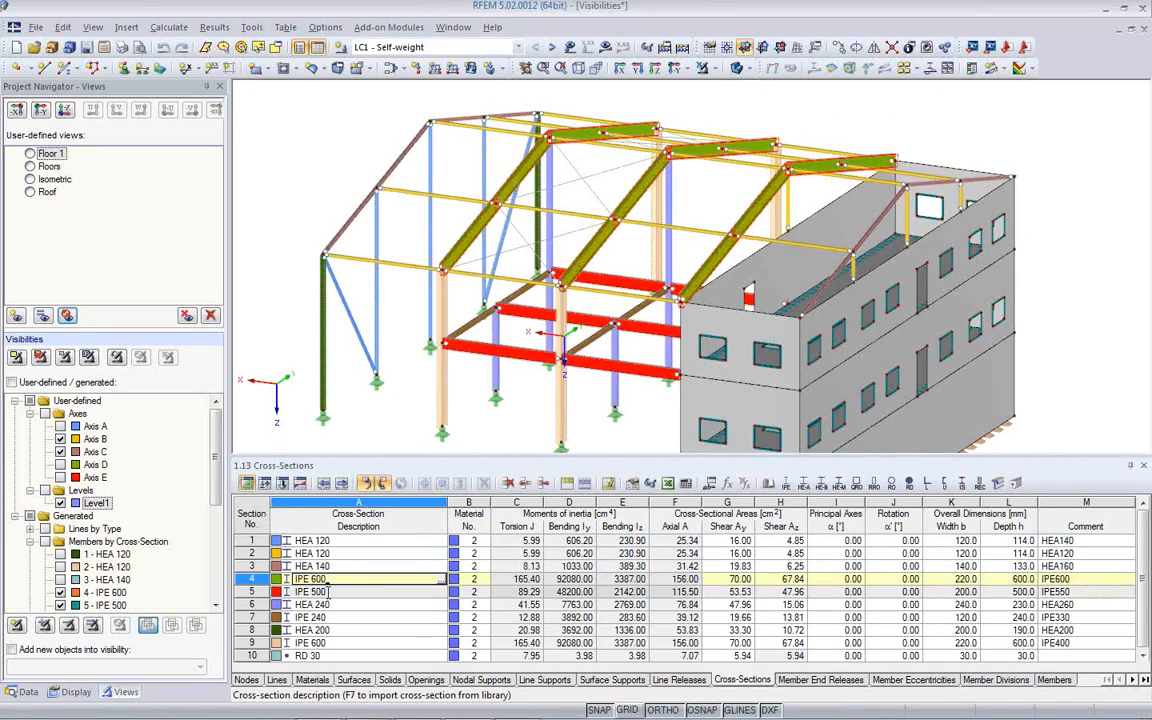
{"action": "scroll", "coordinate": [326, 581], "scroll_direction": "down", "scroll_amount": 1}
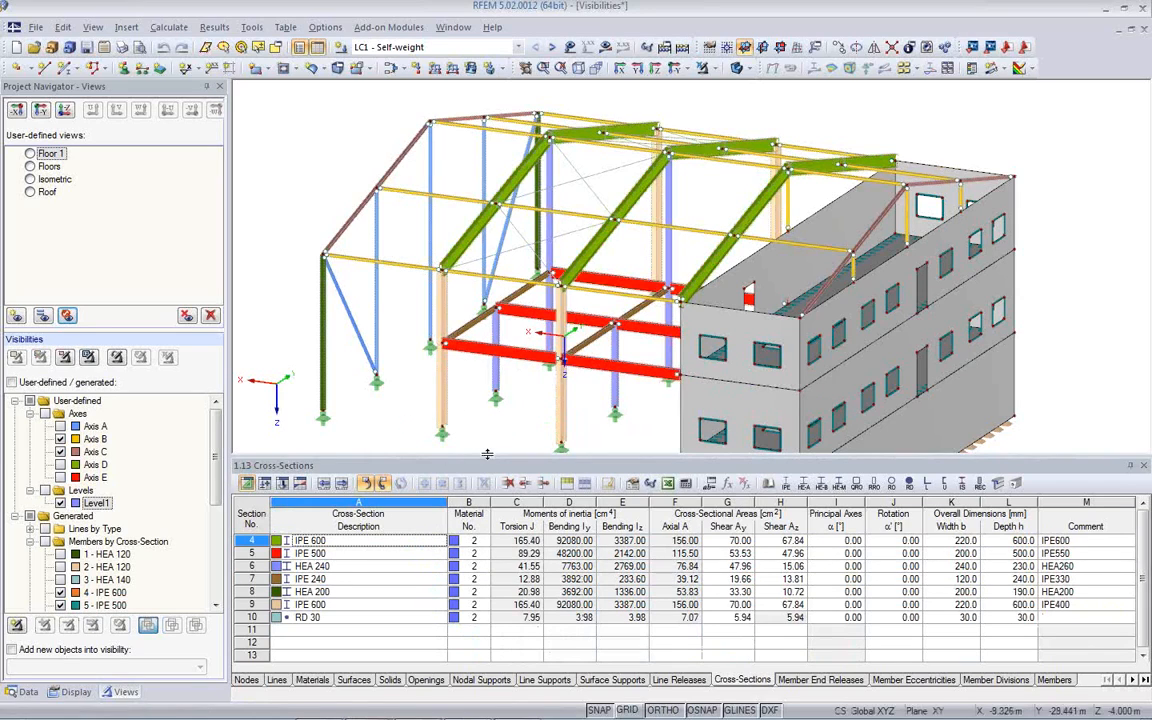
Step: Review the cross-section and material colours under Objects by Color in the display properties, including section 5's colour palette, and discard the dialog
{"action": "middle_click_drag", "start_coordinate": [499, 408], "coordinate": [558, 404]}
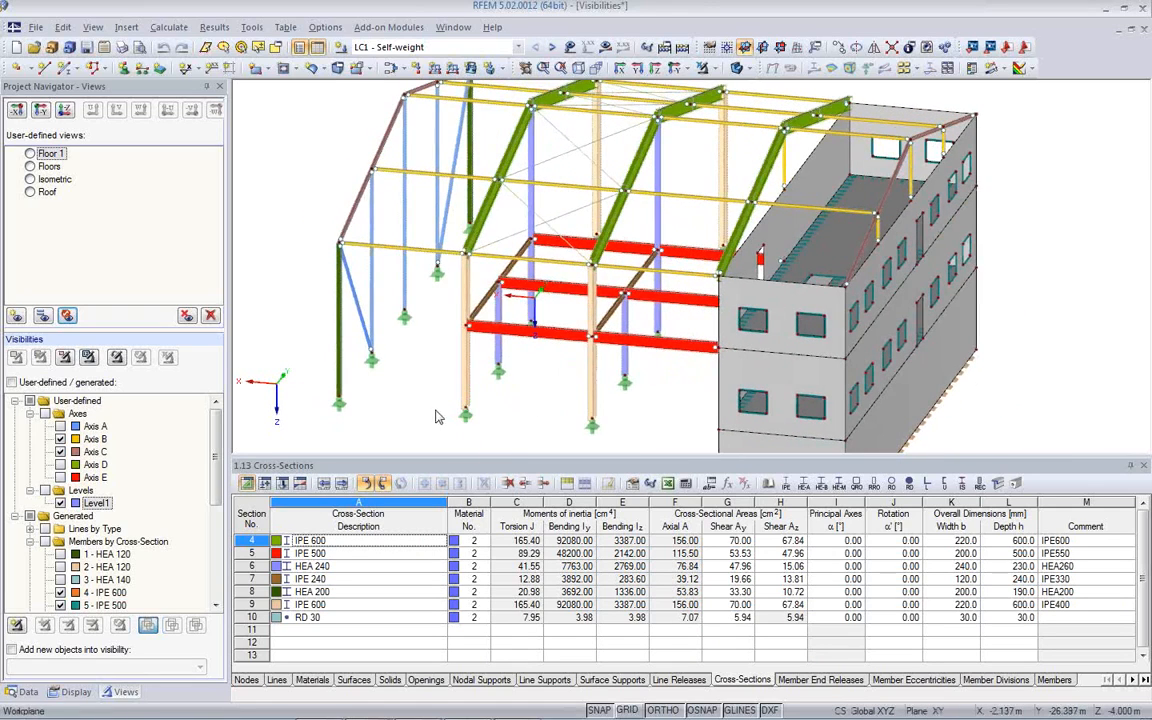
{"action": "right_click", "coordinate": [400, 372]}
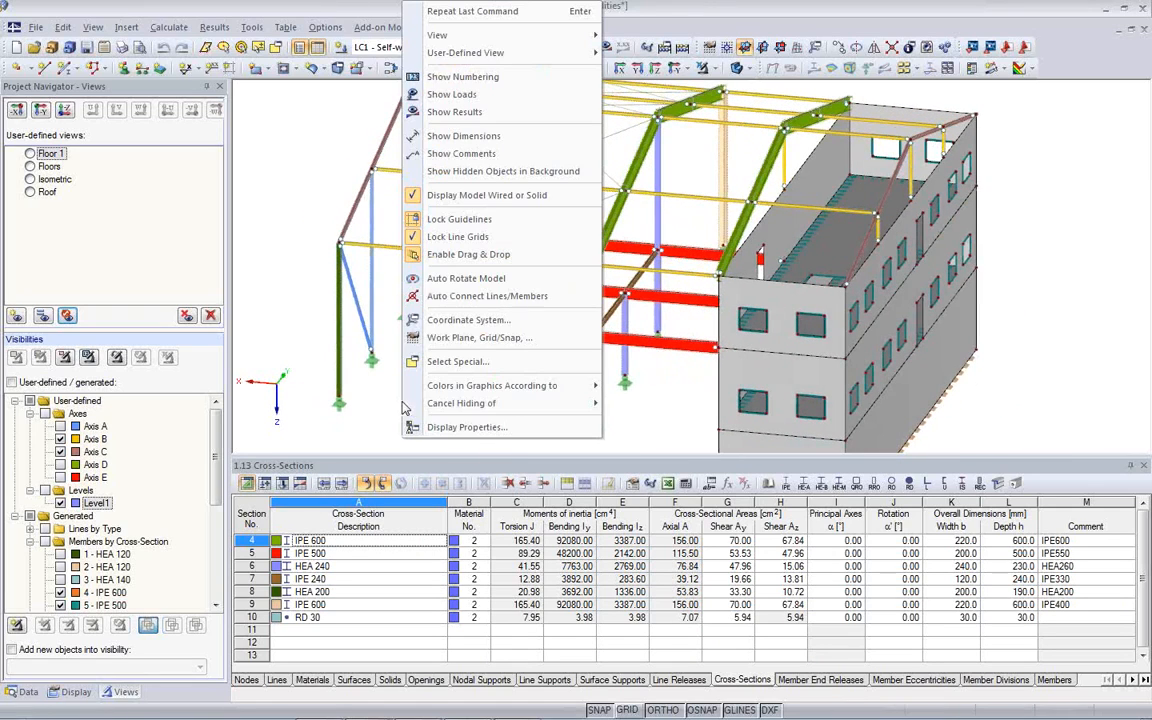
{"action": "left_click", "coordinate": [467, 427]}
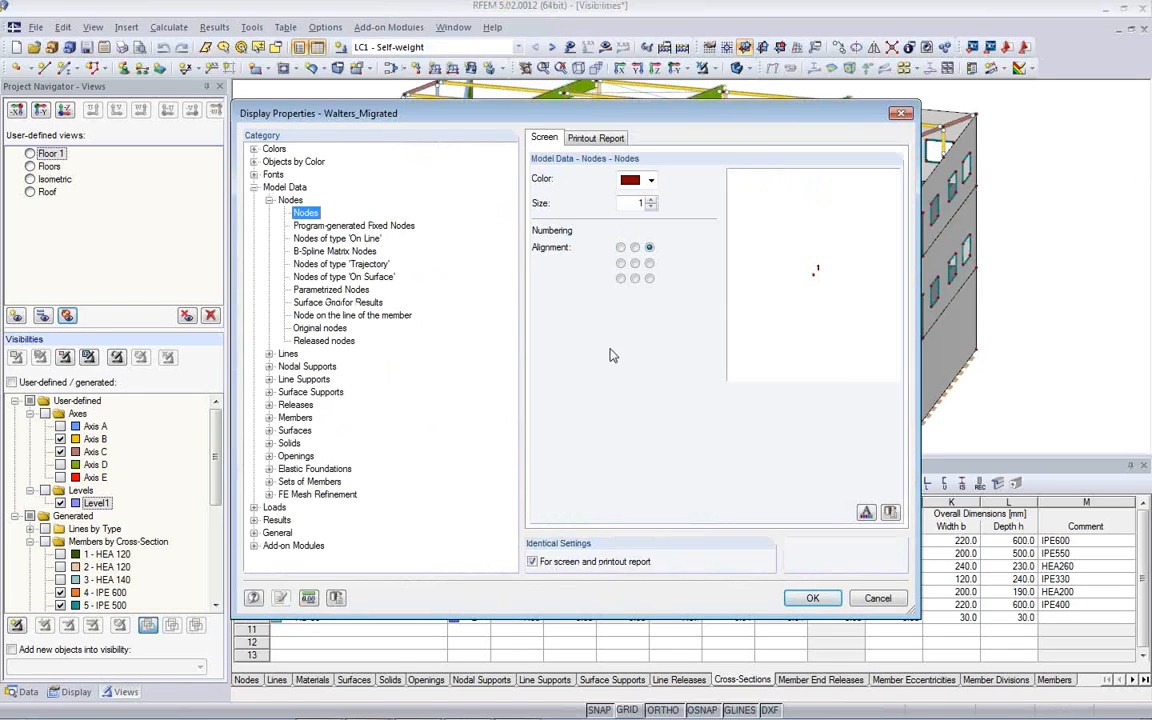
{"action": "left_click", "coordinate": [254, 163]}
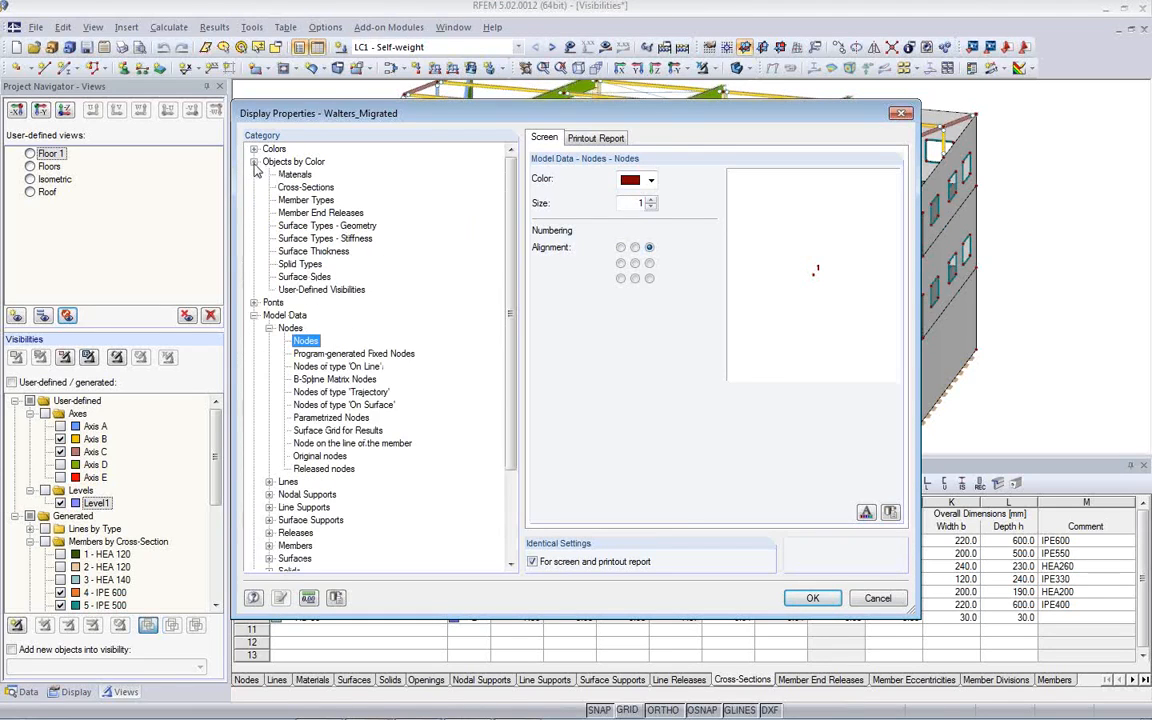
{"action": "left_click", "coordinate": [306, 189]}
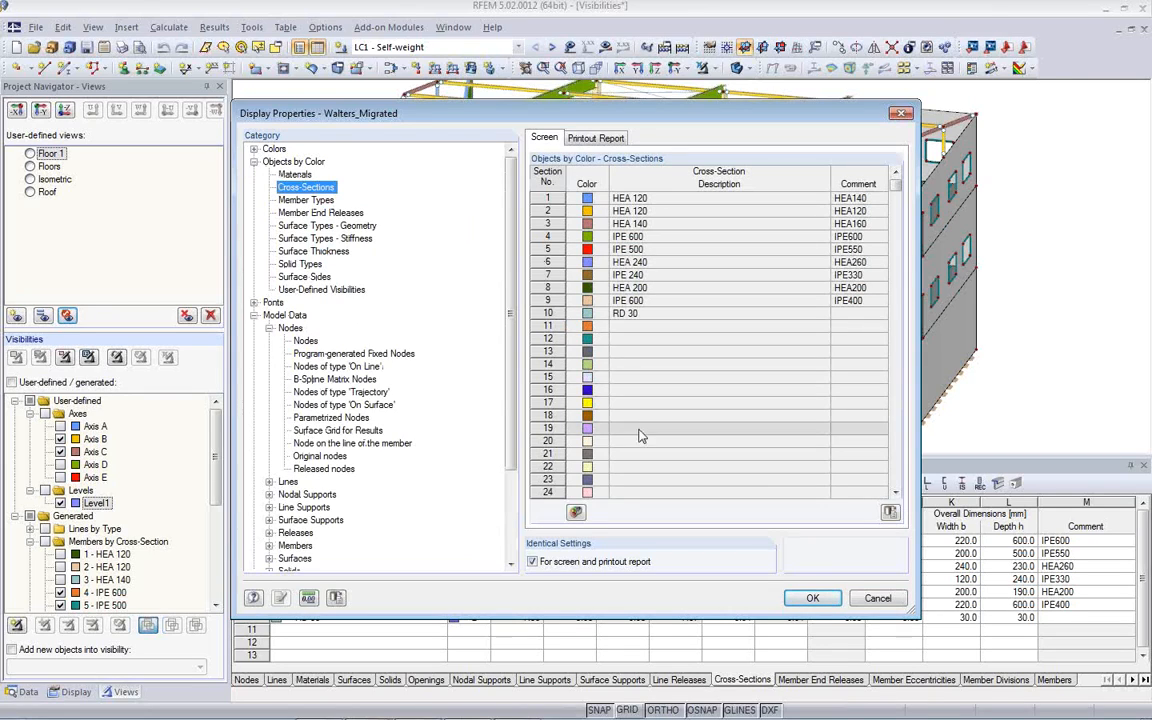
{"action": "double_click", "coordinate": [590, 251]}
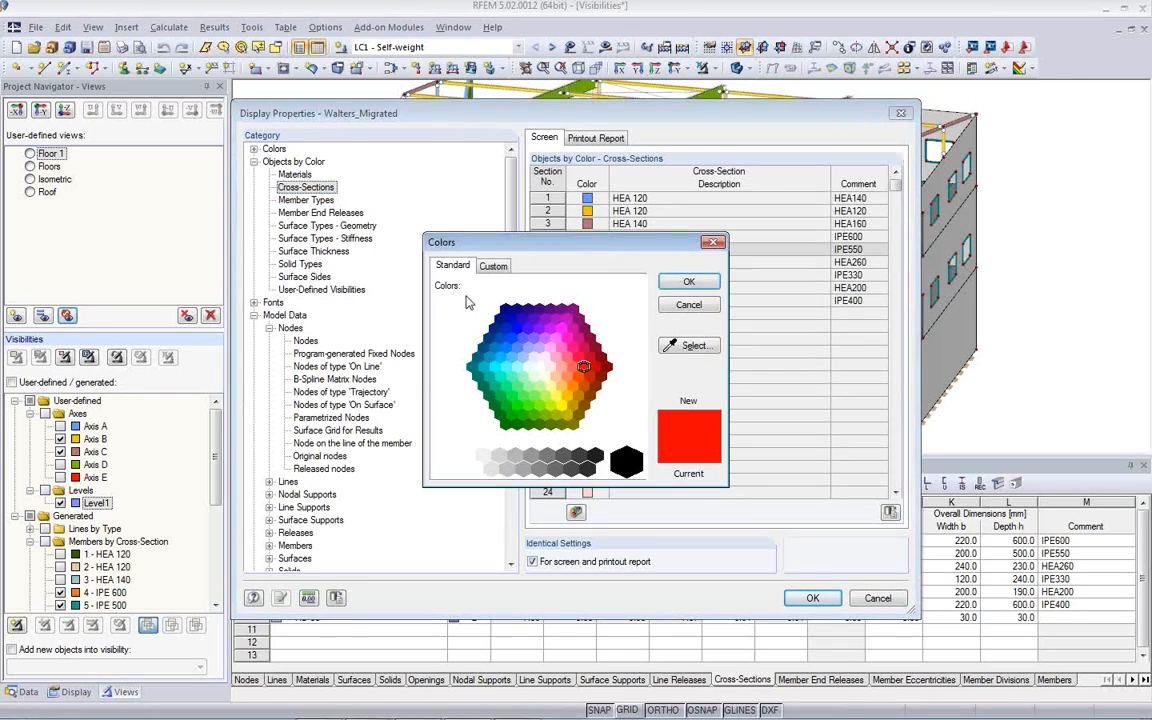
{"action": "left_click", "coordinate": [689, 282]}
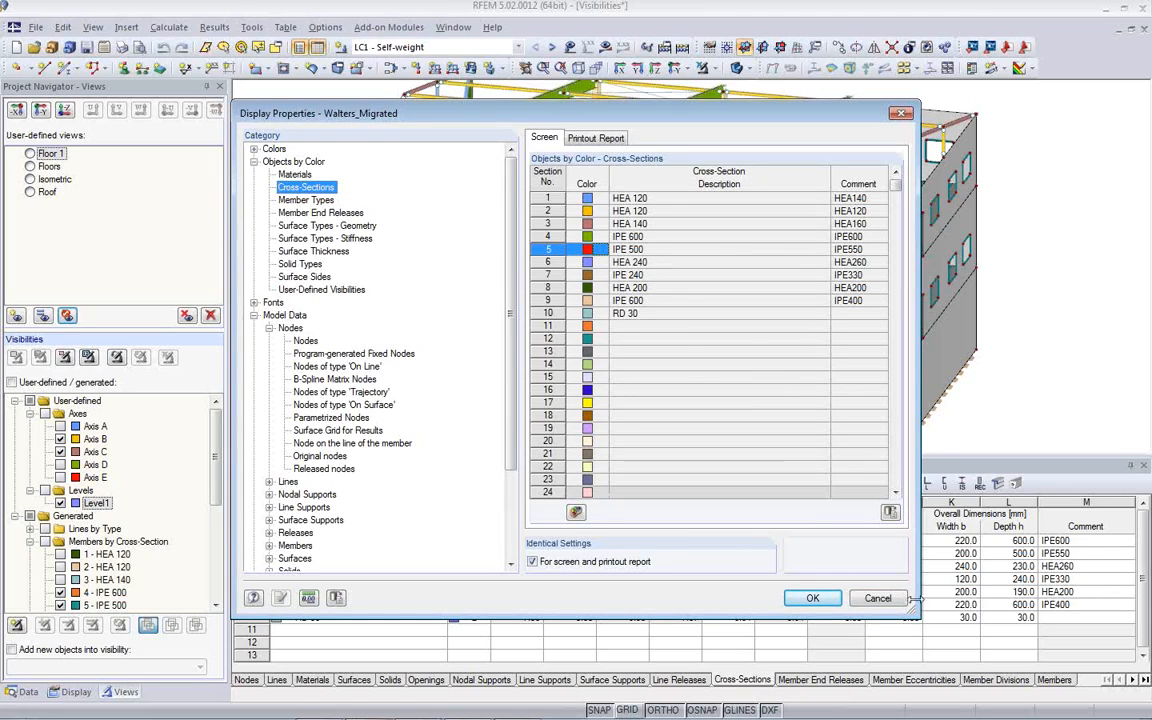
{"action": "left_click", "coordinate": [292, 174]}
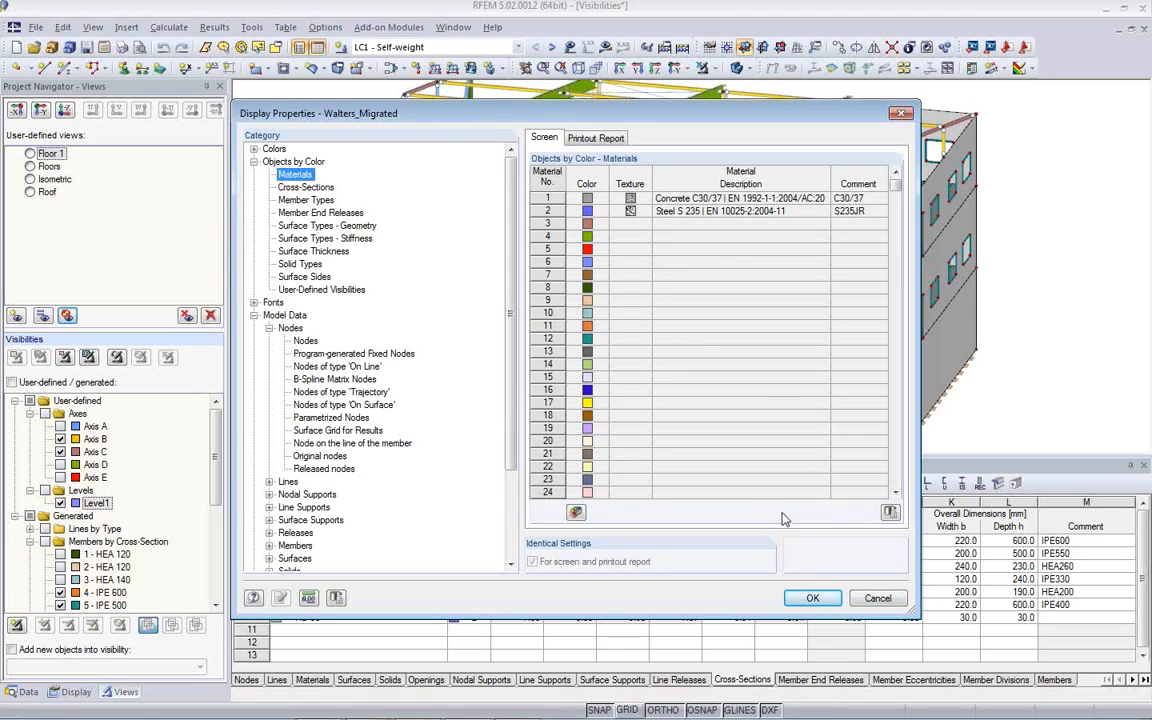
{"action": "left_click", "coordinate": [880, 601]}
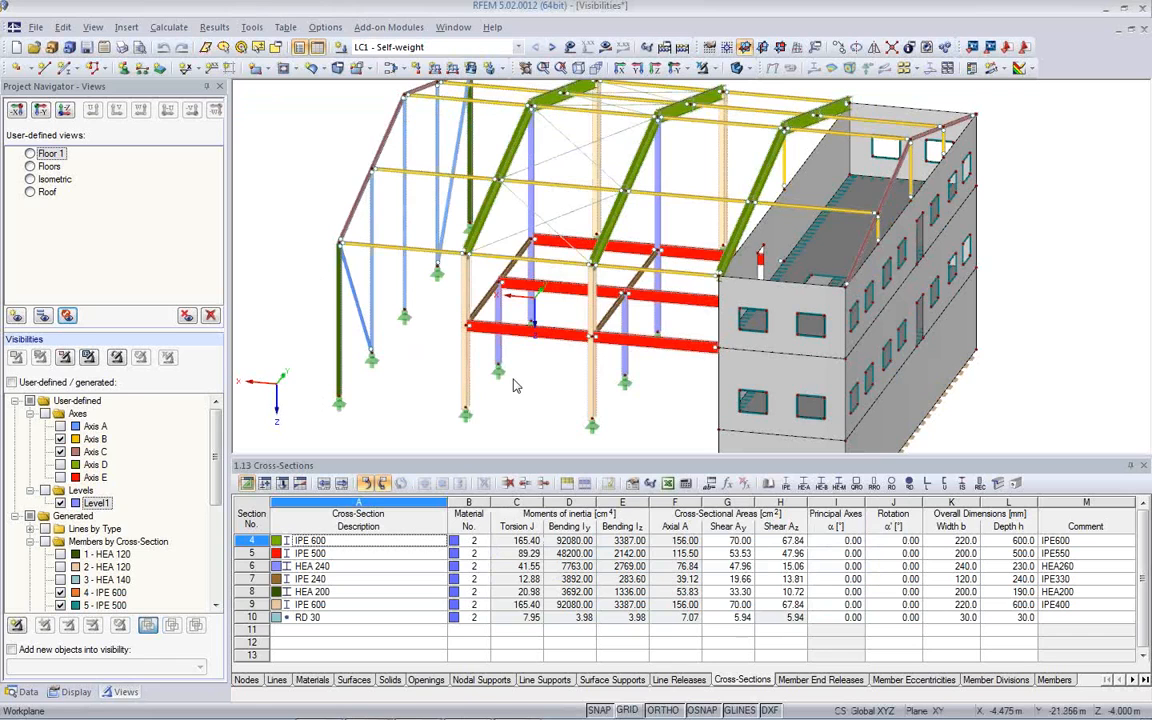
Step: Examine the display navigator's rendering settings, expanding the model and lighting options
{"action": "middle_click_drag", "start_coordinate": [667, 393], "coordinate": [618, 389], "text": "ctrl"}
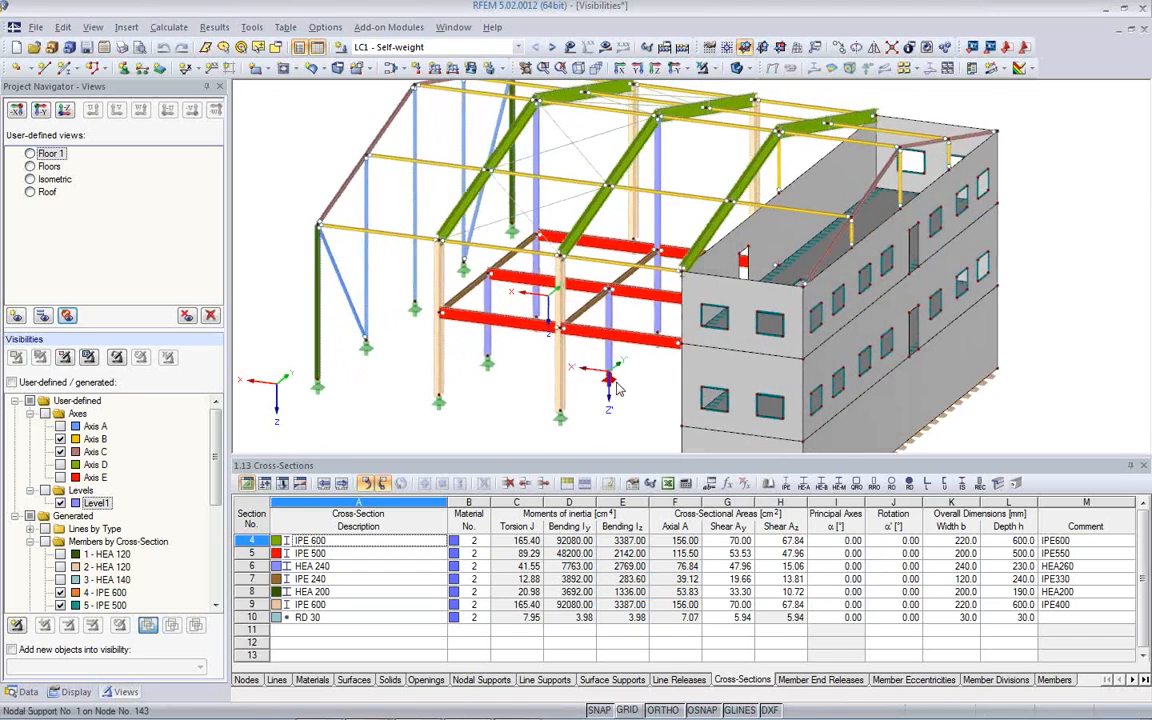
{"action": "left_click", "coordinate": [76, 691]}
{"action": "scroll", "coordinate": [140, 549], "scroll_direction": "down", "scroll_amount": 1}
{"action": "scroll", "coordinate": [140, 549], "scroll_direction": "down", "scroll_amount": 10}
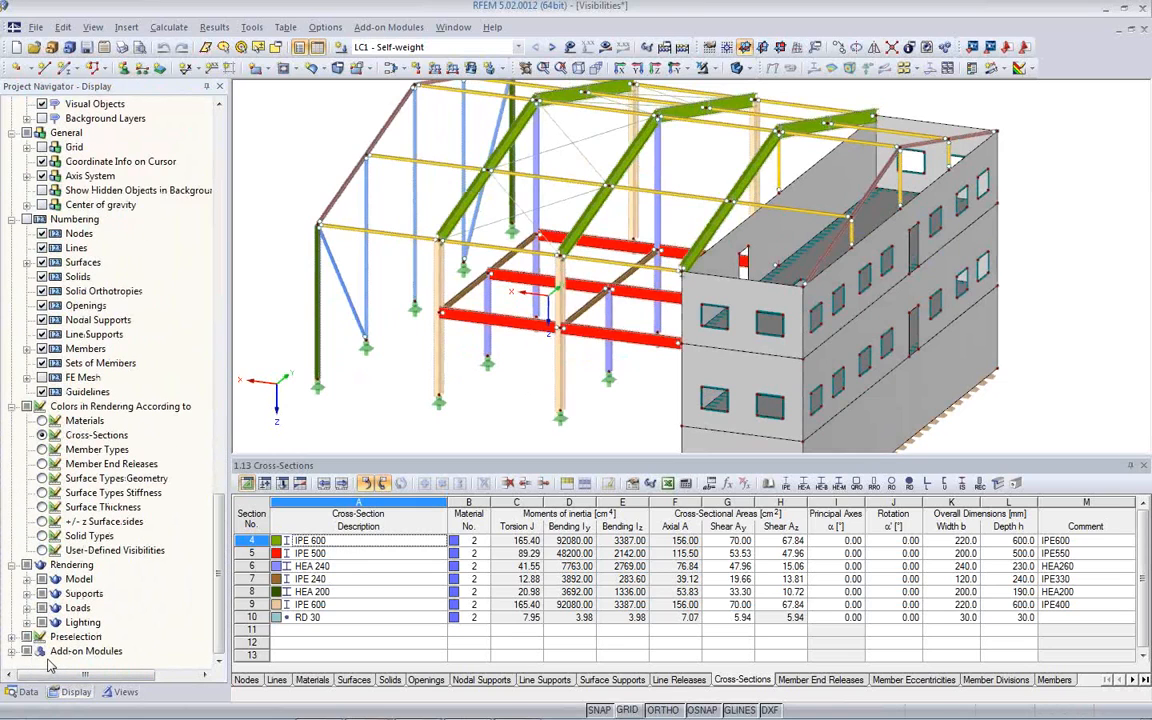
{"action": "left_click", "coordinate": [27, 580]}
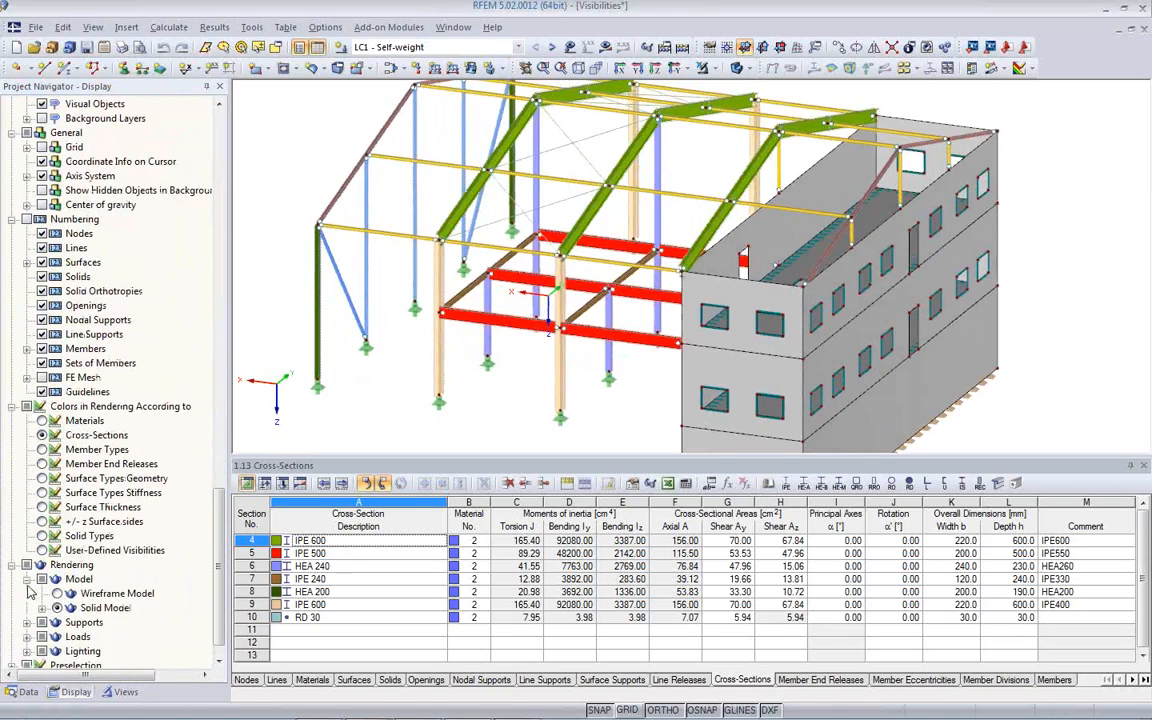
{"action": "scroll", "coordinate": [148, 619], "scroll_direction": "down", "scroll_amount": 1}
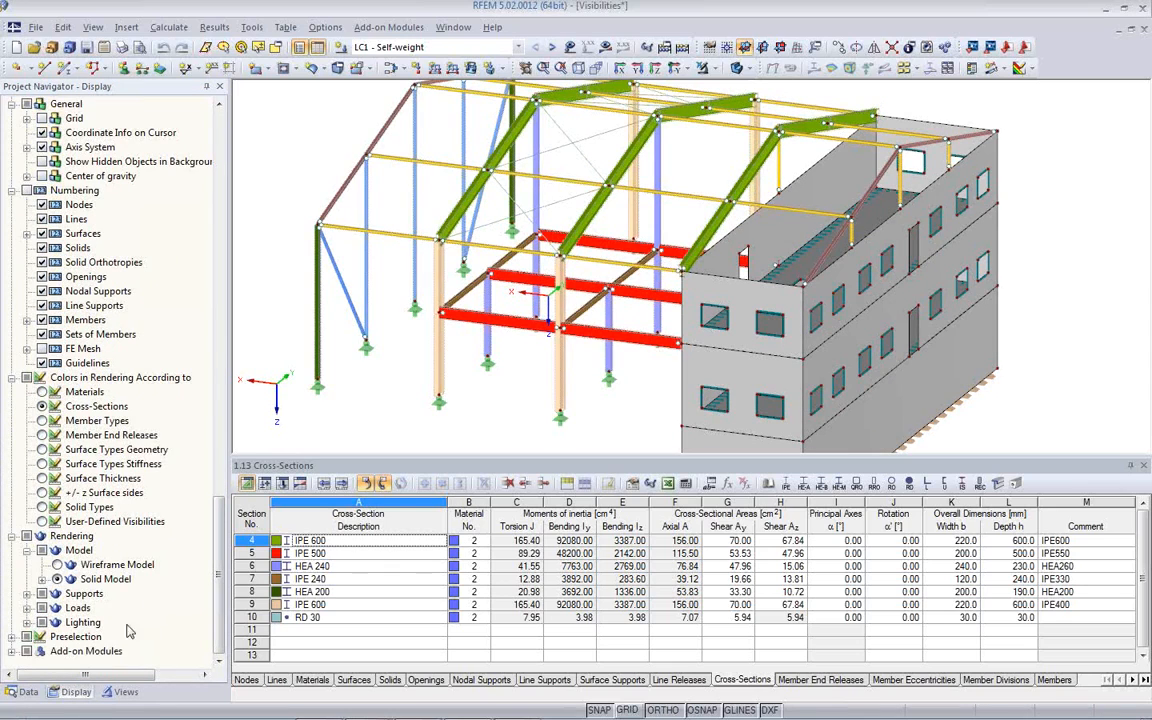
{"action": "left_click", "coordinate": [27, 622]}
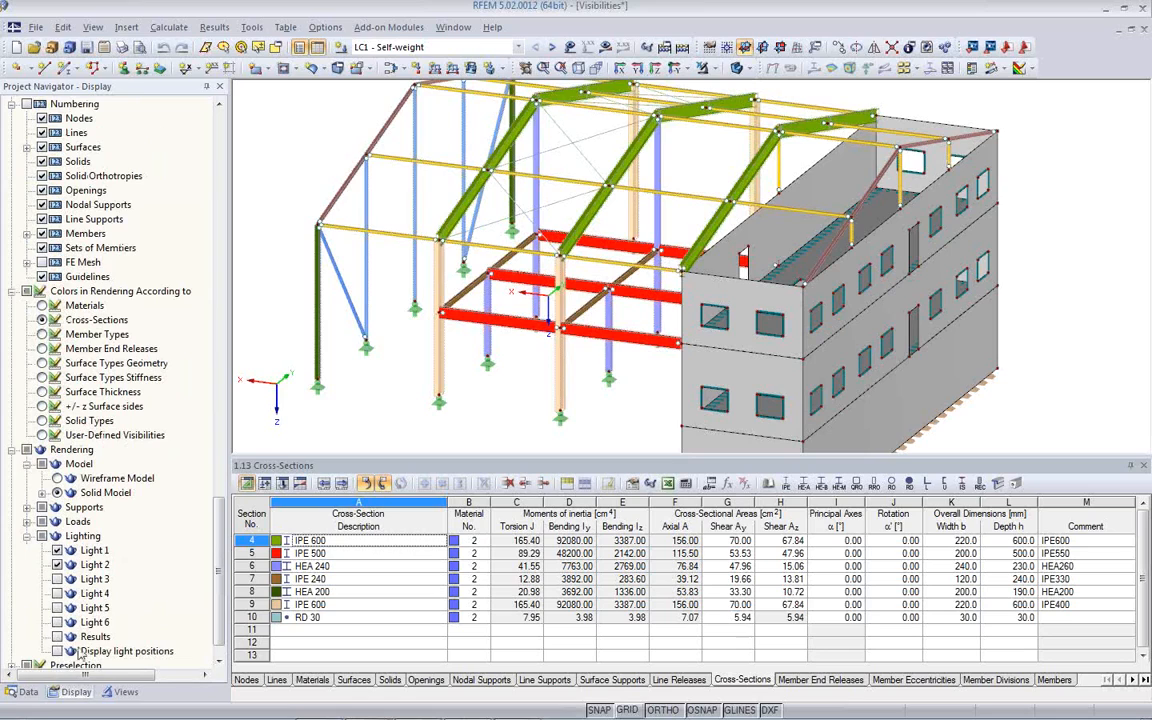
{"action": "scroll", "coordinate": [122, 592], "scroll_direction": "down", "scroll_amount": 1}
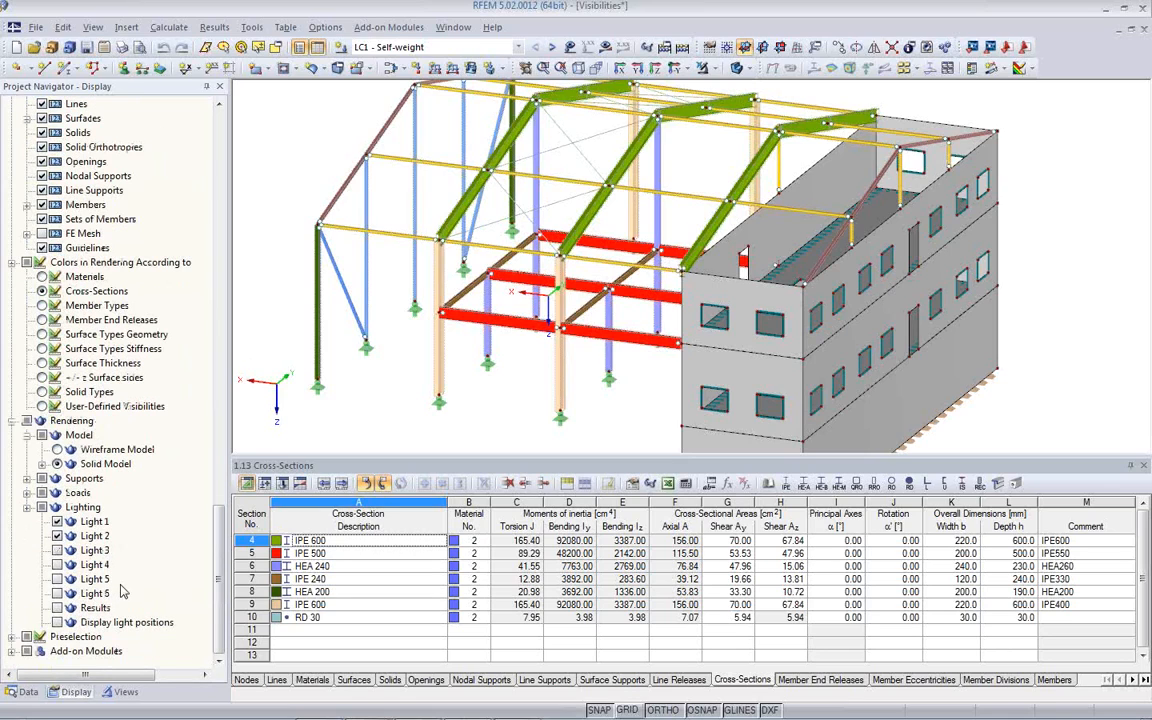
Step: Inspect the general data, options and effective lengths of the front IPE 600 column, member 202, and cancel without editing
{"action": "left_click", "coordinate": [440, 375]}
{"action": "double_click", "coordinate": [440, 375]}
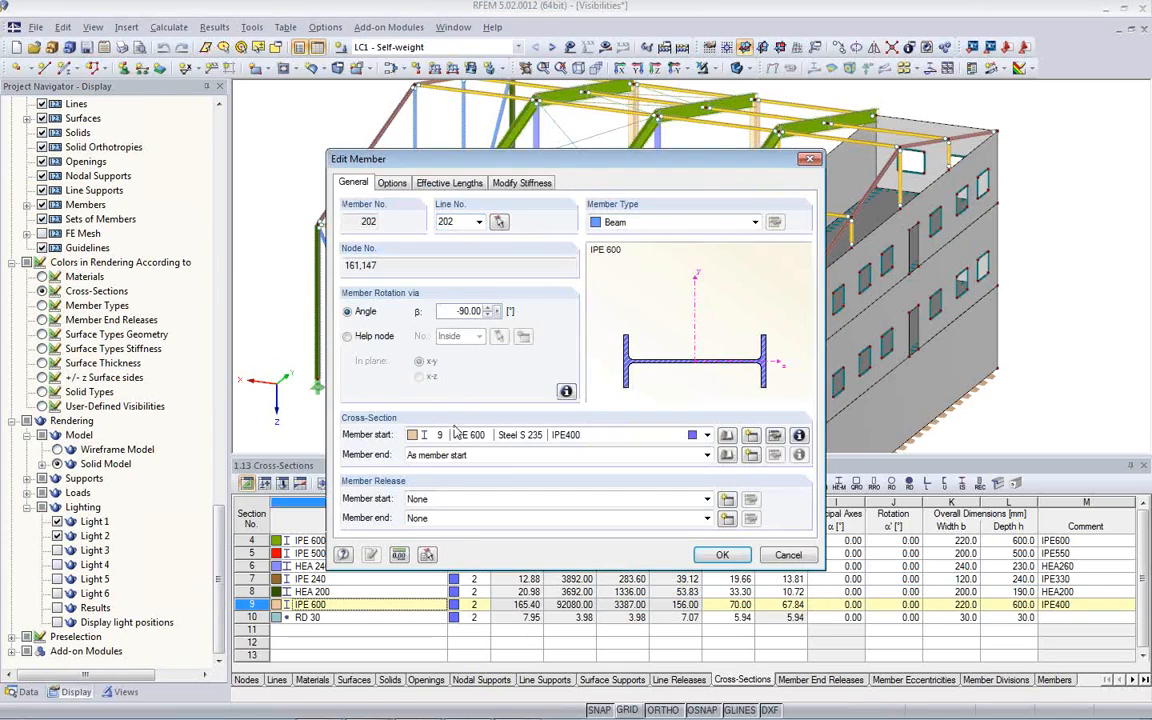
{"action": "left_click", "coordinate": [392, 184]}
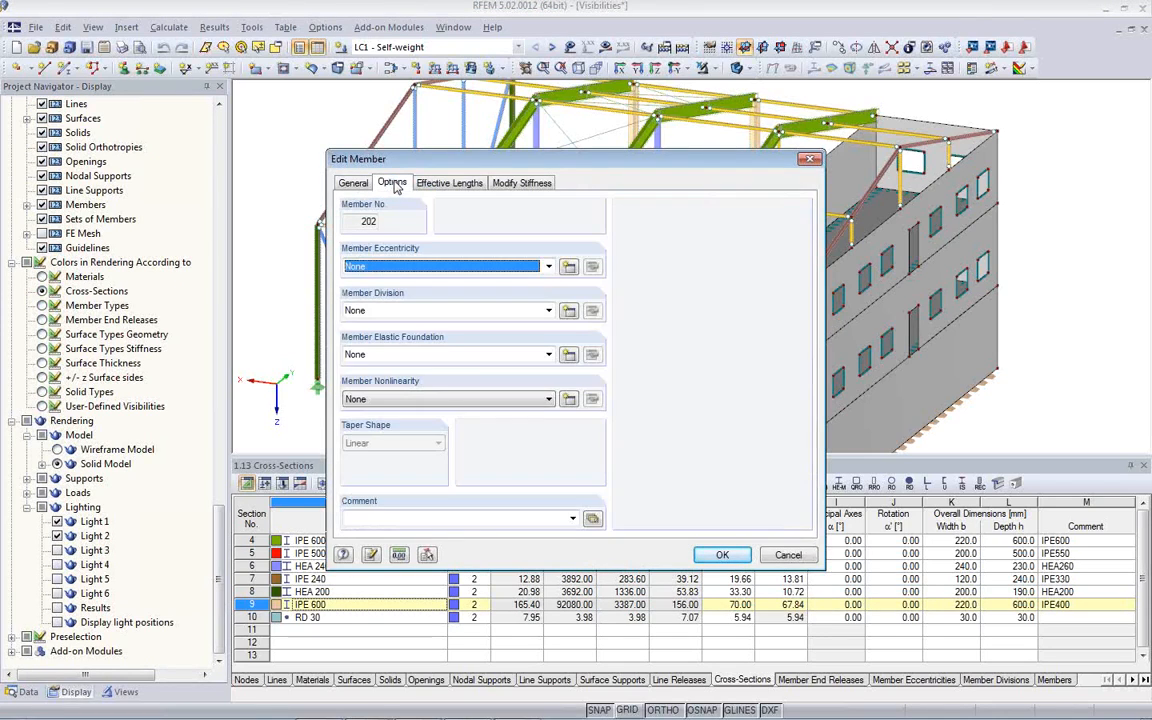
{"action": "left_click", "coordinate": [432, 184]}
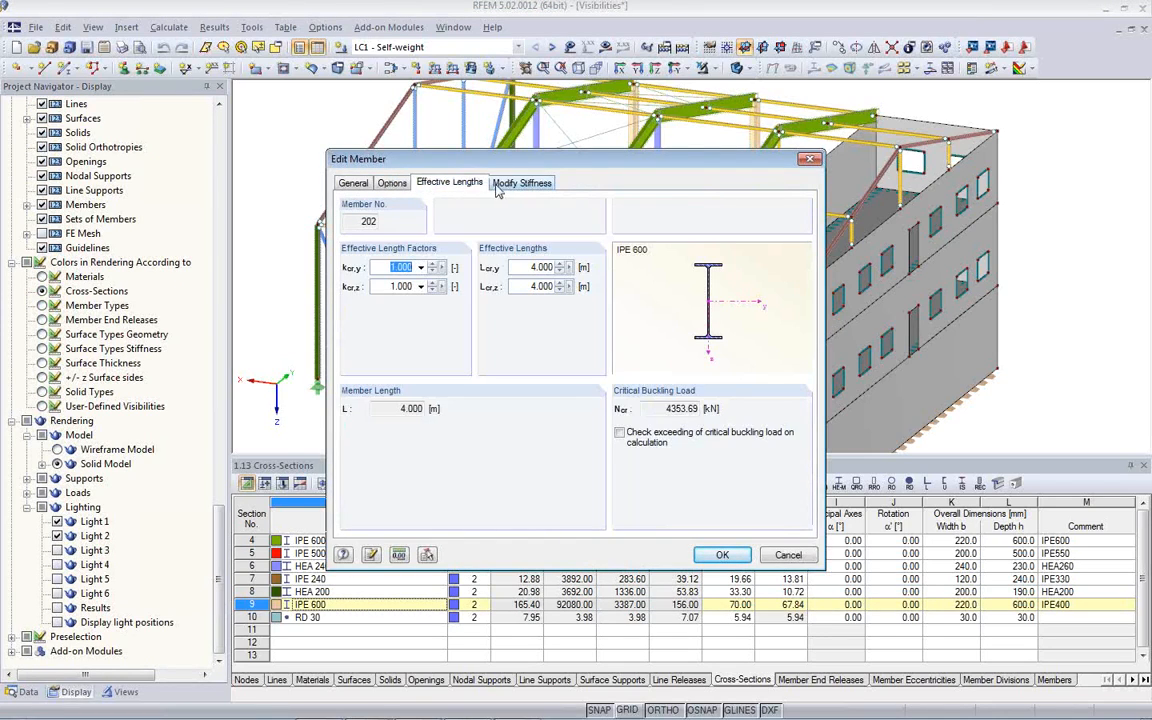
{"action": "left_click", "coordinate": [352, 183]}
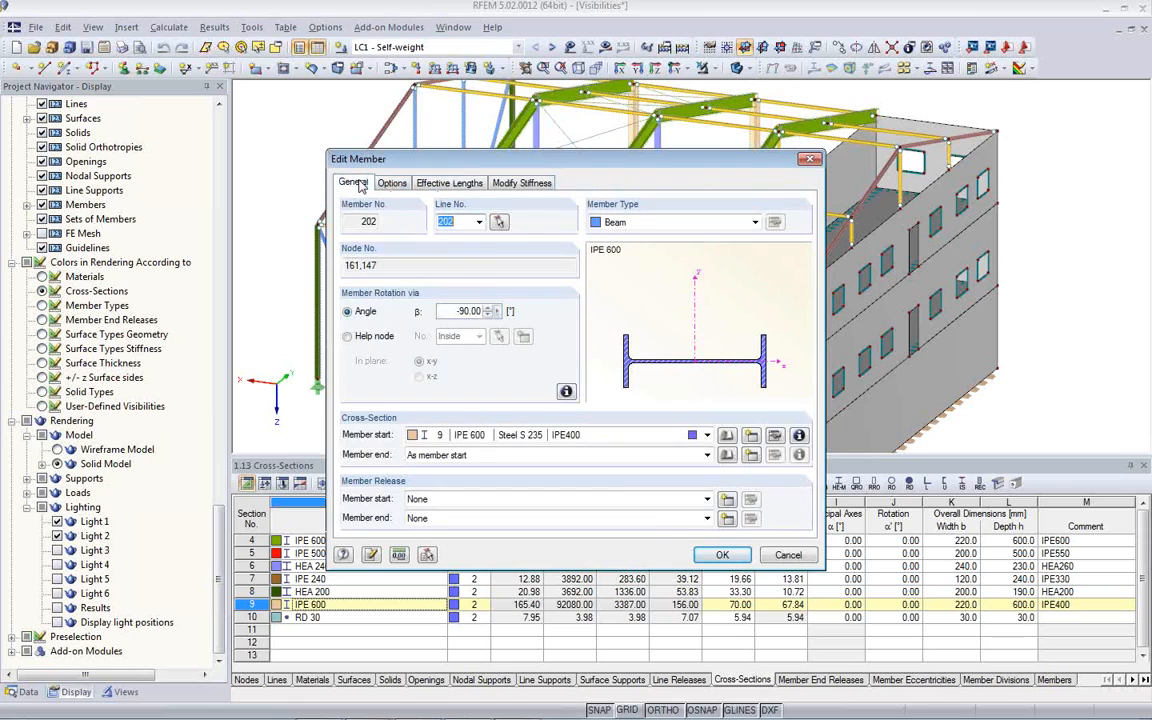
{"action": "left_click", "coordinate": [787, 556]}
Step: Show the materials table and view the material library entry for material 1, accepting Concrete C30/37
{"action": "left_click", "coordinate": [312, 680]}
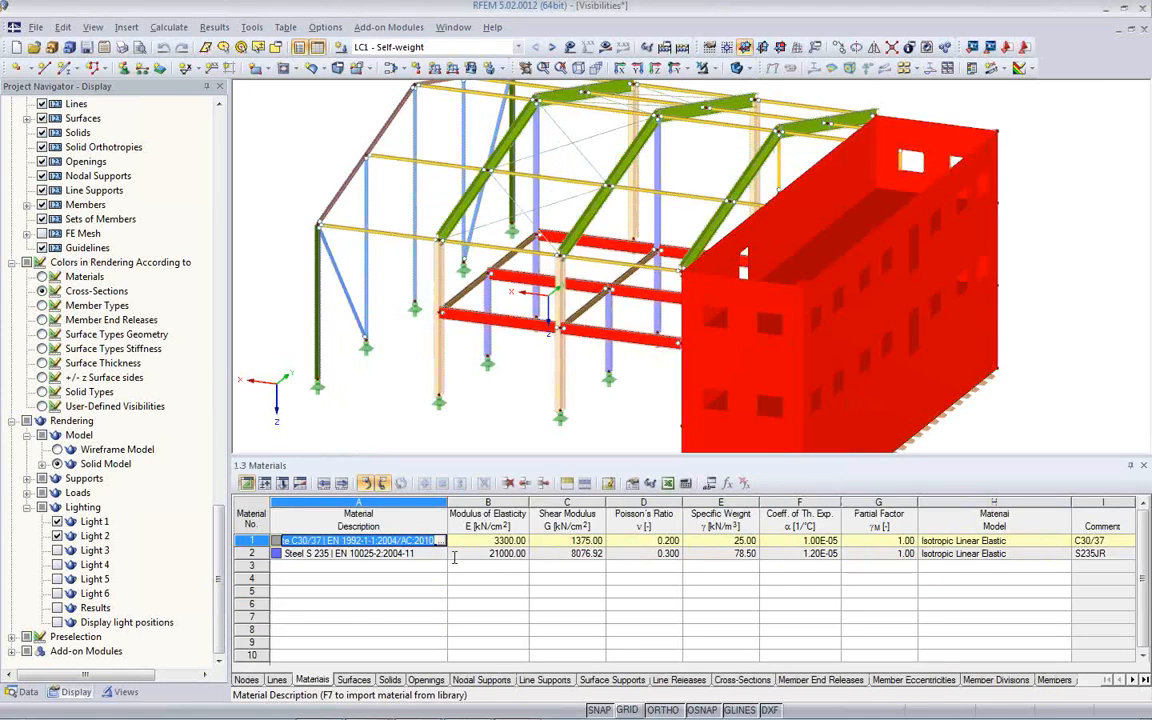
{"action": "left_click", "coordinate": [393, 541]}
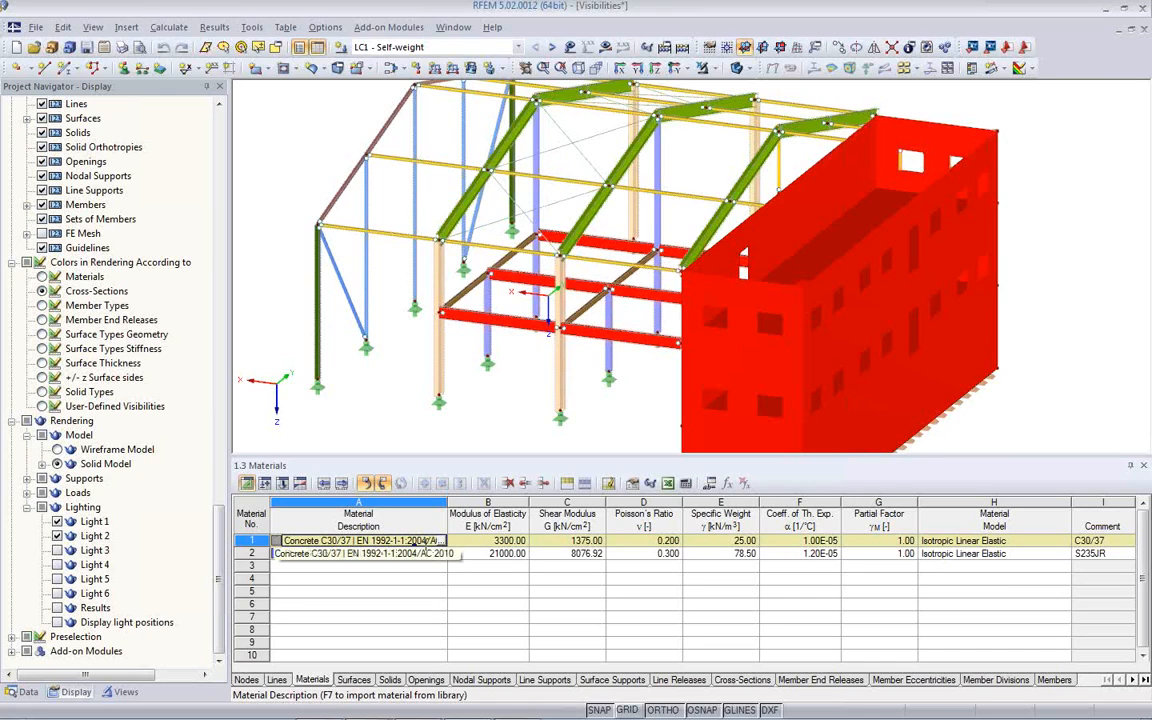
{"action": "key", "text": "F7"}
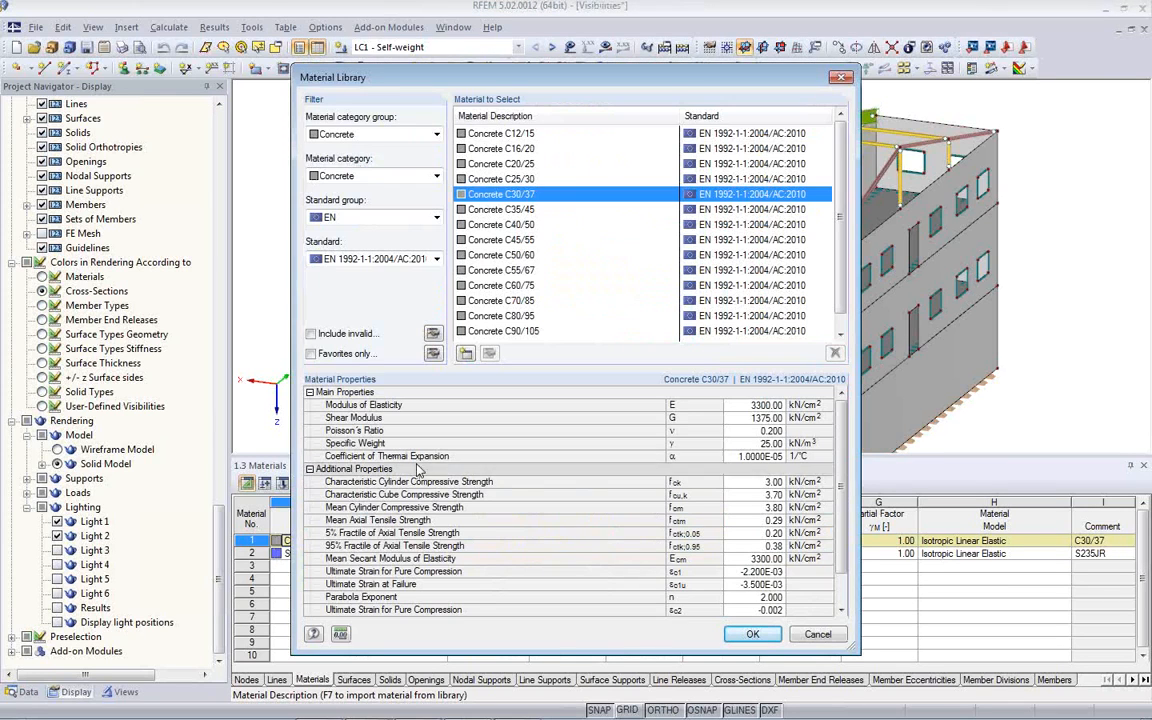
{"action": "left_click", "coordinate": [753, 634]}
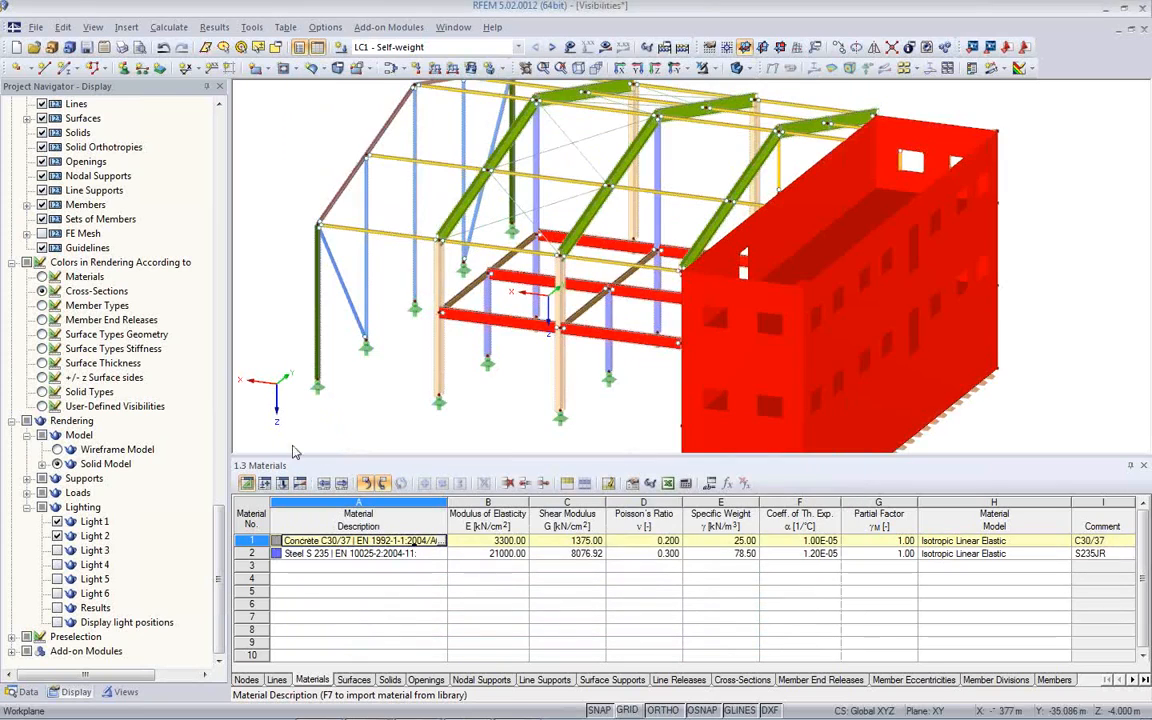
Step: Enable the display of textures in the solid model through the color and texture settings of material 2, Steel S 235, and accept
{"action": "left_click", "coordinate": [24, 691]}
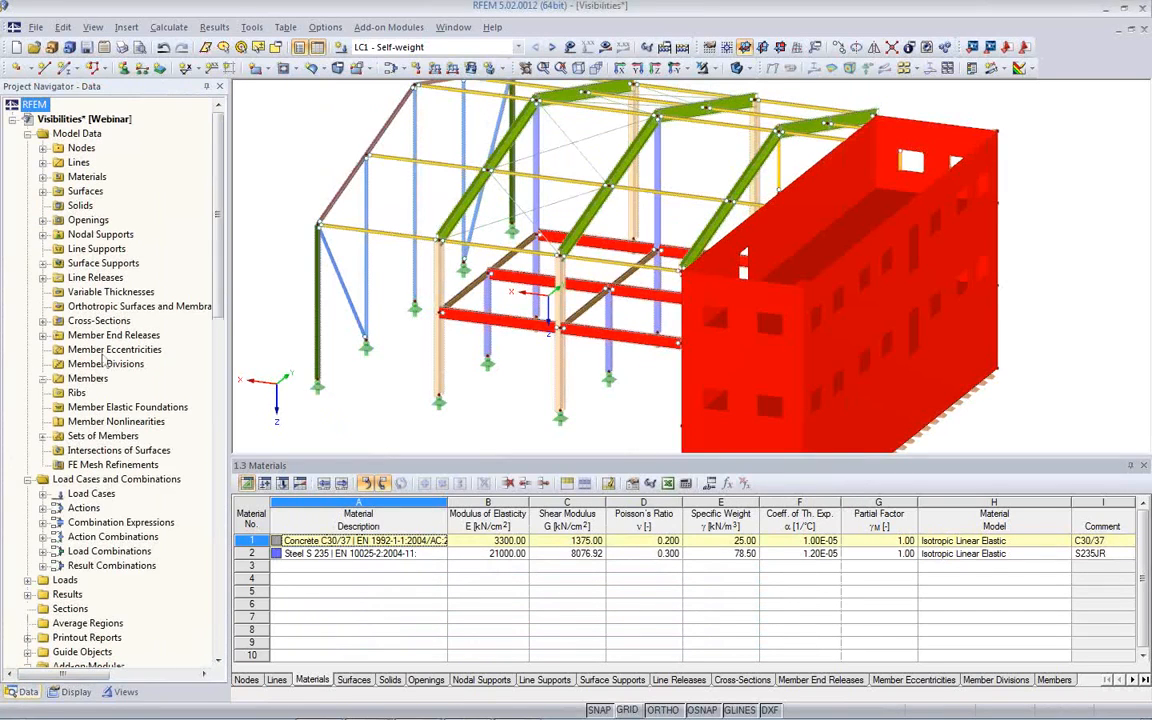
{"action": "left_click", "coordinate": [43, 177]}
{"action": "double_click", "coordinate": [124, 205]}
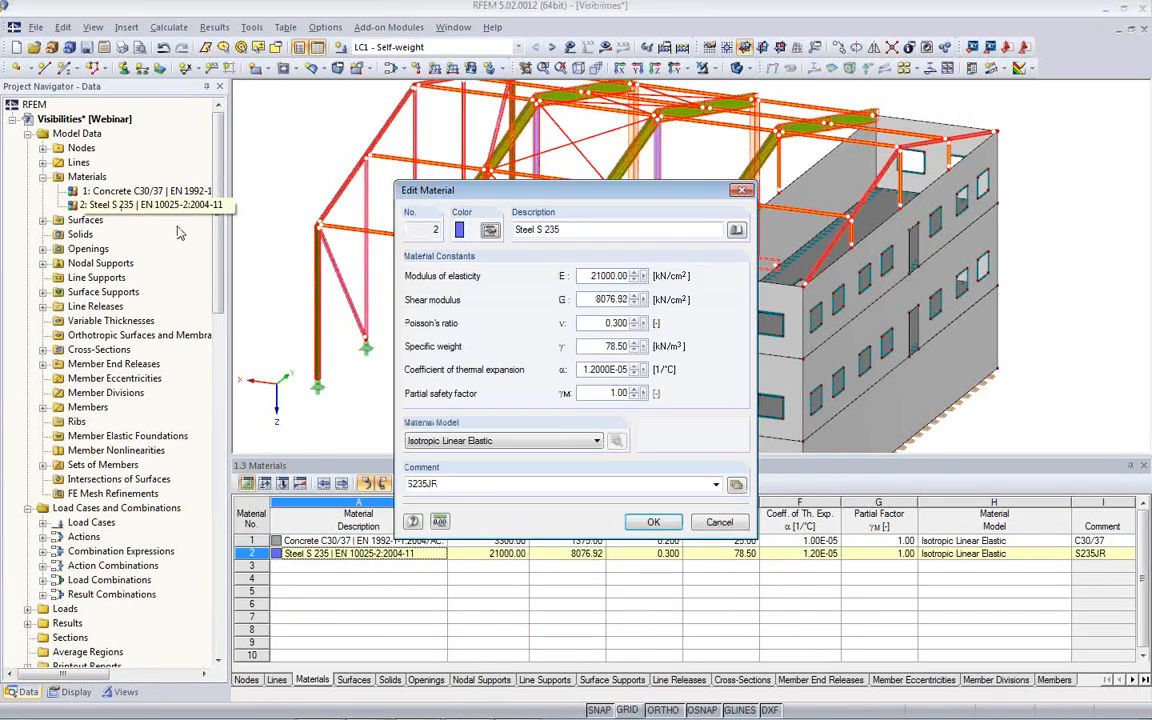
{"action": "left_click", "coordinate": [490, 231]}
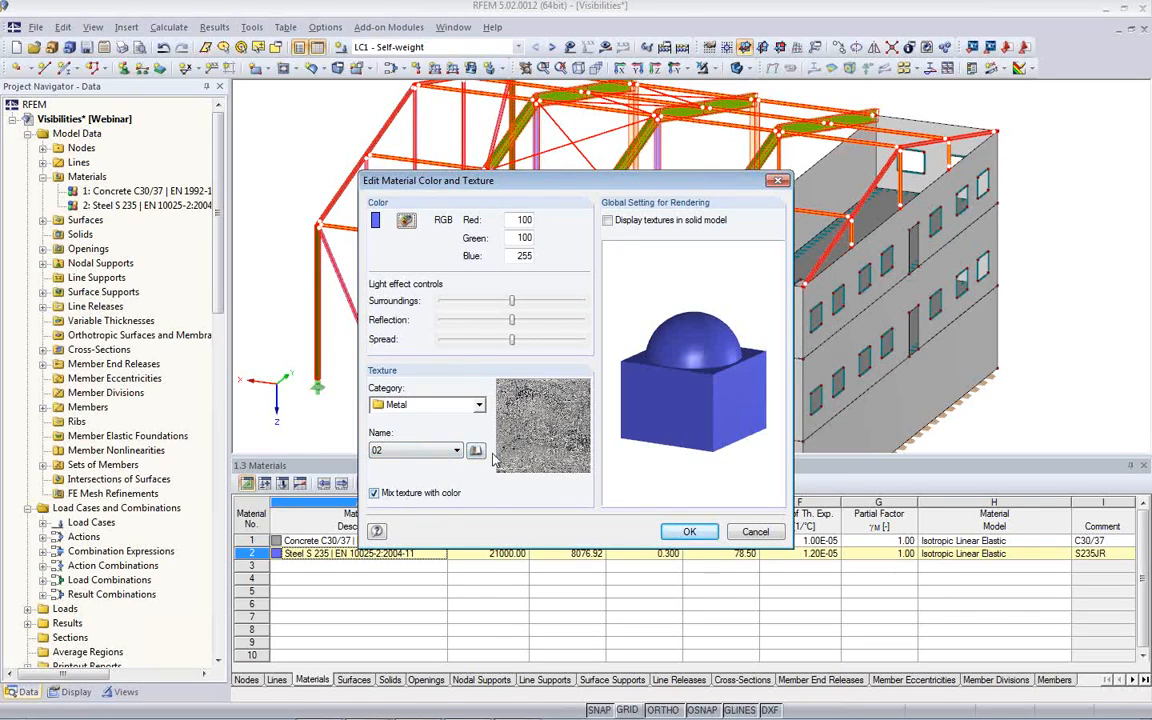
{"action": "left_click", "coordinate": [608, 221]}
{"action": "left_click", "coordinate": [689, 532]}
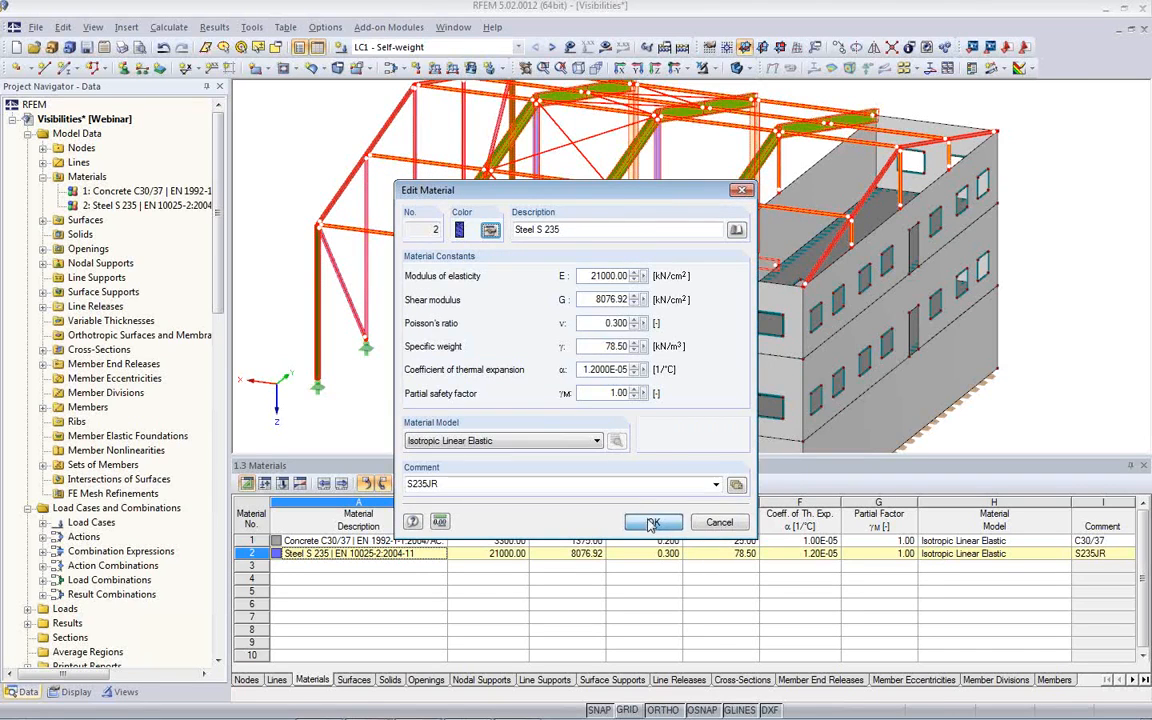
{"action": "left_click", "coordinate": [656, 522]}
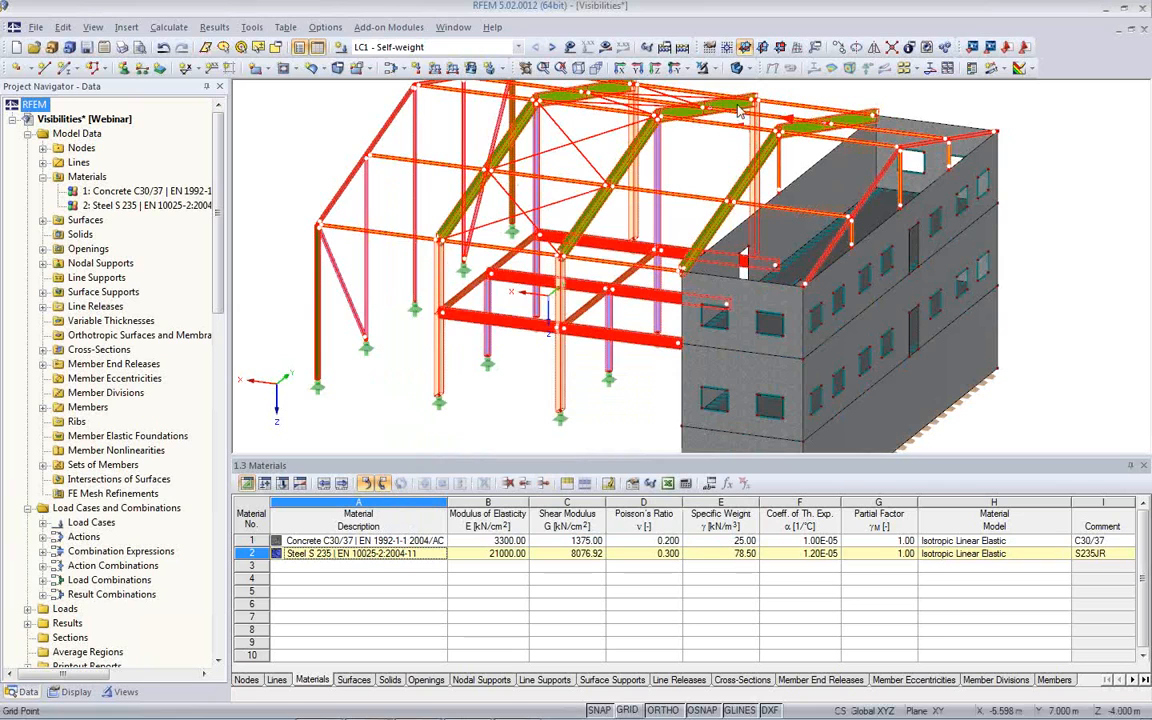
Step: Cycle the model display through wireframe back to solid and color the graphics according to materials
{"action": "left_click", "coordinate": [737, 69]}
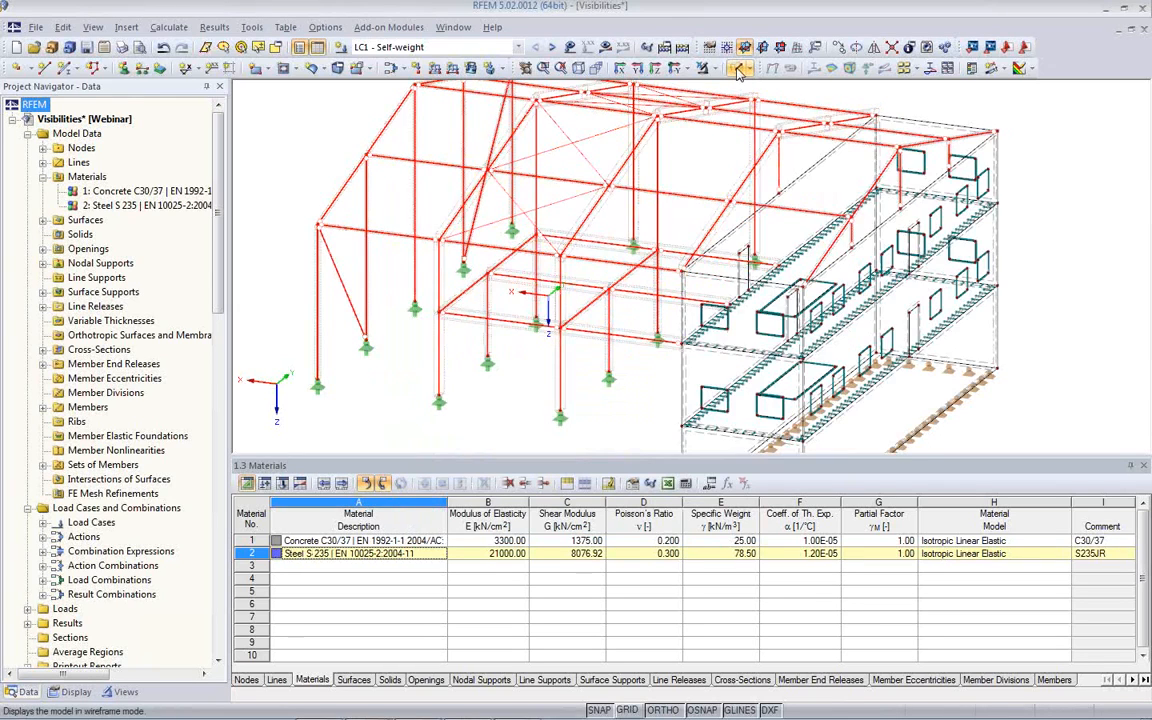
{"action": "scroll", "coordinate": [170, 632], "scroll_direction": "up", "scroll_amount": 3}
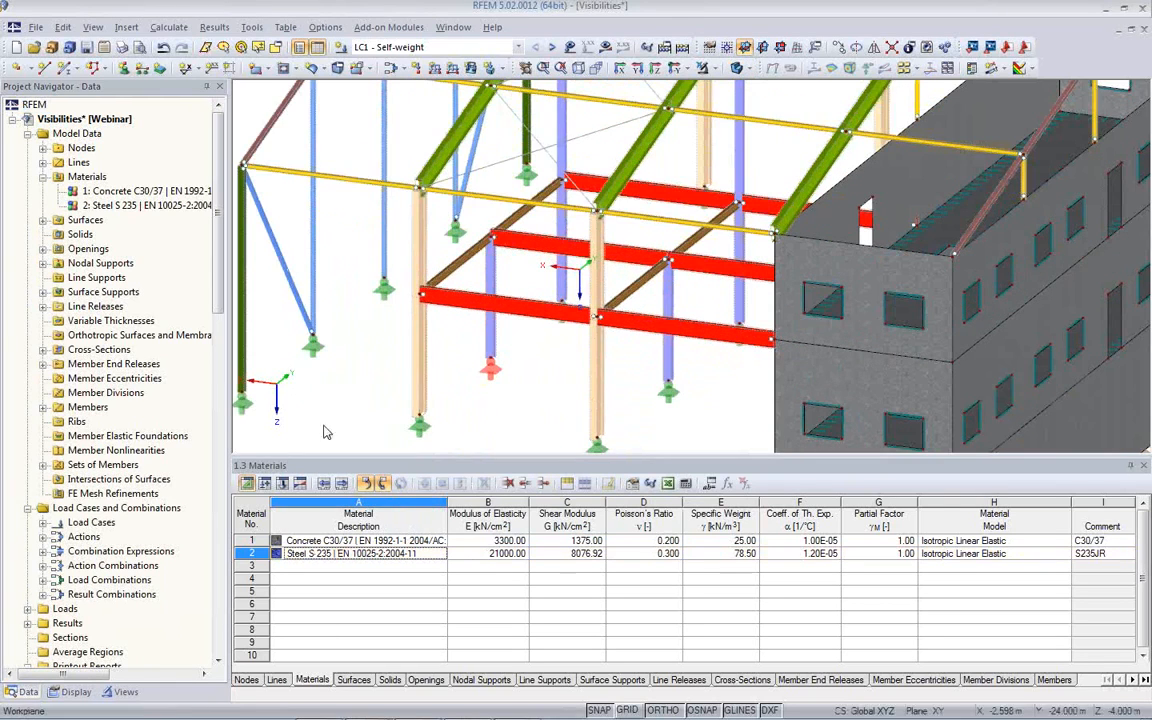
{"action": "scroll", "coordinate": [80, 625], "scroll_direction": "down", "scroll_amount": 7}
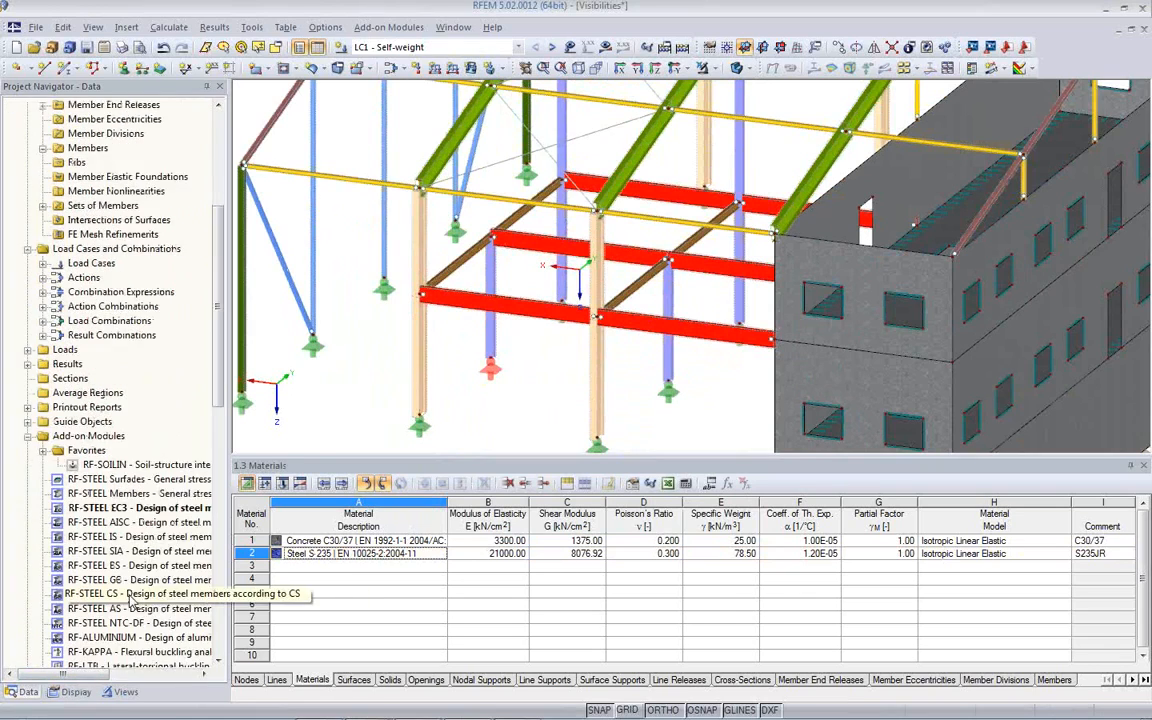
{"action": "left_click", "coordinate": [80, 692]}
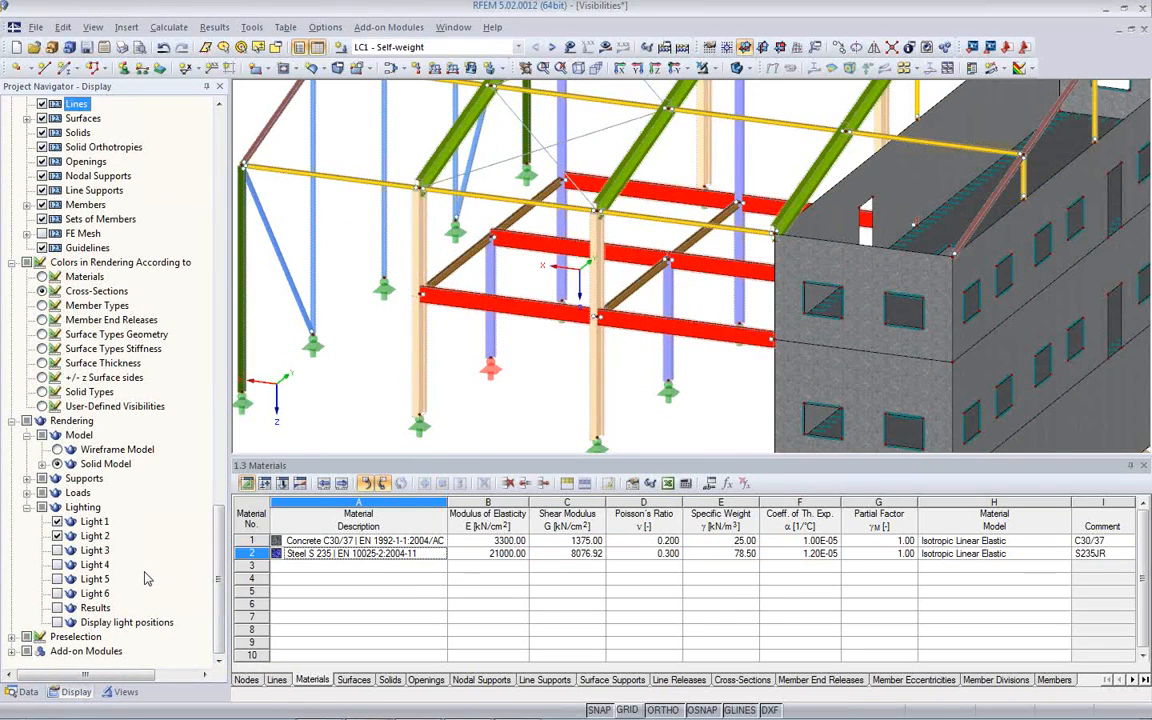
{"action": "right_click", "coordinate": [365, 438]}
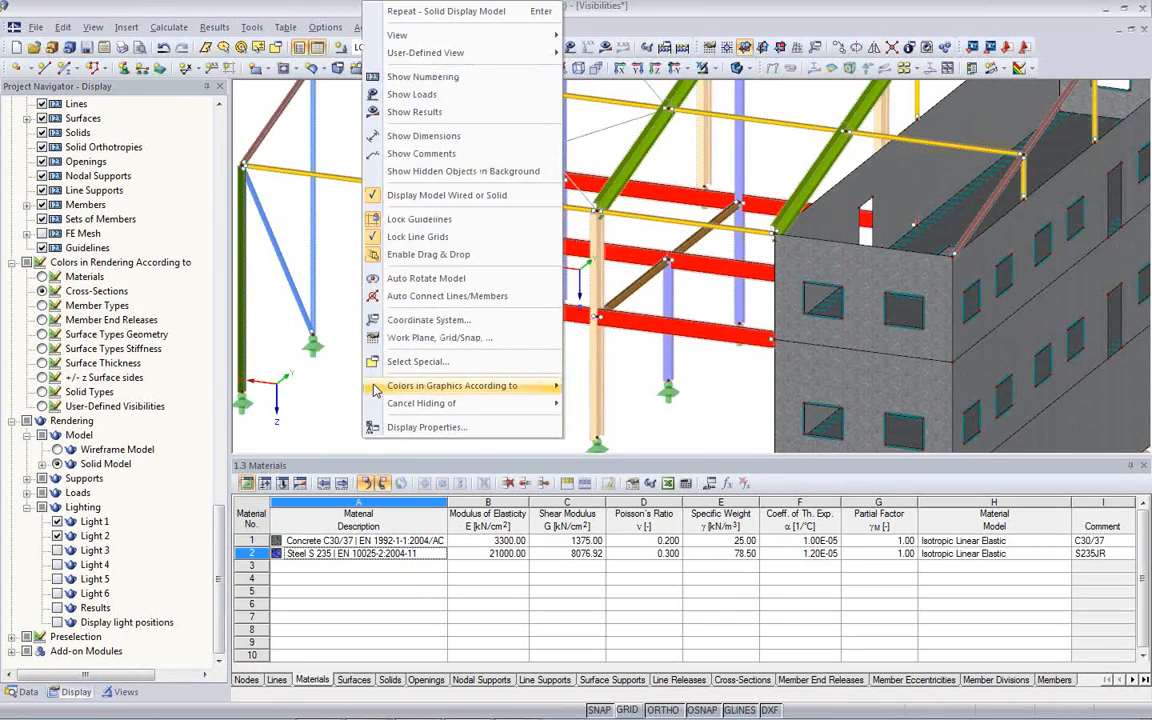
{"action": "mouse_move", "coordinate": [505, 386]}
{"action": "left_click", "coordinate": [598, 387]}
Step: Examine the steel texture on the columns up close and the concrete texture on the building walls
{"action": "scroll", "coordinate": [420, 395], "scroll_direction": "up", "scroll_amount": 8}
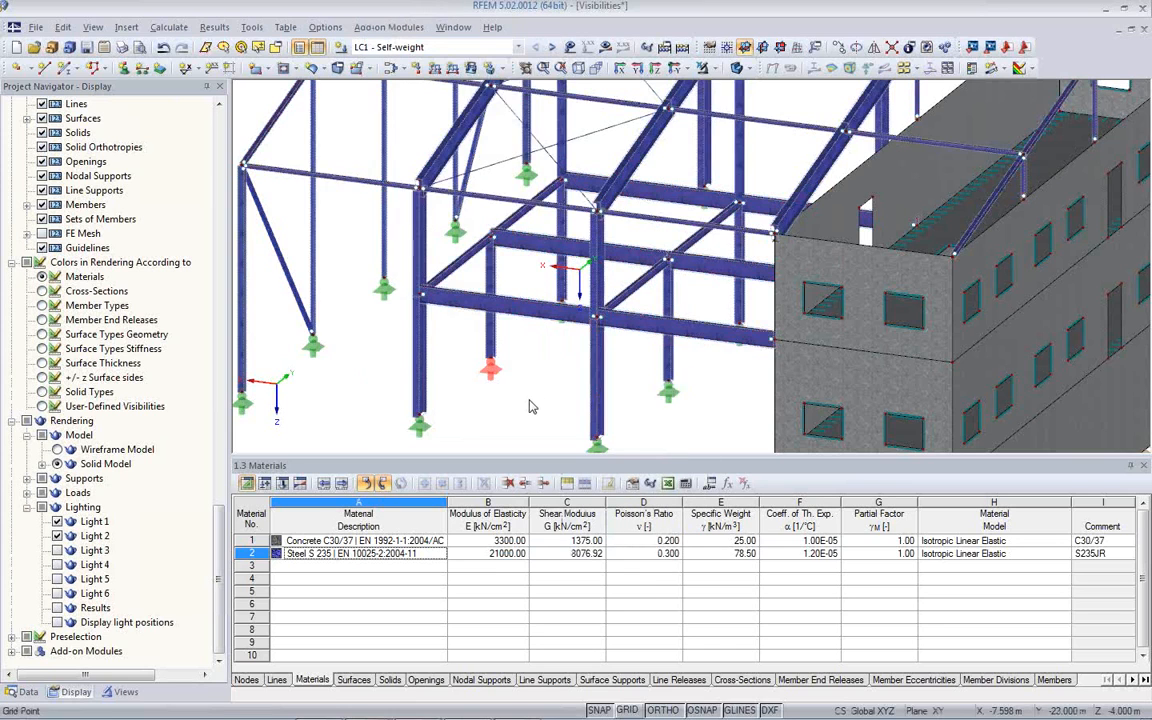
{"action": "scroll", "coordinate": [418, 395], "scroll_direction": "up", "scroll_amount": 4}
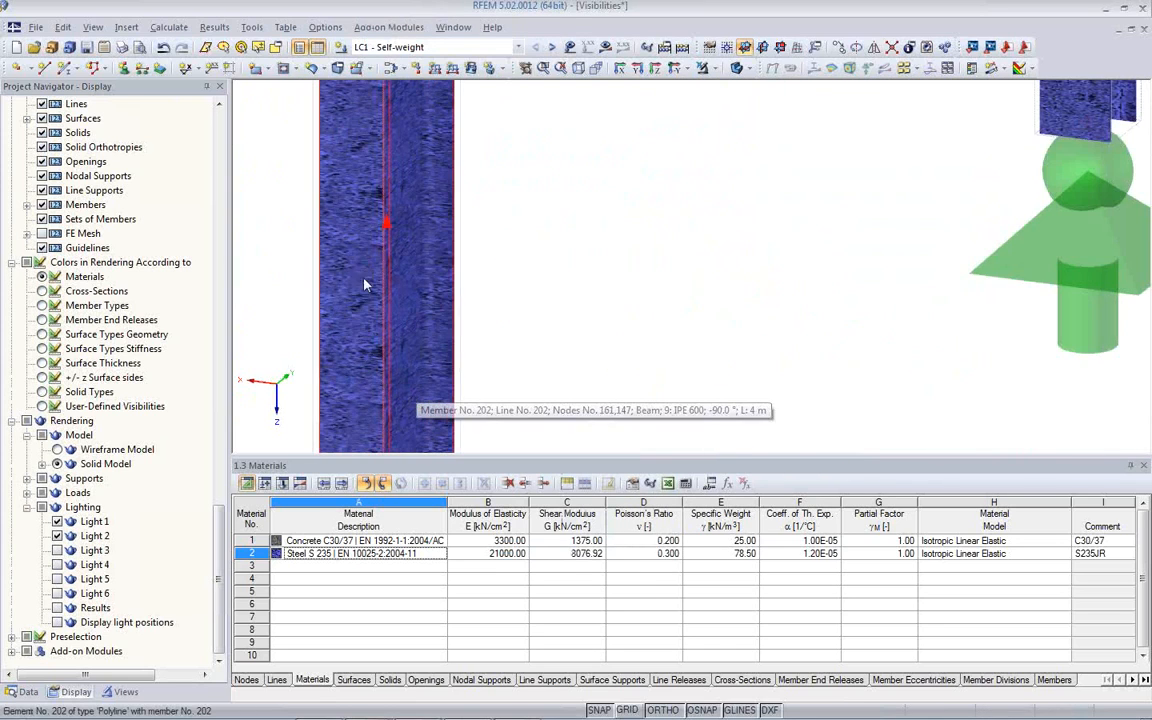
{"action": "scroll", "coordinate": [423, 321], "scroll_direction": "down", "scroll_amount": 10}
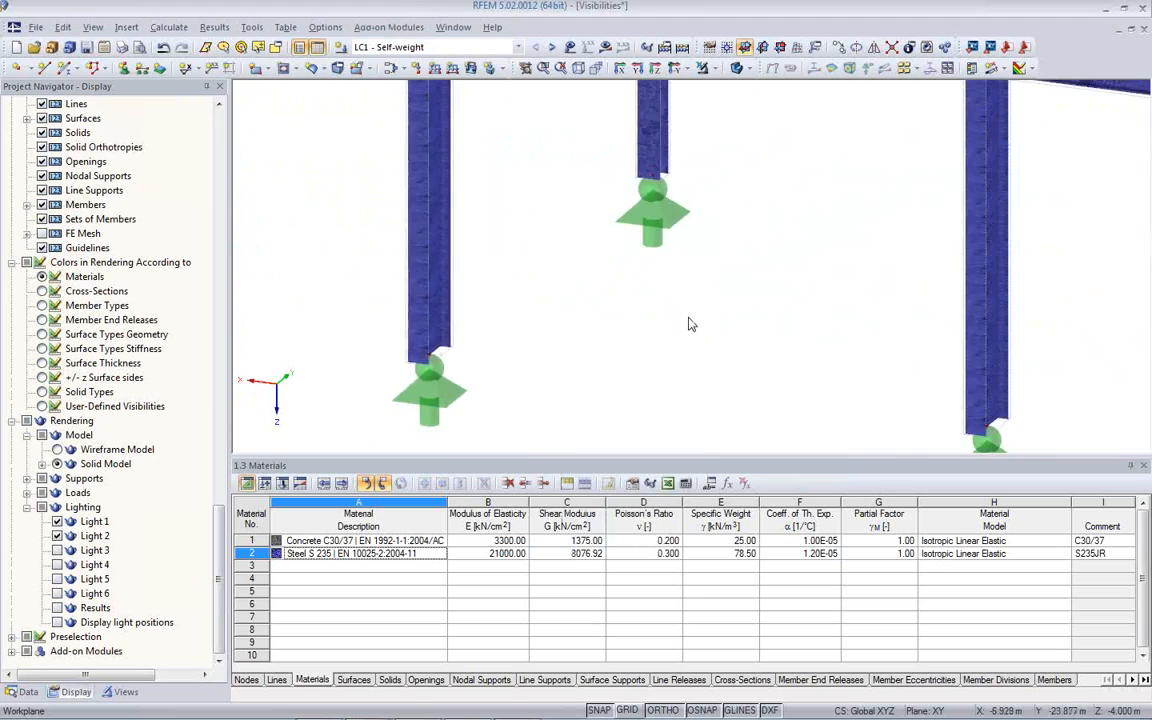
{"action": "middle_click_drag", "start_coordinate": [1001, 363], "coordinate": [290, 300]}
{"action": "scroll", "coordinate": [660, 371], "scroll_direction": "down", "scroll_amount": 8}
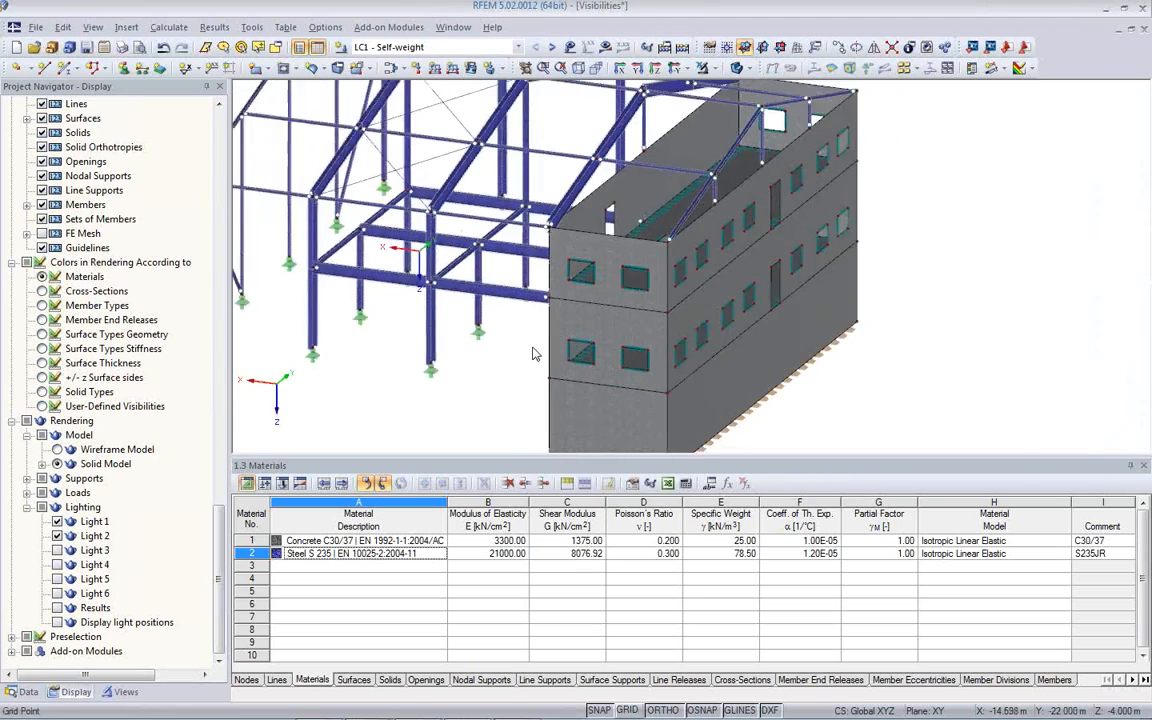
Step: Color the graphics according to cross-sections
{"action": "right_click", "coordinate": [405, 405]}
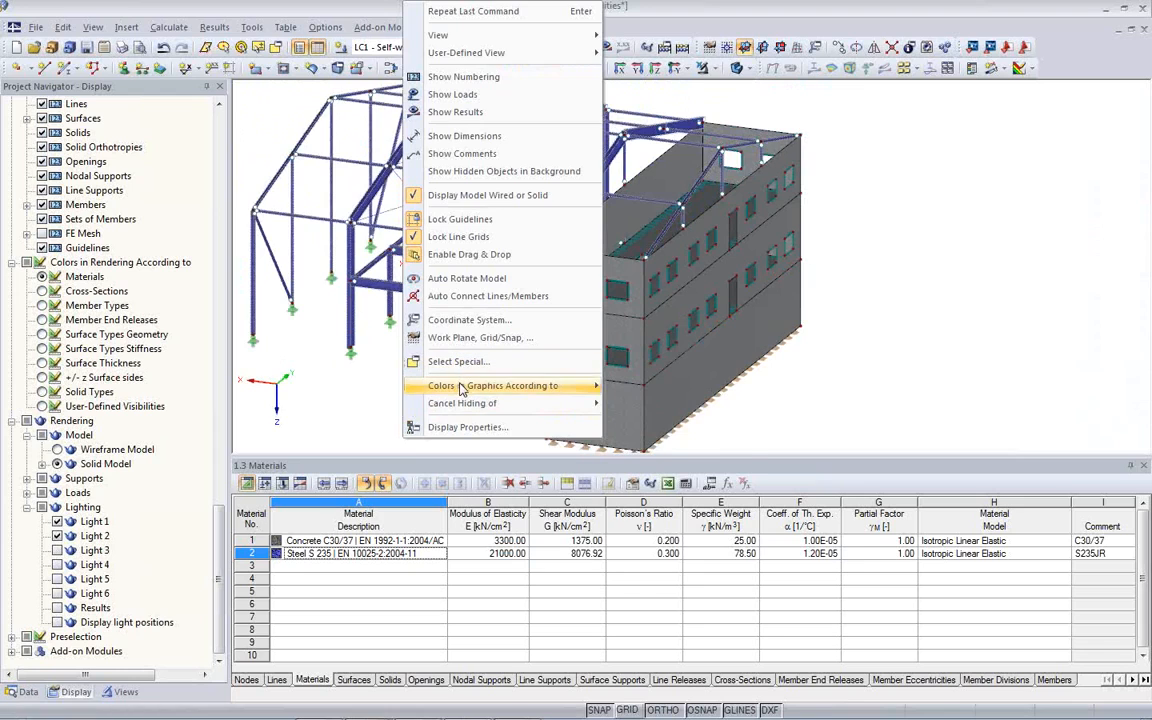
{"action": "mouse_move", "coordinate": [518, 392]}
{"action": "left_click", "coordinate": [655, 404]}
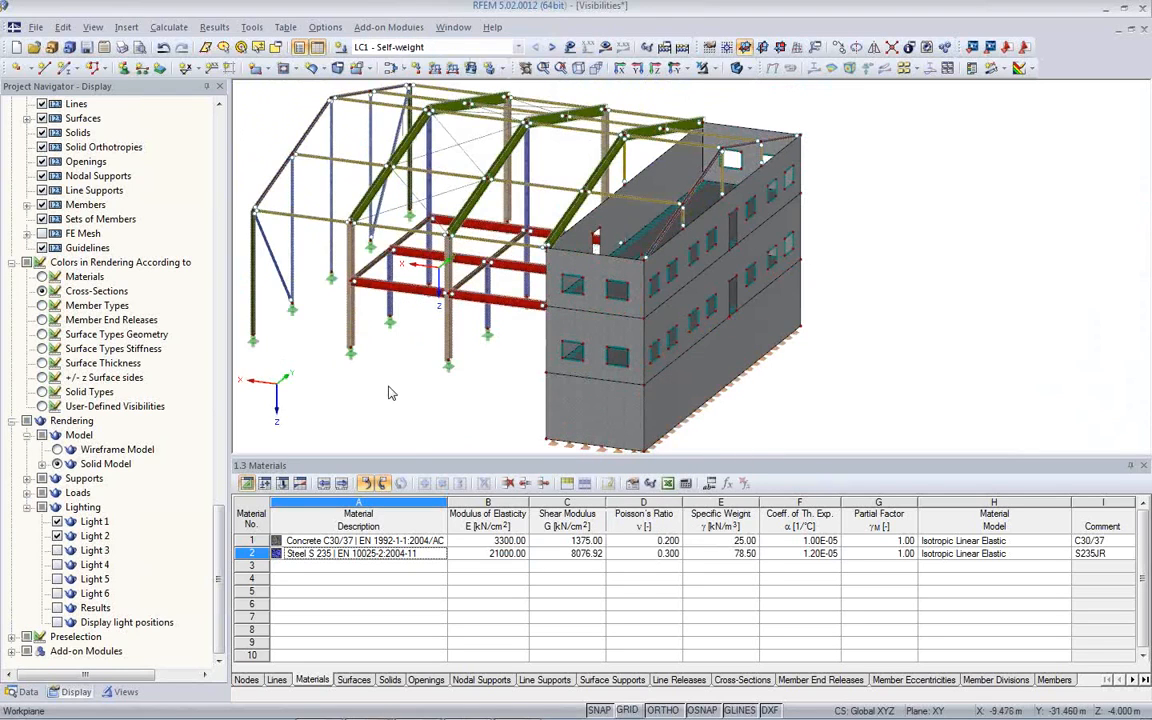
{"action": "left_click", "coordinate": [437, 542]}
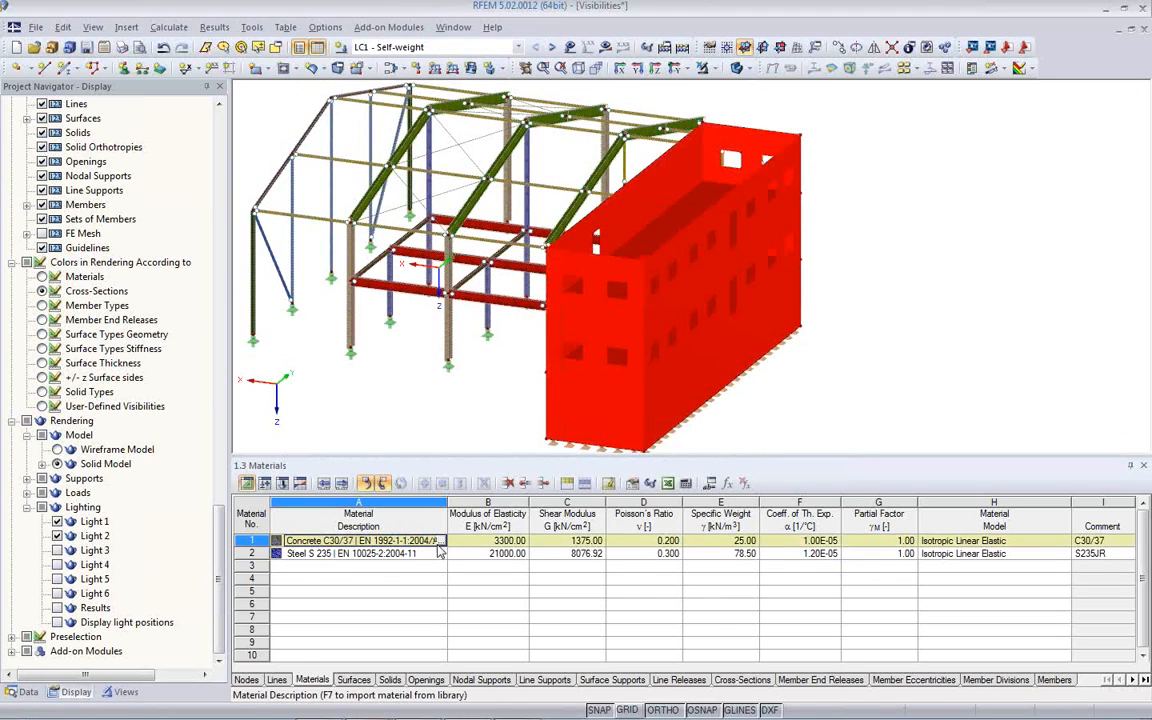
{"action": "left_click", "coordinate": [440, 541]}
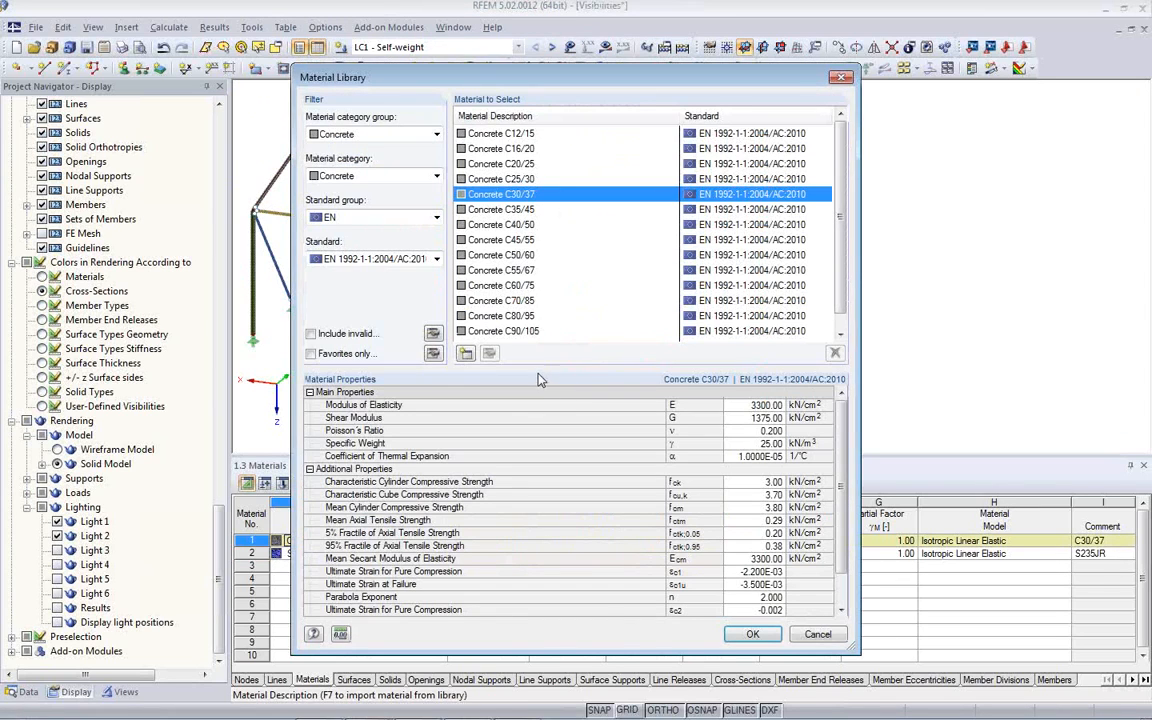
{"action": "left_click", "coordinate": [816, 634]}
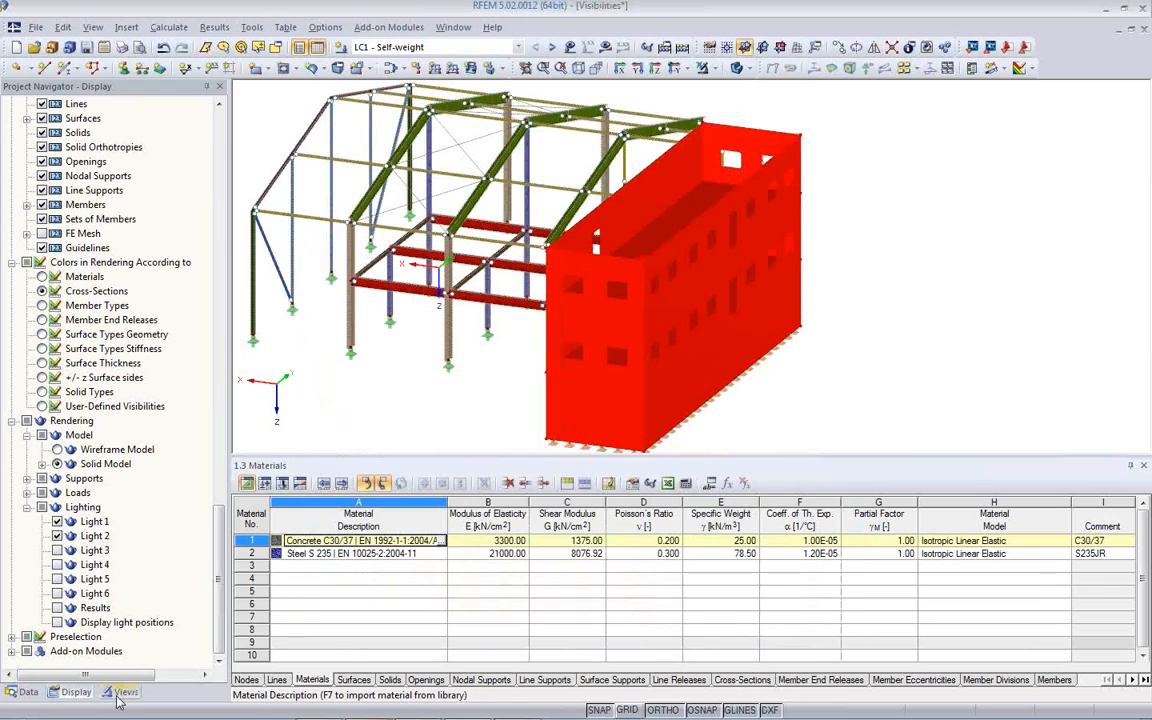
Step: Disable the display of textures in the solid model through the color and texture settings of material 1, Concrete C30/37, and accept
{"action": "left_click", "coordinate": [27, 692]}
{"action": "scroll", "coordinate": [168, 297], "scroll_direction": "up", "scroll_amount": 7}
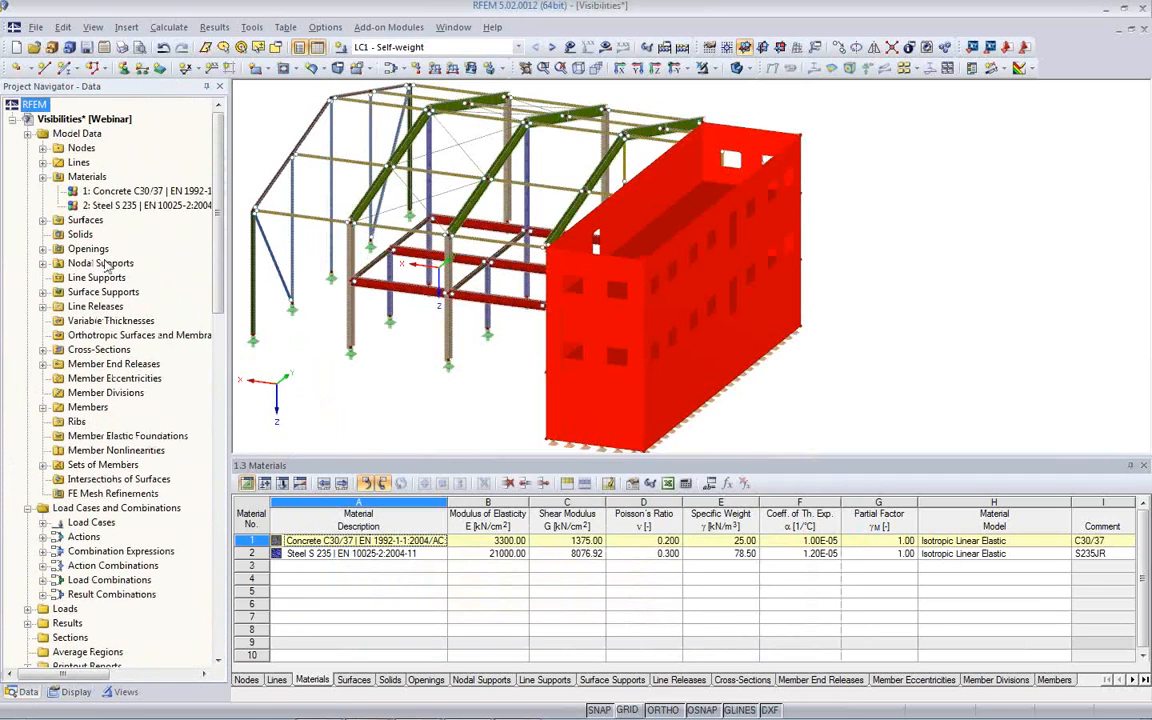
{"action": "double_click", "coordinate": [108, 190]}
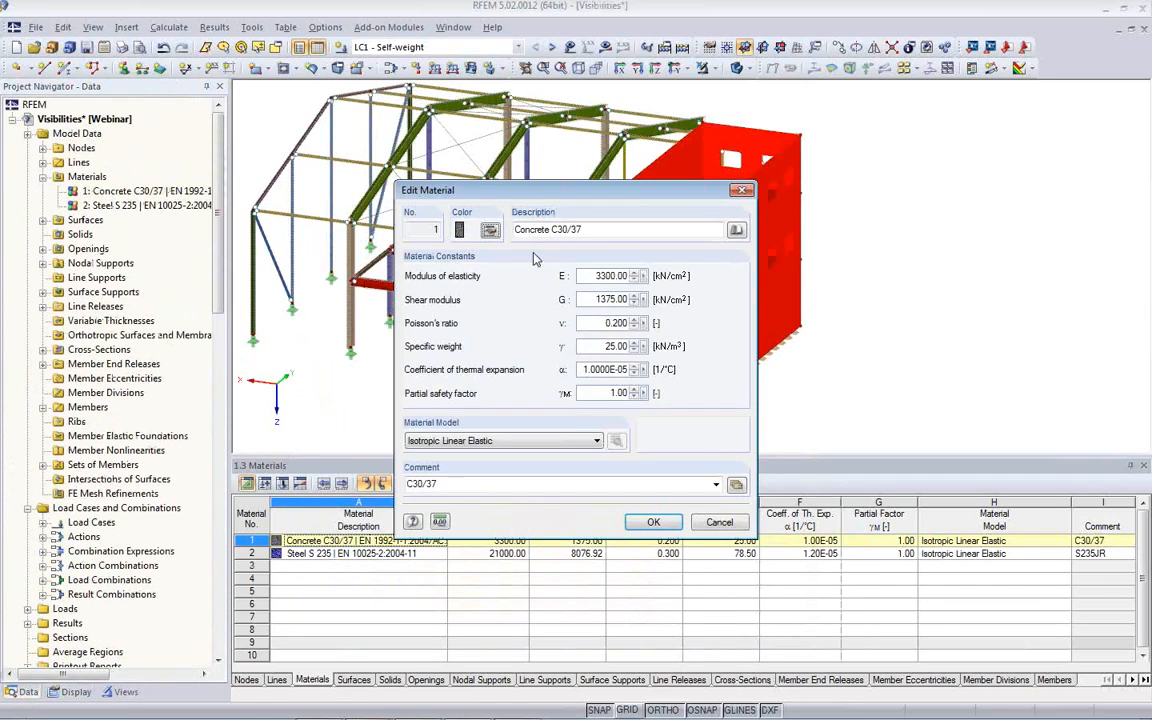
{"action": "left_click", "coordinate": [489, 231]}
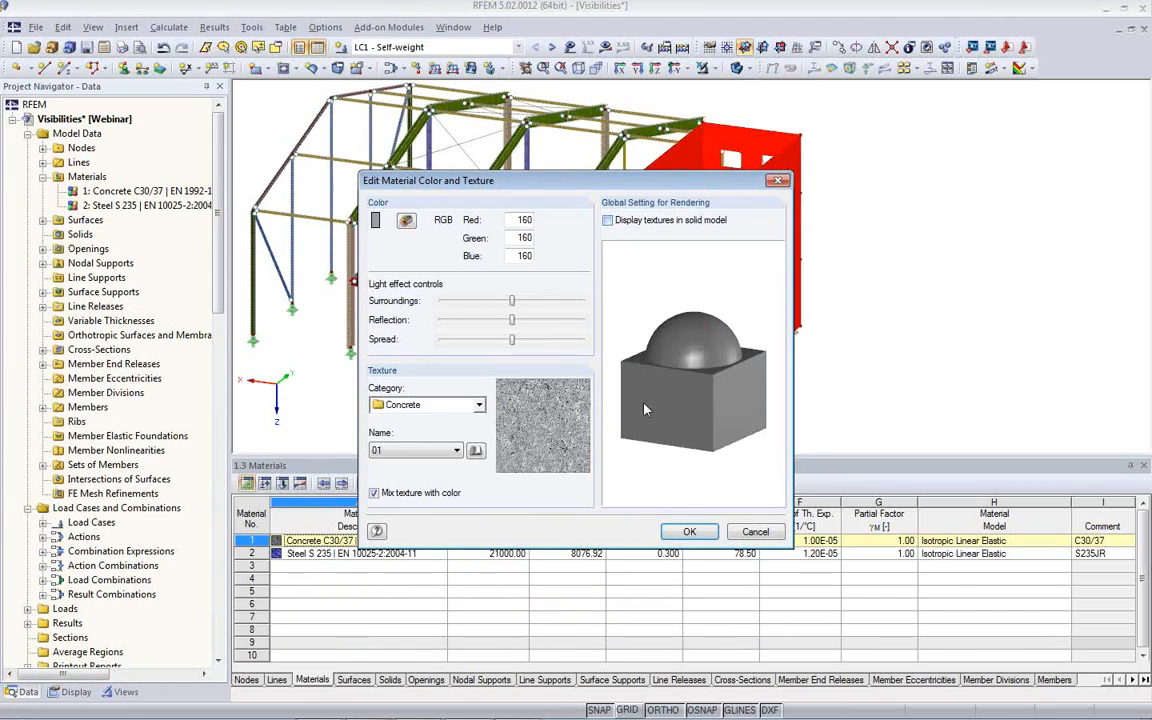
{"action": "left_click", "coordinate": [687, 531]}
{"action": "left_click", "coordinate": [653, 522]}
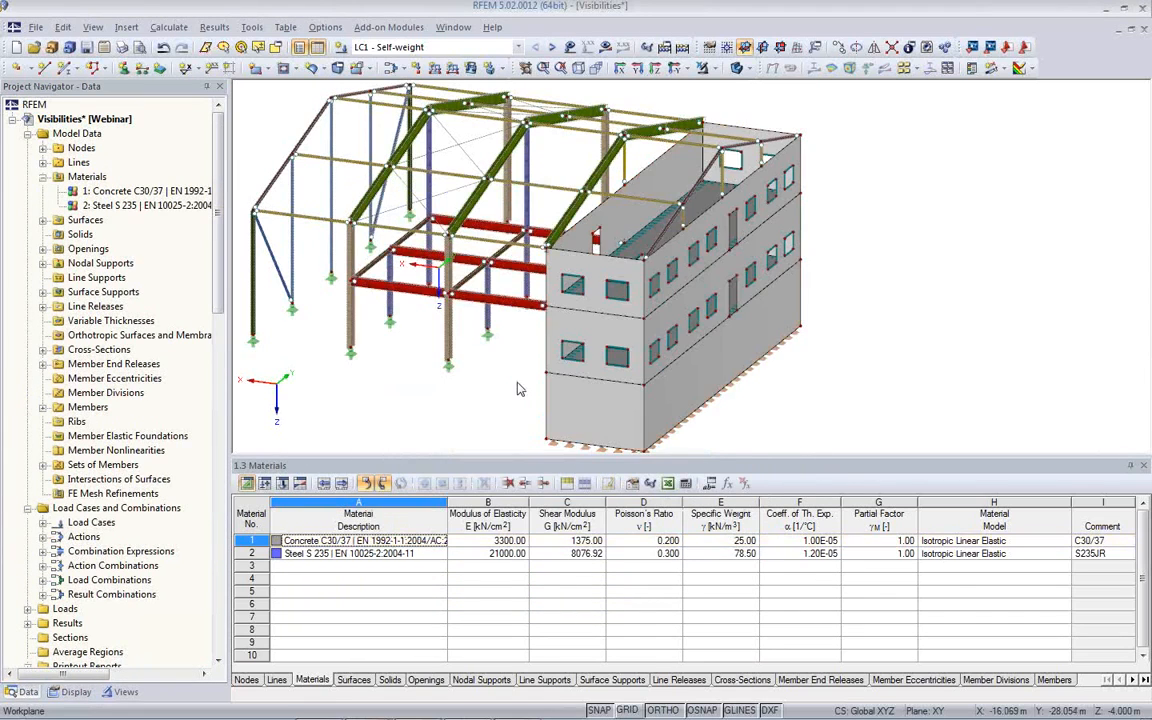
Step: Display the model as a transparent solid and close the materials table
{"action": "middle_click_drag", "start_coordinate": [510, 388], "coordinate": [429, 329]}
{"action": "left_click", "coordinate": [737, 71]}
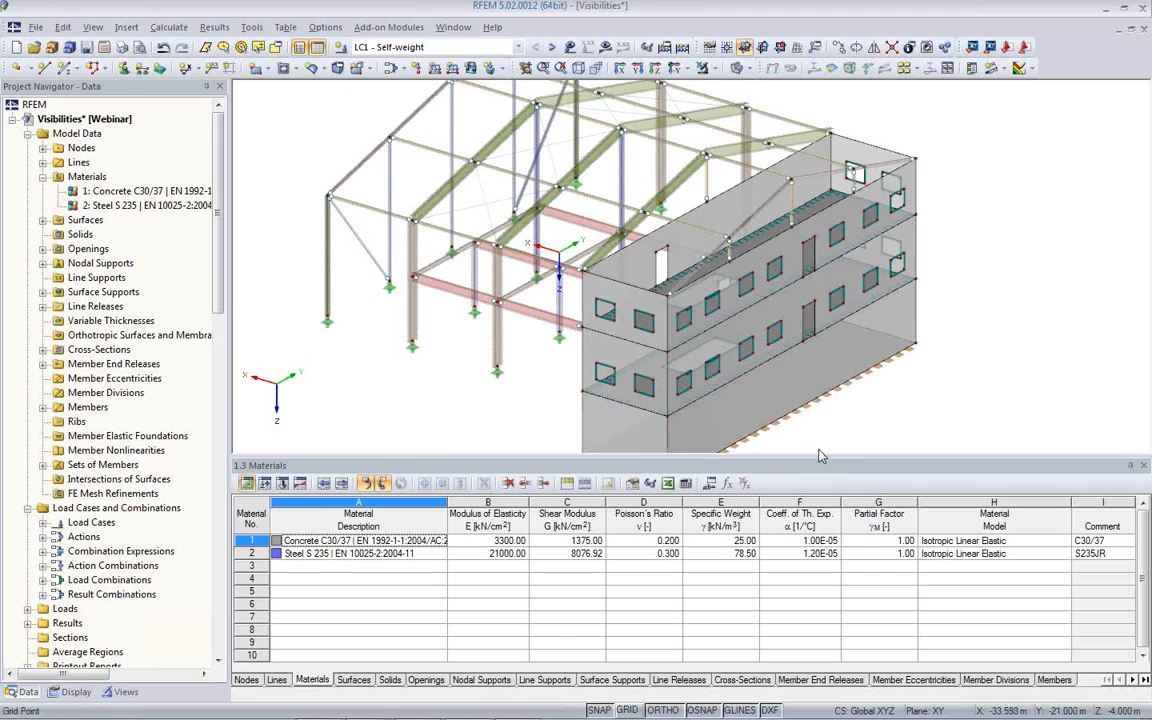
{"action": "left_click", "coordinate": [1144, 466]}
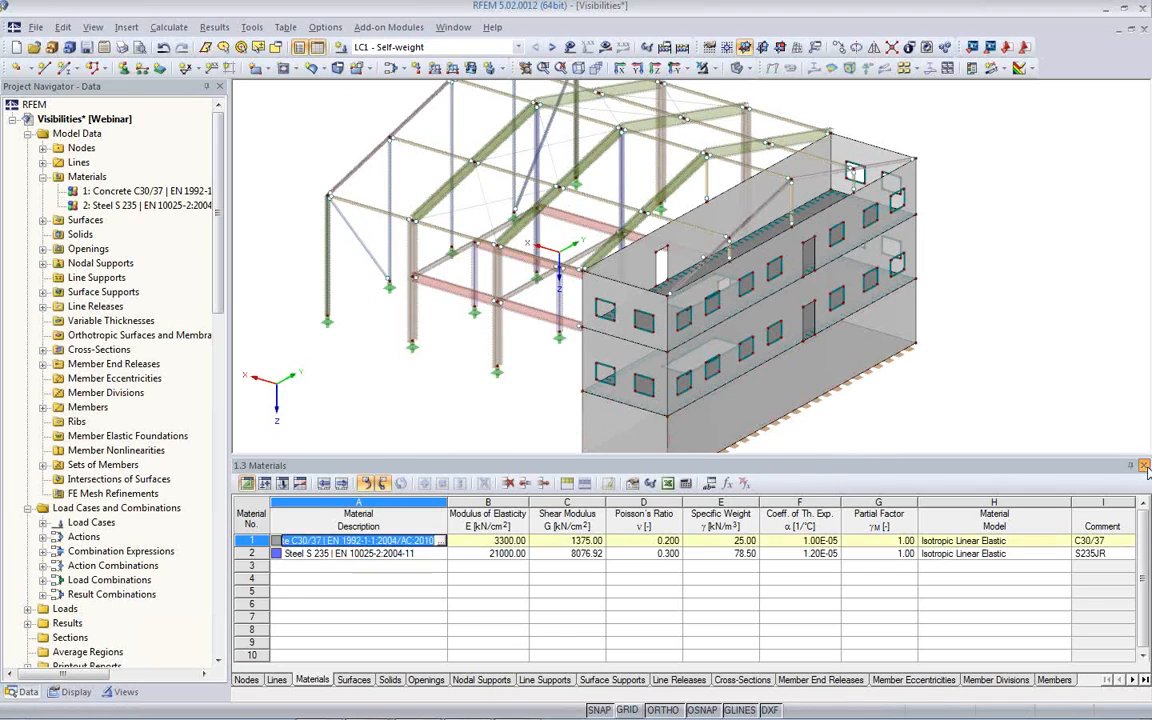
Step: Display the model in wireframe, seen from the opposite side of the hall
{"action": "middle_click_drag", "start_coordinate": [400, 443], "coordinate": [703, 358], "text": "ctrl"}
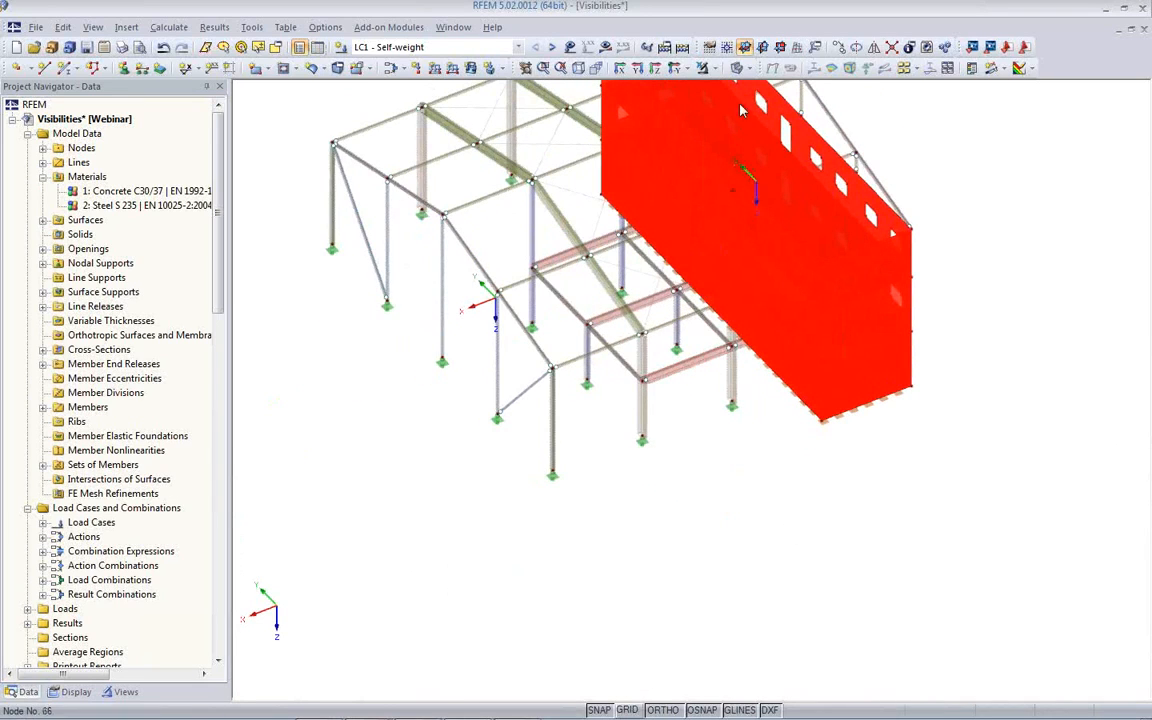
{"action": "left_click", "coordinate": [737, 68]}
{"action": "middle_click_drag", "start_coordinate": [561, 338], "coordinate": [560, 470]}
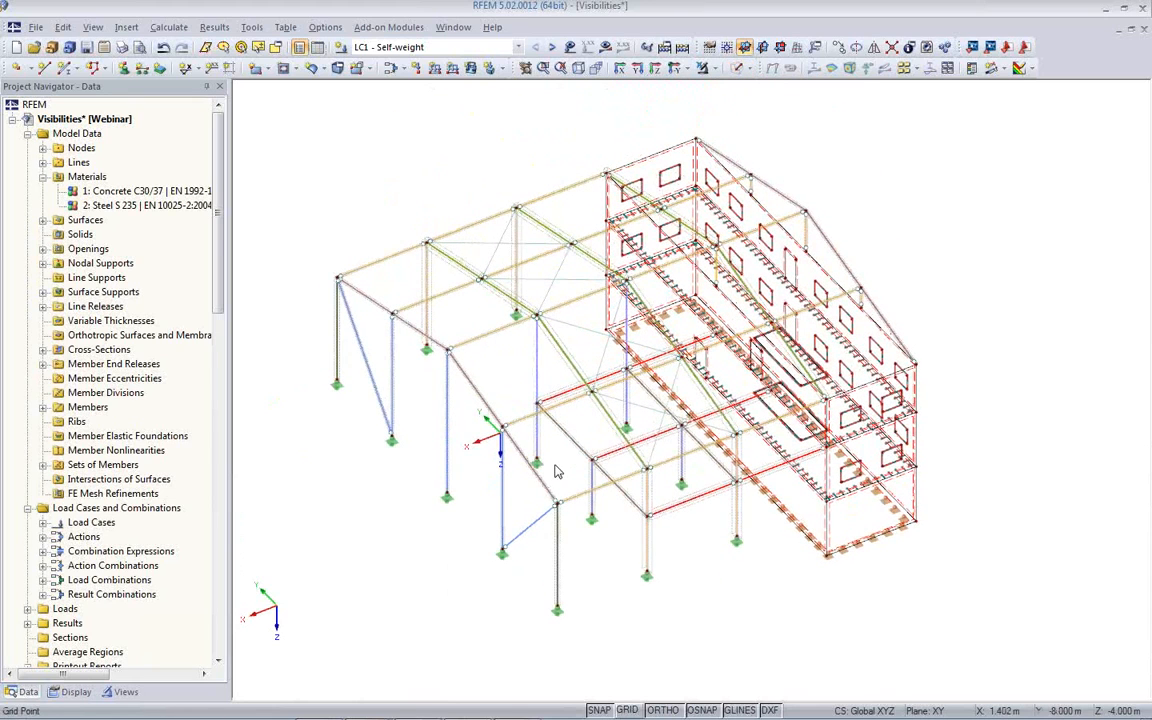
Step: Restrict the visibility to Axis A by enabling it and switching off Axis B, Axis C, Level1 and Members by Release
{"action": "left_click", "coordinate": [122, 692]}
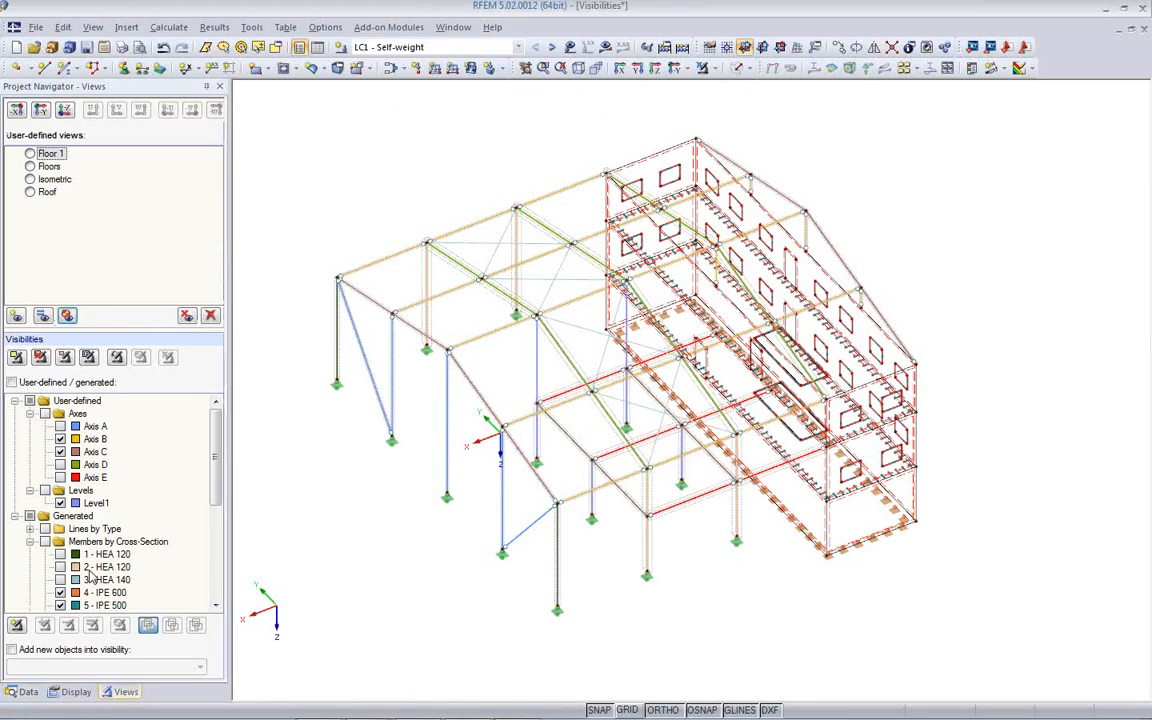
{"action": "left_click", "coordinate": [60, 427]}
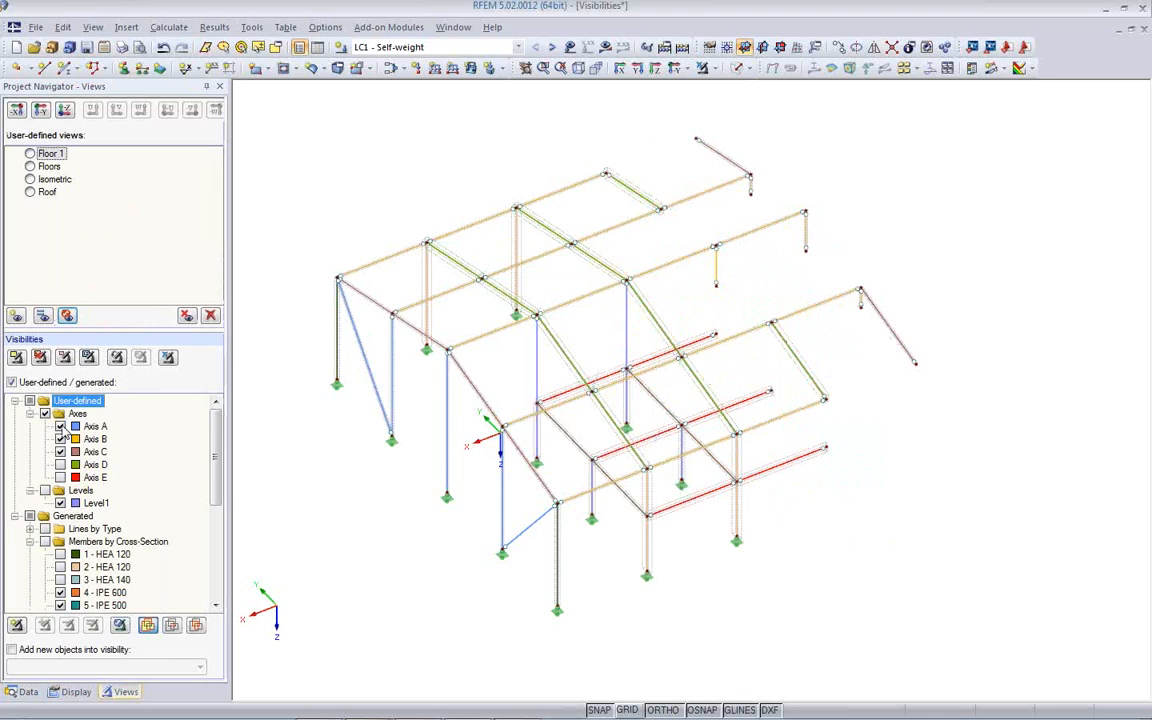
{"action": "left_click", "coordinate": [60, 440]}
{"action": "left_click", "coordinate": [60, 453]}
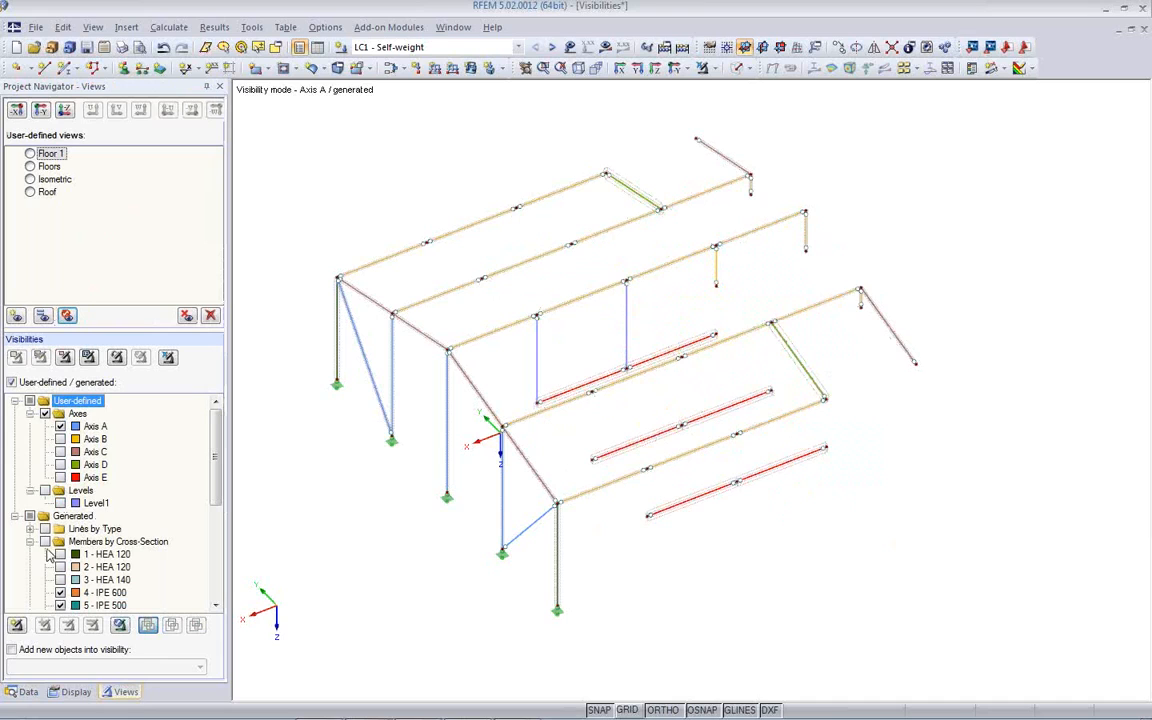
{"action": "mouse_move", "coordinate": [393, 437]}
{"action": "middle_mouse_down"}
{"action": "mouse_move", "coordinate": [415, 403]}
{"action": "mouse_move", "coordinate": [377, 423]}
{"action": "middle_mouse_up"}
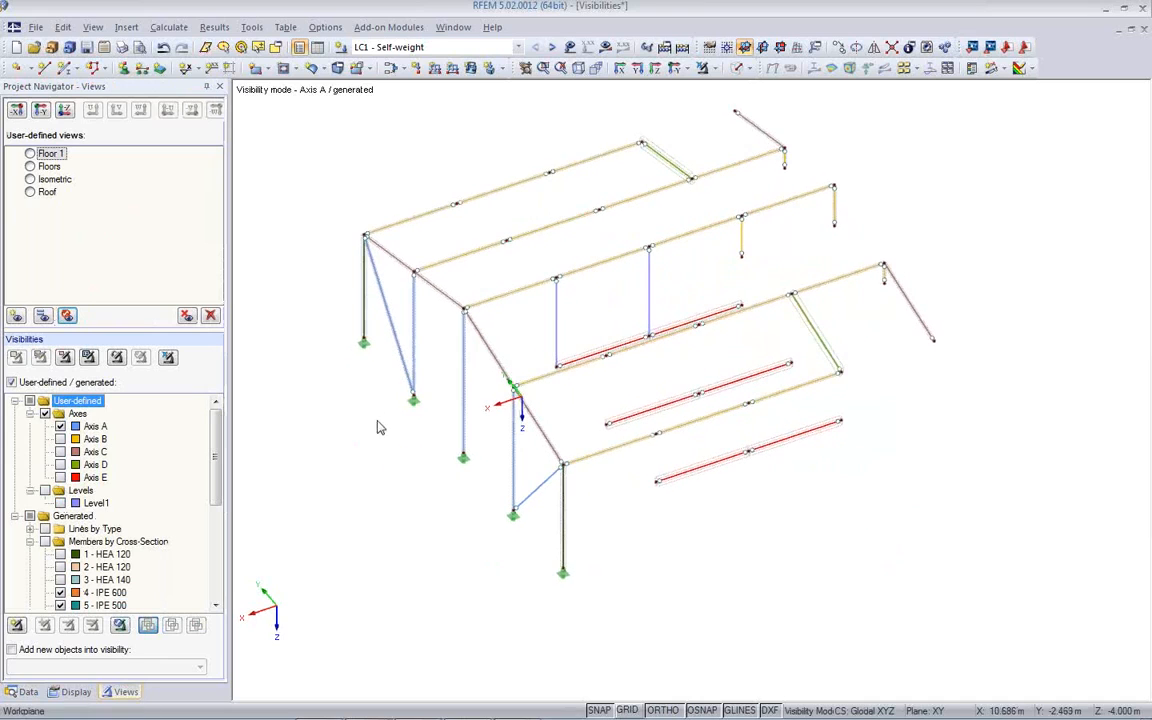
{"action": "left_click_drag", "start_coordinate": [218, 479], "coordinate": [217, 537]}
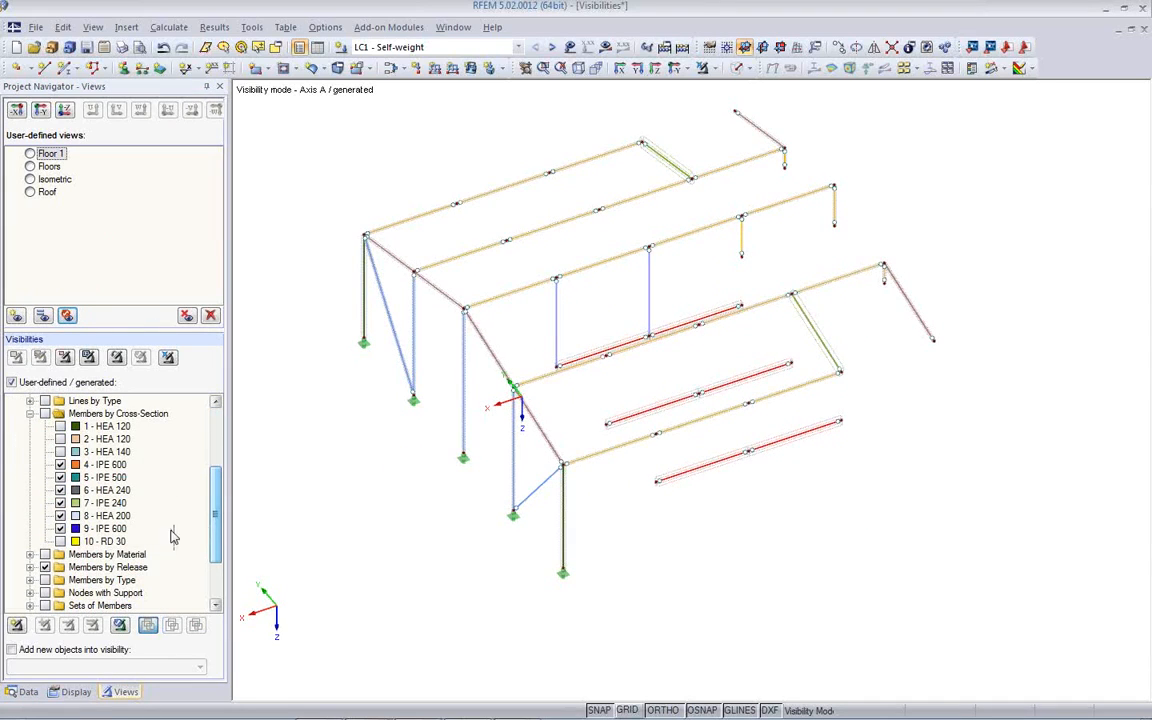
{"action": "left_click", "coordinate": [46, 567]}
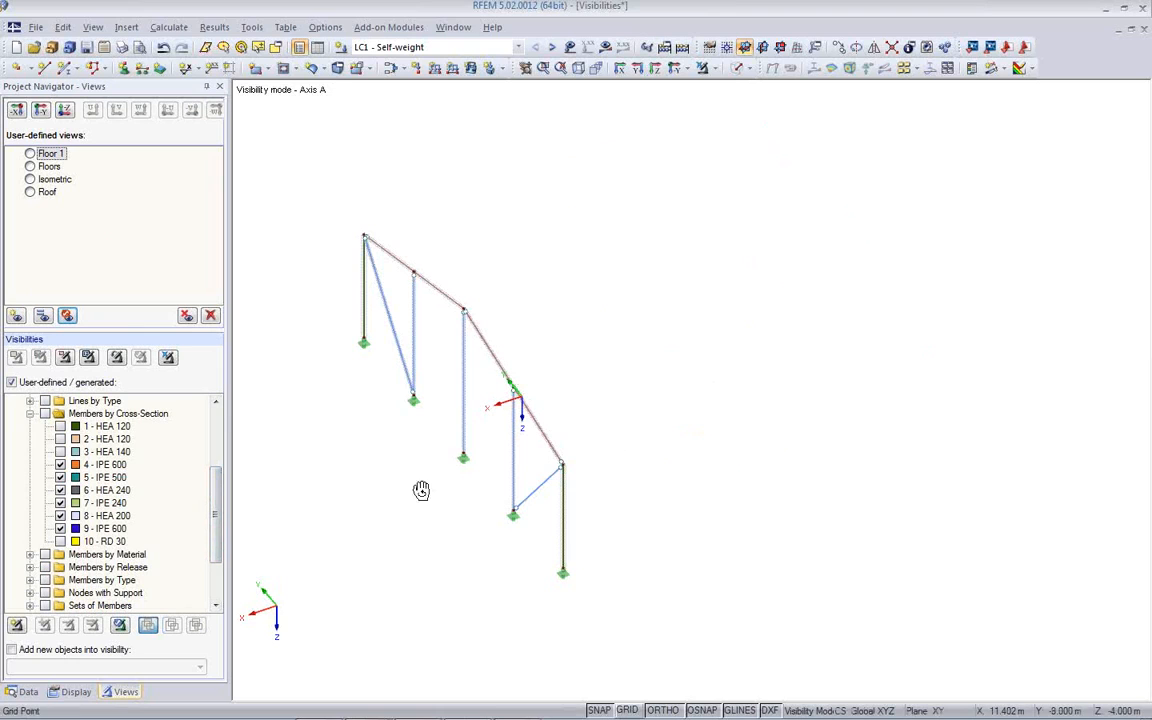
Step: Show the Axis A frame in the reverse X-direction
{"action": "middle_click_drag", "start_coordinate": [419, 489], "coordinate": [437, 437], "text": "ctrl"}
{"action": "left_click", "coordinate": [76, 691]}
{"action": "scroll", "coordinate": [90, 163], "scroll_direction": "up", "scroll_amount": 15}
{"action": "scroll", "coordinate": [90, 165], "scroll_direction": "up", "scroll_amount": 14}
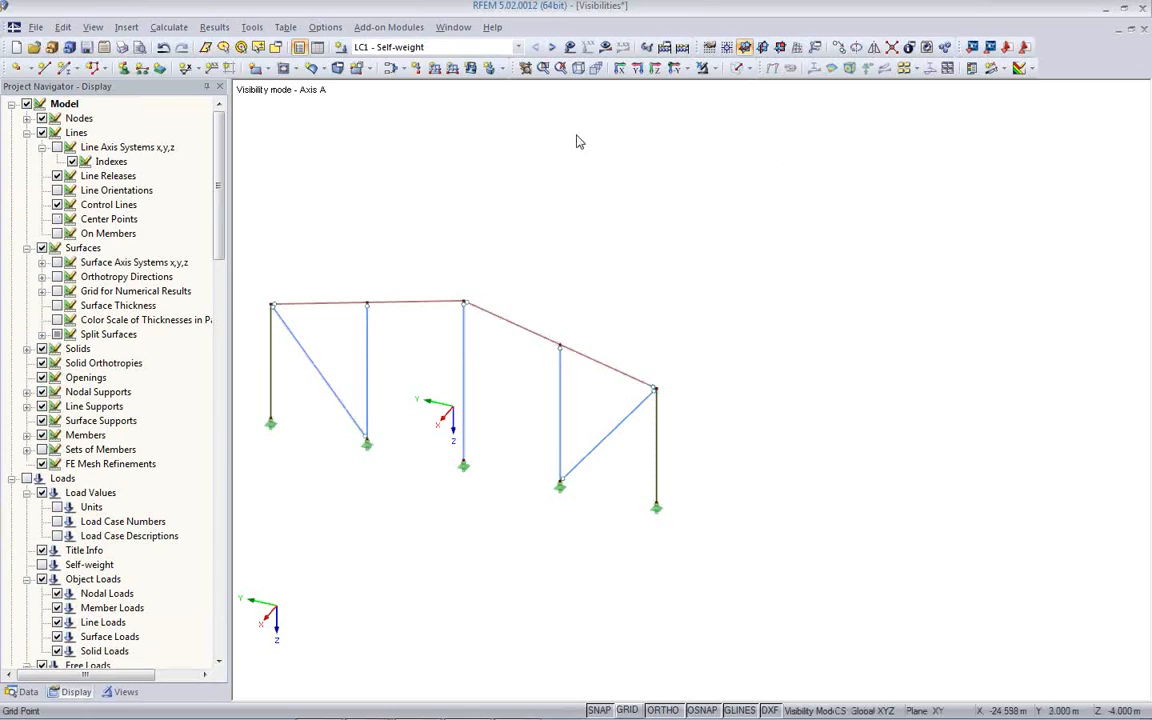
{"action": "left_click", "coordinate": [676, 74]}
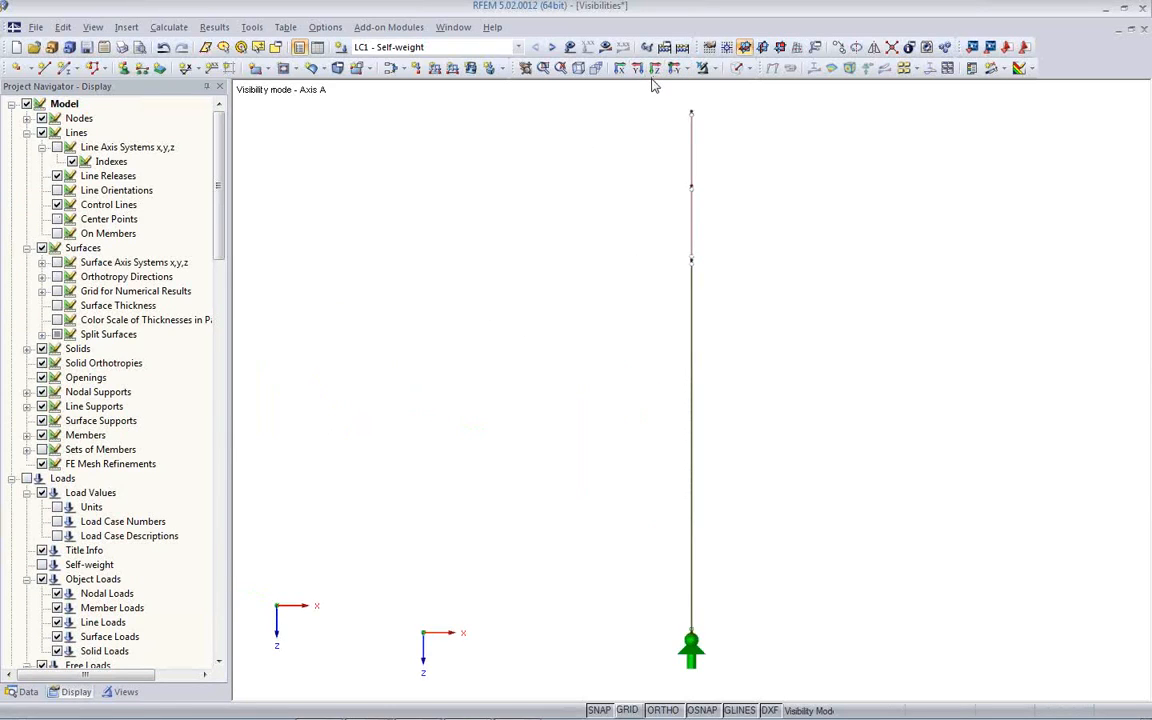
{"action": "left_click", "coordinate": [688, 70]}
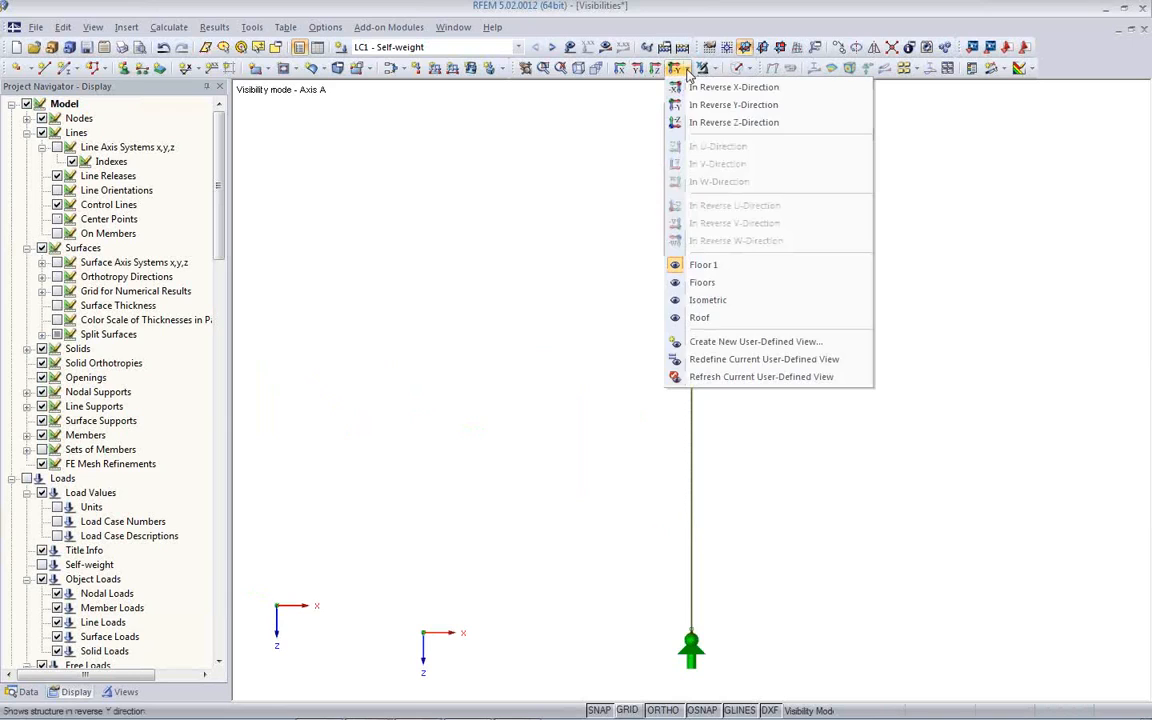
{"action": "left_click", "coordinate": [695, 89]}
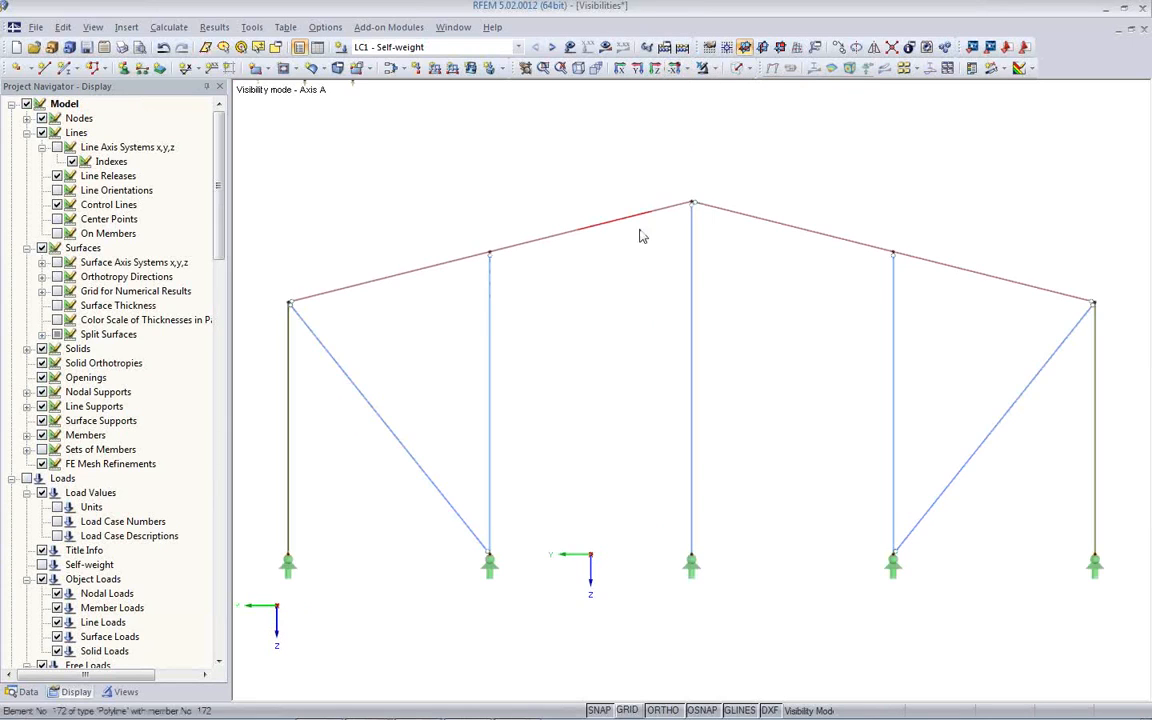
{"action": "scroll", "coordinate": [620, 278], "scroll_direction": "down", "scroll_amount": 2}
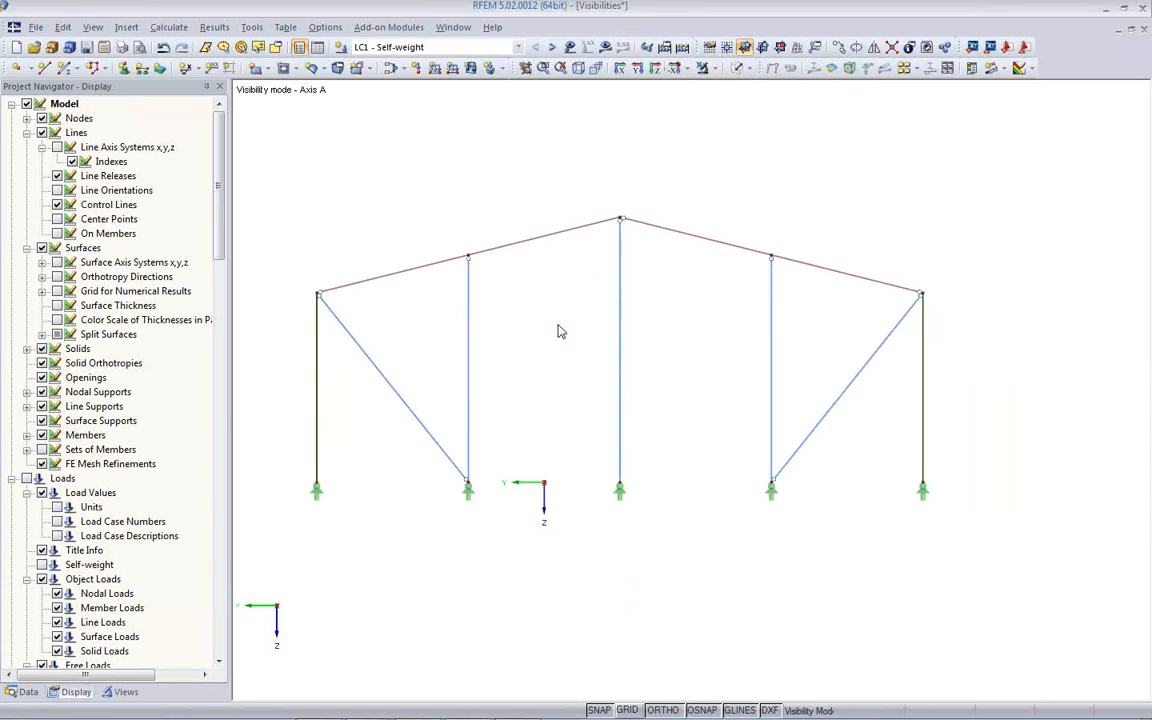
{"action": "scroll", "coordinate": [558, 332], "scroll_direction": "up", "scroll_amount": 1}
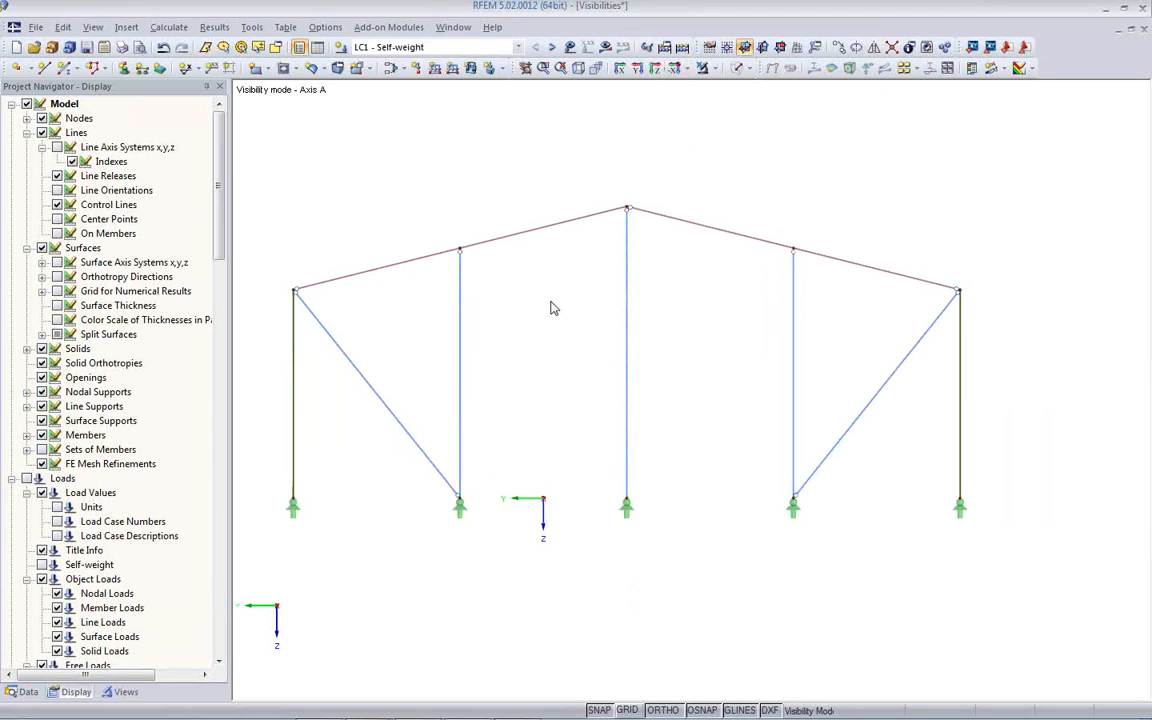
Step: Display the member internal forces M-y on the Axis A frame for load combination CO1
{"action": "left_click", "coordinate": [605, 47]}
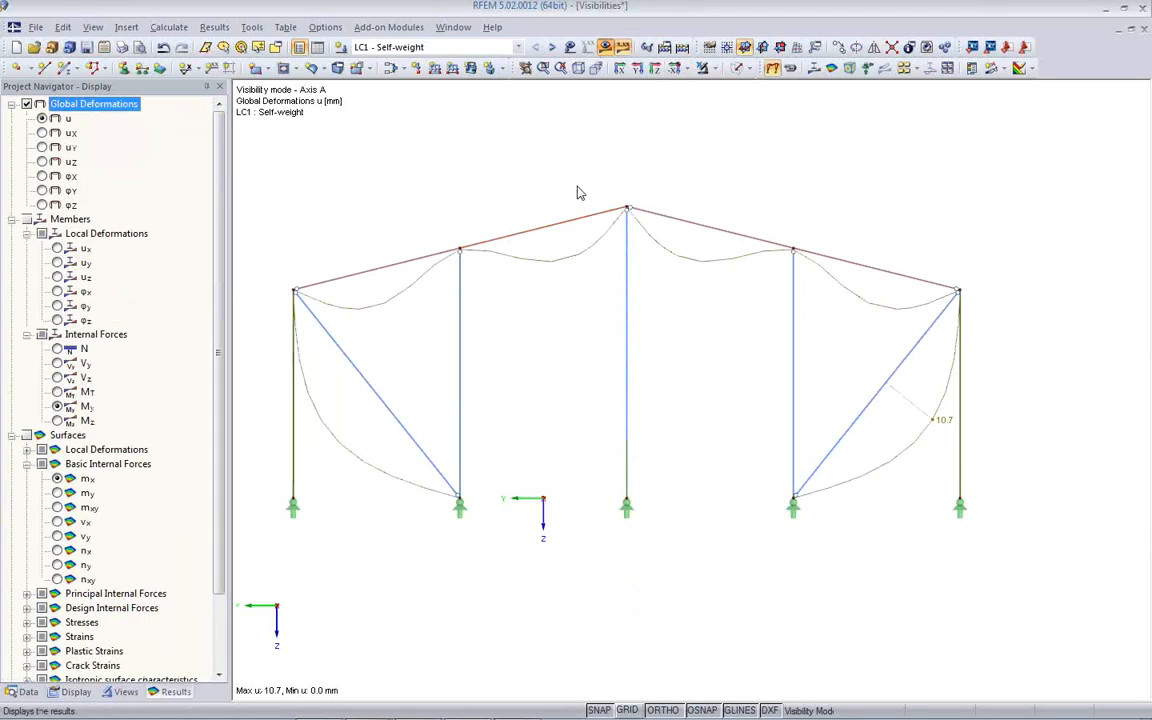
{"action": "left_click", "coordinate": [813, 67]}
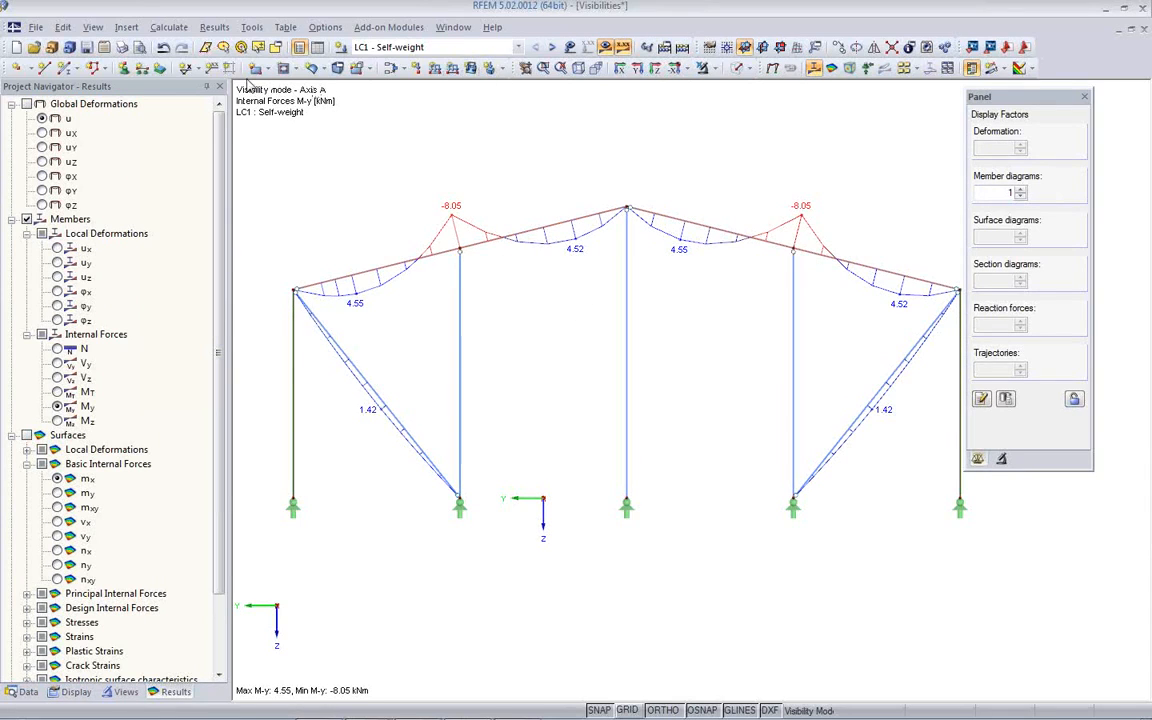
{"action": "left_click", "coordinate": [516, 48]}
{"action": "left_click", "coordinate": [473, 109]}
Step: Activate load combination CO2, request its results and decline the direct calculation
{"action": "left_click", "coordinate": [553, 49]}
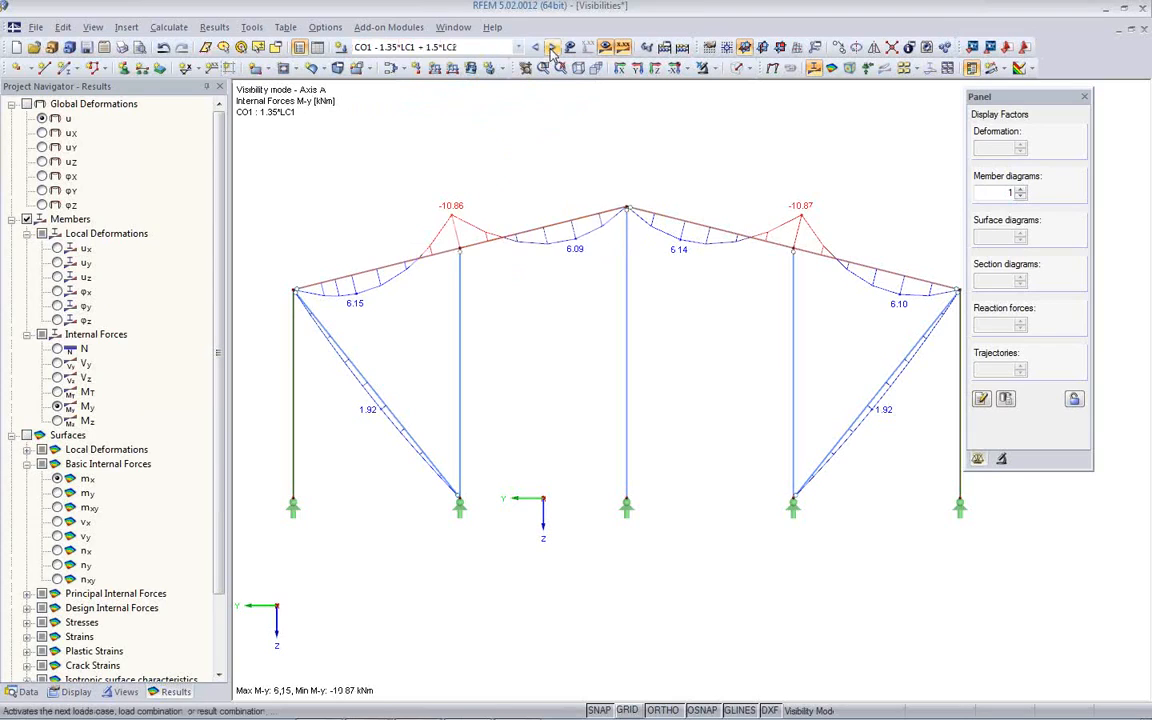
{"action": "left_click", "coordinate": [602, 52]}
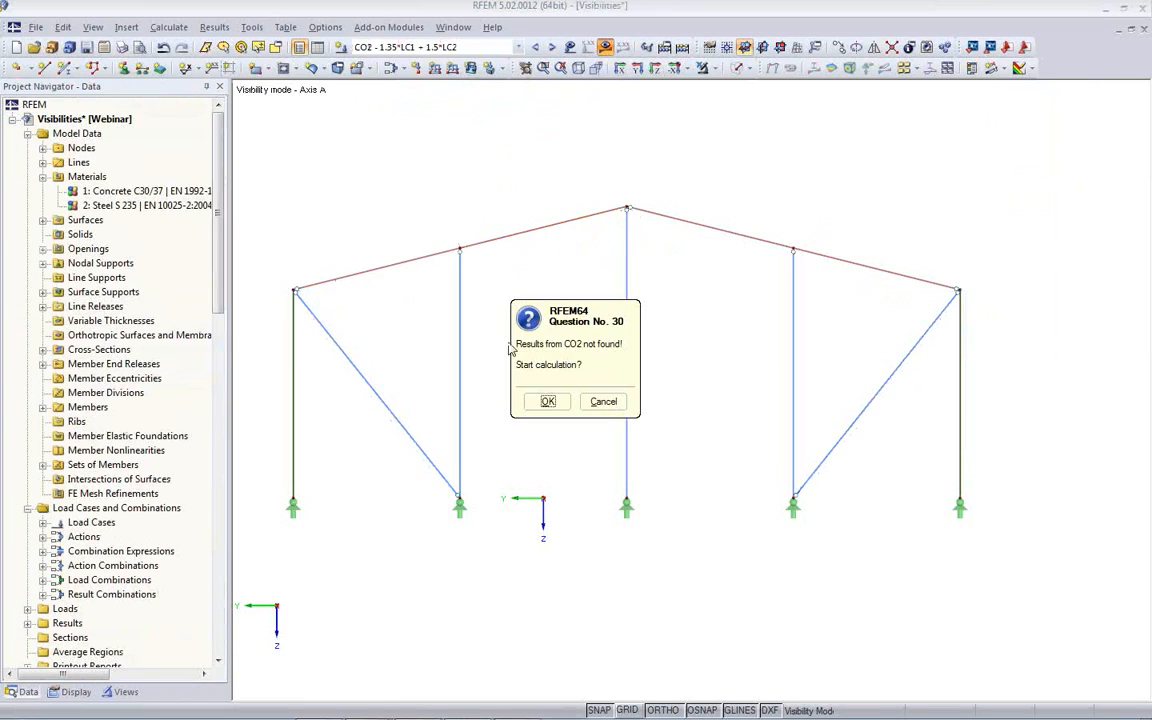
{"action": "left_click", "coordinate": [603, 401]}
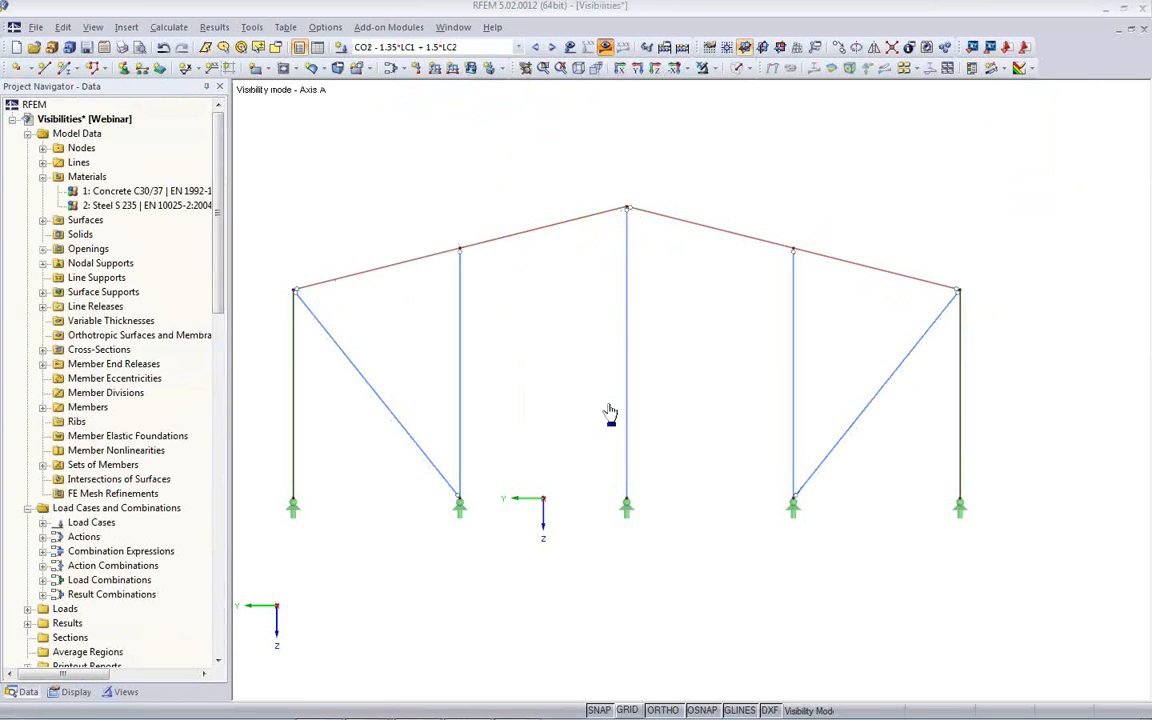
Step: Select the uncalculated load combinations CO2, CO6 and CO10 and calculate them
{"action": "left_click", "coordinate": [170, 28]}
{"action": "left_click", "coordinate": [190, 98]}
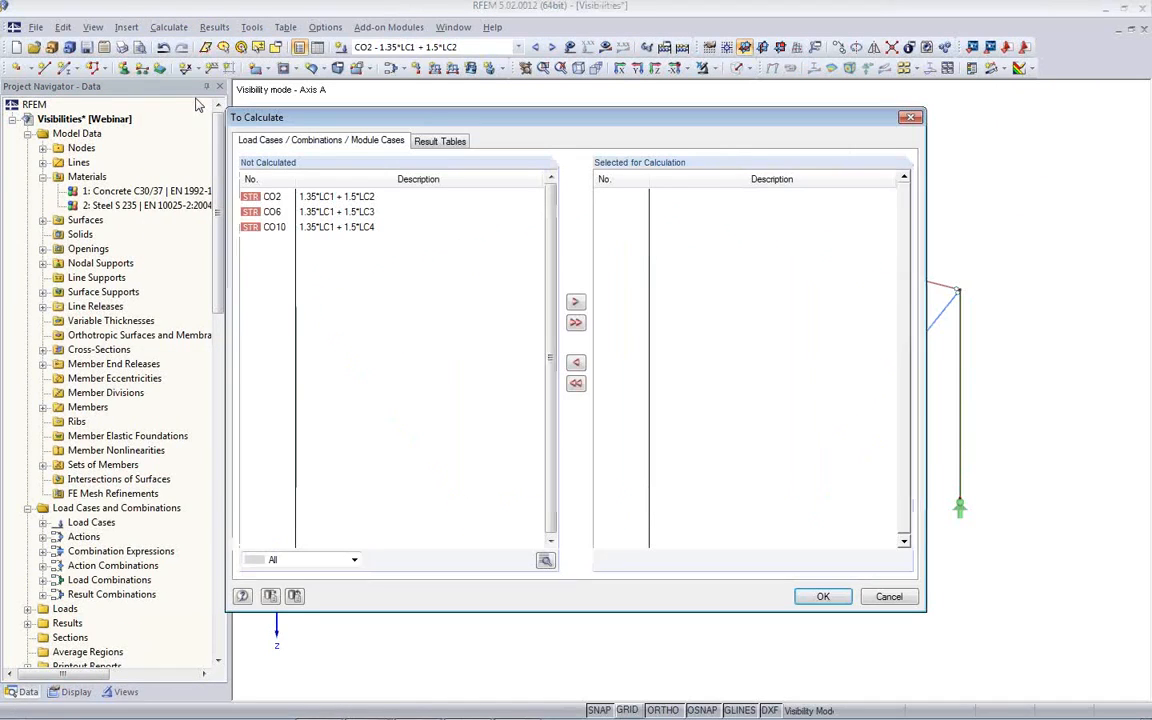
{"action": "double_click", "coordinate": [272, 196]}
{"action": "double_click", "coordinate": [272, 196]}
{"action": "double_click", "coordinate": [272, 196]}
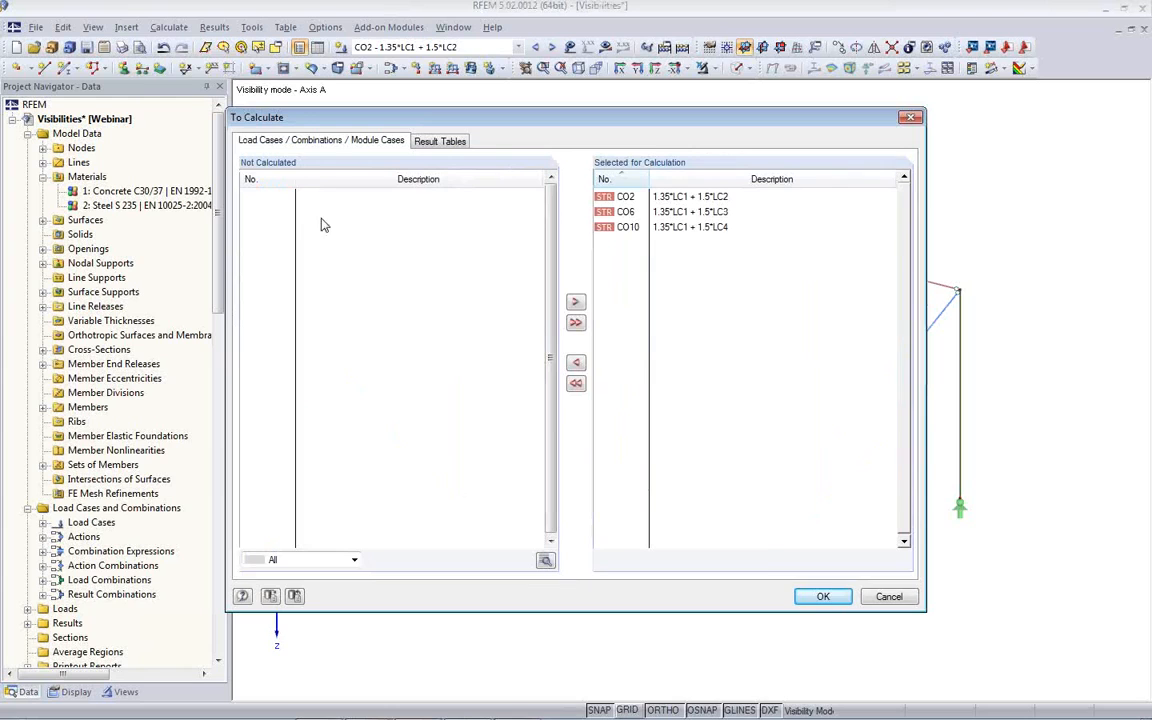
{"action": "left_click", "coordinate": [823, 597]}
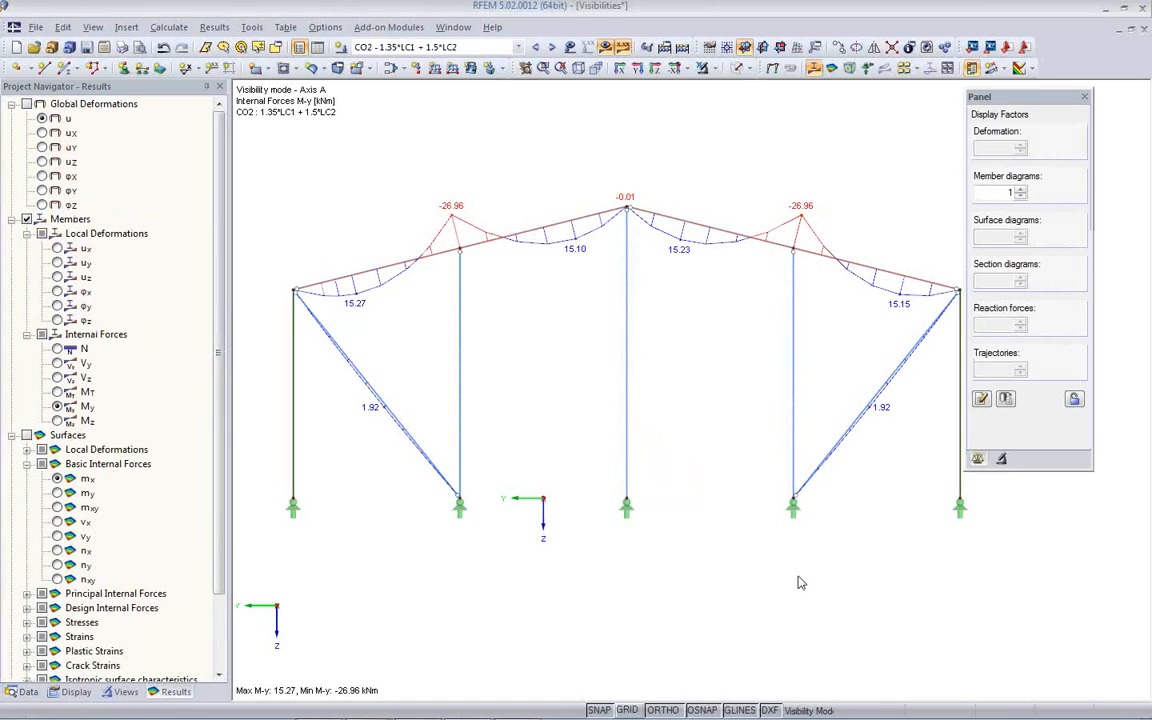
Step: Set up a graphic mass print to printout report PR1 with the member internal forces N, Vz and My
{"action": "scroll", "coordinate": [716, 554], "scroll_direction": "down", "scroll_amount": 3}
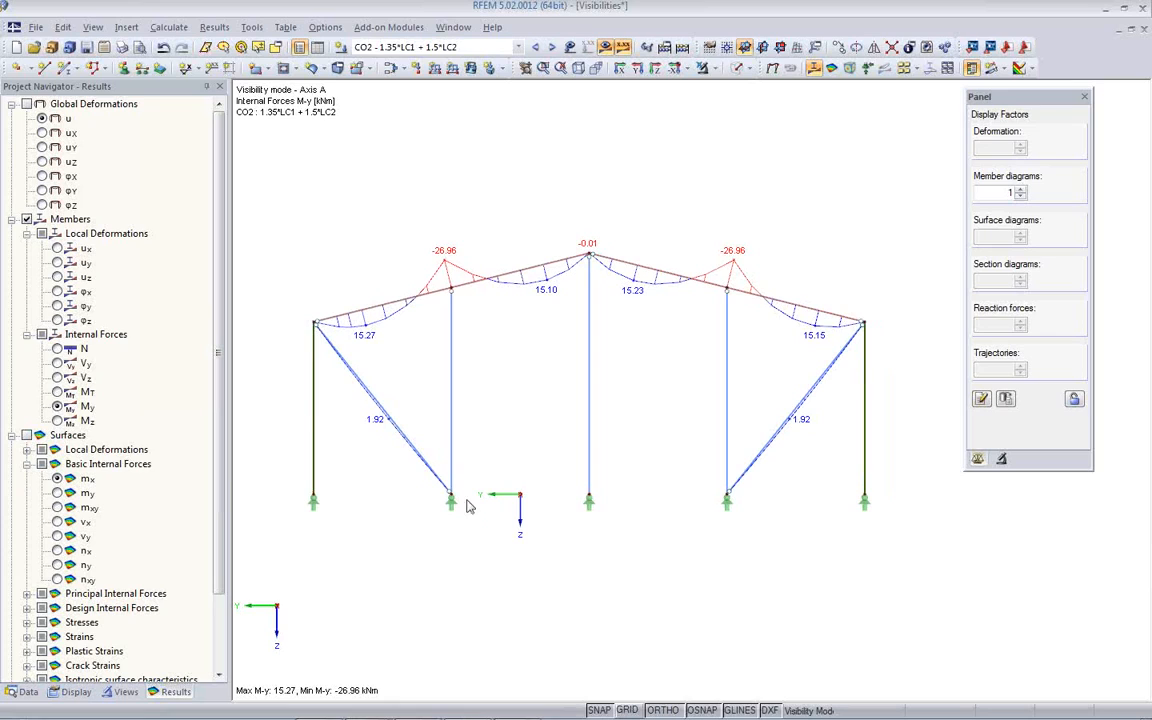
{"action": "left_click", "coordinate": [124, 692]}
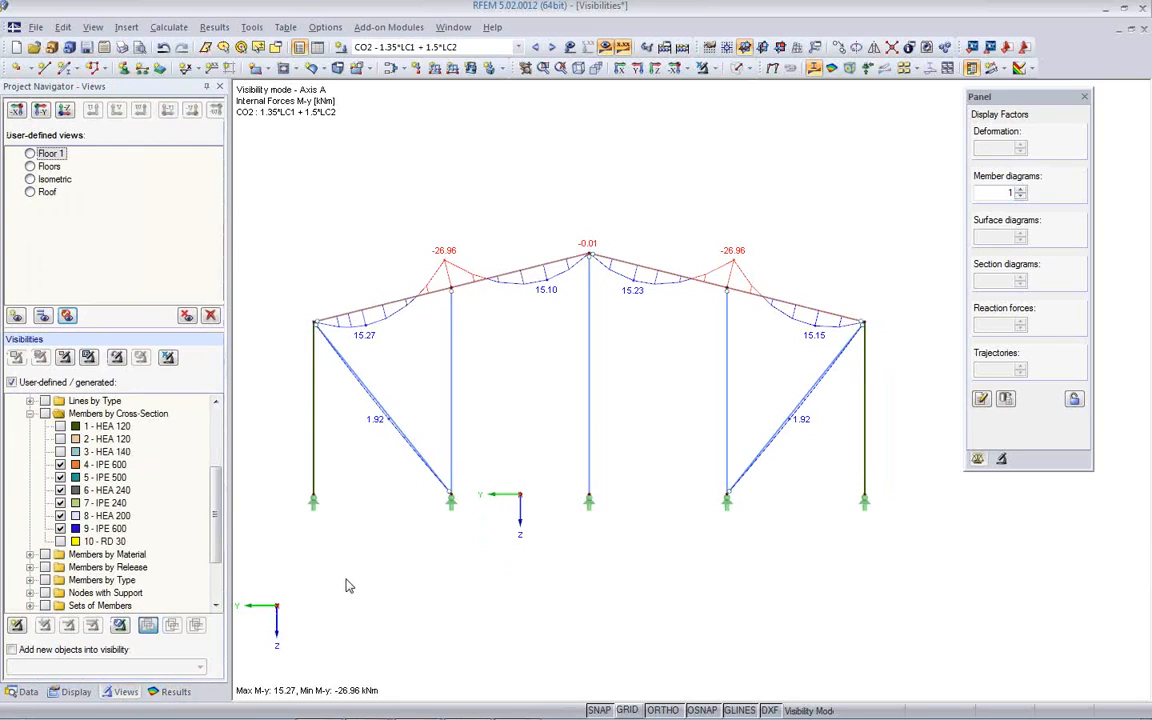
{"action": "scroll", "coordinate": [346, 579], "scroll_direction": "down", "scroll_amount": 1}
{"action": "middle_click_drag", "start_coordinate": [380, 515], "coordinate": [423, 515]}
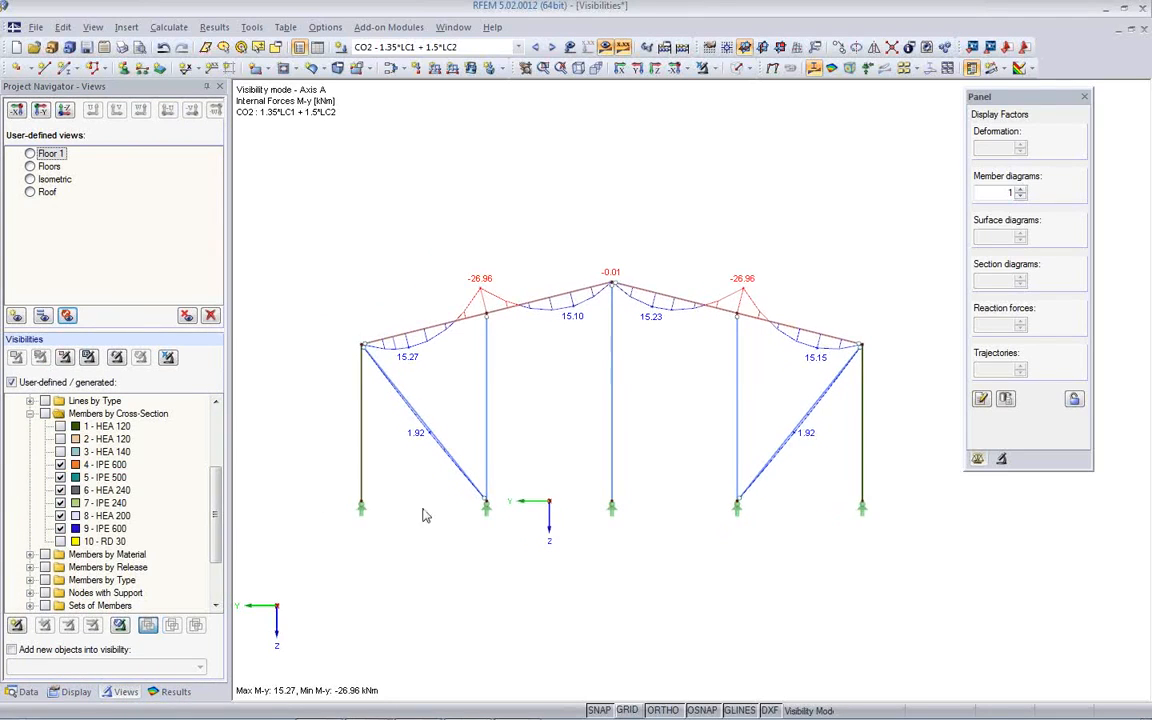
{"action": "left_click", "coordinate": [121, 47]}
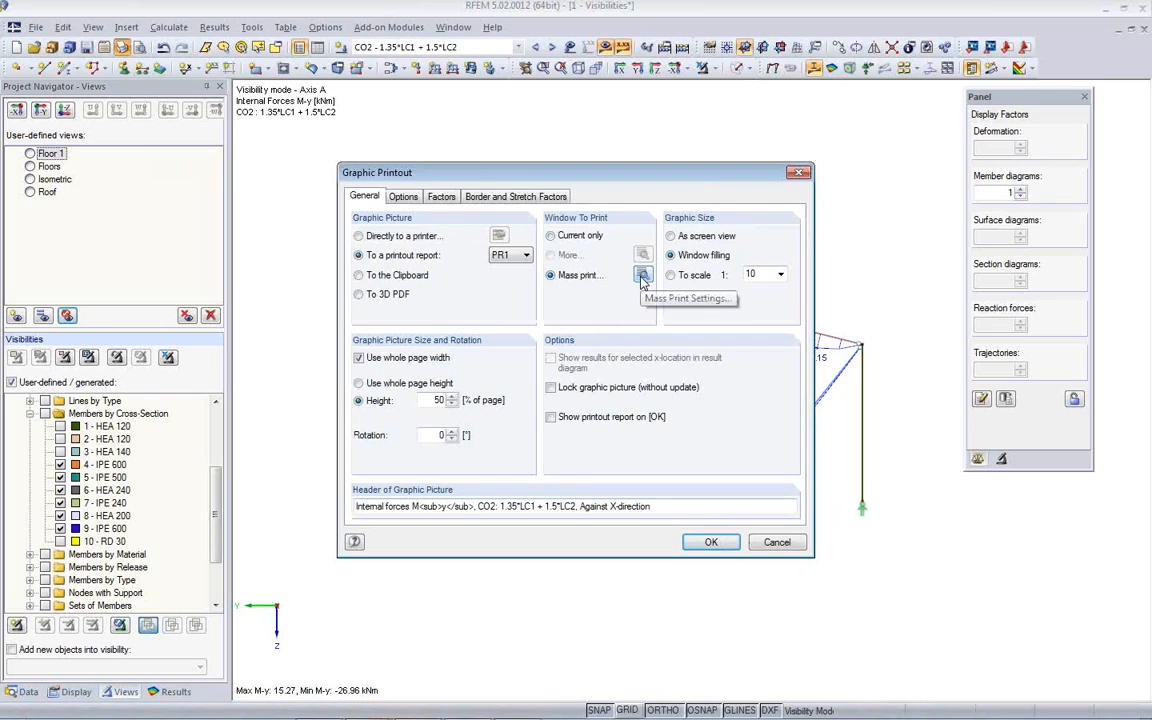
{"action": "left_click", "coordinate": [642, 276]}
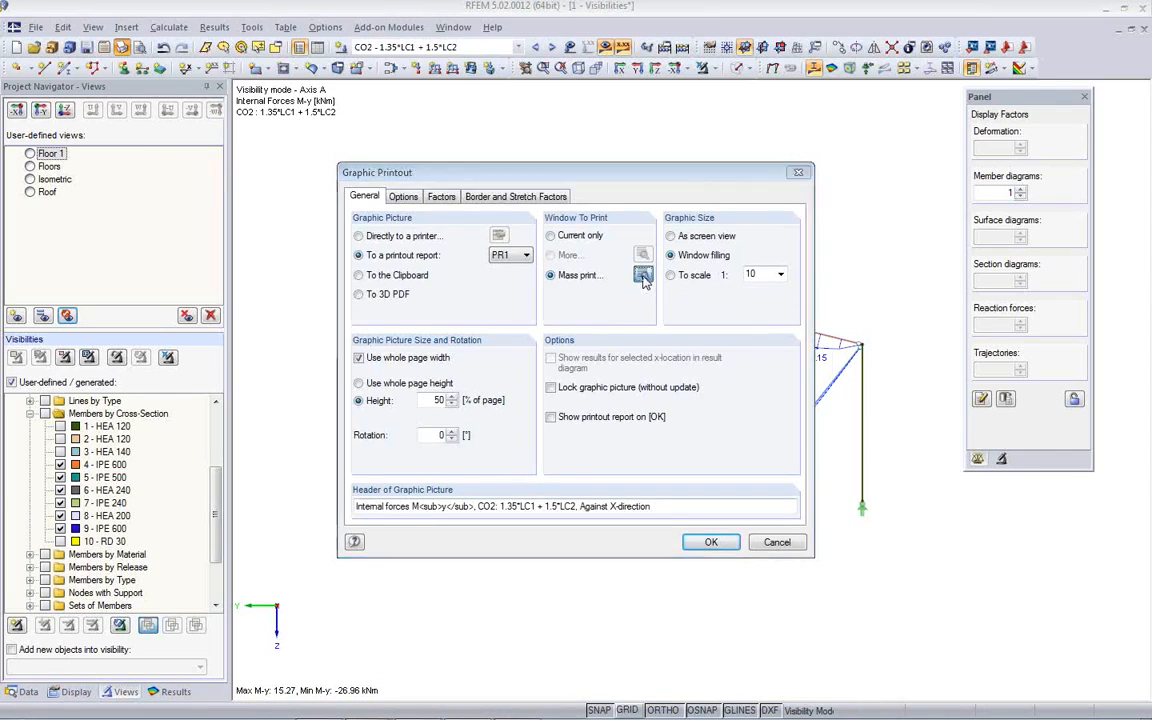
{"action": "left_click", "coordinate": [427, 177]}
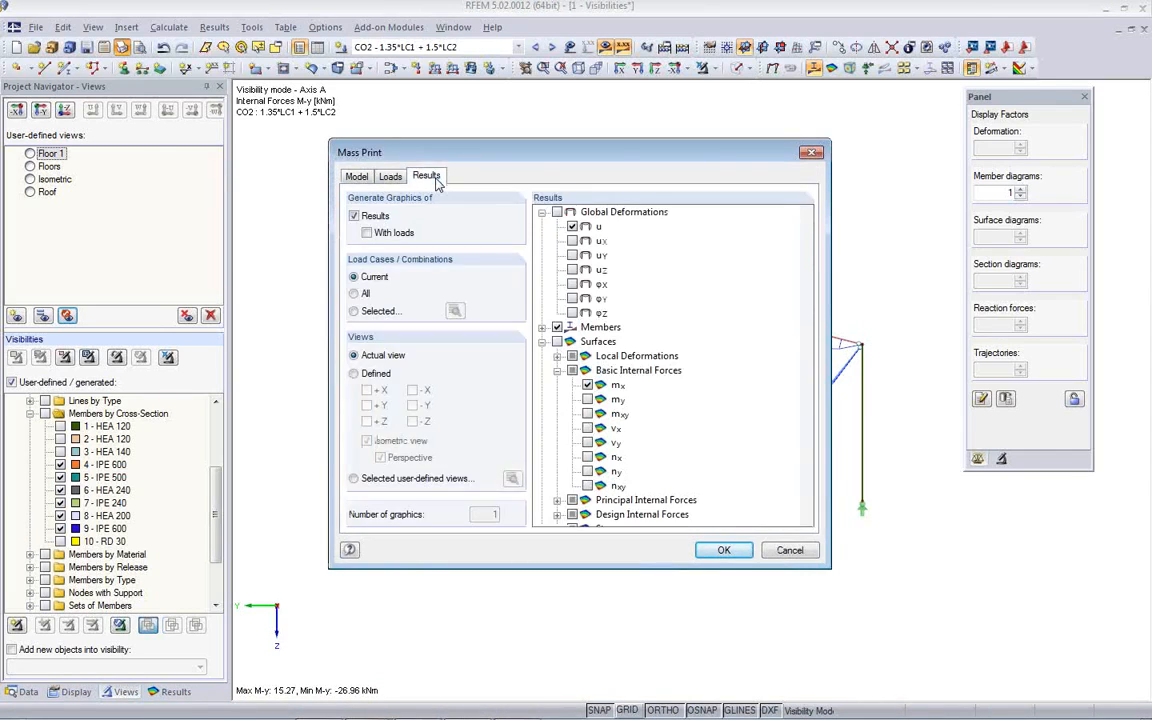
{"action": "left_click", "coordinate": [542, 328]}
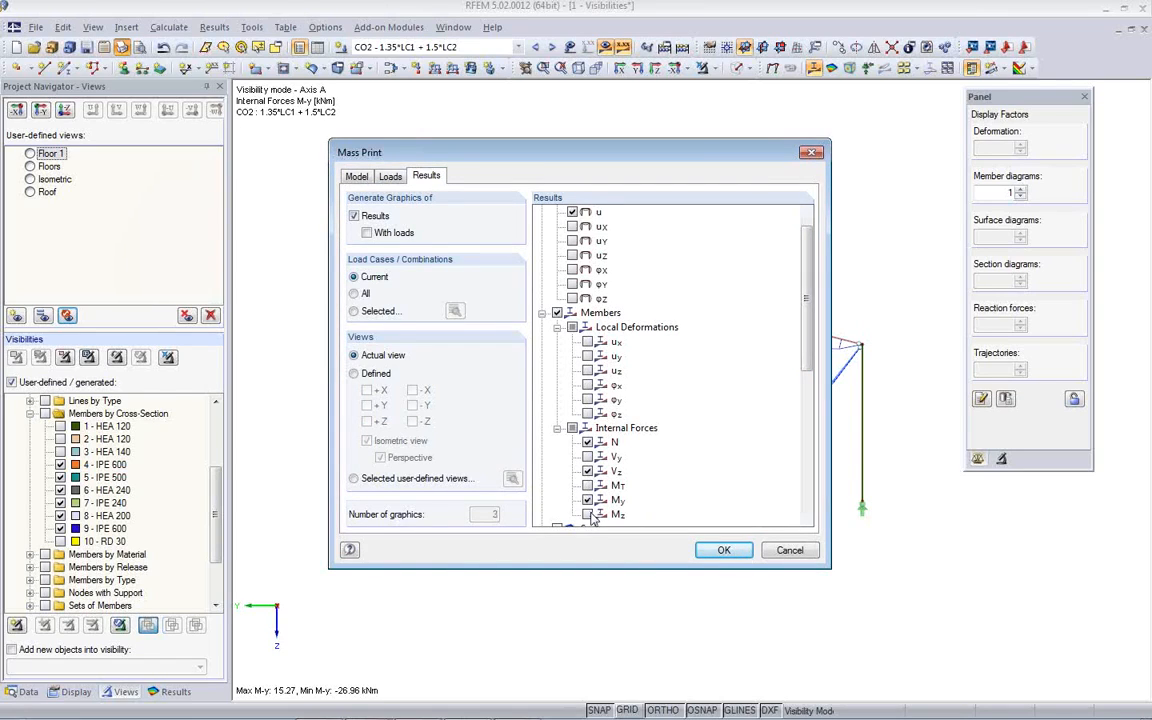
Step: Choose load combinations CO1 to CO13 for the mass print's result graphics and accept the mass print settings
{"action": "left_click", "coordinate": [368, 313]}
{"action": "left_click", "coordinate": [455, 313]}
{"action": "left_click", "coordinate": [420, 289]}
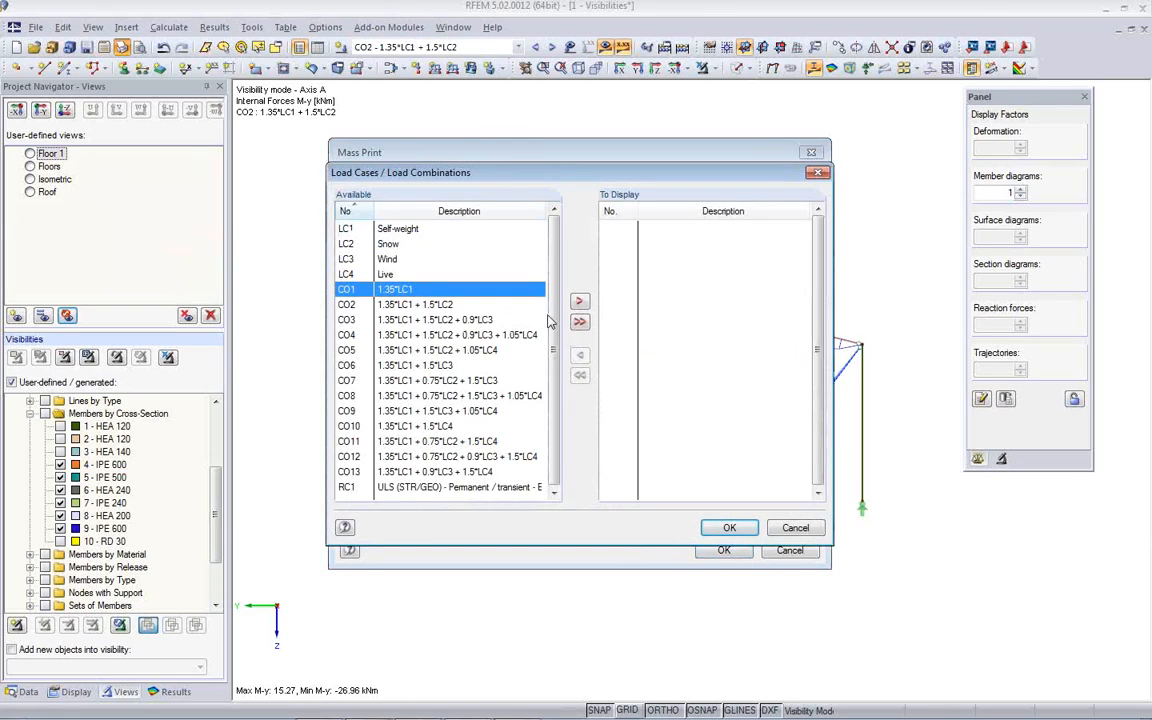
{"action": "left_click", "coordinate": [474, 476], "text": "shift"}
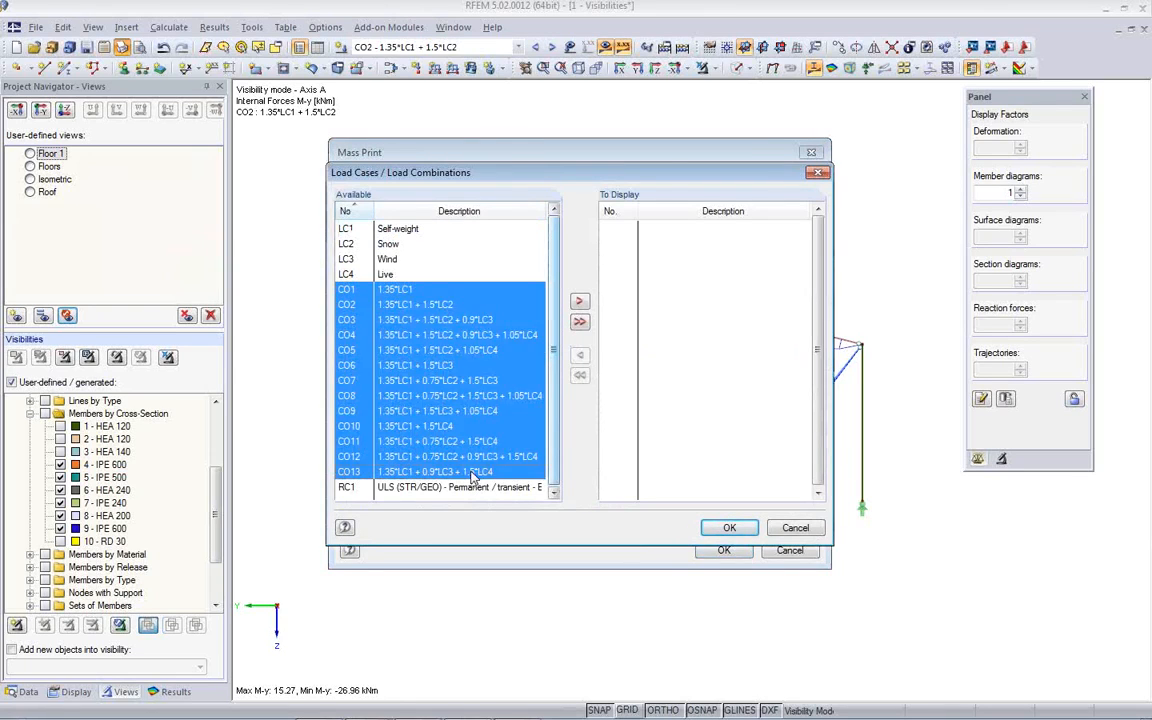
{"action": "left_click", "coordinate": [578, 300]}
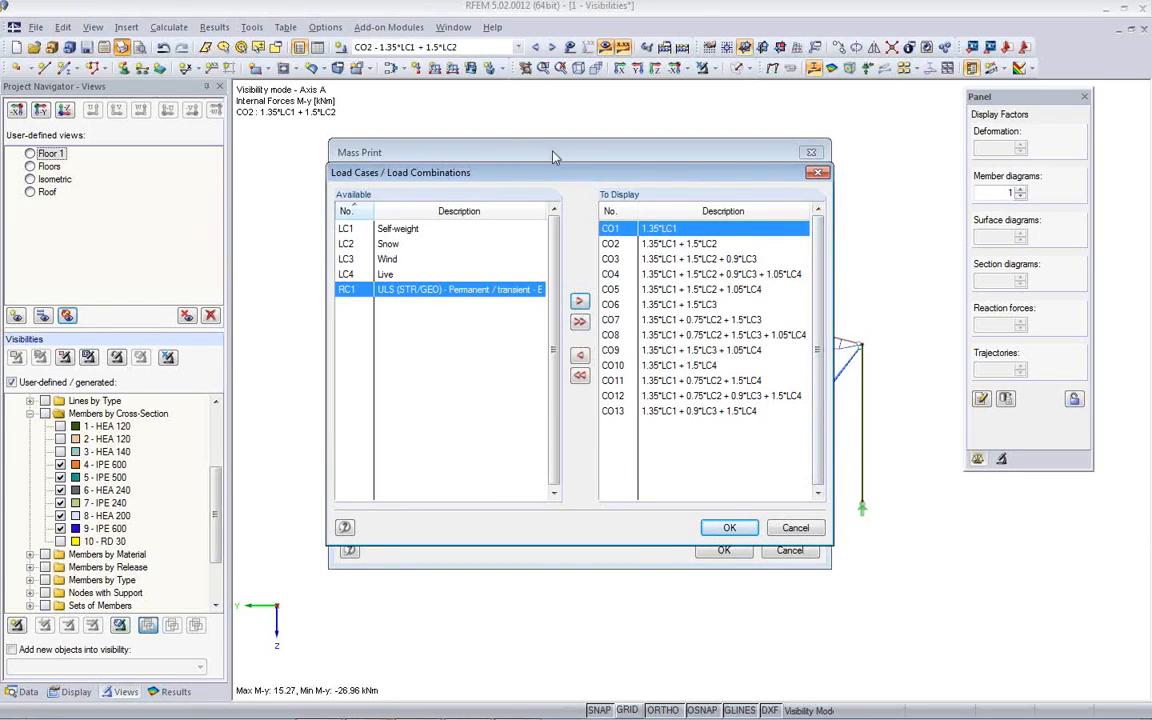
{"action": "left_click", "coordinate": [728, 527]}
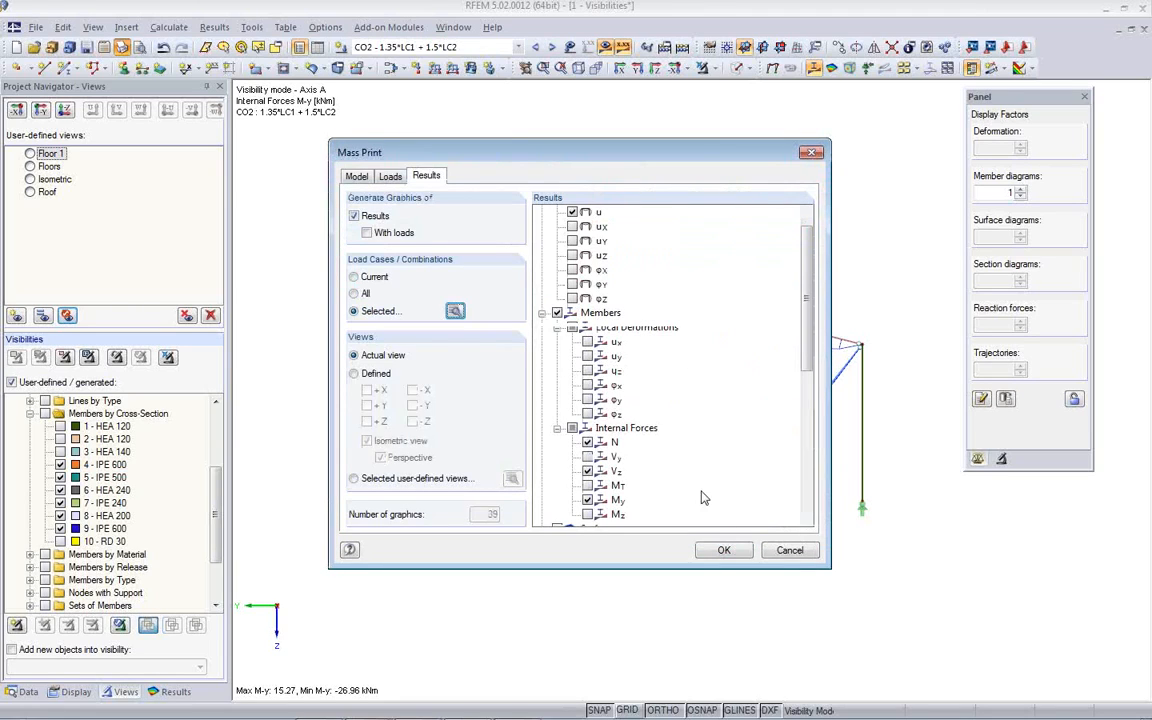
{"action": "left_click", "coordinate": [720, 551]}
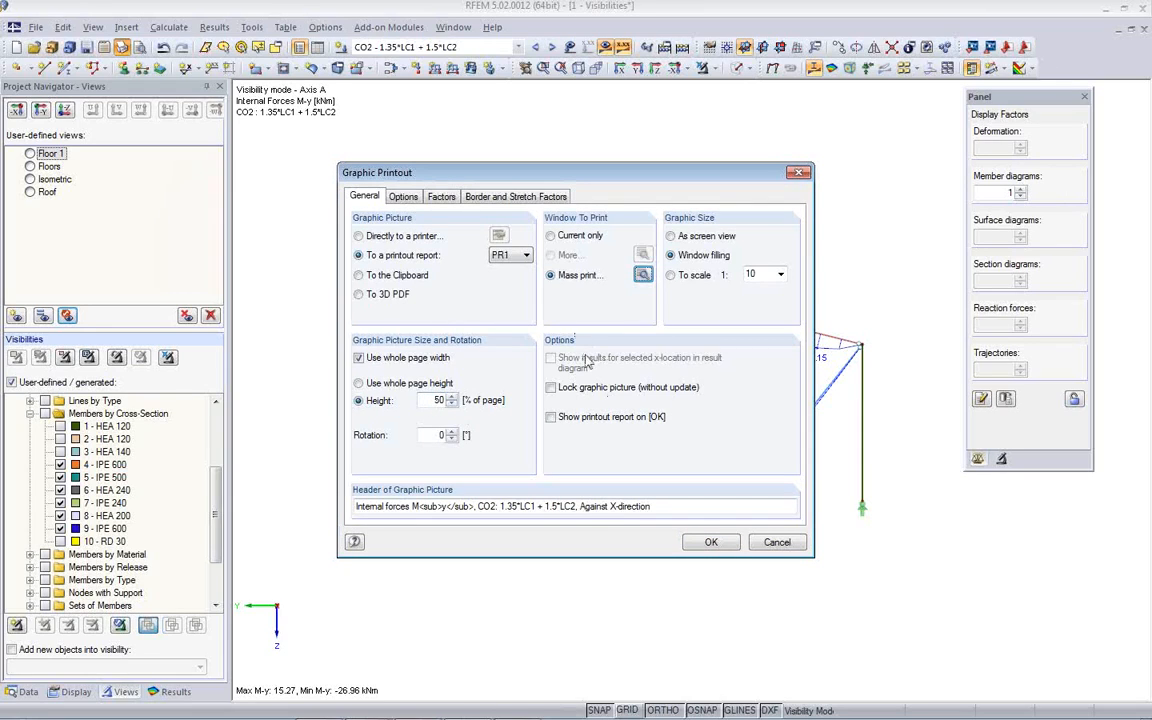
Step: Send the mass-print graphics to printout report PR1
{"action": "left_click_drag", "start_coordinate": [573, 180], "coordinate": [626, 290]}
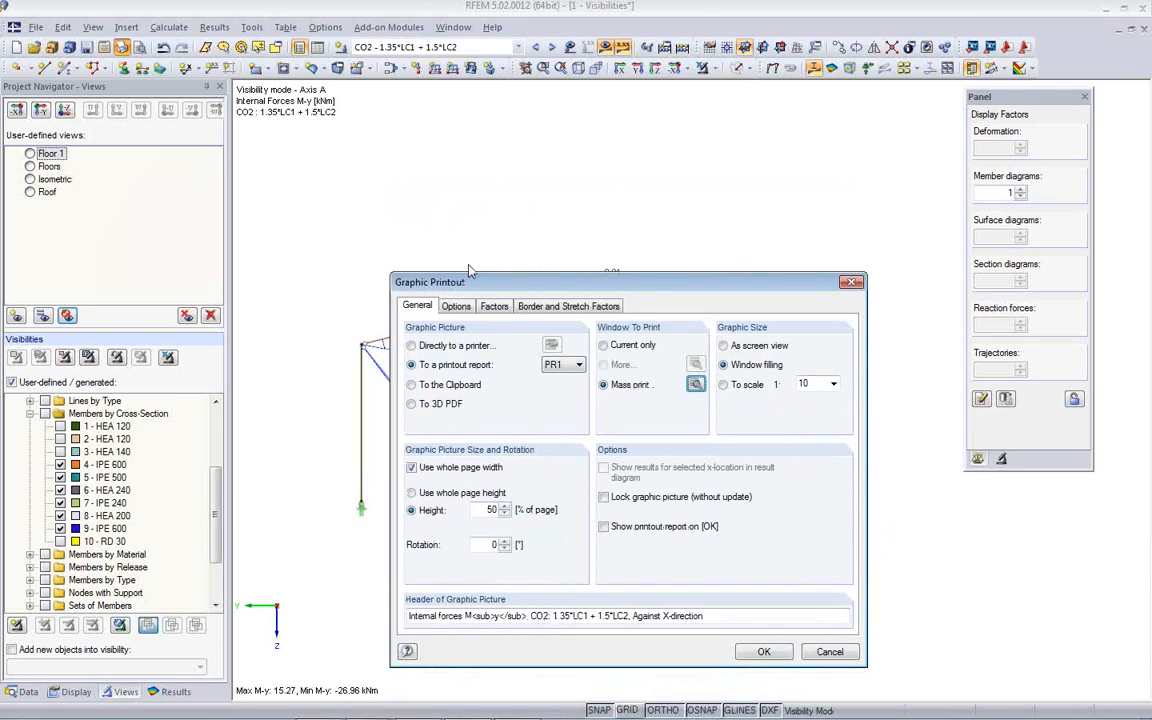
{"action": "left_click", "coordinate": [765, 652]}
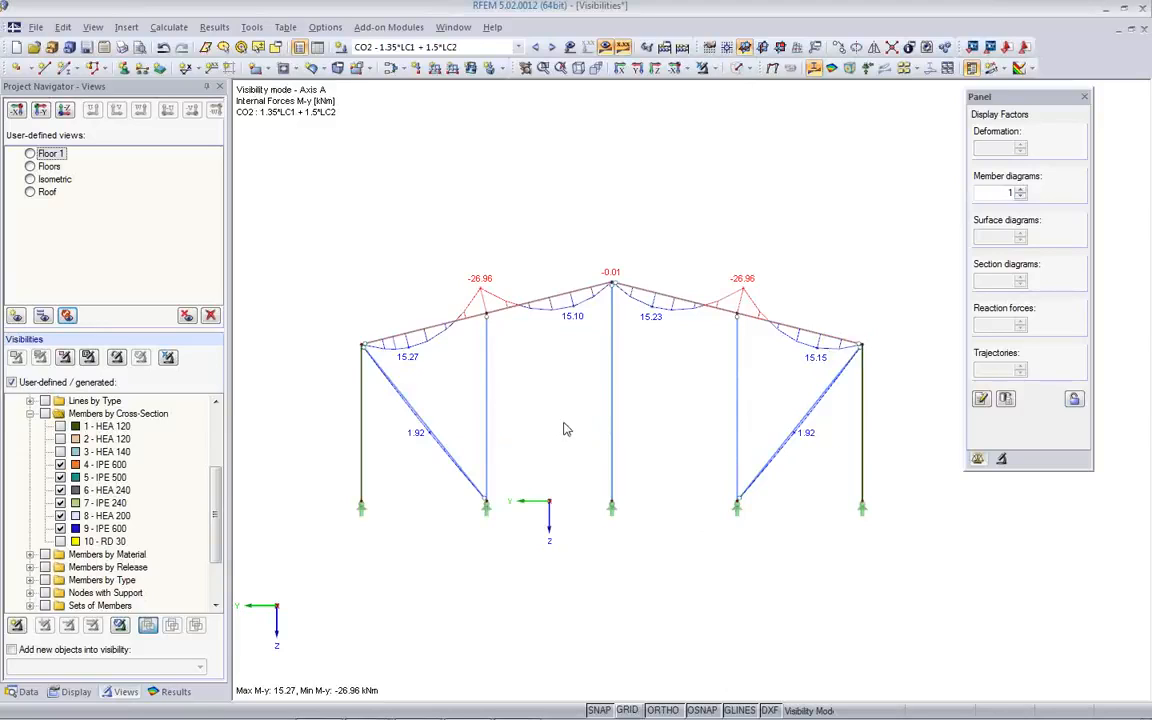
{"action": "middle_click_drag", "start_coordinate": [548, 404], "coordinate": [547, 384]}
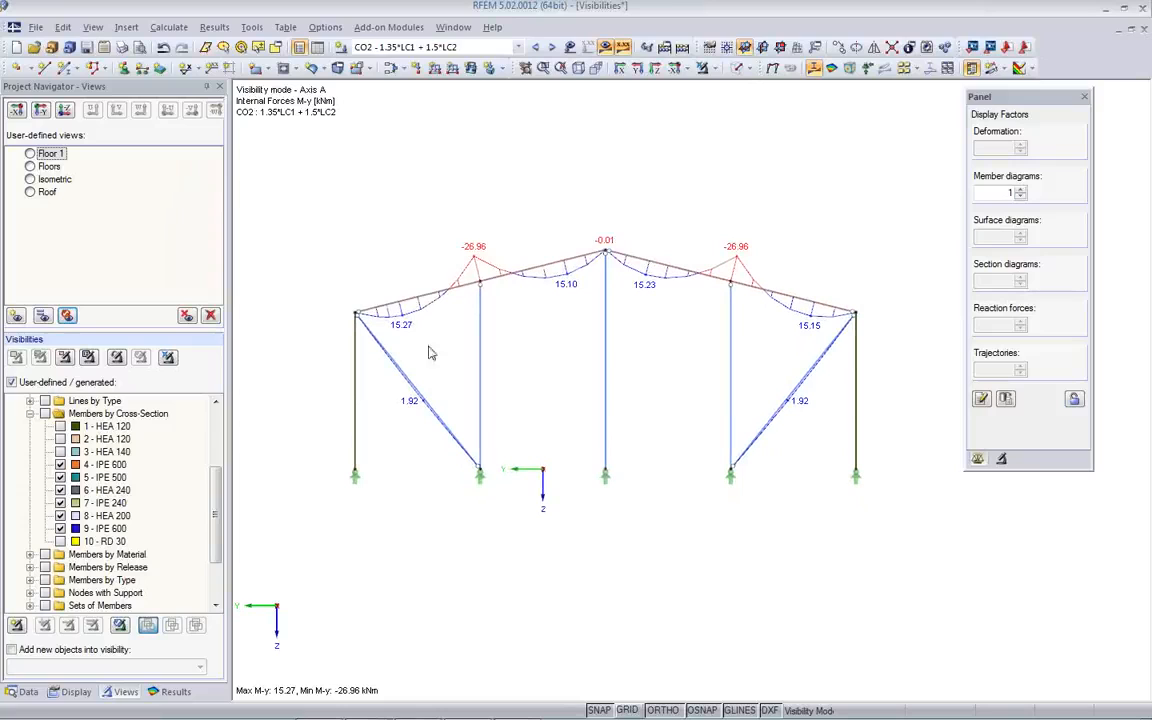
Step: Open the printout report and examine its internal force graphics for the load combinations from CO1 onwards
{"action": "left_click", "coordinate": [139, 47]}
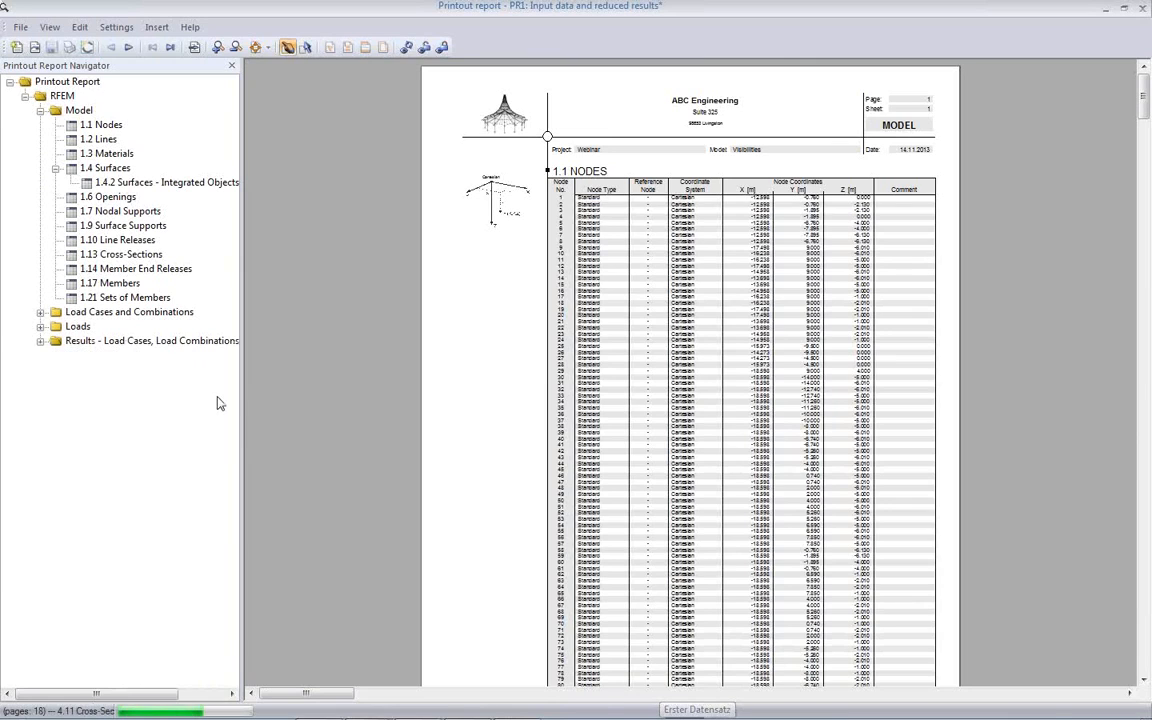
{"action": "left_click", "coordinate": [180, 384]}
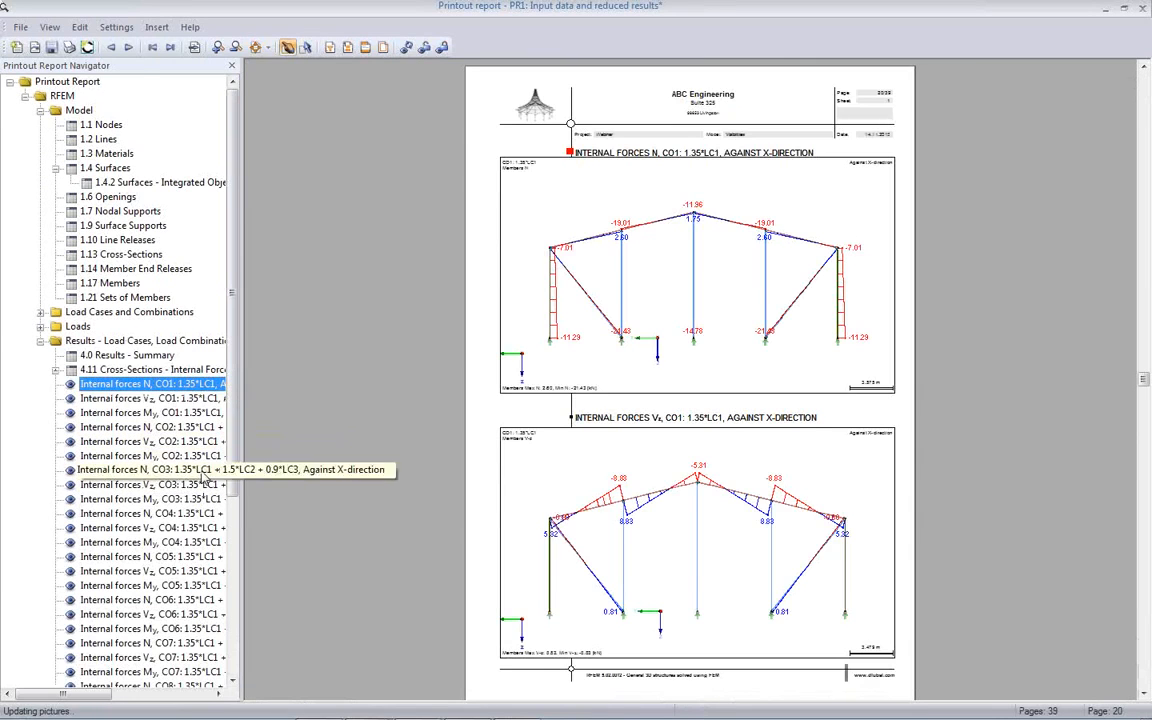
{"action": "left_click", "coordinate": [165, 412]}
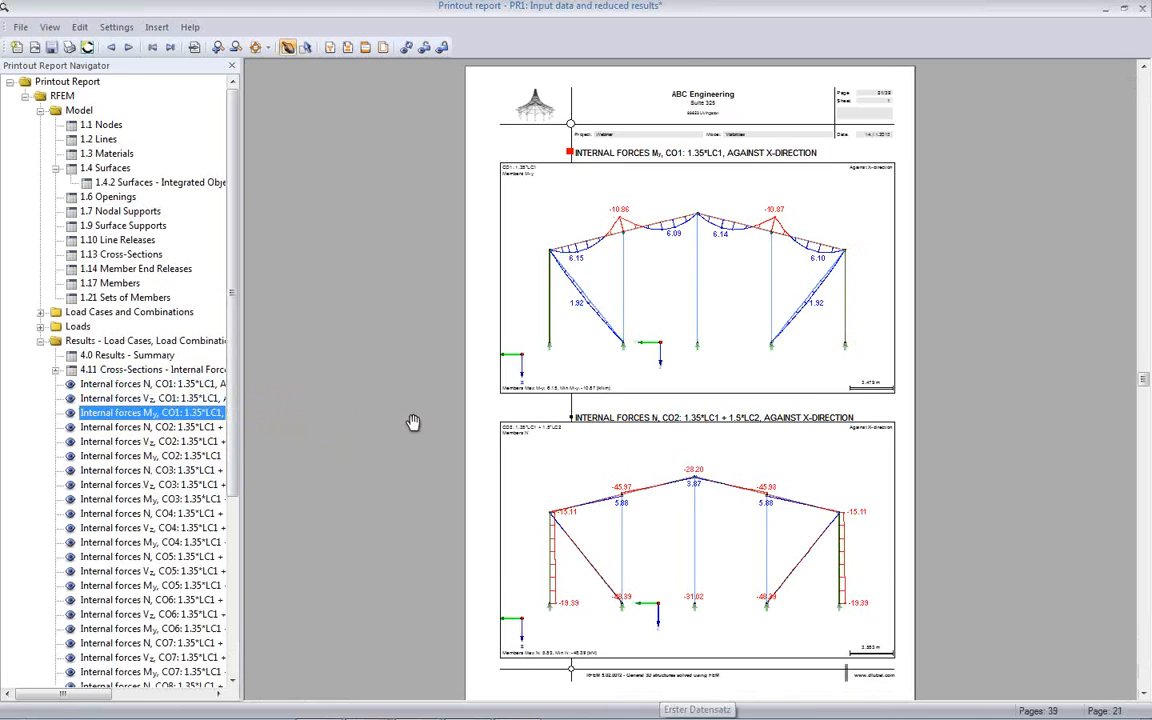
{"action": "scroll", "coordinate": [414, 424], "scroll_direction": "down", "scroll_amount": 1}
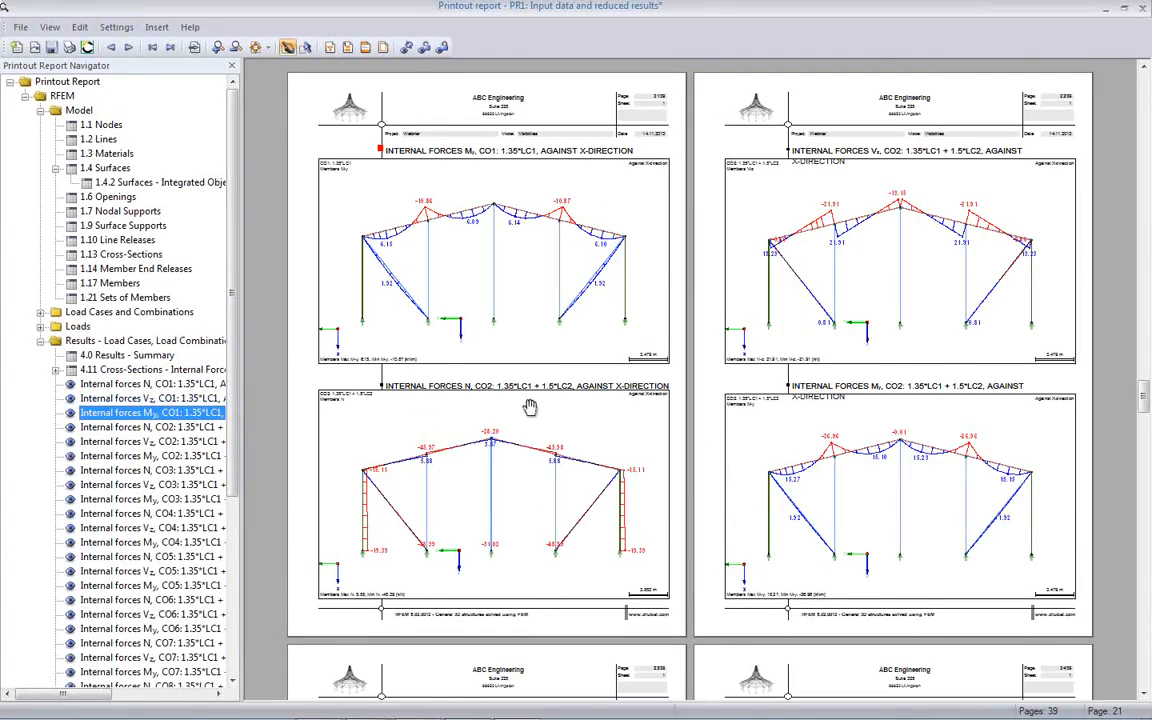
{"action": "scroll", "coordinate": [470, 430], "scroll_direction": "down", "scroll_amount": 5}
{"action": "scroll", "coordinate": [530, 410], "scroll_direction": "down", "scroll_amount": 10}
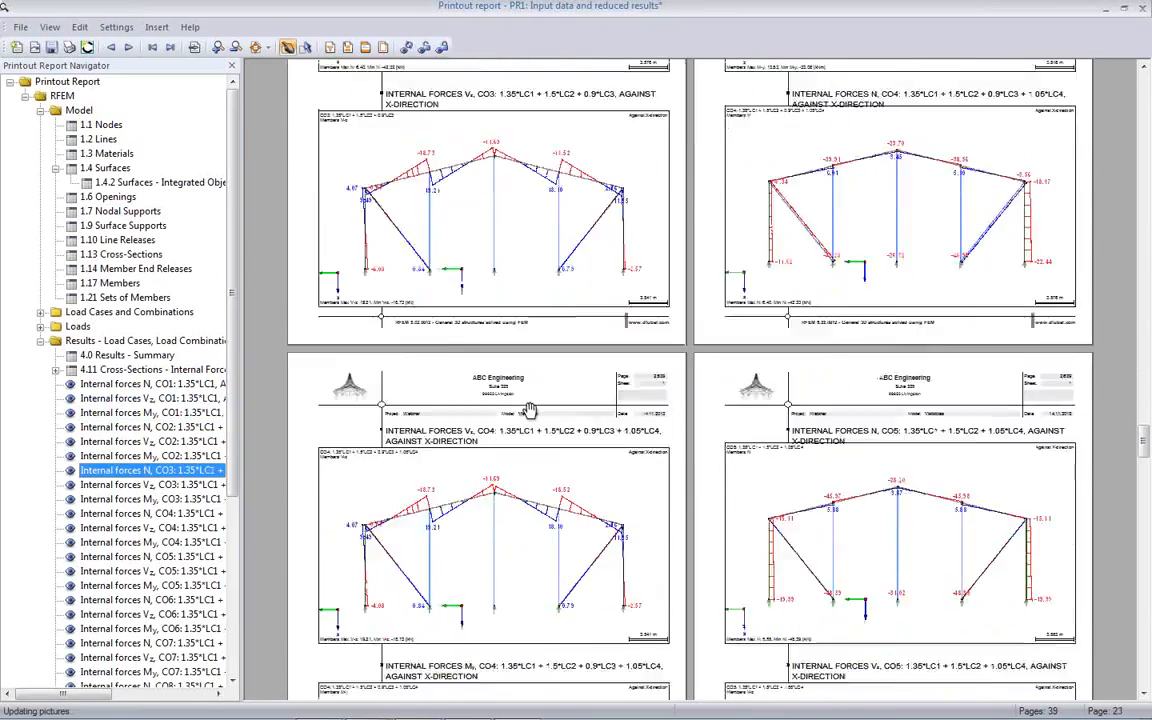
{"action": "scroll", "coordinate": [529, 410], "scroll_direction": "down", "scroll_amount": 6}
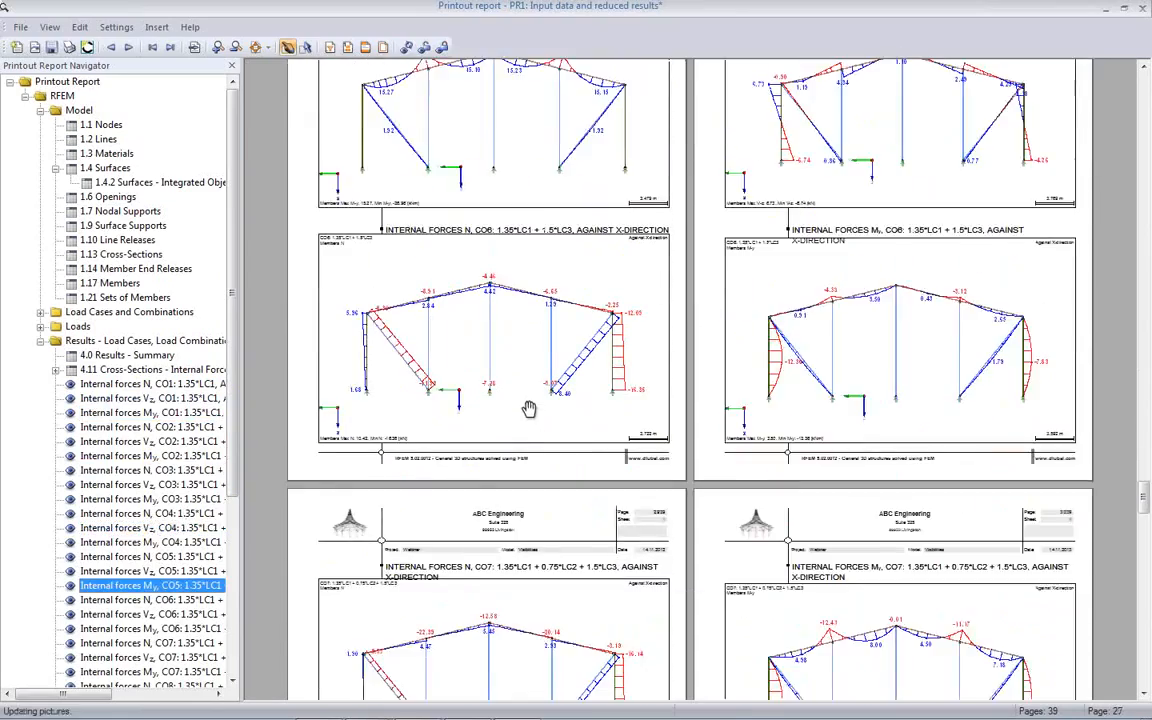
Step: Examine the report's internal force graphics from CO6 onwards, including the Vz graphic of CO11
{"action": "scroll", "coordinate": [529, 410], "scroll_direction": "down", "scroll_amount": 10}
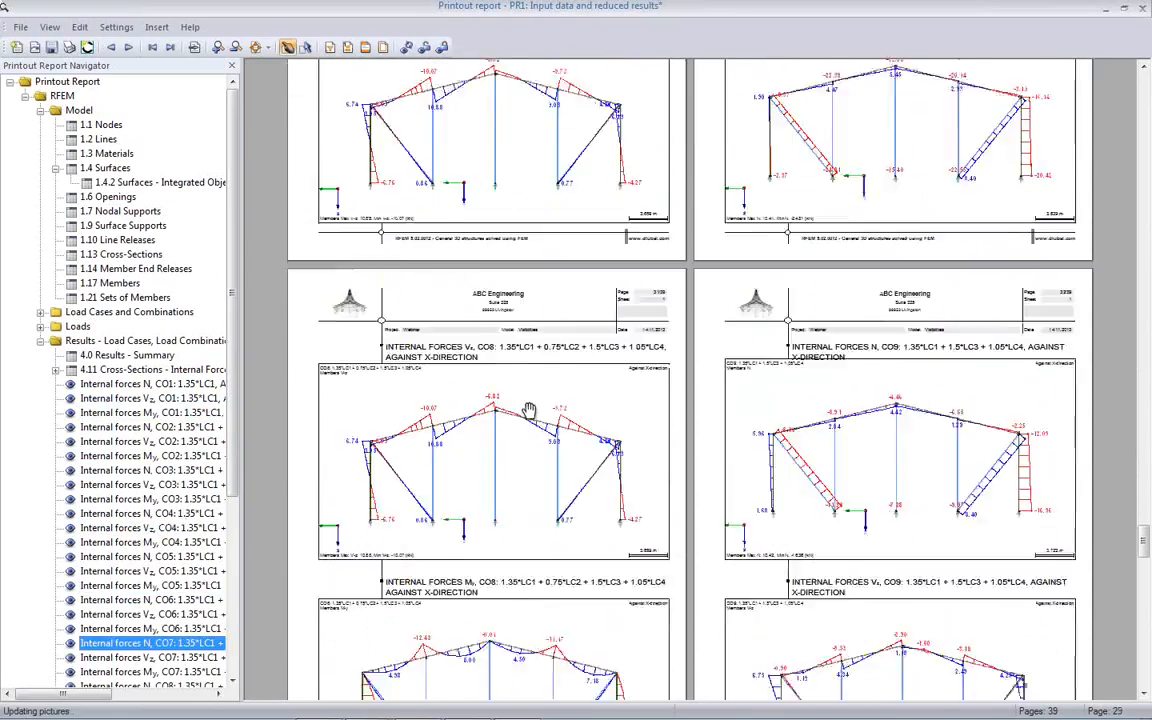
{"action": "scroll", "coordinate": [481, 409], "scroll_direction": "down", "scroll_amount": 3}
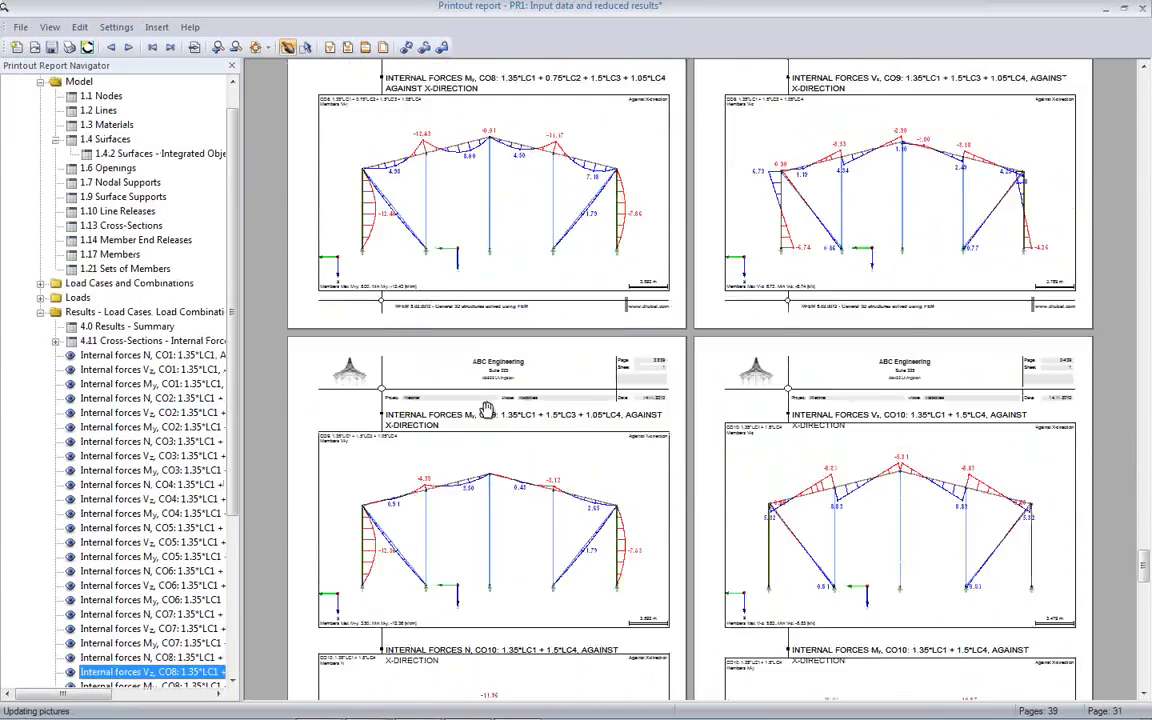
{"action": "scroll", "coordinate": [488, 410], "scroll_direction": "down", "scroll_amount": 2}
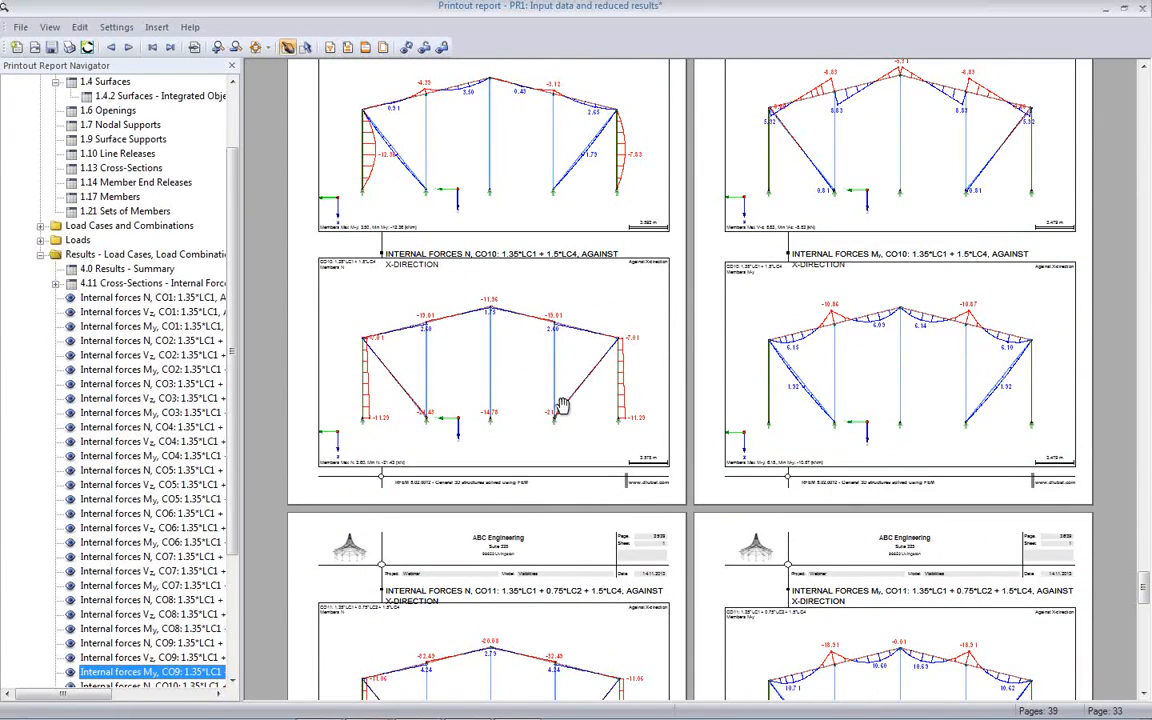
{"action": "scroll", "coordinate": [218, 351], "scroll_direction": "down", "scroll_amount": 4}
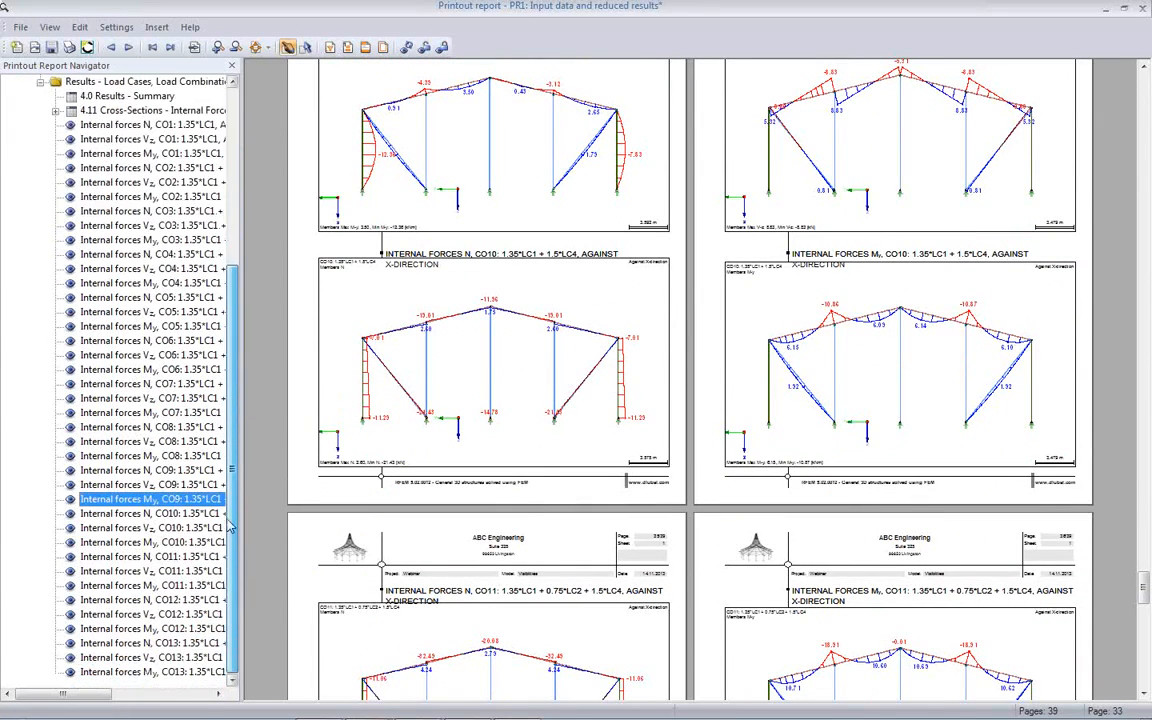
{"action": "left_click", "coordinate": [193, 572]}
{"action": "left_click", "coordinate": [193, 572]}
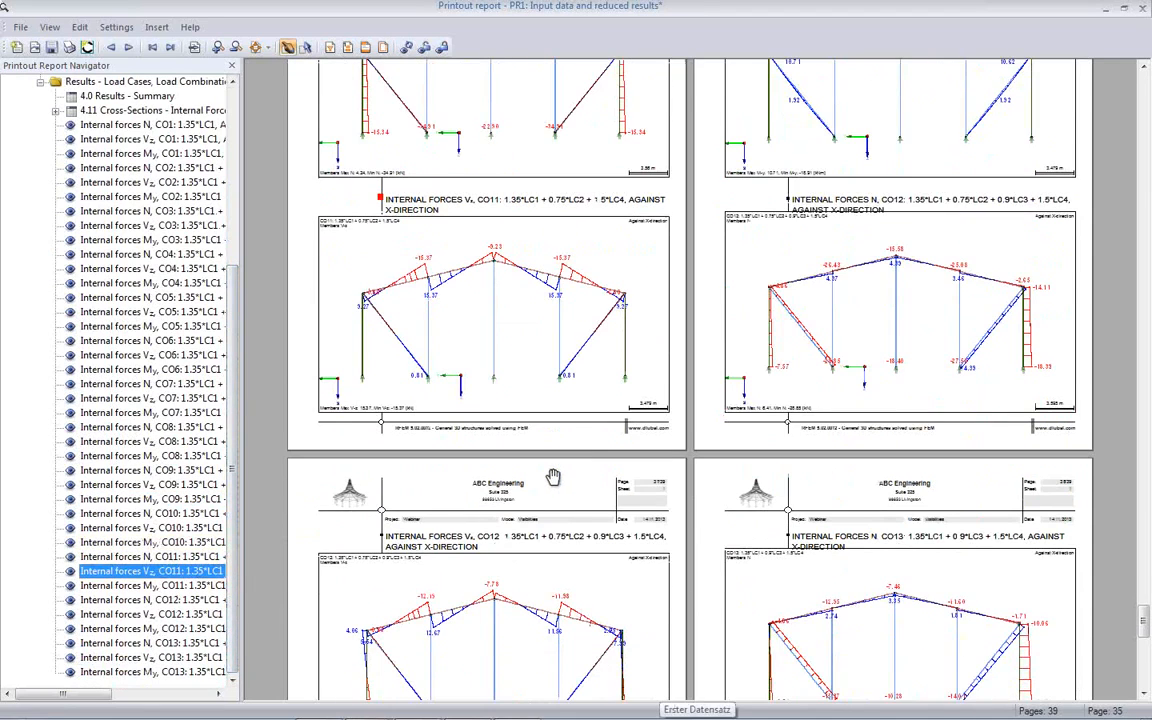
Step: Close the printout report with its changes saved, and turn off the results display on the Axis A frame
{"action": "left_click", "coordinate": [1145, 10]}
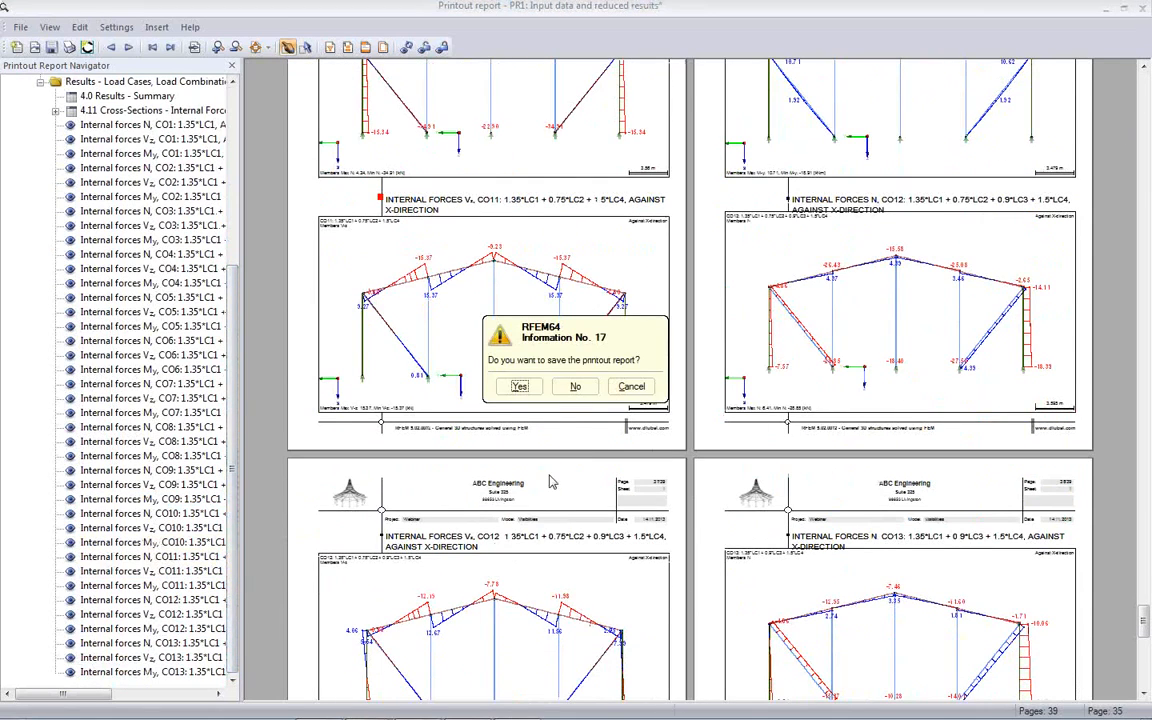
{"action": "left_click", "coordinate": [522, 386]}
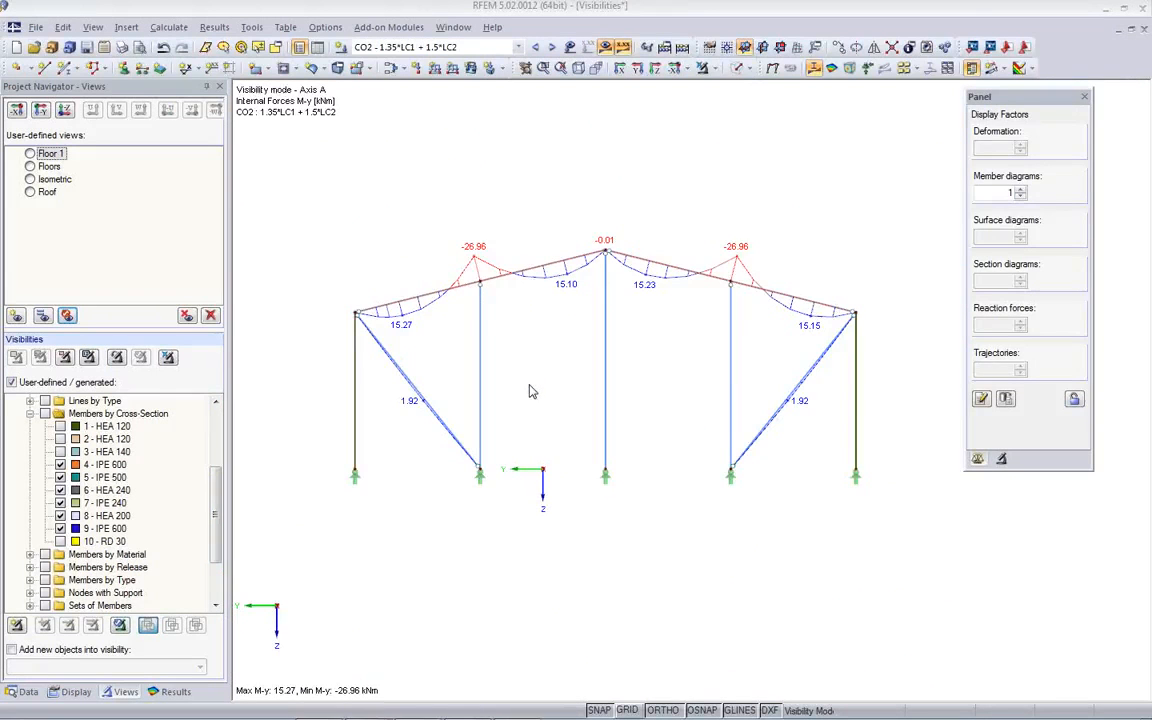
{"action": "left_click", "coordinate": [605, 47]}
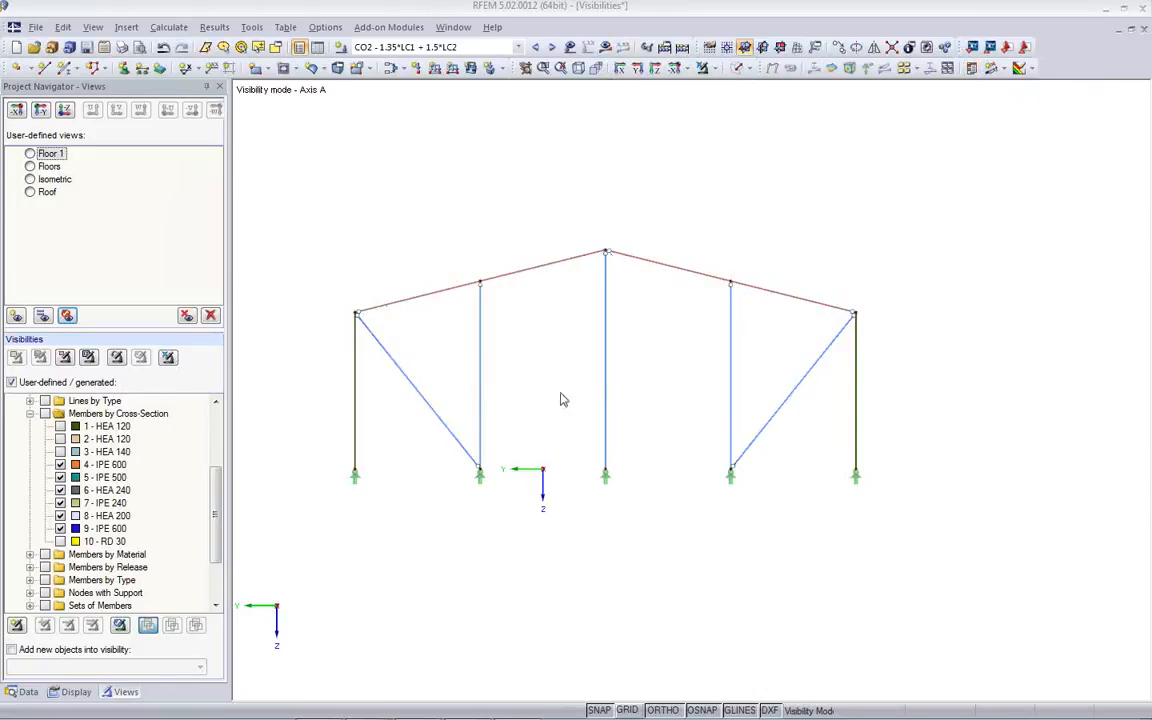
Step: Activate adding new objects into a visibility and assign them to the user-defined visibility Axes - Axis A
{"action": "middle_click_drag", "start_coordinate": [565, 420], "coordinate": [468, 483], "text": "ctrl"}
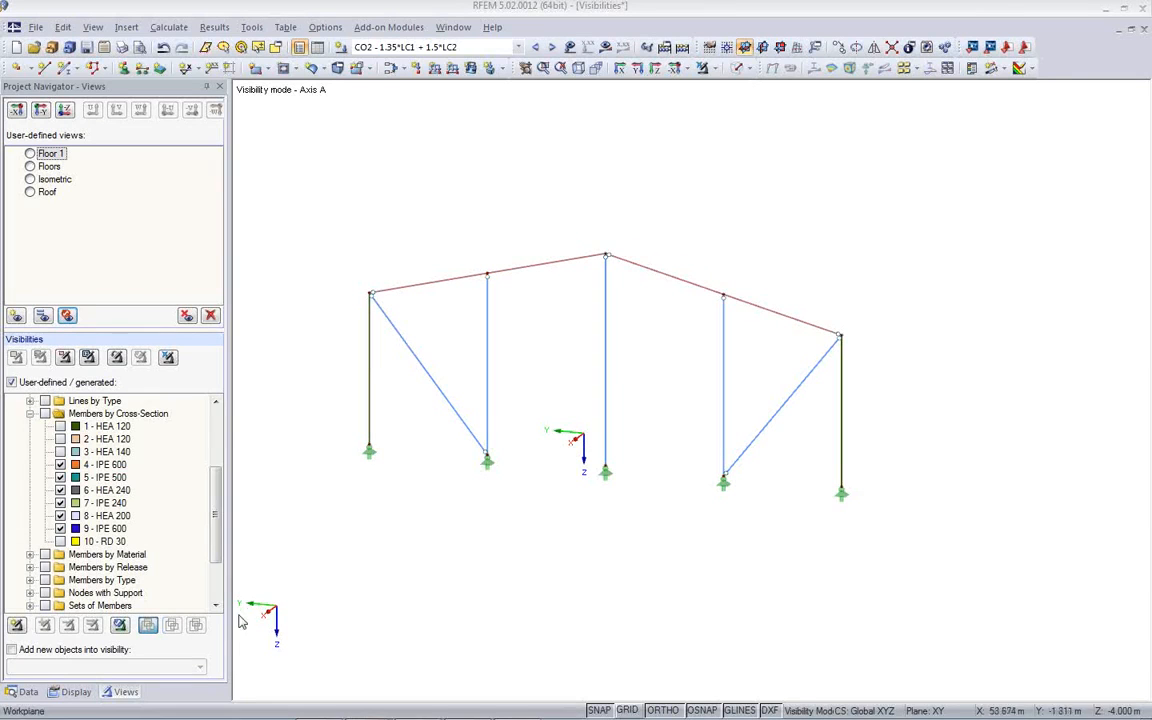
{"action": "left_click_drag", "start_coordinate": [222, 540], "coordinate": [222, 458]}
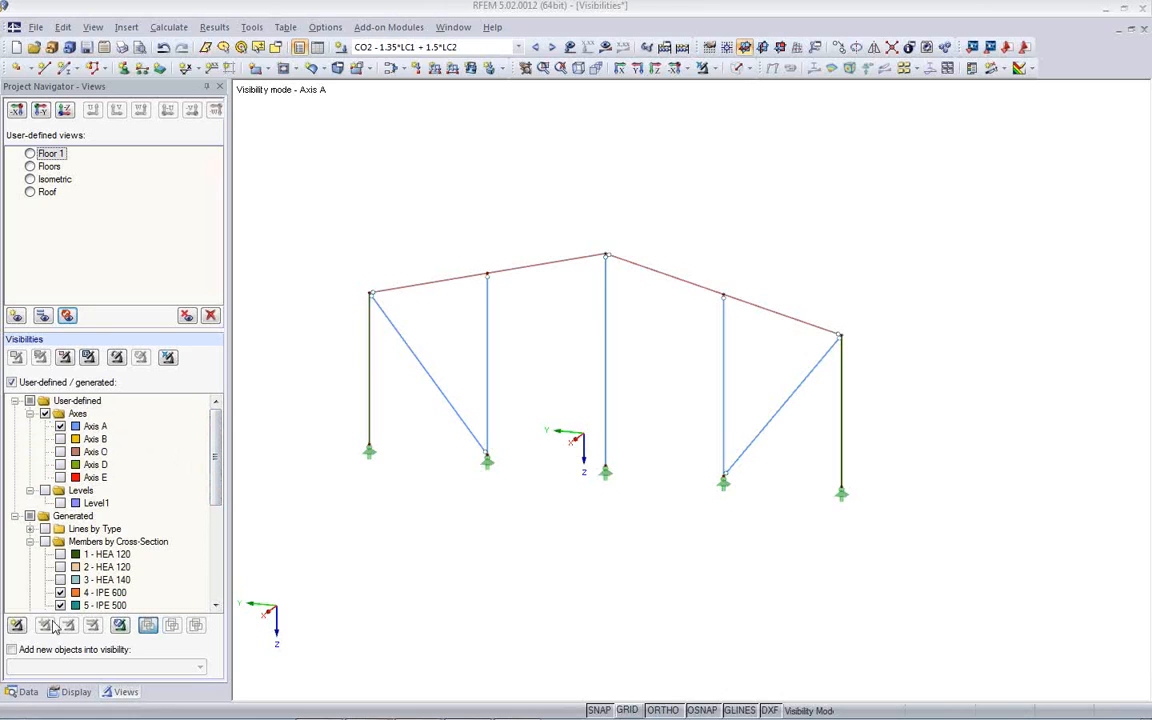
{"action": "left_click", "coordinate": [12, 650]}
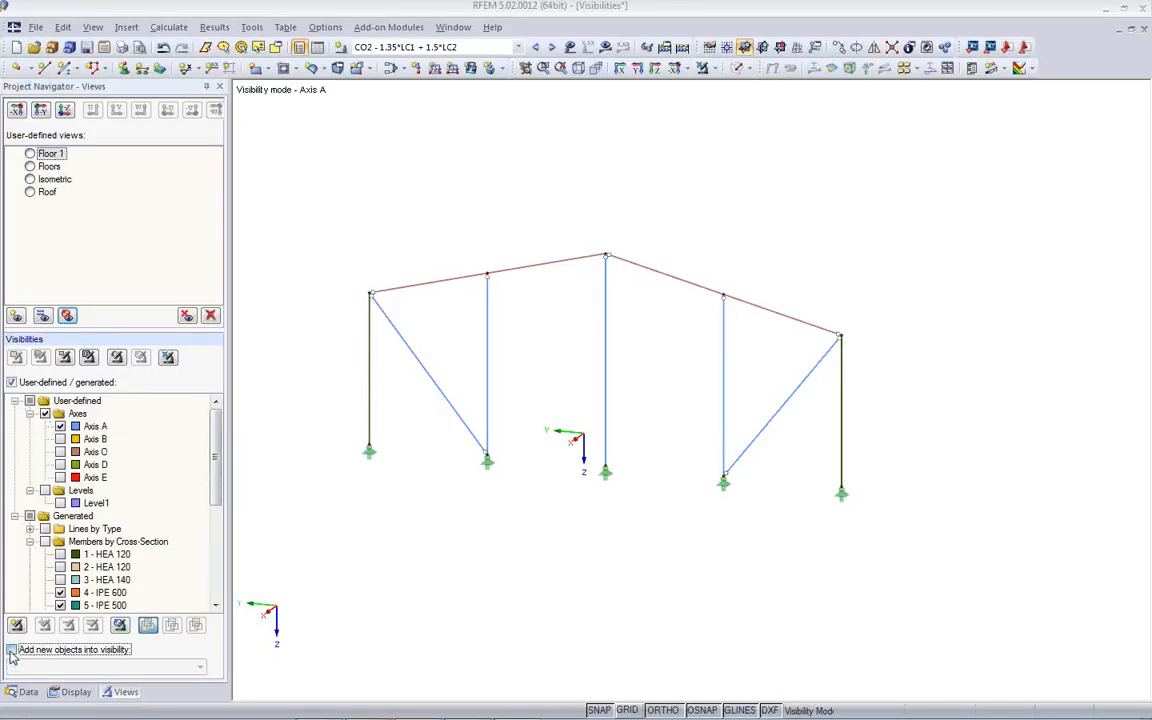
{"action": "left_click", "coordinate": [190, 670]}
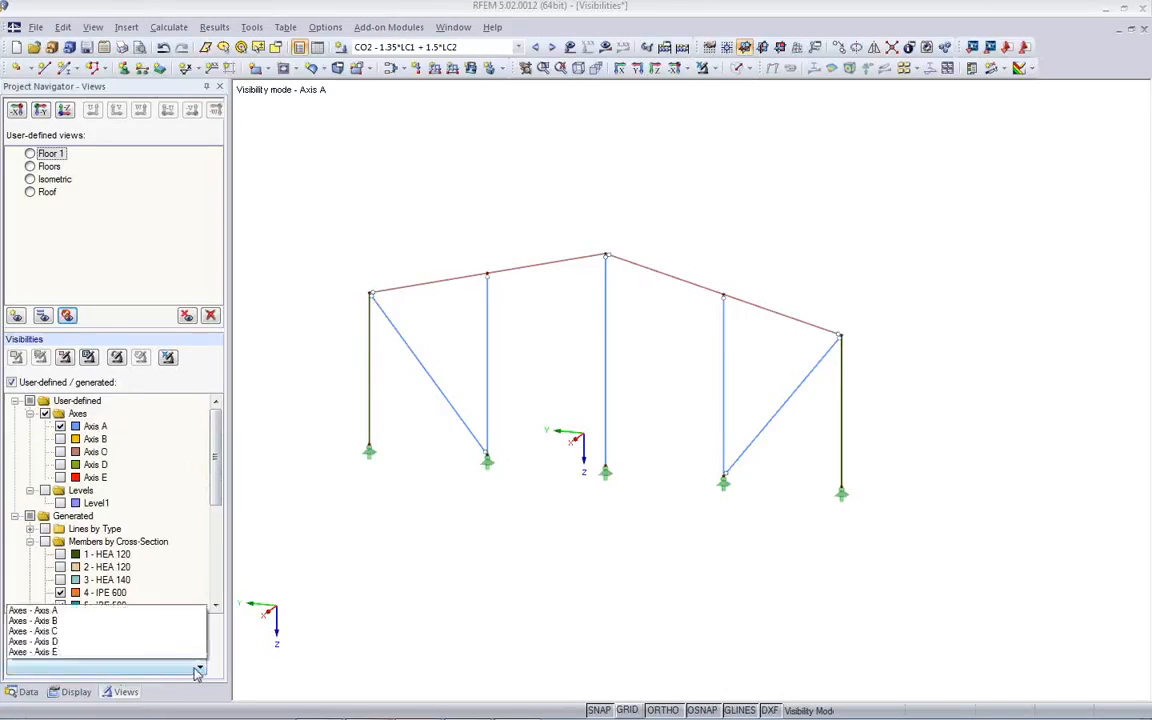
{"action": "left_click", "coordinate": [104, 601]}
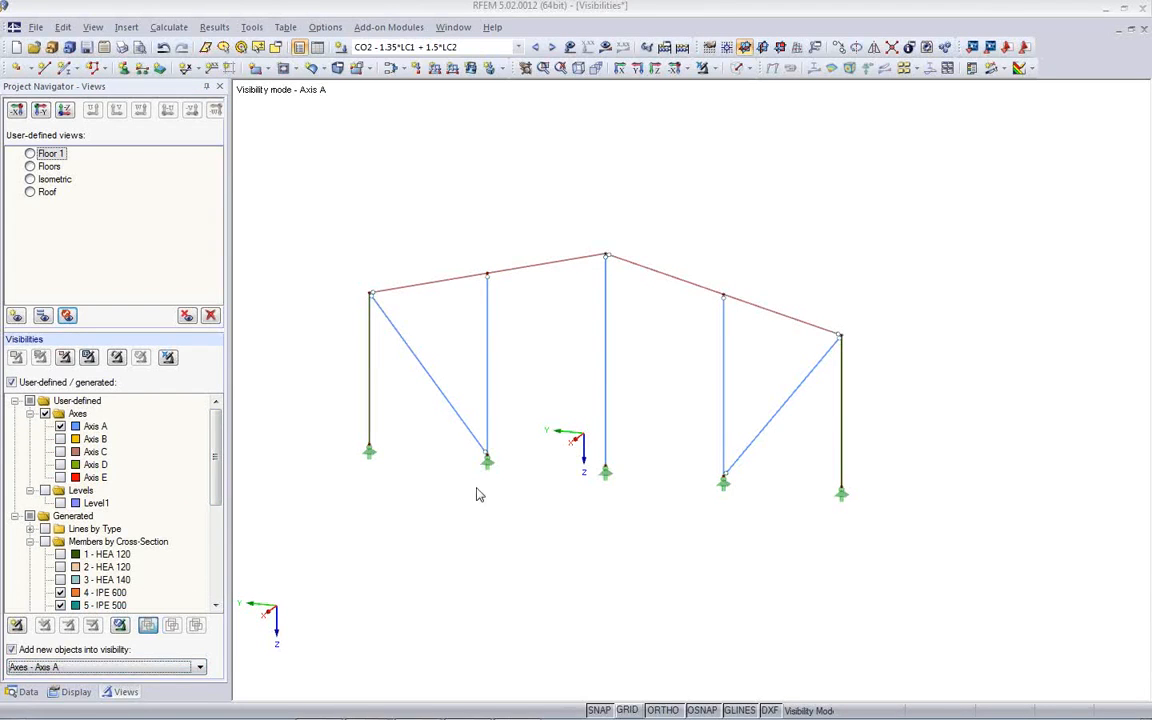
Step: Start a new beam member with the HEA 120 section and end releases copied from the existing diagonal, accepting deletion of the results
{"action": "left_click", "coordinate": [66, 69]}
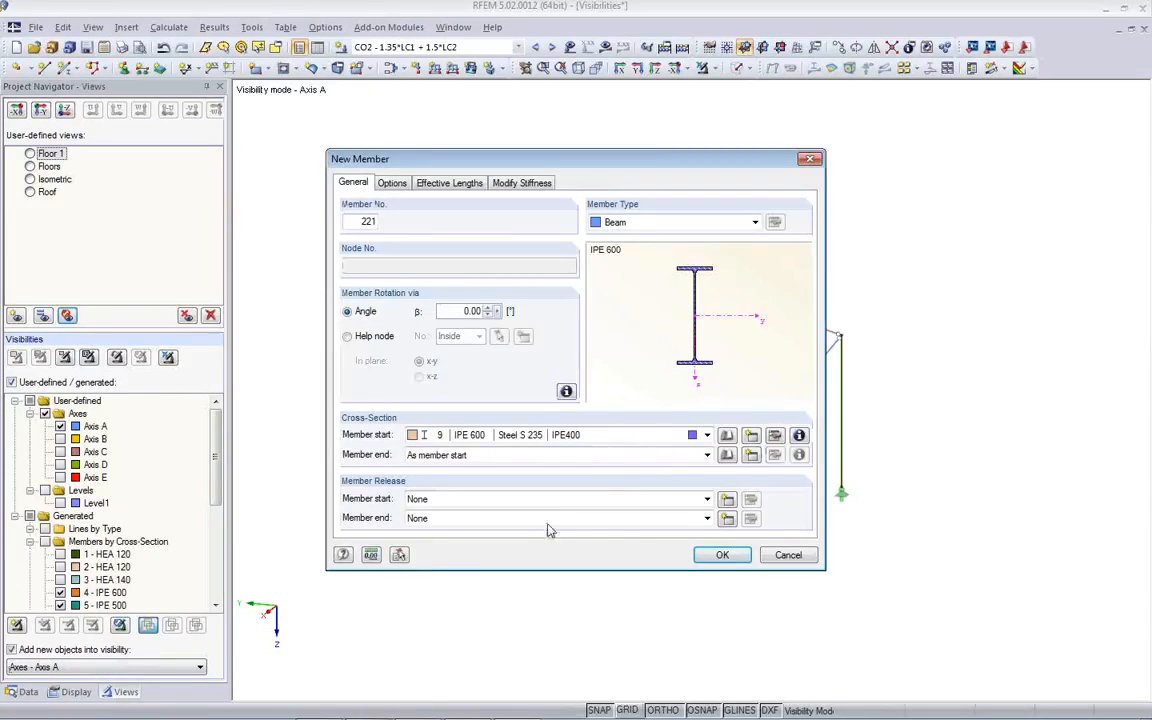
{"action": "left_click", "coordinate": [398, 556]}
{"action": "left_click", "coordinate": [435, 383]}
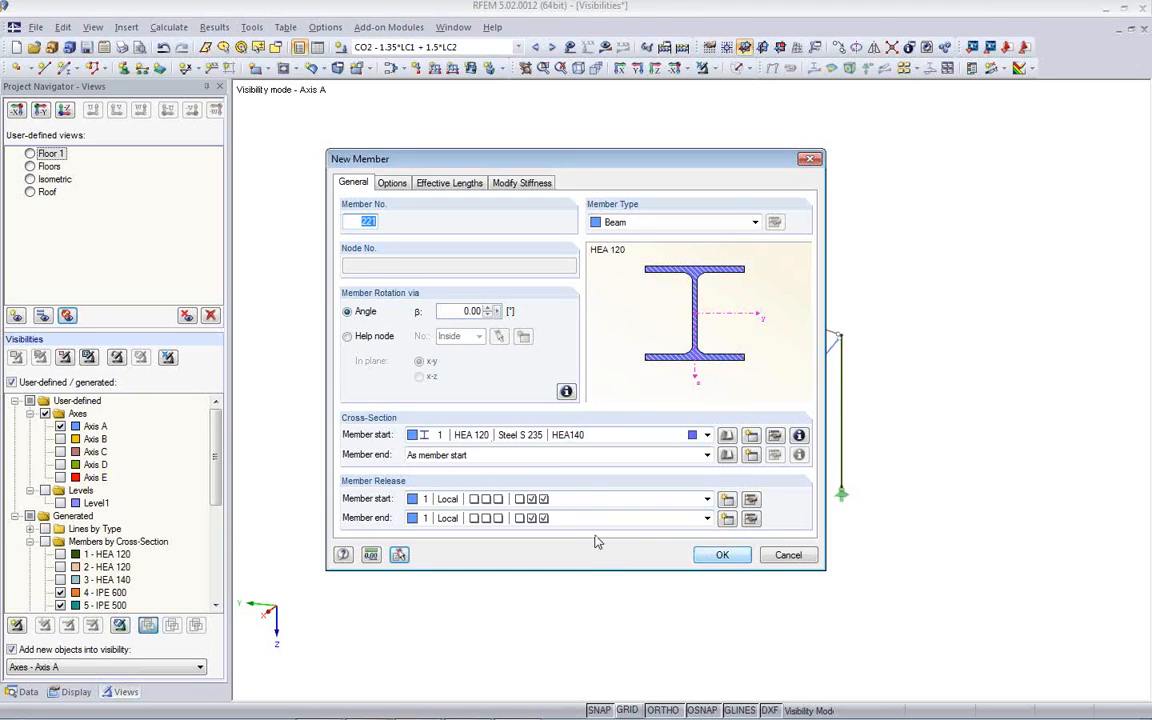
{"action": "left_click", "coordinate": [720, 556]}
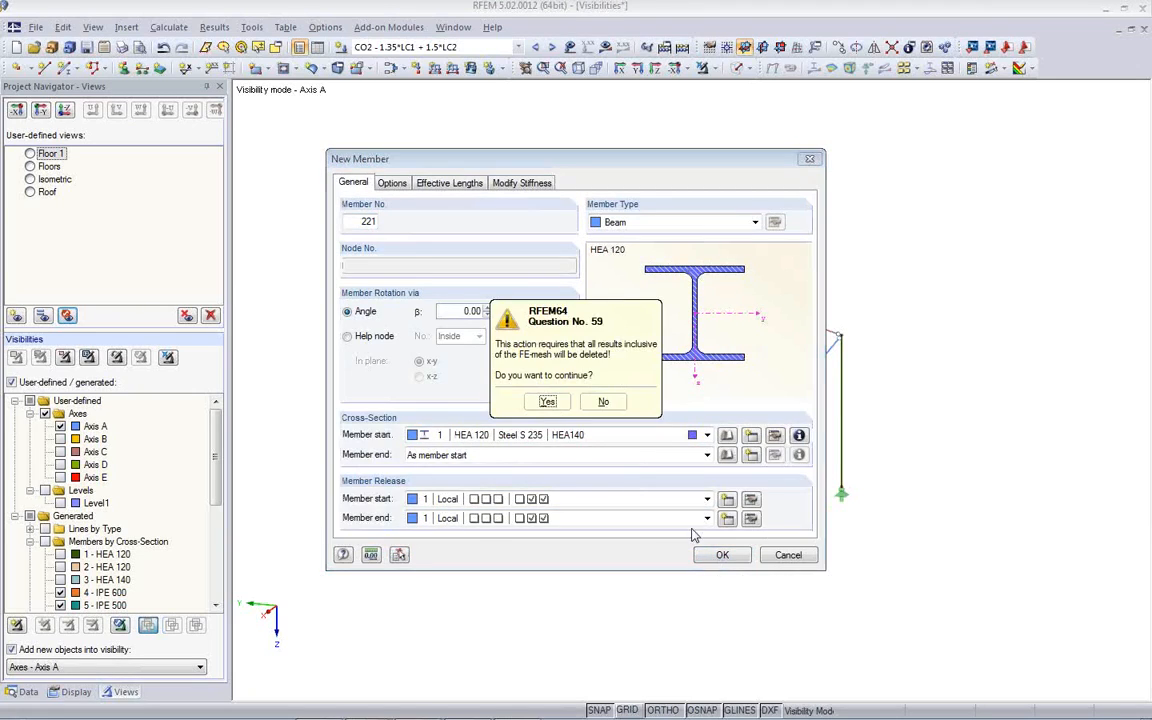
{"action": "left_click", "coordinate": [547, 401]}
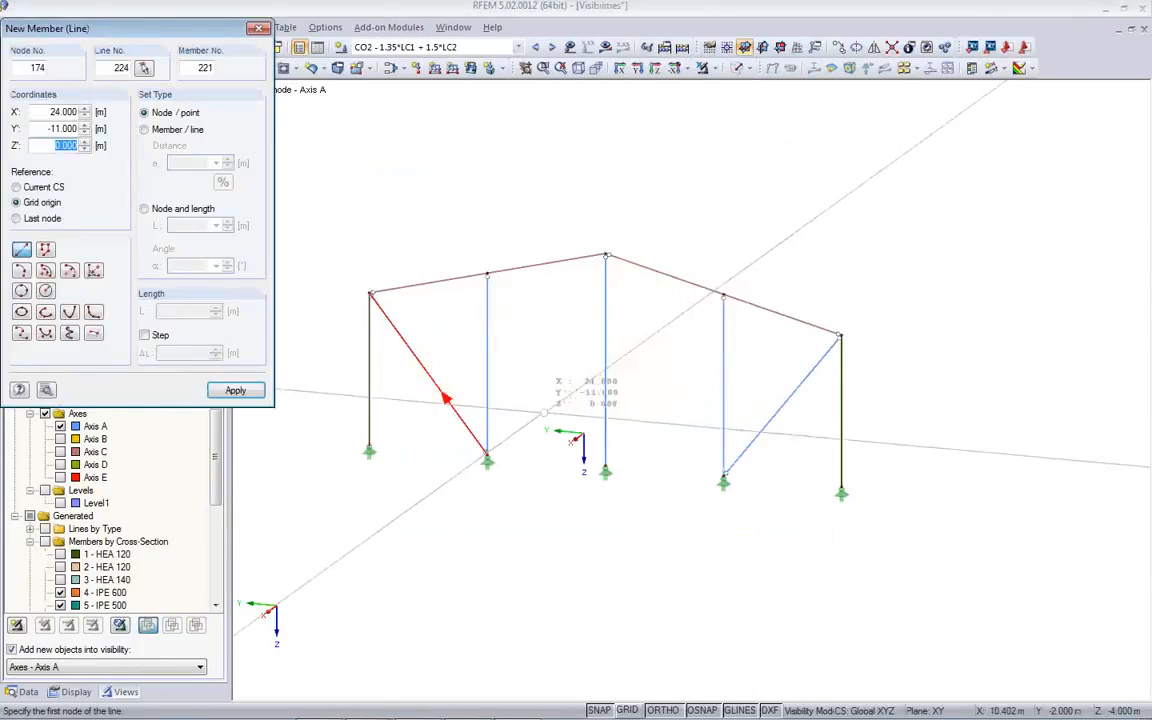
Step: Place a horizontal member from the middle of the second column perpendicular to the central column, ending at Z -0.500 m
{"action": "left_click", "coordinate": [486, 364]}
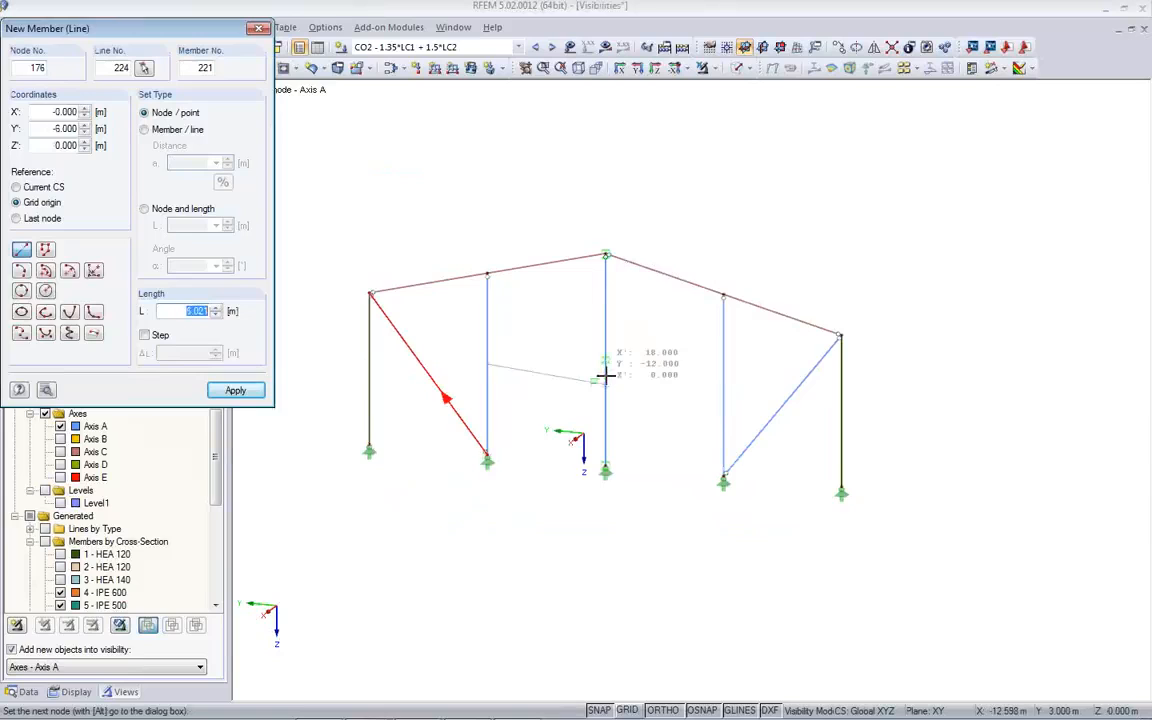
{"action": "scroll", "coordinate": [606, 373], "scroll_direction": "up", "scroll_amount": 4}
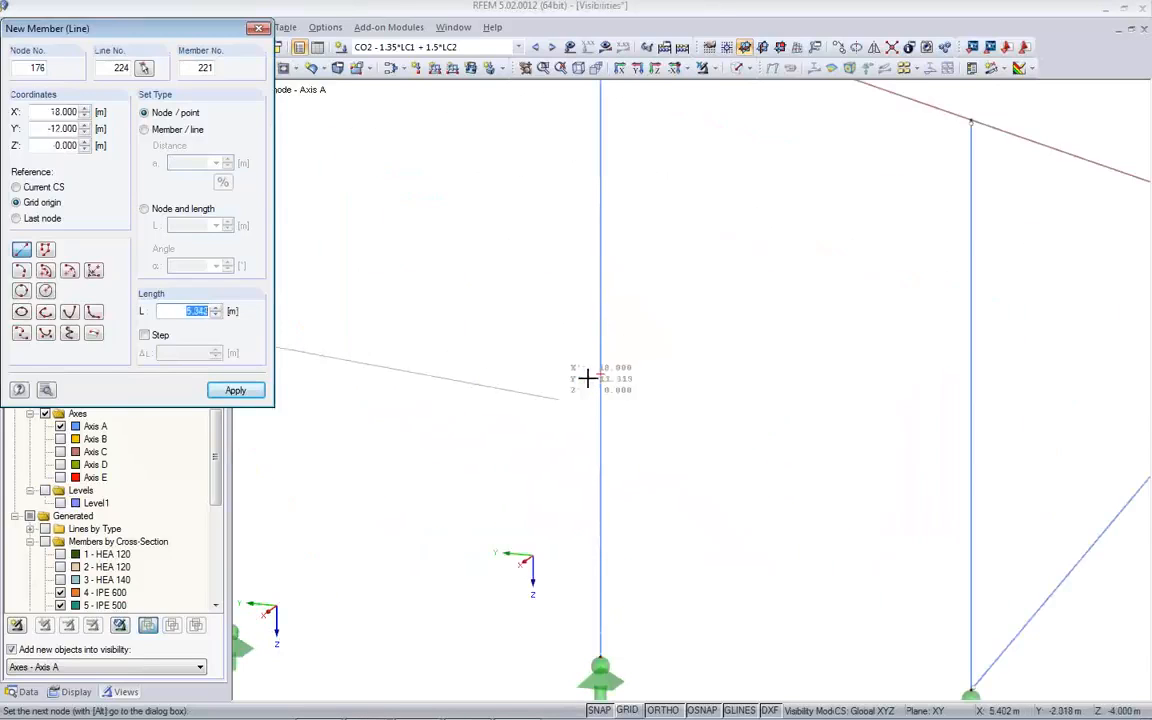
{"action": "left_click", "coordinate": [600, 371]}
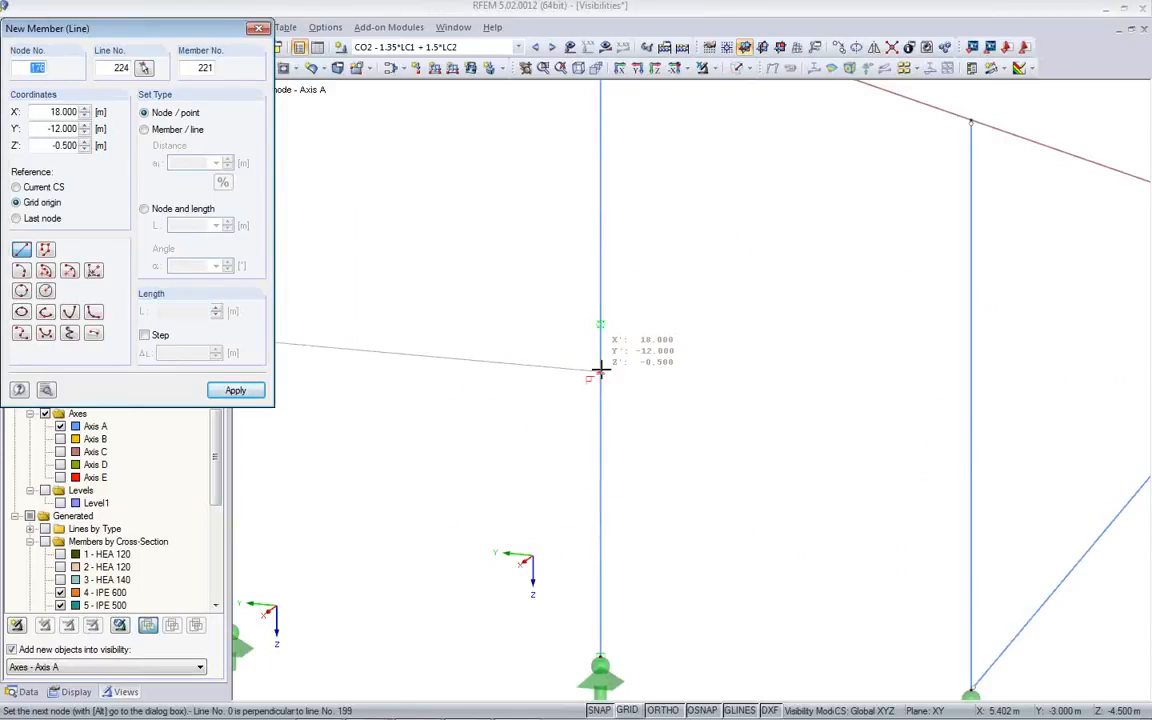
Step: Add a second horizontal member continuing from the central column to the fourth column, and end member placement
{"action": "scroll", "coordinate": [660, 410], "scroll_direction": "up", "scroll_amount": 1}
{"action": "scroll", "coordinate": [648, 388], "scroll_direction": "down", "scroll_amount": 2}
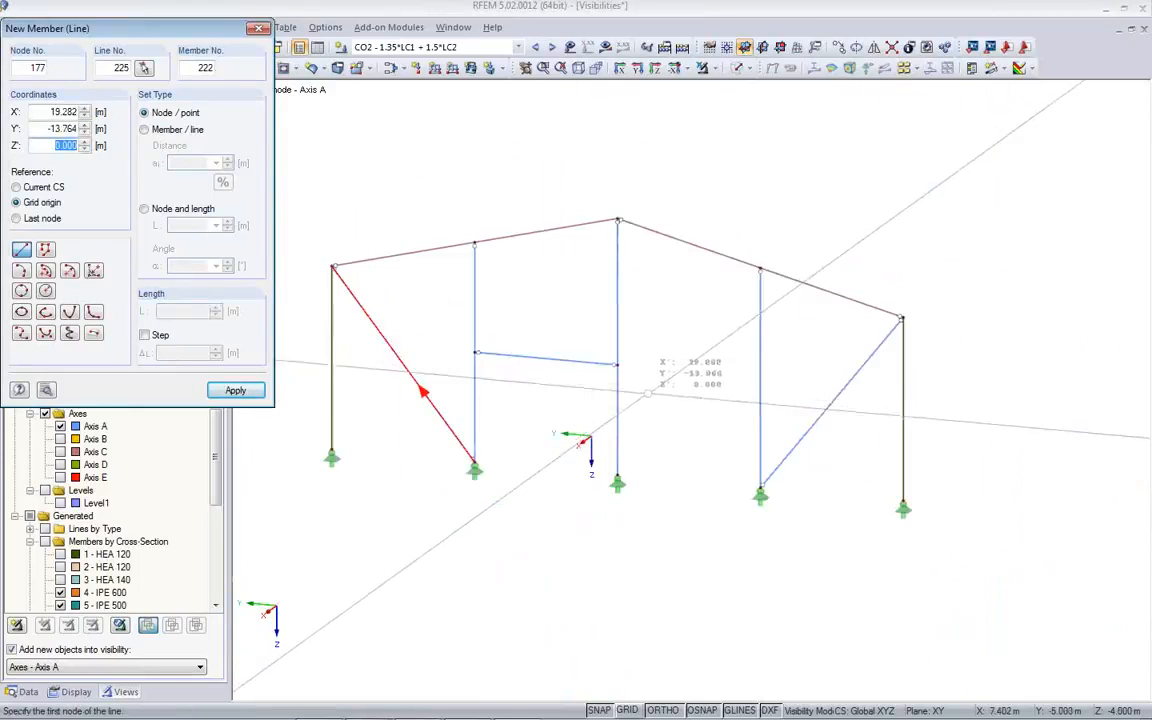
{"action": "left_click", "coordinate": [620, 365]}
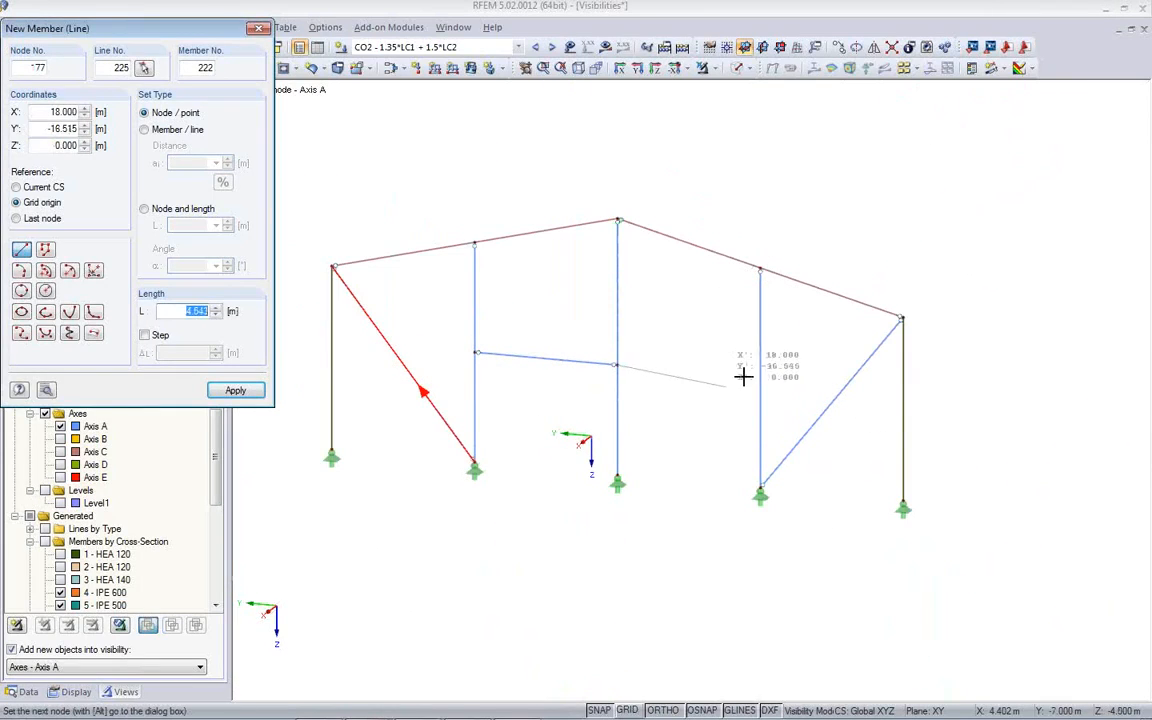
{"action": "left_click", "coordinate": [760, 375]}
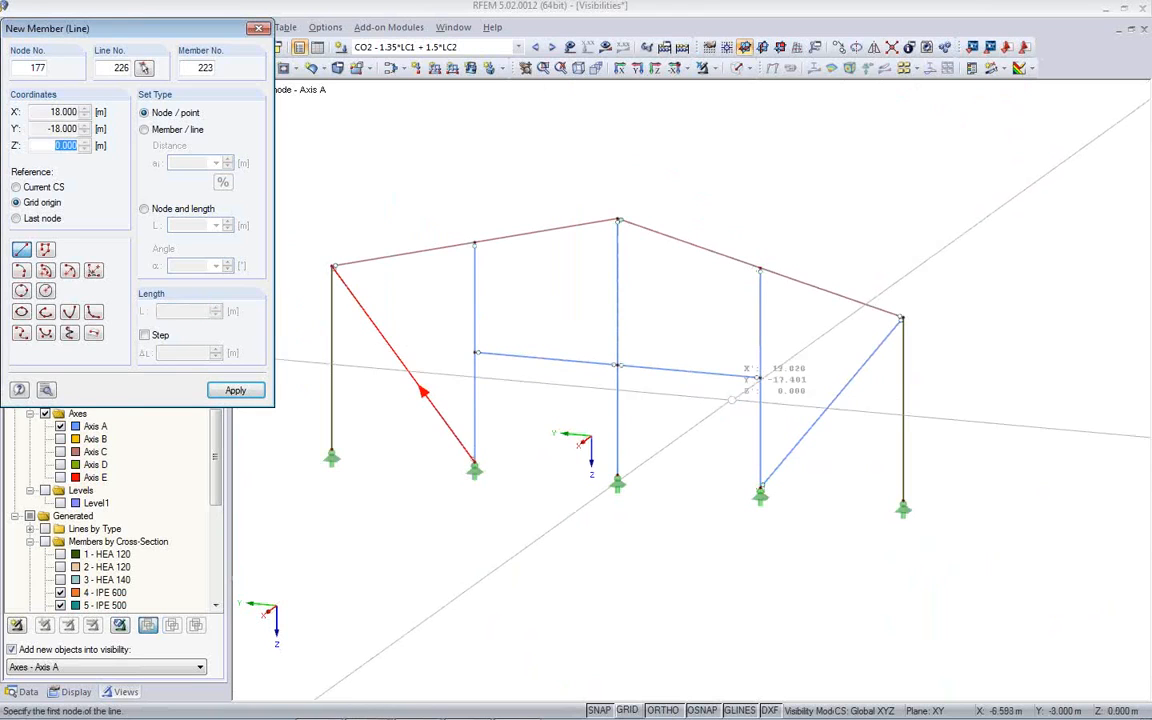
{"action": "key", "text": "Escape"}
{"action": "middle_click_drag", "start_coordinate": [702, 414], "coordinate": [741, 406]}
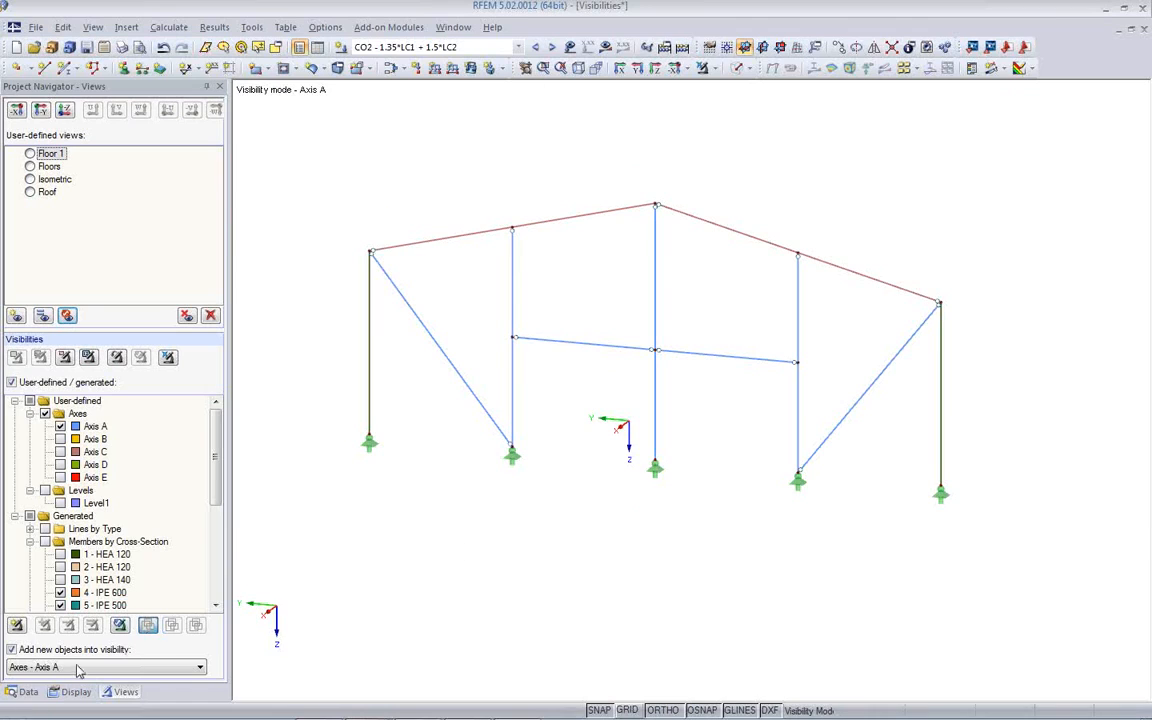
{"action": "scroll", "coordinate": [509, 537], "scroll_direction": "down", "scroll_amount": 1}
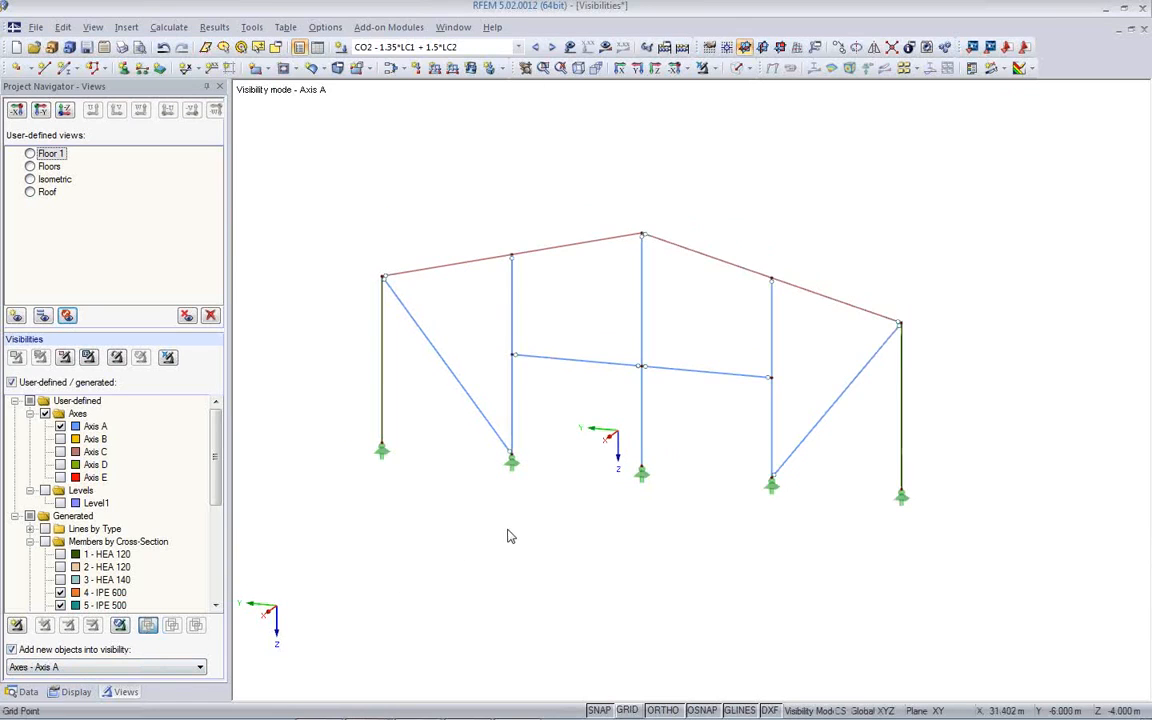
Step: Select load combinations CO1 to CO13 for calculation and run the calculation
{"action": "left_click", "coordinate": [168, 27]}
{"action": "left_click", "coordinate": [197, 98]}
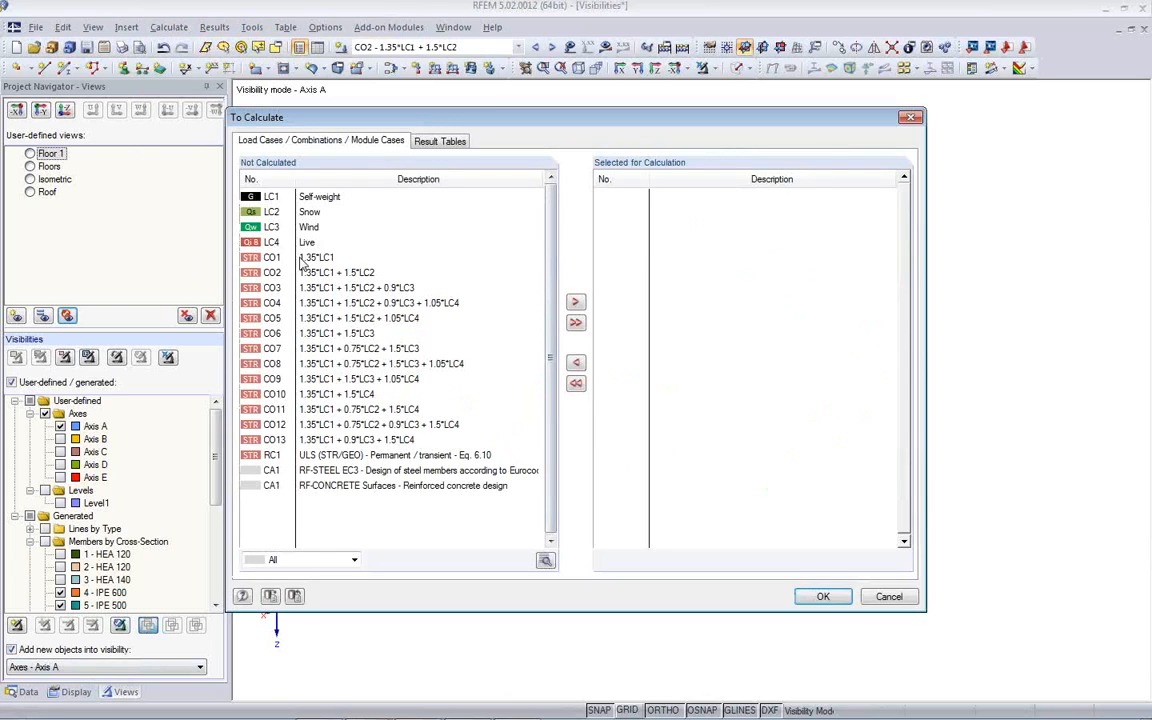
{"action": "left_click", "coordinate": [301, 259]}
{"action": "left_click", "coordinate": [351, 442], "text": "shift"}
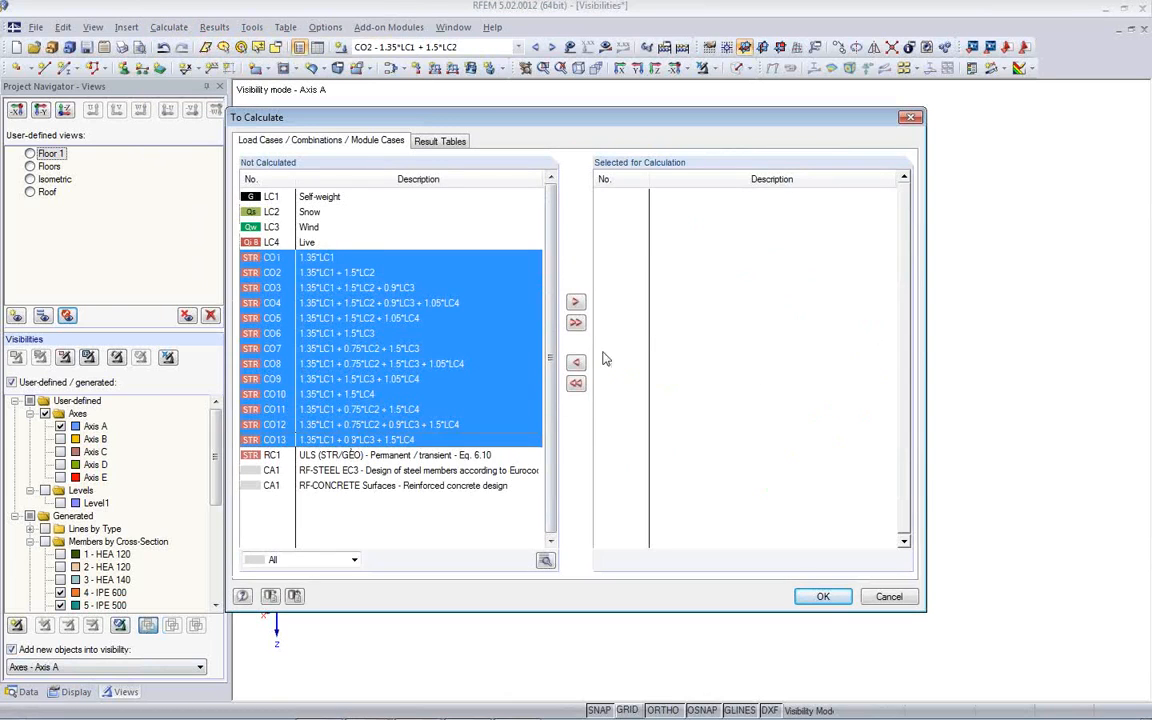
{"action": "left_click", "coordinate": [575, 303]}
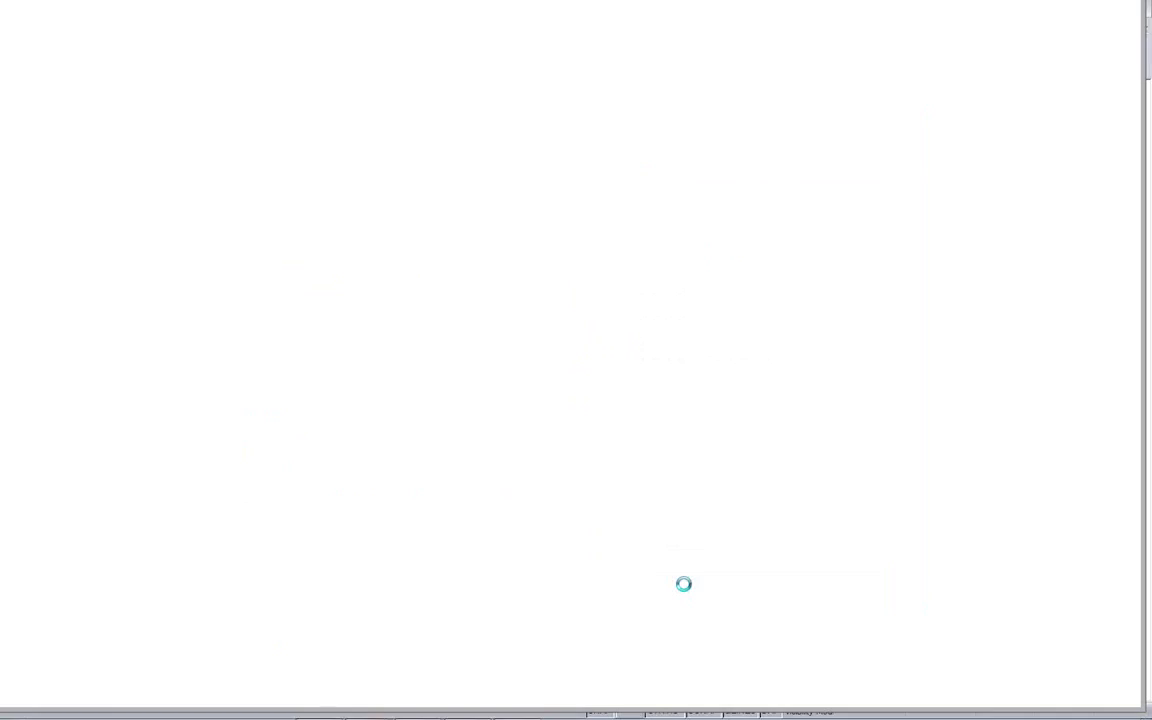
{"action": "key", "text": "Return"}
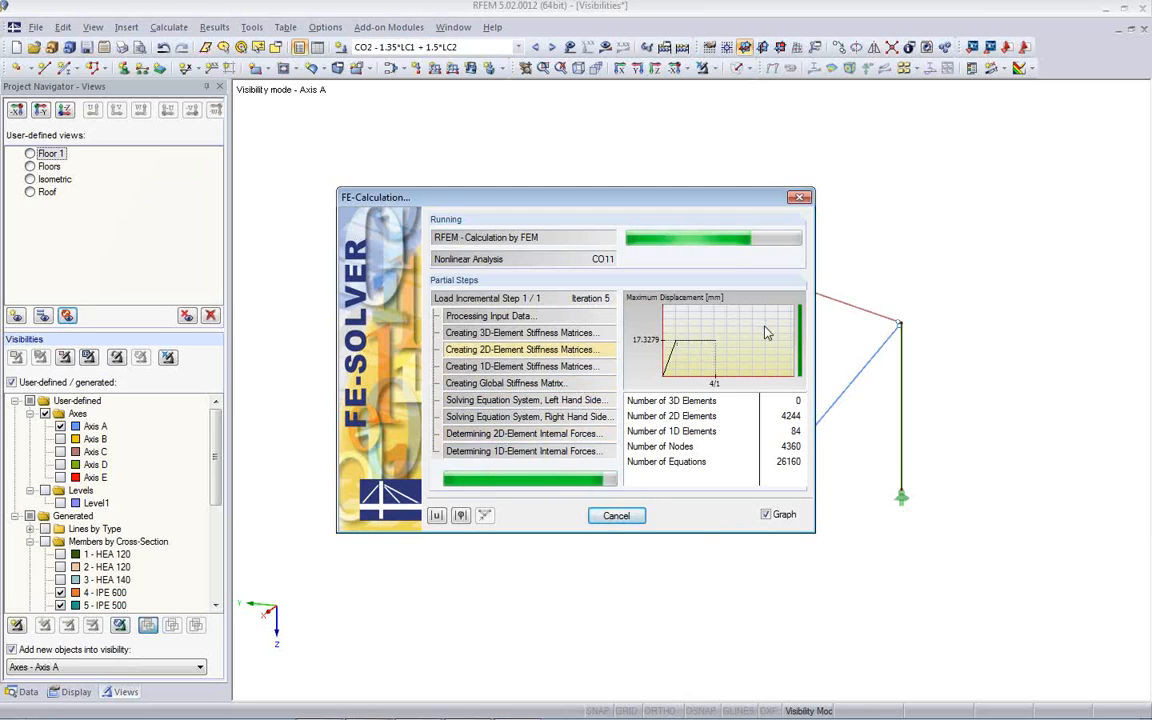
Step: View the solver's iteration calculation diagram and inspect the My moments of the Axis A frame including the new members
{"action": "left_click", "coordinate": [440, 518]}
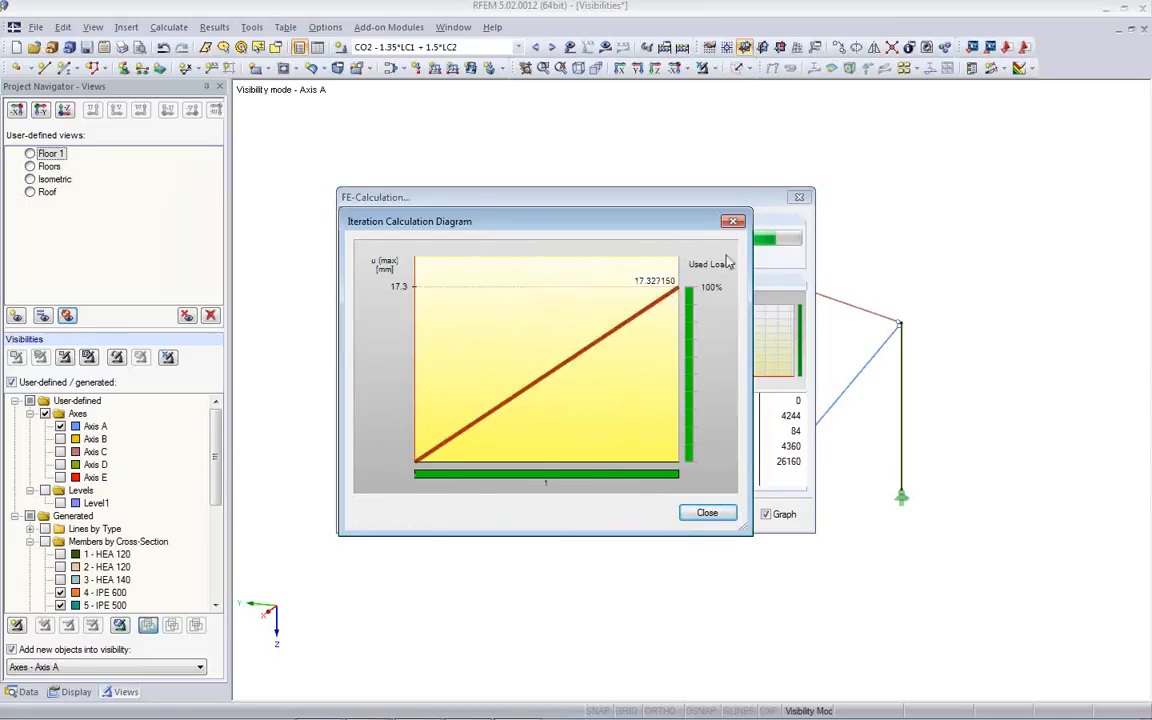
{"action": "left_click", "coordinate": [705, 513]}
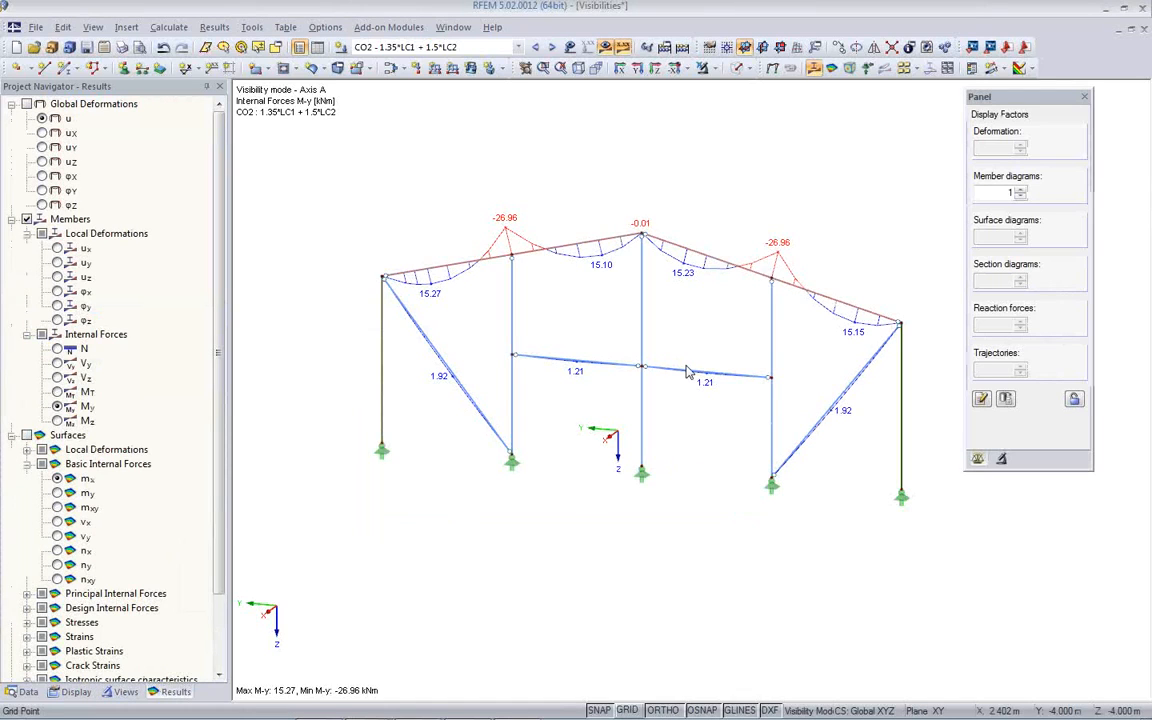
{"action": "scroll", "coordinate": [550, 572], "scroll_direction": "down", "scroll_amount": 2}
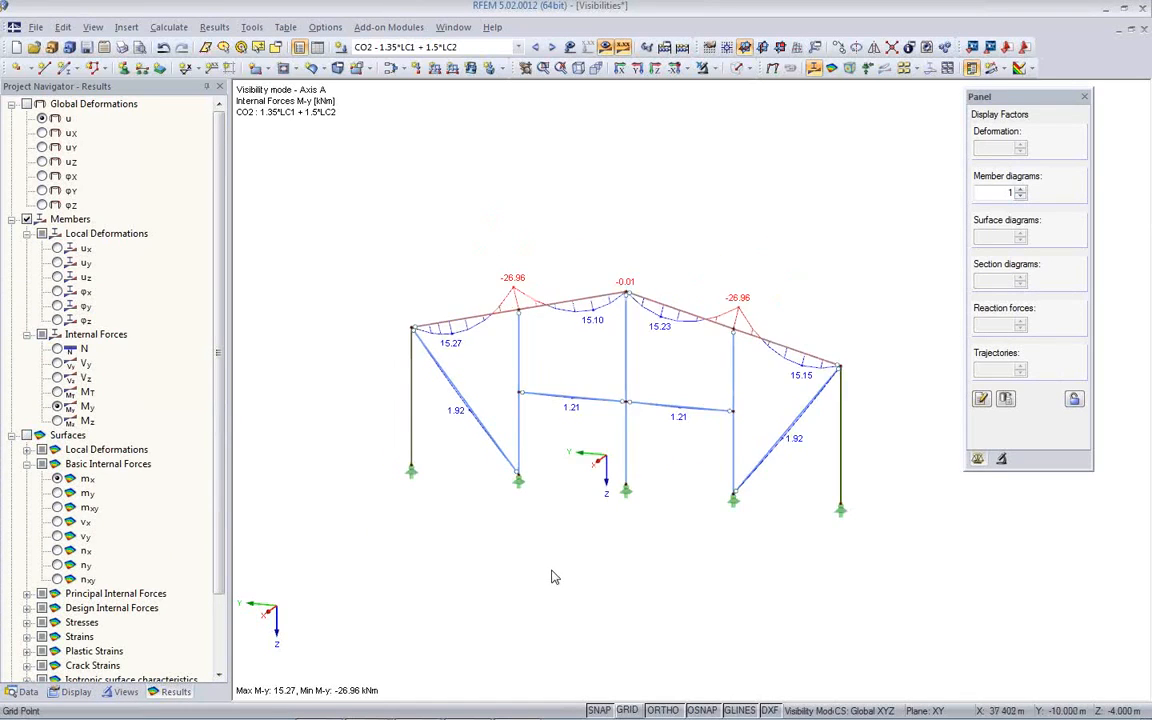
{"action": "scroll", "coordinate": [550, 571], "scroll_direction": "up", "scroll_amount": 1}
{"action": "middle_click_drag", "start_coordinate": [550, 565], "coordinate": [534, 554]}
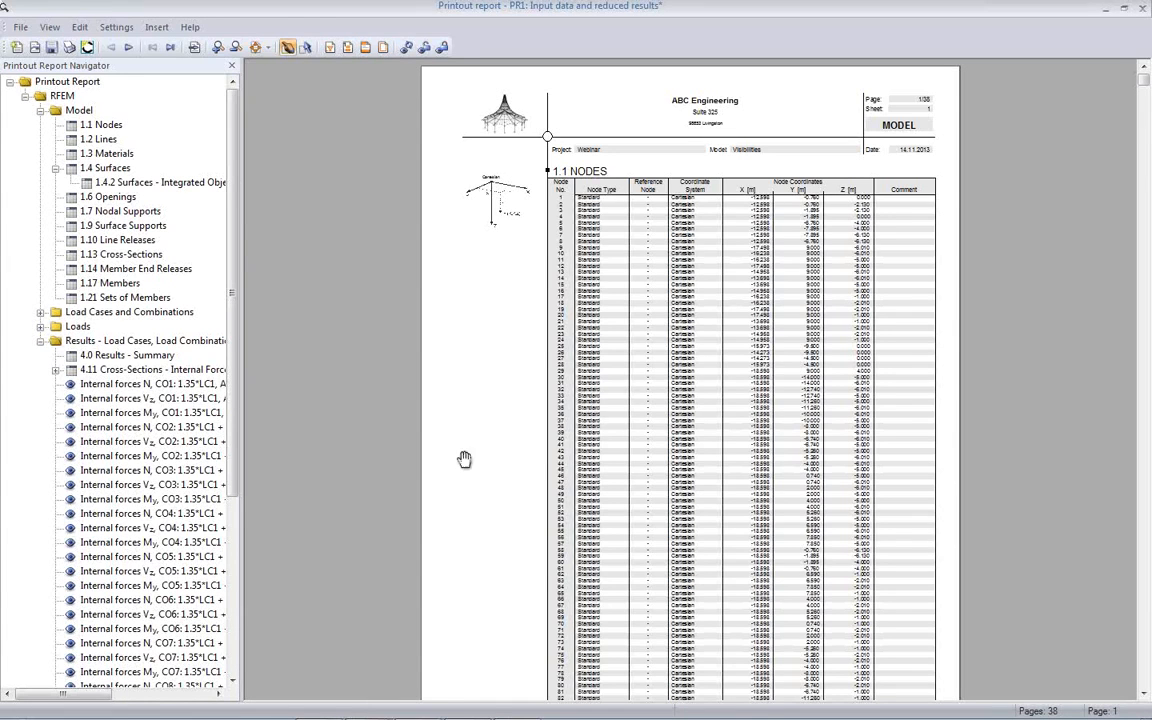
Step: Check the updated internal force graphics for CO1 and CO2 in printout report PR1
{"action": "left_click", "coordinate": [195, 414]}
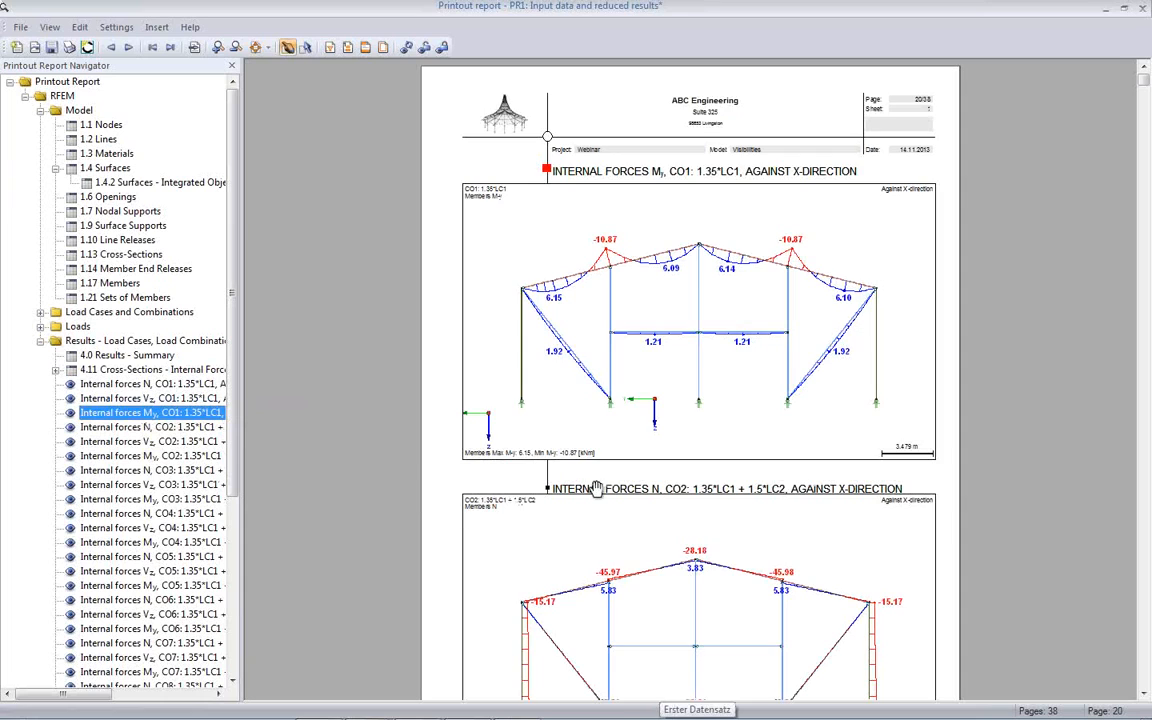
{"action": "scroll", "coordinate": [598, 489], "scroll_direction": "down", "scroll_amount": 3}
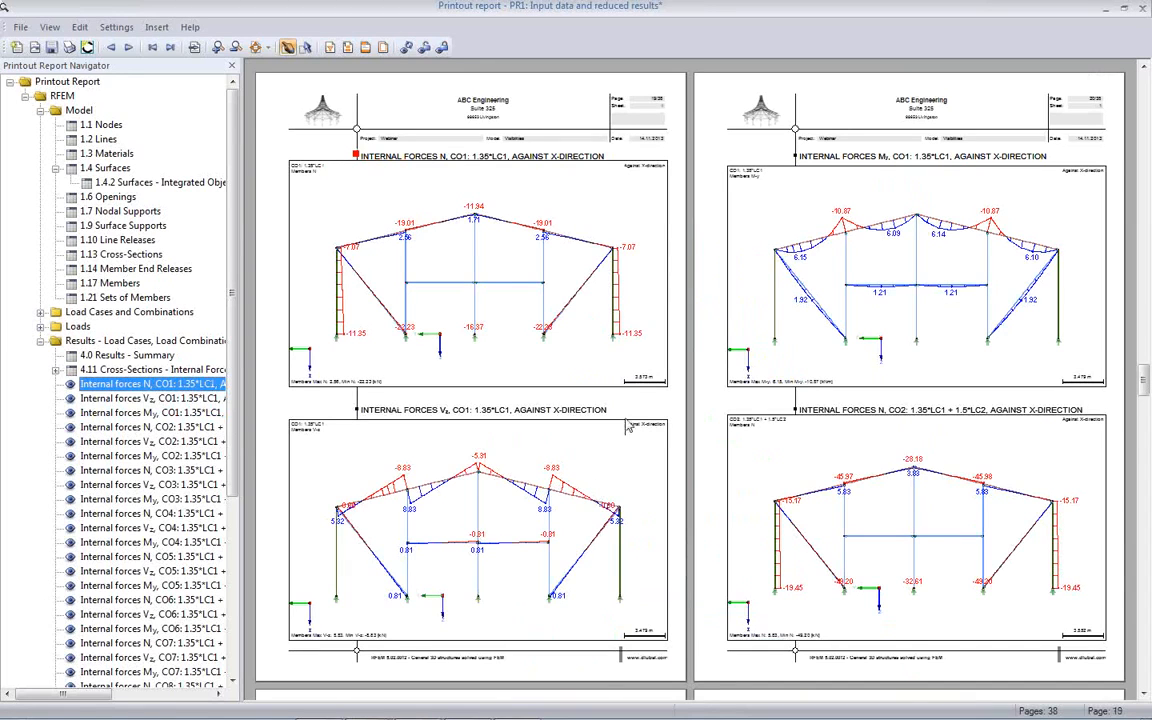
Step: Check the updated internal force graphics for the load combinations after CO2 in the printout report, and the list of entries up to CO13
{"action": "scroll", "coordinate": [652, 427], "scroll_direction": "down", "scroll_amount": 5}
{"action": "scroll", "coordinate": [652, 427], "scroll_direction": "down", "scroll_amount": 10}
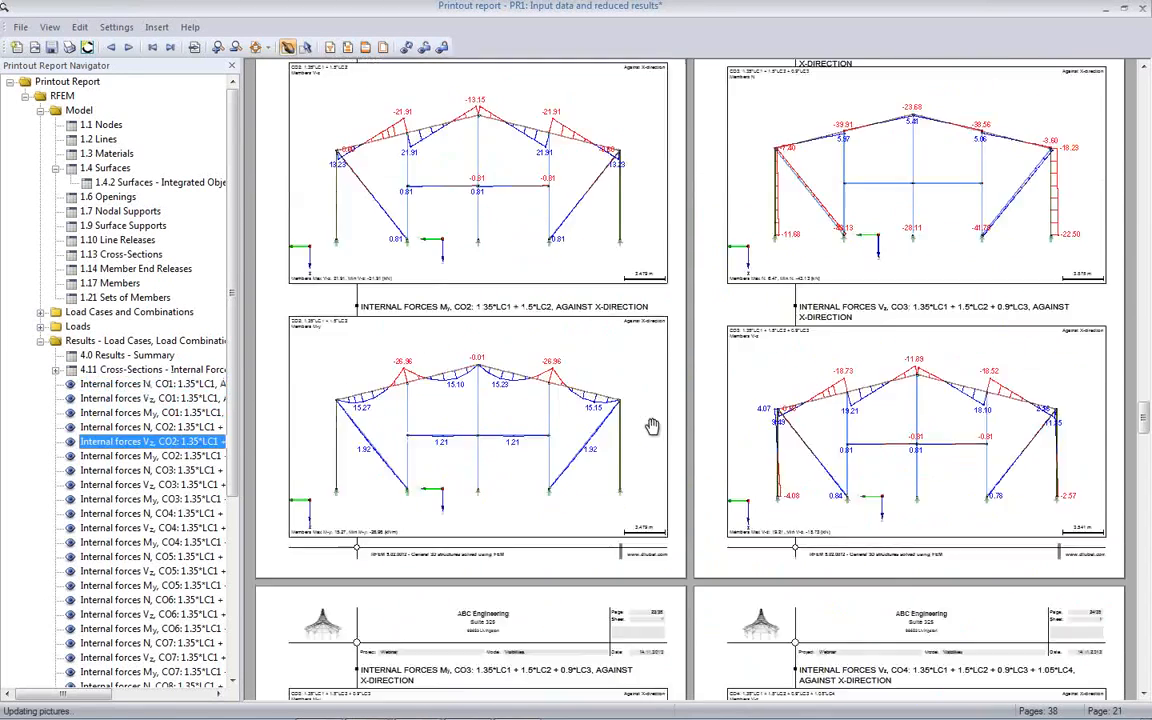
{"action": "scroll", "coordinate": [652, 429], "scroll_direction": "down", "scroll_amount": 5}
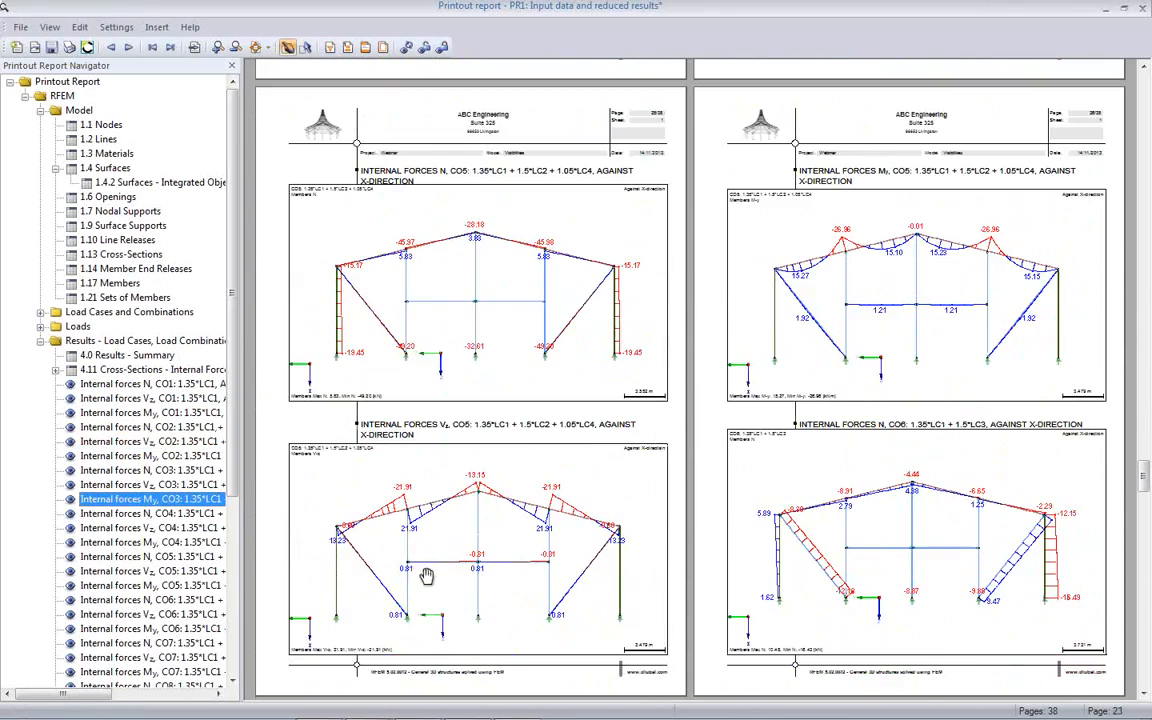
{"action": "scroll", "coordinate": [760, 433], "scroll_direction": "down", "scroll_amount": 2}
{"action": "scroll", "coordinate": [760, 433], "scroll_direction": "down", "scroll_amount": 8}
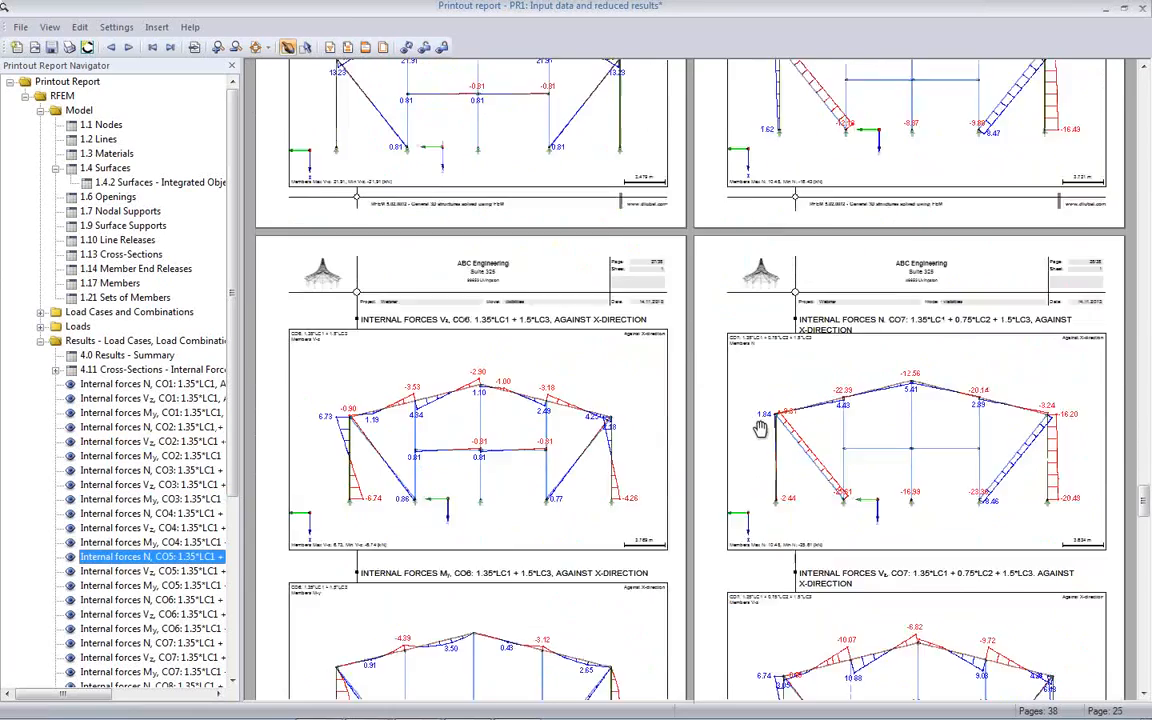
{"action": "scroll", "coordinate": [760, 433], "scroll_direction": "down", "scroll_amount": 8}
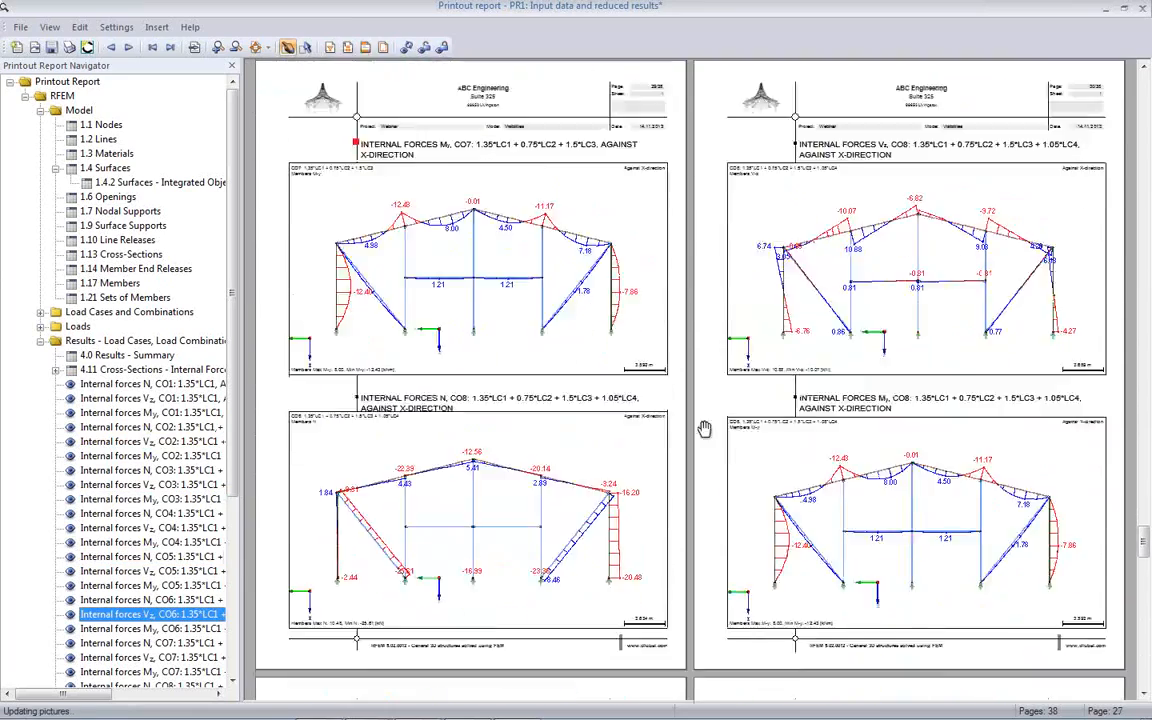
{"action": "scroll", "coordinate": [690, 472], "scroll_direction": "down", "scroll_amount": 4}
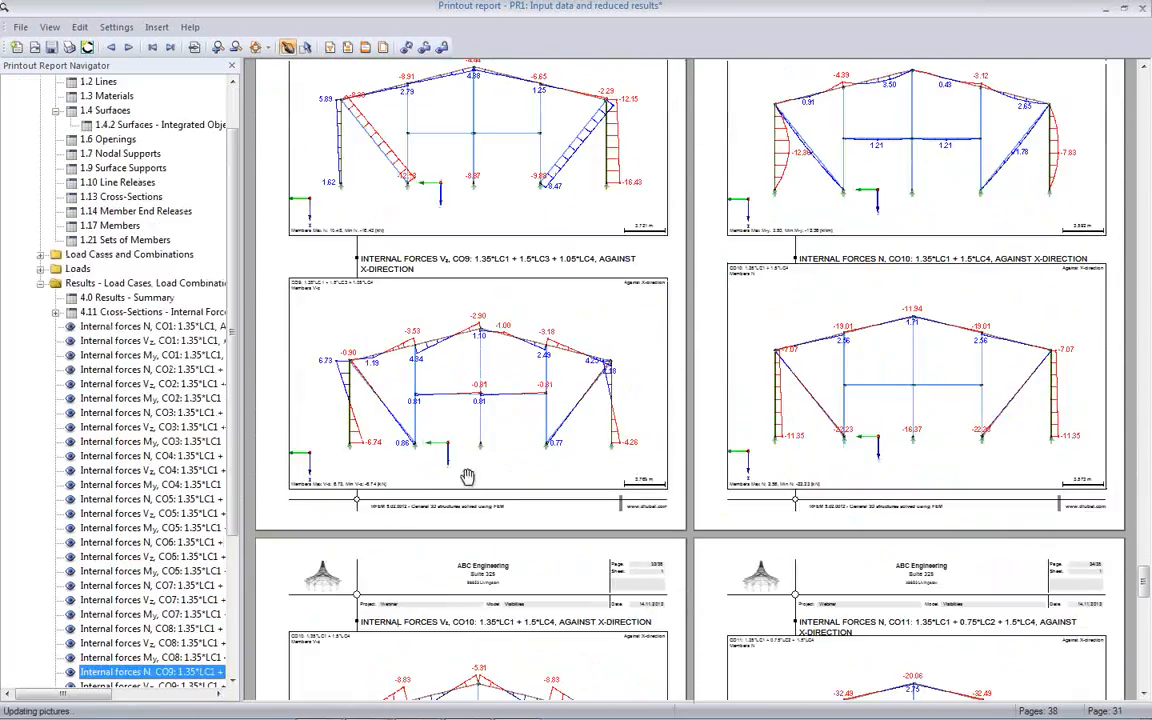
{"action": "left_click_drag", "start_coordinate": [229, 405], "coordinate": [228, 594]}
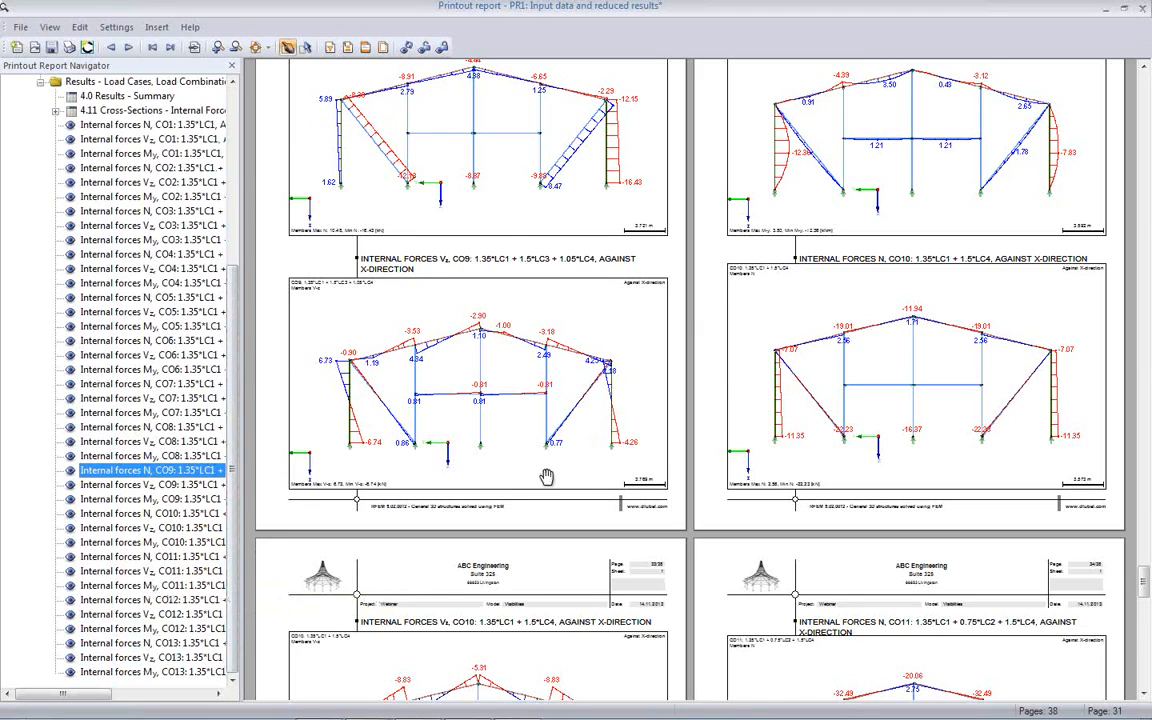
Step: Close the printout report and save its changes
{"action": "left_click", "coordinate": [1143, 12]}
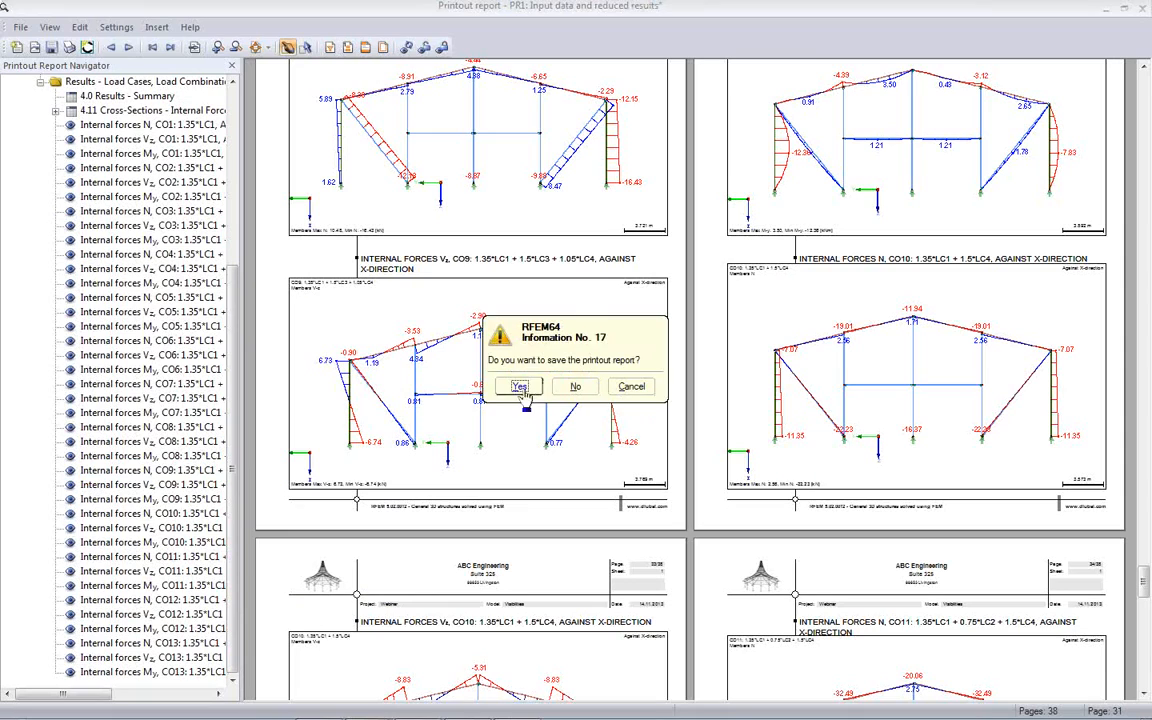
{"action": "left_click", "coordinate": [522, 387]}
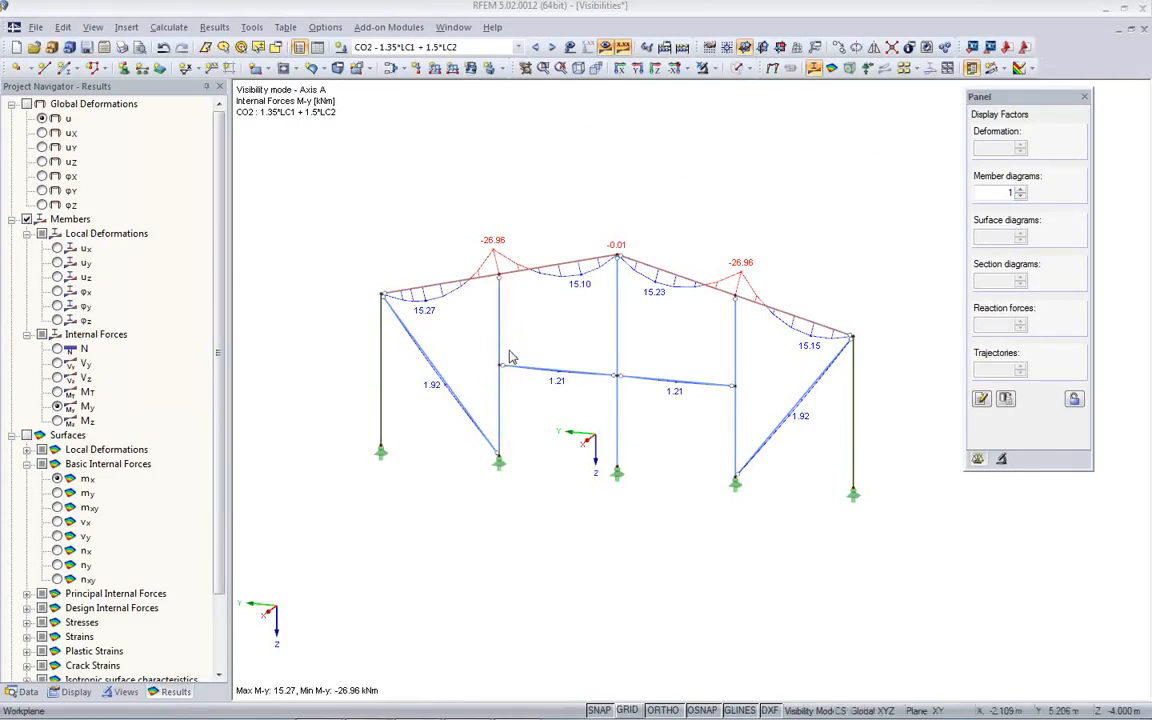
Step: Hide the results and examine the FE mesh settings without changing them
{"action": "scroll", "coordinate": [514, 411], "scroll_direction": "up", "scroll_amount": 4}
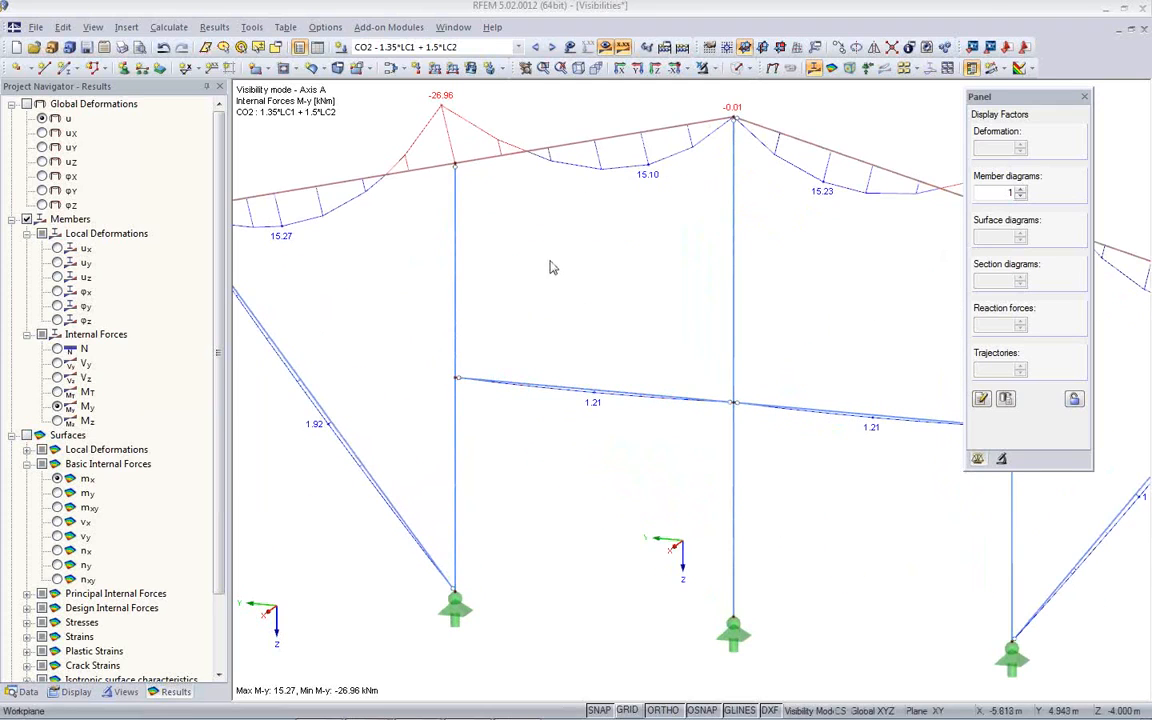
{"action": "left_click", "coordinate": [606, 49]}
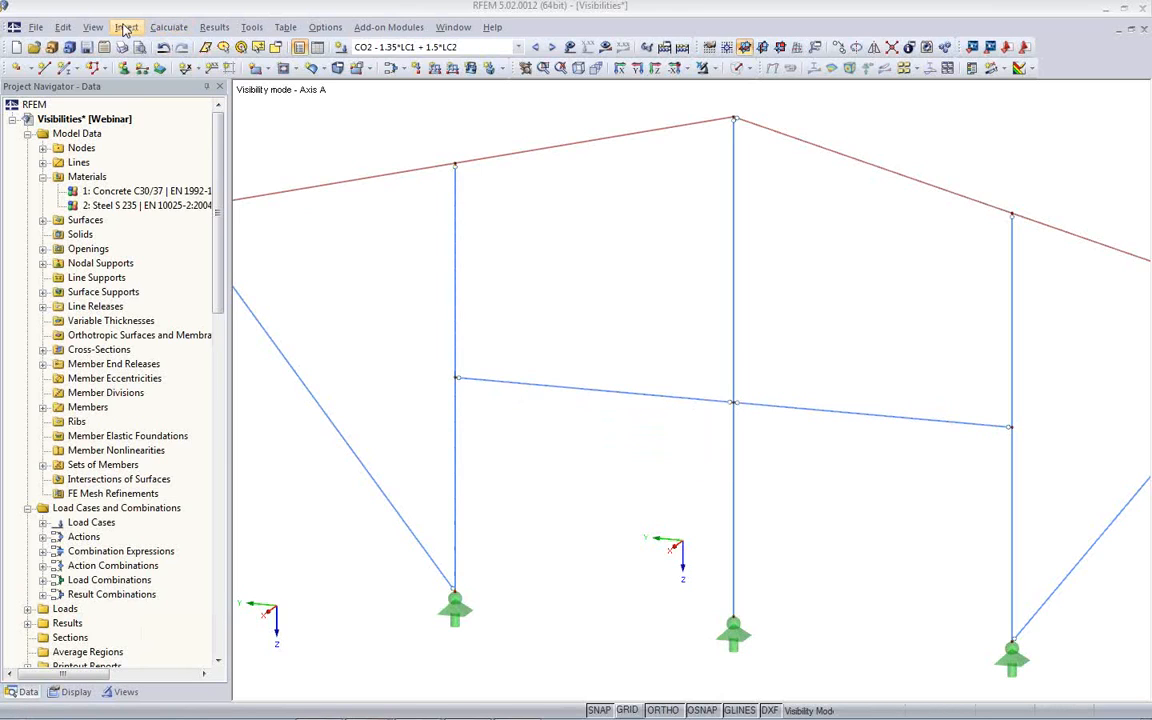
{"action": "left_click", "coordinate": [168, 27]}
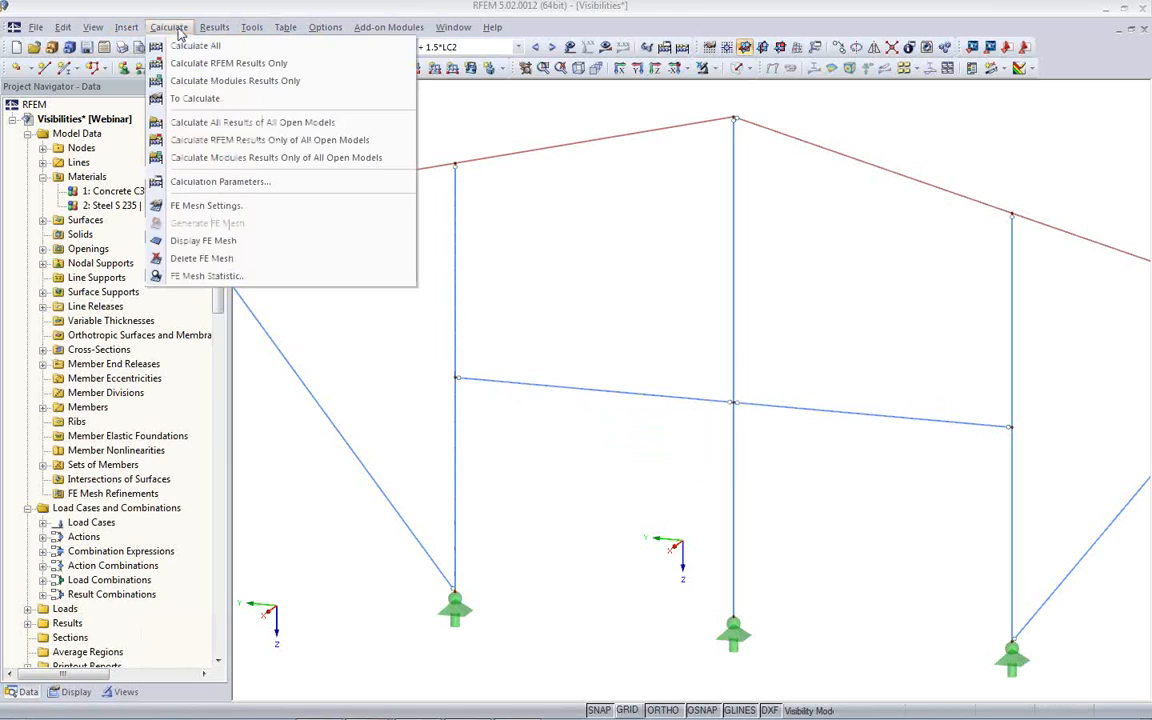
{"action": "left_click", "coordinate": [210, 206]}
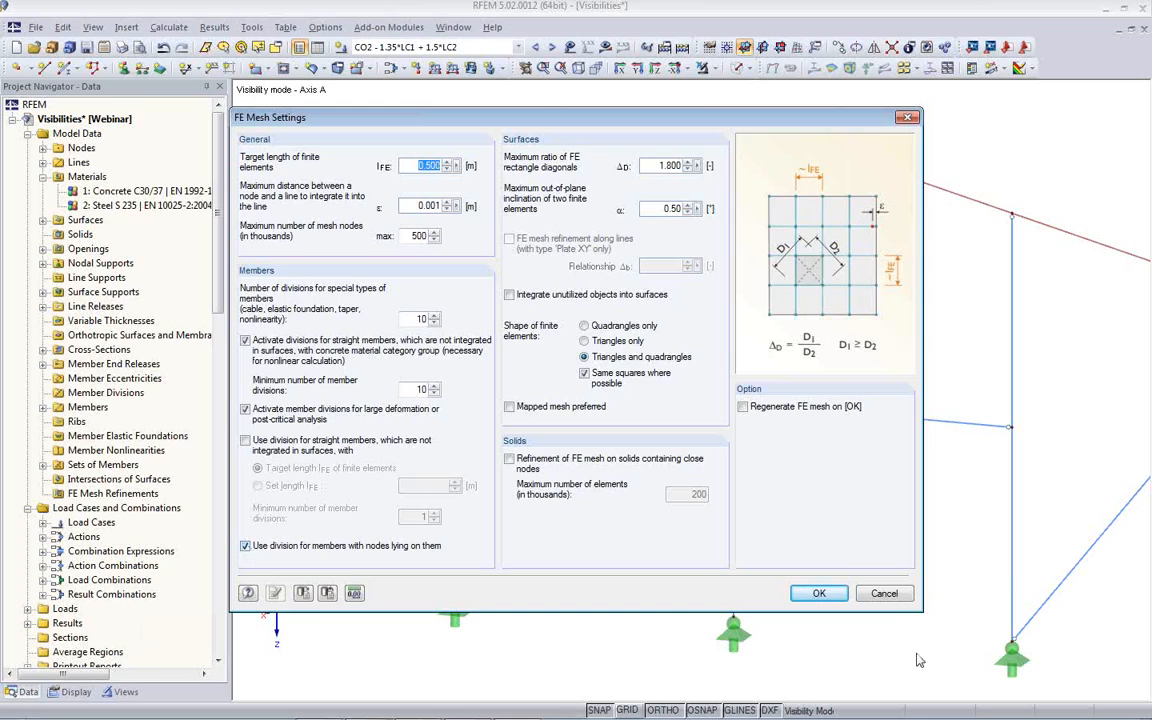
{"action": "left_click", "coordinate": [886, 595]}
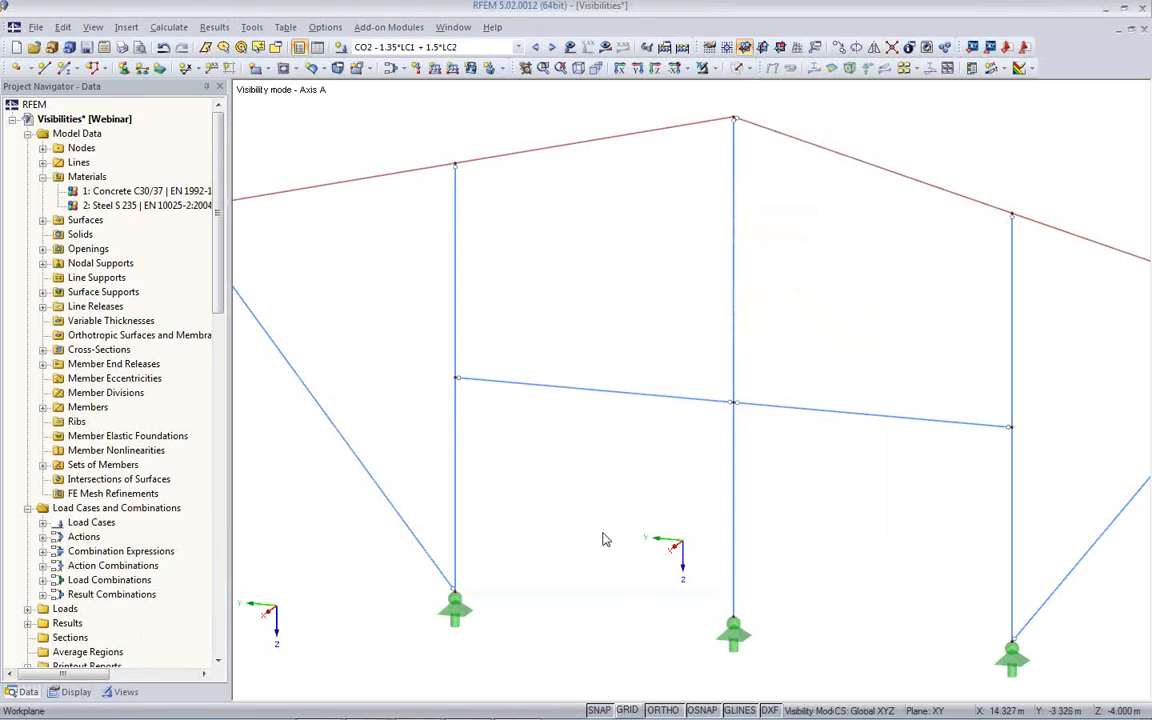
Step: Turn on Auto Connect Lines/Members and check the option's state
{"action": "right_click", "coordinate": [574, 314]}
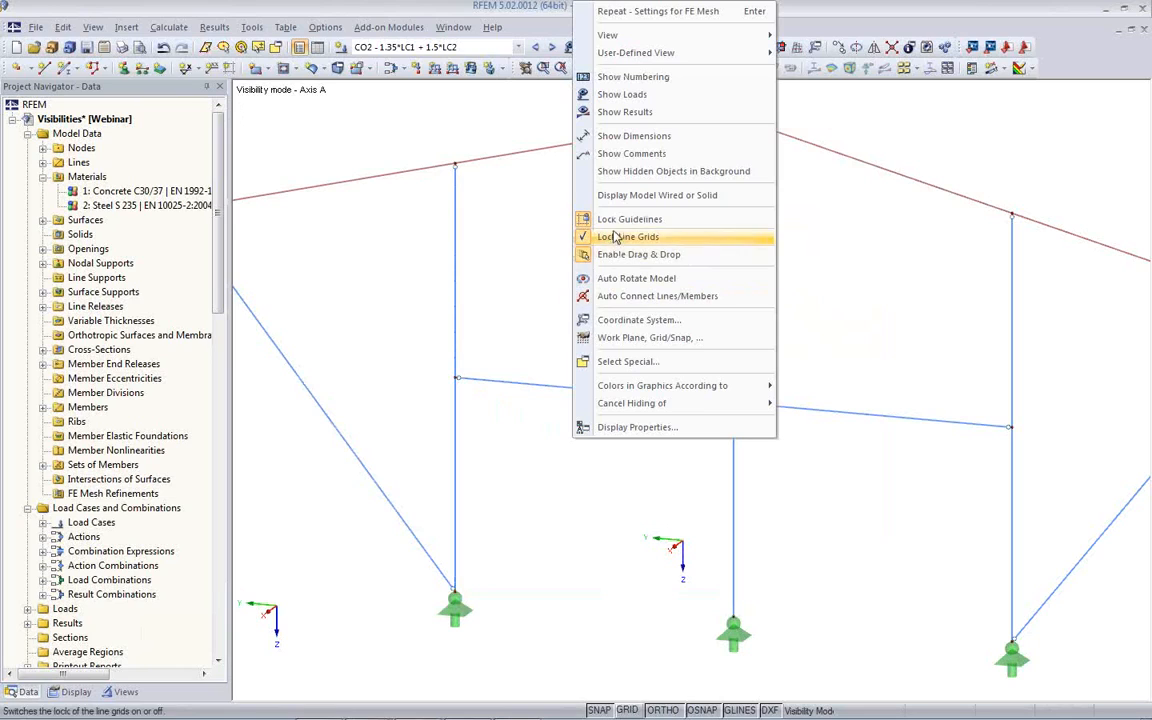
{"action": "left_click", "coordinate": [598, 307]}
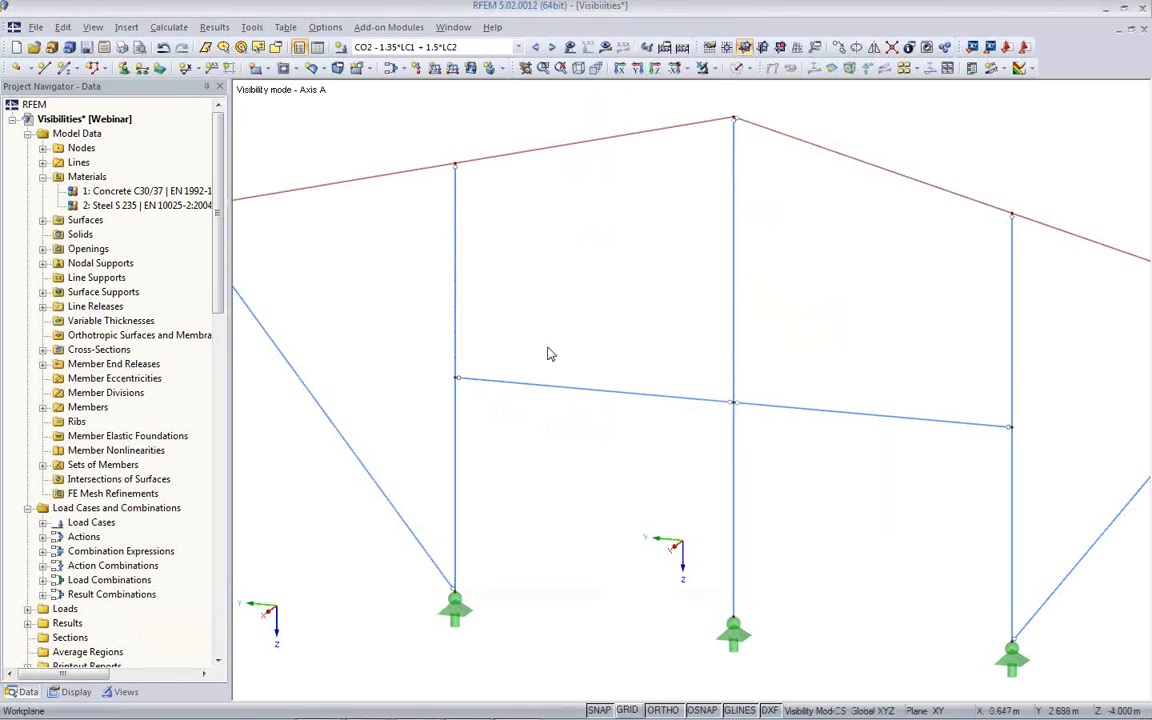
{"action": "right_click", "coordinate": [569, 314]}
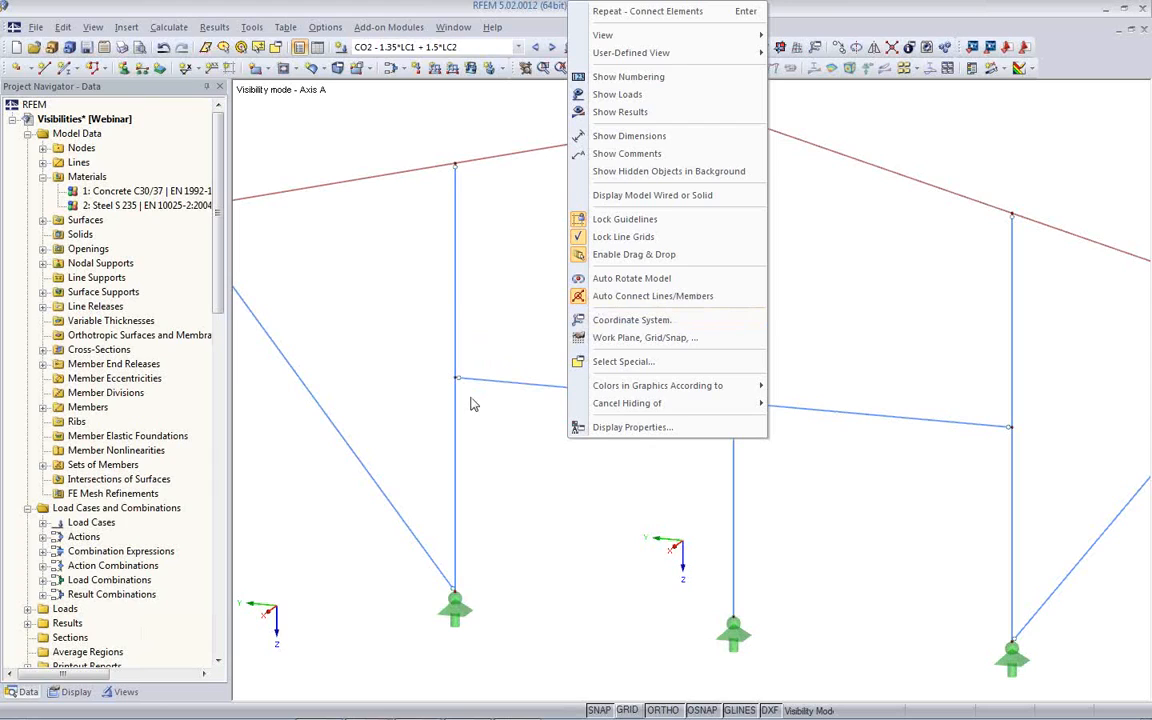
{"action": "left_click", "coordinate": [519, 437]}
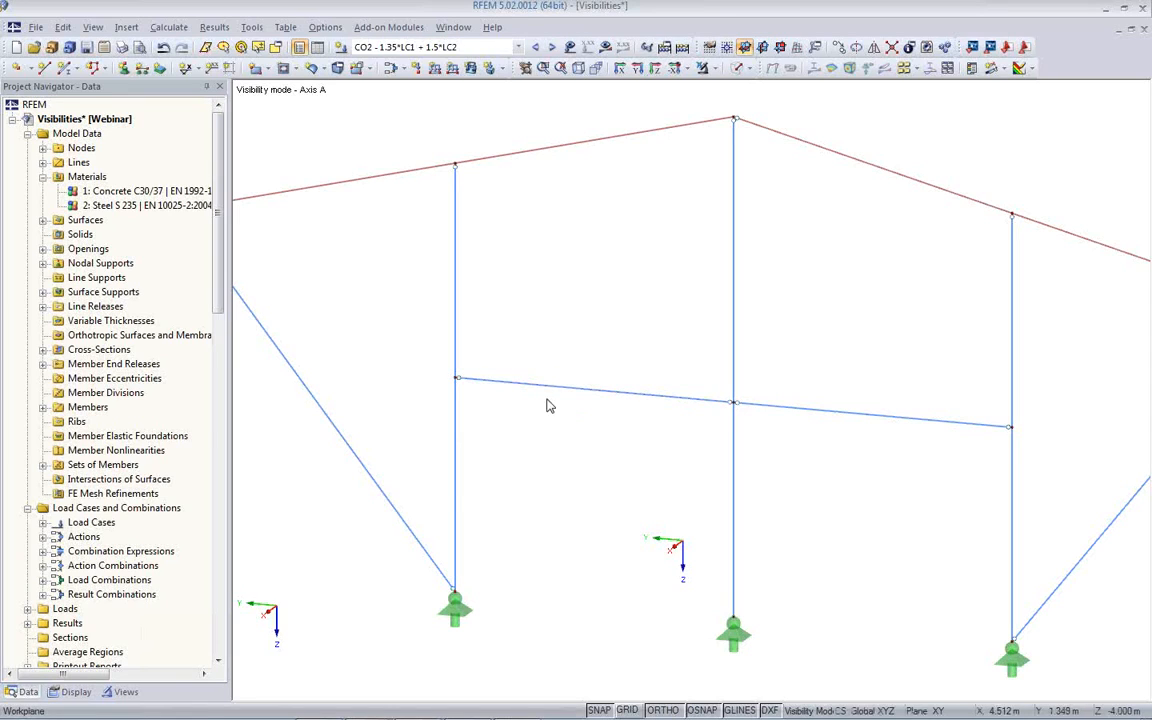
Step: Try to move the horizontal member between the second and central columns, and decline deleting the results
{"action": "mouse_move", "coordinate": [545, 395]}
{"action": "double_click", "coordinate": [529, 385]}
{"action": "left_click_drag", "start_coordinate": [531, 391], "coordinate": [519, 328]}
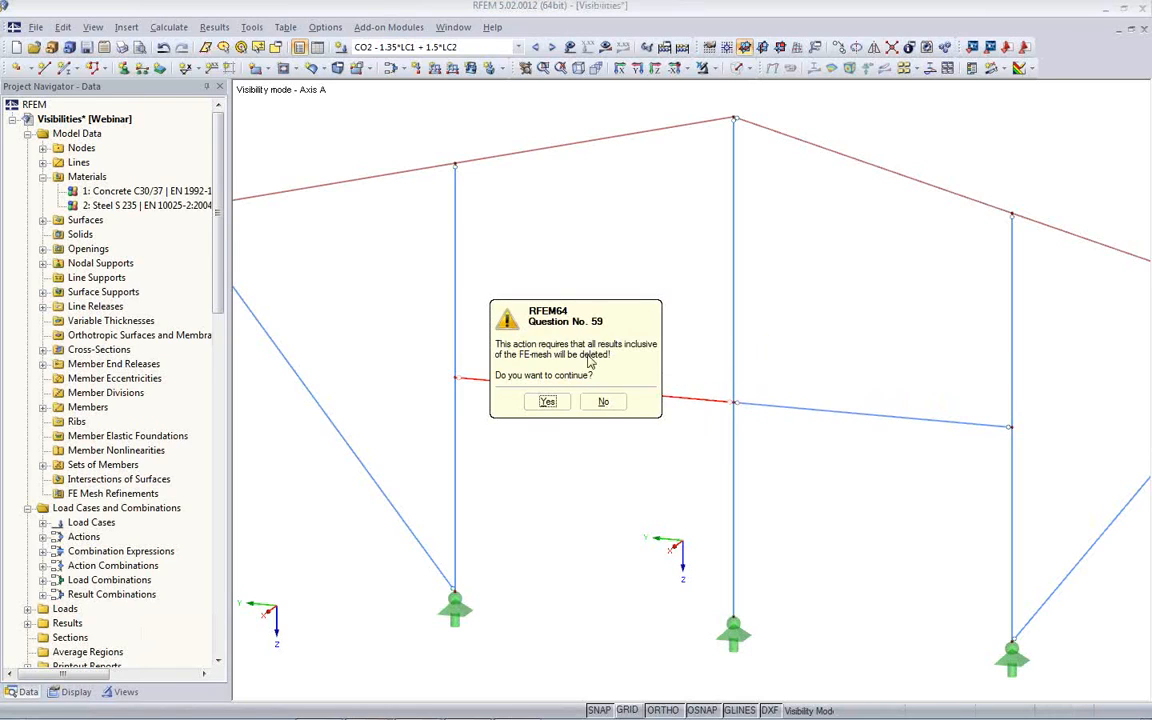
{"action": "left_click", "coordinate": [602, 402]}
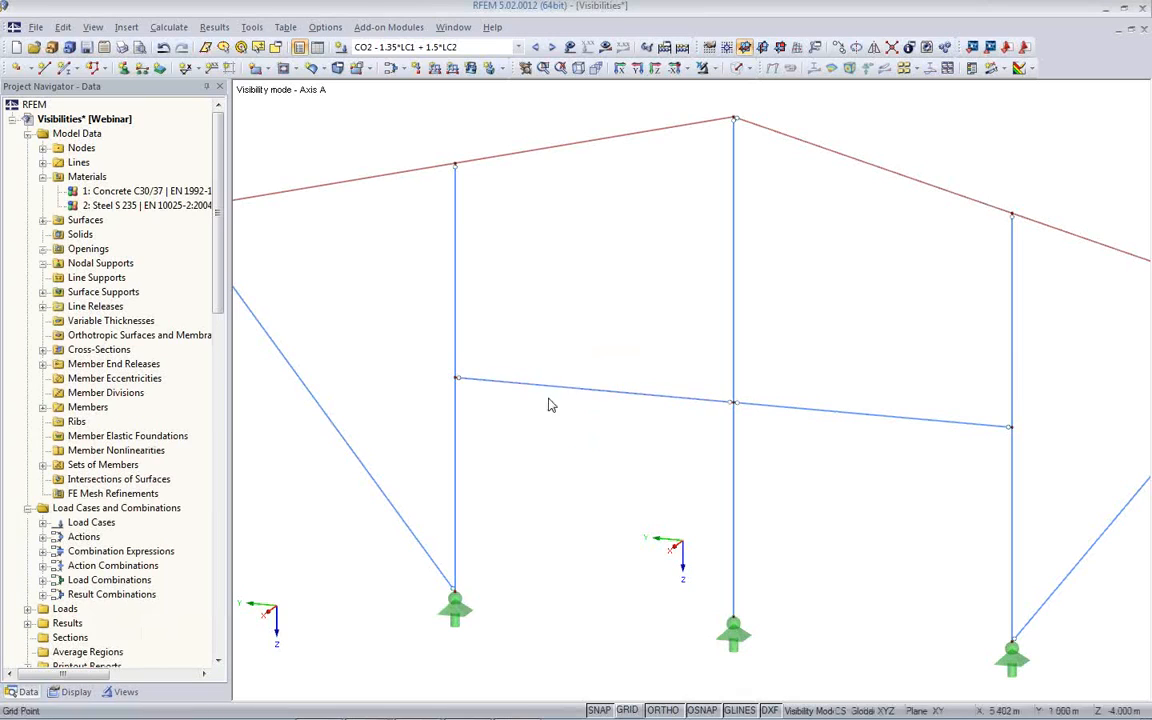
Step: Disable drag and drop of model objects and test it on the horizontal member beside the second column
{"action": "left_click", "coordinate": [516, 384]}
{"action": "mouse_move", "coordinate": [505, 391]}
{"action": "right_click", "coordinate": [546, 329]}
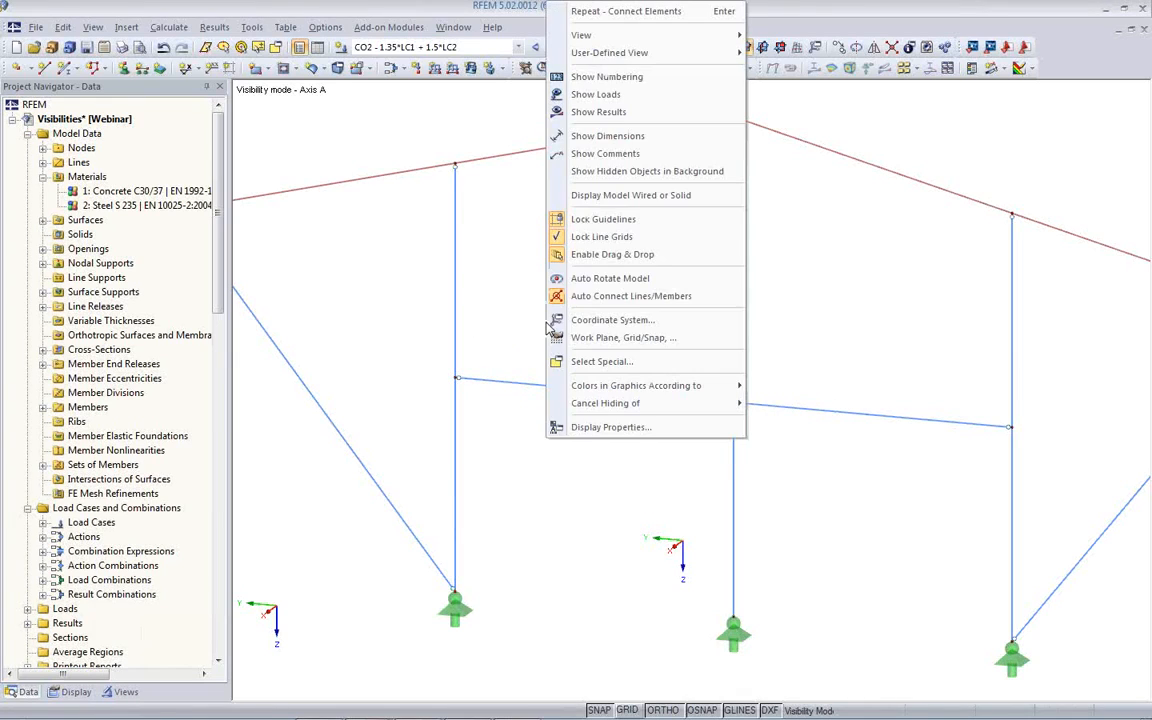
{"action": "left_click", "coordinate": [556, 258]}
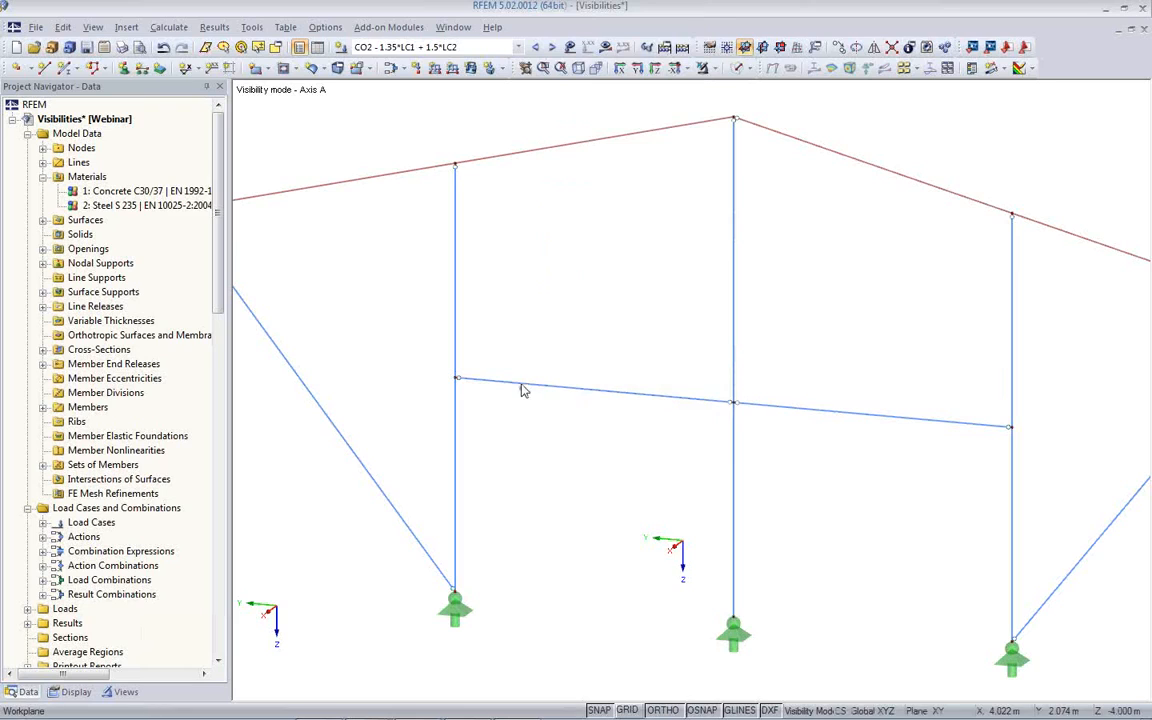
{"action": "left_click", "coordinate": [490, 381]}
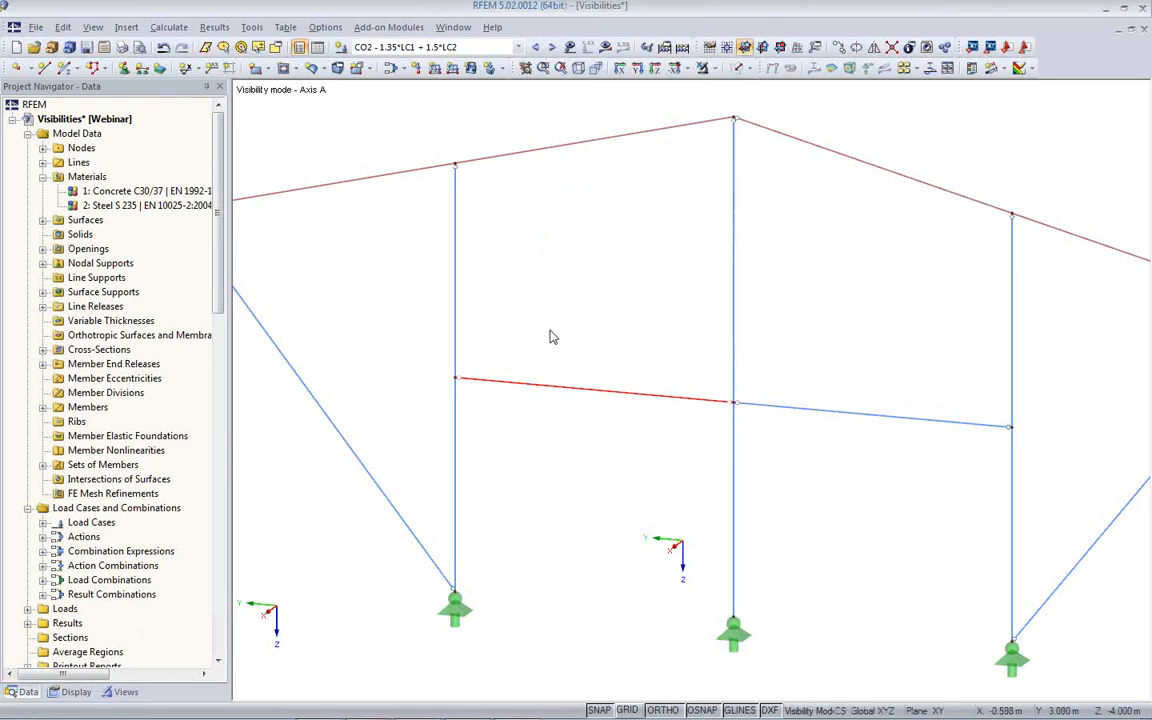
Step: Re-enable drag and drop, check the option's state and clear the member selection
{"action": "right_click", "coordinate": [548, 337]}
{"action": "left_click", "coordinate": [572, 254]}
{"action": "right_click", "coordinate": [550, 282]}
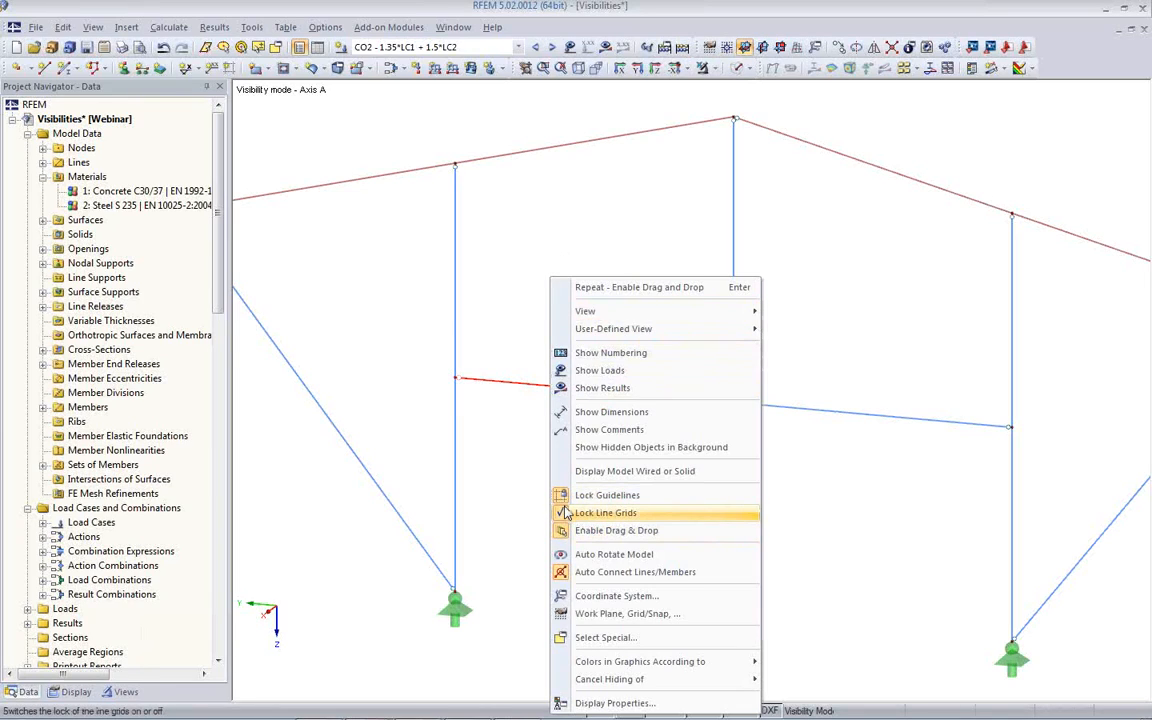
{"action": "left_click", "coordinate": [493, 489]}
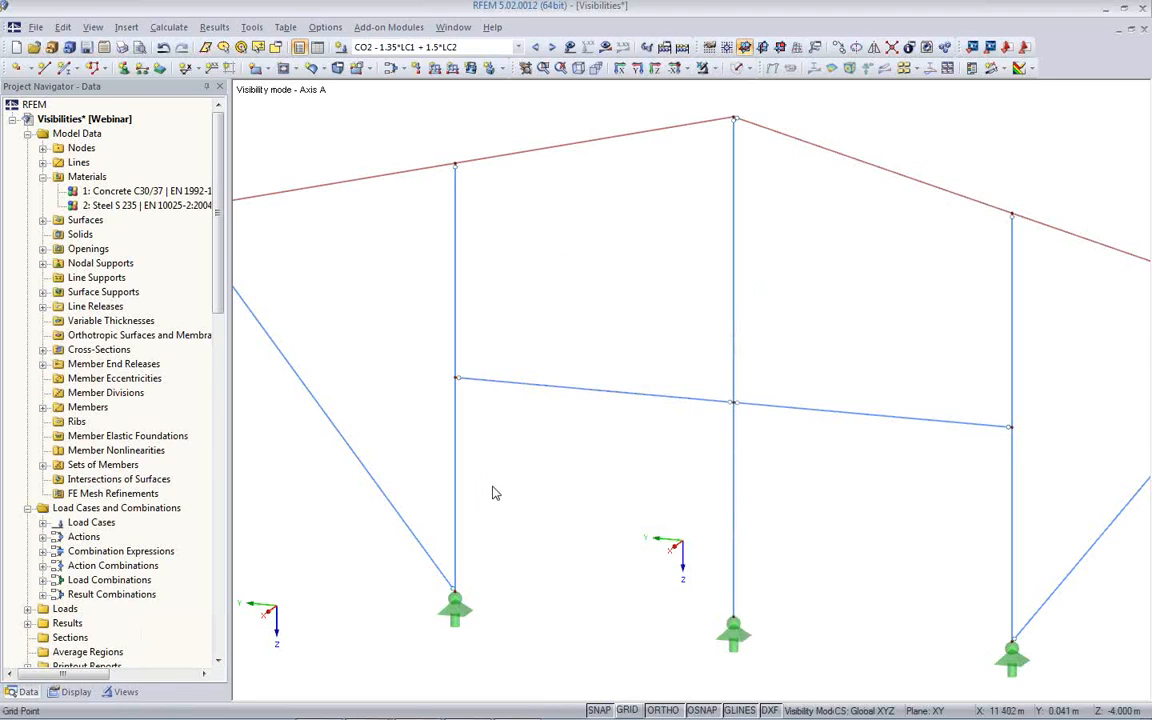
{"action": "scroll", "coordinate": [518, 489], "scroll_direction": "down", "scroll_amount": 2}
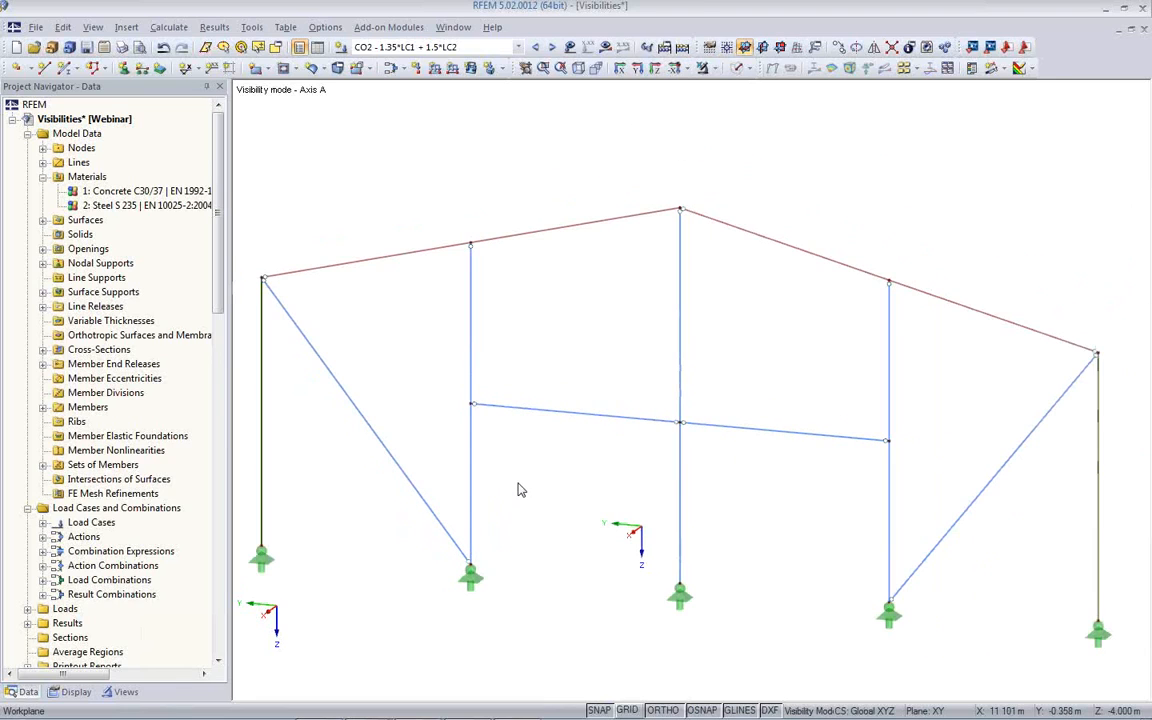
{"action": "right_click", "coordinate": [581, 345]}
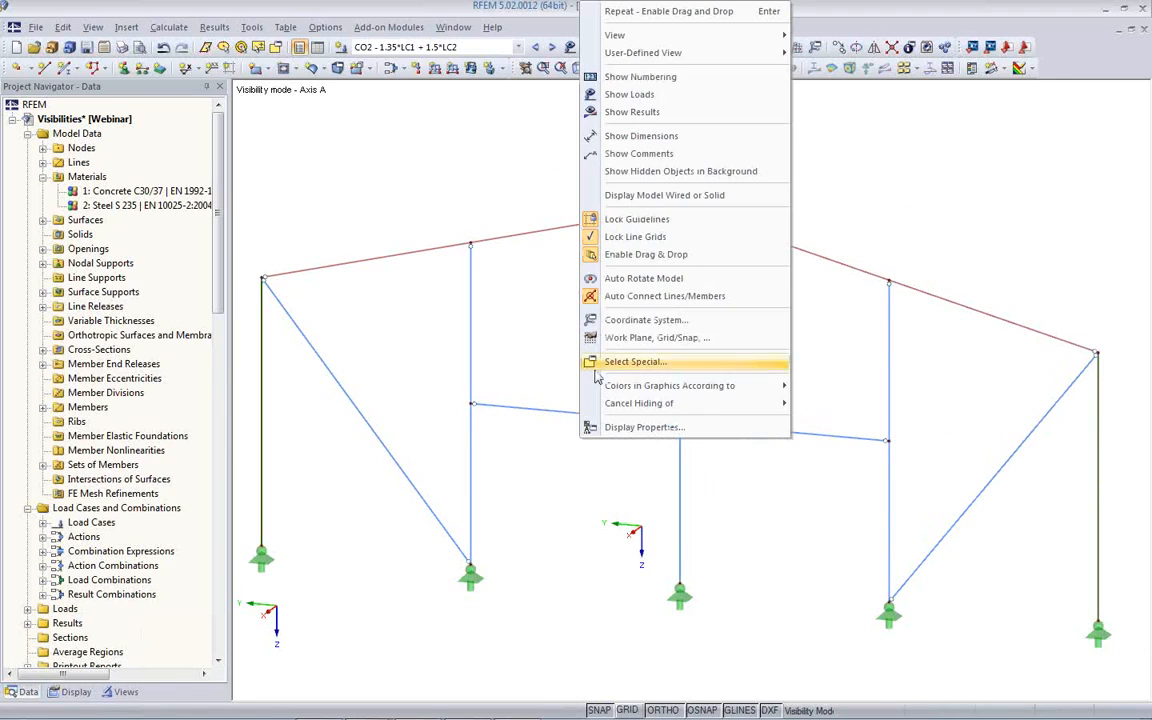
{"action": "left_click", "coordinate": [534, 316]}
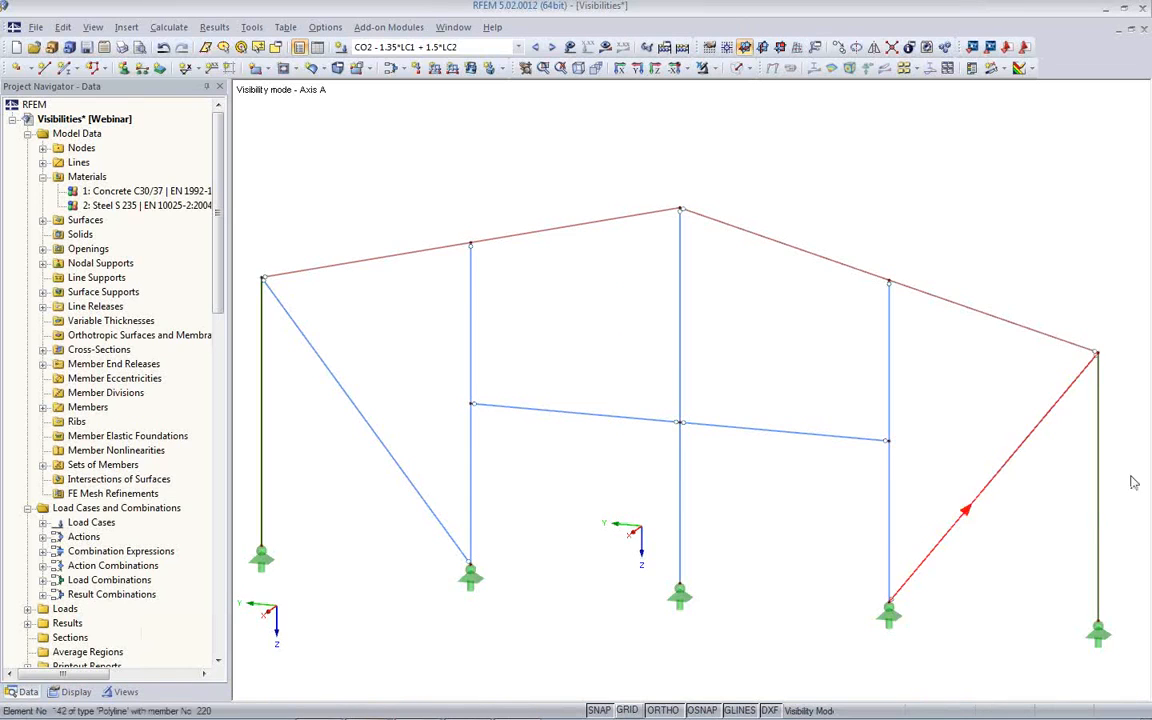
Step: Leave the Axis A visibility so the whole model is shown, and switch the display to solid rendering
{"action": "left_click", "coordinate": [702, 69]}
{"action": "middle_click_drag", "start_coordinate": [681, 388], "coordinate": [406, 411], "text": "ctrl"}
{"action": "scroll", "coordinate": [445, 411], "scroll_direction": "down", "scroll_amount": 5}
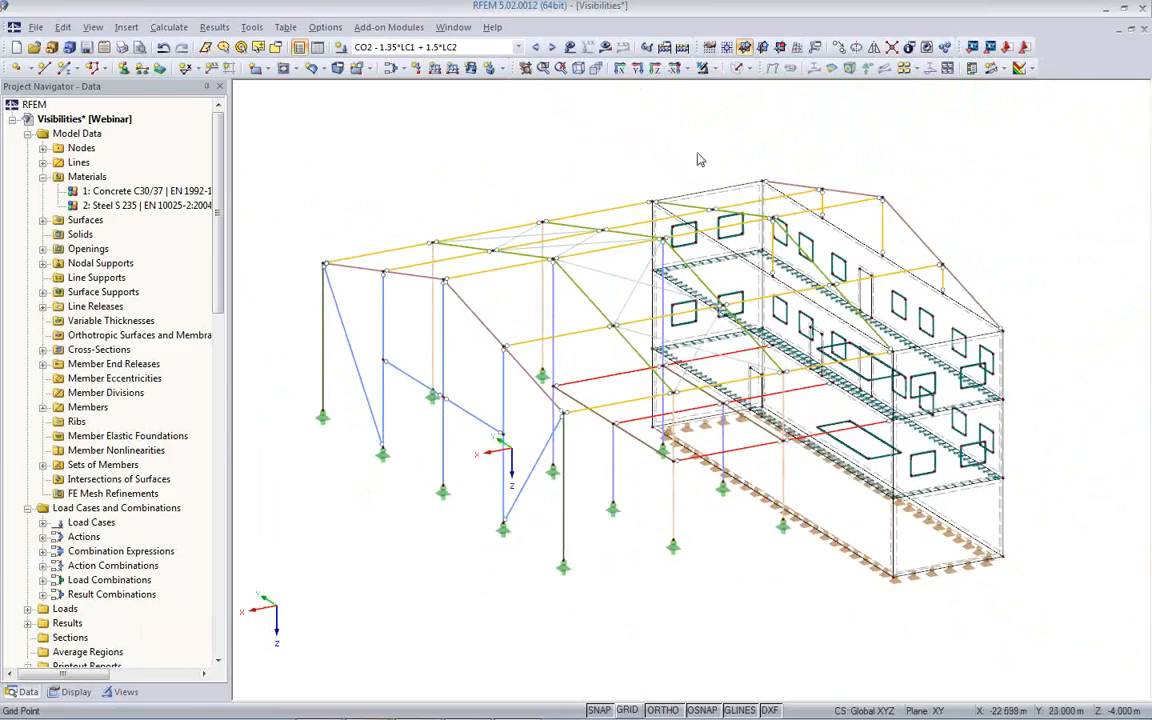
{"action": "middle_click_drag", "start_coordinate": [697, 327], "coordinate": [664, 340], "text": "ctrl"}
{"action": "left_click", "coordinate": [737, 69]}
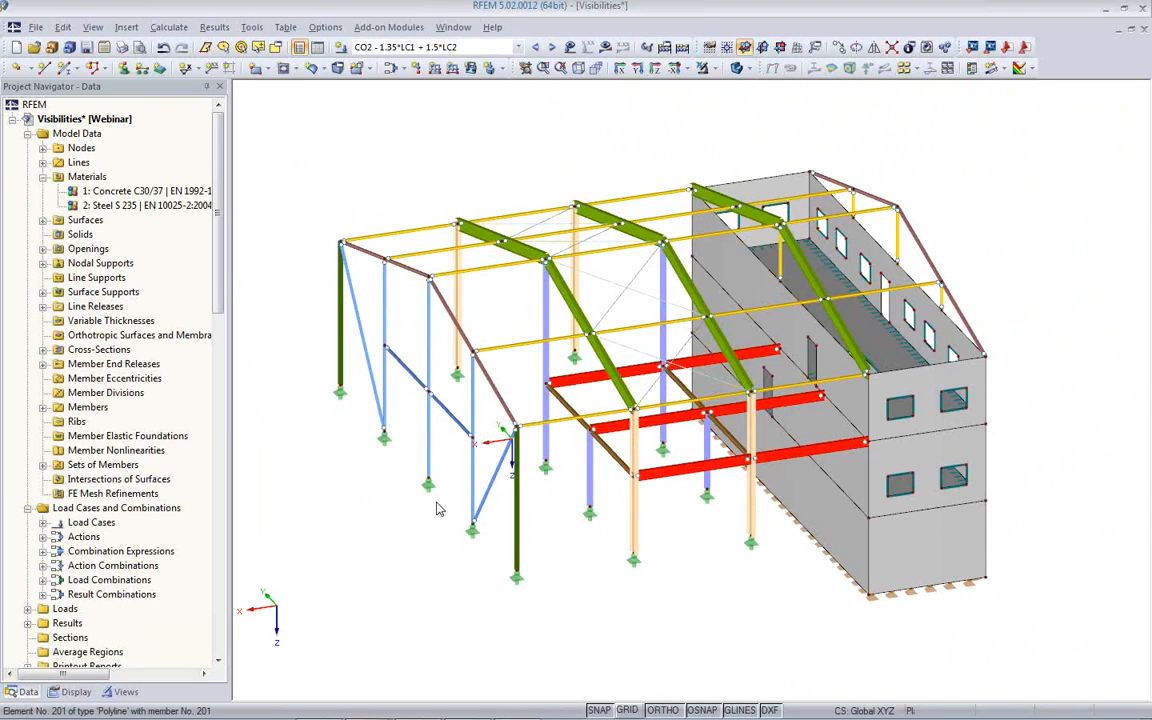
{"action": "left_click", "coordinate": [128, 28]}
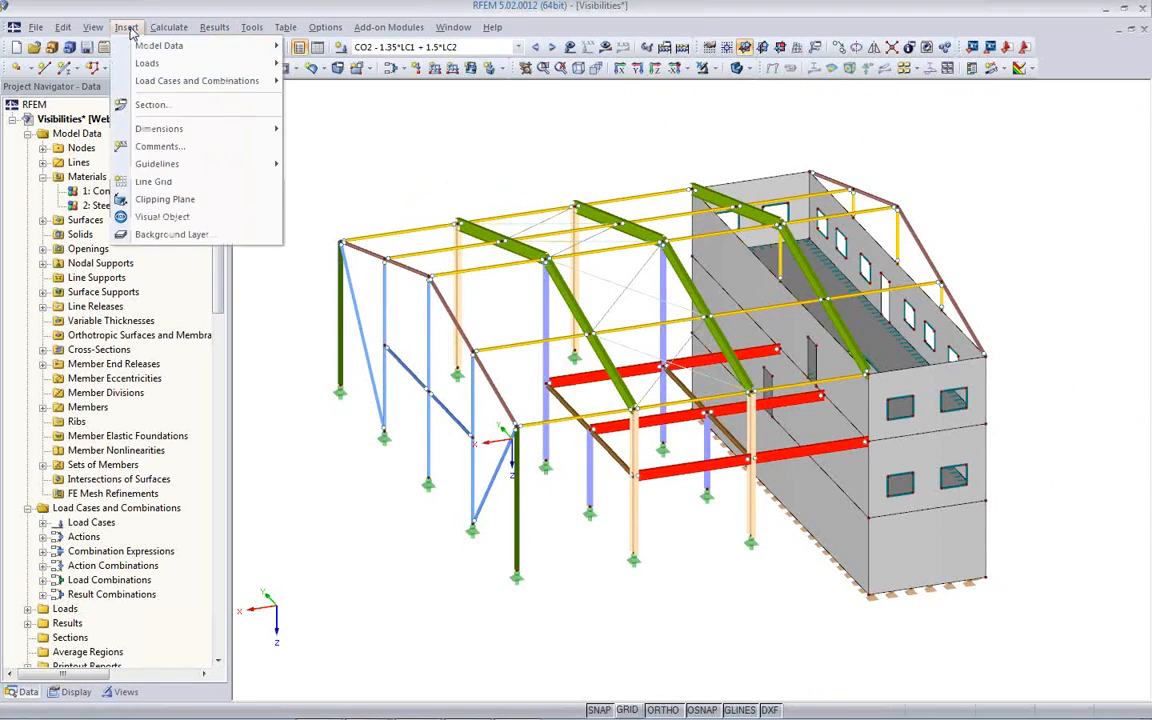
{"action": "mouse_move", "coordinate": [127, 166]}
{"action": "left_click", "coordinate": [557, 129]}
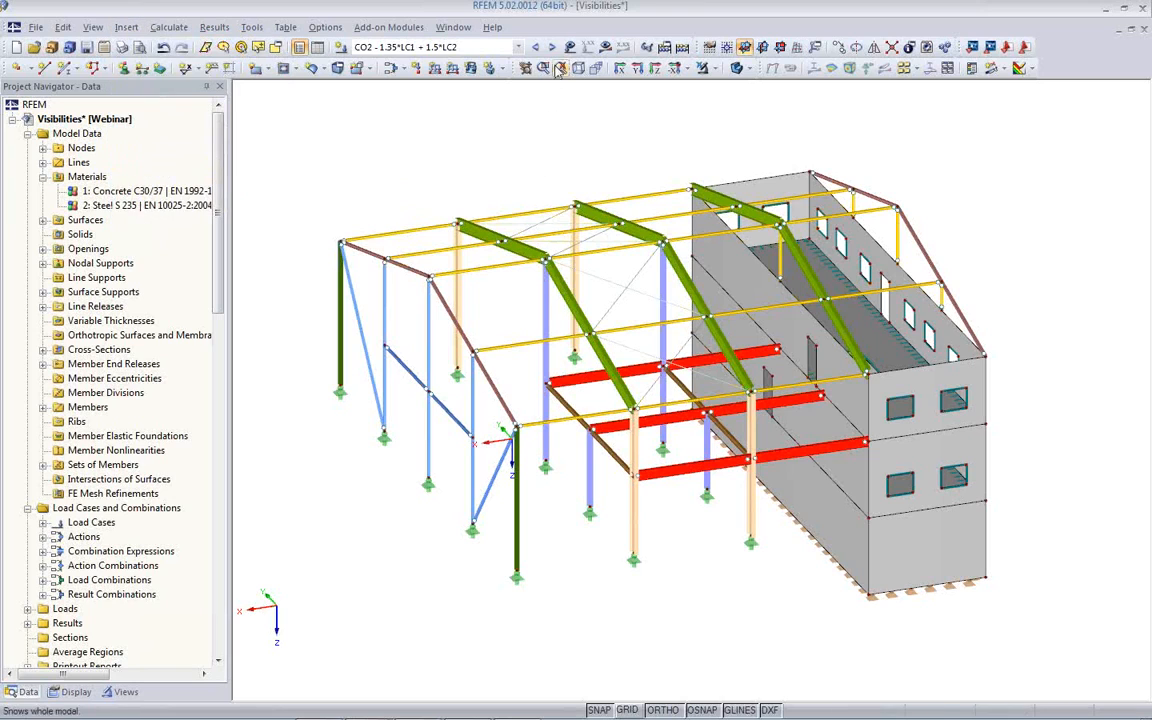
Step: Display the CO2 results on the full model, including the basic internal forces my of the surfaces
{"action": "left_click", "coordinate": [605, 48]}
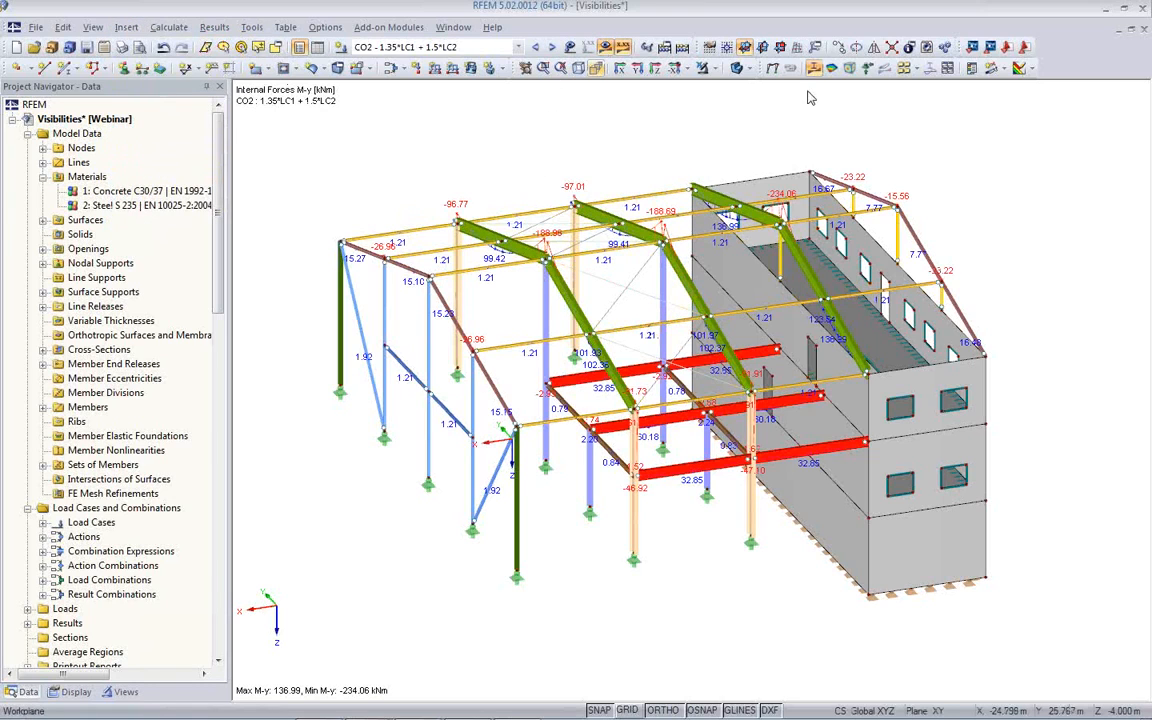
{"action": "left_click", "coordinate": [831, 70]}
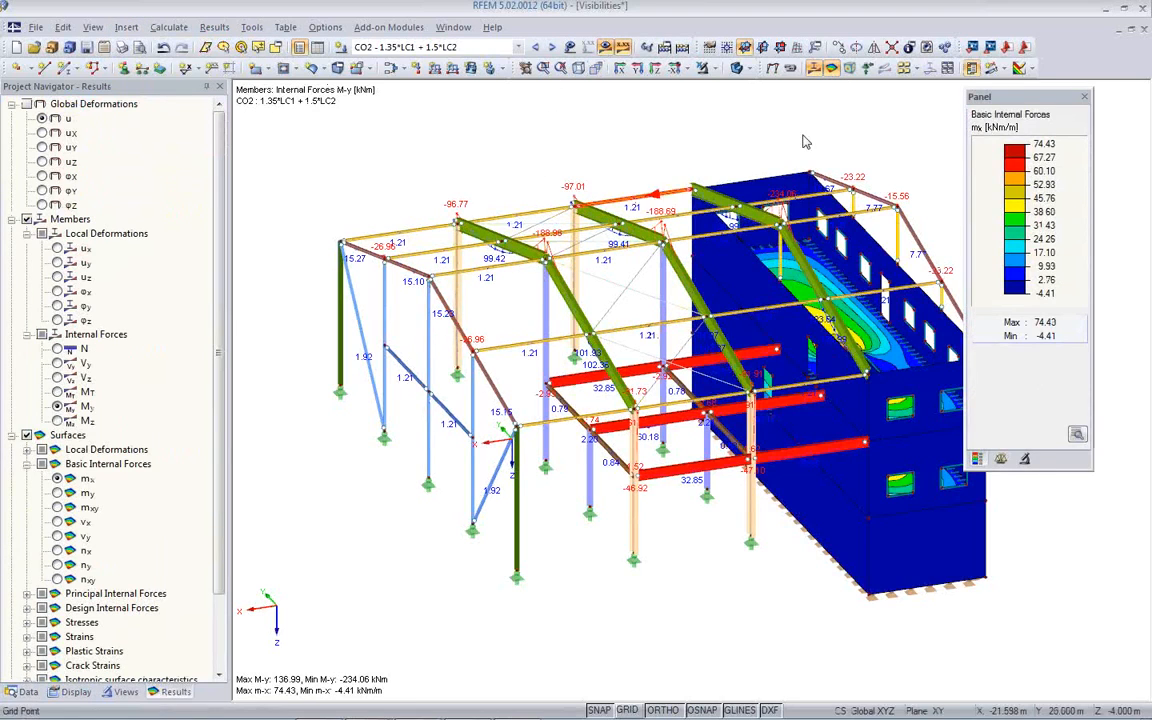
{"action": "left_click", "coordinate": [57, 493]}
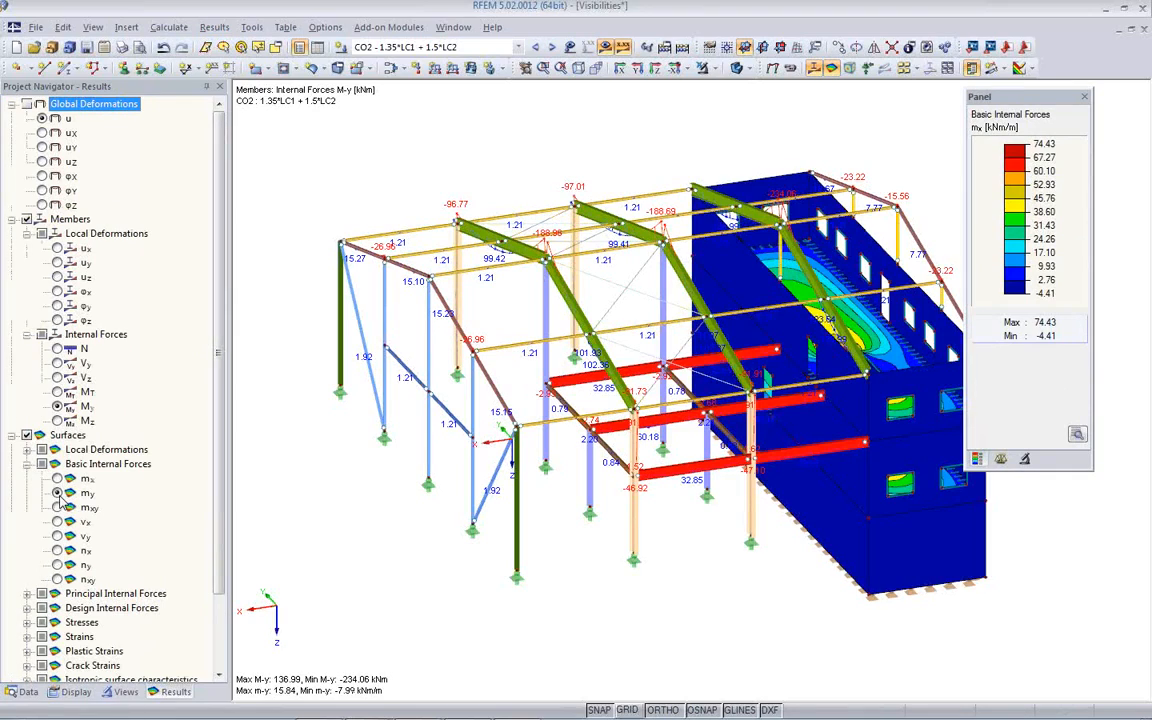
{"action": "middle_click_drag", "start_coordinate": [598, 543], "coordinate": [370, 630], "text": "ctrl"}
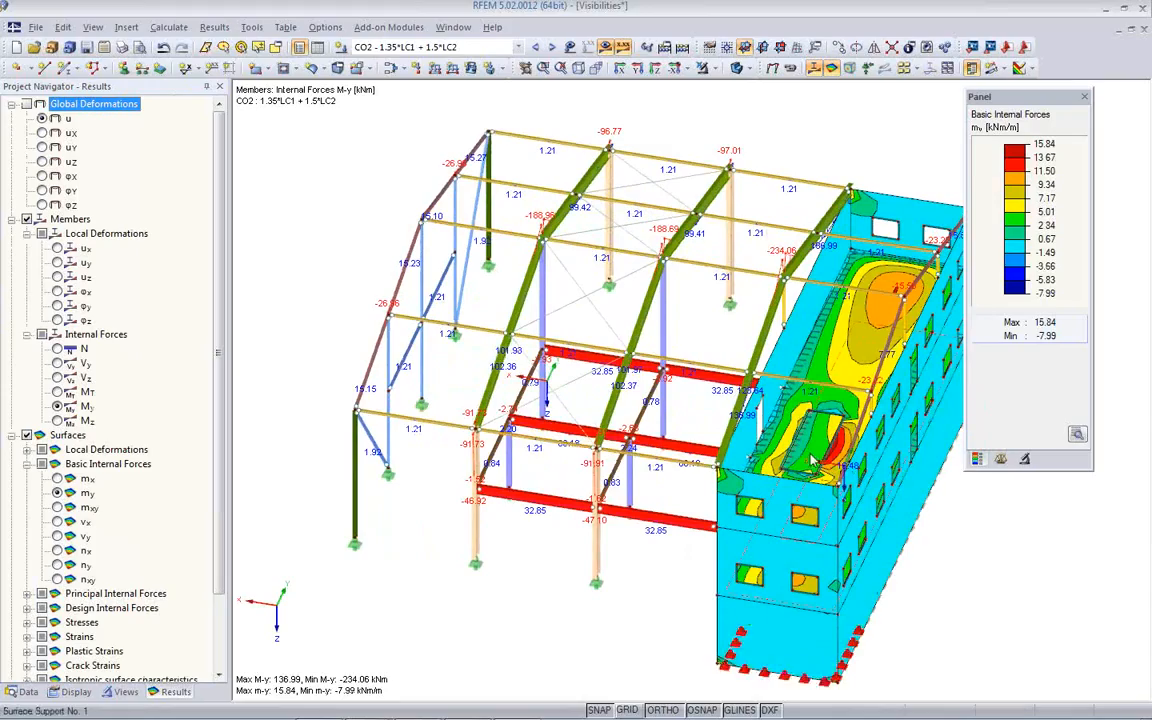
Step: Insert a clipping plane through the full results model and set its orientation to X-Y
{"action": "middle_click_drag", "start_coordinate": [756, 430], "coordinate": [757, 482], "text": "ctrl"}
{"action": "middle_click_drag", "start_coordinate": [640, 527], "coordinate": [700, 413], "text": "ctrl"}
{"action": "scroll", "coordinate": [700, 412], "scroll_direction": "down", "scroll_amount": 2}
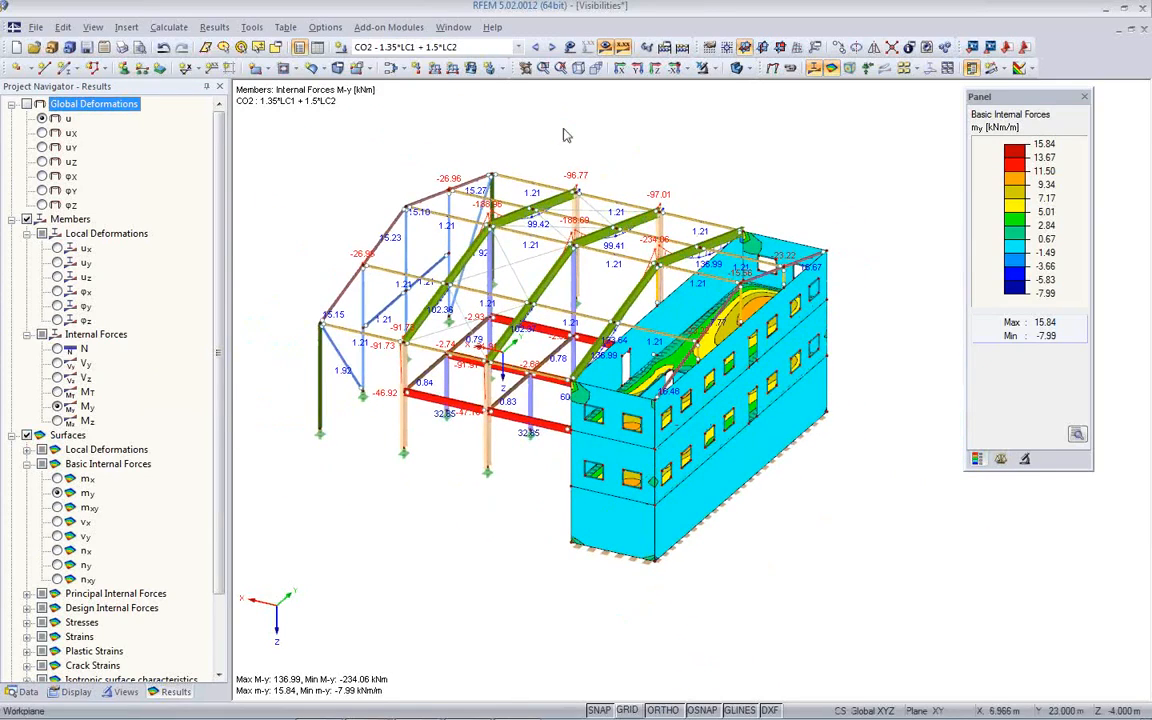
{"action": "left_click", "coordinate": [123, 31]}
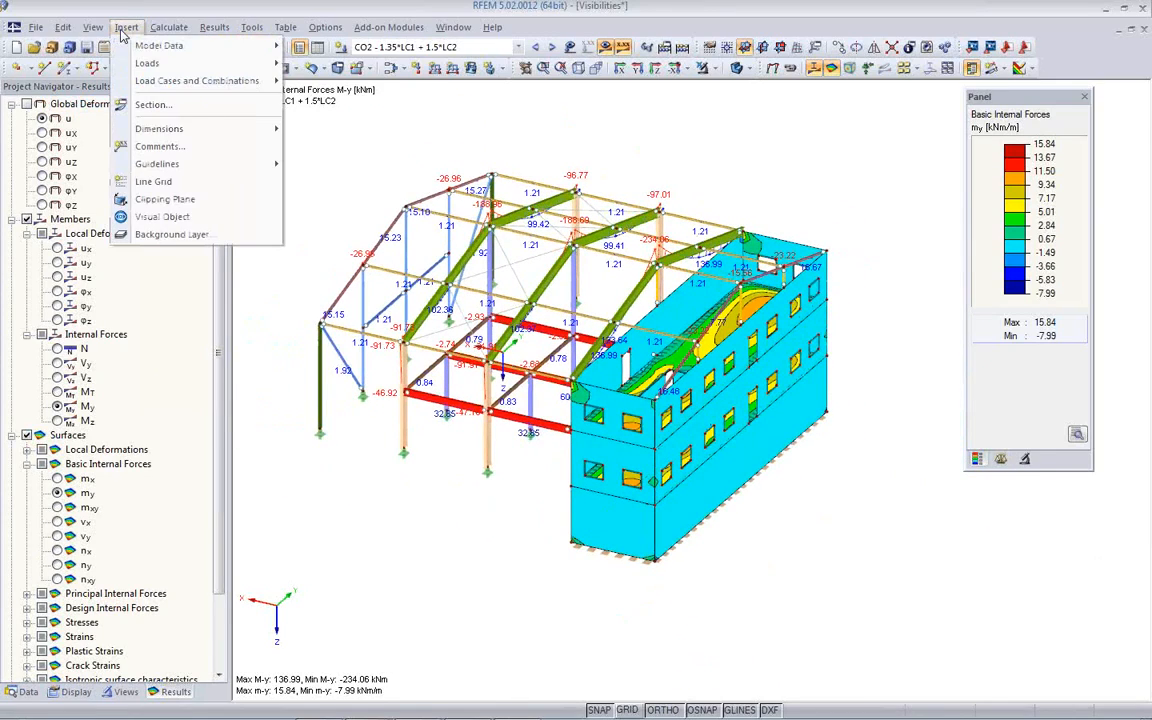
{"action": "left_click", "coordinate": [154, 200]}
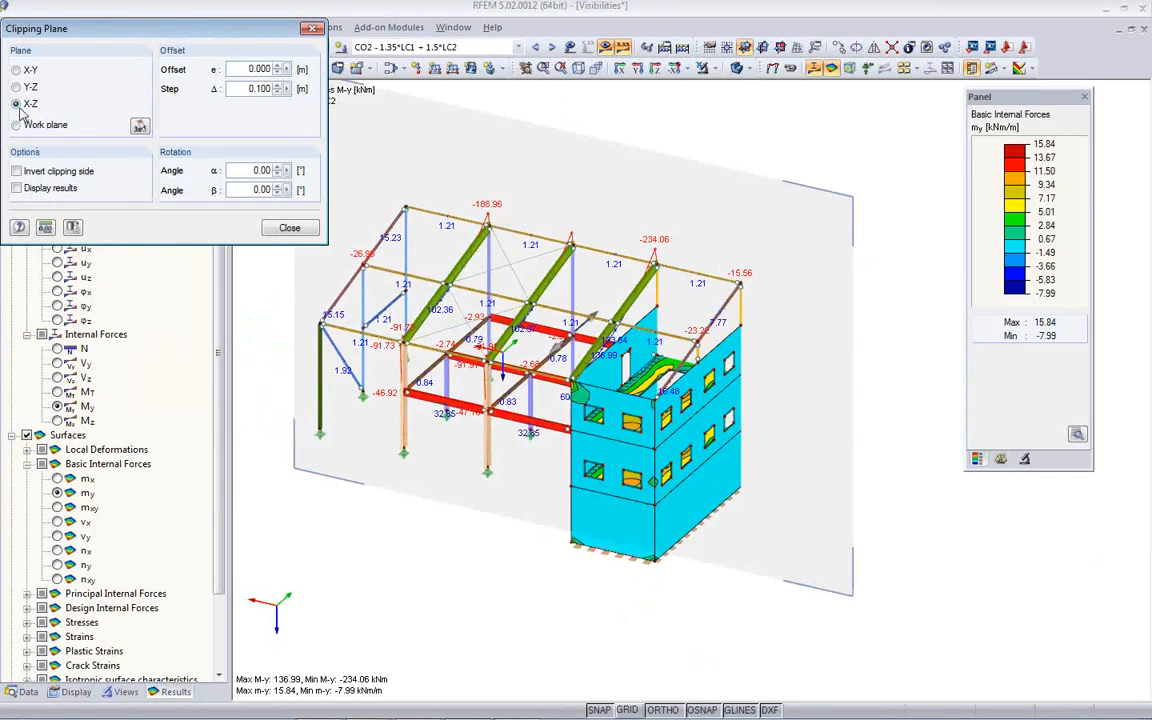
{"action": "left_click", "coordinate": [16, 70]}
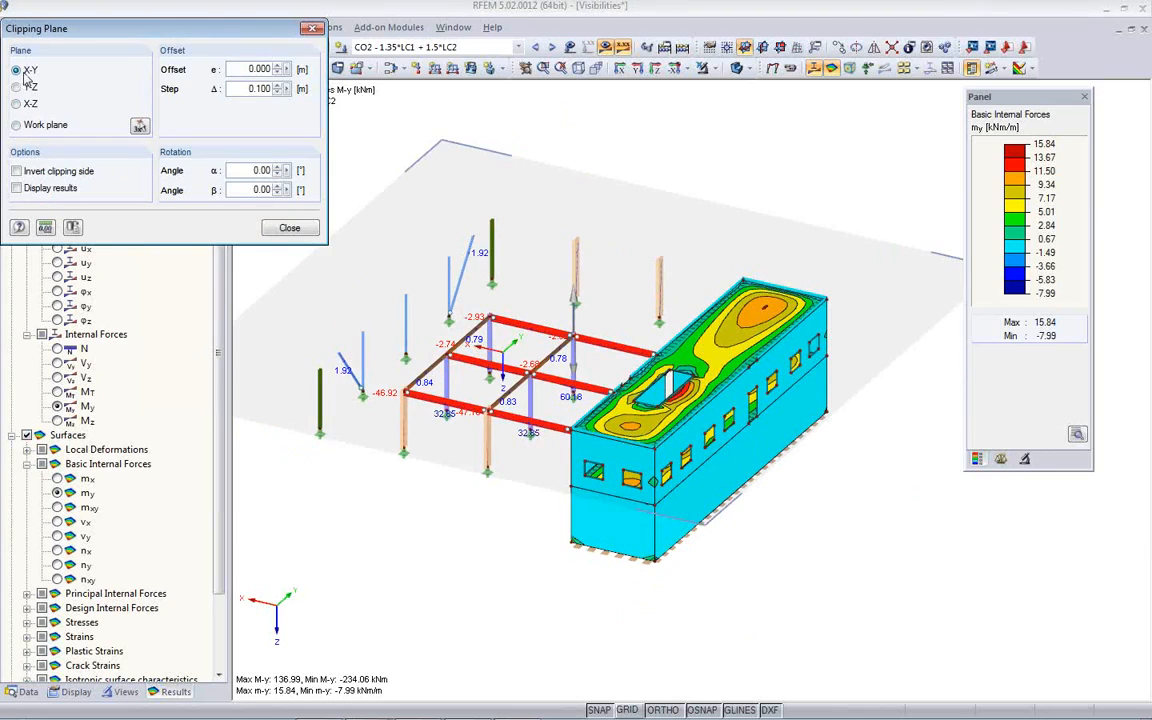
Step: Set the X-Y clipping plane's offset to 1.9 m and examine the surface results on the exposed floor
{"action": "left_click", "coordinate": [277, 74]}
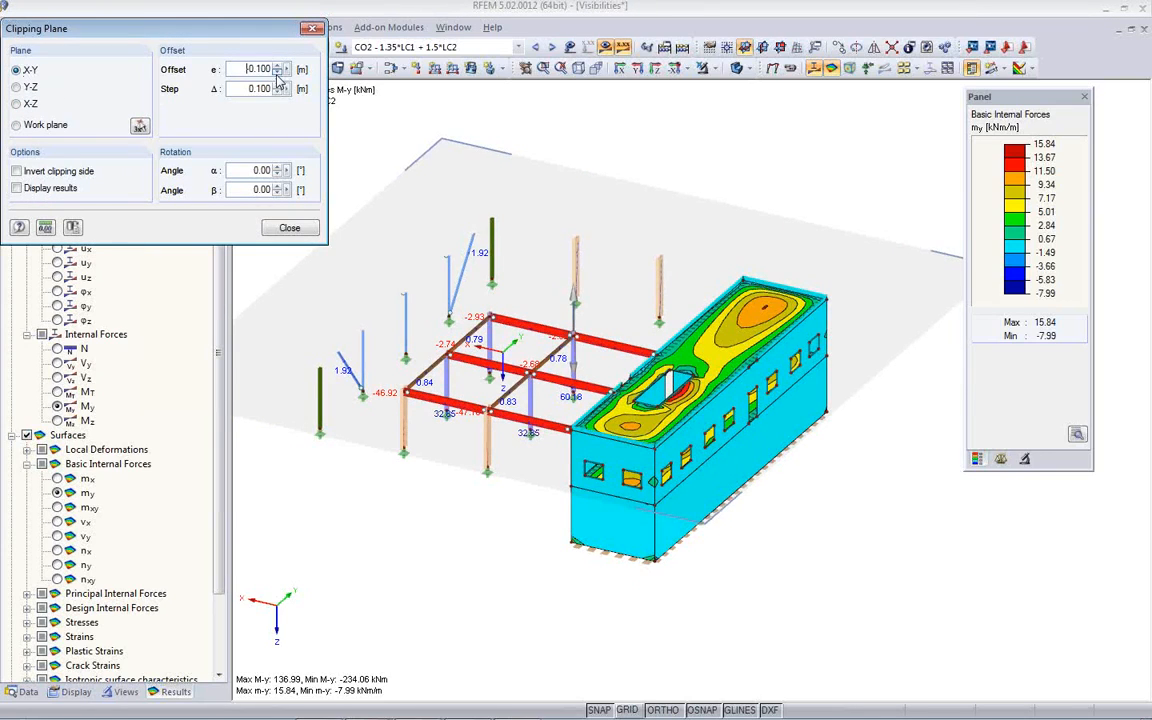
{"action": "left_click_drag", "start_coordinate": [277, 74], "coordinate": [279, 67]}
{"action": "middle_click_drag", "start_coordinate": [622, 407], "coordinate": [700, 432], "text": "ctrl"}
{"action": "scroll", "coordinate": [708, 432], "scroll_direction": "up", "scroll_amount": 6}
{"action": "scroll", "coordinate": [680, 312], "scroll_direction": "down", "scroll_amount": 4}
{"action": "middle_click_drag", "start_coordinate": [650, 391], "coordinate": [540, 356], "text": "ctrl"}
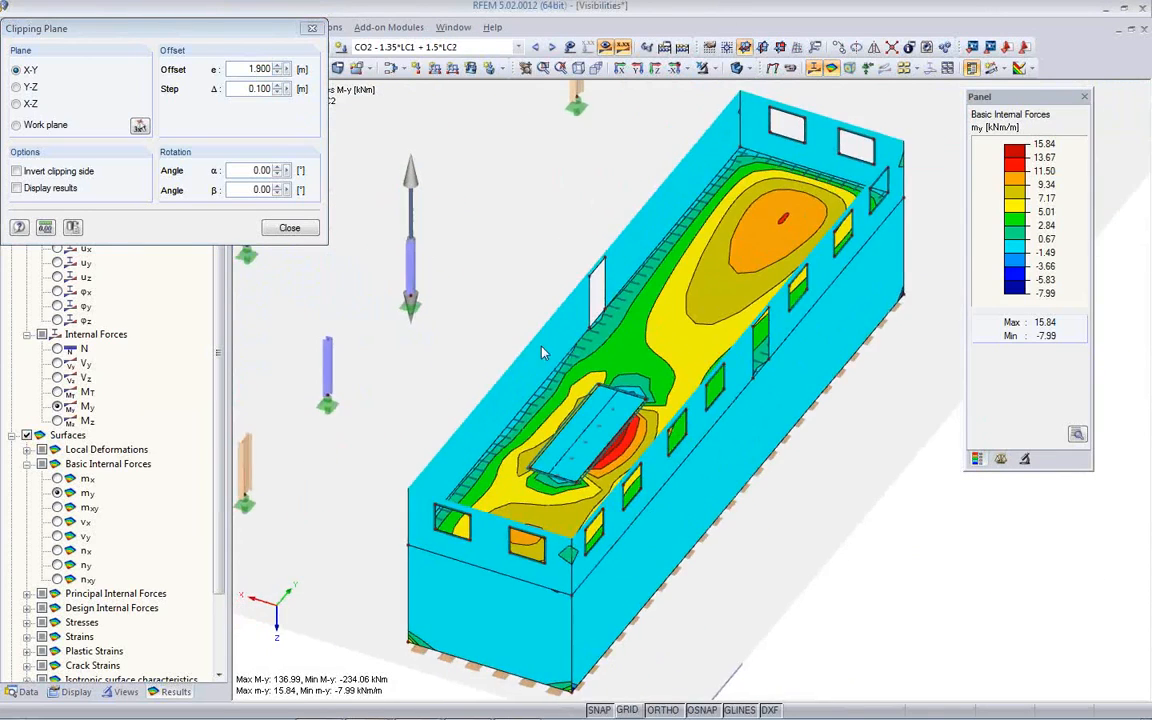
{"action": "scroll", "coordinate": [540, 354], "scroll_direction": "down", "scroll_amount": 4}
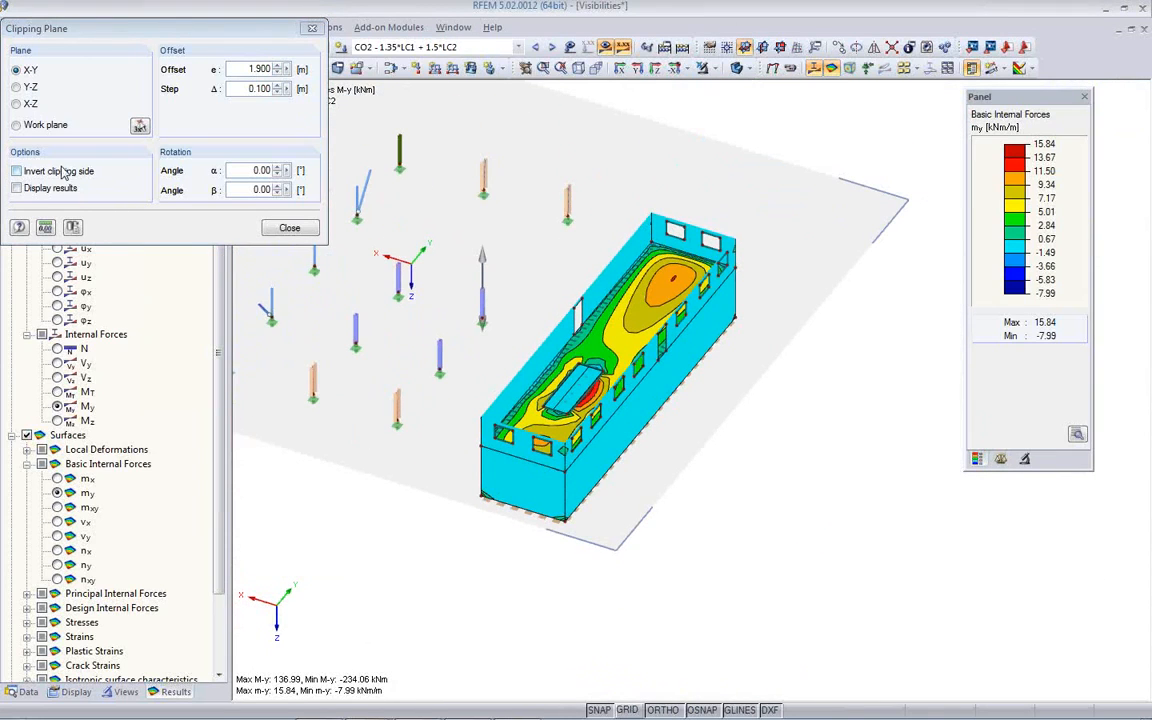
Step: Cut the model with an X-Z clipping plane at an offset of -2 m, then close the clipping plane
{"action": "left_click", "coordinate": [16, 104]}
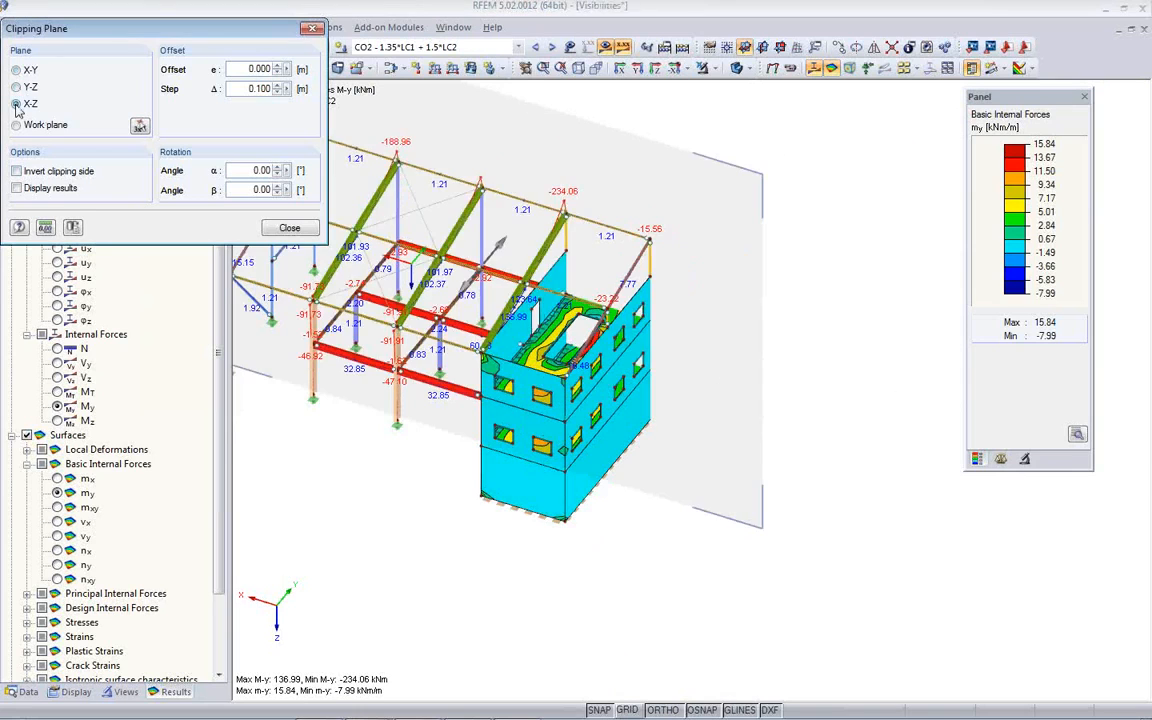
{"action": "middle_click_drag", "start_coordinate": [689, 362], "coordinate": [778, 335], "text": "ctrl"}
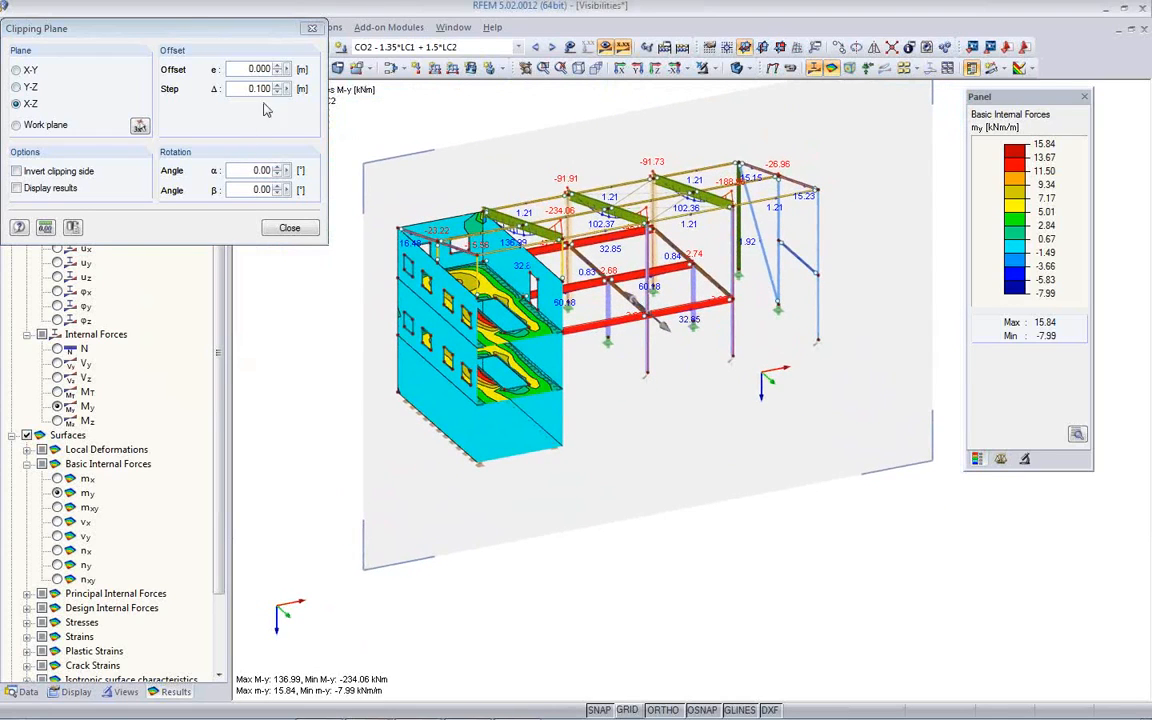
{"action": "left_click_drag", "start_coordinate": [277, 74], "coordinate": [277, 74]}
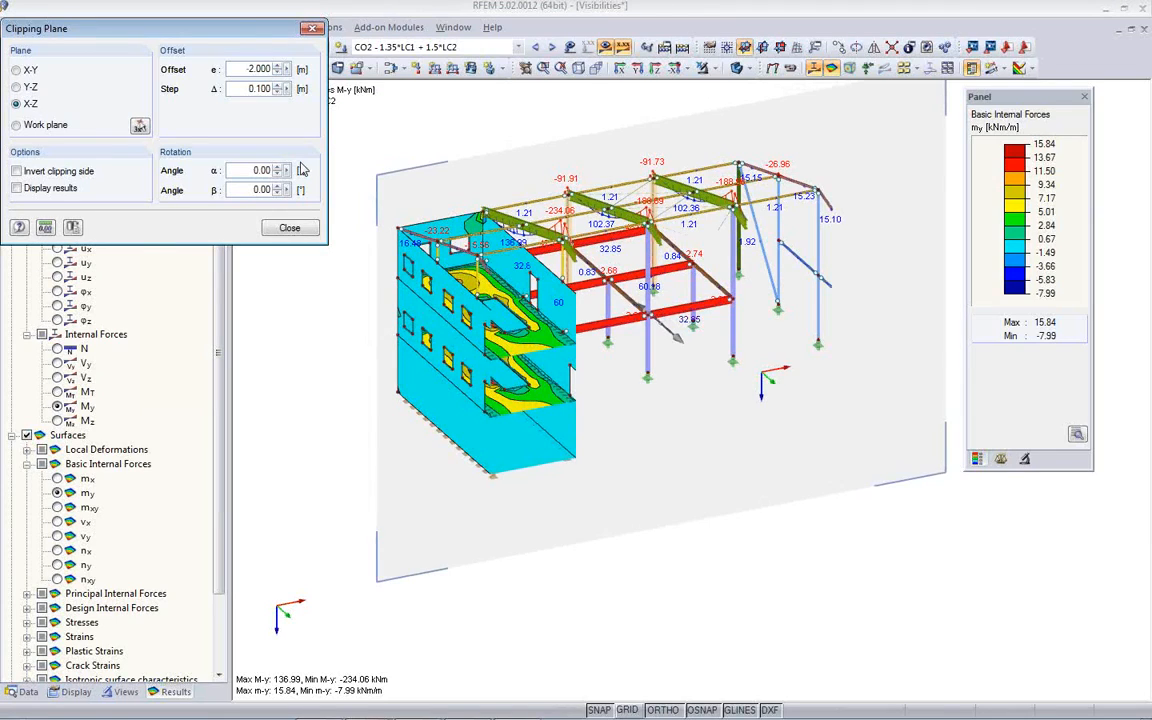
{"action": "left_click", "coordinate": [288, 228]}
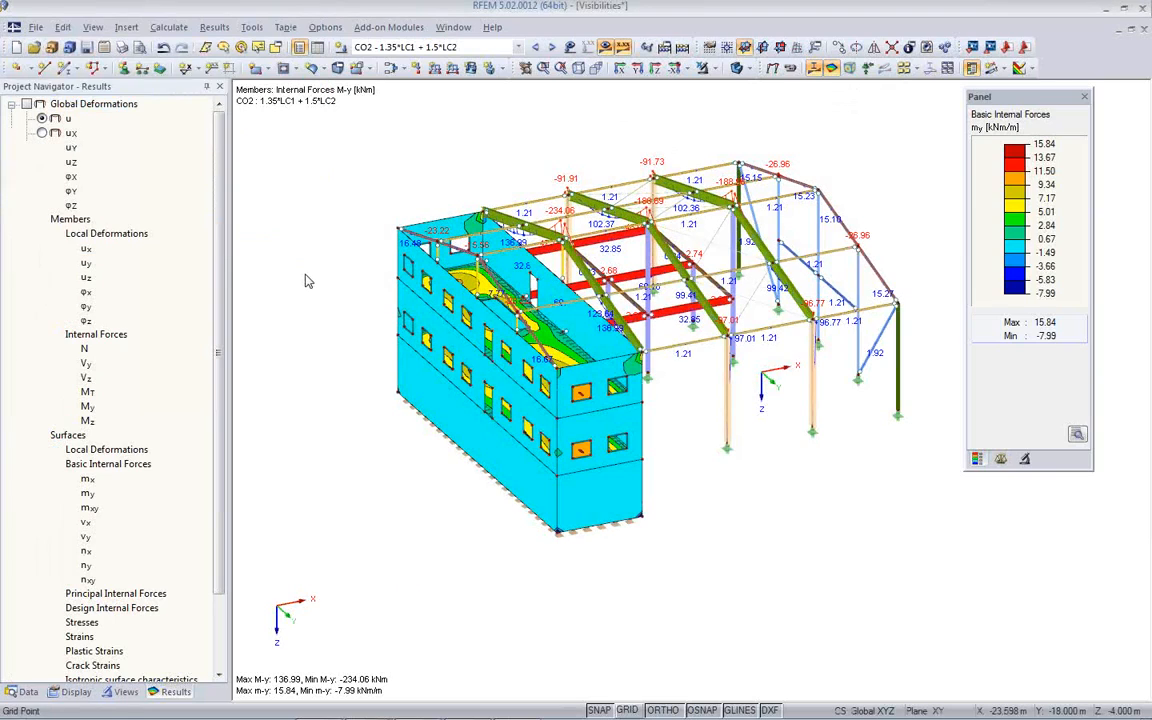
Step: Hide the results and set the work plane origin at the base node of the corner column
{"action": "left_click", "coordinate": [602, 52]}
{"action": "middle_click_drag", "start_coordinate": [708, 274], "coordinate": [350, 300], "text": "ctrl"}
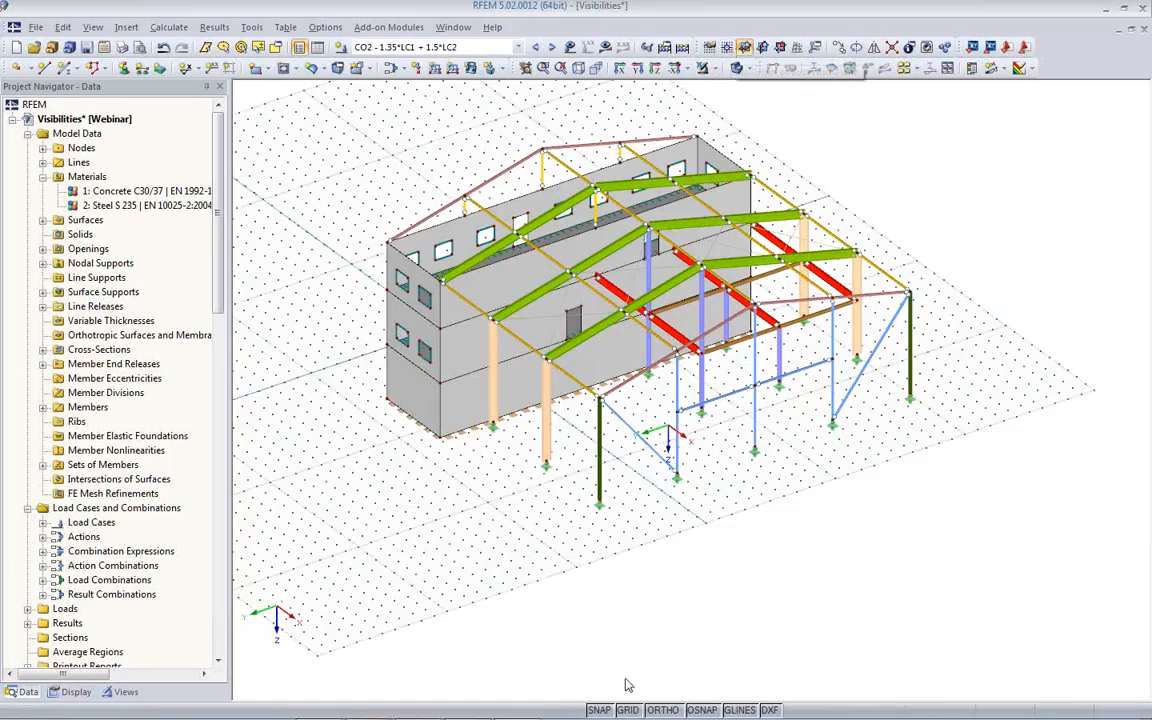
{"action": "middle_click_drag", "start_coordinate": [540, 555], "coordinate": [620, 420], "text": "ctrl"}
{"action": "left_click", "coordinate": [729, 50]}
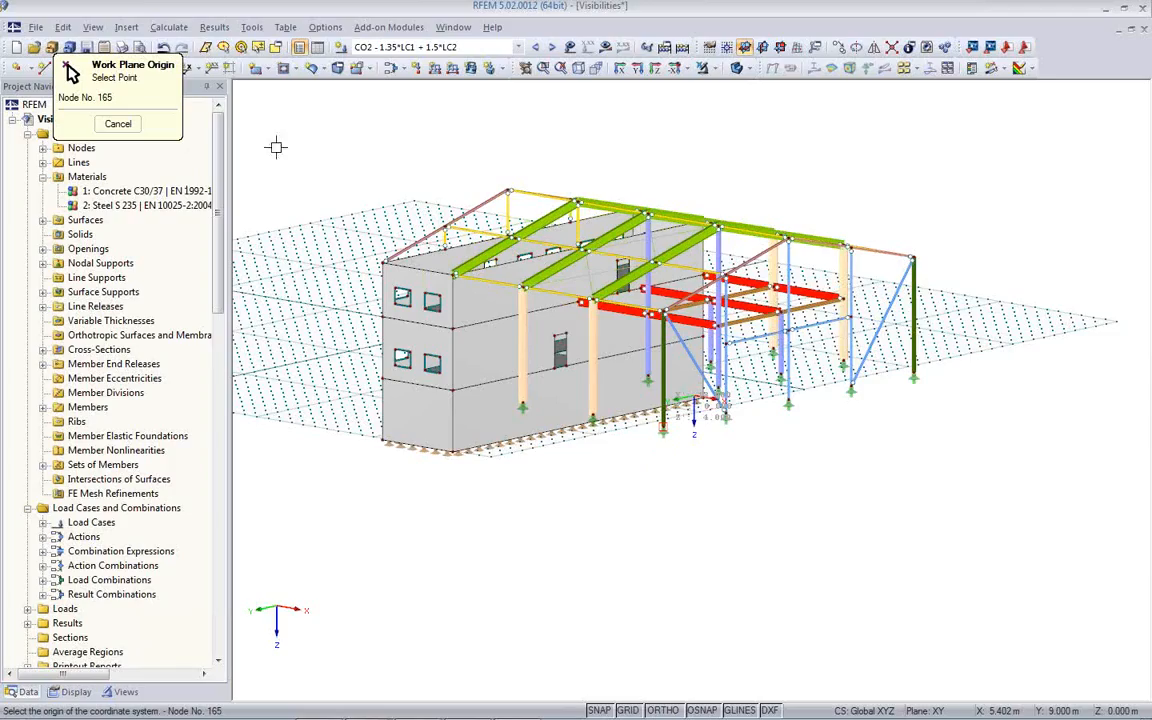
{"action": "left_click", "coordinate": [663, 428]}
{"action": "right_click", "coordinate": [567, 585]}
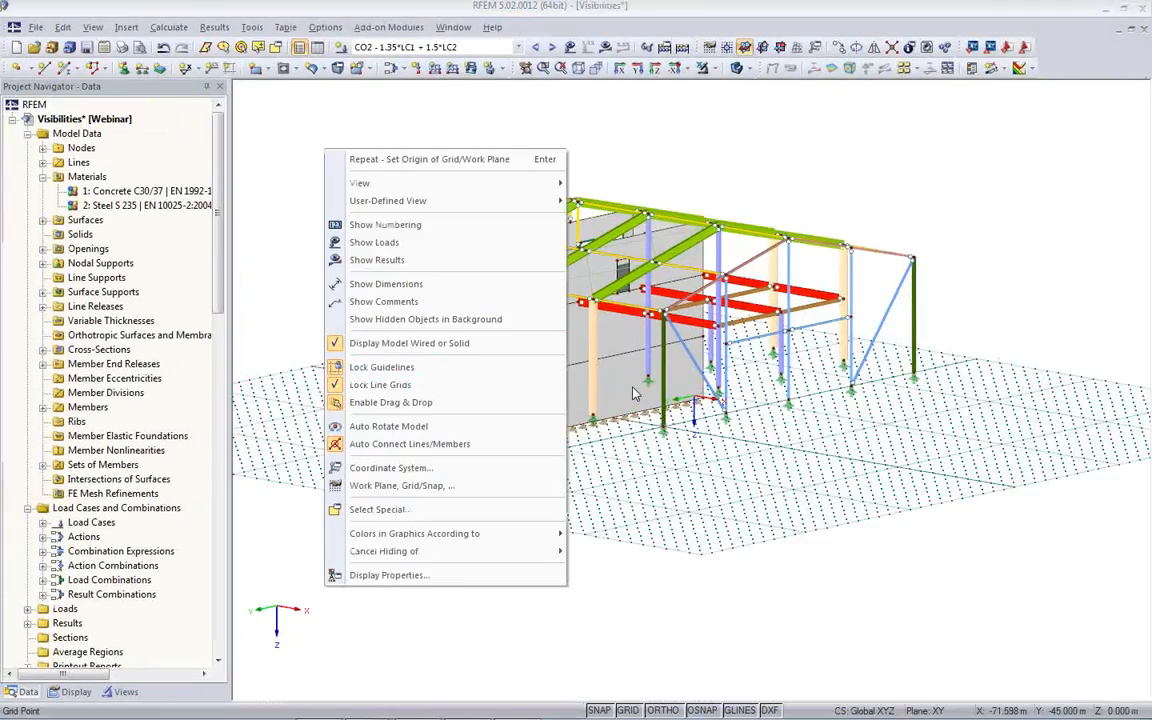
{"action": "left_click", "coordinate": [667, 491]}
{"action": "middle_click_drag", "start_coordinate": [667, 491], "coordinate": [700, 585], "text": "ctrl"}
Step: Create a new visual object using the file 3Men.3DS from the OSG_Models folder
{"action": "left_click", "coordinate": [126, 27]}
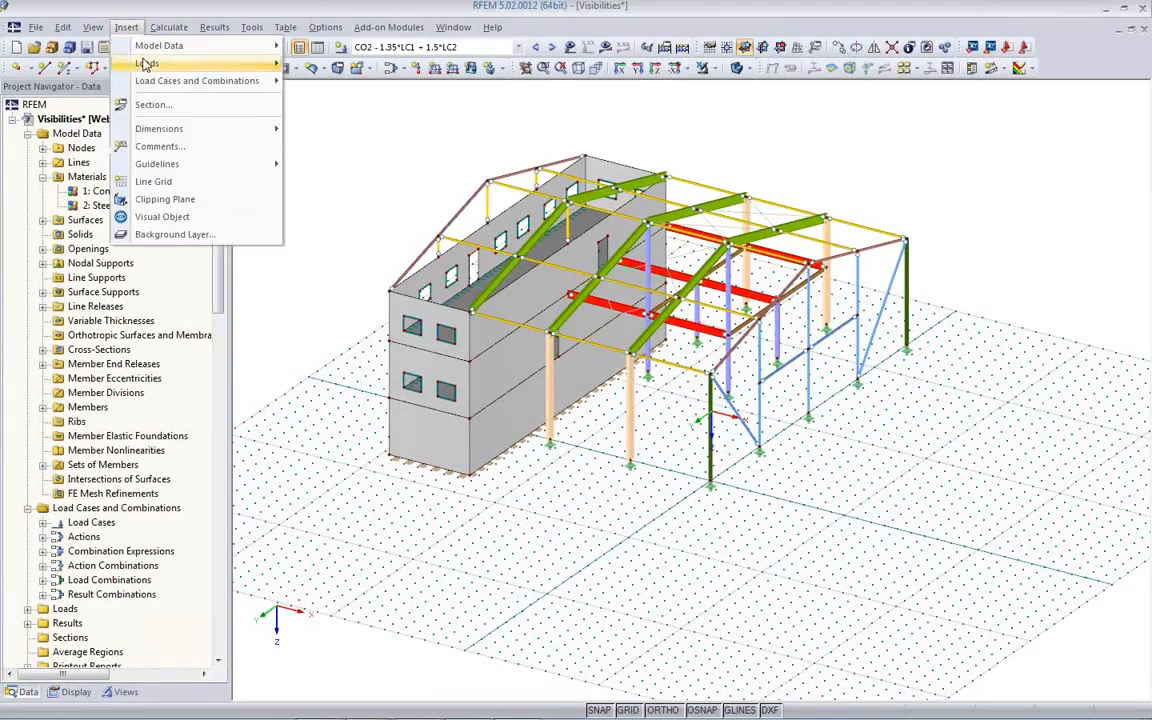
{"action": "left_click", "coordinate": [169, 224]}
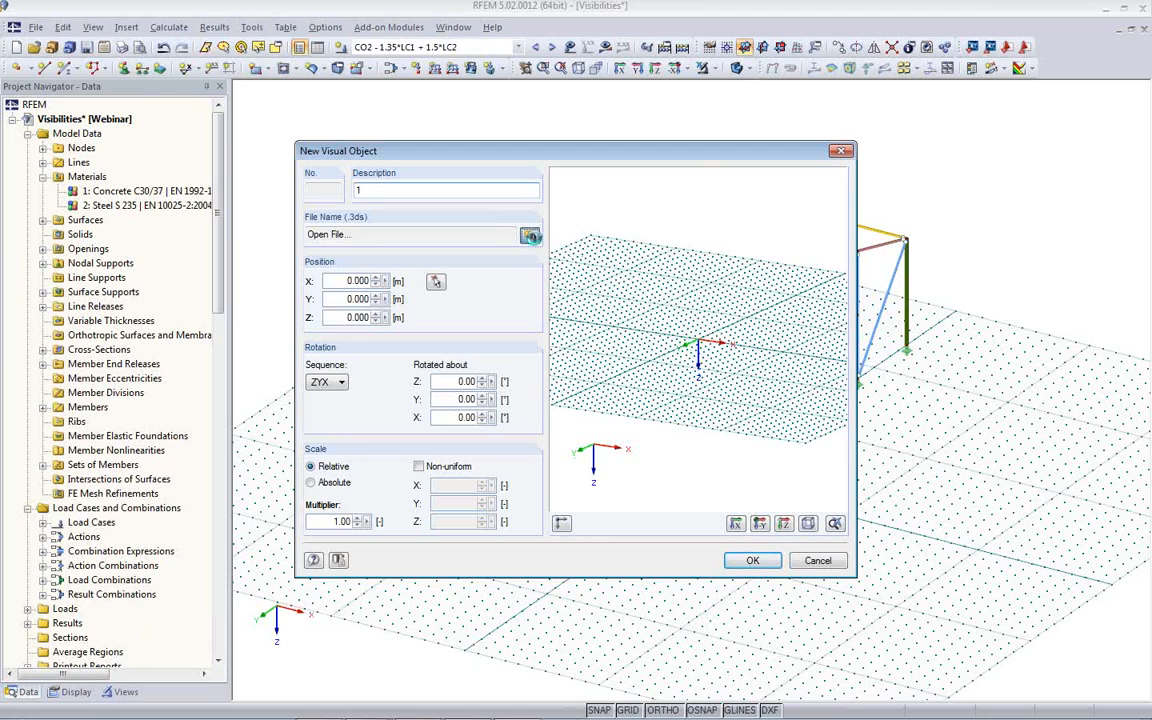
{"action": "left_click", "coordinate": [529, 237]}
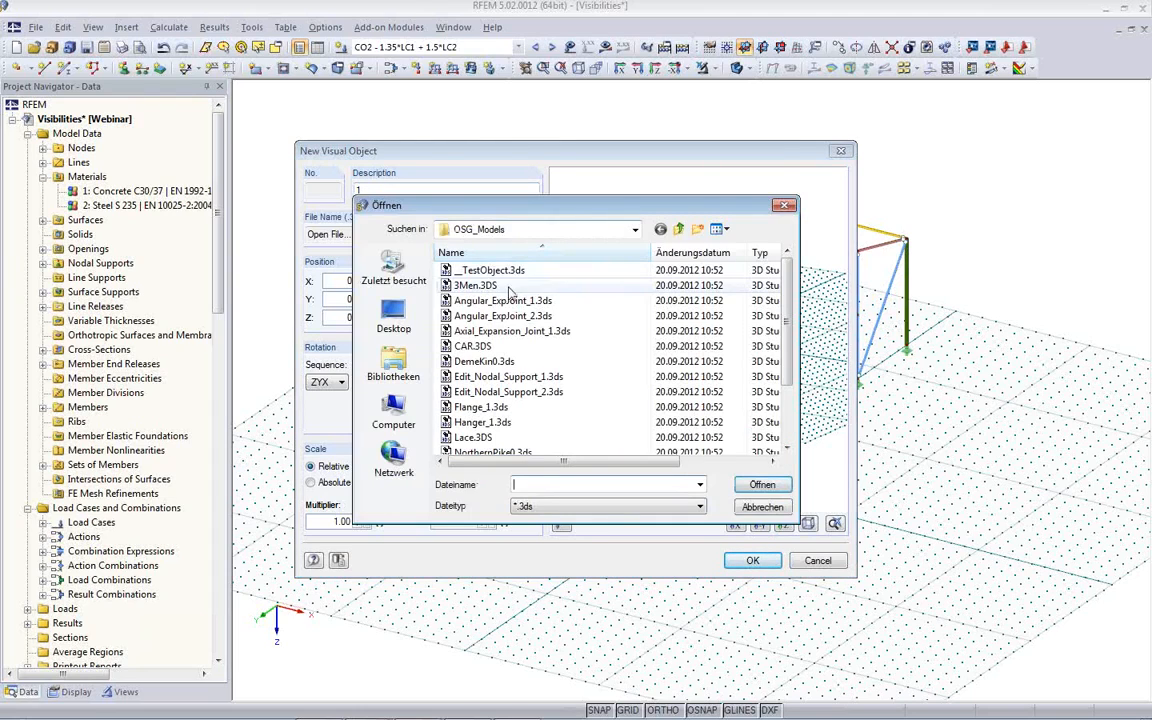
{"action": "left_click", "coordinate": [476, 286]}
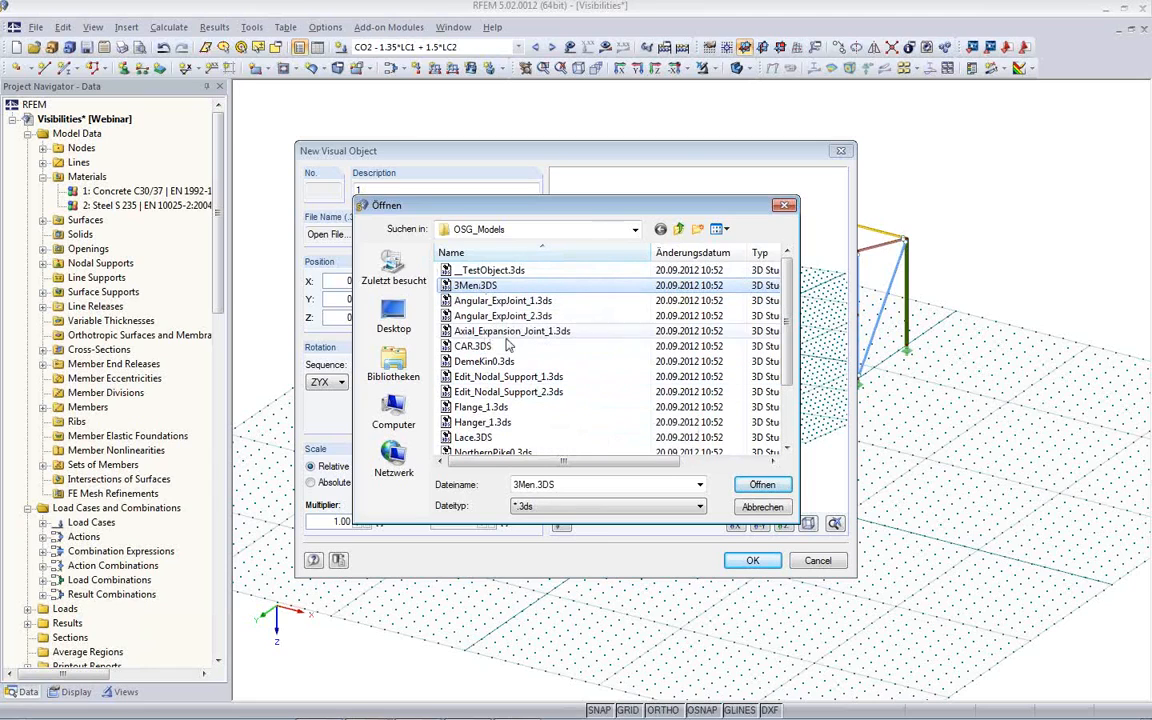
{"action": "left_click", "coordinate": [762, 486]}
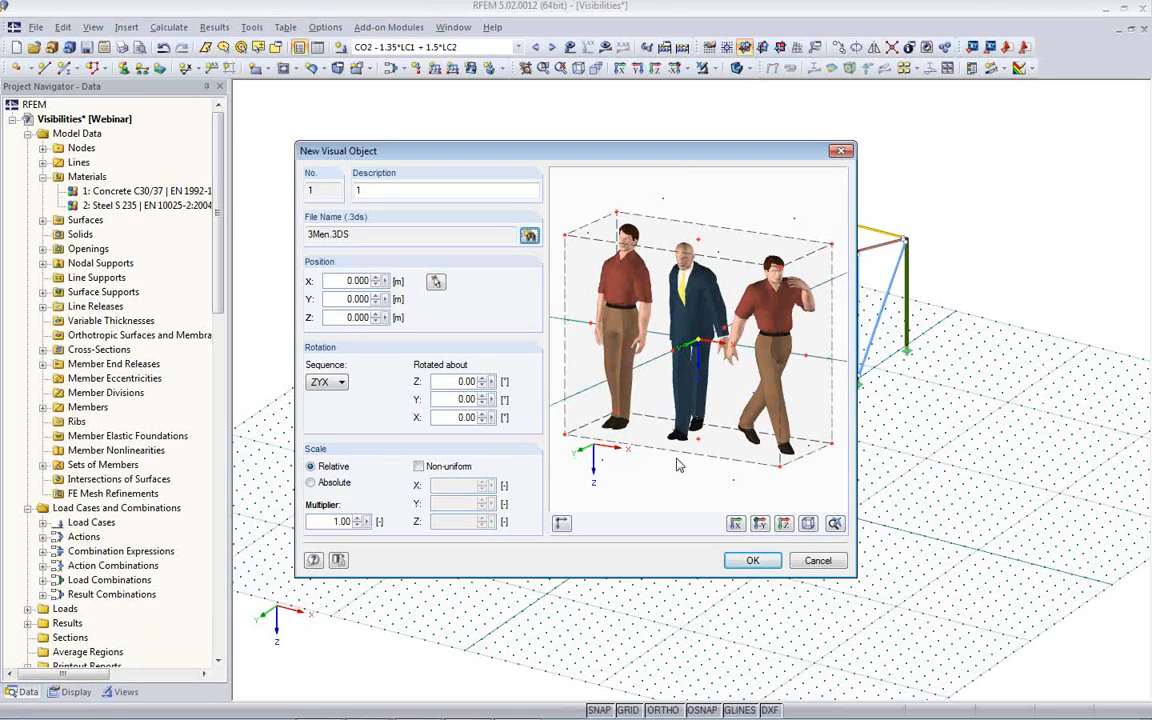
Step: Use the object's lower bounding-box corner as insertion point, scale it by 2, and place it at the base of the column beside the corner column
{"action": "left_click", "coordinate": [564, 437]}
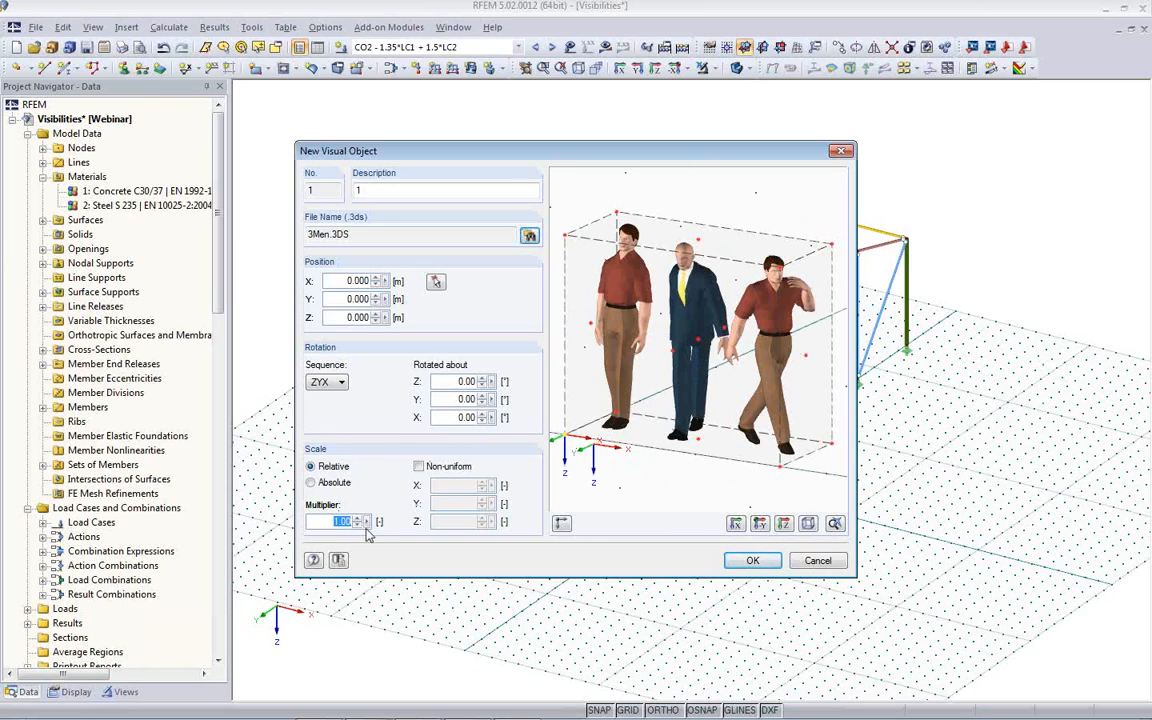
{"action": "type", "text": "2"}
{"action": "left_click", "coordinate": [435, 281]}
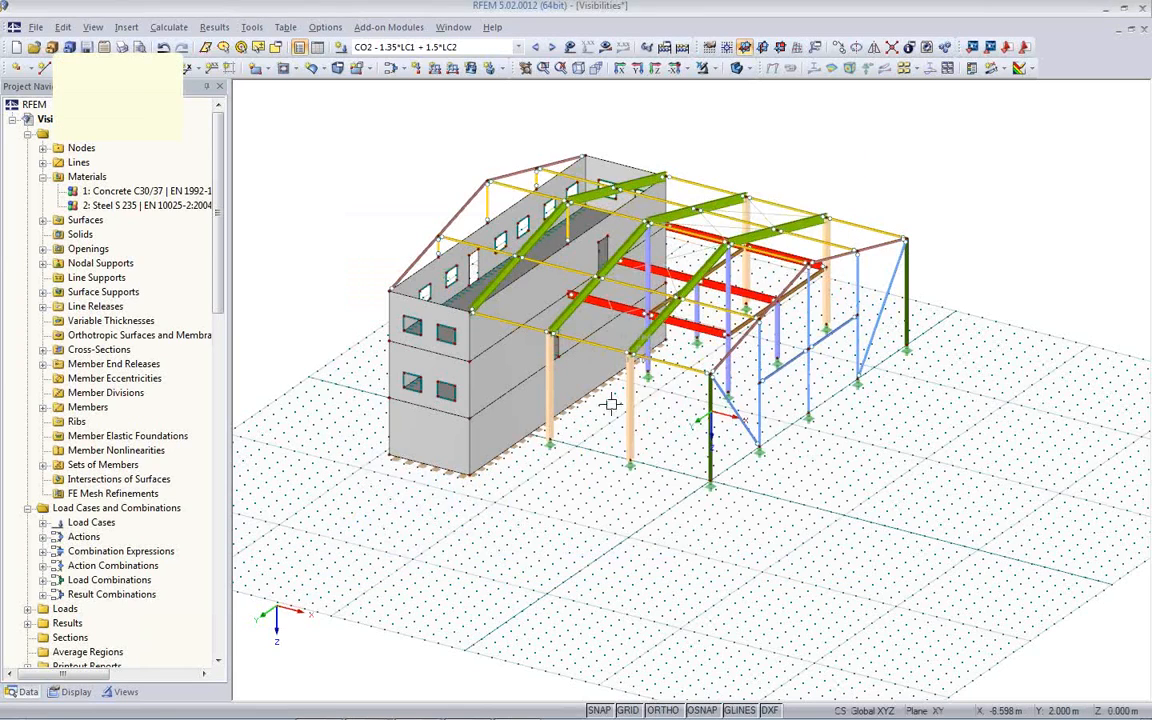
{"action": "left_click", "coordinate": [628, 462]}
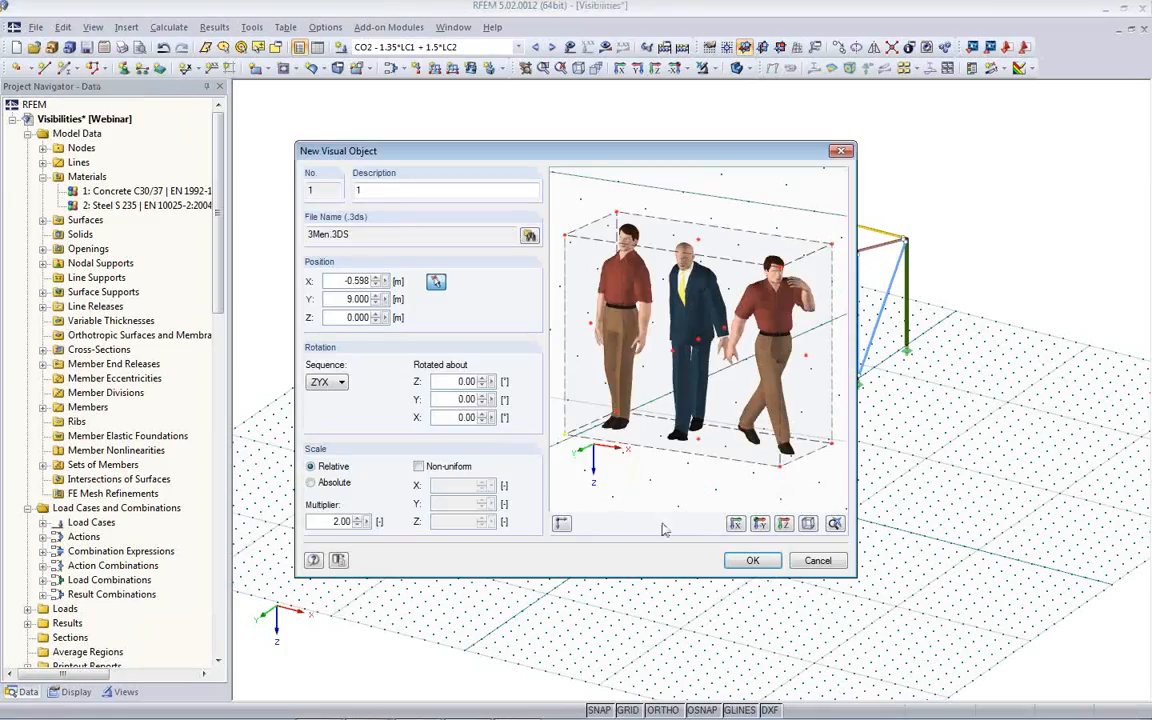
{"action": "left_click", "coordinate": [746, 558]}
Step: Edit the placed three-men visual object and set its Y position to 5 m
{"action": "middle_click_drag", "start_coordinate": [676, 534], "coordinate": [495, 473], "text": "ctrl"}
{"action": "scroll", "coordinate": [495, 473], "scroll_direction": "up", "scroll_amount": 3}
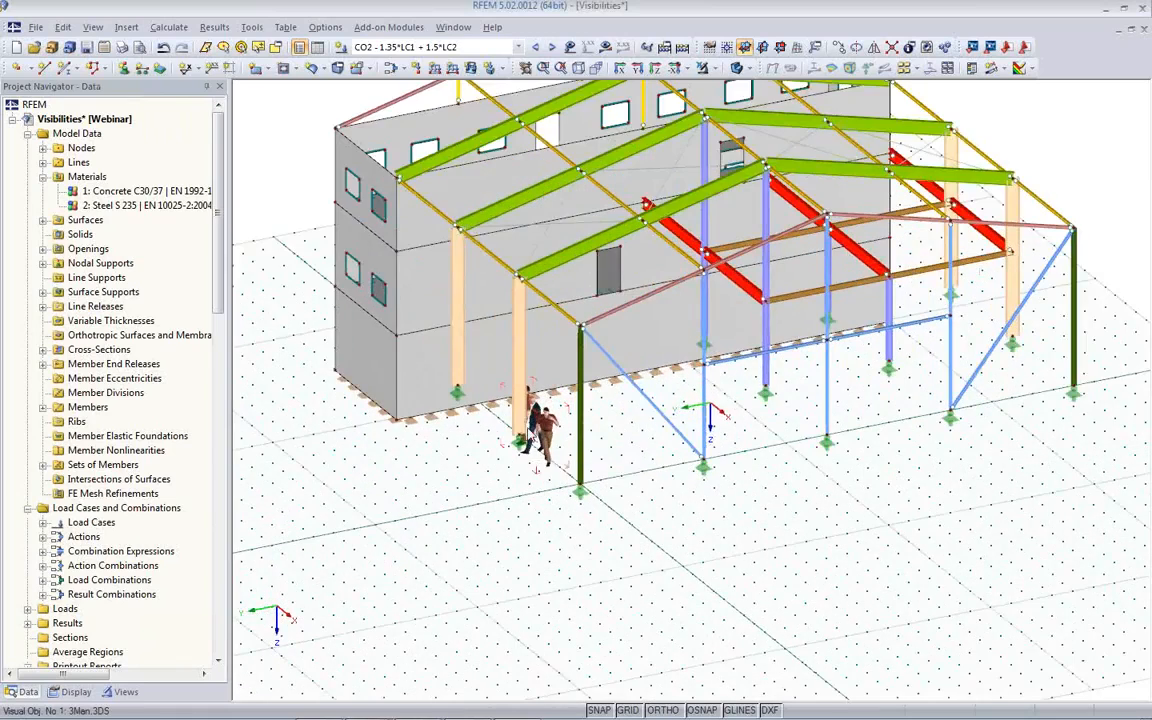
{"action": "scroll", "coordinate": [527, 458], "scroll_direction": "up", "scroll_amount": 2}
{"action": "scroll", "coordinate": [532, 436], "scroll_direction": "up", "scroll_amount": 1}
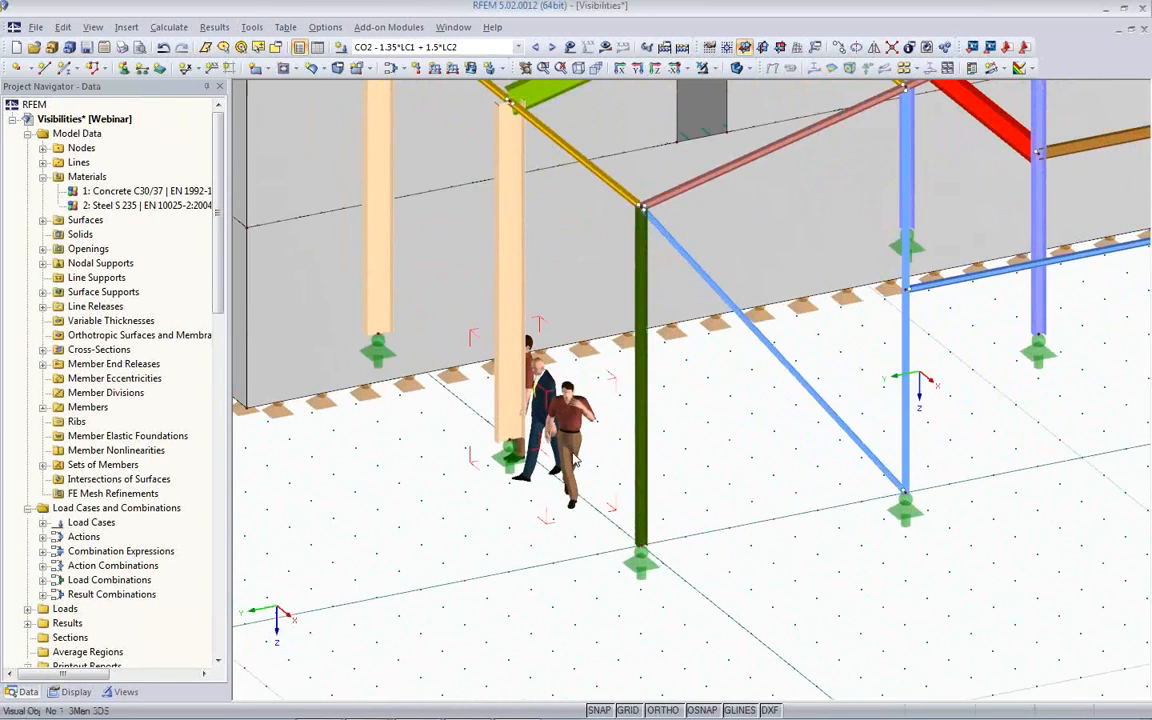
{"action": "double_click", "coordinate": [566, 455]}
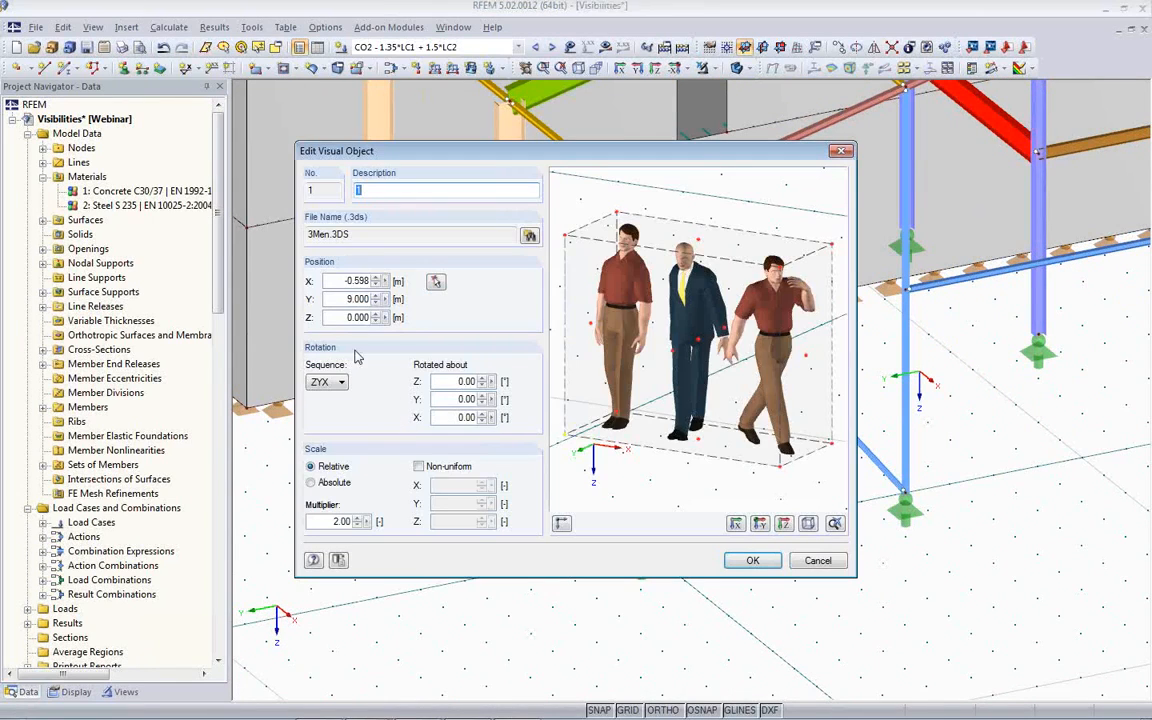
{"action": "double_click", "coordinate": [340, 281]}
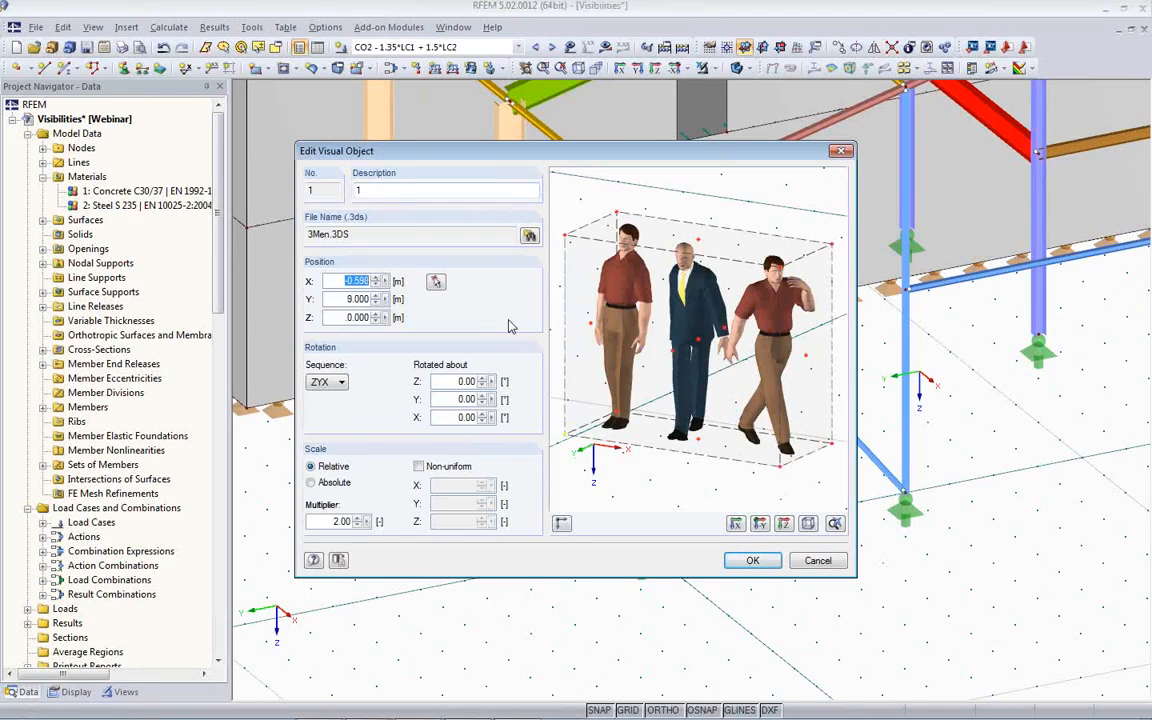
{"action": "double_click", "coordinate": [342, 299]}
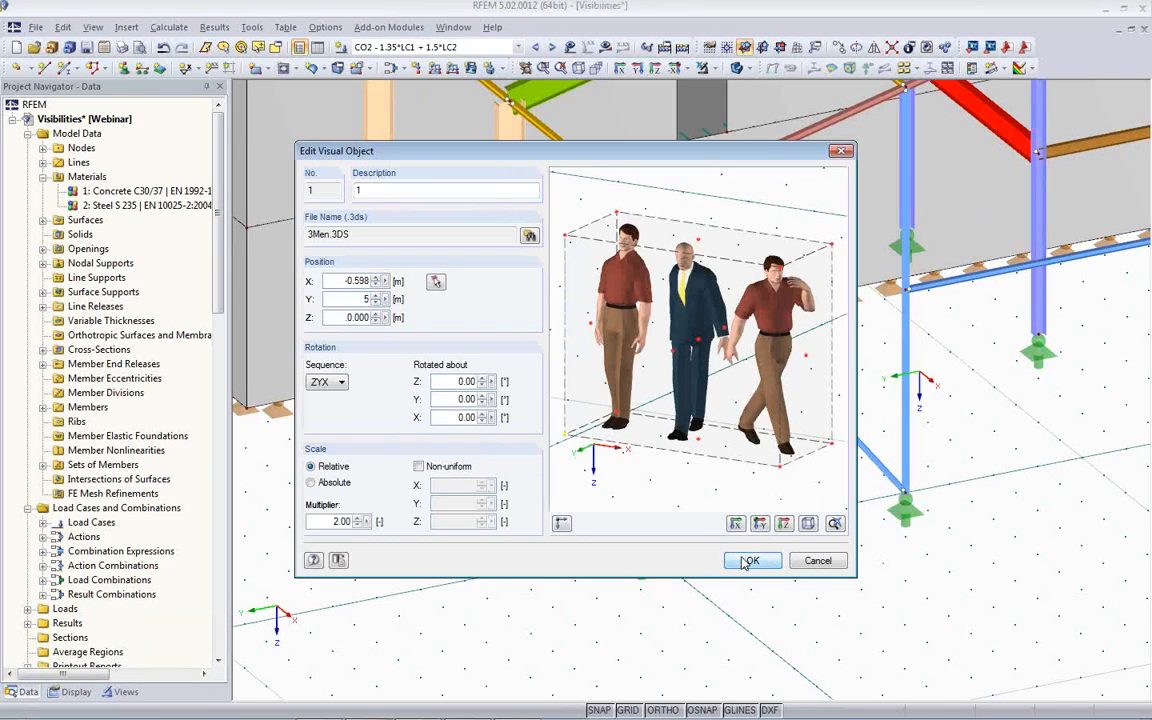
{"action": "left_click", "coordinate": [748, 560]}
Step: View the full model with the visual object from the opposite side and display the CO2 results again
{"action": "middle_click_drag", "start_coordinate": [741, 519], "coordinate": [700, 545], "text": "ctrl"}
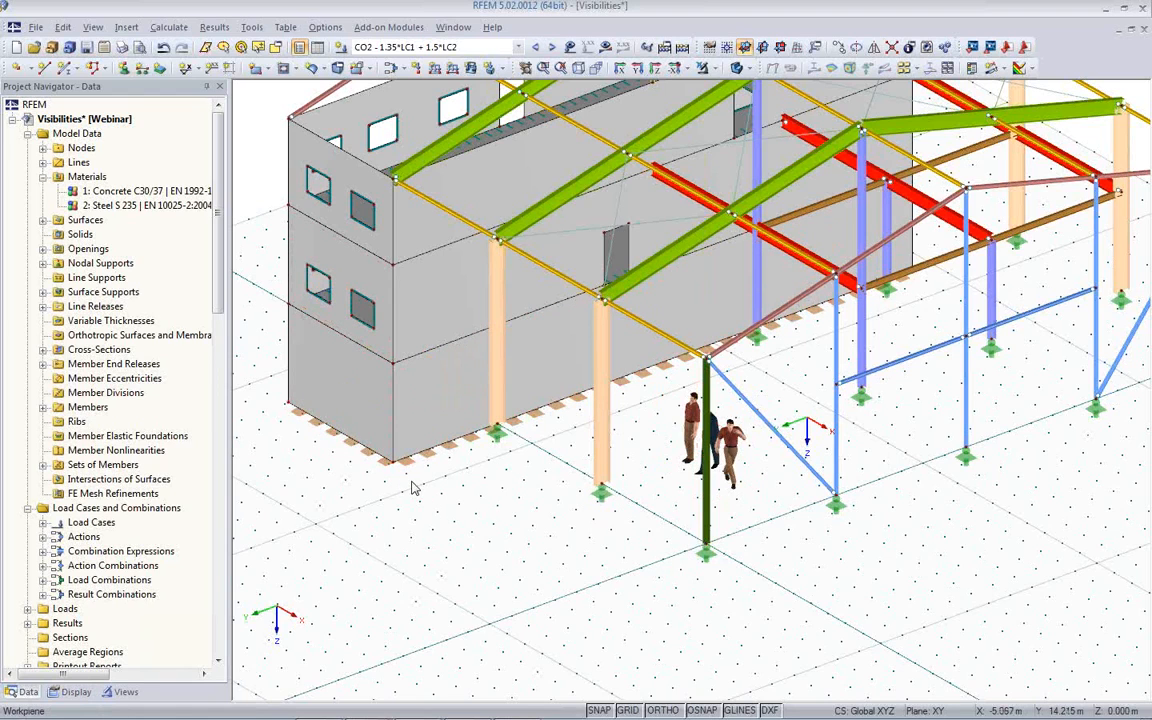
{"action": "scroll", "coordinate": [414, 489], "scroll_direction": "down", "scroll_amount": 3}
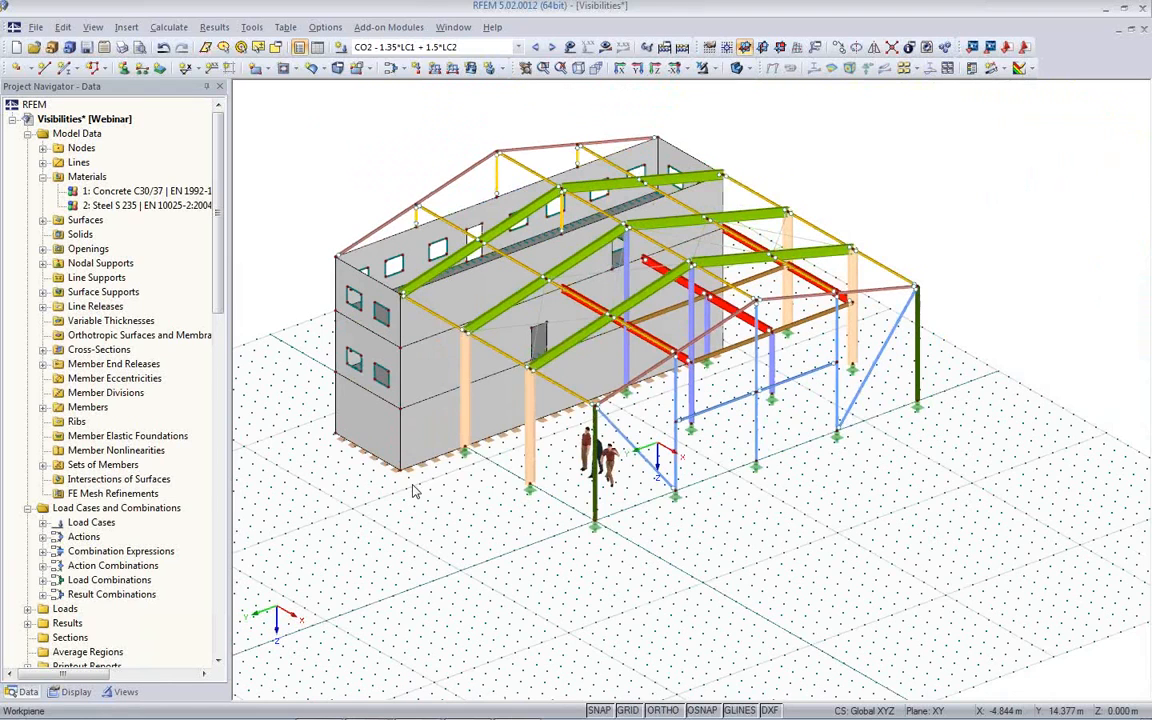
{"action": "middle_click_drag", "start_coordinate": [770, 488], "coordinate": [232, 502], "text": "ctrl"}
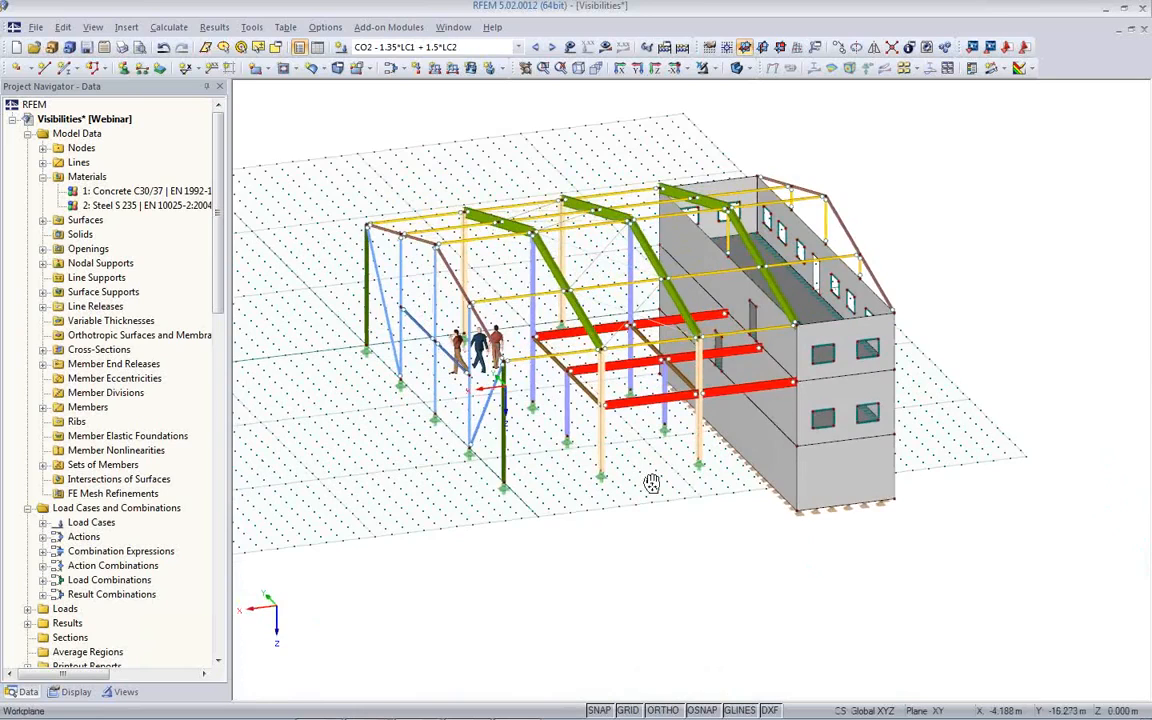
{"action": "middle_click_drag", "start_coordinate": [653, 484], "coordinate": [615, 526]}
{"action": "left_click", "coordinate": [622, 47]}
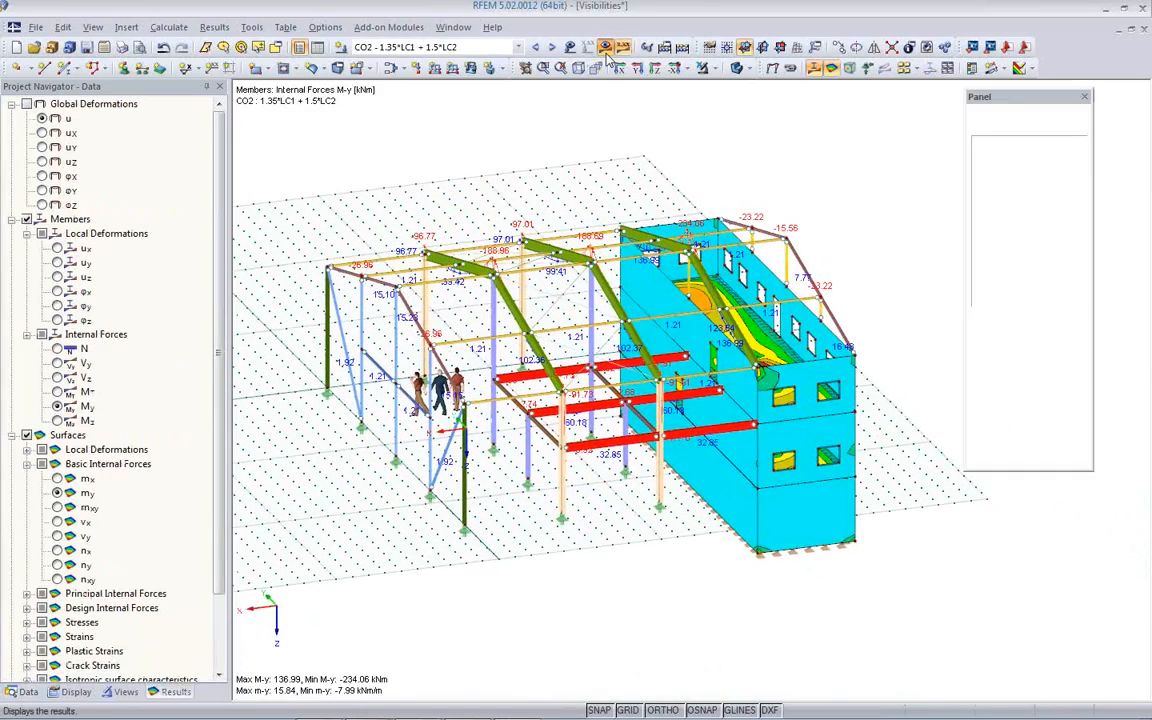
Step: Activate the user-defined view Floors and select load combination CO2 - 1.35*LC1 + 1.5*LC2 for it
{"action": "left_click", "coordinate": [122, 691]}
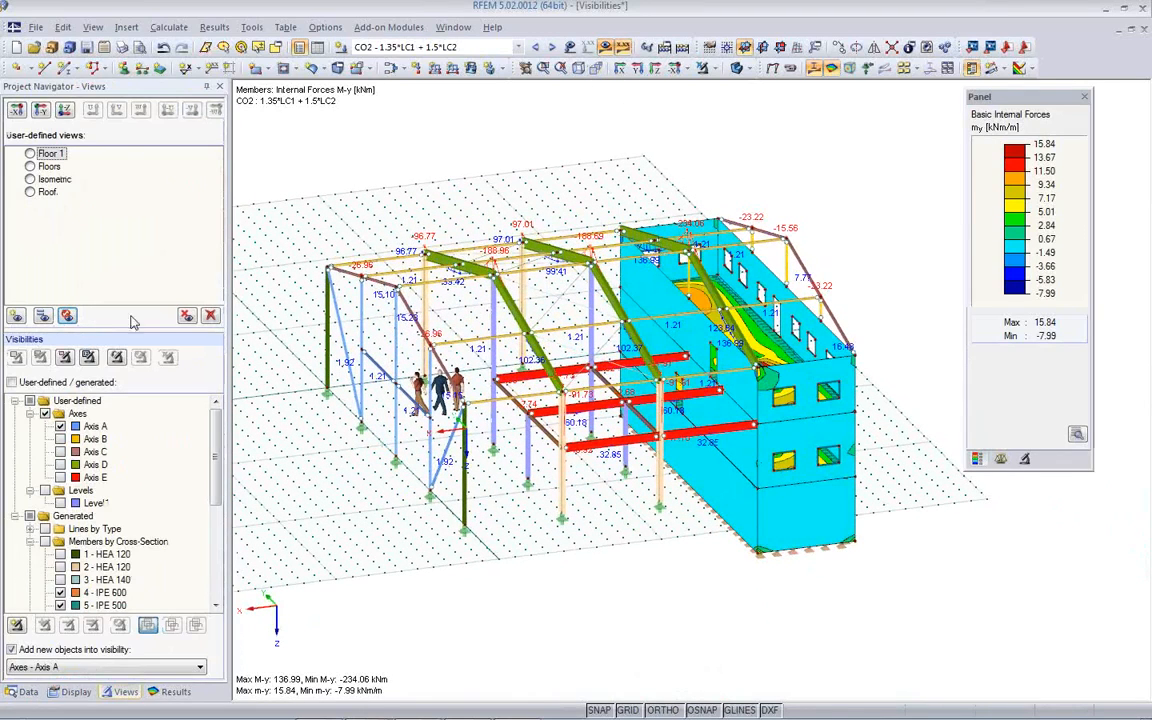
{"action": "left_click", "coordinate": [30, 166]}
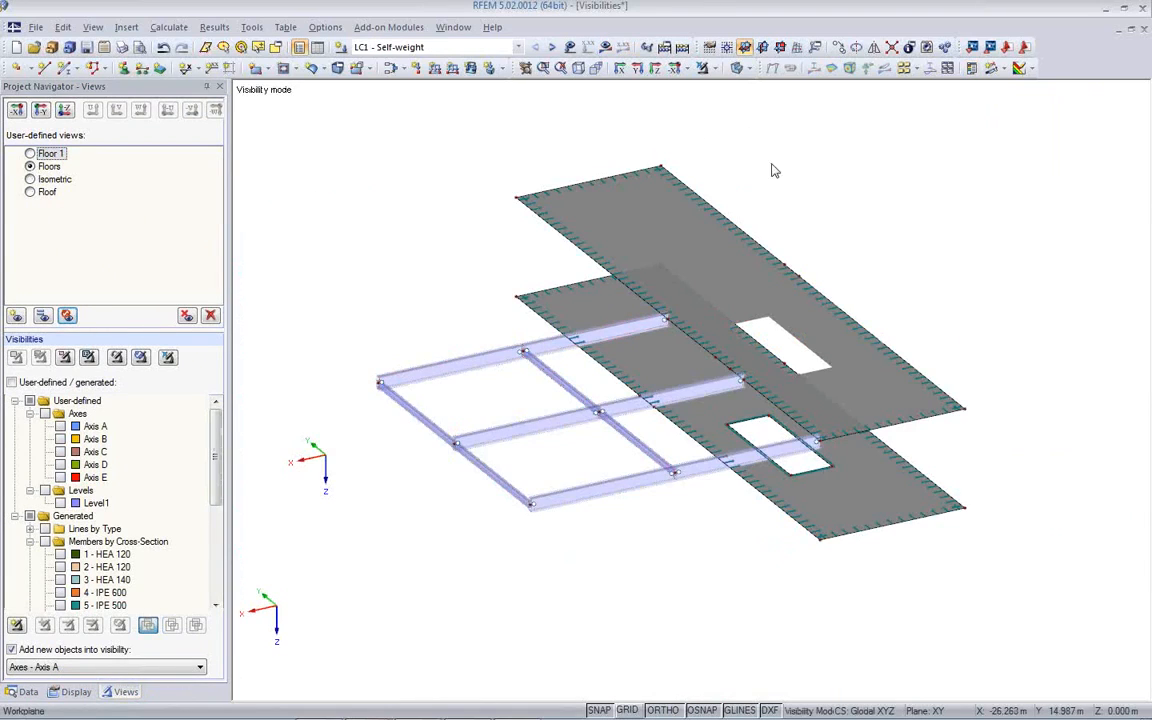
{"action": "left_click", "coordinate": [606, 48]}
{"action": "left_click", "coordinate": [603, 401]}
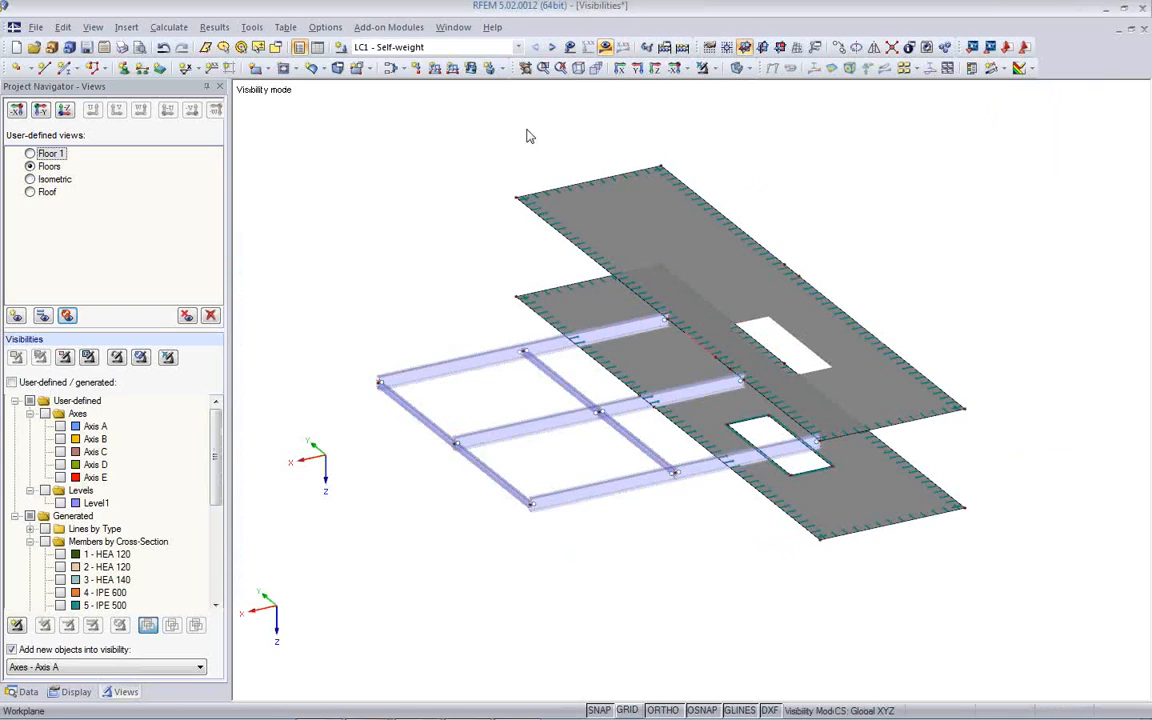
{"action": "left_click", "coordinate": [518, 47]}
{"action": "left_click", "coordinate": [506, 118]}
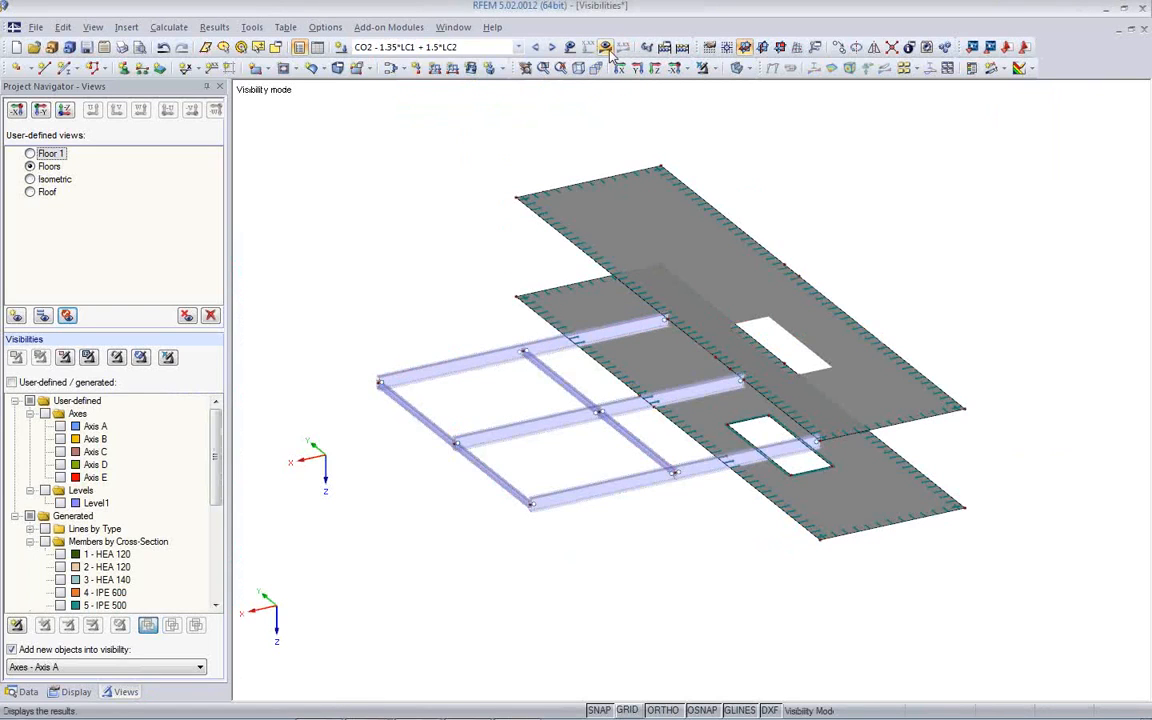
Step: View the CO2 global deformations on the Floors view, toggling the model's rendering between solid and transparent
{"action": "left_click", "coordinate": [737, 67]}
{"action": "middle_click_drag", "start_coordinate": [811, 316], "coordinate": [757, 337]}
{"action": "left_click", "coordinate": [738, 69]}
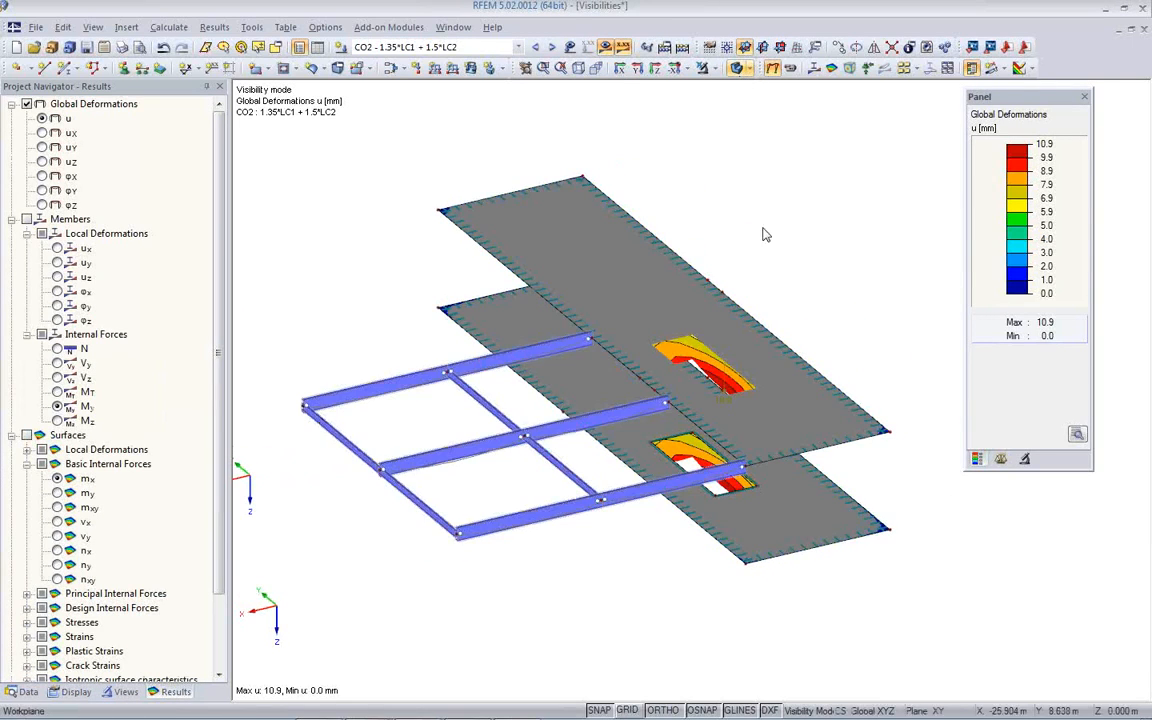
{"action": "left_click", "coordinate": [738, 69]}
{"action": "middle_click_drag", "start_coordinate": [565, 370], "coordinate": [673, 428], "text": "ctrl"}
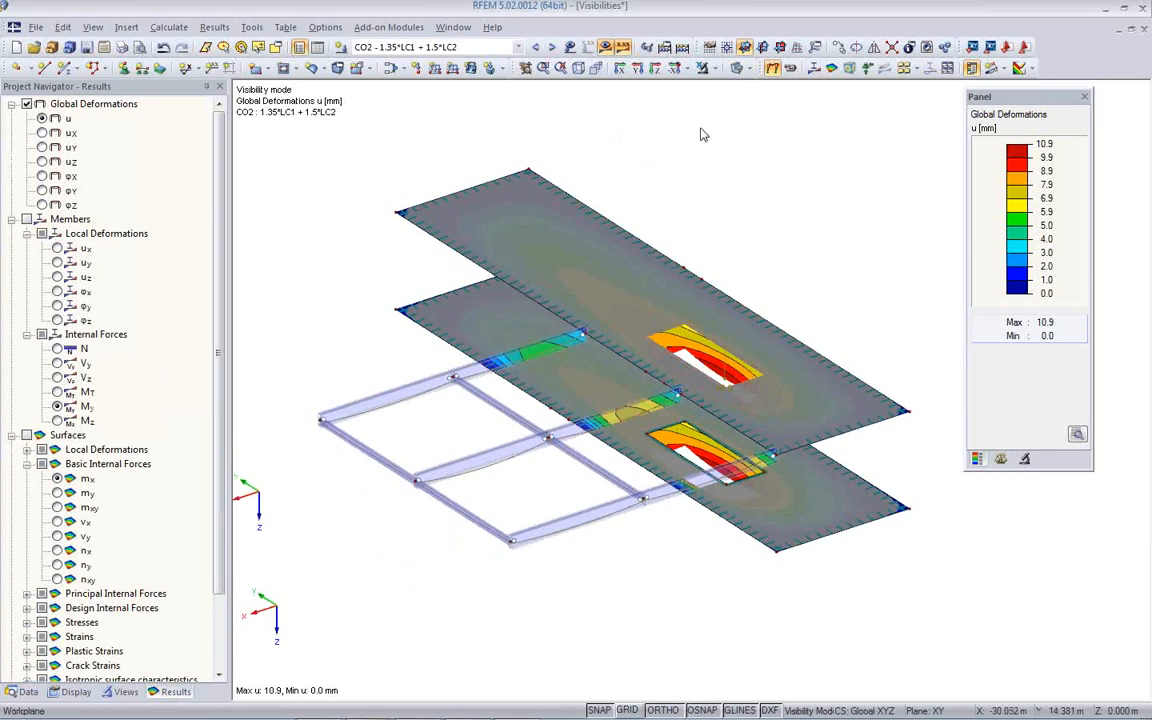
Step: Display the basic internal force m-y on the floor slabs and moment M-y on the beams, briefly toggling the values on surfaces
{"action": "left_click", "coordinate": [57, 493]}
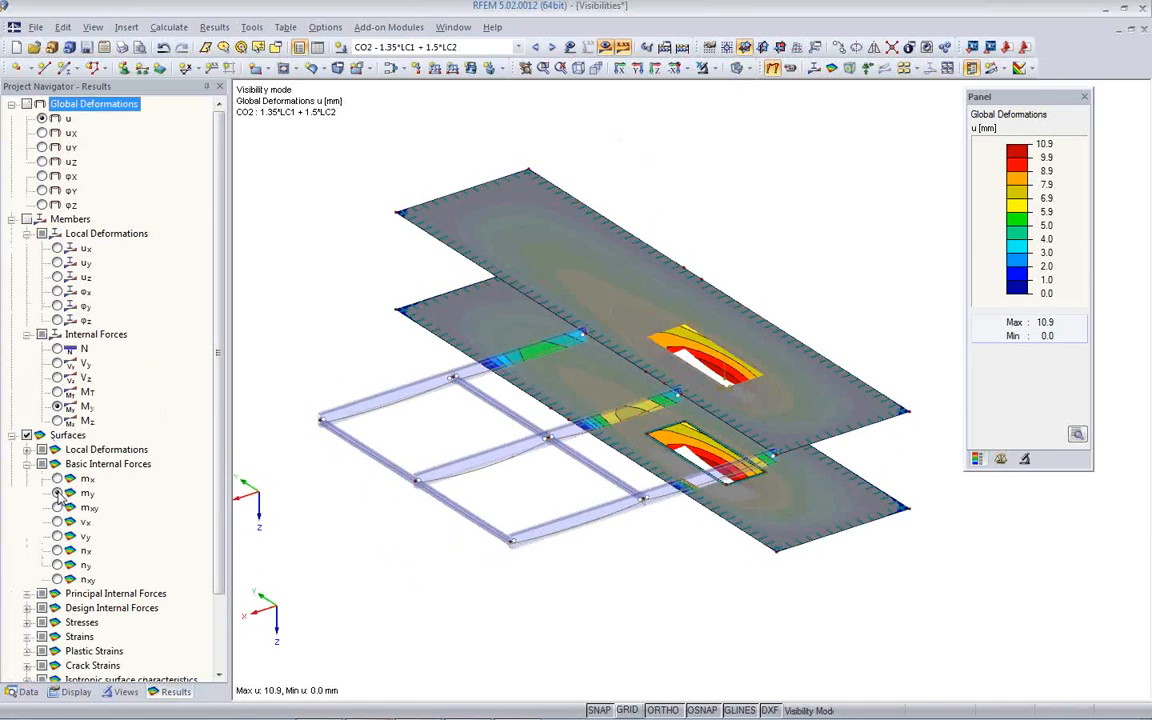
{"action": "middle_click_drag", "start_coordinate": [576, 504], "coordinate": [510, 513], "text": "ctrl"}
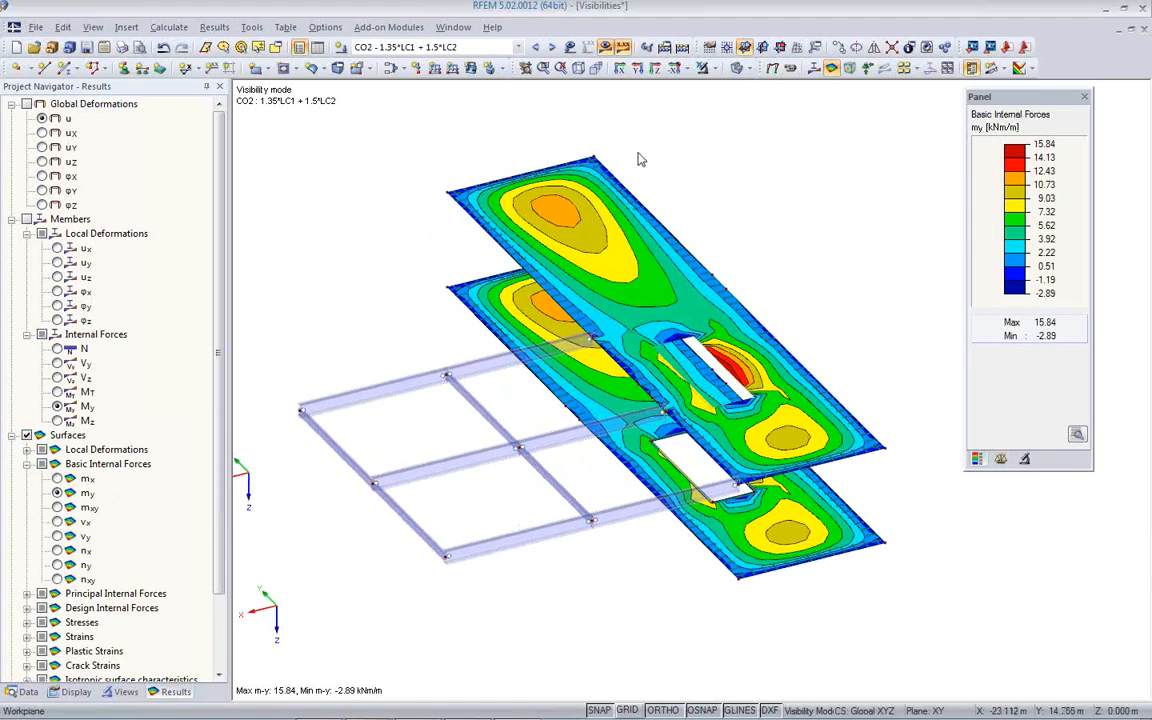
{"action": "left_click", "coordinate": [814, 68]}
{"action": "middle_click_drag", "start_coordinate": [547, 450], "coordinate": [585, 400]}
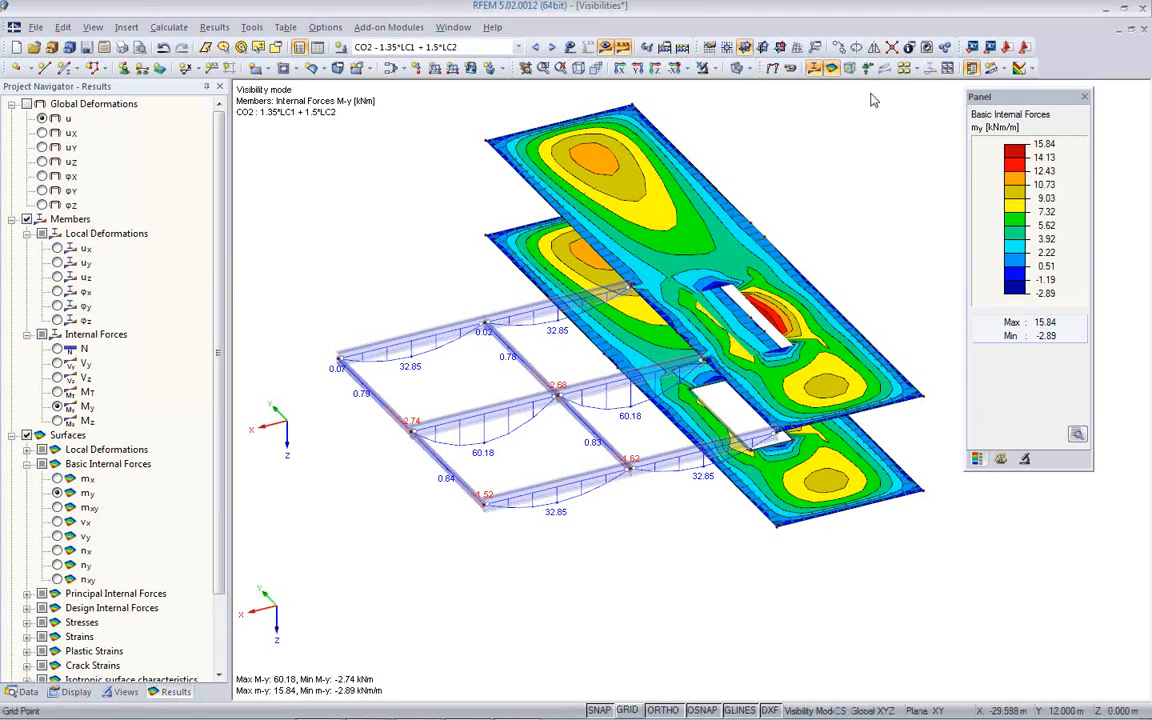
{"action": "left_click", "coordinate": [904, 70]}
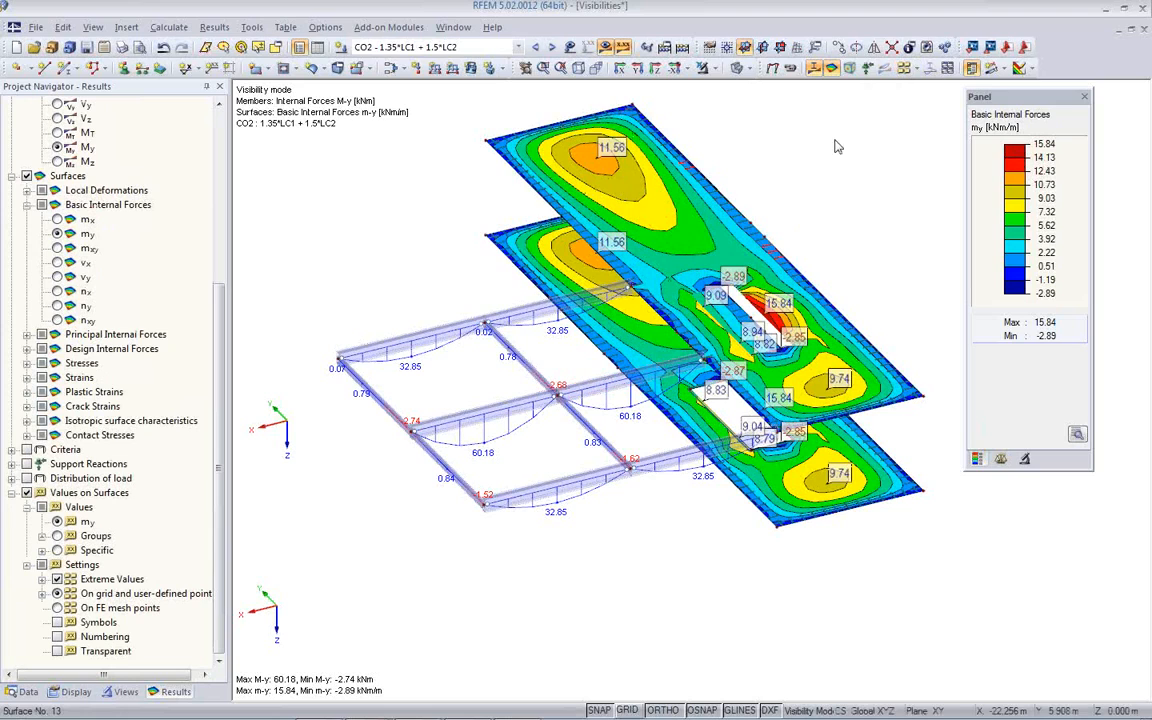
{"action": "left_click", "coordinate": [902, 71]}
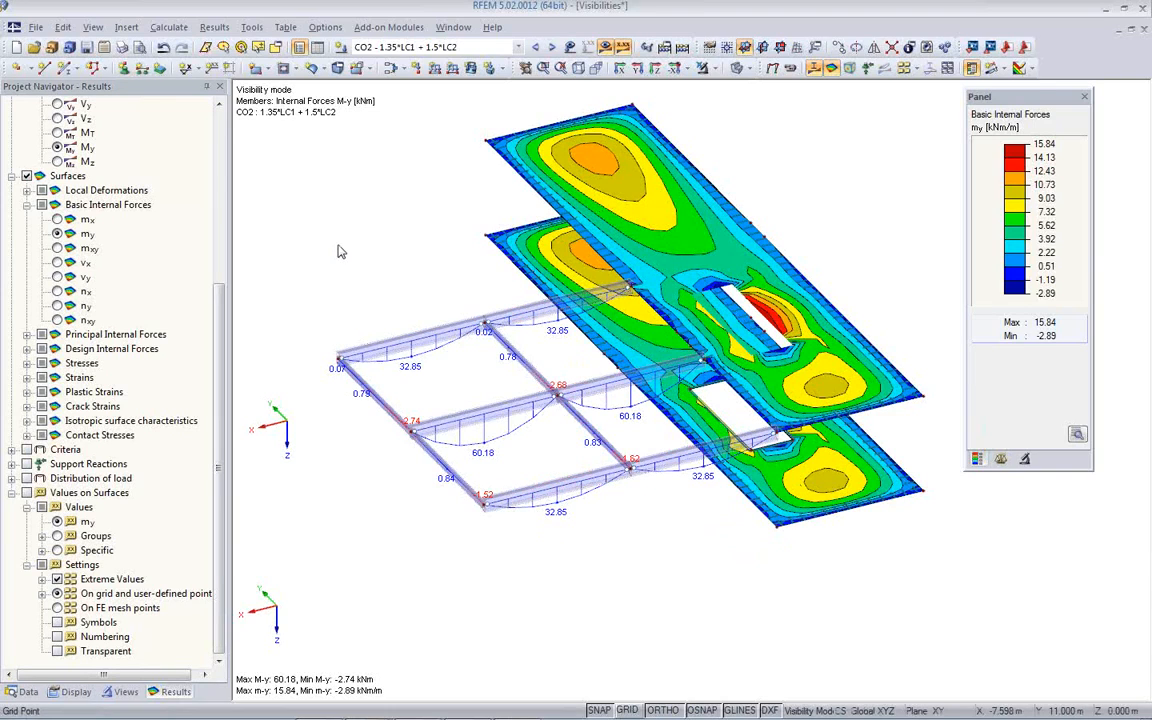
Step: Use Info About Object to examine the cross-section and M-y internal forces of the IPE 500 floor beams
{"action": "left_click", "coordinate": [251, 27]}
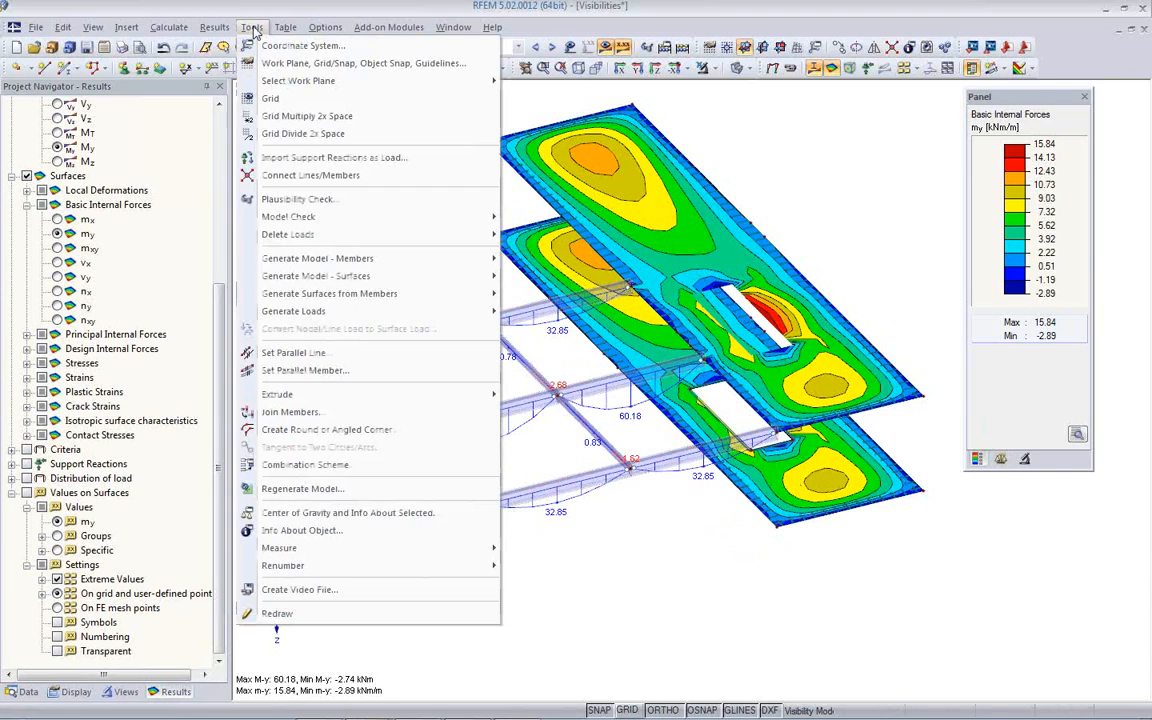
{"action": "left_click", "coordinate": [301, 531]}
{"action": "mouse_move", "coordinate": [381, 349]}
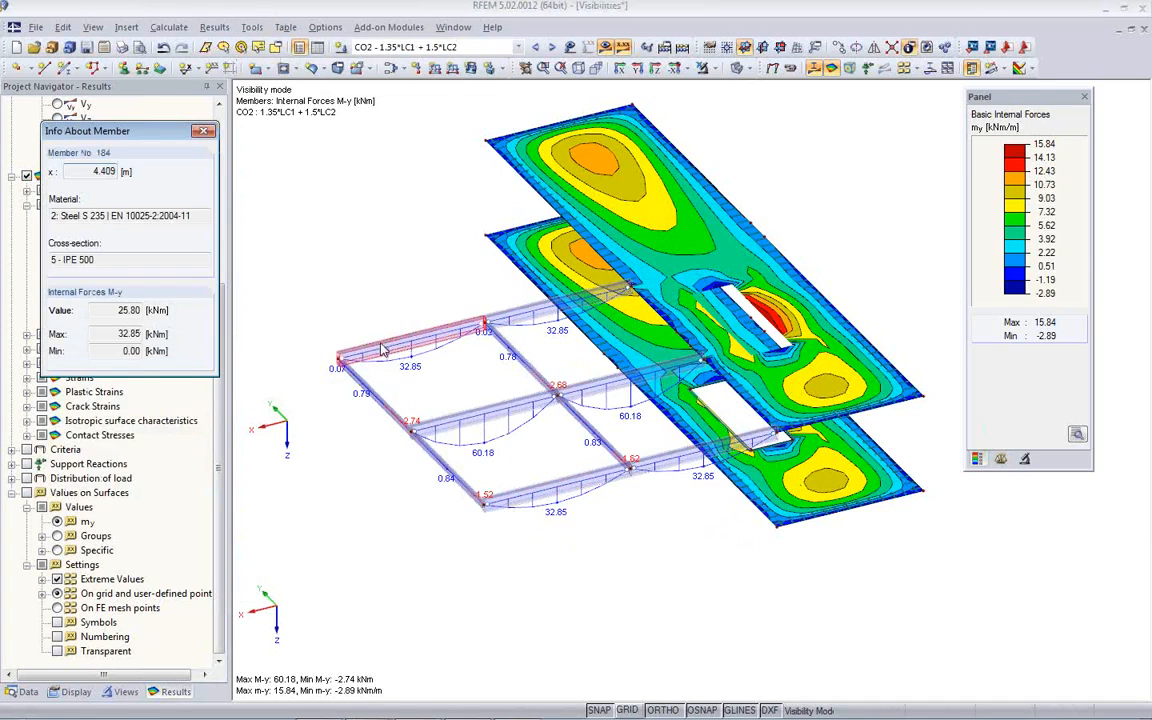
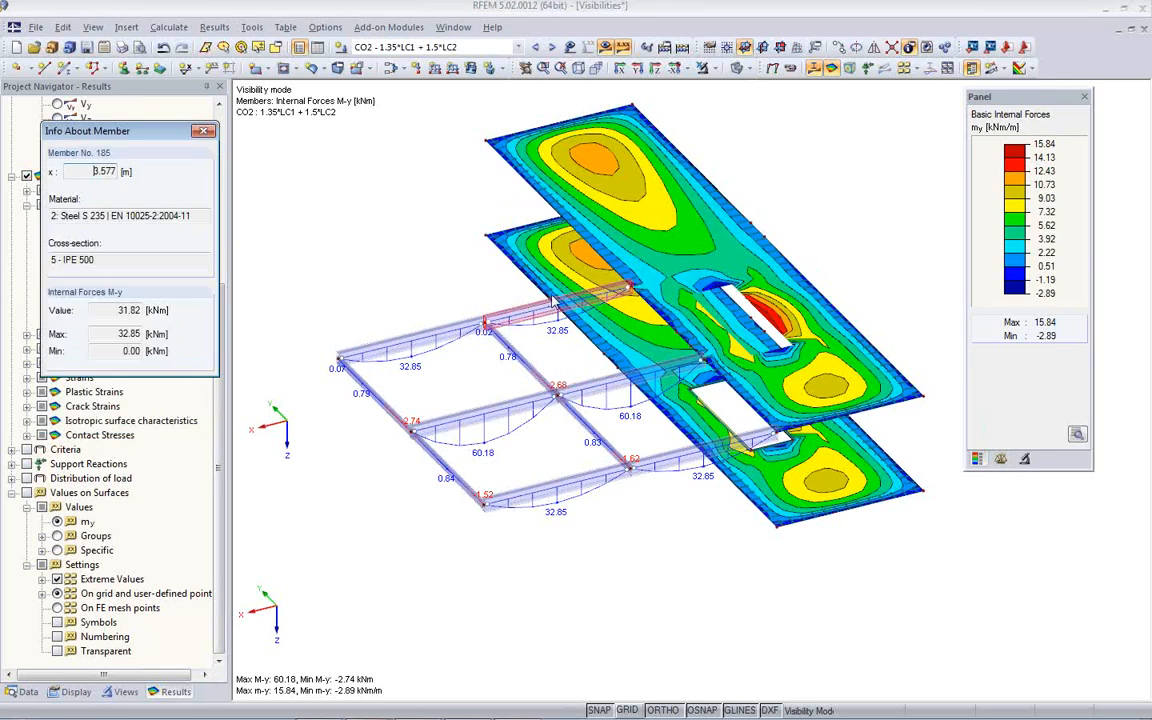
Step: Show the members in solid rendering, examine the upper floor slab's information and m-y values, and close the object information
{"action": "left_click", "coordinate": [744, 68]}
{"action": "left_click", "coordinate": [780, 104]}
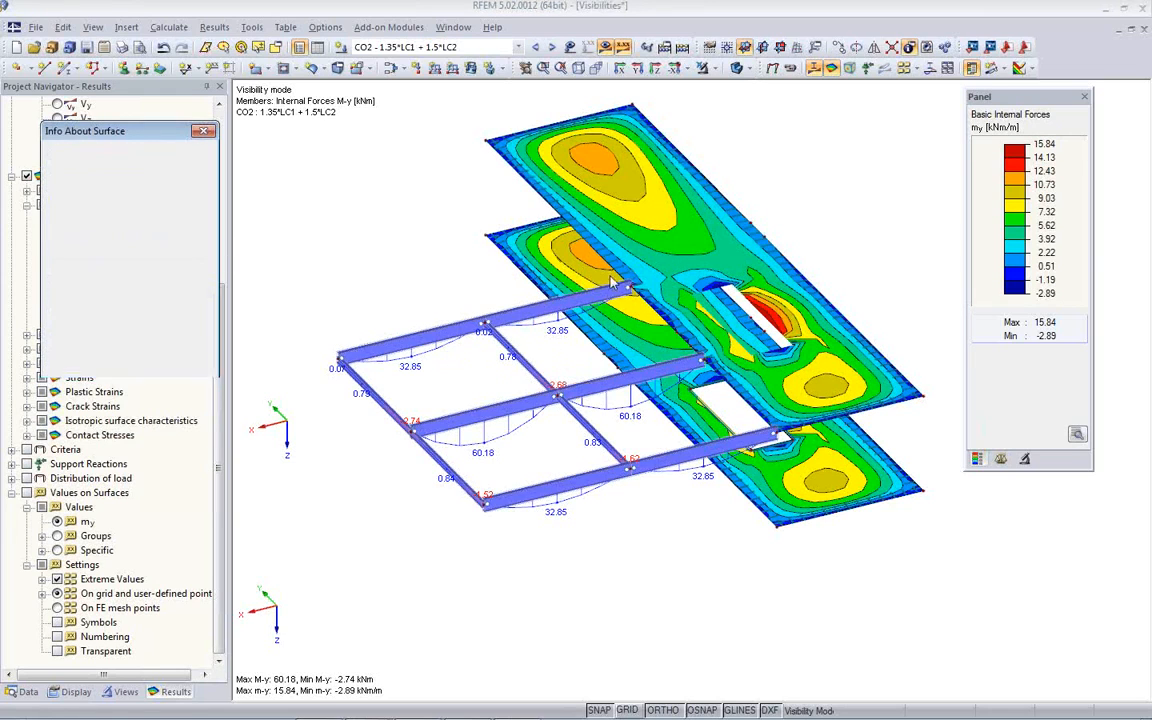
{"action": "middle_click_drag", "start_coordinate": [492, 378], "coordinate": [415, 356], "text": "ctrl"}
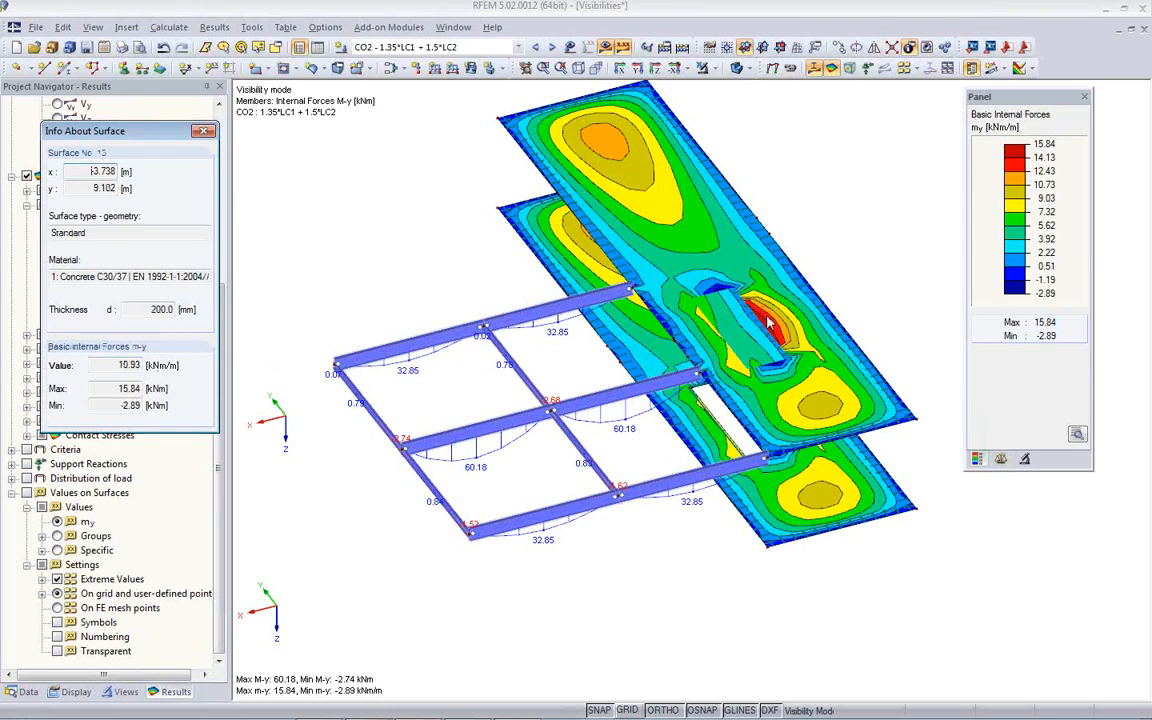
{"action": "left_click", "coordinate": [684, 305]}
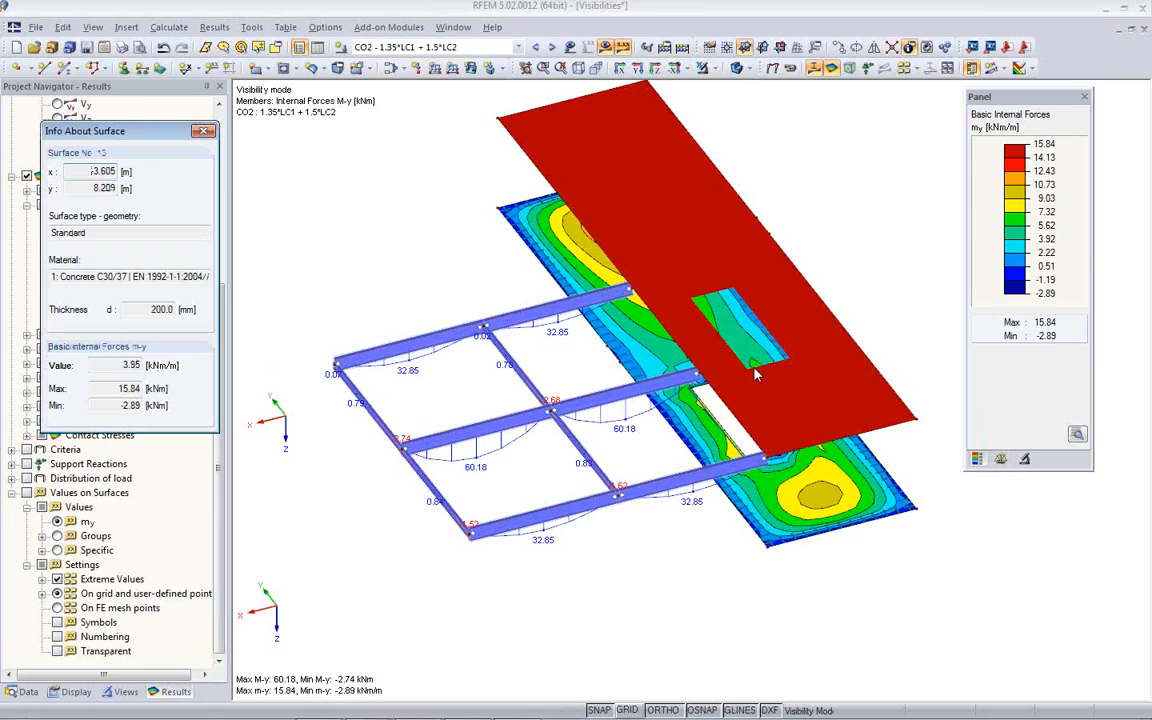
{"action": "scroll", "coordinate": [489, 577], "scroll_direction": "down", "scroll_amount": 2}
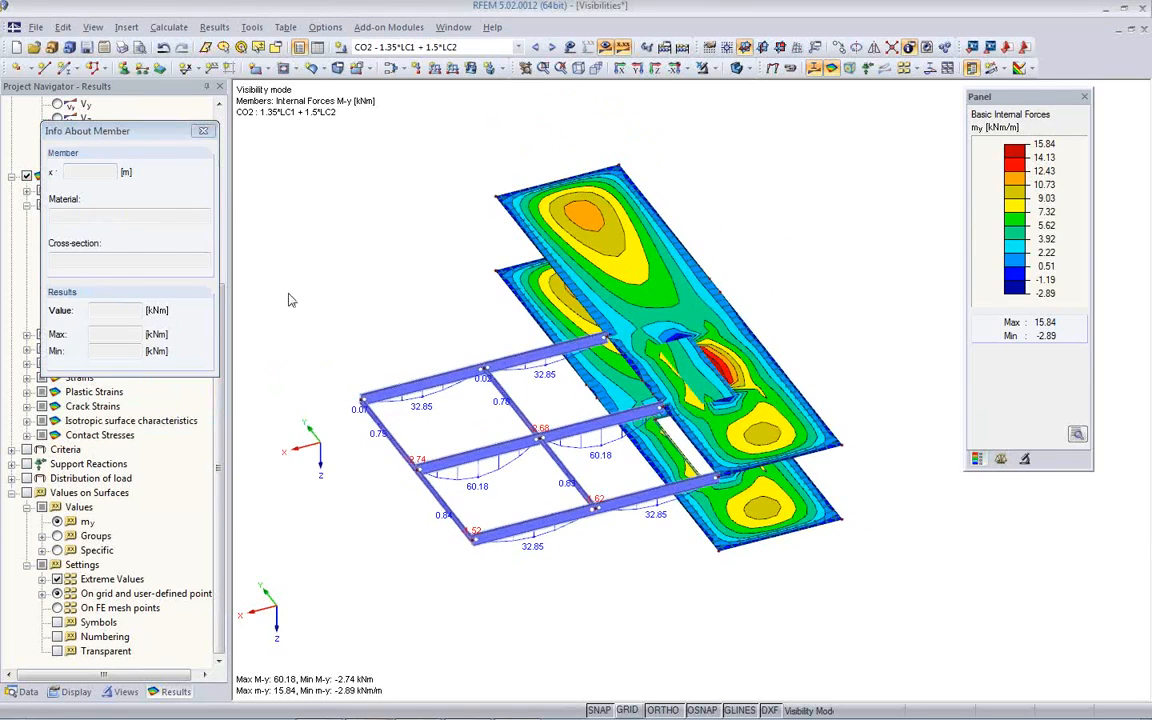
{"action": "left_click", "coordinate": [203, 133]}
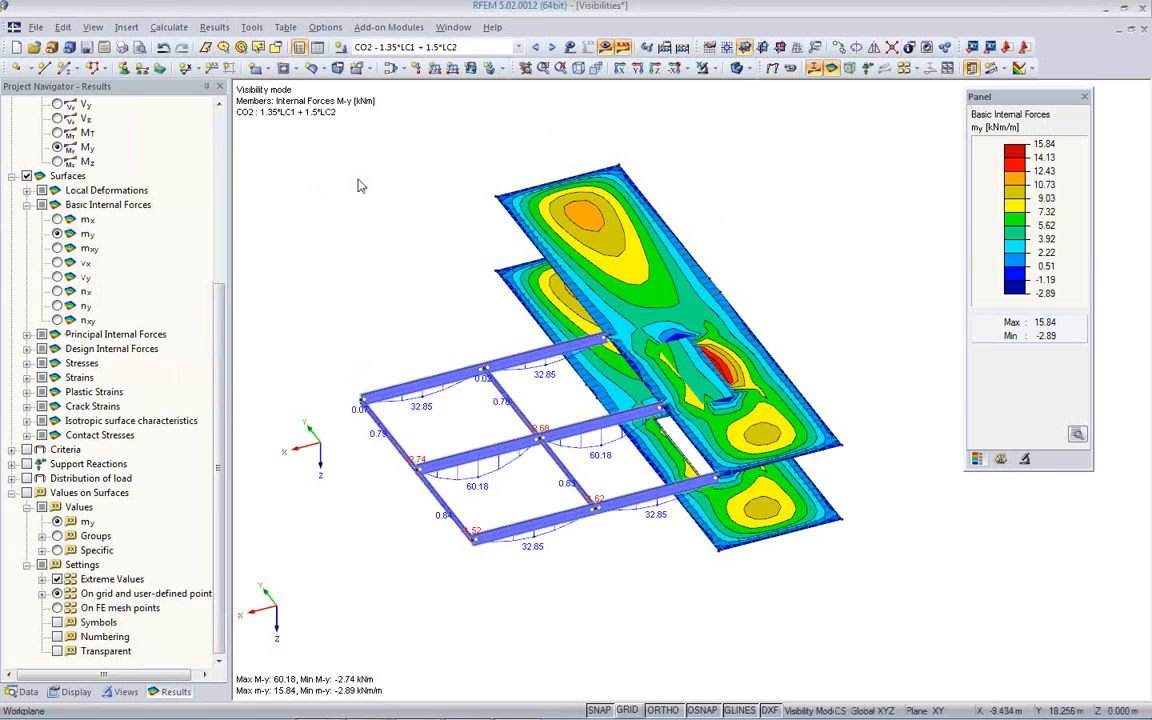
Step: Close the Visibilities model and open the MemberLoads_EndForces model from the Webinar project
{"action": "left_click", "coordinate": [1143, 30]}
{"action": "left_click", "coordinate": [586, 387]}
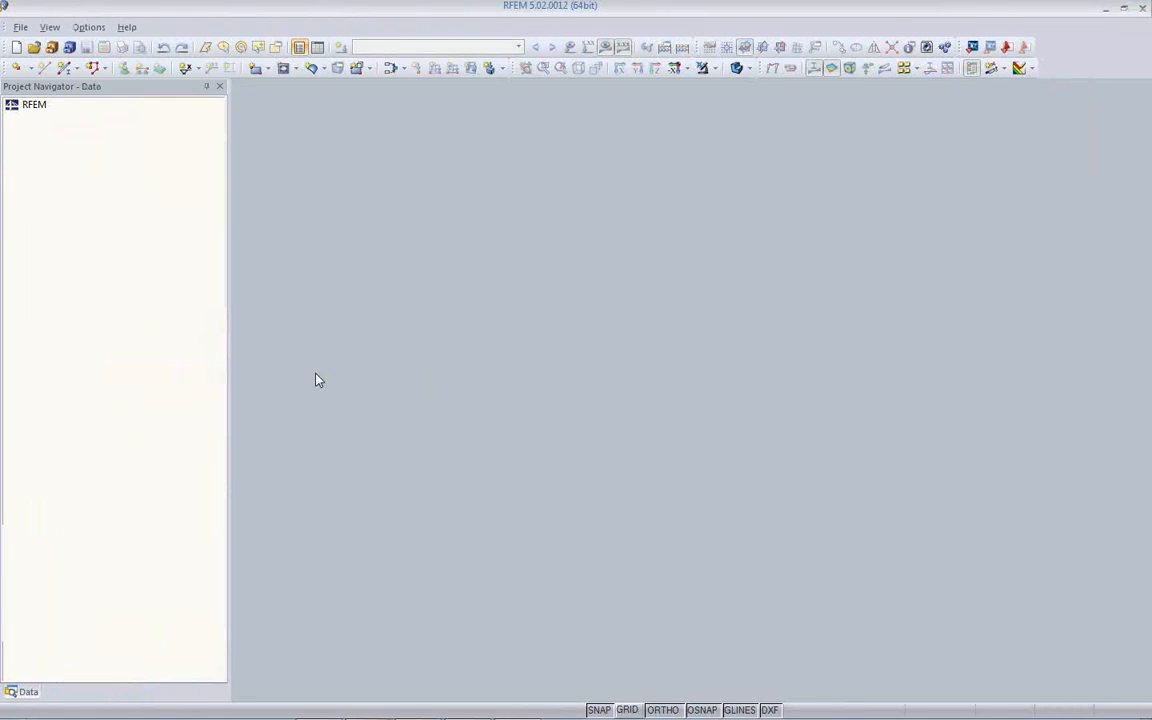
{"action": "left_click", "coordinate": [51, 47]}
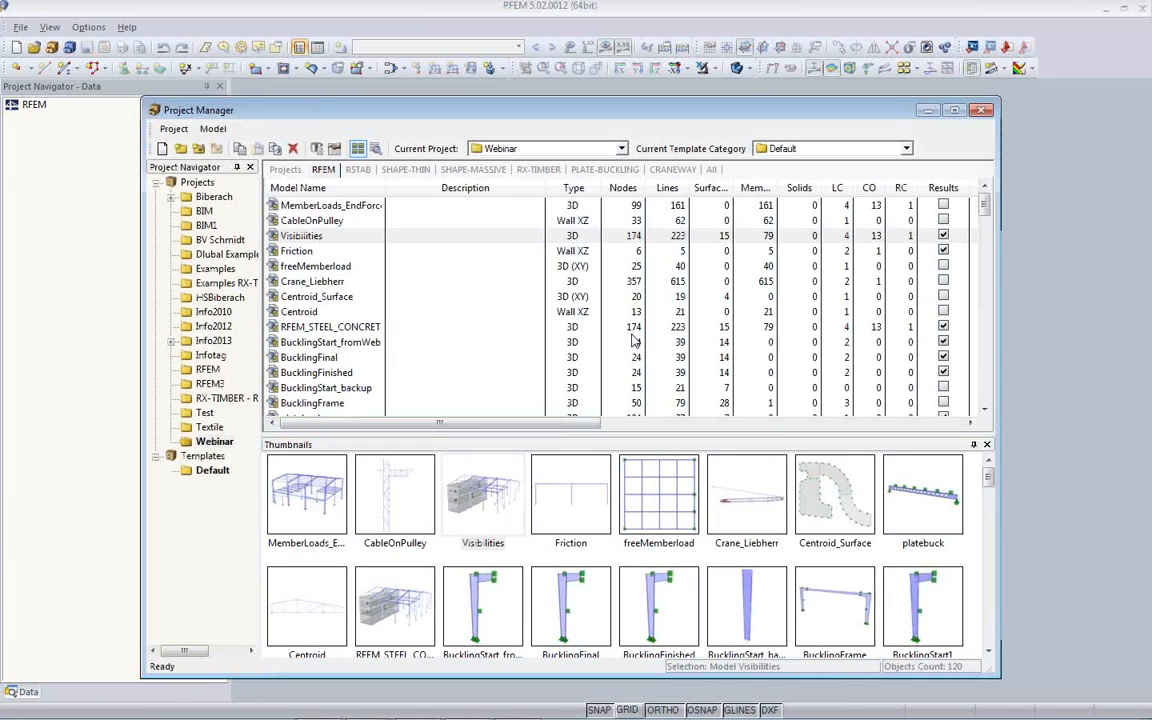
{"action": "left_click", "coordinate": [298, 509]}
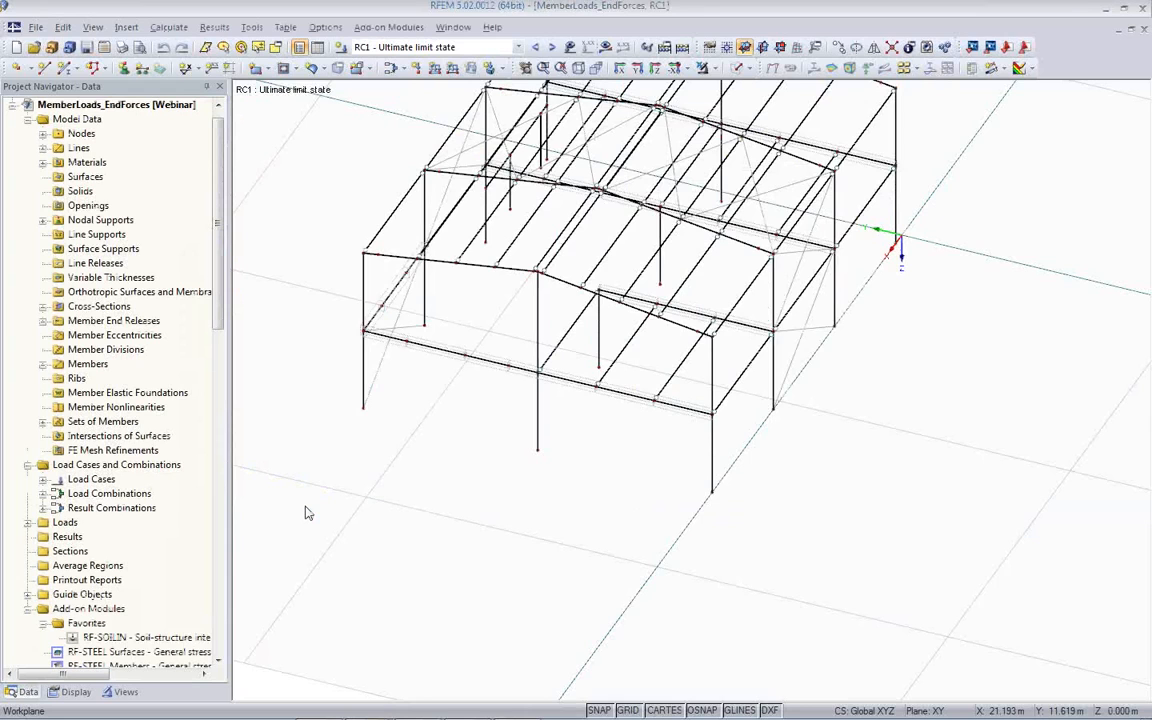
Step: From a side view of the frame, create a visibility by window around the intermediate floor level
{"action": "middle_click_drag", "start_coordinate": [688, 440], "coordinate": [658, 484], "text": "ctrl"}
{"action": "middle_click_drag", "start_coordinate": [625, 495], "coordinate": [478, 419], "text": "ctrl"}
{"action": "middle_click_drag", "start_coordinate": [689, 416], "coordinate": [647, 383], "text": "ctrl"}
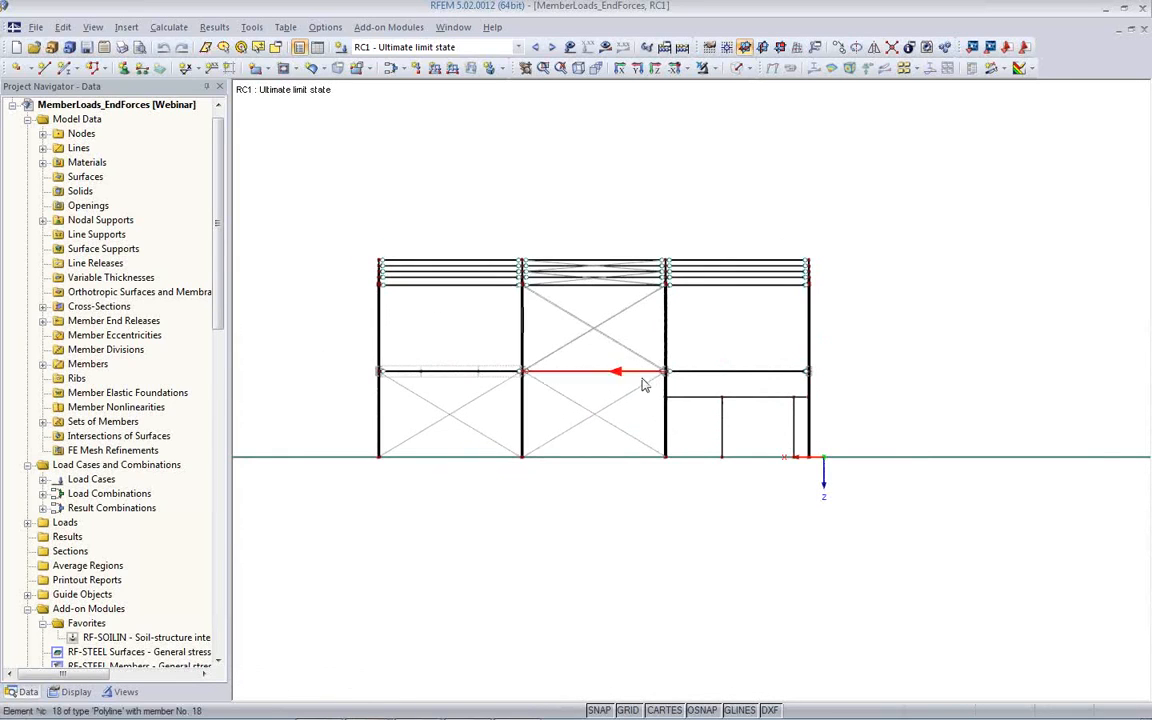
{"action": "left_click", "coordinate": [703, 68]}
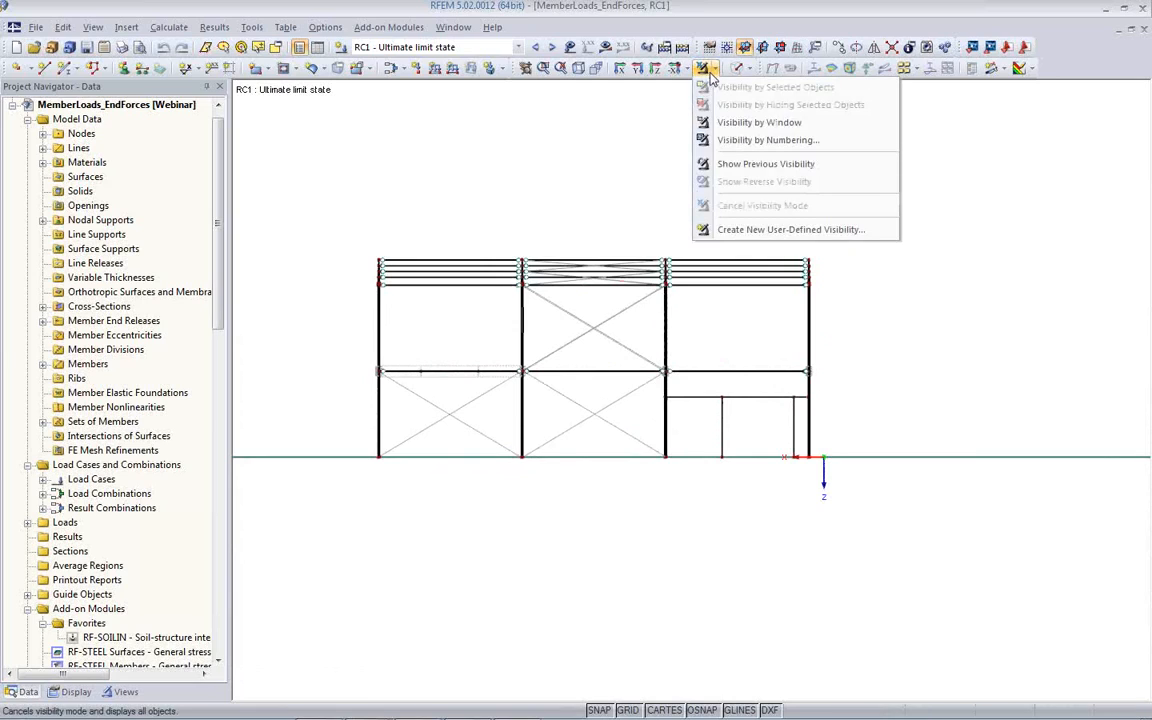
{"action": "left_click", "coordinate": [703, 68]}
{"action": "left_click", "coordinate": [703, 68]}
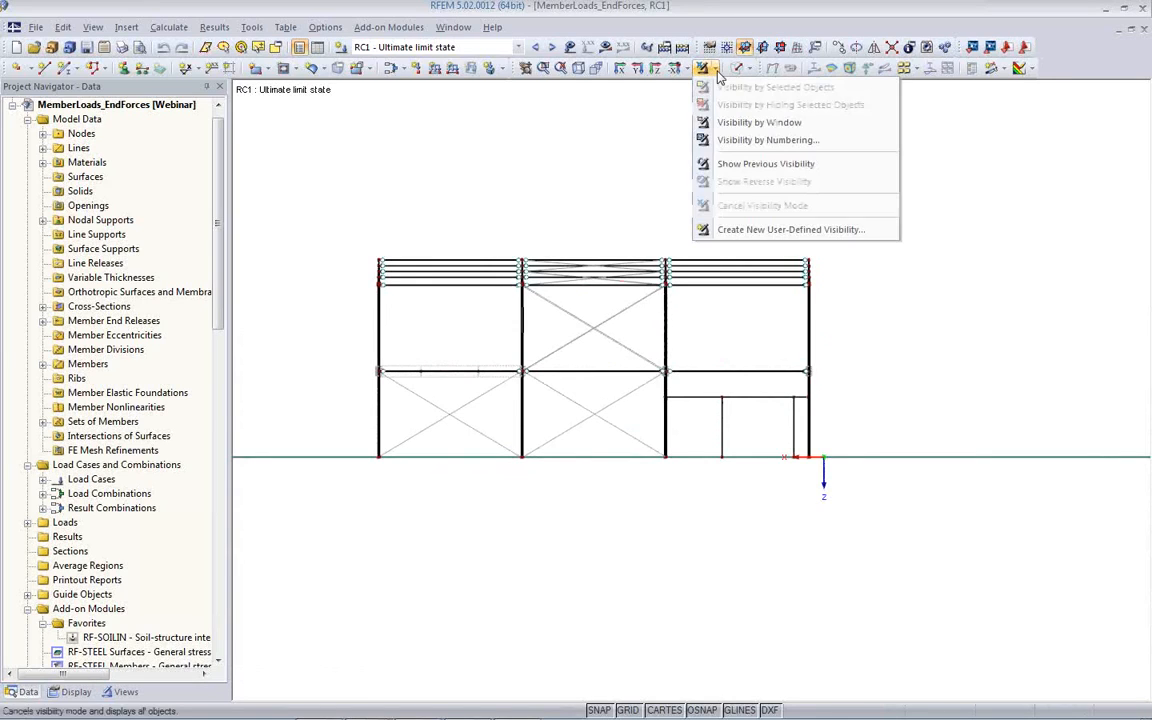
{"action": "left_click", "coordinate": [742, 122]}
{"action": "left_click_drag", "start_coordinate": [360, 355], "coordinate": [823, 378]}
{"action": "middle_click_drag", "start_coordinate": [534, 403], "coordinate": [1080, 500], "text": "ctrl"}
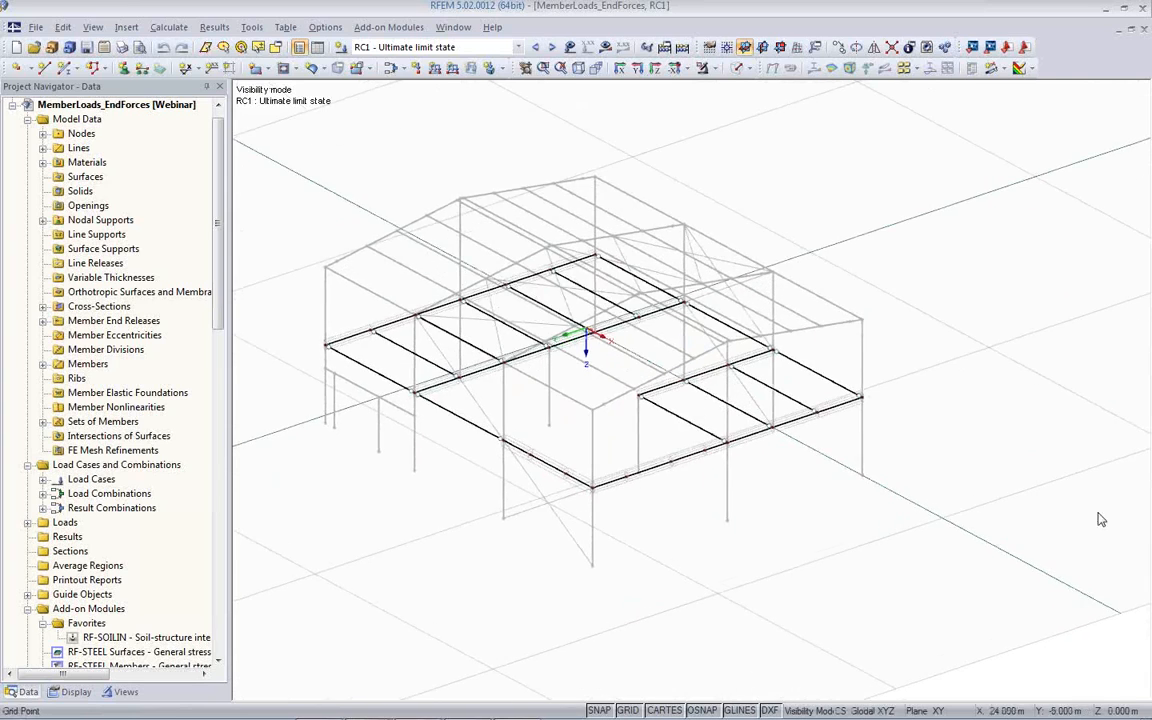
Step: Turn off Show Hidden Objects in Background for the isolated floor level
{"action": "right_click", "coordinate": [487, 124]}
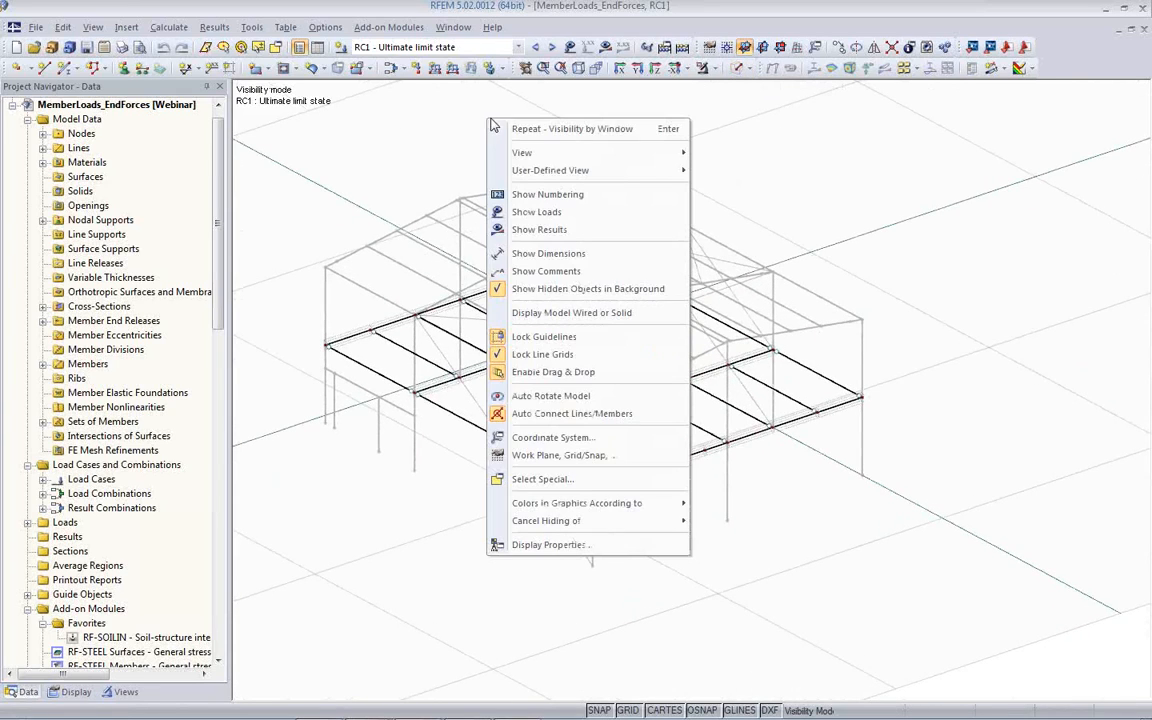
{"action": "left_click", "coordinate": [522, 288]}
{"action": "middle_click_drag", "start_coordinate": [577, 621], "coordinate": [584, 309], "text": "ctrl"}
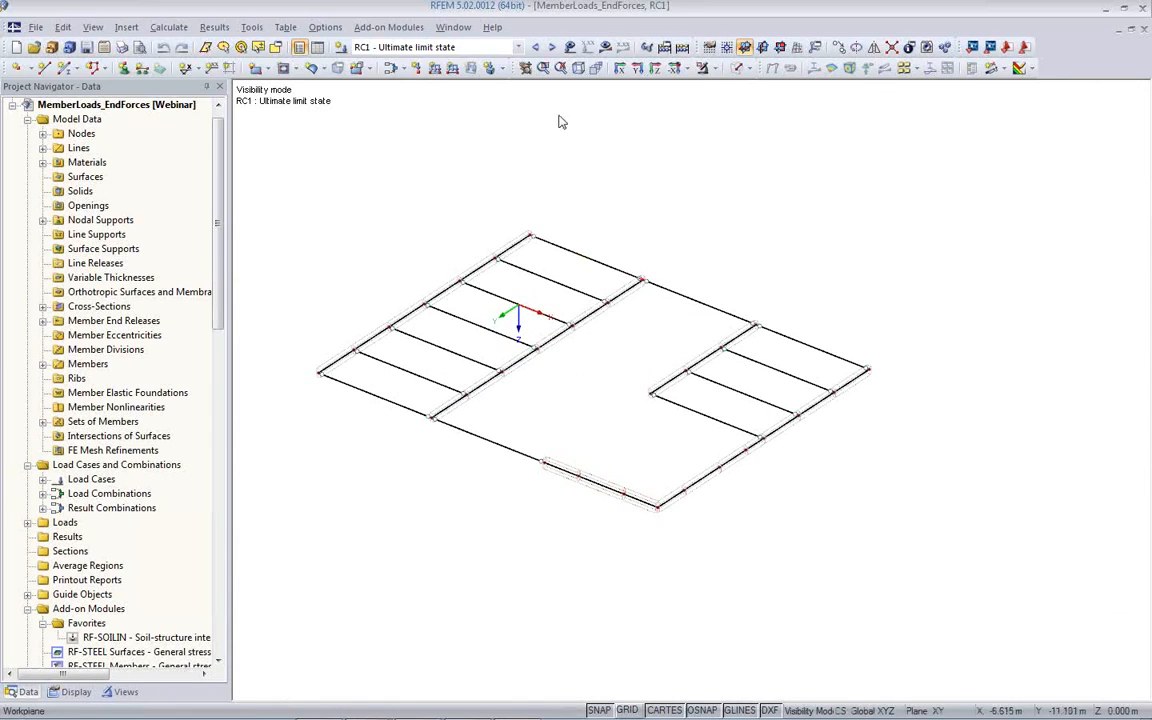
Step: Calculate RC1 - Ultimate limit state and display both max and min values of moment M-y on the floor level's members
{"action": "left_click", "coordinate": [606, 48]}
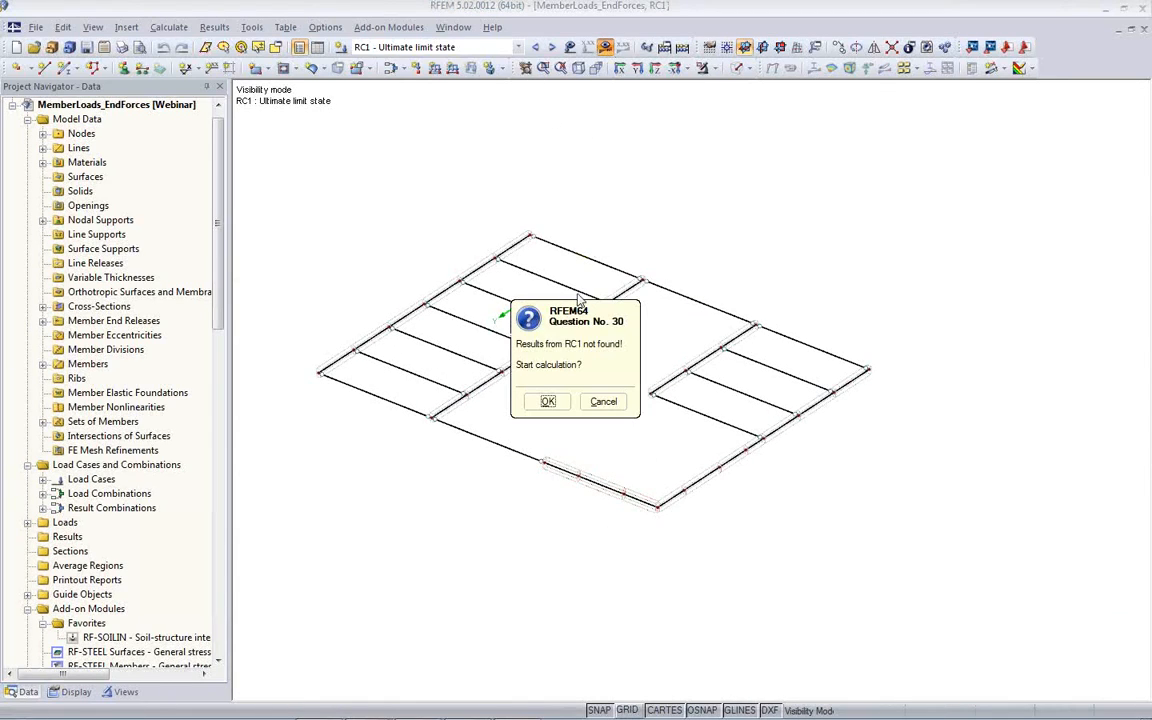
{"action": "left_click", "coordinate": [548, 401]}
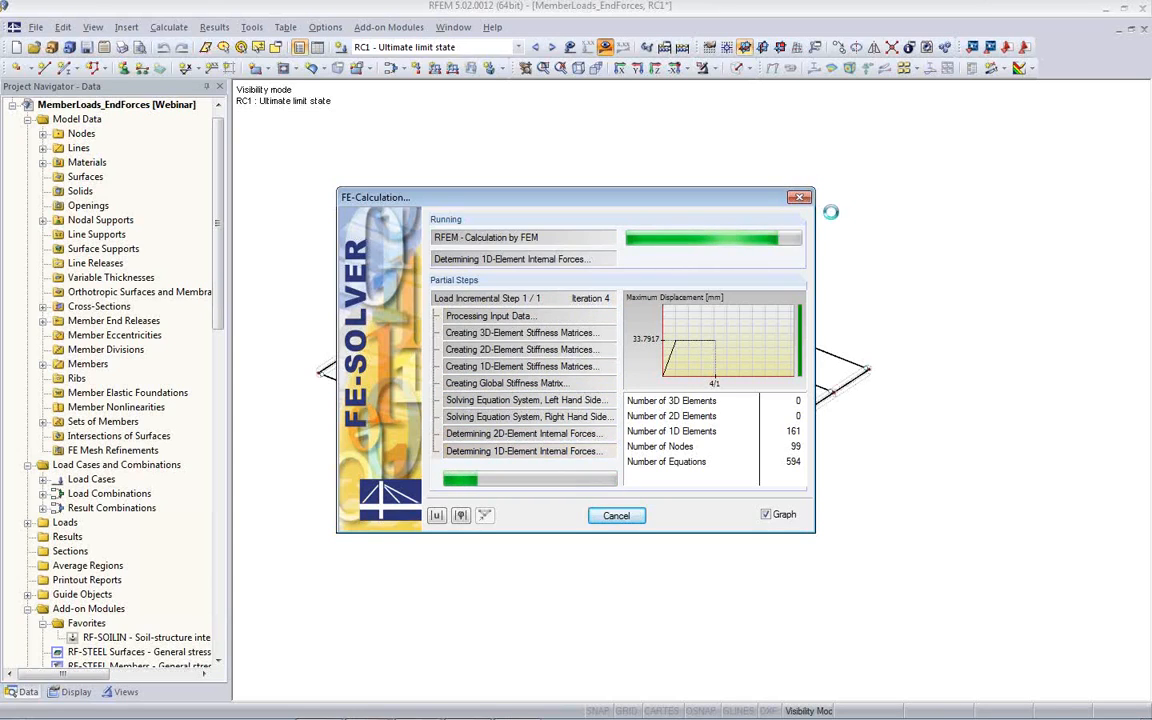
{"action": "middle_click_drag", "start_coordinate": [597, 517], "coordinate": [540, 481]}
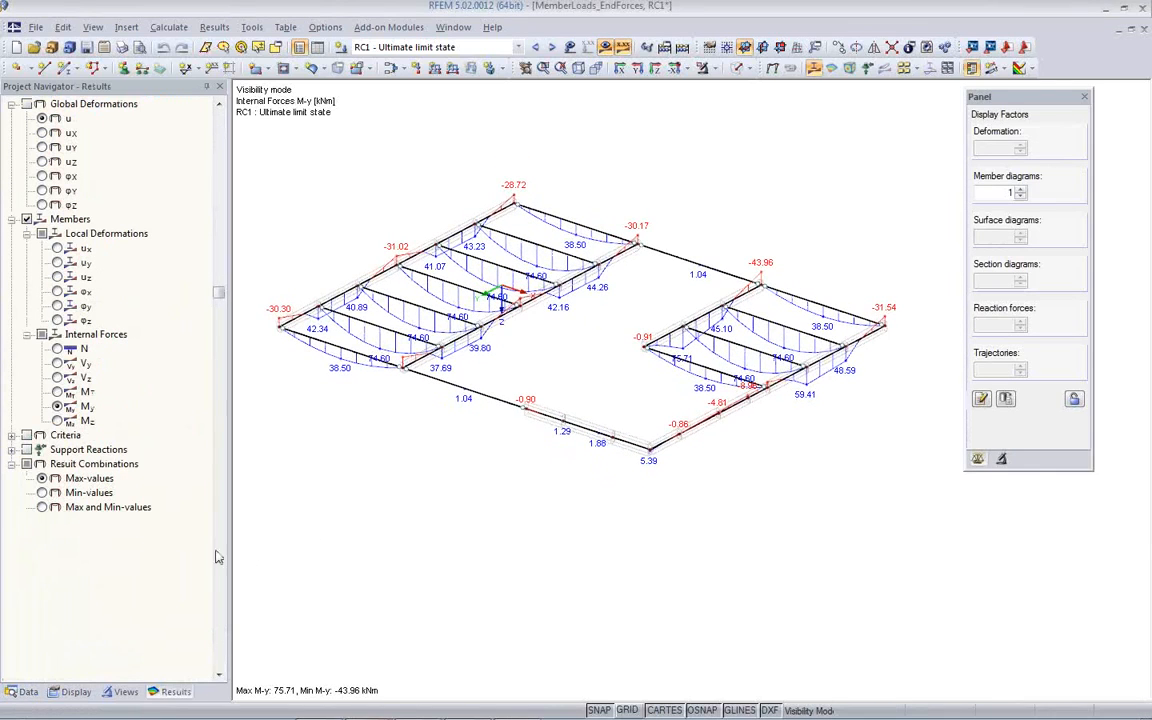
{"action": "left_click", "coordinate": [42, 507]}
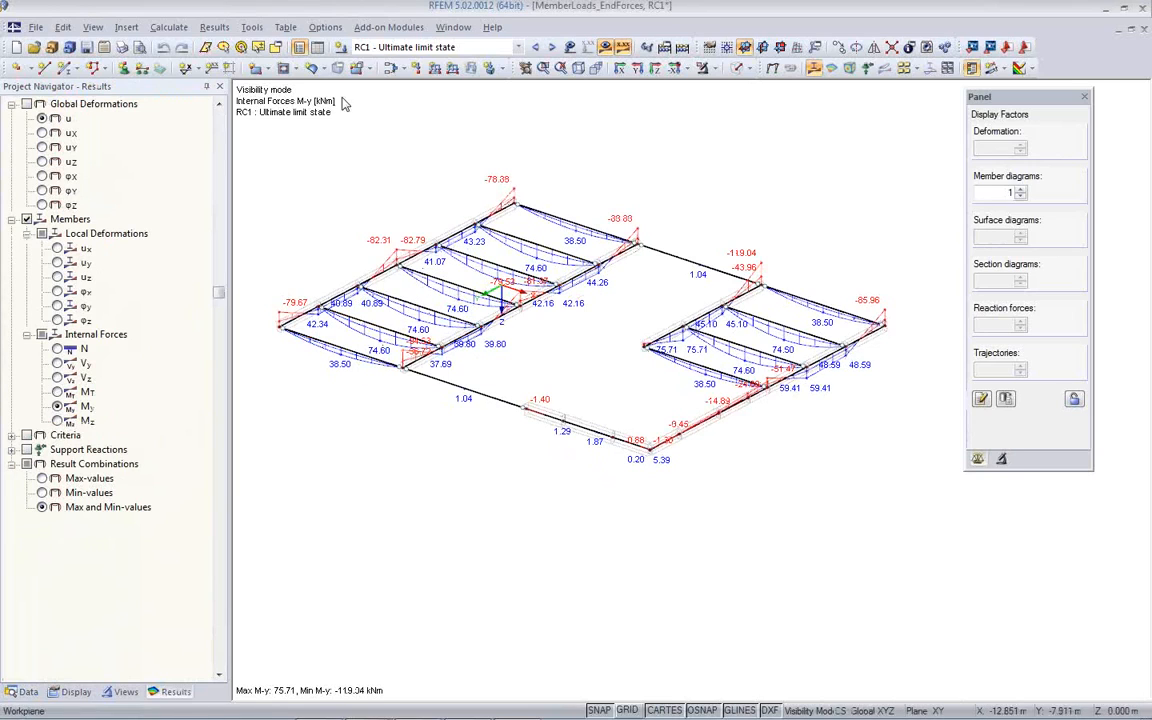
Step: Display the results table Set of Members - Internal Forces for RC1 below the model
{"action": "left_click", "coordinate": [317, 47]}
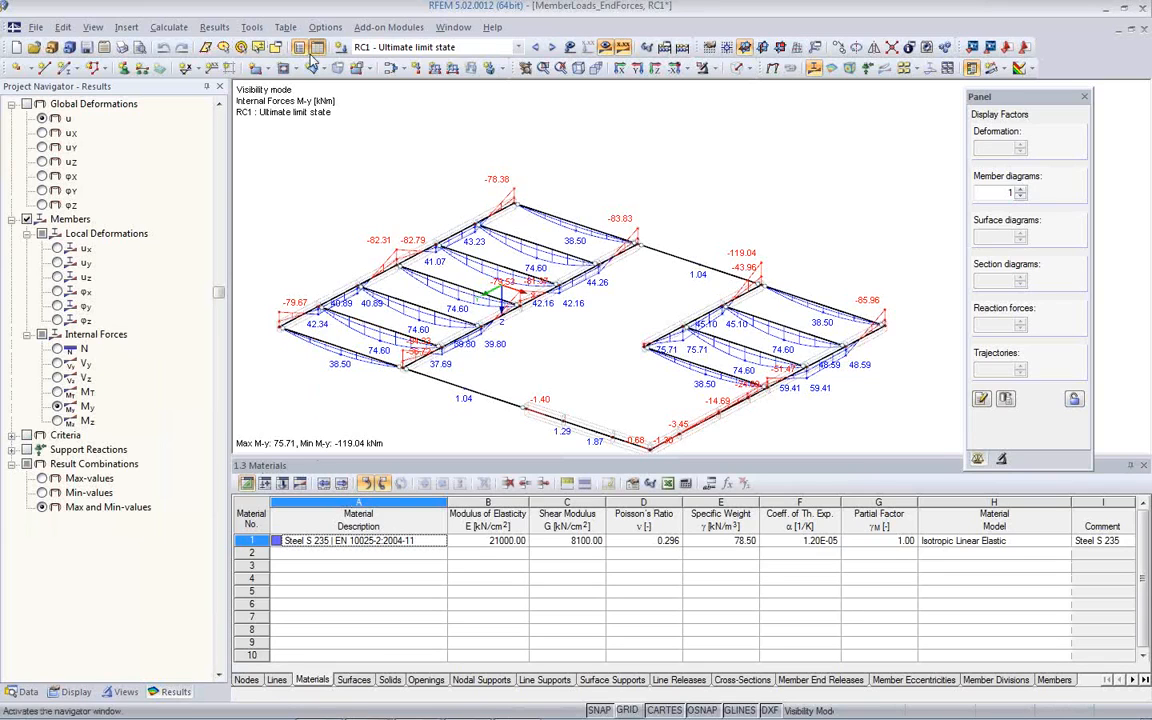
{"action": "left_click", "coordinate": [299, 483]}
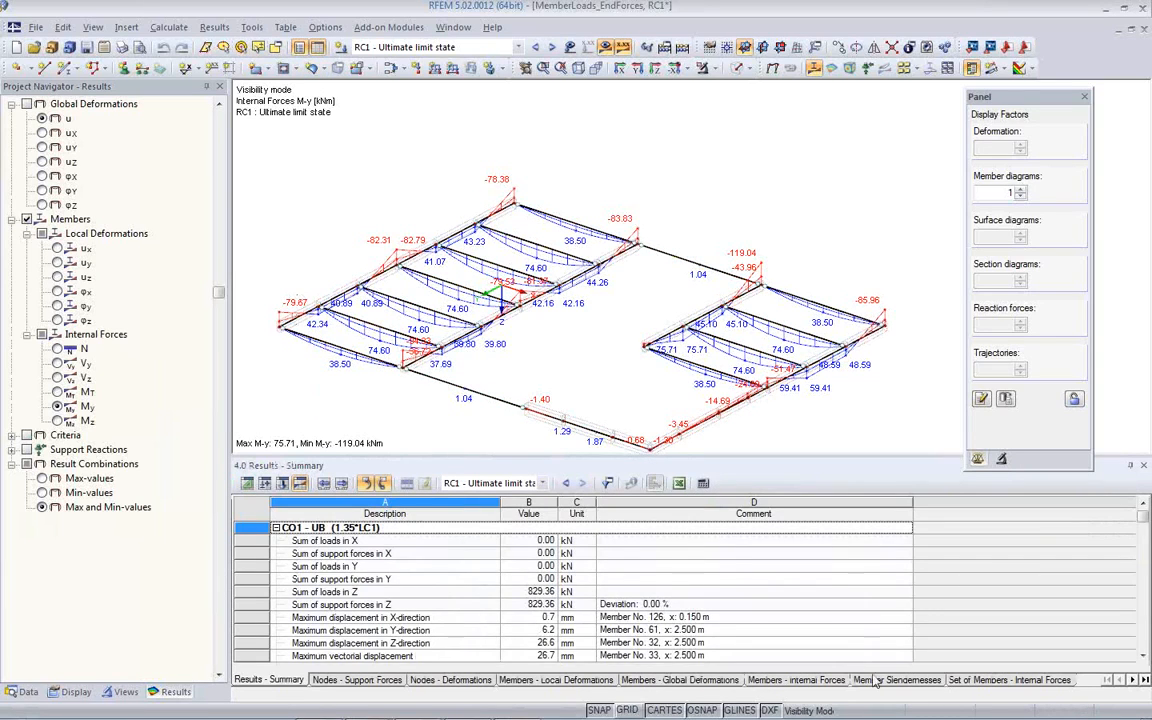
{"action": "left_click", "coordinate": [962, 683]}
Step: Examine the floor's corner edge beams and locate the internal forces of the set Continuous Members 8 by picking it in the model
{"action": "middle_click_drag", "start_coordinate": [565, 400], "coordinate": [590, 368]}
{"action": "scroll", "coordinate": [590, 368], "scroll_direction": "up", "scroll_amount": 2}
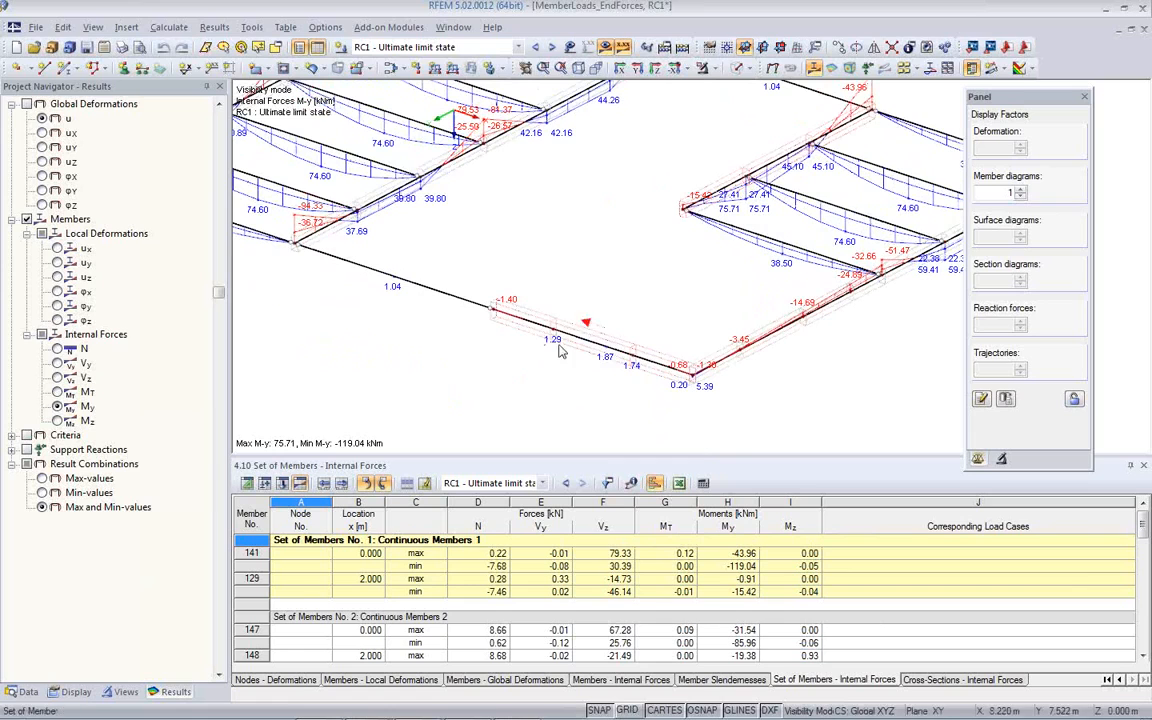
{"action": "middle_click_drag", "start_coordinate": [772, 352], "coordinate": [674, 371]}
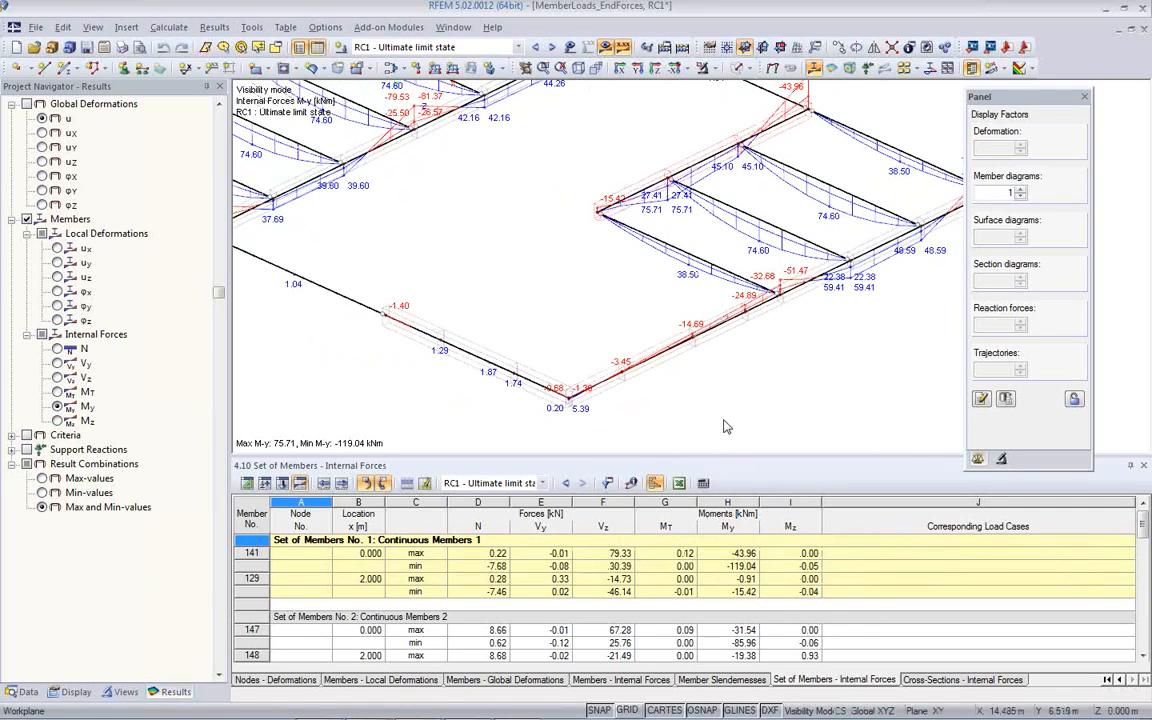
{"action": "left_click", "coordinate": [608, 399]}
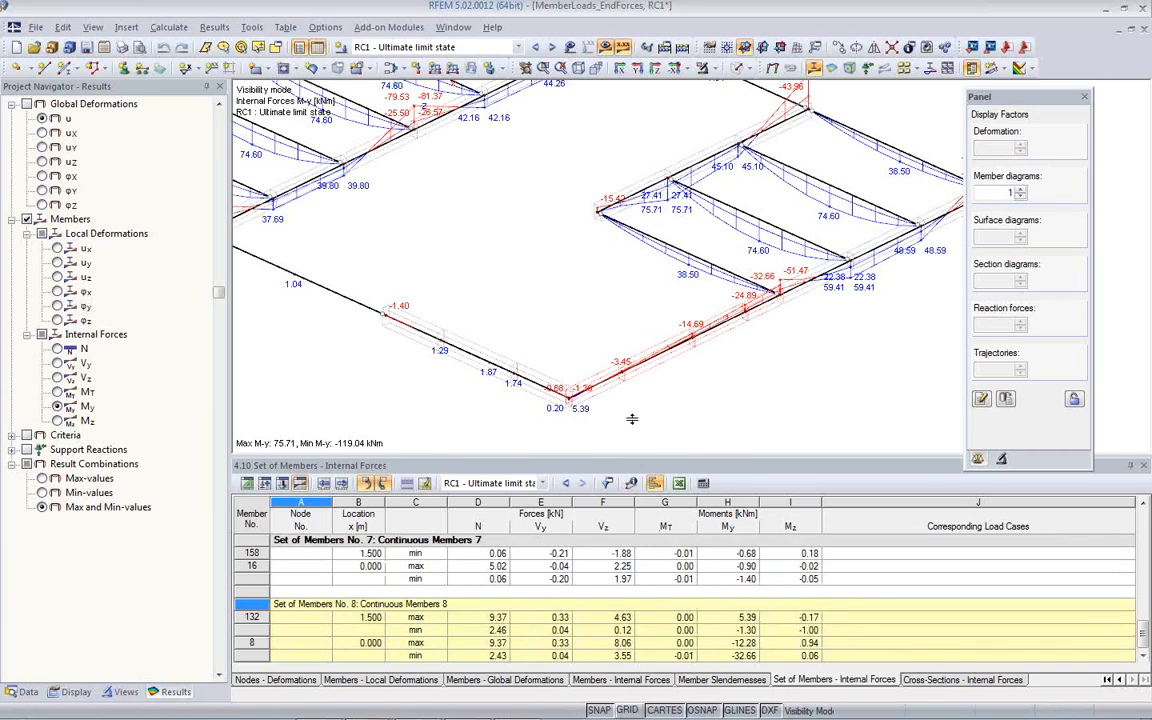
Step: Enlarge the results table area and display the Members - Internal Forces table
{"action": "left_click_drag", "start_coordinate": [632, 419], "coordinate": [632, 420]}
{"action": "middle_click_drag", "start_coordinate": [748, 345], "coordinate": [789, 262]}
{"action": "scroll", "coordinate": [728, 310], "scroll_direction": "down", "scroll_amount": 3}
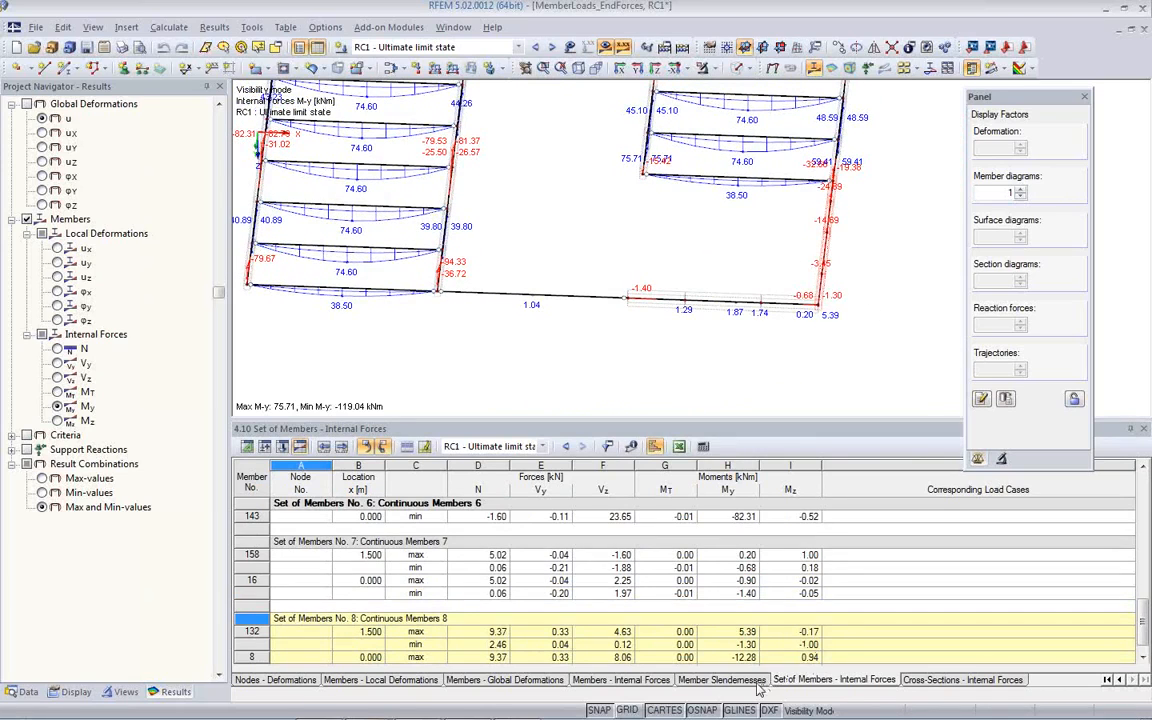
{"action": "left_click", "coordinate": [700, 680]}
{"action": "left_click", "coordinate": [645, 682]}
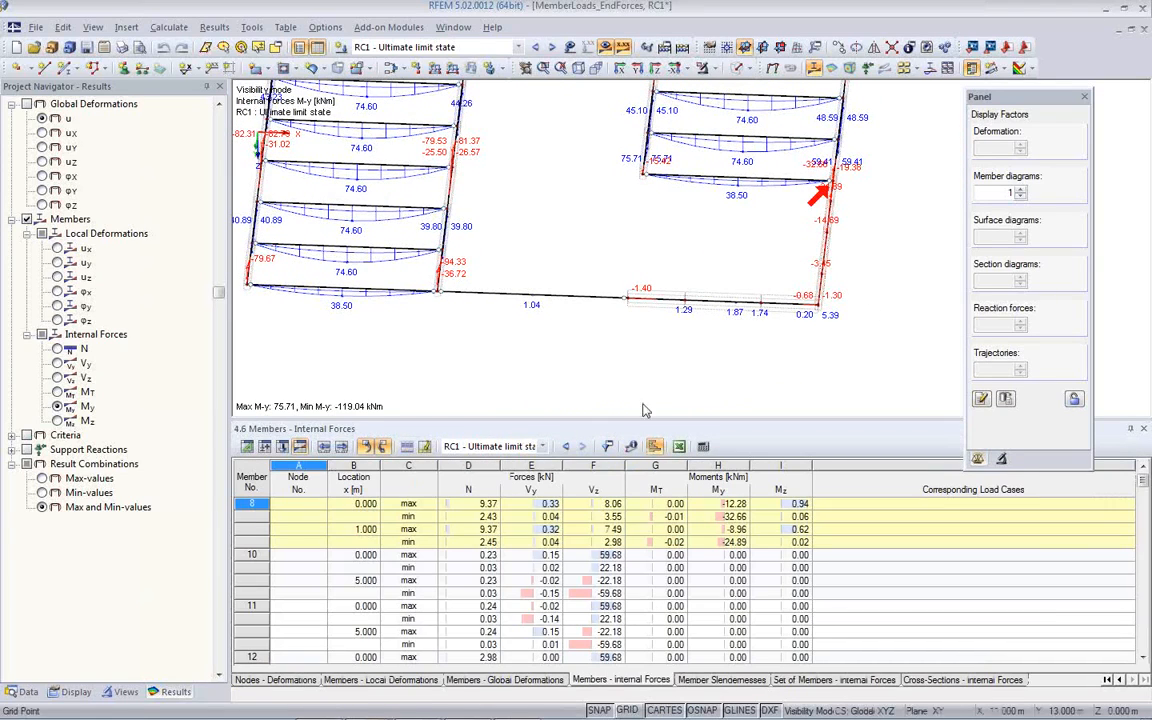
Step: Select the floor's secondary beams in both bays and limit the Members - Internal Forces table to the selected objects
{"action": "middle_click_drag", "start_coordinate": [580, 335], "coordinate": [671, 239], "text": "ctrl"}
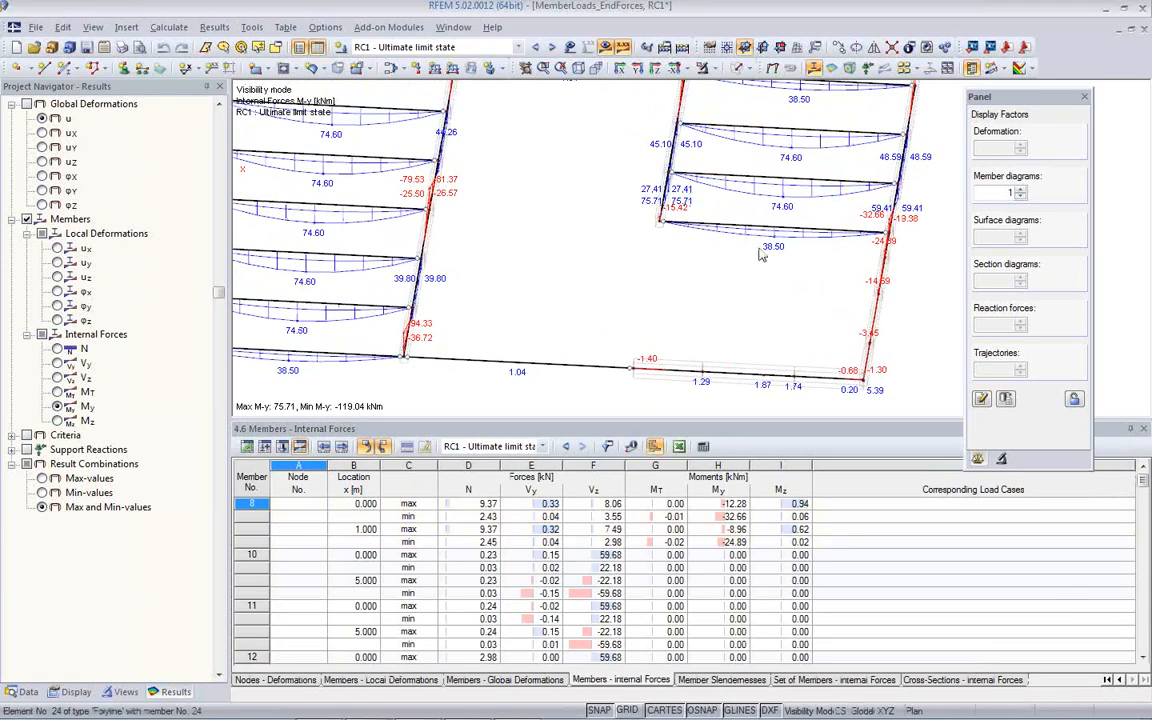
{"action": "middle_click_drag", "start_coordinate": [753, 270], "coordinate": [781, 187], "text": "ctrl"}
{"action": "middle_click_drag", "start_coordinate": [628, 317], "coordinate": [655, 305]}
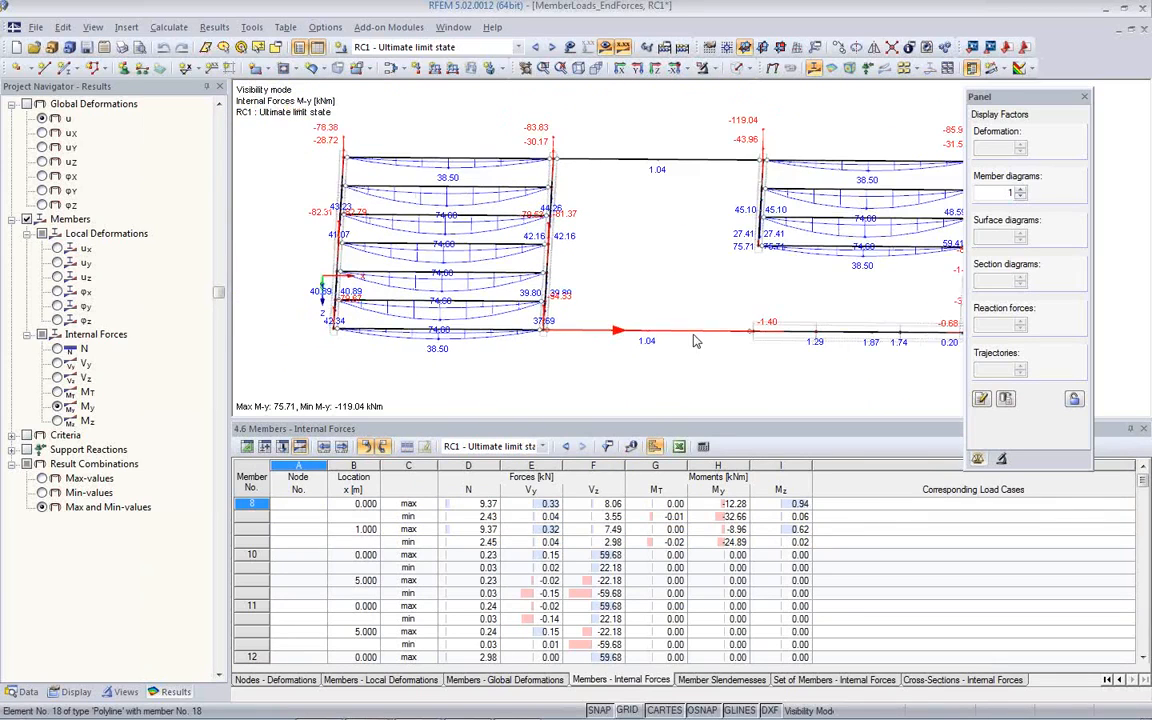
{"action": "left_click_drag", "start_coordinate": [901, 276], "coordinate": [861, 118], "text": "ctrl"}
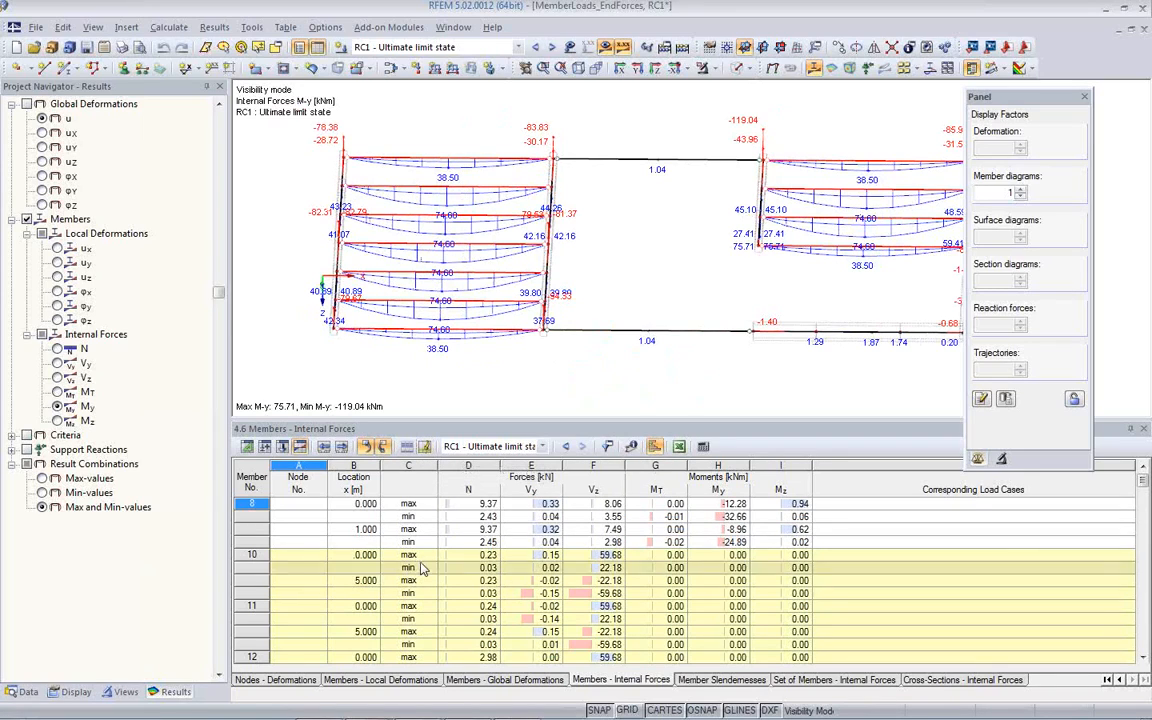
{"action": "left_click", "coordinate": [425, 447]}
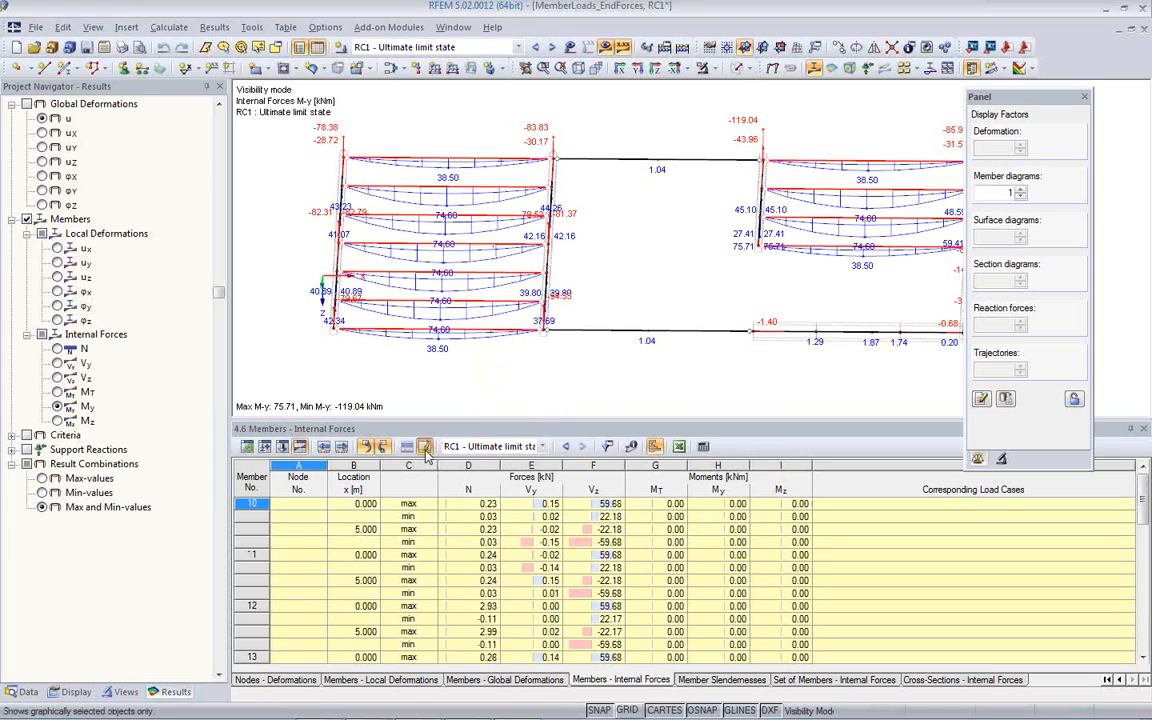
Step: Review the Table Filter settings for result combinations in the Members - Internal Forces table
{"action": "left_click", "coordinate": [607, 447]}
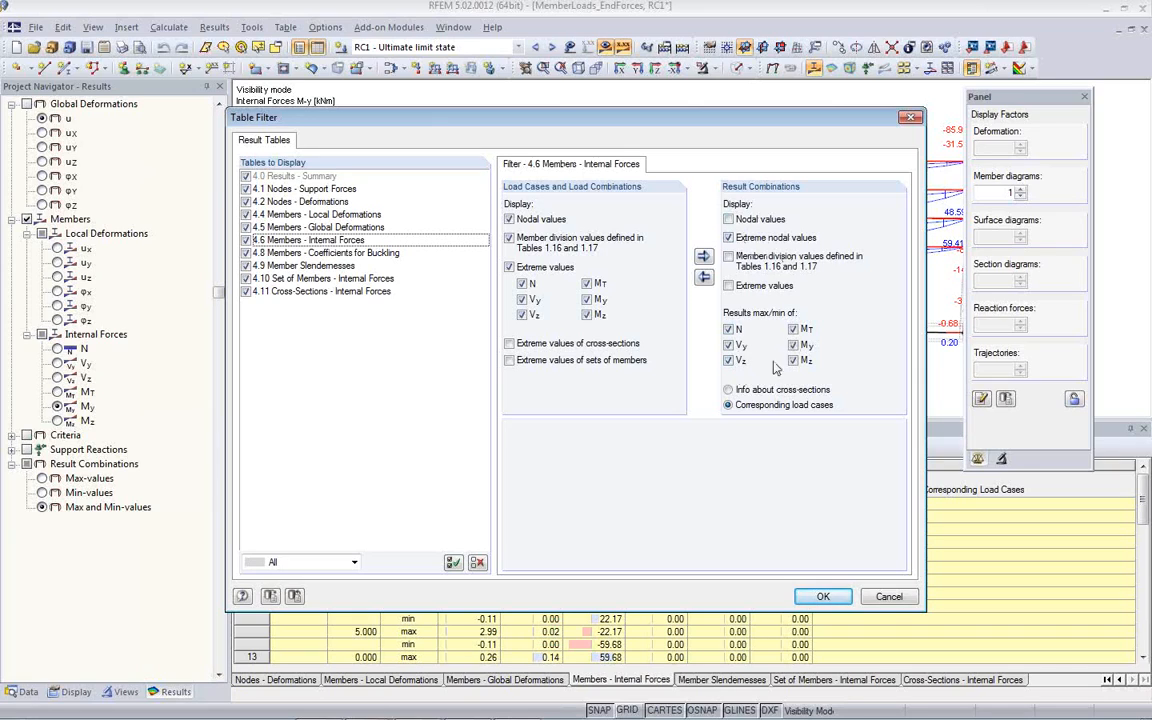
{"action": "left_click", "coordinate": [794, 330]}
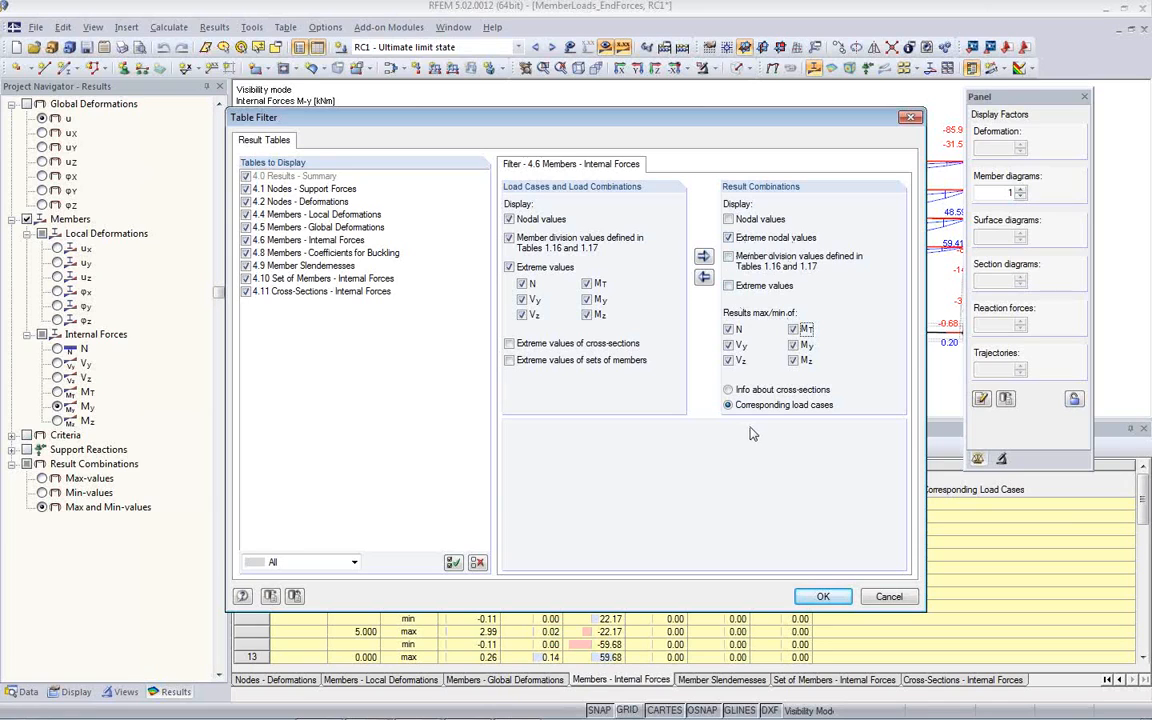
{"action": "left_click", "coordinate": [821, 596]}
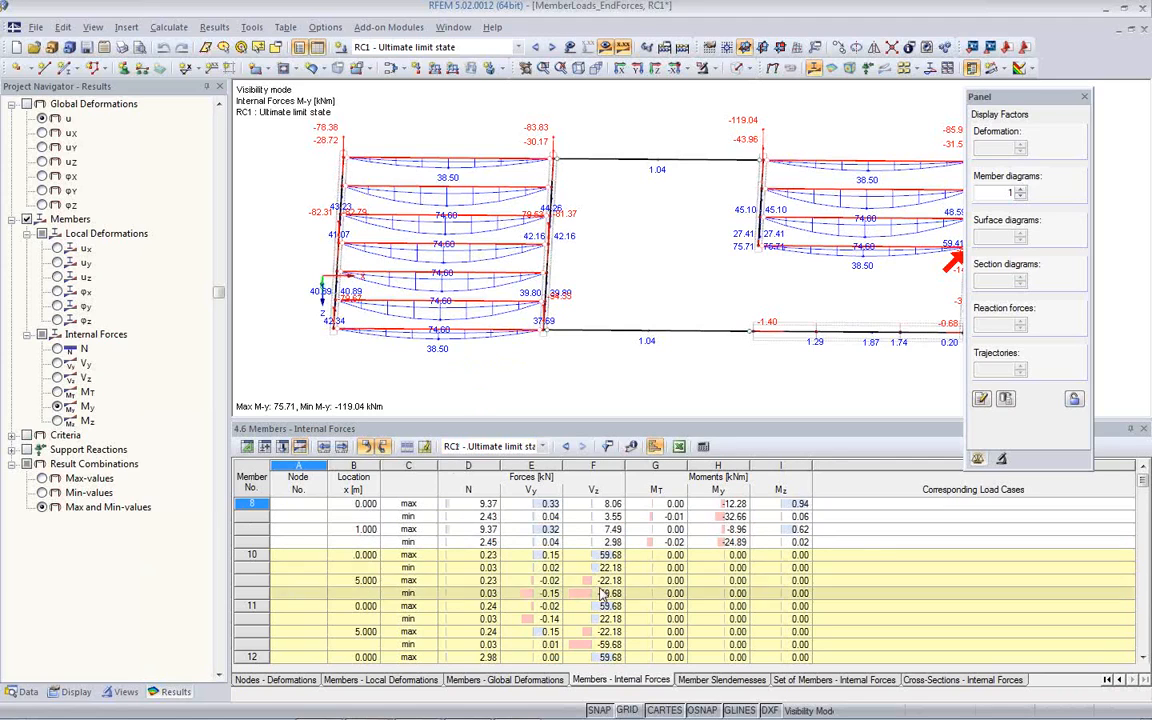
Step: Export the Members - Internal Forces table with its header to Microsoft Excel, look through the worksheet and return to the model with nothing selected
{"action": "left_click", "coordinate": [679, 447]}
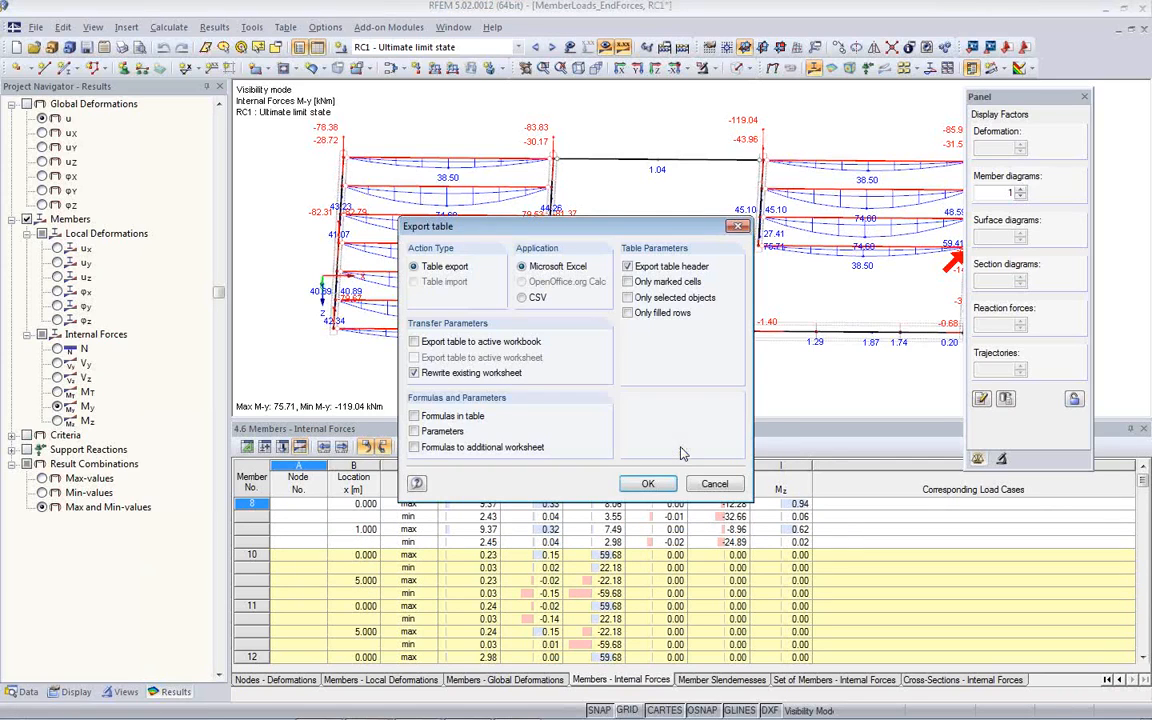
{"action": "left_click", "coordinate": [648, 485]}
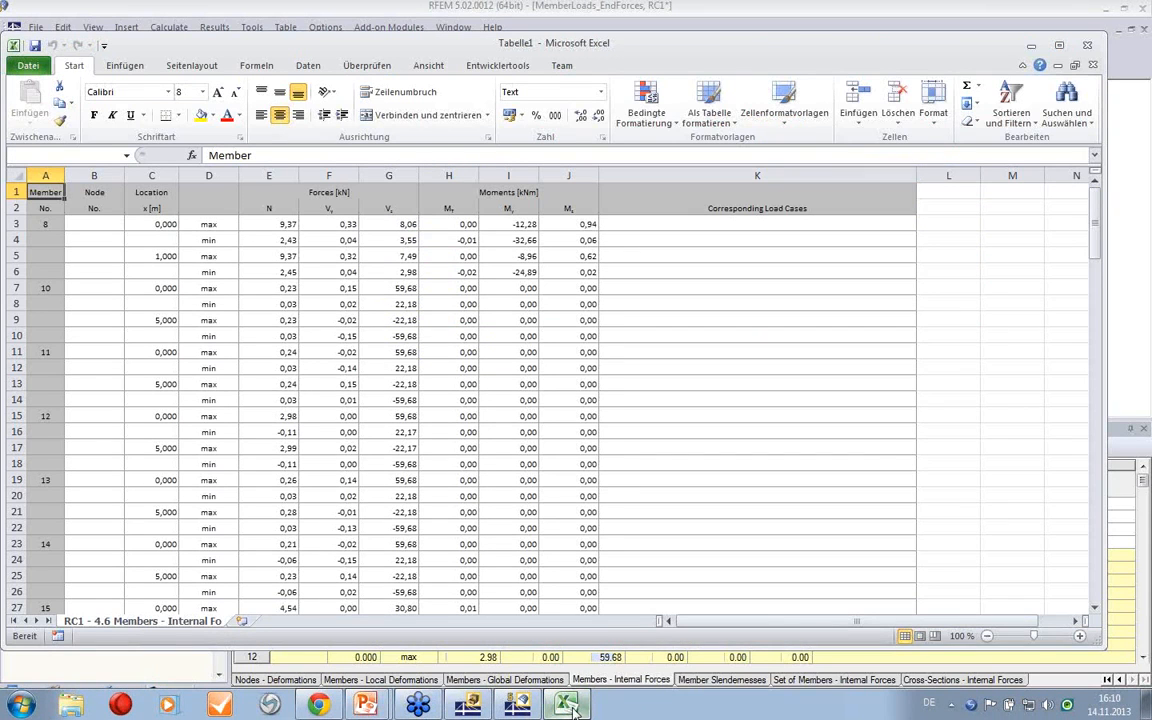
{"action": "left_click", "coordinate": [738, 351]}
{"action": "scroll", "coordinate": [722, 327], "scroll_direction": "down", "scroll_amount": 1}
{"action": "scroll", "coordinate": [722, 327], "scroll_direction": "up", "scroll_amount": 1}
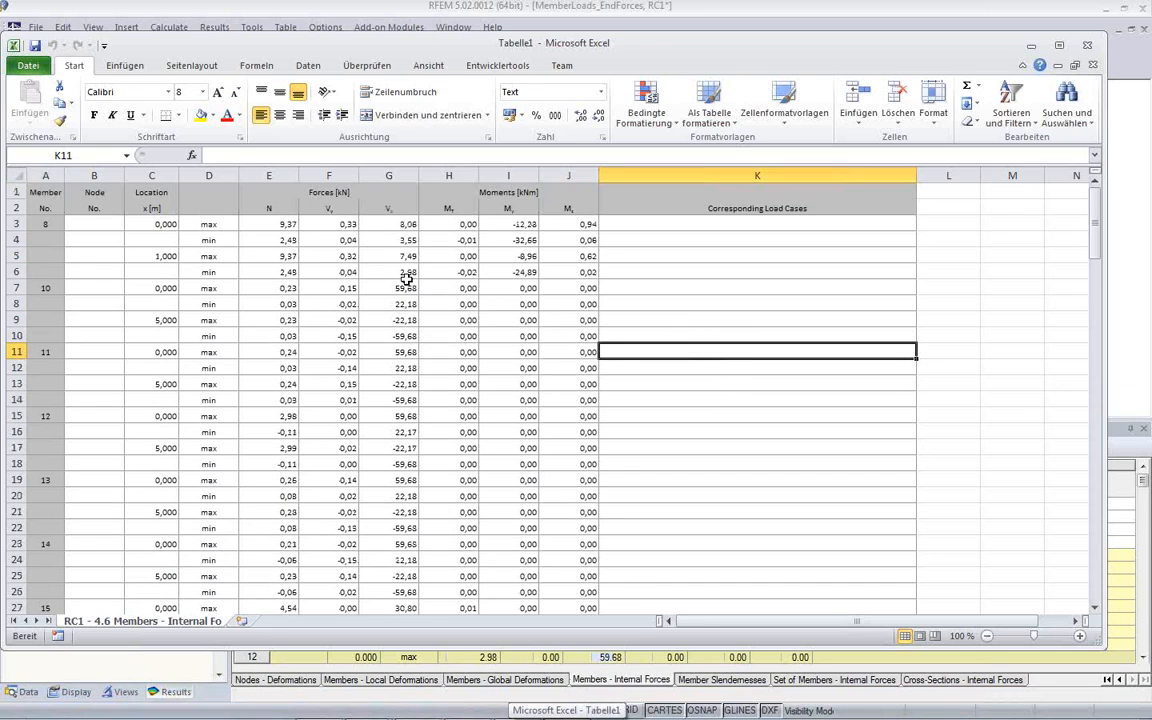
{"action": "scroll", "coordinate": [421, 400], "scroll_direction": "down", "scroll_amount": 1}
{"action": "scroll", "coordinate": [425, 407], "scroll_direction": "up", "scroll_amount": 1}
{"action": "scroll", "coordinate": [810, 330], "scroll_direction": "down", "scroll_amount": 15}
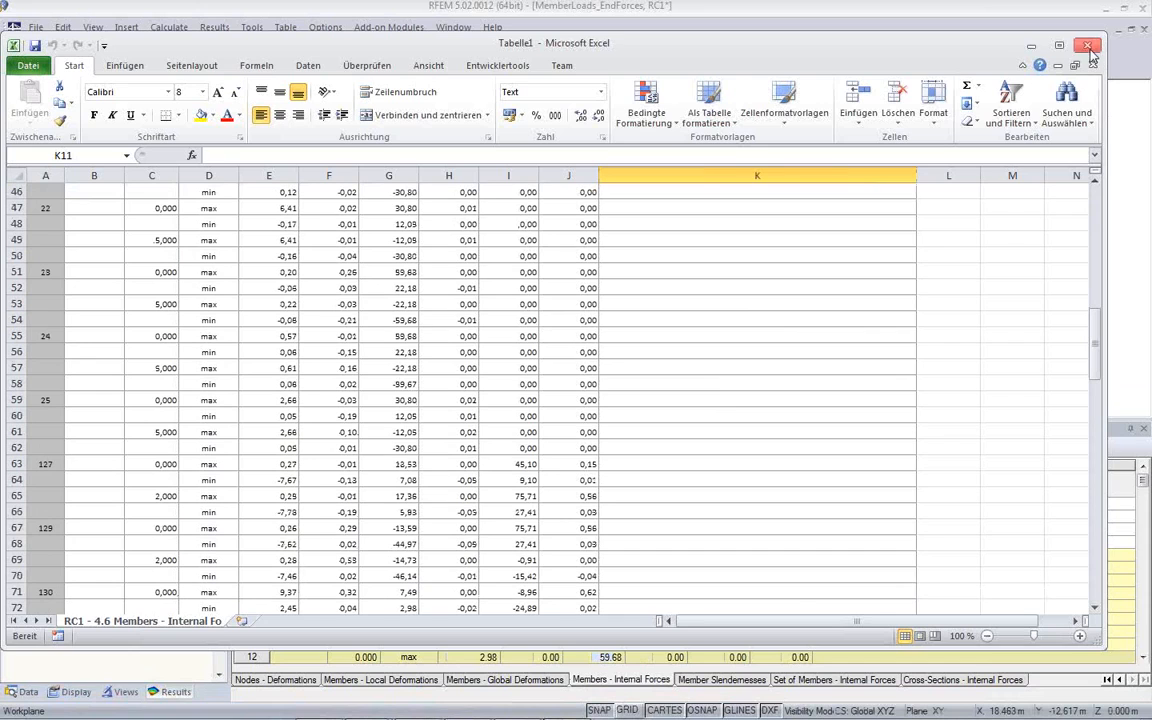
{"action": "left_click", "coordinate": [1089, 47]}
{"action": "left_click", "coordinate": [588, 388]}
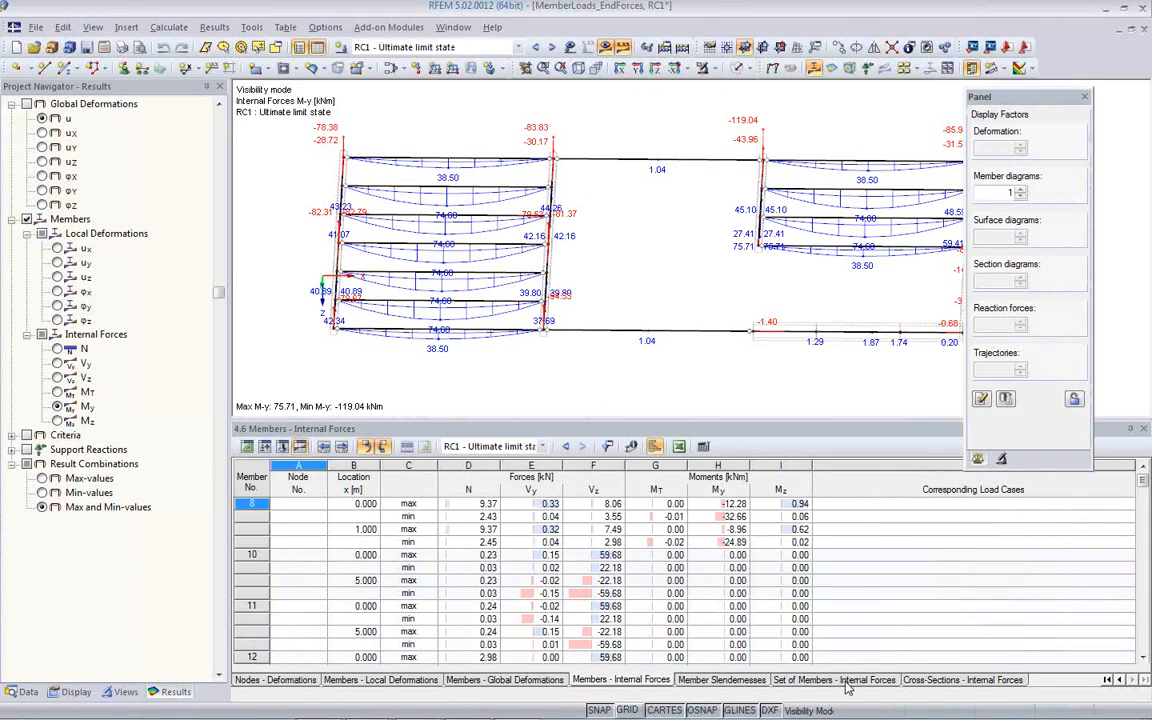
Step: Display the Set of Members - Internal Forces table and activate nodal values and extreme values in its result combinations filter
{"action": "left_click", "coordinate": [886, 682]}
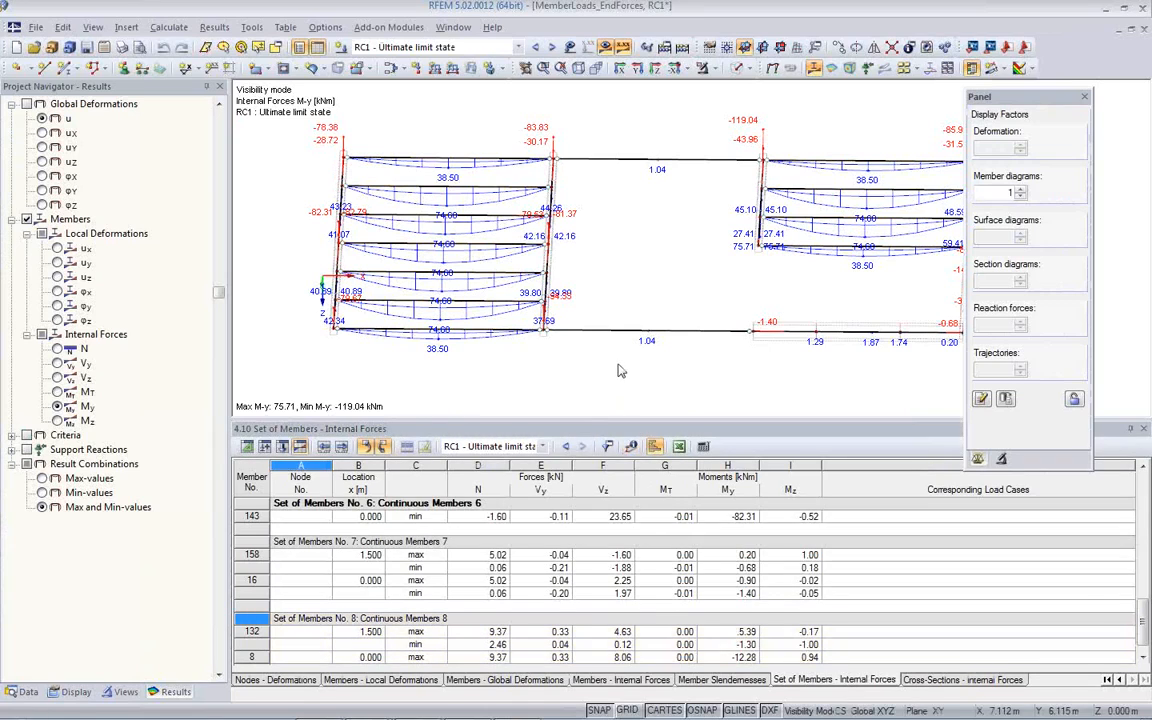
{"action": "left_click", "coordinate": [606, 447]}
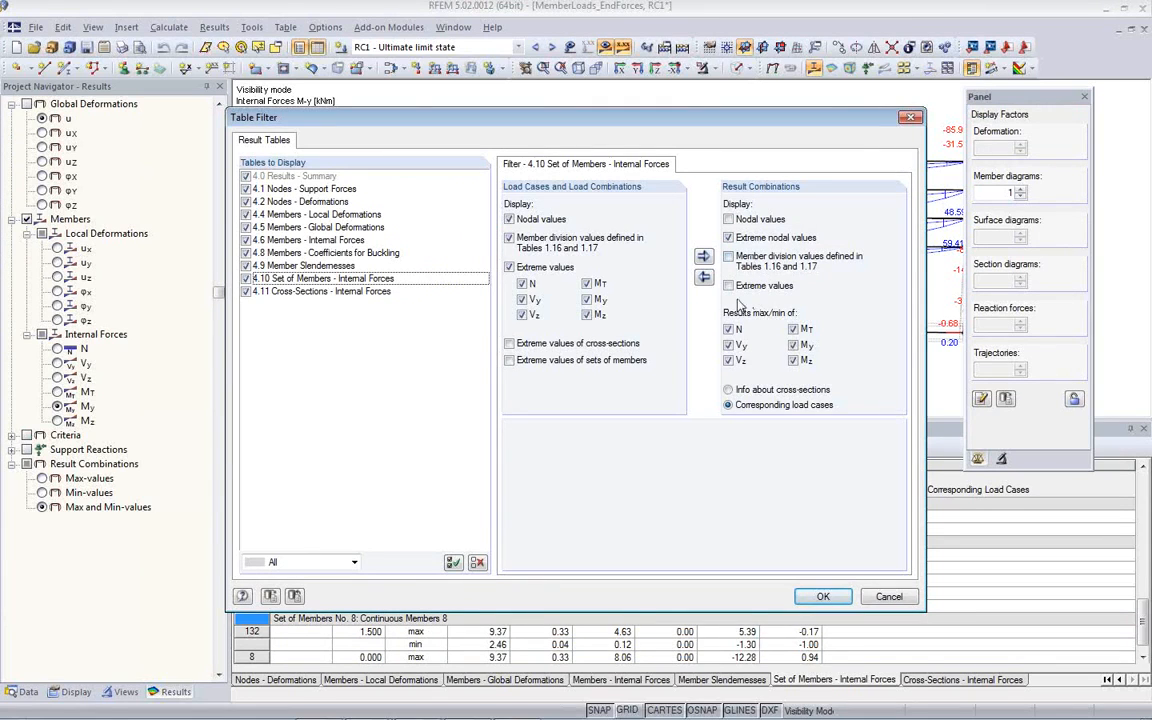
{"action": "left_click", "coordinate": [886, 597]}
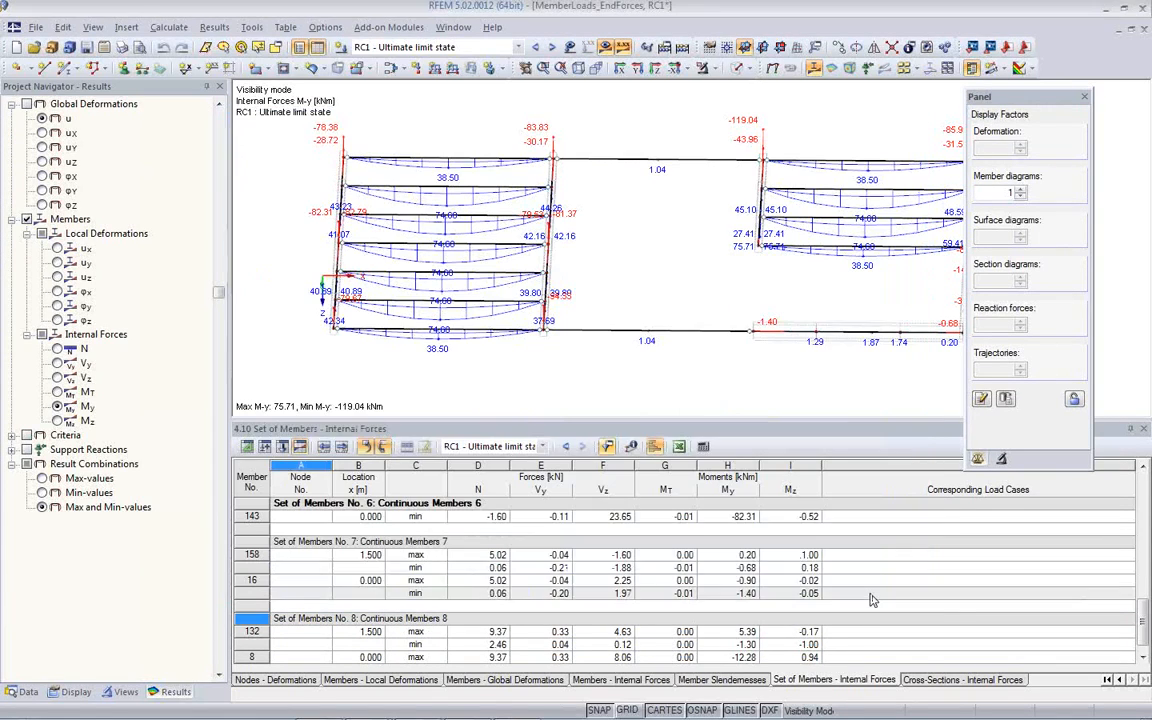
{"action": "left_click", "coordinate": [607, 448]}
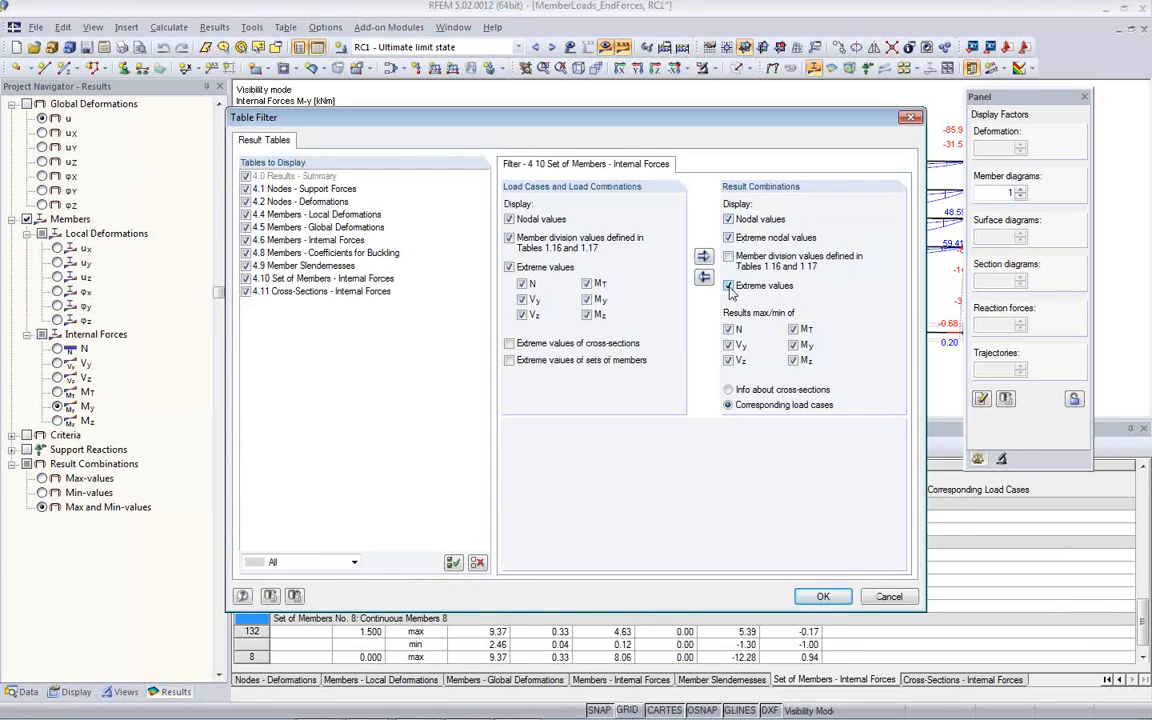
{"action": "left_click", "coordinate": [822, 597]}
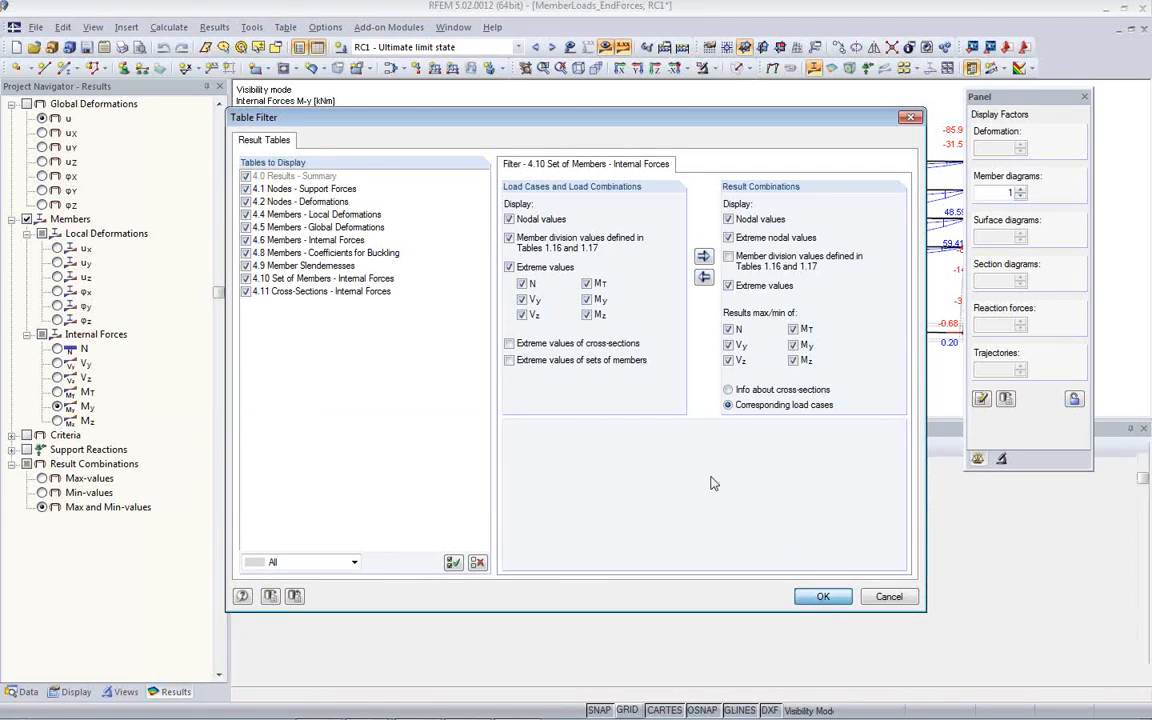
Step: Look through the extreme internal forces of the sets Continuous Members 1 to 3 and review the table's filter settings
{"action": "scroll", "coordinate": [521, 533], "scroll_direction": "down", "scroll_amount": 3}
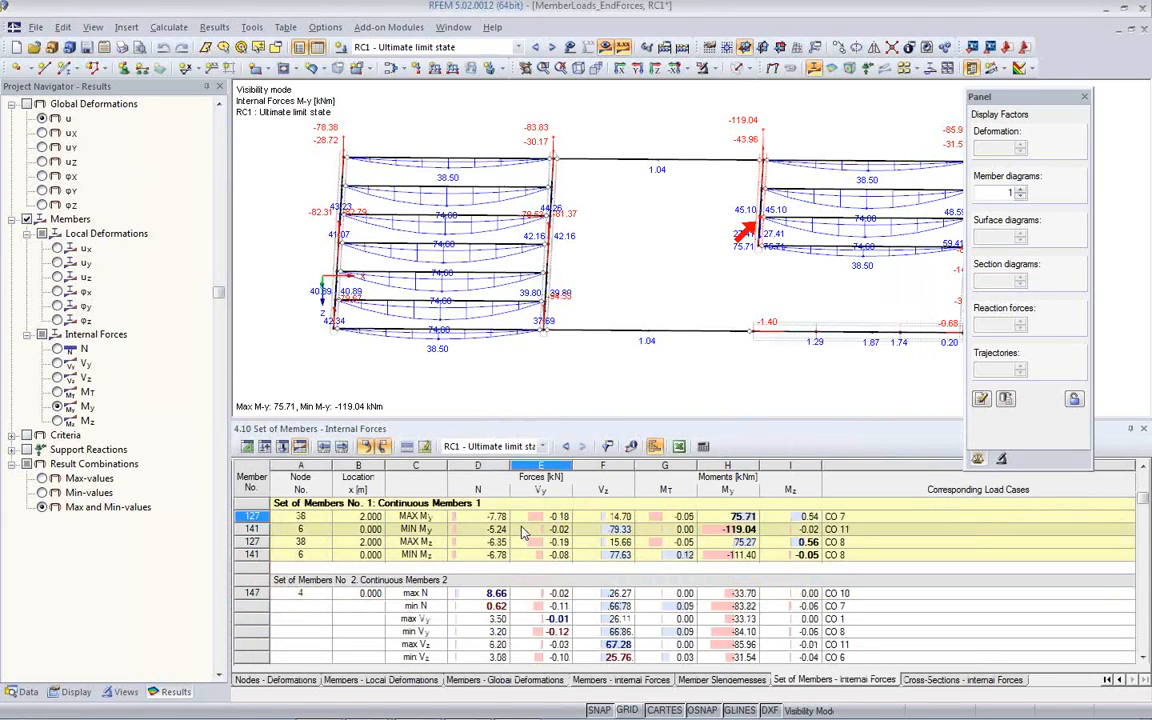
{"action": "scroll", "coordinate": [522, 521], "scroll_direction": "down", "scroll_amount": 8}
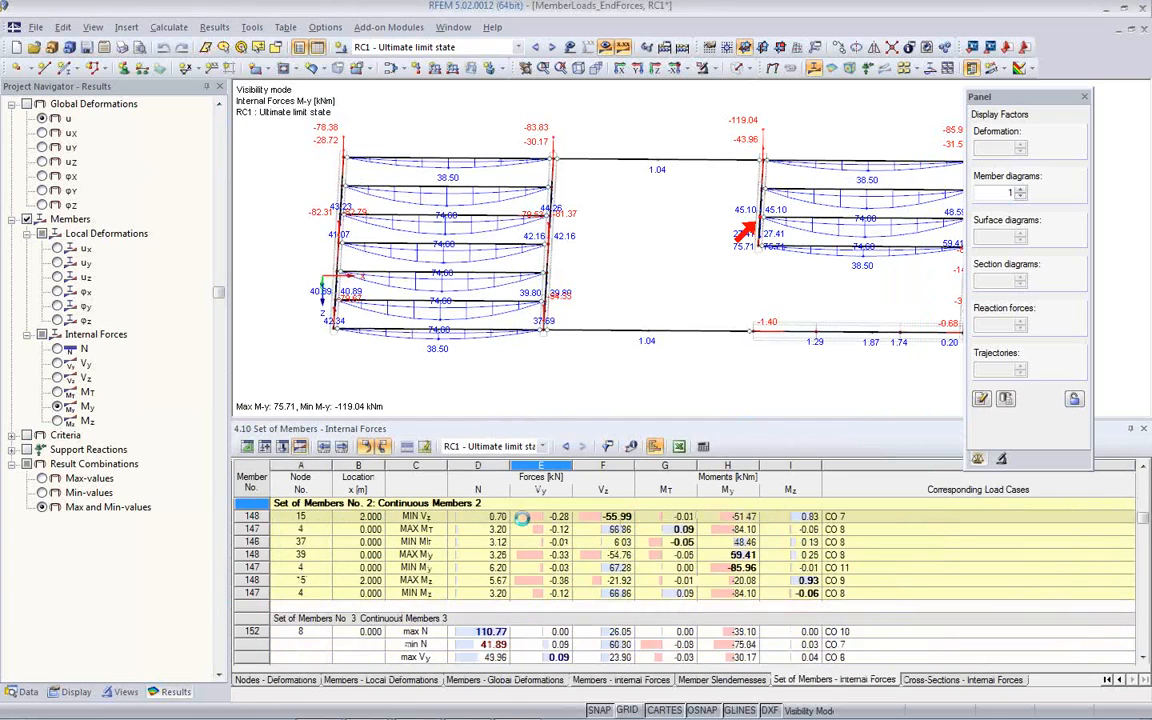
{"action": "scroll", "coordinate": [525, 520], "scroll_direction": "up", "scroll_amount": 9}
{"action": "scroll", "coordinate": [525, 517], "scroll_direction": "up", "scroll_amount": 5}
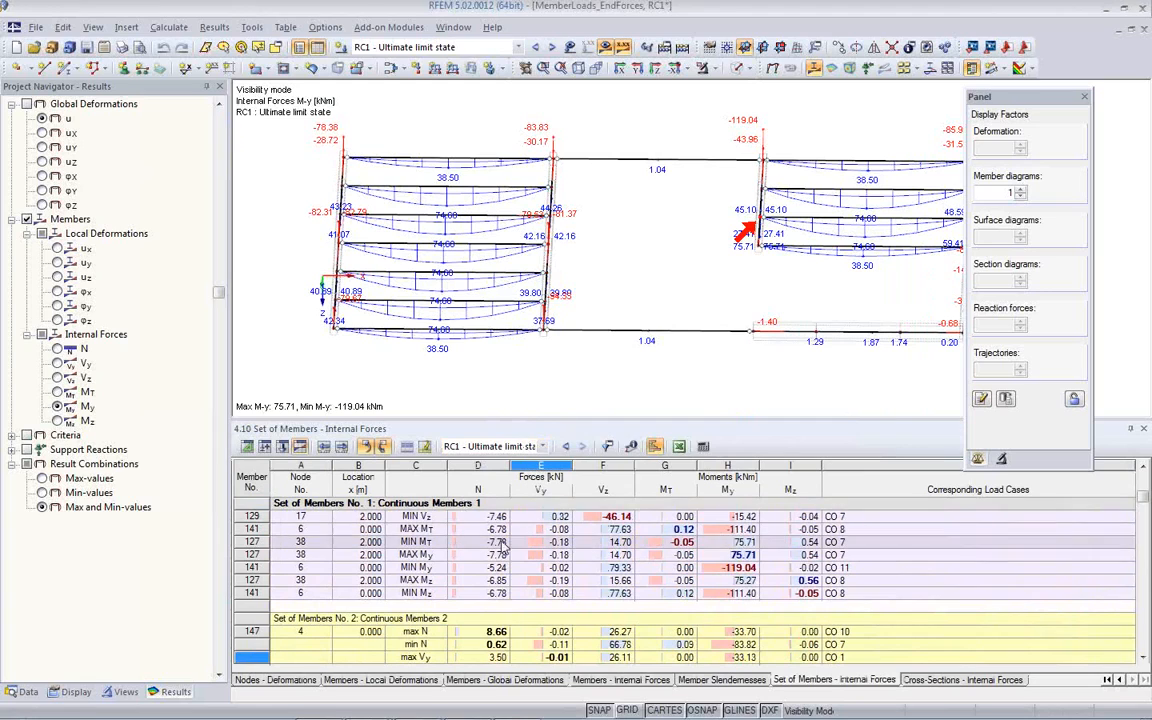
{"action": "left_click", "coordinate": [607, 447]}
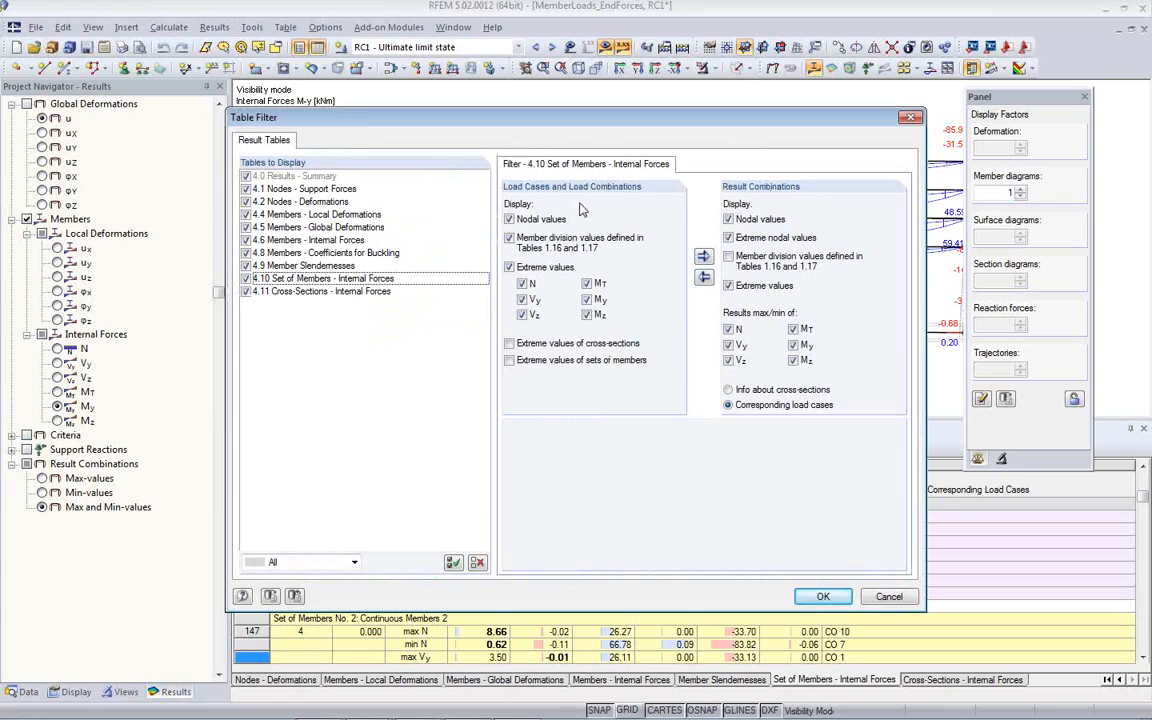
{"action": "left_click", "coordinate": [878, 597]}
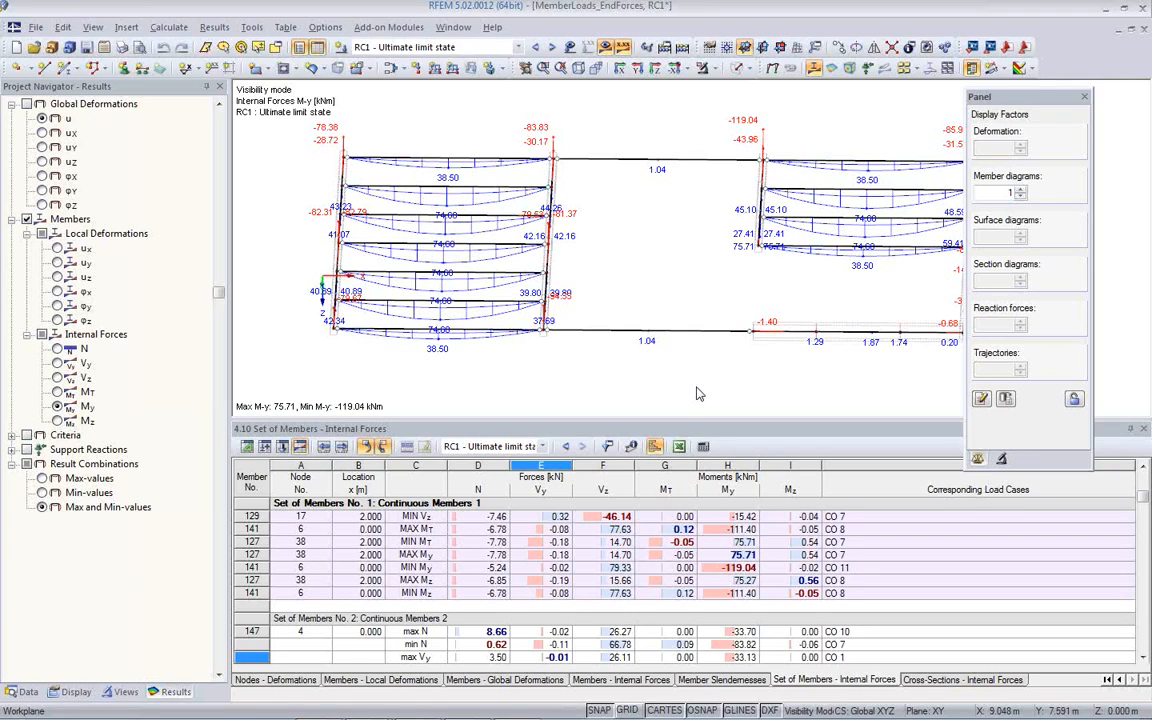
Step: Hide the results on the floor level and cancel the visibility mode to display the whole structure
{"action": "middle_click_drag", "start_coordinate": [612, 330], "coordinate": [508, 206], "text": "ctrl"}
{"action": "scroll", "coordinate": [508, 204], "scroll_direction": "down", "scroll_amount": 3}
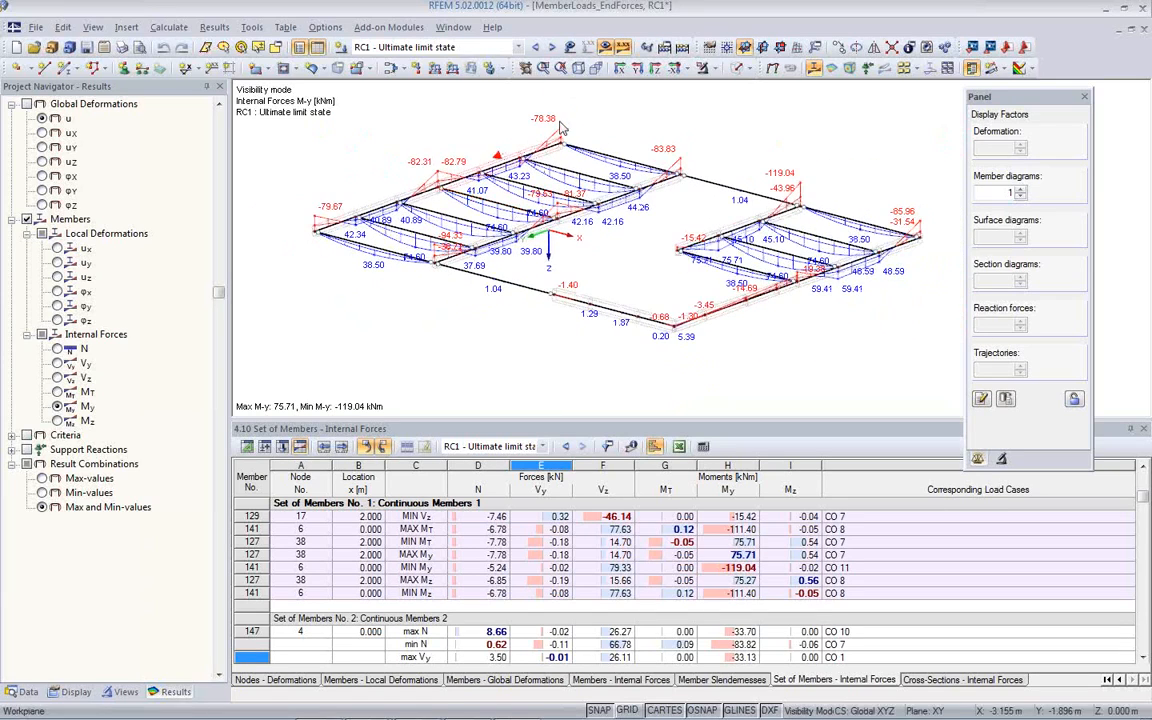
{"action": "left_click", "coordinate": [605, 48]}
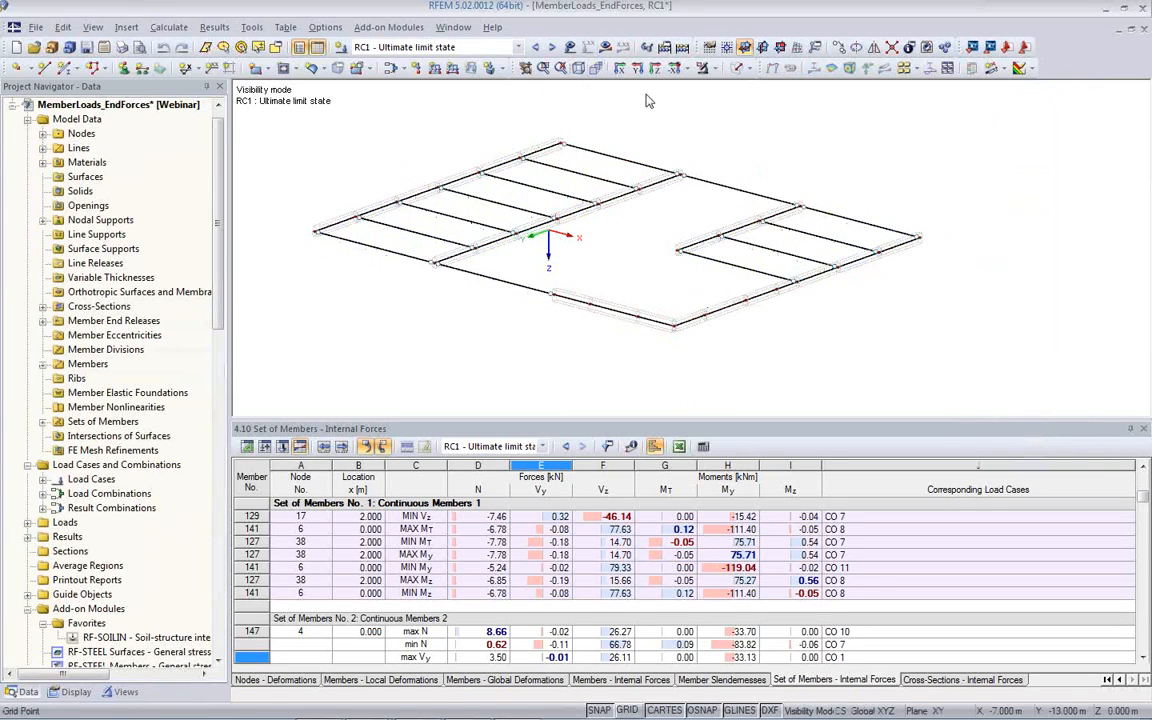
{"action": "left_click", "coordinate": [706, 68]}
{"action": "left_click", "coordinate": [715, 205]}
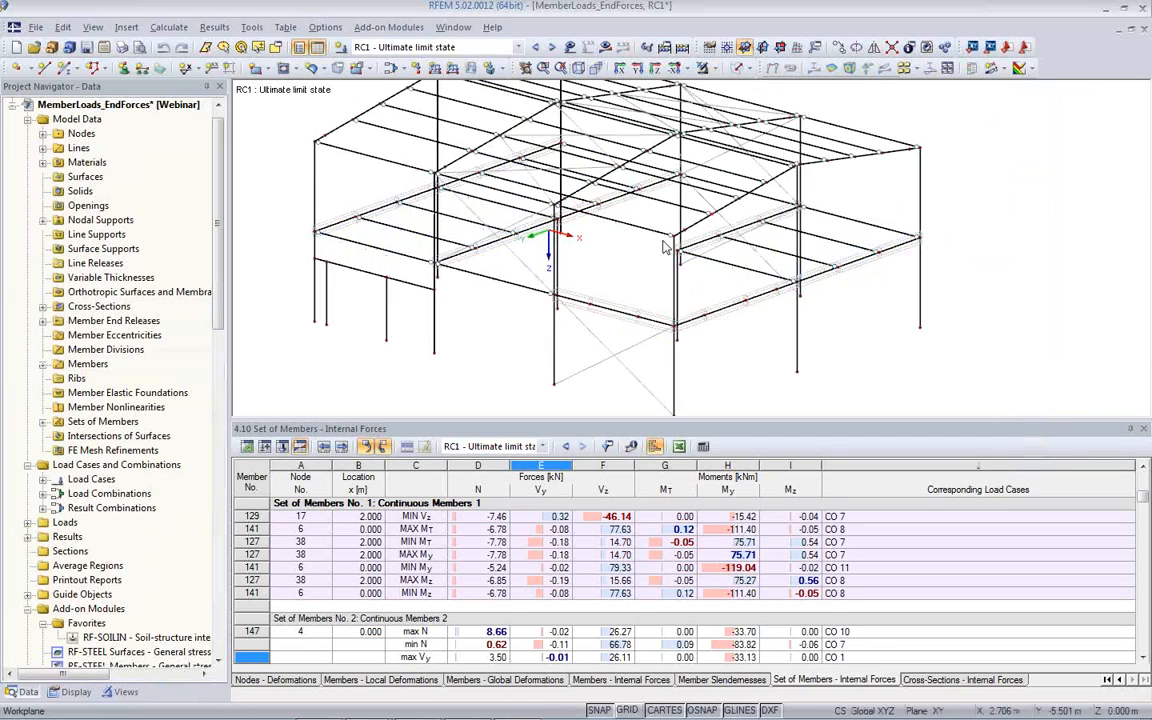
Step: Reduce the results table area and show the complete hall frame in the enlarged model view
{"action": "scroll", "coordinate": [561, 330], "scroll_direction": "down", "scroll_amount": 3}
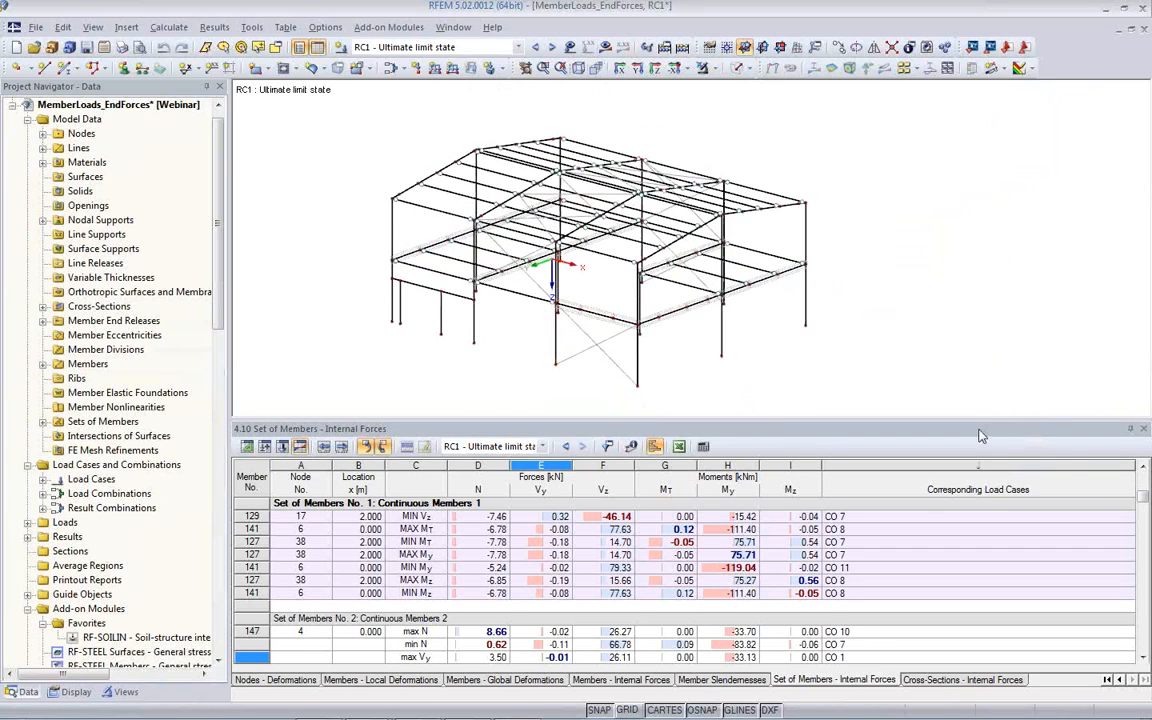
{"action": "left_click_drag", "start_coordinate": [978, 418], "coordinate": [880, 508]}
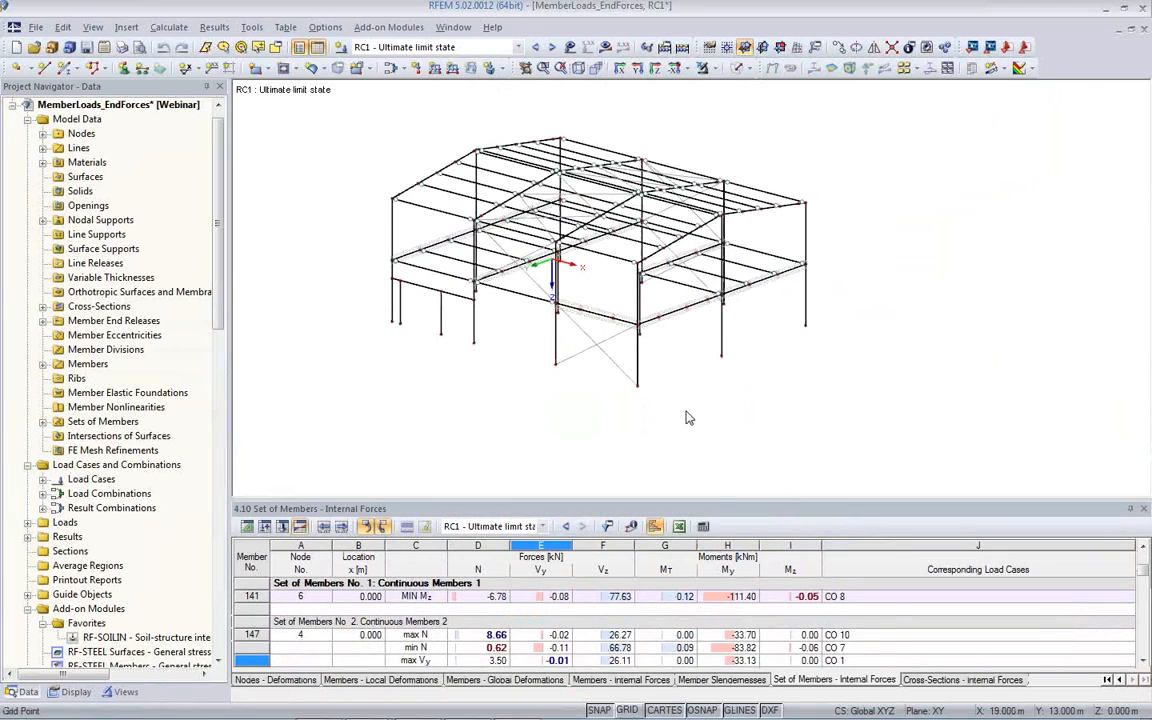
{"action": "middle_click_drag", "start_coordinate": [680, 418], "coordinate": [608, 481], "text": "ctrl"}
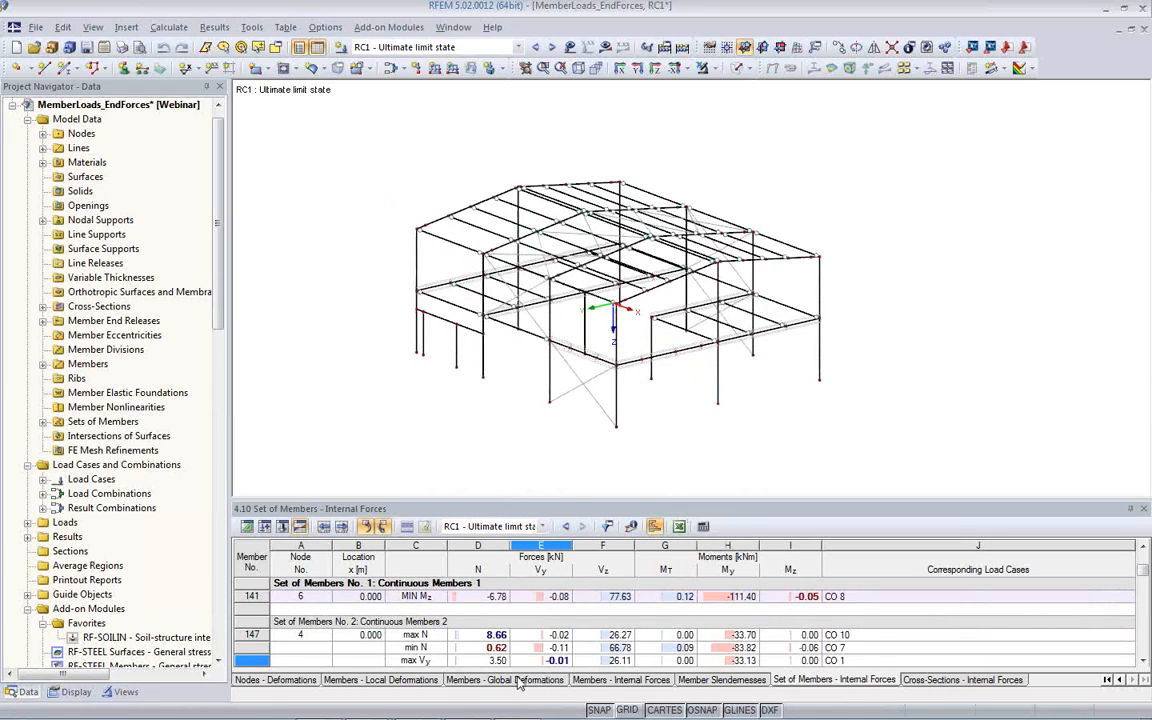
Step: Switch to the running PowerPoint slide show TipsTricksUsingRFEM.pptx and advance from Live Presentation to the More Information slide
{"action": "mouse_move", "coordinate": [367, 706]}
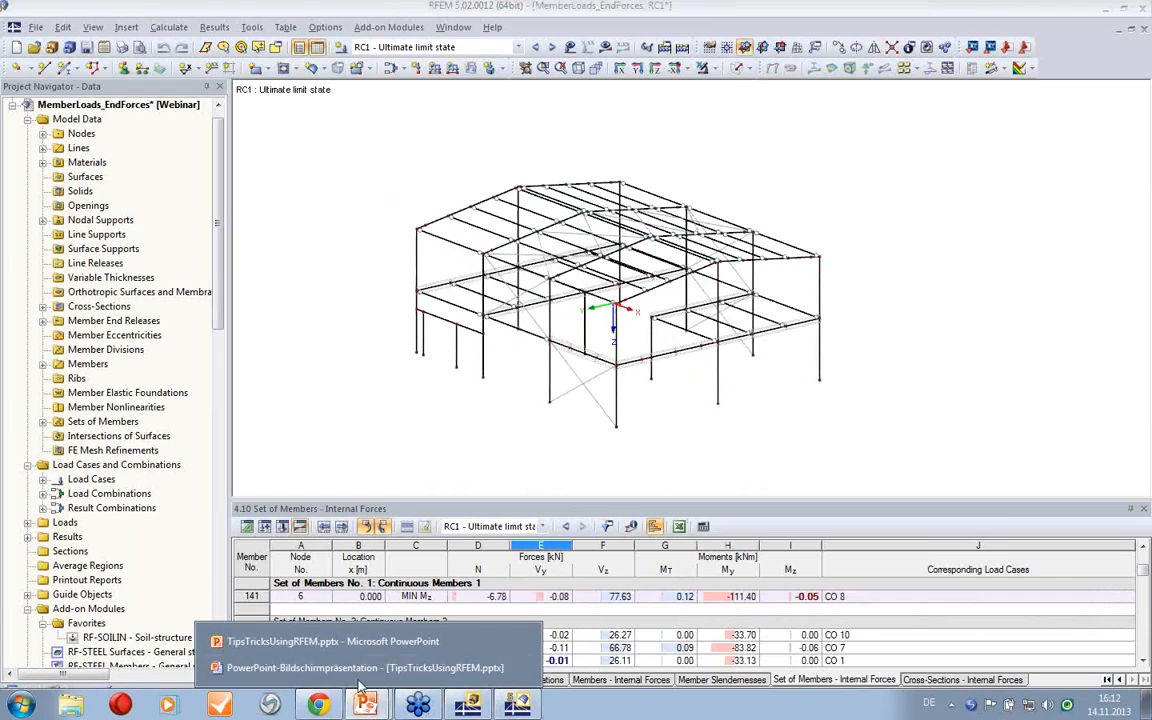
{"action": "left_click", "coordinate": [352, 667]}
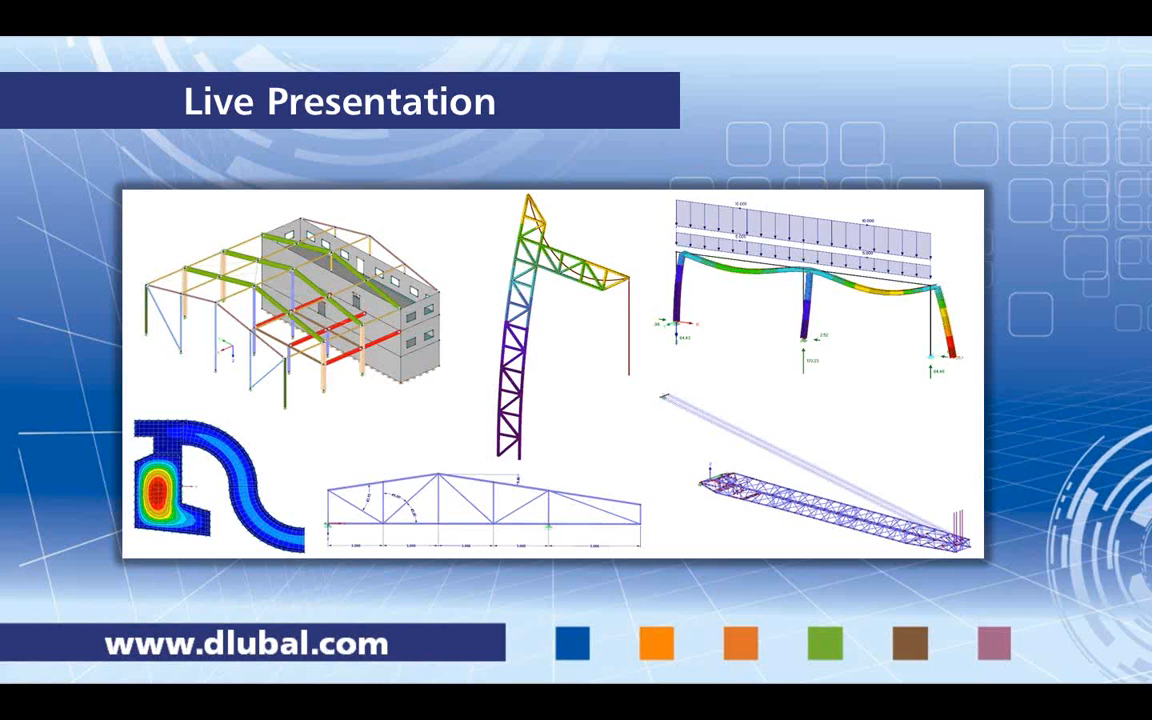
{"action": "key", "text": "Right"}
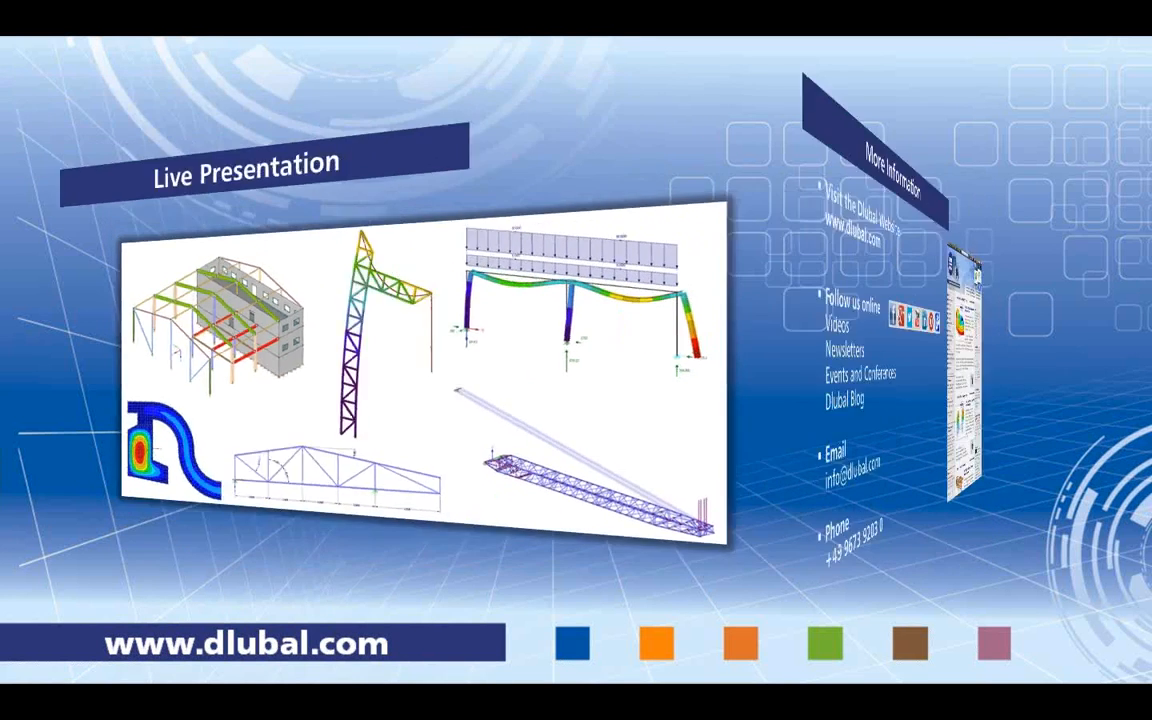